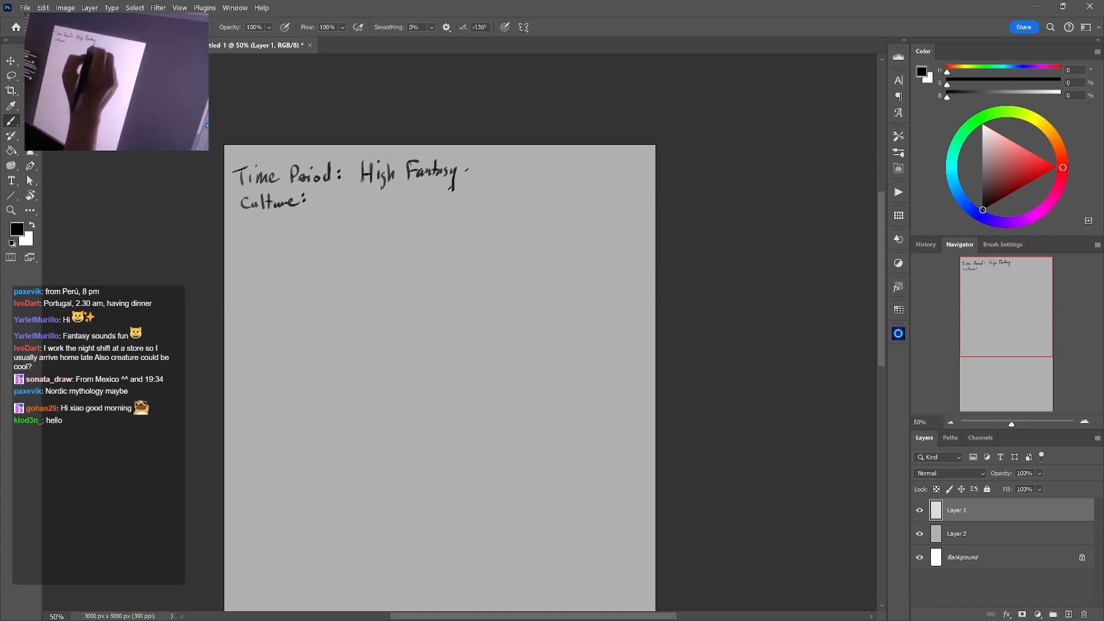
Handwrite "- Nordic Mythology" after "High Fantasy" on the time period line of the canvas
{"action": "left_click_drag", "start_coordinate": [466, 170], "coordinate": [476, 169]}
{"action": "mouse_move", "coordinate": [493, 166]}
{"action": "left_mouse_down"}
{"action": "mouse_move", "coordinate": [493, 177]}
{"action": "mouse_move", "coordinate": [504, 162]}
{"action": "mouse_move", "coordinate": [509, 170]}
{"action": "left_mouse_up"}
{"action": "left_click_drag", "start_coordinate": [512, 171], "coordinate": [565, 176]}
{"action": "left_click_drag", "start_coordinate": [567, 168], "coordinate": [570, 185]}
{"action": "mouse_move", "coordinate": [581, 159]}
{"action": "left_mouse_down"}
{"action": "mouse_move", "coordinate": [579, 175]}
{"action": "mouse_move", "coordinate": [597, 169]}
{"action": "left_mouse_up"}
{"action": "left_click_drag", "start_coordinate": [605, 160], "coordinate": [608, 169]}
{"action": "left_click_drag", "start_coordinate": [618, 167], "coordinate": [615, 184]}
{"action": "left_click_drag", "start_coordinate": [622, 168], "coordinate": [628, 185]}
{"action": "left_click", "coordinate": [640, 172]}
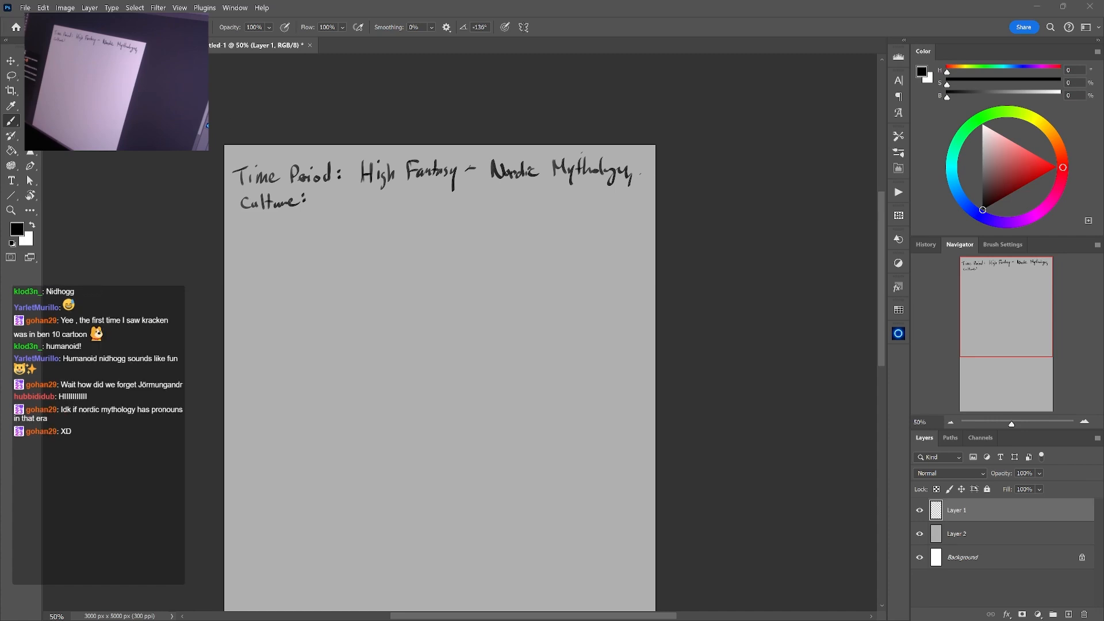
Bring up the empty PureRef board, shrink its window and place it over the upper part of the canvas
{"action": "left_click_drag", "start_coordinate": [863, 0], "coordinate": [602, 163]}
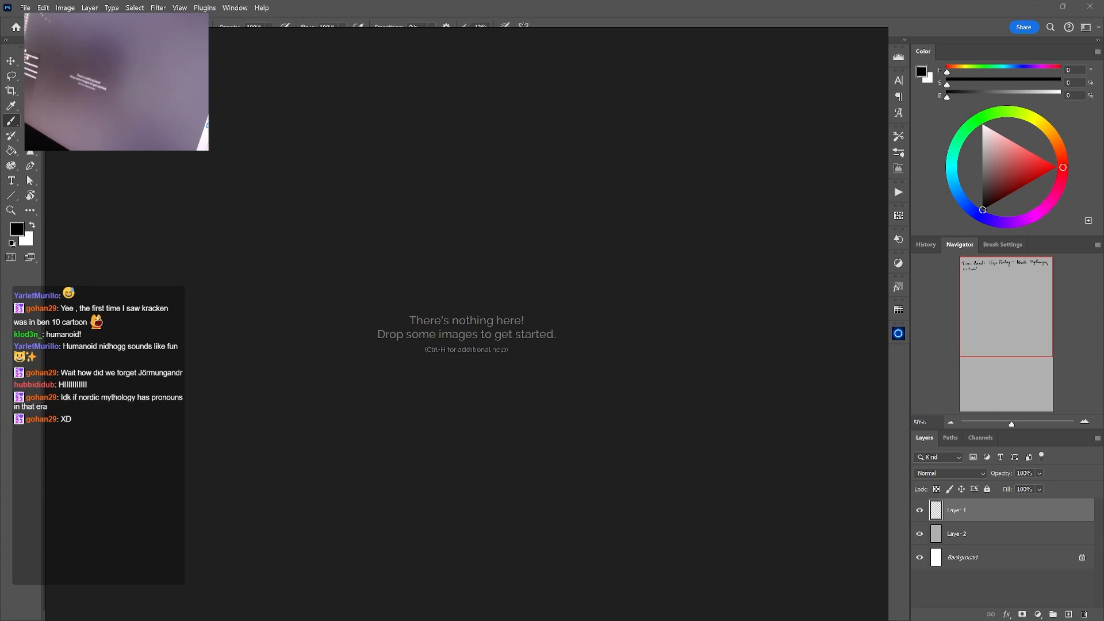
{"action": "left_click_drag", "start_coordinate": [46, 27], "coordinate": [288, 245]}
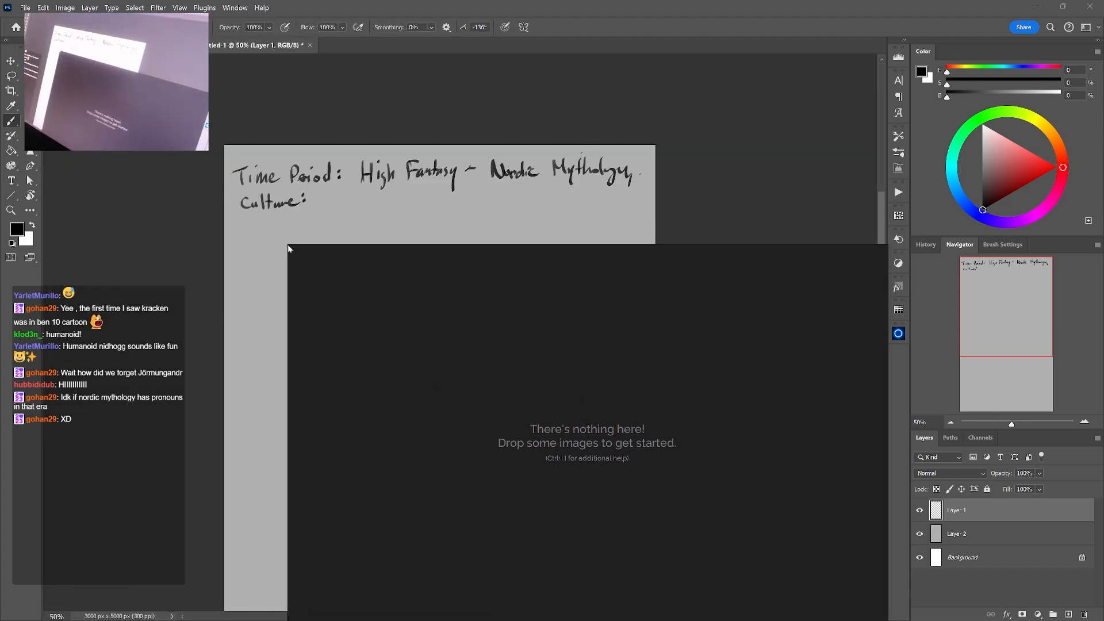
{"action": "left_click_drag", "start_coordinate": [544, 373], "coordinate": [320, 222]}
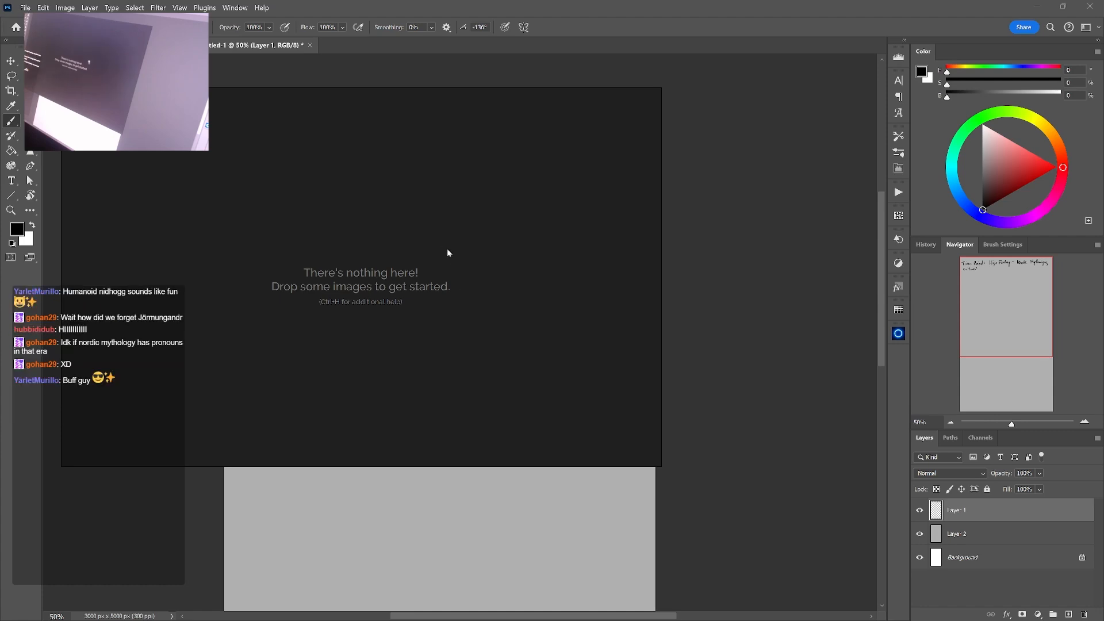
Paste two photos of muscular shirtless men into the reference board and arrange them side by side
{"action": "key", "text": "ctrl+v"}
{"action": "left_click_drag", "start_coordinate": [465, 295], "coordinate": [328, 305]}
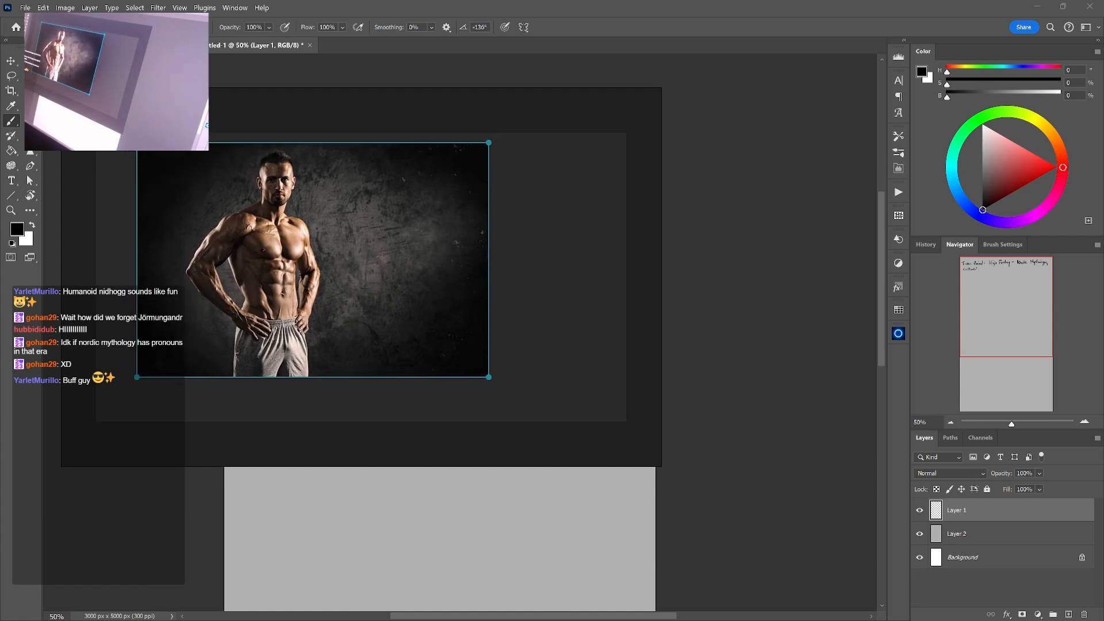
{"action": "left_click_drag", "start_coordinate": [371, 349], "coordinate": [420, 325]}
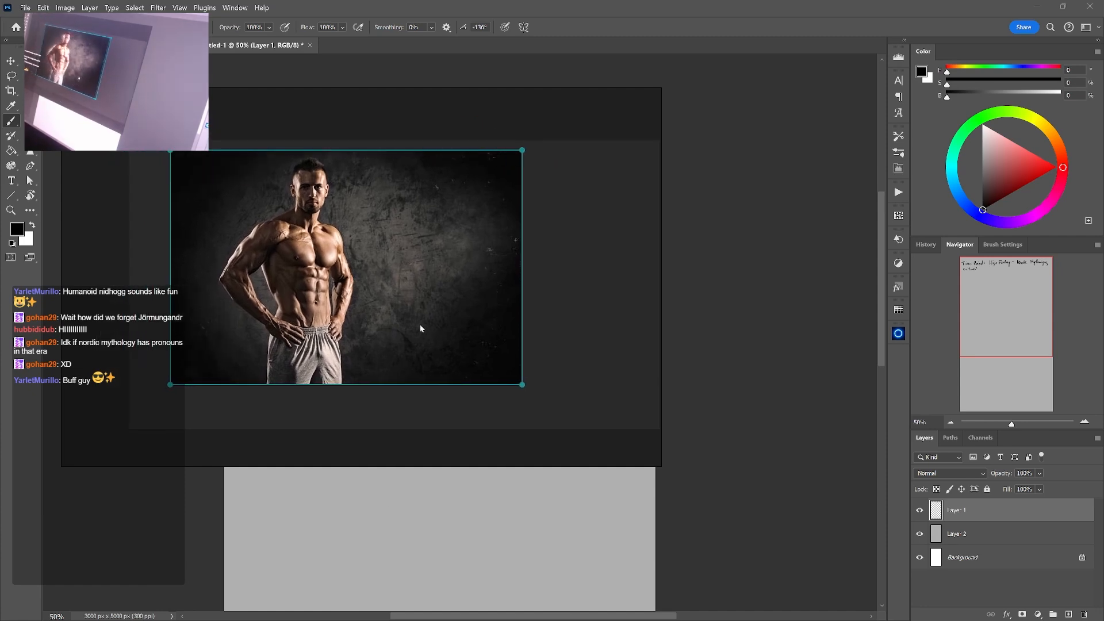
{"action": "key", "text": "ctrl+v"}
{"action": "left_click_drag", "start_coordinate": [528, 309], "coordinate": [762, 283]}
{"action": "left_click_drag", "start_coordinate": [426, 397], "coordinate": [322, 402]}
{"action": "scroll", "coordinate": [321, 369], "scroll_direction": "down", "scroll_amount": 5}
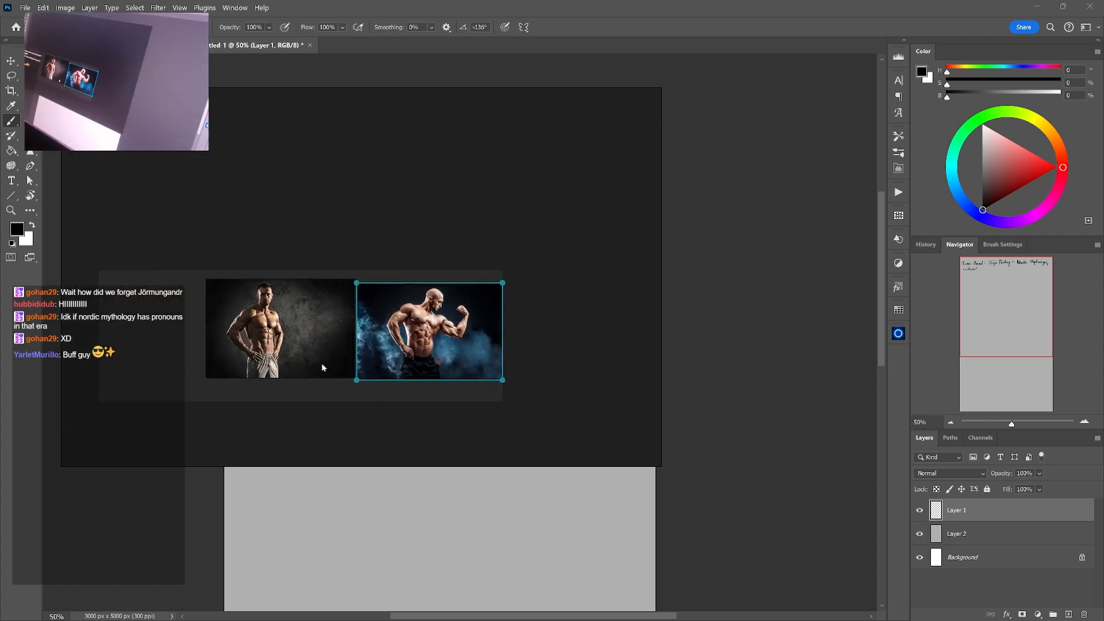
{"action": "left_click_drag", "start_coordinate": [334, 366], "coordinate": [372, 244]}
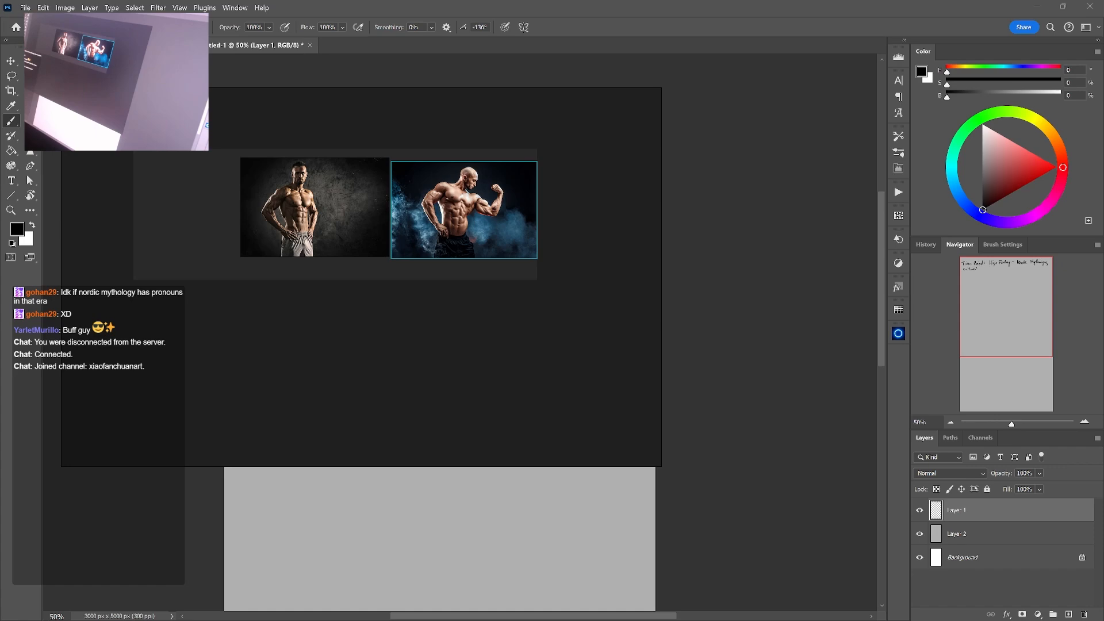
{"action": "left_click_drag", "start_coordinate": [319, 302], "coordinate": [384, 293]}
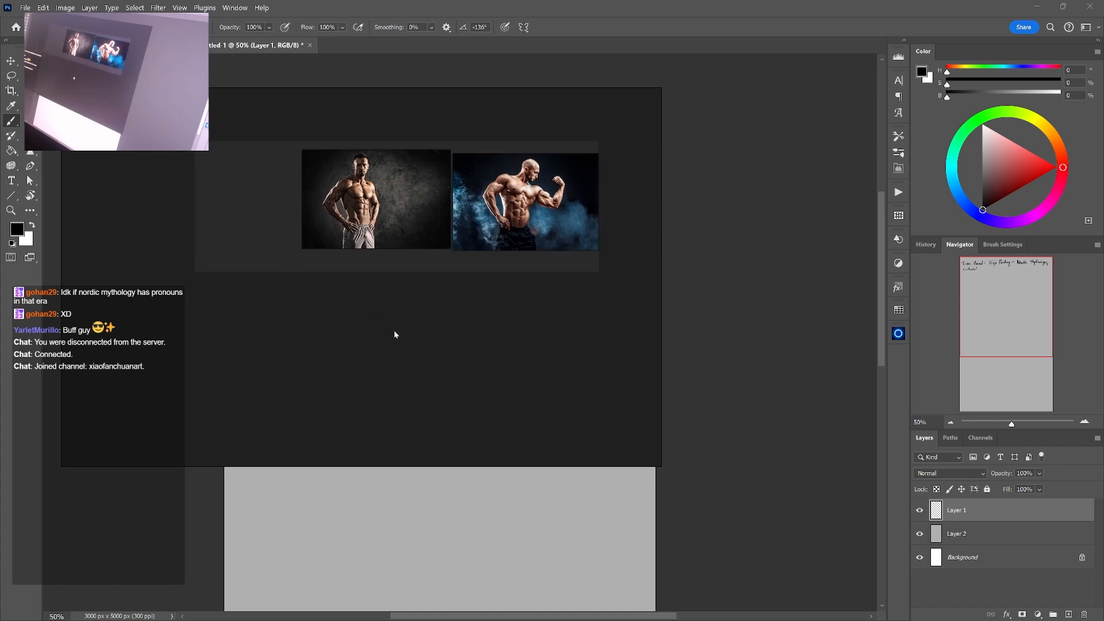
Paste the illustrated sheet of forest animals into the reference board and place it below the muscular men
{"action": "key", "text": "ctrl+v"}
{"action": "left_click_drag", "start_coordinate": [551, 319], "coordinate": [467, 381]}
{"action": "left_click_drag", "start_coordinate": [467, 381], "coordinate": [502, 240]}
{"action": "scroll", "coordinate": [502, 236], "scroll_direction": "up", "scroll_amount": 2}
{"action": "scroll", "coordinate": [439, 191], "scroll_direction": "down", "scroll_amount": 1}
{"action": "left_click_drag", "start_coordinate": [438, 191], "coordinate": [467, 191]}
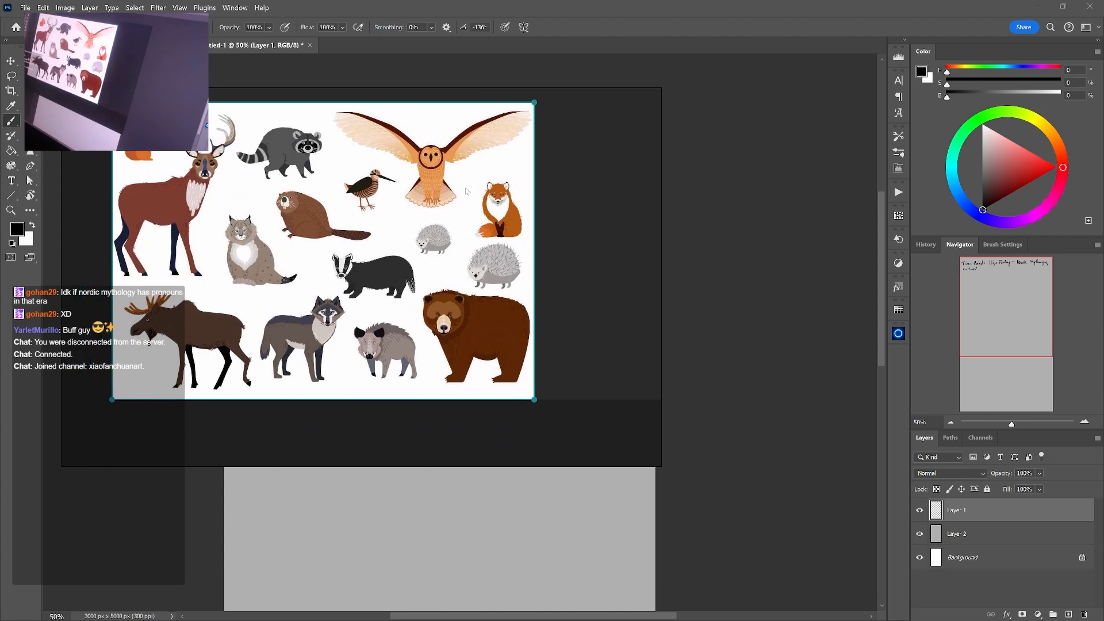
{"action": "left_click_drag", "start_coordinate": [400, 179], "coordinate": [356, 231]}
{"action": "scroll", "coordinate": [400, 196], "scroll_direction": "down", "scroll_amount": 3}
{"action": "scroll", "coordinate": [309, 257], "scroll_direction": "up", "scroll_amount": 2}
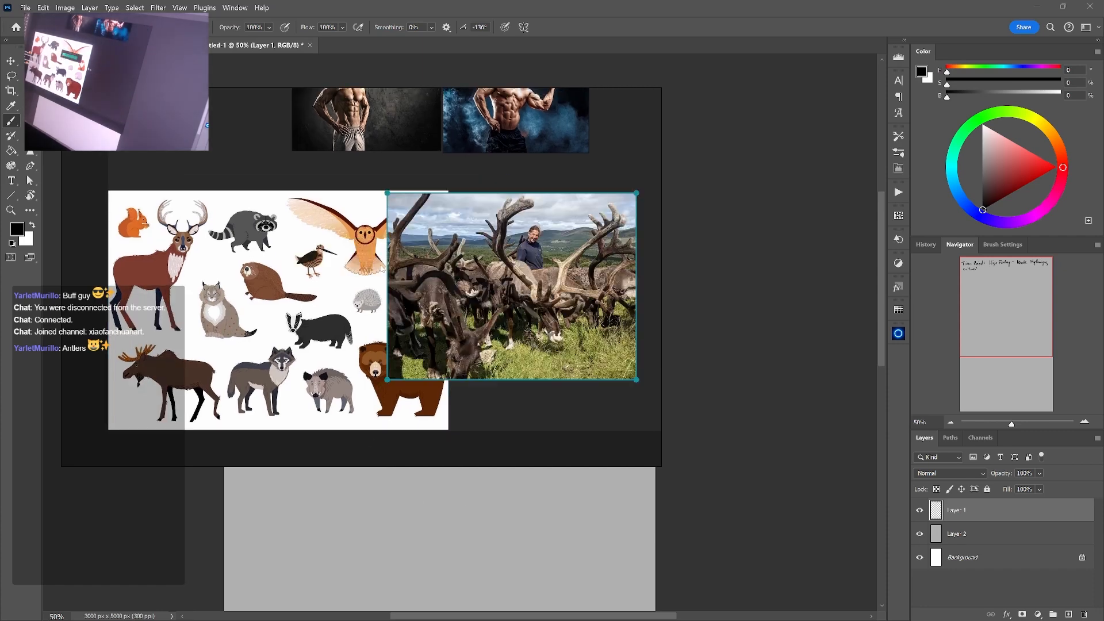
Paste the reindeer herd photo and place it beside the illustrated animal sheet on the side of the owl and fox
{"action": "key", "text": "ctrl+v"}
{"action": "left_click_drag", "start_coordinate": [447, 288], "coordinate": [383, 280]}
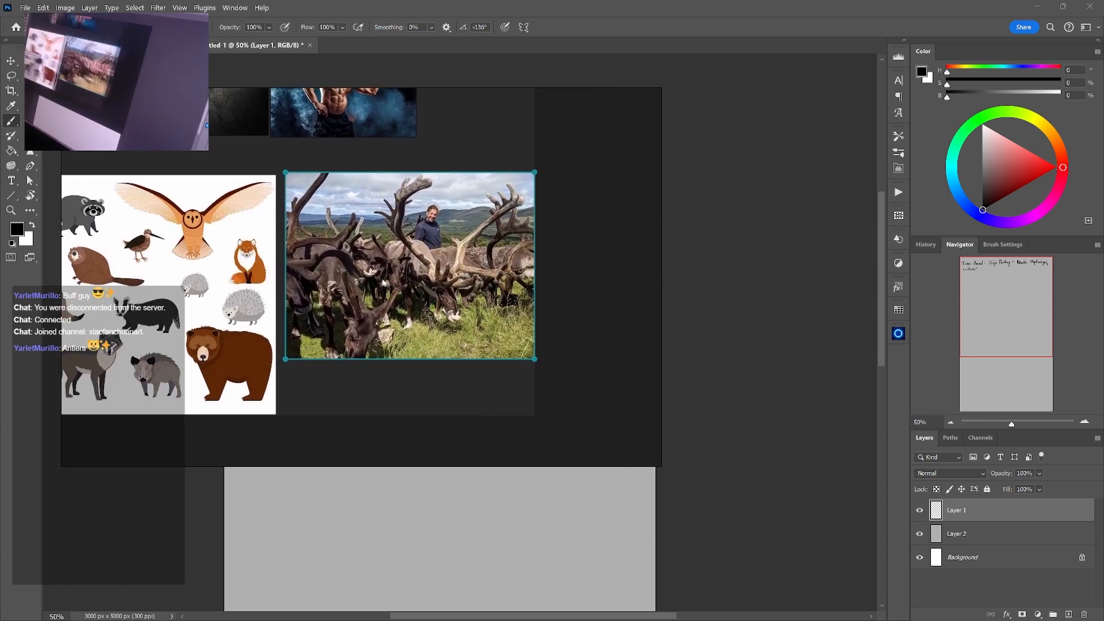
{"action": "scroll", "coordinate": [382, 279], "scroll_direction": "down", "scroll_amount": 2}
{"action": "scroll", "coordinate": [454, 268], "scroll_direction": "up", "scroll_amount": 4}
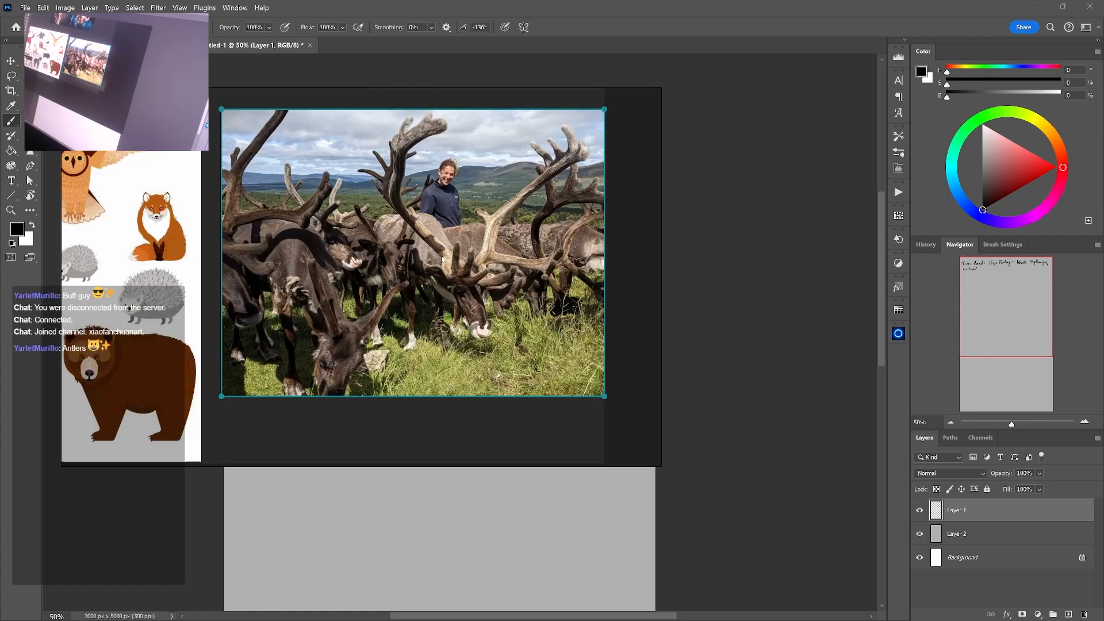
{"action": "scroll", "coordinate": [459, 264], "scroll_direction": "down", "scroll_amount": 3}
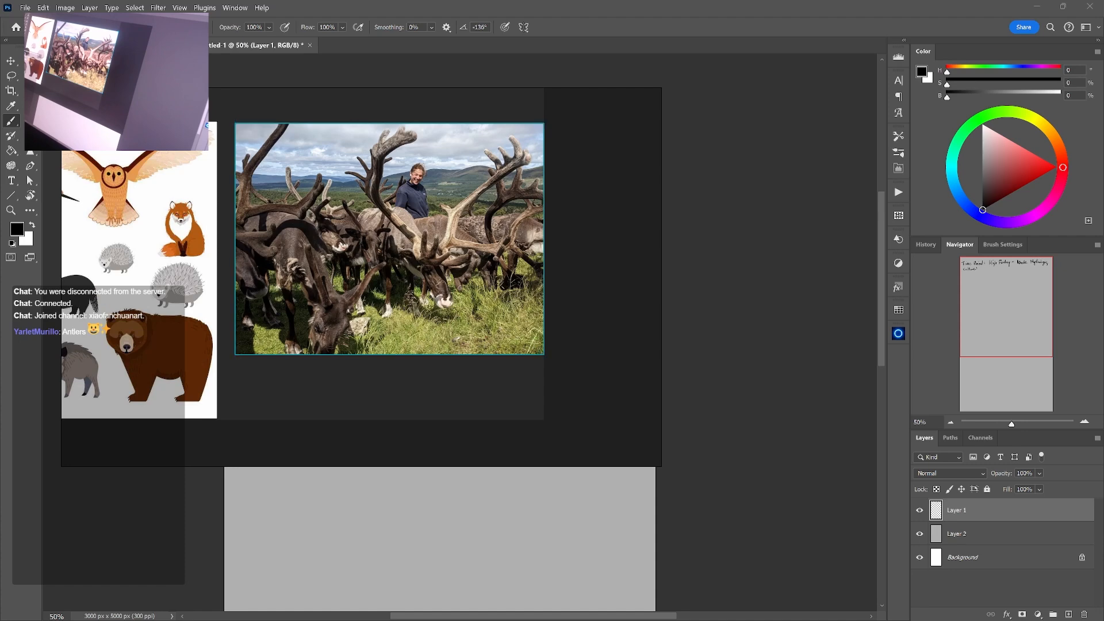
Add the photo of a single walking reindeer to the reference board directly below the herd photo
{"action": "left_click_drag", "start_coordinate": [468, 373], "coordinate": [425, 270]}
{"action": "key", "text": "ctrl+v"}
{"action": "scroll", "coordinate": [482, 257], "scroll_direction": "down", "scroll_amount": 3}
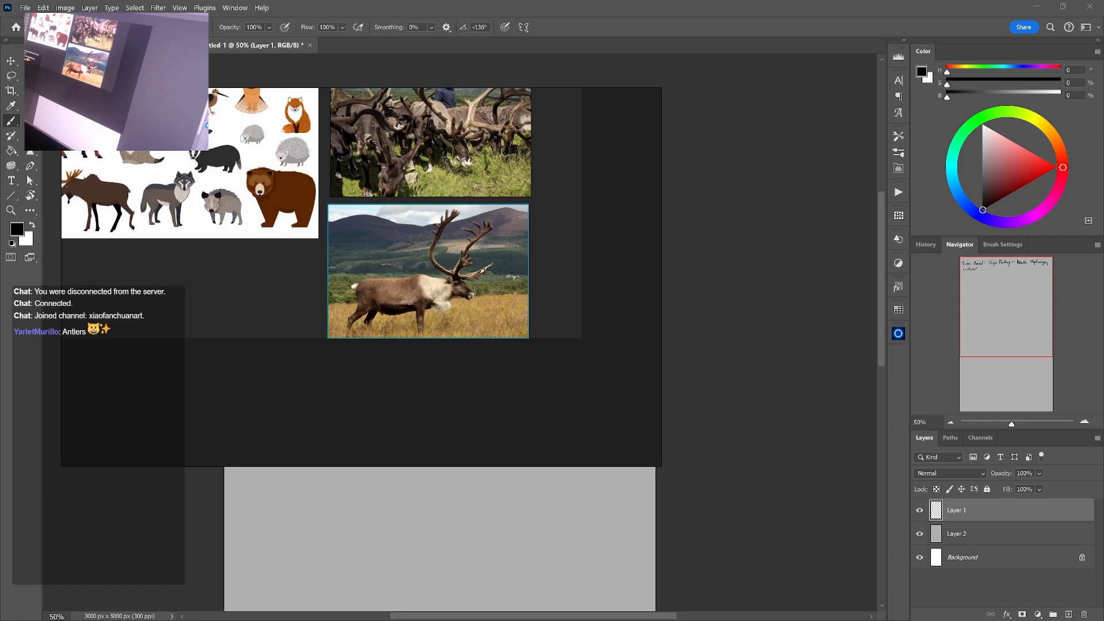
Paste the photo of a moose lying in red undergrowth and place it below the single reindeer
{"action": "left_click_drag", "start_coordinate": [510, 372], "coordinate": [405, 253]}
{"action": "key", "text": "ctrl+v"}
{"action": "left_click_drag", "start_coordinate": [415, 234], "coordinate": [460, 227]}
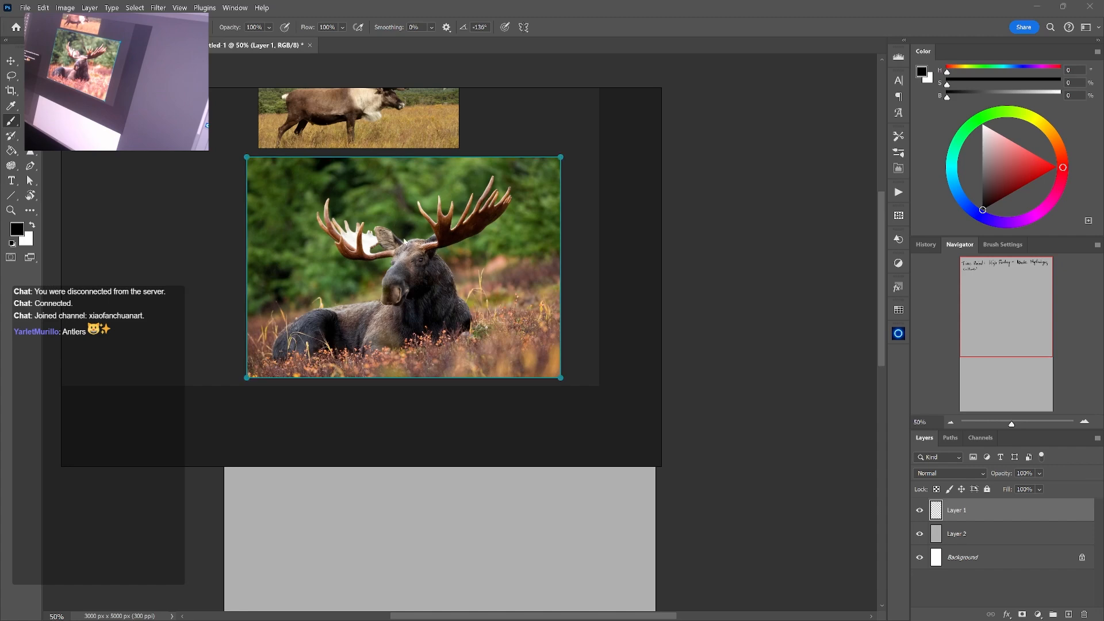
Paste the standing moose photo and place it beside the lying moose, clear of the other references
{"action": "scroll", "coordinate": [517, 206], "scroll_direction": "down", "scroll_amount": 2}
{"action": "left_click_drag", "start_coordinate": [517, 206], "coordinate": [423, 246]}
{"action": "key", "text": "ctrl+v"}
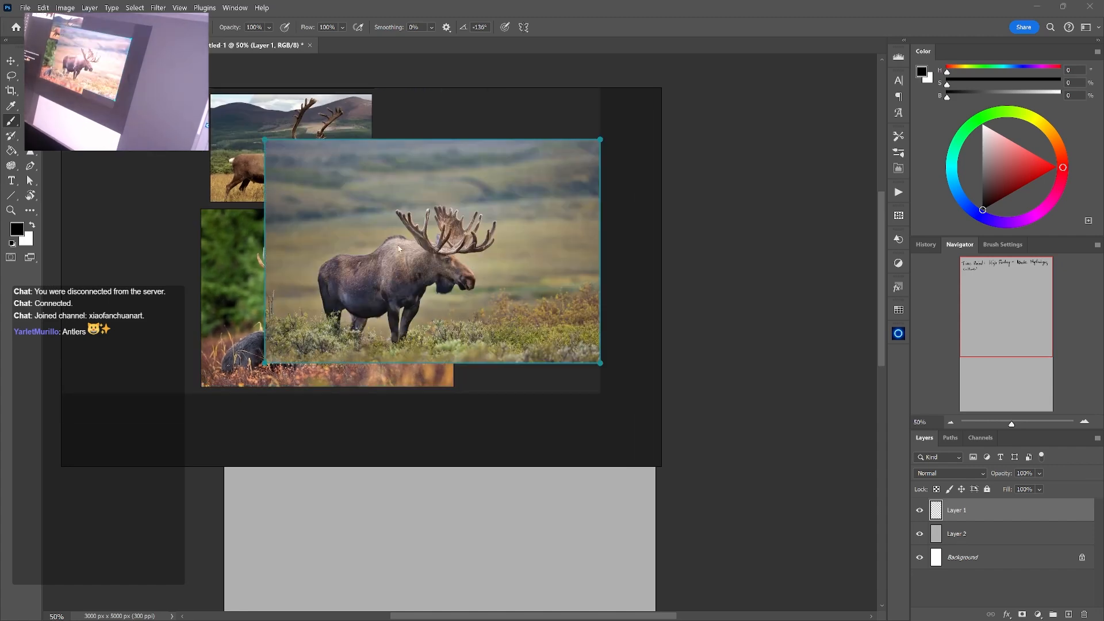
{"action": "left_click_drag", "start_coordinate": [565, 327], "coordinate": [415, 273]}
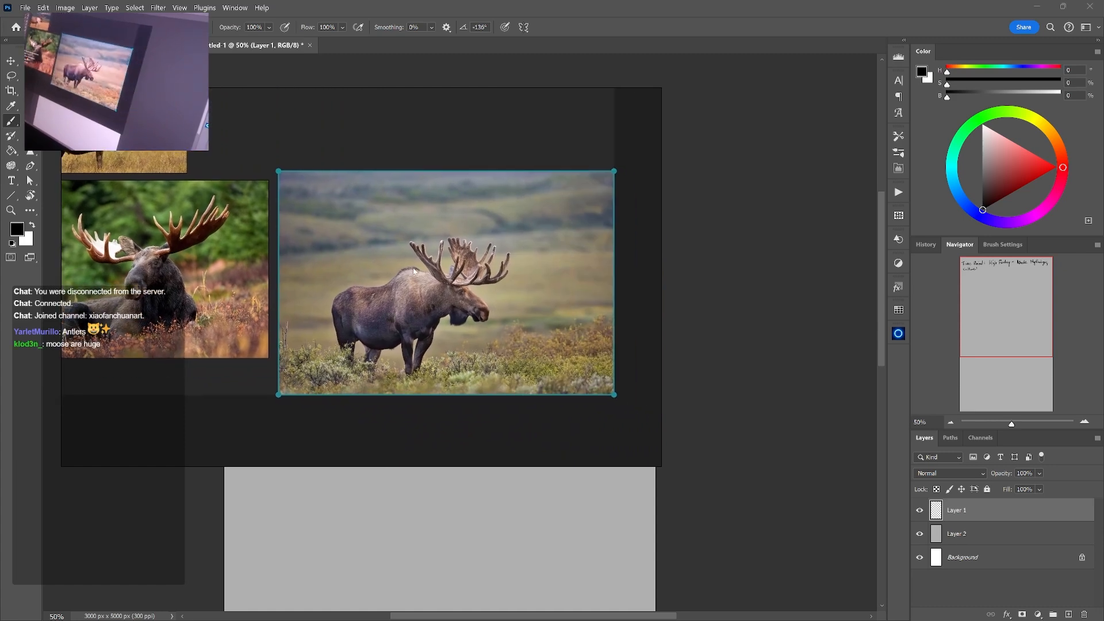
{"action": "left_click_drag", "start_coordinate": [293, 223], "coordinate": [333, 237]}
{"action": "left_click_drag", "start_coordinate": [281, 266], "coordinate": [440, 366]}
{"action": "scroll", "coordinate": [327, 275], "scroll_direction": "down", "scroll_amount": 2}
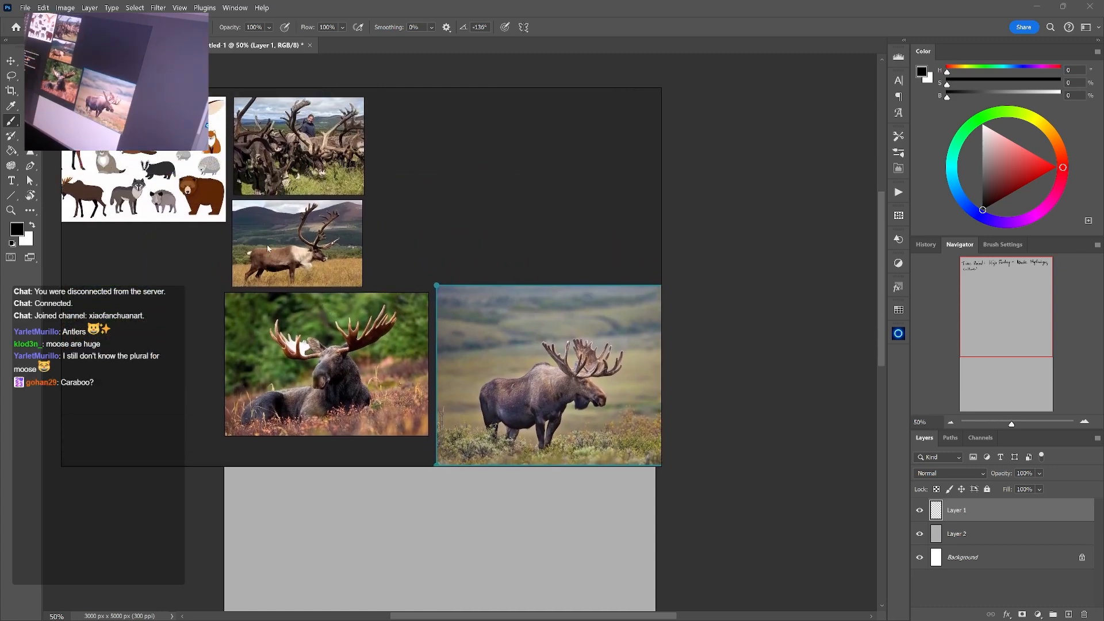
Paste a photo of a roaring brown bear and place it below the animal sheet, beside the lying moose
{"action": "left_click_drag", "start_coordinate": [261, 241], "coordinate": [306, 262]}
{"action": "scroll", "coordinate": [413, 182], "scroll_direction": "up", "scroll_amount": 3}
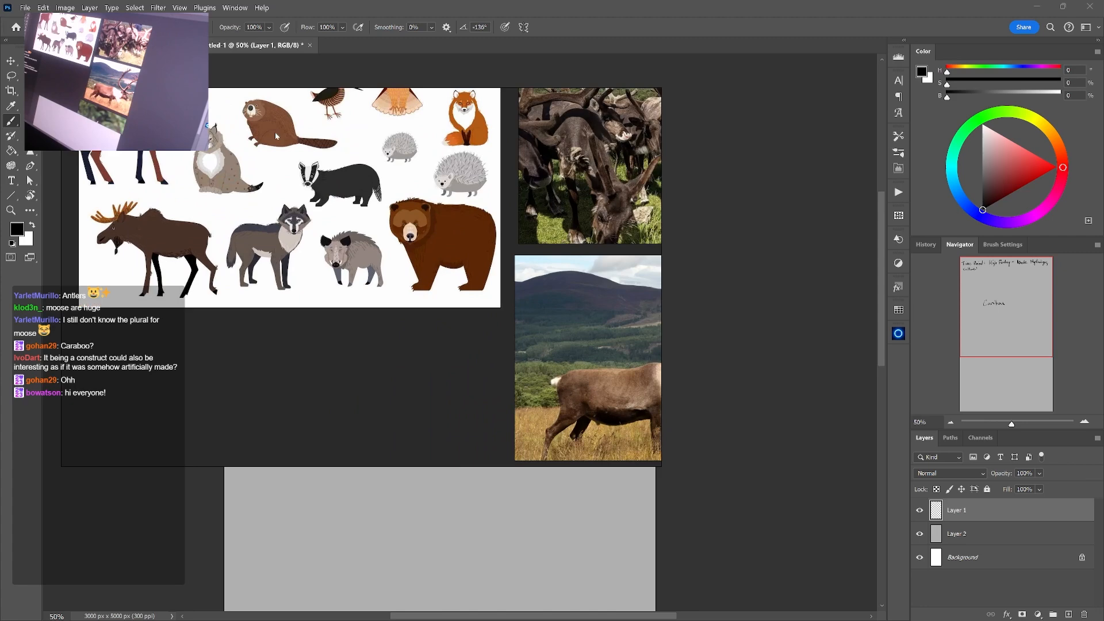
{"action": "left_click_drag", "start_coordinate": [413, 181], "coordinate": [425, 270]}
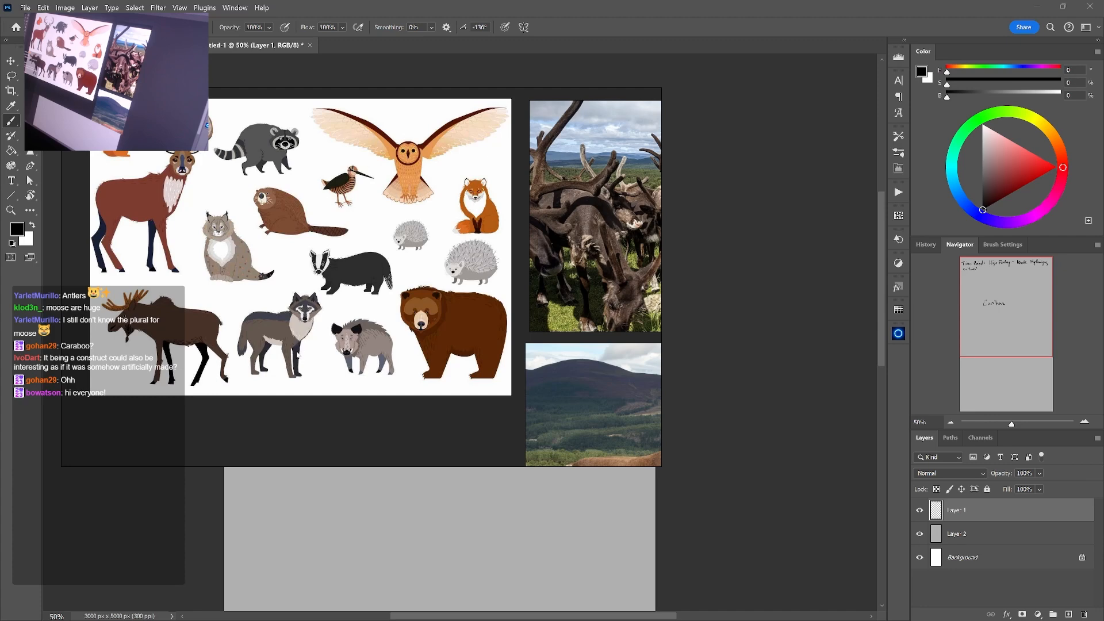
{"action": "mouse_move", "coordinate": [297, 355]}
{"action": "left_mouse_down"}
{"action": "mouse_move", "coordinate": [308, 371]}
{"action": "mouse_move", "coordinate": [308, 340]}
{"action": "left_mouse_up"}
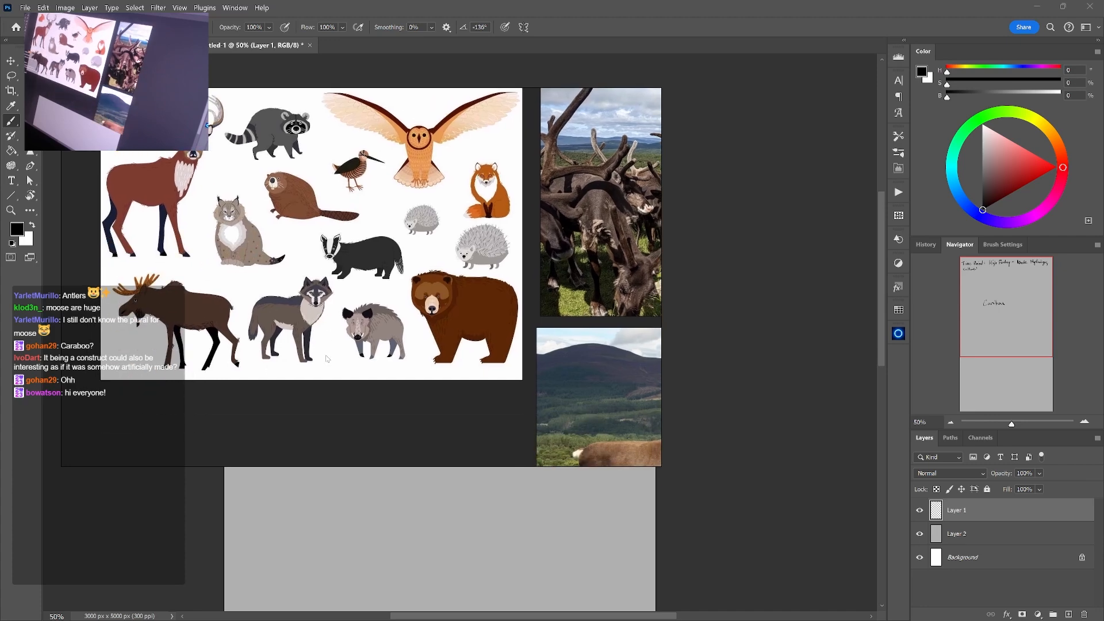
{"action": "left_click_drag", "start_coordinate": [386, 260], "coordinate": [354, 271]}
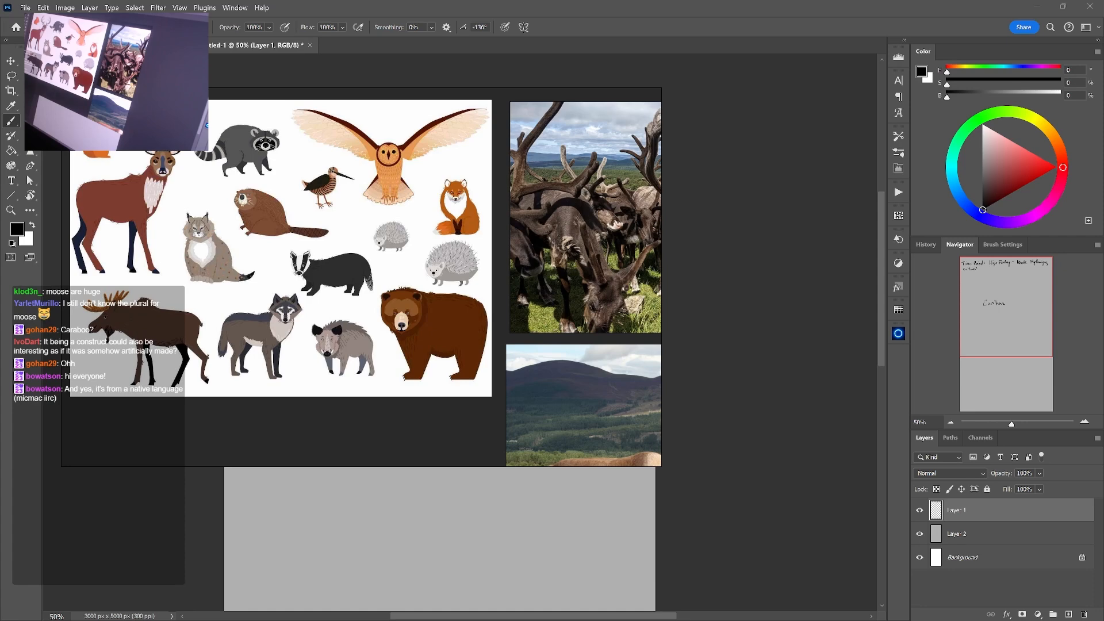
{"action": "left_click_drag", "start_coordinate": [384, 416], "coordinate": [323, 352]}
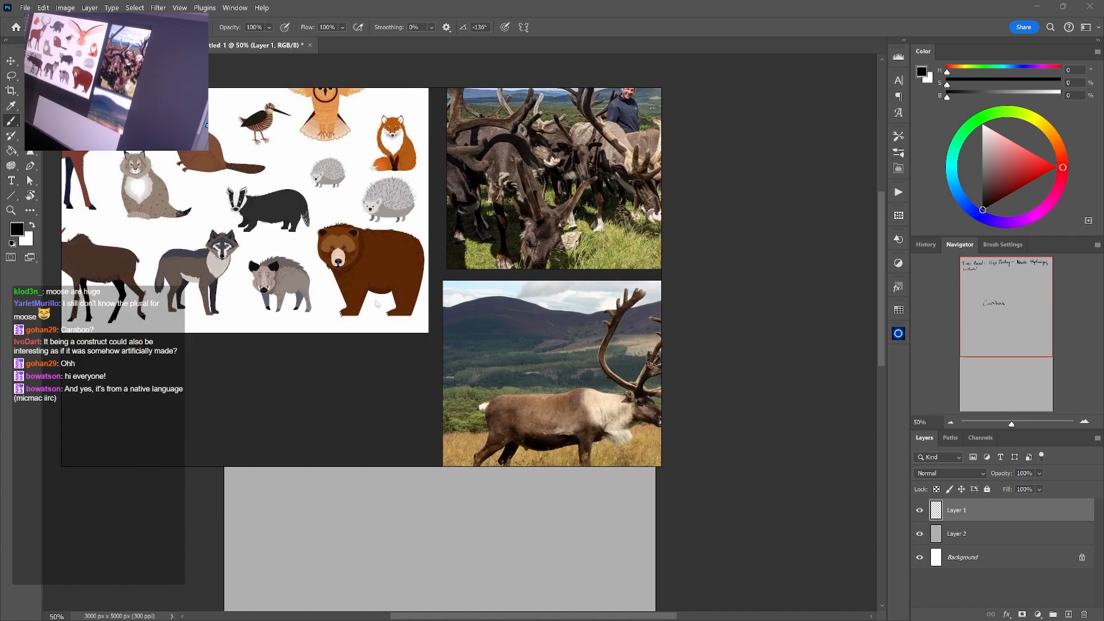
{"action": "scroll", "coordinate": [345, 293], "scroll_direction": "down", "scroll_amount": 7}
{"action": "left_click_drag", "start_coordinate": [360, 295], "coordinate": [394, 242]}
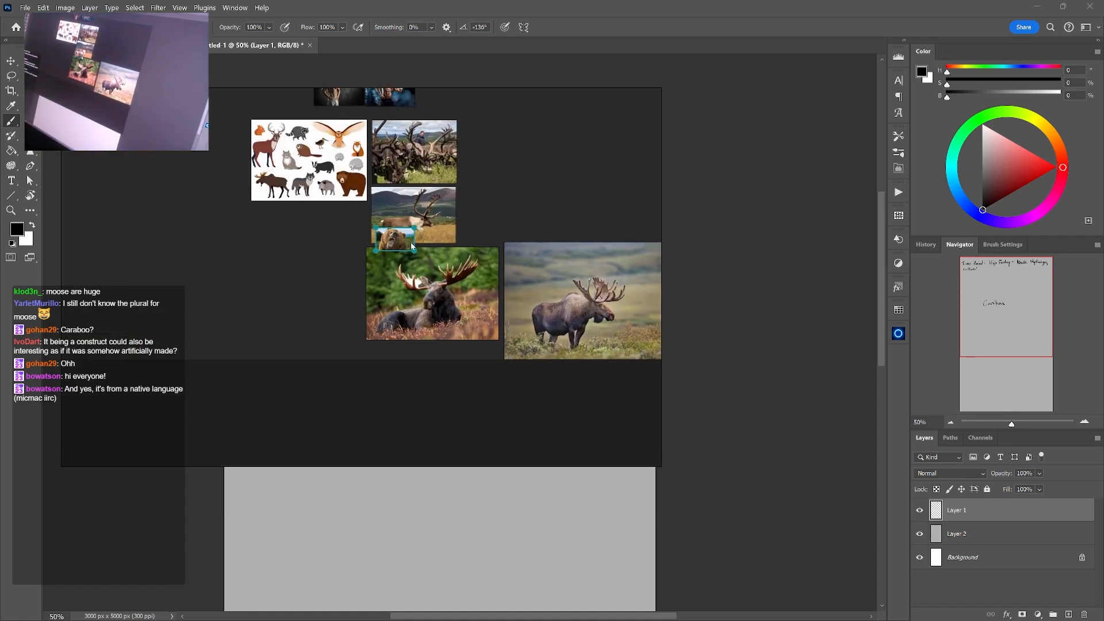
{"action": "key", "text": "ctrl+v"}
{"action": "left_click_drag", "start_coordinate": [304, 275], "coordinate": [330, 283]}
{"action": "scroll", "coordinate": [337, 276], "scroll_direction": "up", "scroll_amount": 5}
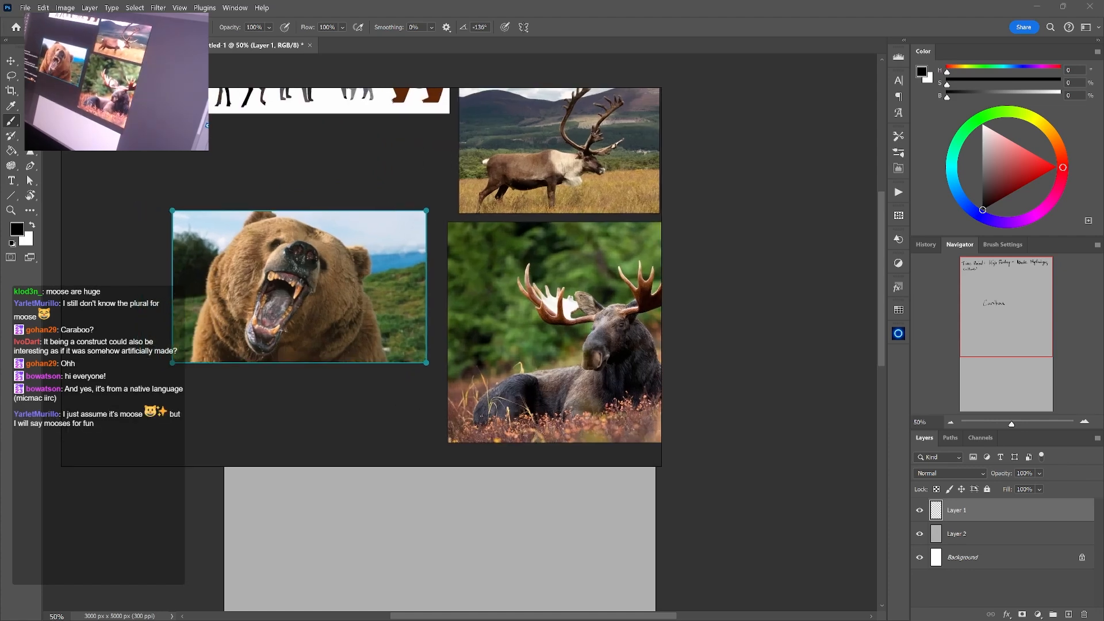
Paste a second roaring bear photo, with a snowy background, and place it below the first bear
{"action": "key", "text": "ctrl+v"}
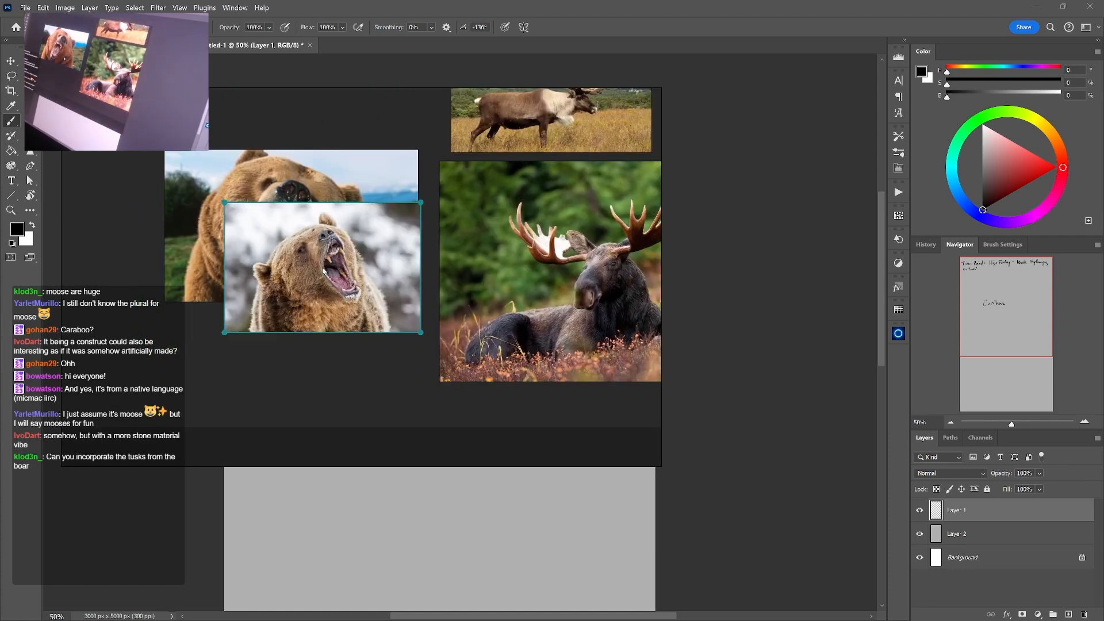
{"action": "left_click_drag", "start_coordinate": [333, 261], "coordinate": [320, 380]}
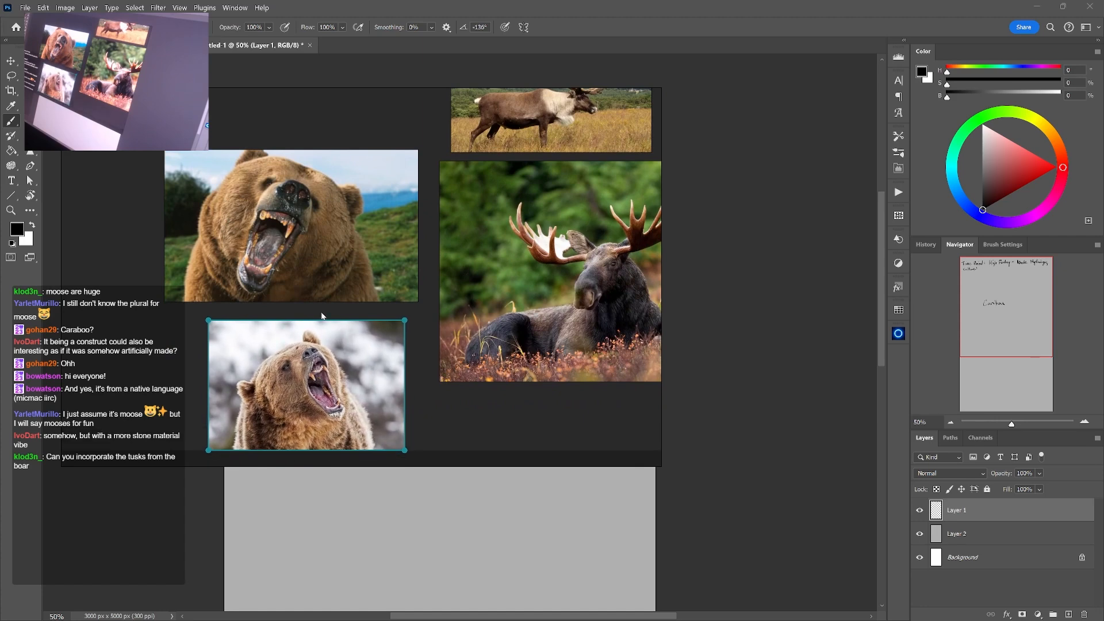
{"action": "left_click_drag", "start_coordinate": [322, 316], "coordinate": [341, 246]}
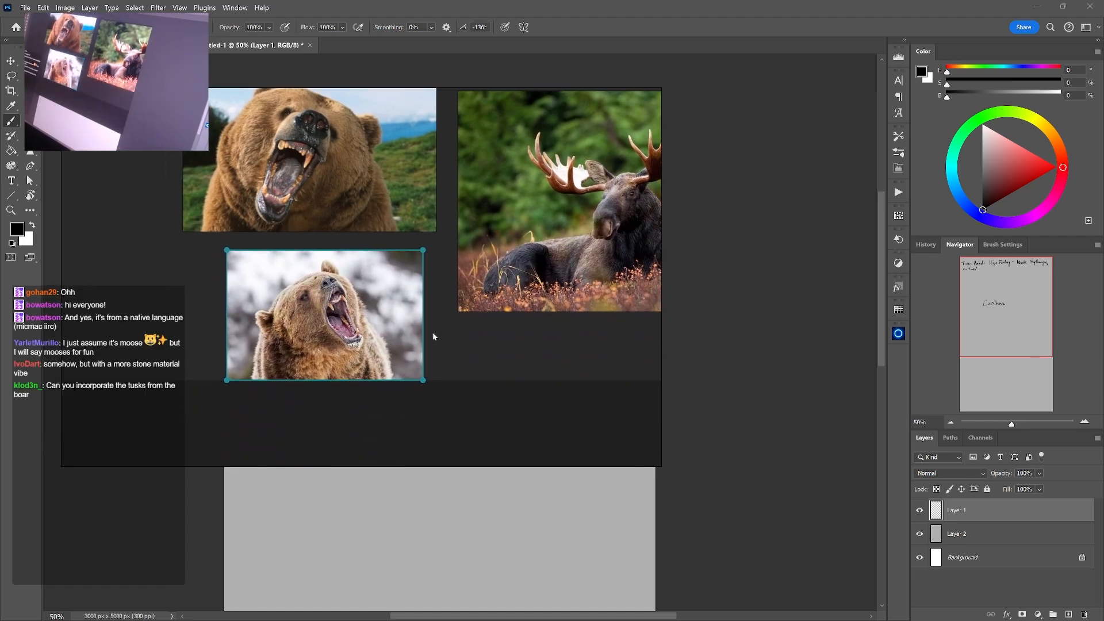
Paste the front-facing boar head photo with tusks and place it below the lying moose, next to the second bear
{"action": "left_click_drag", "start_coordinate": [433, 335], "coordinate": [598, 430]}
{"action": "key", "text": "ctrl+v"}
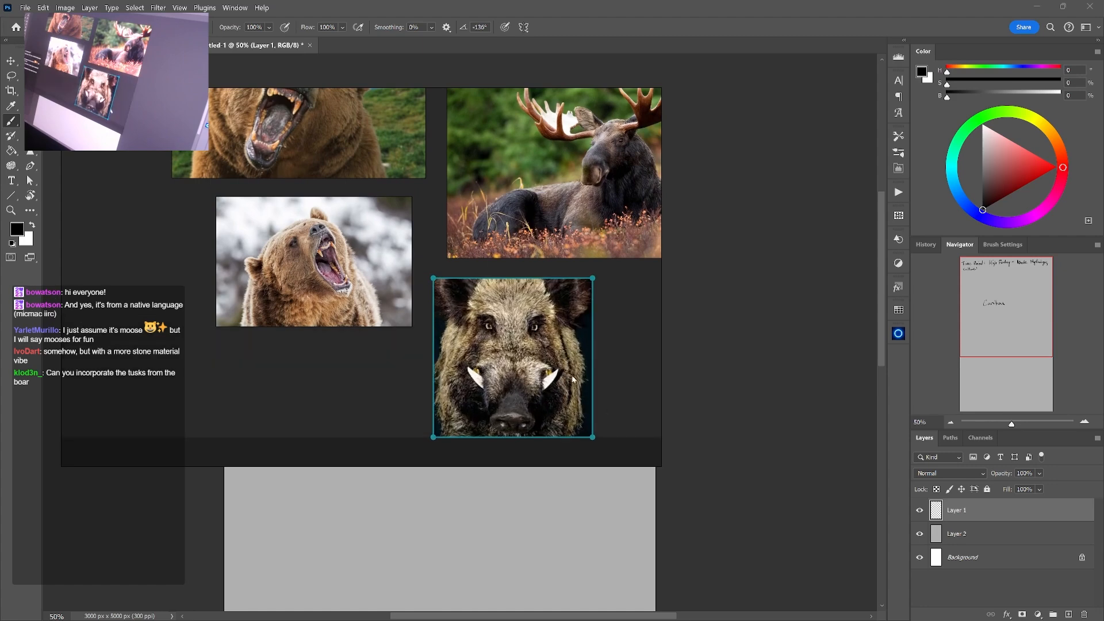
{"action": "left_click_drag", "start_coordinate": [568, 375], "coordinate": [550, 373]}
{"action": "left_click_drag", "start_coordinate": [526, 316], "coordinate": [484, 329]}
{"action": "scroll", "coordinate": [484, 329], "scroll_direction": "down", "scroll_amount": 6}
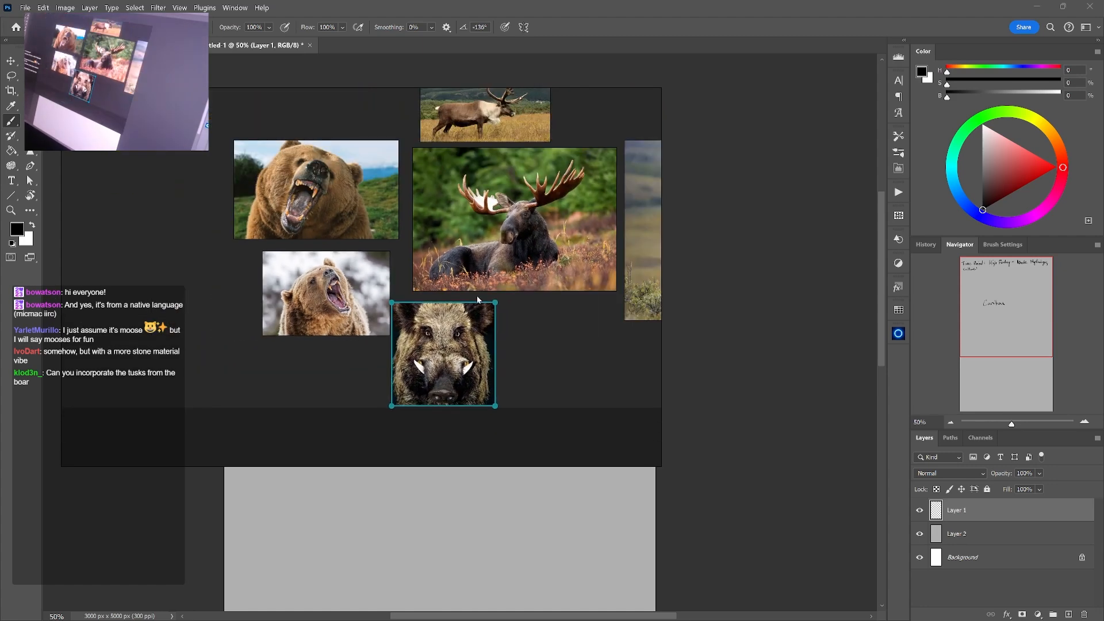
Review the collected body, antler, bear and boar references across the whole board
{"action": "left_click_drag", "start_coordinate": [353, 334], "coordinate": [343, 334]}
{"action": "scroll", "coordinate": [326, 274], "scroll_direction": "up", "scroll_amount": 2}
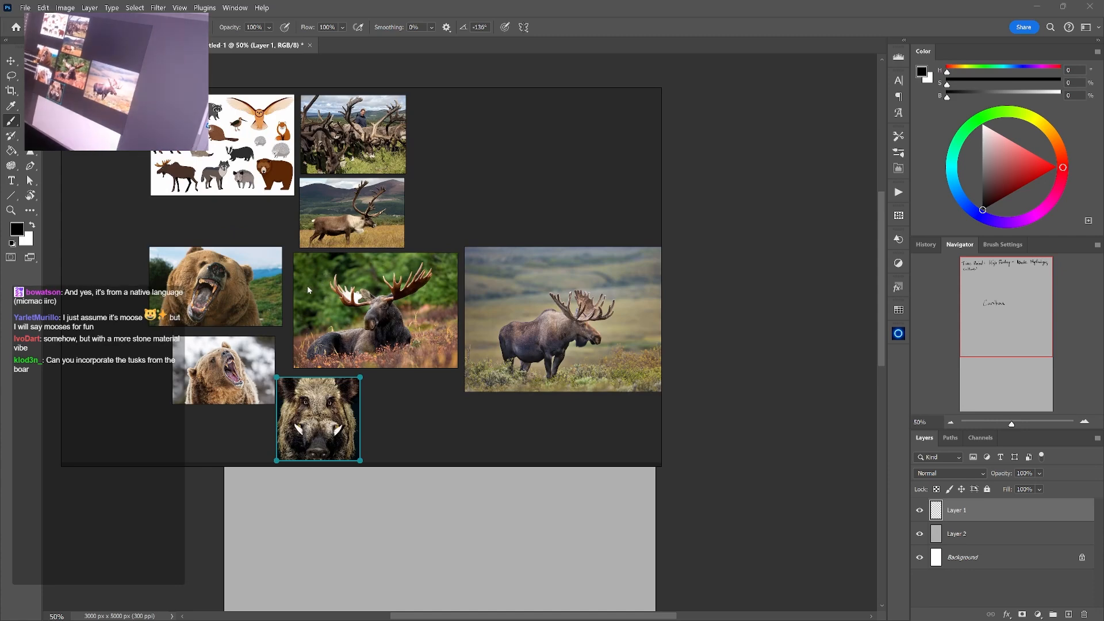
{"action": "left_click_drag", "start_coordinate": [258, 265], "coordinate": [298, 240]}
{"action": "scroll", "coordinate": [298, 239], "scroll_direction": "up", "scroll_amount": 3}
{"action": "left_click_drag", "start_coordinate": [356, 294], "coordinate": [413, 279]}
{"action": "left_click_drag", "start_coordinate": [376, 338], "coordinate": [304, 248]}
{"action": "scroll", "coordinate": [351, 309], "scroll_direction": "down", "scroll_amount": 4}
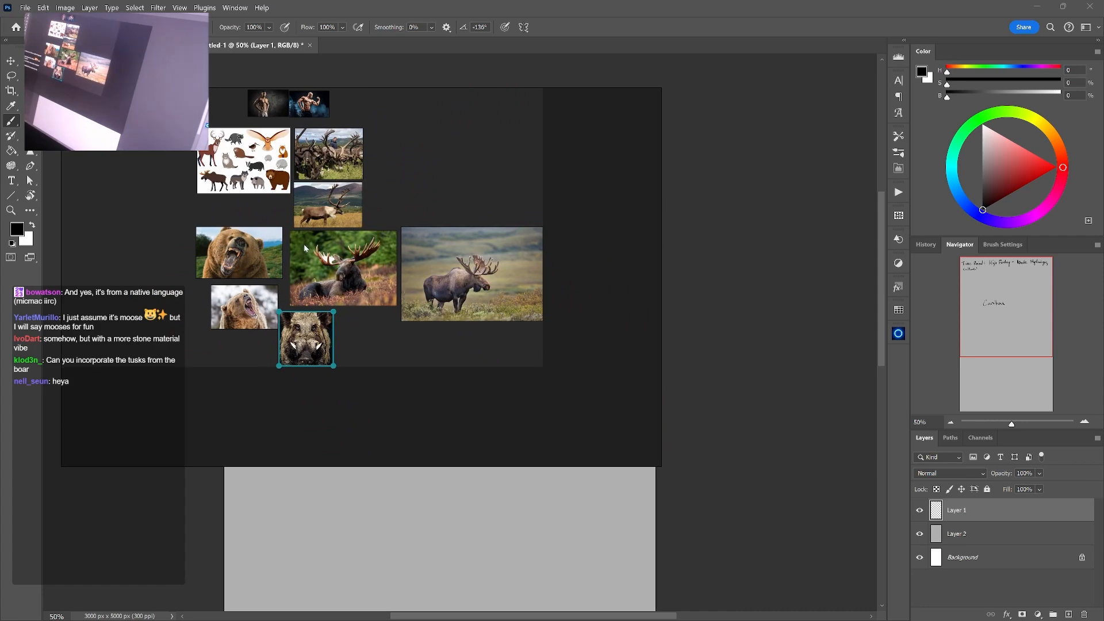
{"action": "scroll", "coordinate": [332, 291], "scroll_direction": "up", "scroll_amount": 5}
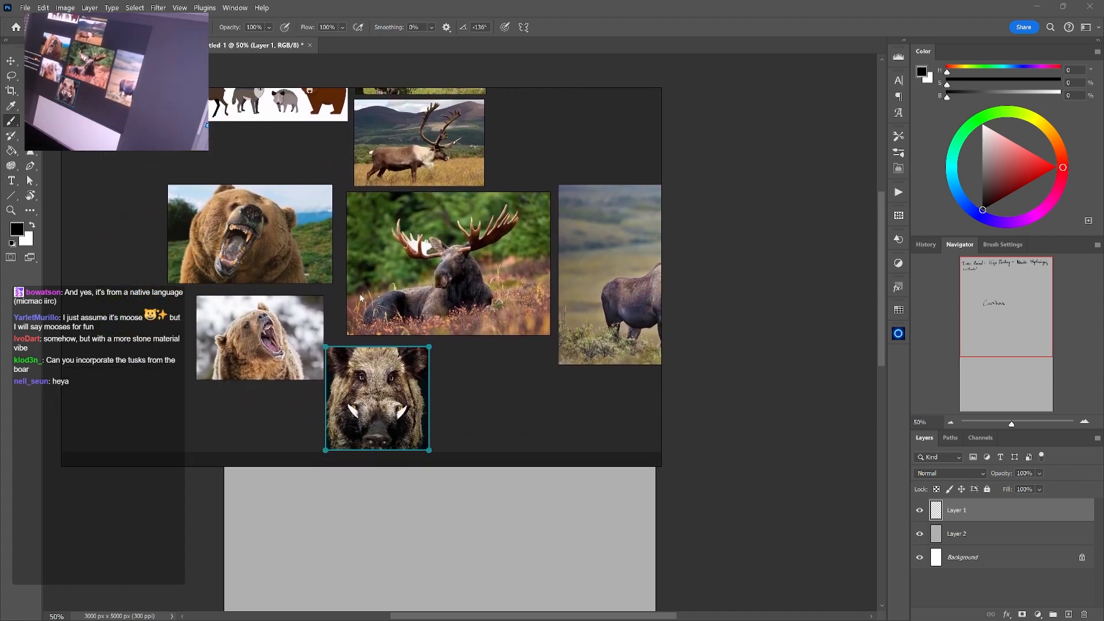
{"action": "scroll", "coordinate": [379, 265], "scroll_direction": "down", "scroll_amount": 2}
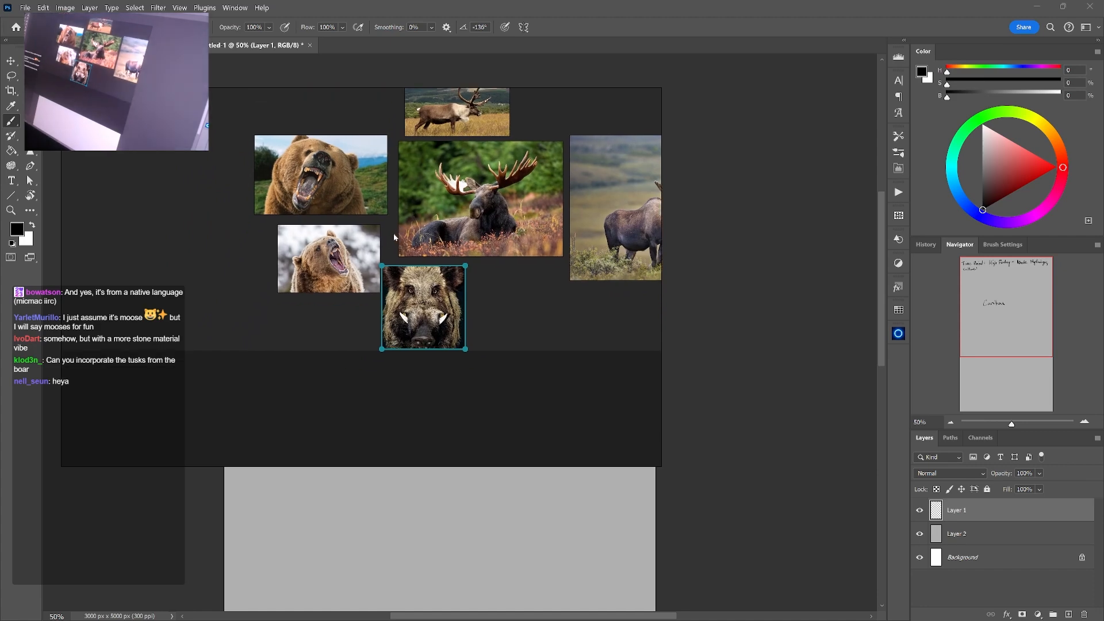
{"action": "scroll", "coordinate": [397, 259], "scroll_direction": "up", "scroll_amount": 5}
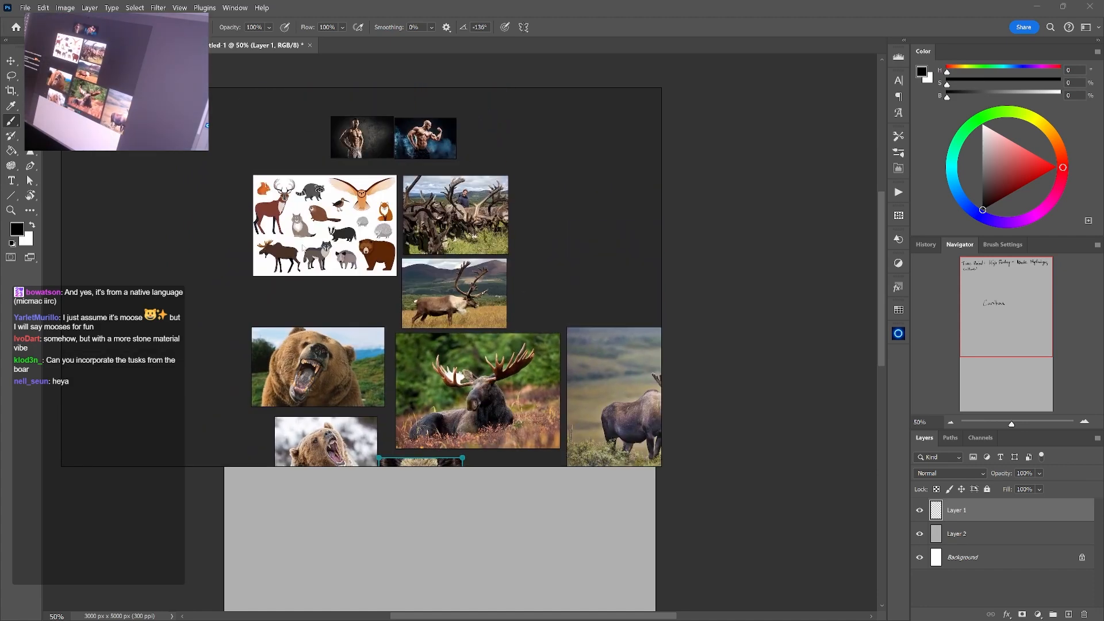
Examine the illustrated animal sheet up close and compare it with the body, antler, bear and boar references around it
{"action": "left_click_drag", "start_coordinate": [276, 264], "coordinate": [382, 249]}
{"action": "left_click_drag", "start_coordinate": [317, 326], "coordinate": [293, 251]}
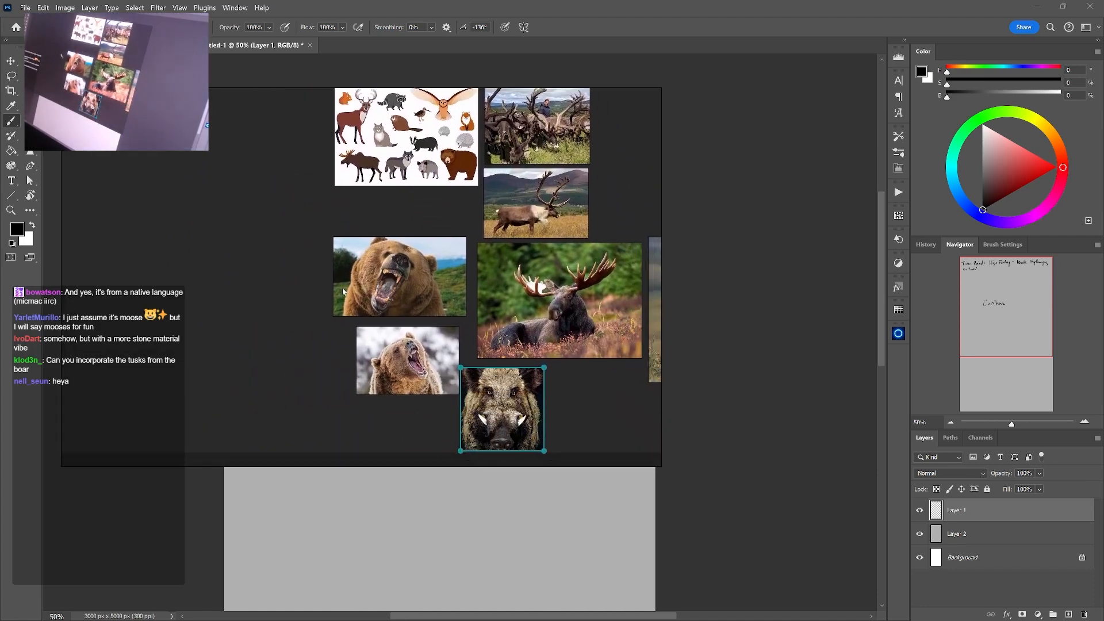
{"action": "scroll", "coordinate": [377, 213], "scroll_direction": "up", "scroll_amount": 2}
{"action": "left_click_drag", "start_coordinate": [363, 175], "coordinate": [360, 349]}
{"action": "double_click", "coordinate": [318, 334]}
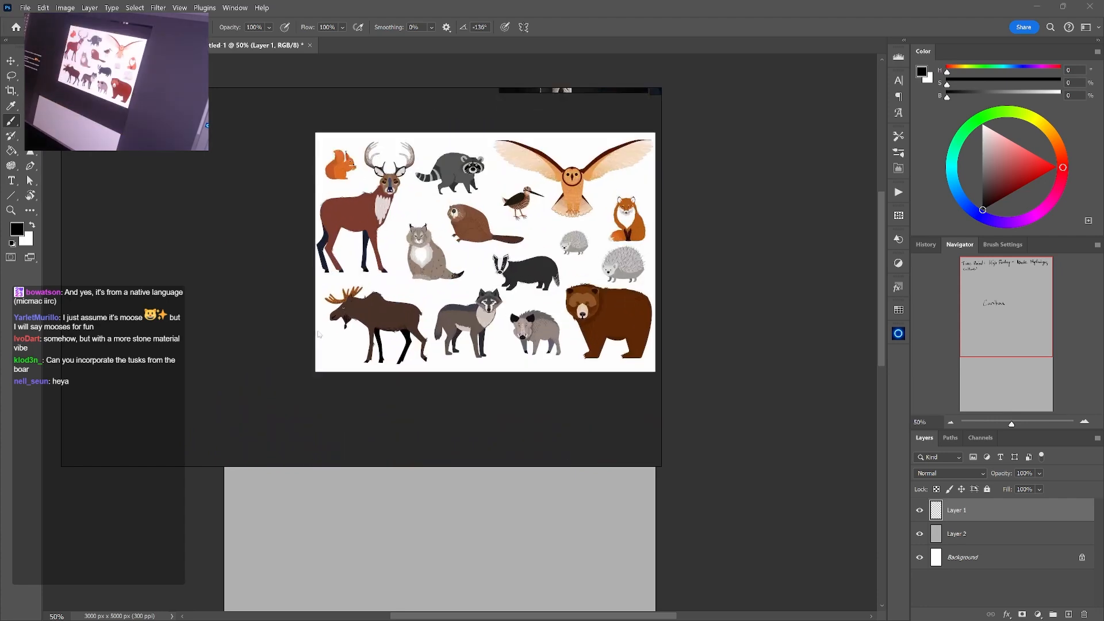
{"action": "left_click_drag", "start_coordinate": [386, 330], "coordinate": [325, 400]}
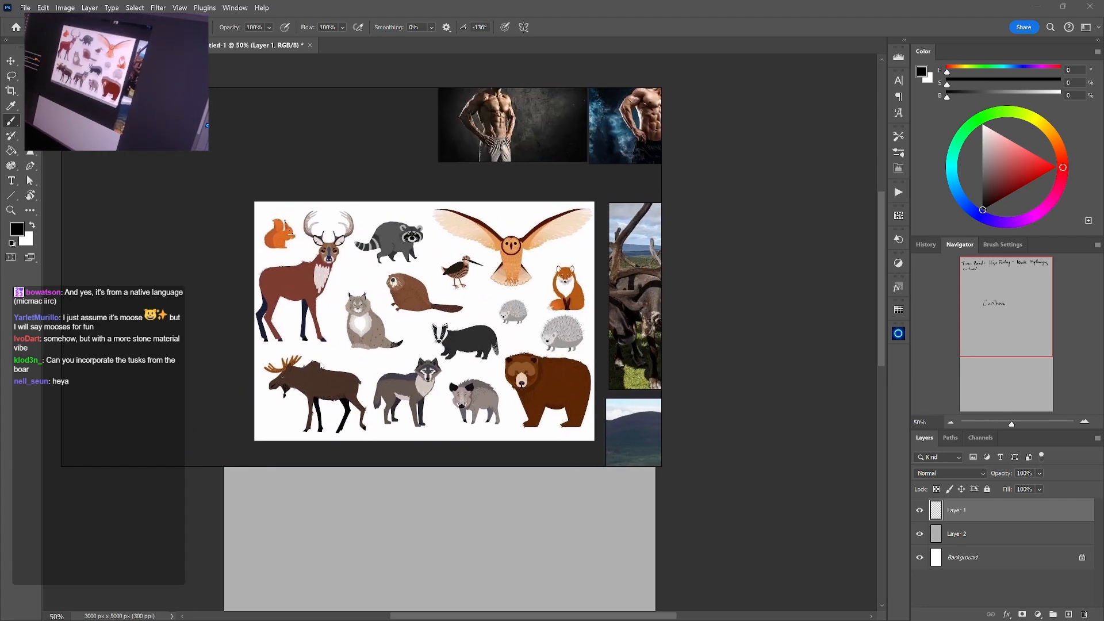
{"action": "scroll", "coordinate": [346, 337], "scroll_direction": "down", "scroll_amount": 4}
{"action": "left_click_drag", "start_coordinate": [375, 375], "coordinate": [391, 286]}
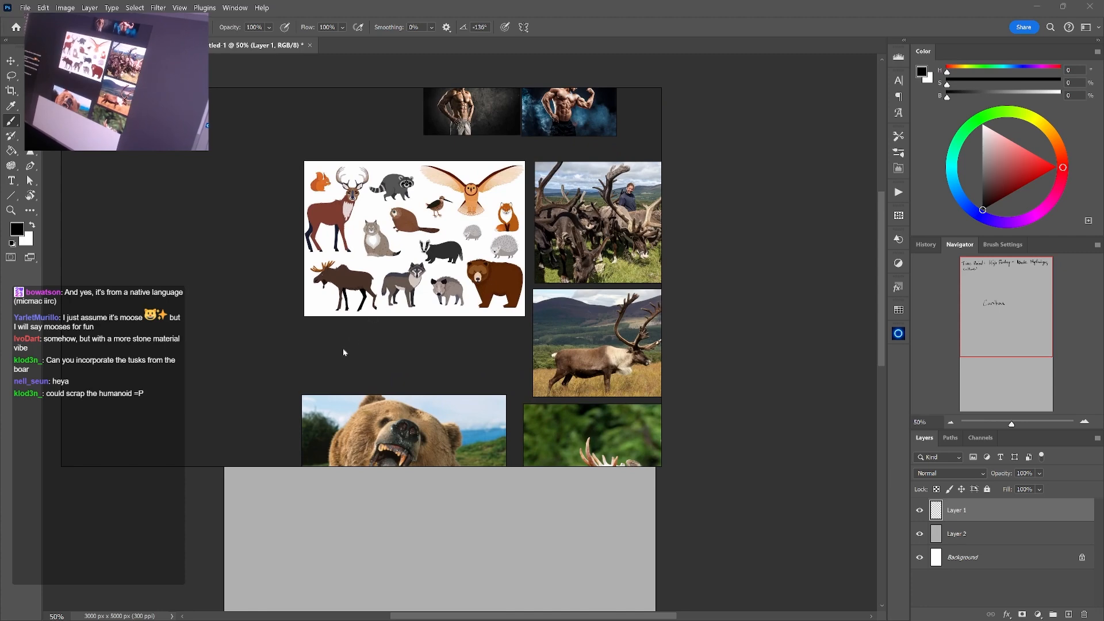
{"action": "left_click_drag", "start_coordinate": [343, 353], "coordinate": [270, 329]}
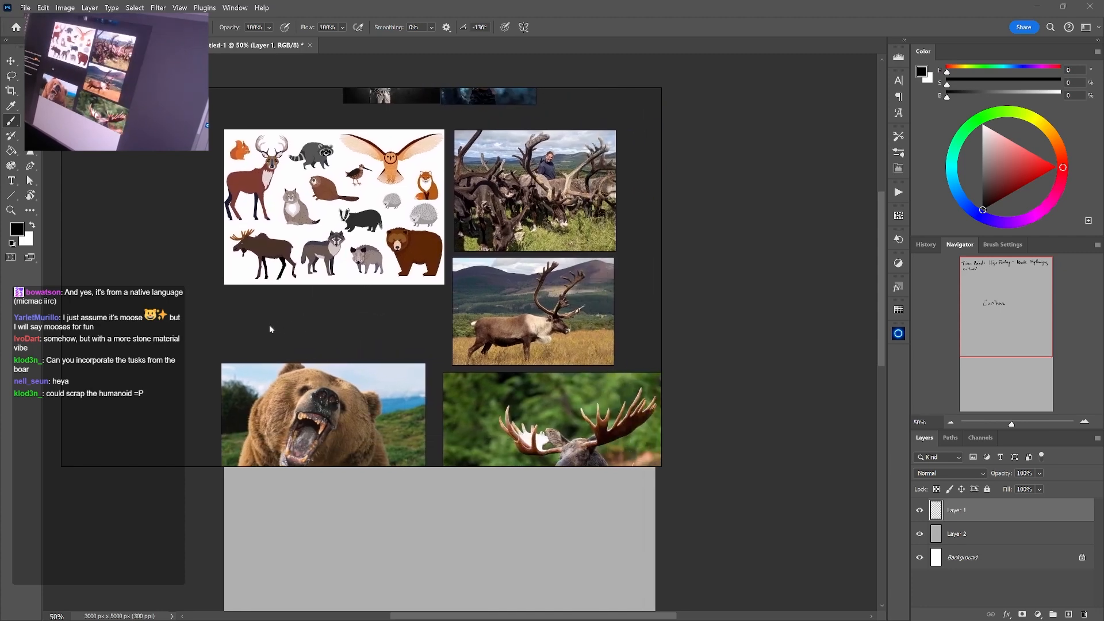
{"action": "left_click_drag", "start_coordinate": [312, 289], "coordinate": [270, 337]}
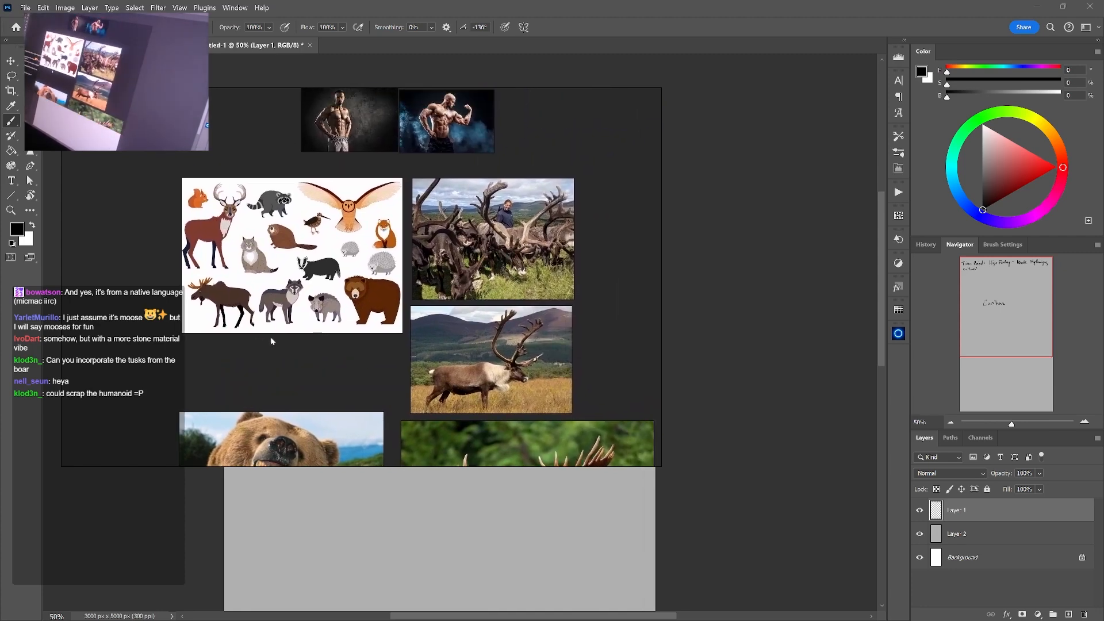
{"action": "left_click_drag", "start_coordinate": [298, 303], "coordinate": [378, 232]}
{"action": "left_click_drag", "start_coordinate": [350, 281], "coordinate": [409, 348]}
{"action": "scroll", "coordinate": [409, 348], "scroll_direction": "up", "scroll_amount": 2}
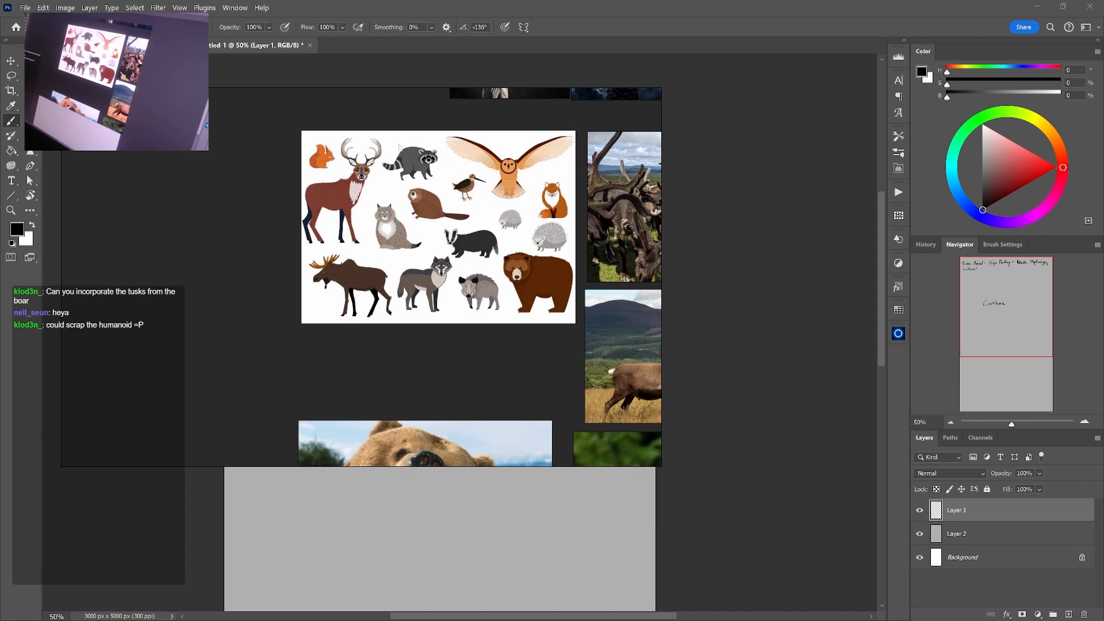
Paste the image of two bat wings on black and place it beside the animal sheet, on the side away from the antler photos
{"action": "left_click_drag", "start_coordinate": [469, 346], "coordinate": [308, 309]}
{"action": "scroll", "coordinate": [486, 335], "scroll_direction": "down", "scroll_amount": 5}
{"action": "key", "text": "ctrl+v"}
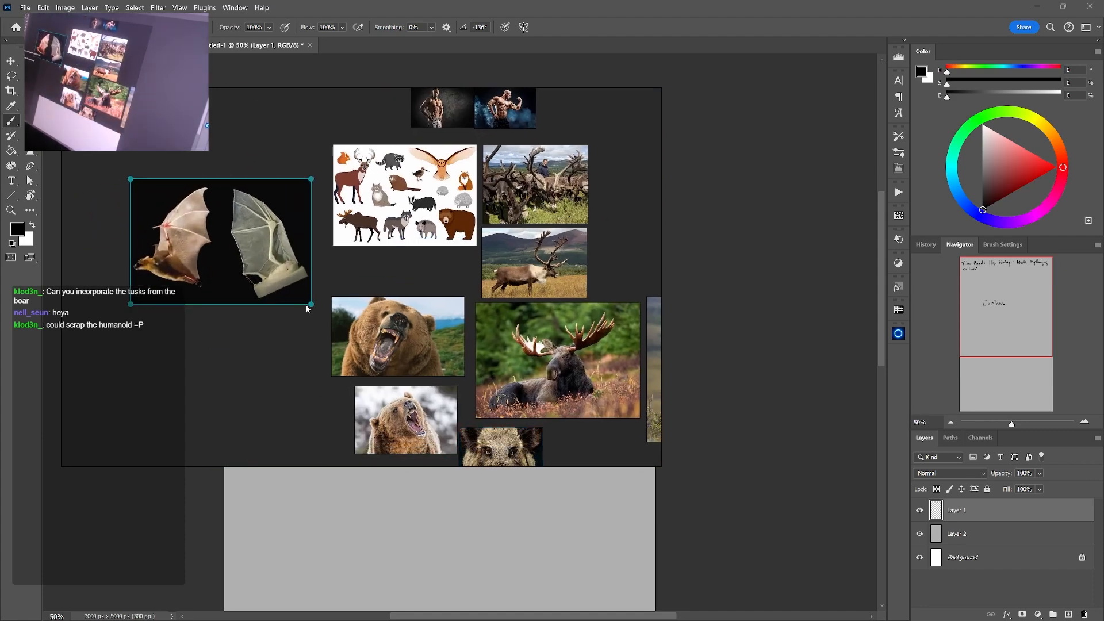
{"action": "left_click_drag", "start_coordinate": [251, 249], "coordinate": [239, 224]}
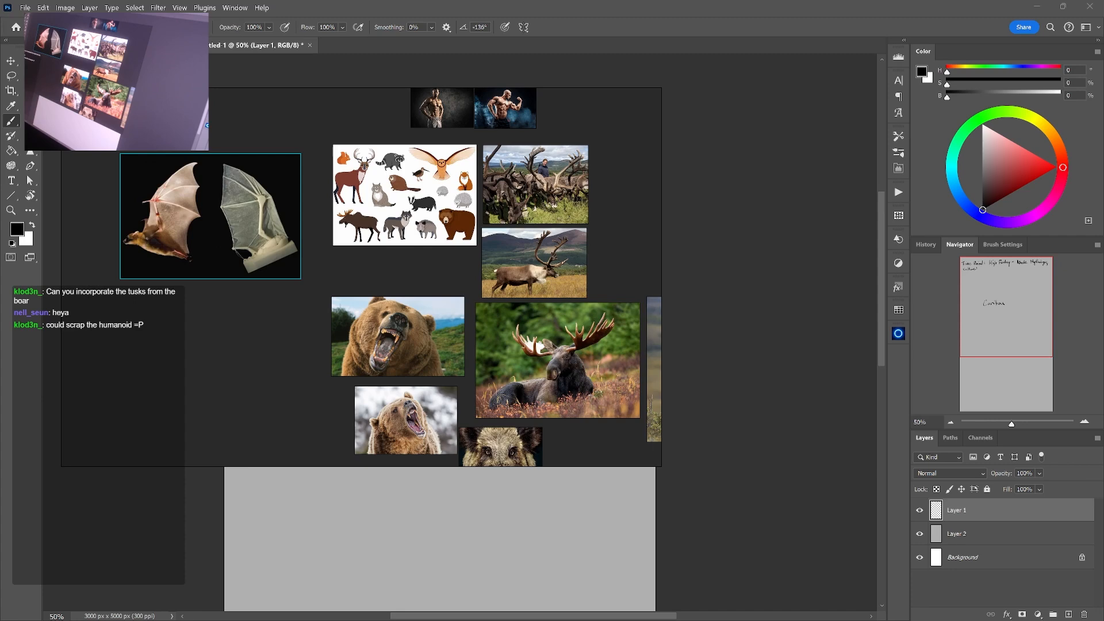
Paste the photo of a bat with both wings spread, enlarge it slightly and place it below the bat wing image
{"action": "left_click_drag", "start_coordinate": [296, 229], "coordinate": [447, 412]}
{"action": "scroll", "coordinate": [399, 262], "scroll_direction": "up", "scroll_amount": 2}
{"action": "key", "text": "ctrl+v"}
{"action": "left_click_drag", "start_coordinate": [386, 353], "coordinate": [382, 340]}
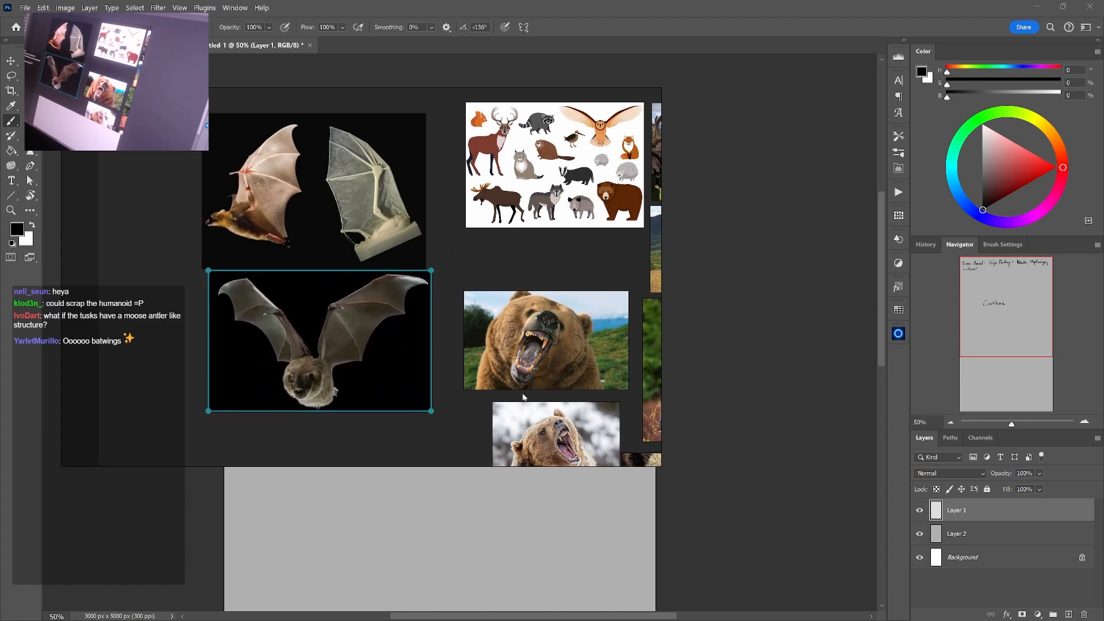
{"action": "left_click_drag", "start_coordinate": [430, 421], "coordinate": [437, 416]}
{"action": "left_click_drag", "start_coordinate": [399, 313], "coordinate": [399, 323]}
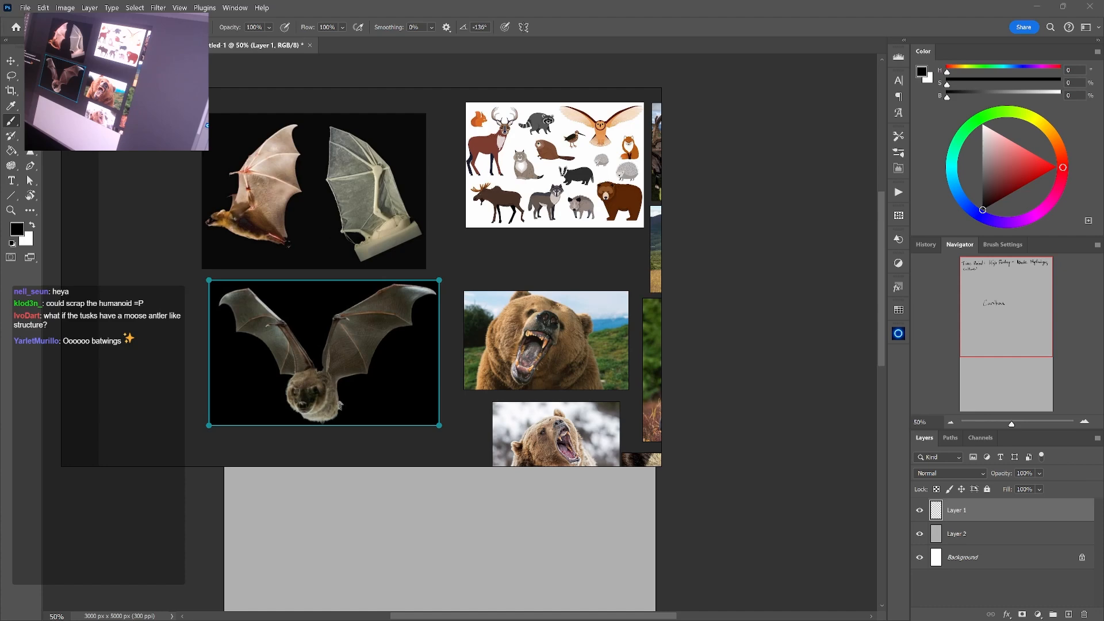
{"action": "key", "text": "Return"}
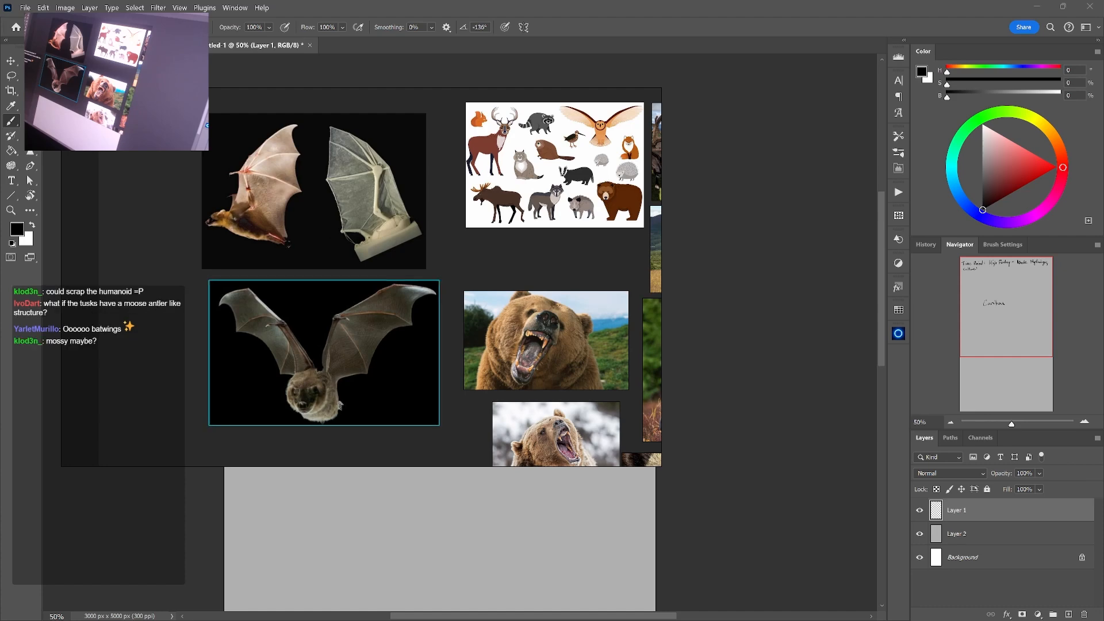
Paste the front and back view of the rock golem and place it below the spread-wing bat photo
{"action": "left_click_drag", "start_coordinate": [326, 360], "coordinate": [340, 247]}
{"action": "left_click", "coordinate": [329, 331]}
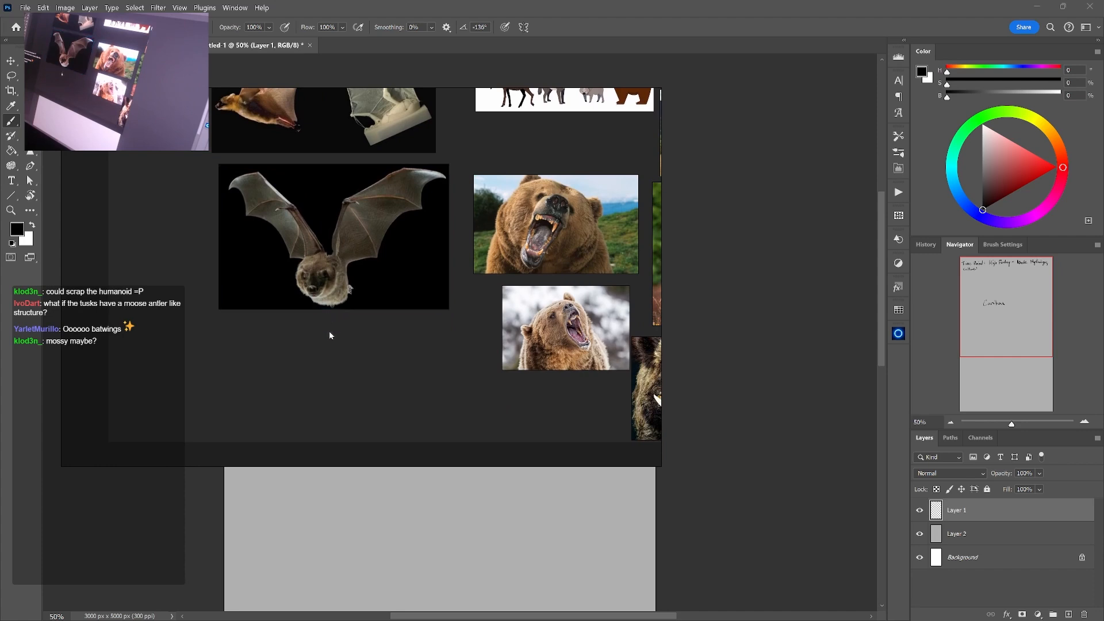
{"action": "key", "text": "ctrl+v"}
{"action": "left_click_drag", "start_coordinate": [352, 288], "coordinate": [361, 374]}
{"action": "left_click_drag", "start_coordinate": [389, 336], "coordinate": [364, 243]}
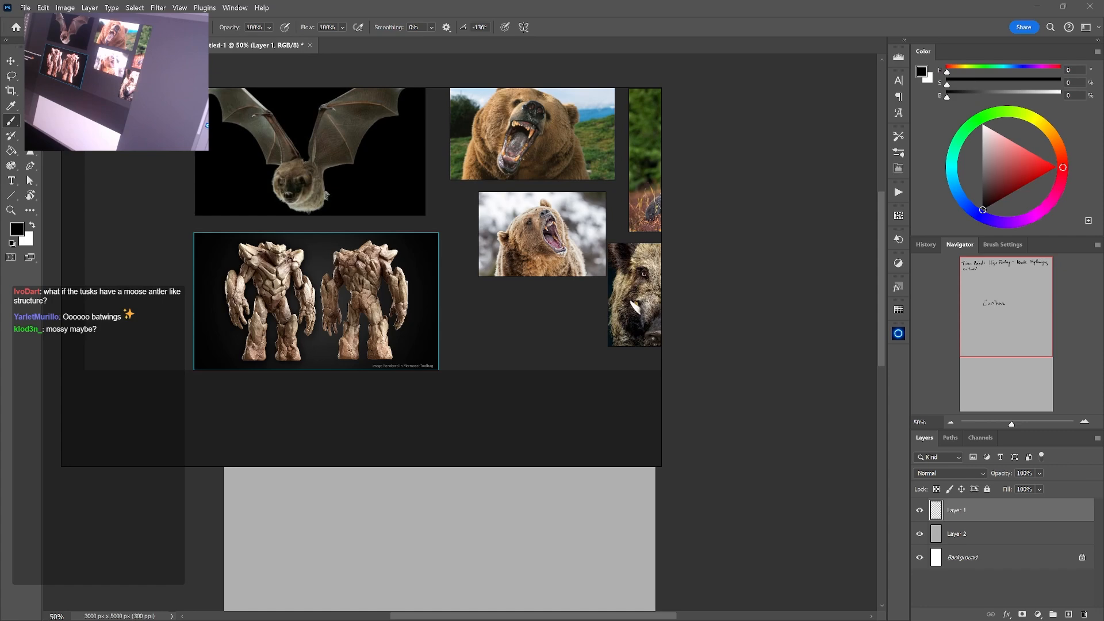
Paste the carved runestone photo, enlarge it and place it below the rock golem image
{"action": "key", "text": "ctrl+v"}
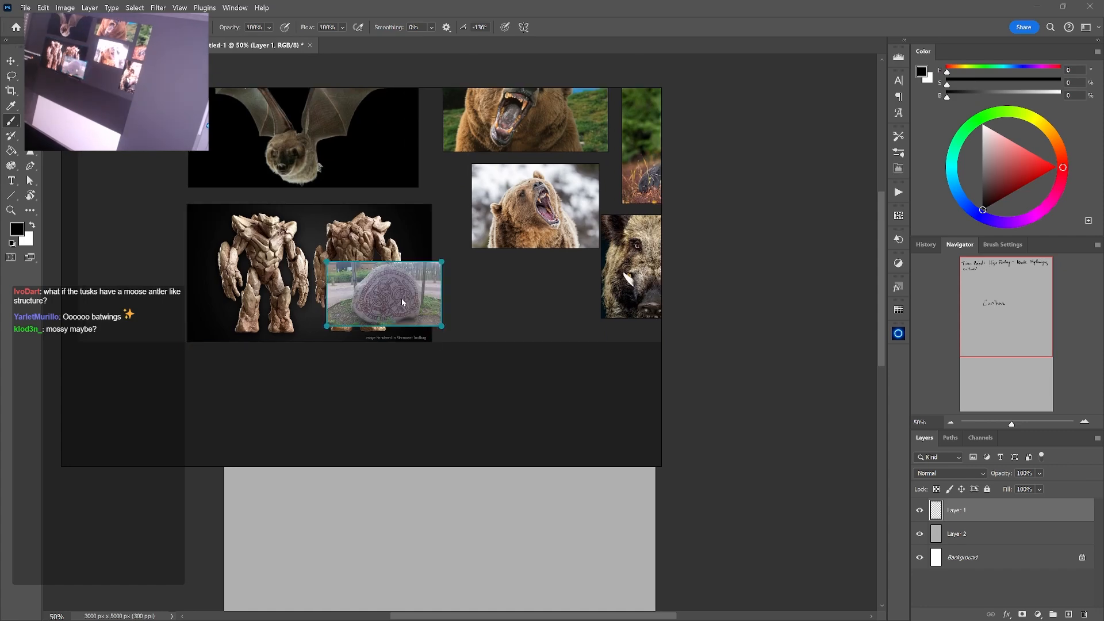
{"action": "left_click_drag", "start_coordinate": [402, 303], "coordinate": [522, 296]}
{"action": "left_click_drag", "start_coordinate": [564, 326], "coordinate": [635, 361]}
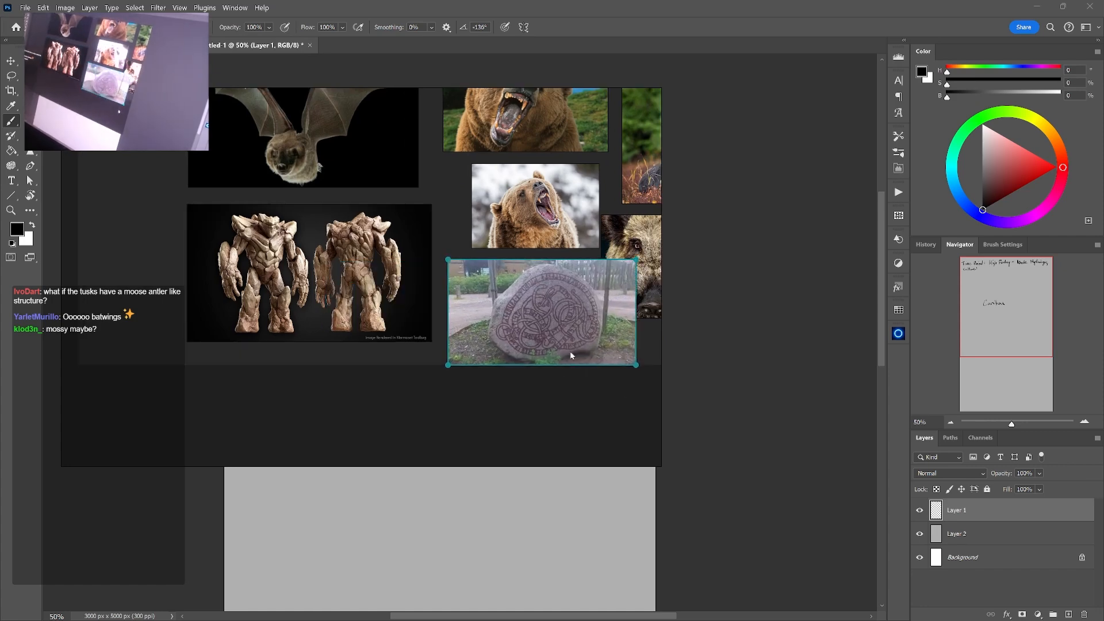
{"action": "left_click_drag", "start_coordinate": [551, 307], "coordinate": [293, 402]}
{"action": "left_click_drag", "start_coordinate": [385, 339], "coordinate": [440, 199]}
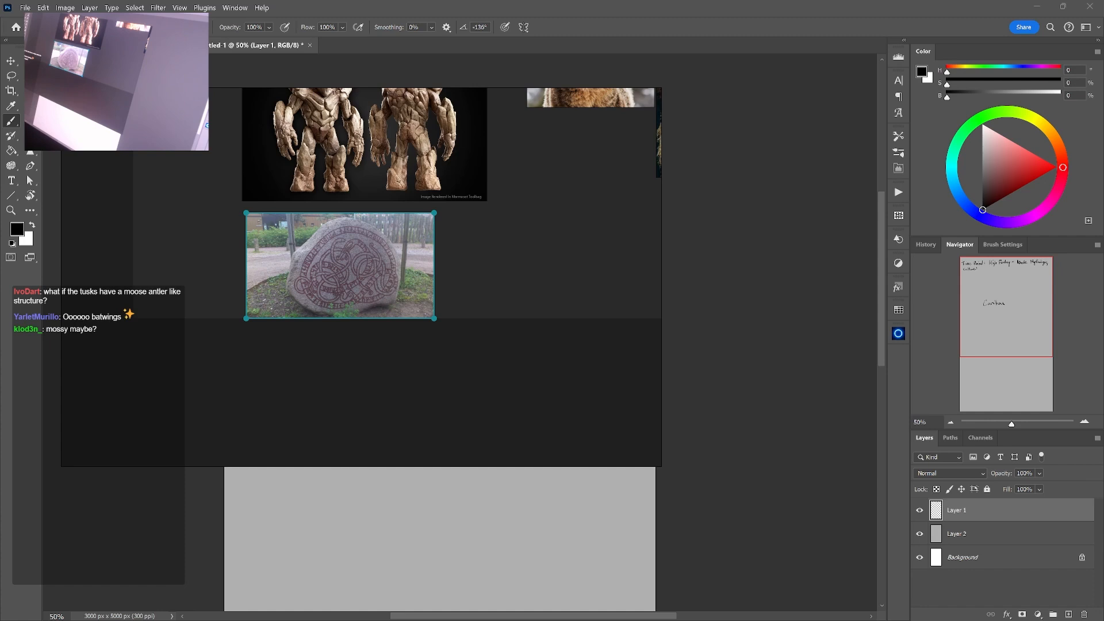
Paste the black-and-white rune stone line drawing and place it beside the runestone photo
{"action": "scroll", "coordinate": [171, 327], "scroll_direction": "down", "scroll_amount": 2}
{"action": "left_click_drag", "start_coordinate": [540, 222], "coordinate": [490, 213]}
{"action": "key", "text": "ctrl+v"}
{"action": "left_click_drag", "start_coordinate": [357, 288], "coordinate": [477, 363]}
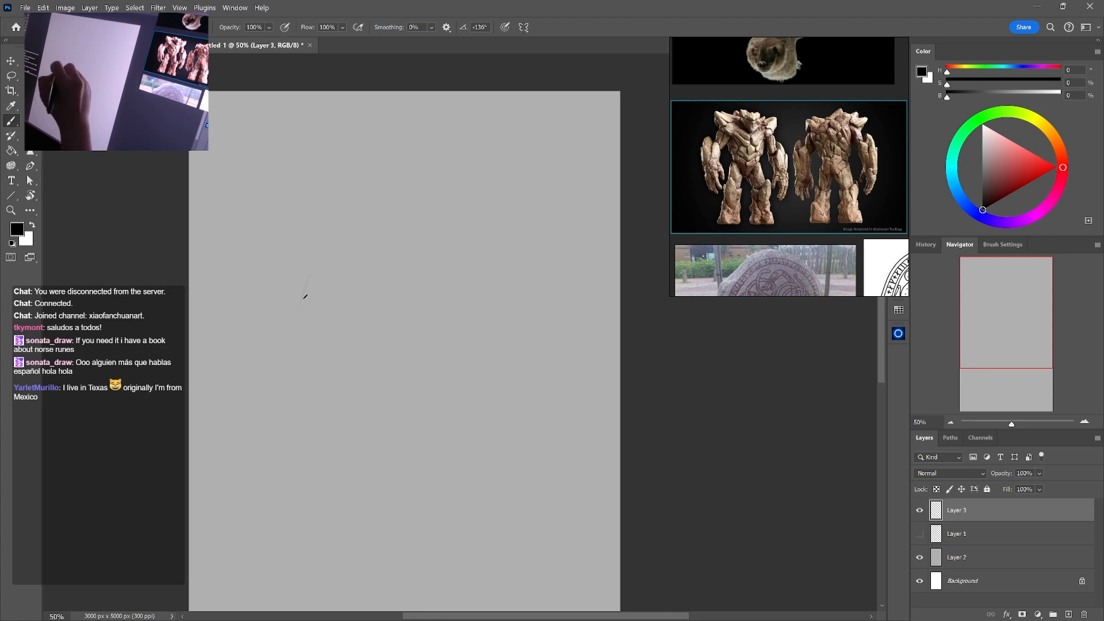
Sketch a tilted oval for the creature's head on the upper canvas, with a curved body line behind it
{"action": "mouse_move", "coordinate": [326, 299]}
{"action": "left_mouse_down"}
{"action": "mouse_move", "coordinate": [295, 329]}
{"action": "mouse_move", "coordinate": [290, 296]}
{"action": "mouse_move", "coordinate": [330, 275]}
{"action": "mouse_move", "coordinate": [307, 272]}
{"action": "mouse_move", "coordinate": [285, 334]}
{"action": "mouse_move", "coordinate": [327, 280]}
{"action": "mouse_move", "coordinate": [289, 340]}
{"action": "left_mouse_up"}
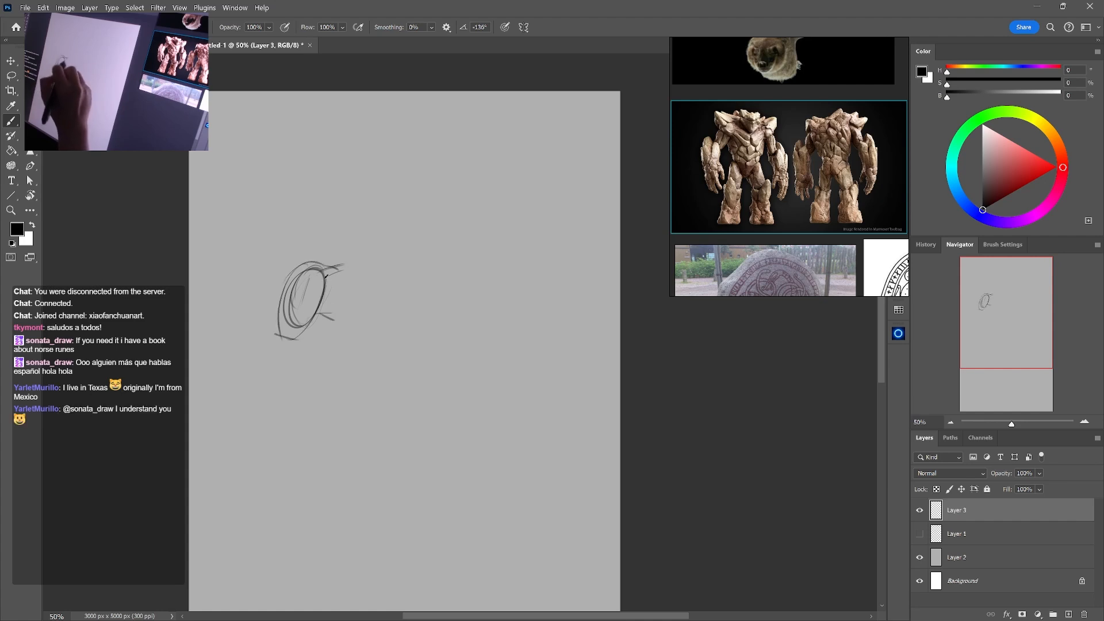
{"action": "mouse_move", "coordinate": [365, 260]}
{"action": "left_mouse_down"}
{"action": "mouse_move", "coordinate": [361, 318]}
{"action": "mouse_move", "coordinate": [381, 298]}
{"action": "mouse_move", "coordinate": [389, 308]}
{"action": "mouse_move", "coordinate": [367, 263]}
{"action": "mouse_move", "coordinate": [364, 315]}
{"action": "left_mouse_up"}
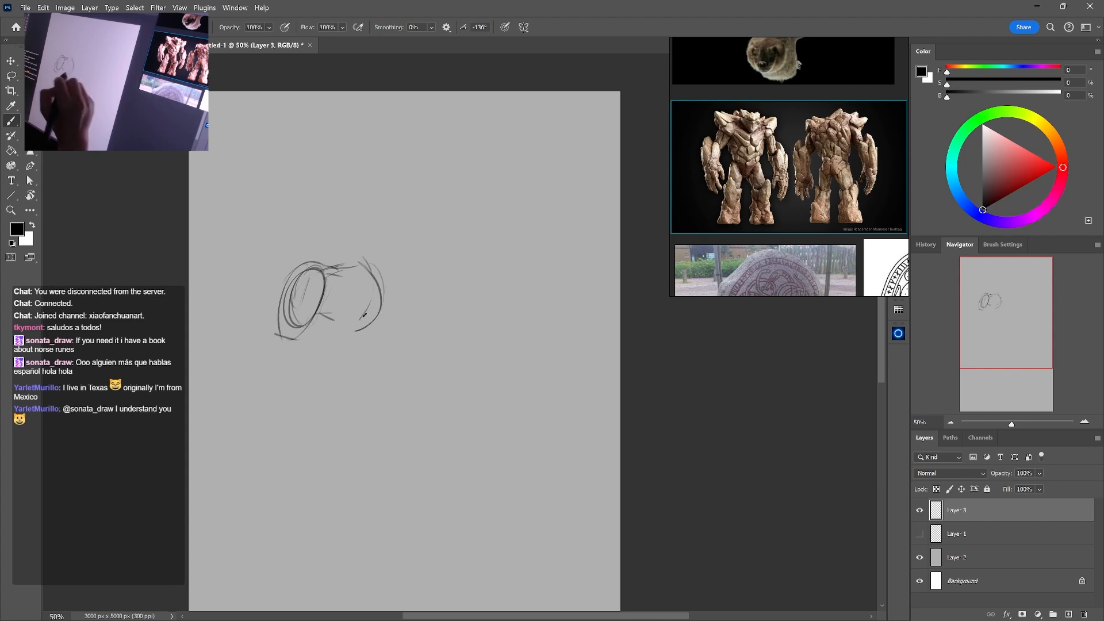
Rotate the whole canvas 90 degrees clockwise into a landscape format
{"action": "left_click", "coordinate": [89, 8]}
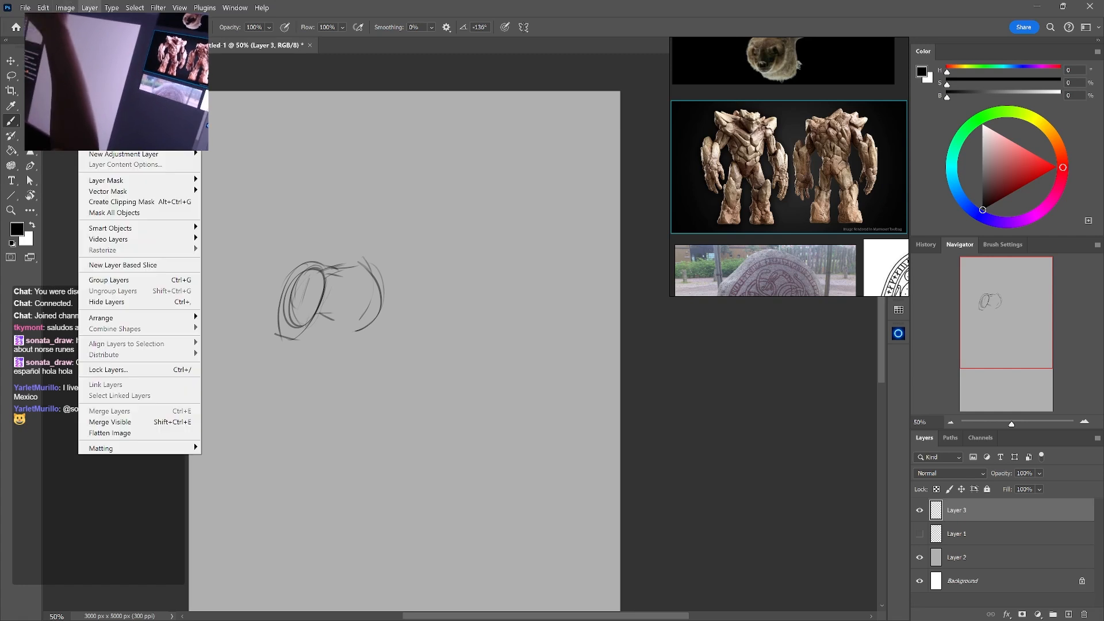
{"action": "mouse_move", "coordinate": [60, 11]}
{"action": "mouse_move", "coordinate": [144, 110]}
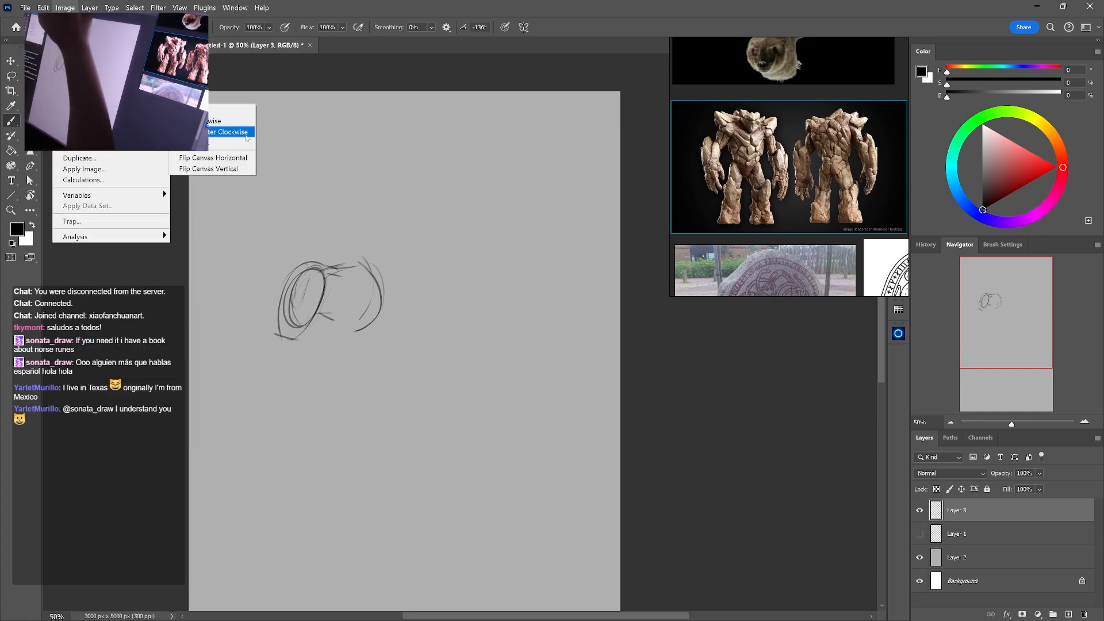
{"action": "left_click", "coordinate": [242, 123]}
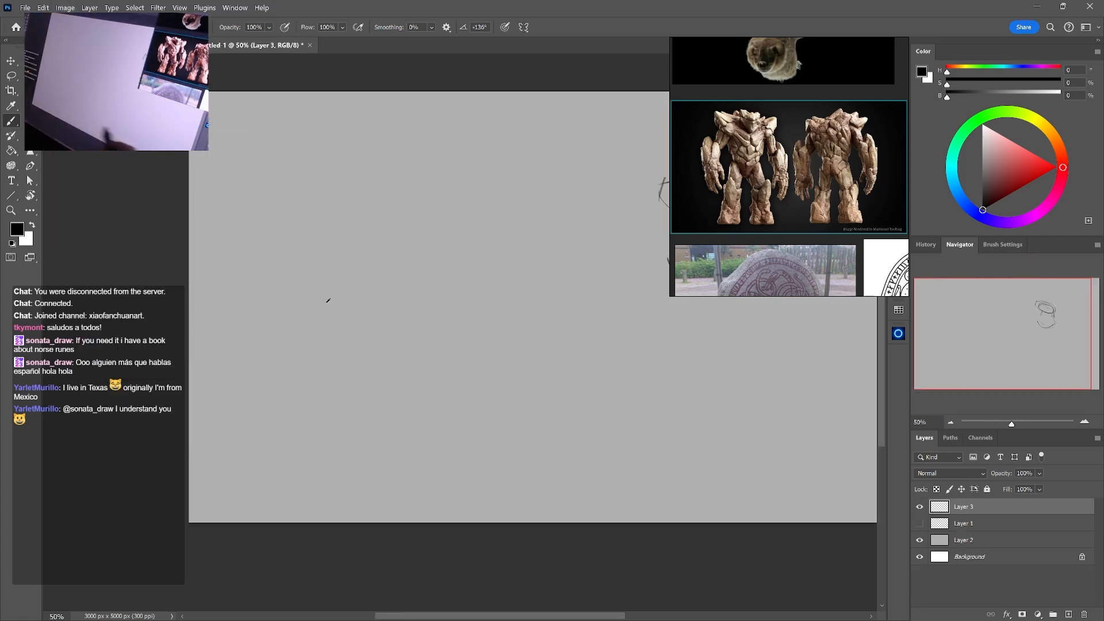
Rotate the sketch layer by -90 degrees, scale it to about 87% and move it to the canvas's left half
{"action": "key", "text": "ctrl+t"}
{"action": "mouse_move", "coordinate": [576, 340]}
{"action": "left_mouse_down"}
{"action": "mouse_move", "coordinate": [591, 260]}
{"action": "mouse_move", "coordinate": [522, 186]}
{"action": "mouse_move", "coordinate": [570, 201]}
{"action": "mouse_move", "coordinate": [551, 184]}
{"action": "left_mouse_up"}
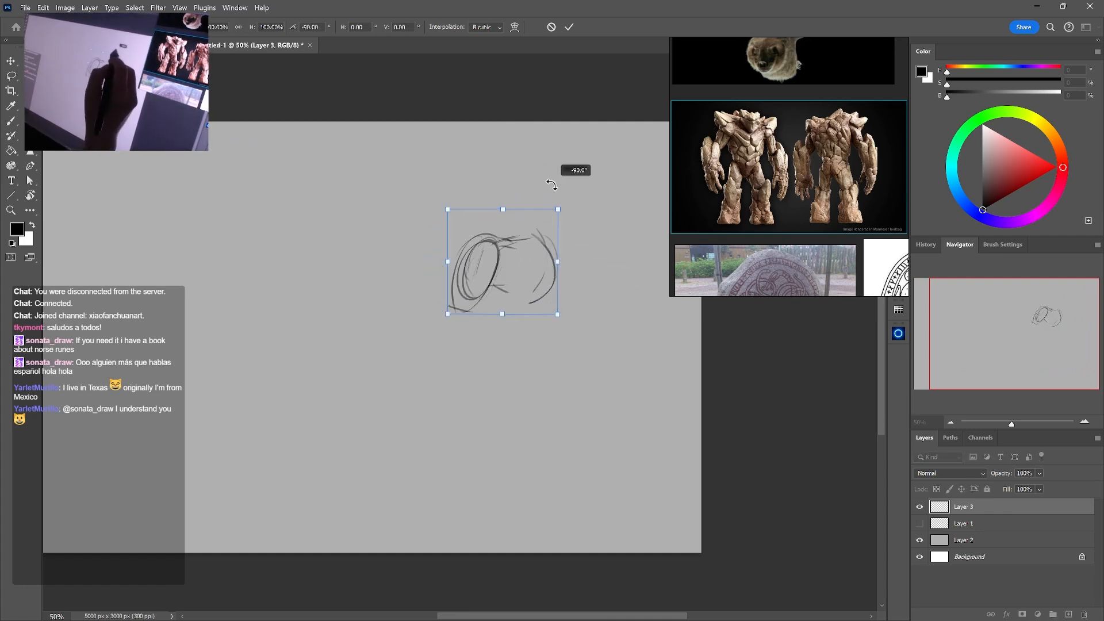
{"action": "mouse_move", "coordinate": [518, 263]}
{"action": "left_mouse_down"}
{"action": "mouse_move", "coordinate": [360, 304]}
{"action": "mouse_move", "coordinate": [259, 308]}
{"action": "left_mouse_up"}
{"action": "left_click_drag", "start_coordinate": [386, 325], "coordinate": [513, 330]}
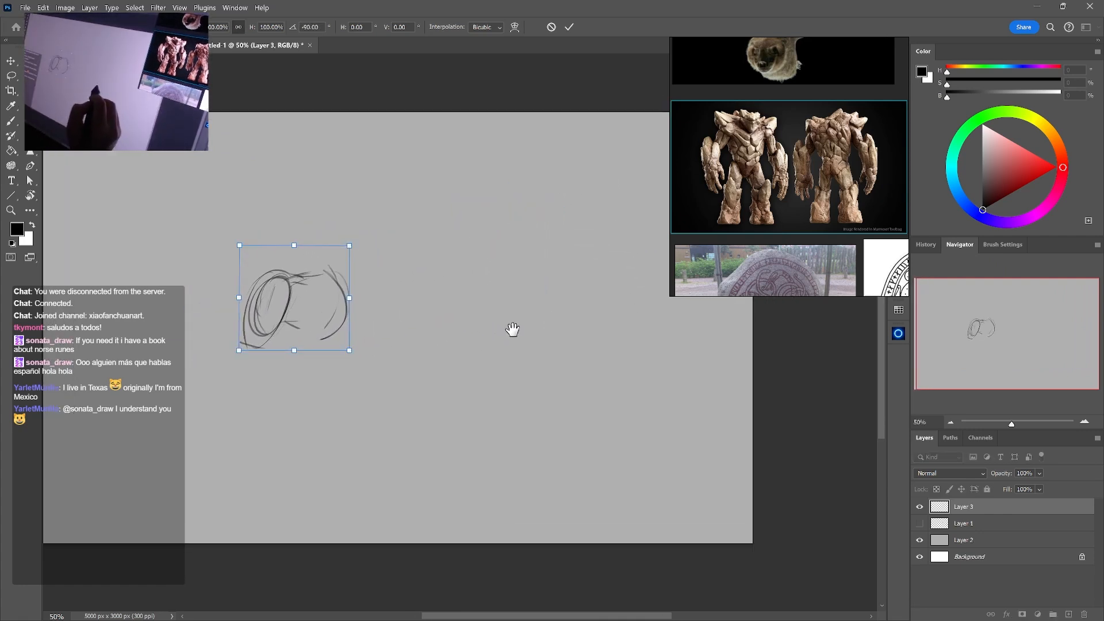
{"action": "left_click_drag", "start_coordinate": [348, 240], "coordinate": [337, 258]}
{"action": "left_click_drag", "start_coordinate": [315, 307], "coordinate": [319, 295]}
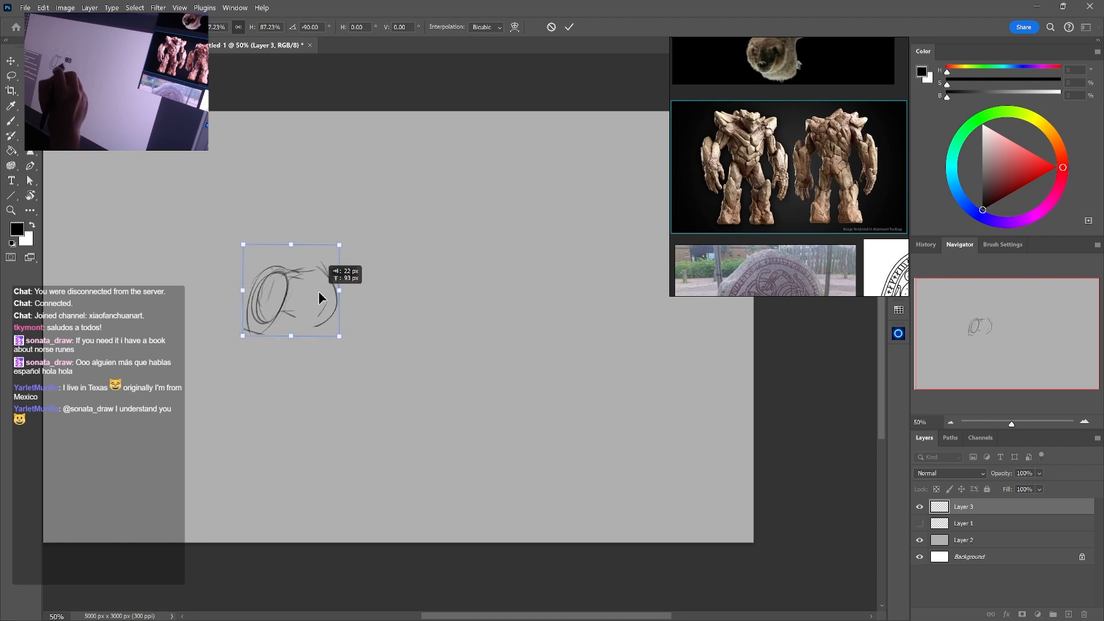
{"action": "key", "text": "Return"}
Browse the reference board from the golem and rune drawings to the caribou and lying moose photos
{"action": "left_click_drag", "start_coordinate": [830, 209], "coordinate": [725, 197]}
{"action": "left_click", "coordinate": [795, 234]}
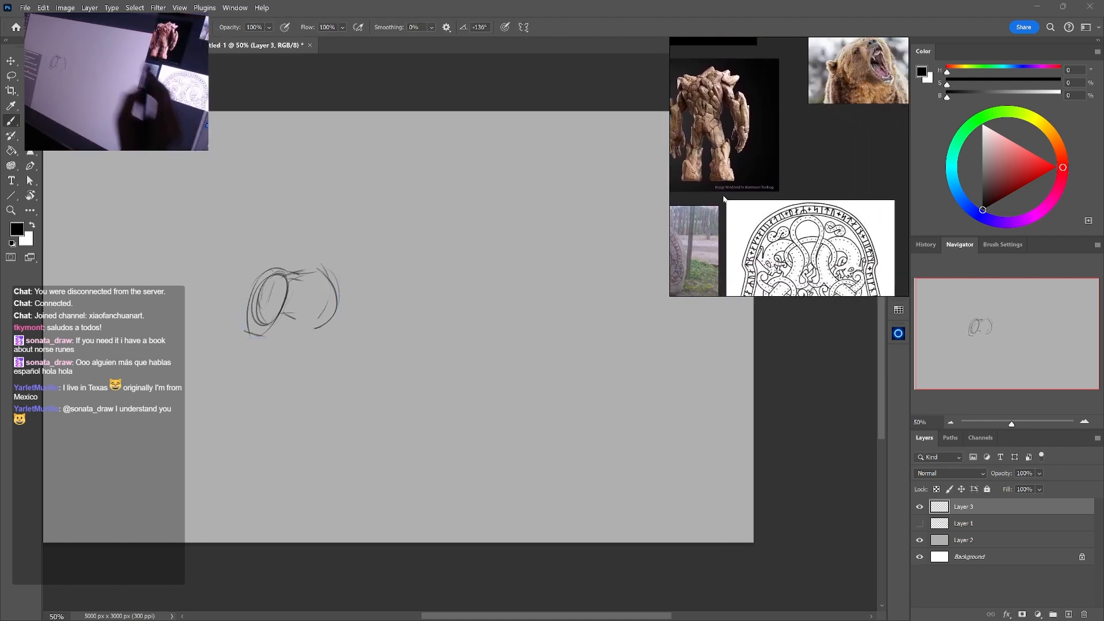
{"action": "left_click_drag", "start_coordinate": [851, 230], "coordinate": [641, 271]}
{"action": "left_click_drag", "start_coordinate": [808, 202], "coordinate": [795, 273]}
{"action": "left_click_drag", "start_coordinate": [817, 172], "coordinate": [783, 281]}
{"action": "mouse_move", "coordinate": [862, 172]}
{"action": "left_mouse_down"}
{"action": "mouse_move", "coordinate": [847, 257]}
{"action": "mouse_move", "coordinate": [824, 161]}
{"action": "left_mouse_up"}
{"action": "left_click_drag", "start_coordinate": [799, 242], "coordinate": [821, 226]}
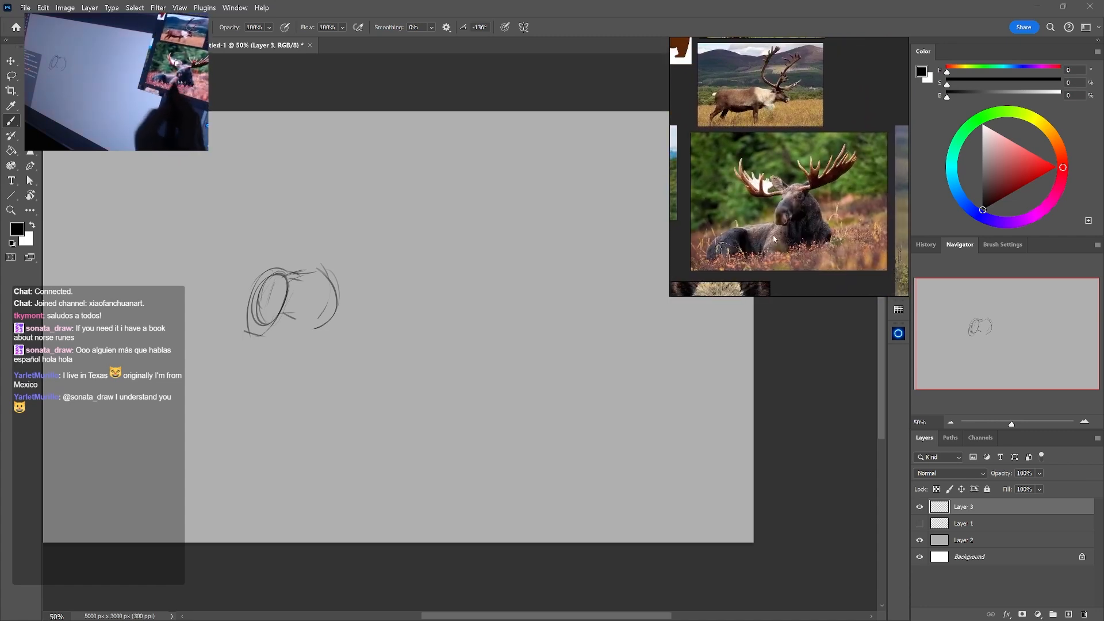
Sketch the creature's back and underside behind the head oval, adding a raised hump and a curved rear contour
{"action": "mouse_move", "coordinate": [278, 275]}
{"action": "left_mouse_down"}
{"action": "mouse_move", "coordinate": [326, 262]}
{"action": "mouse_move", "coordinate": [286, 271]}
{"action": "mouse_move", "coordinate": [310, 254]}
{"action": "mouse_move", "coordinate": [337, 255]}
{"action": "mouse_move", "coordinate": [279, 268]}
{"action": "mouse_move", "coordinate": [337, 250]}
{"action": "left_mouse_up"}
{"action": "mouse_move", "coordinate": [278, 317]}
{"action": "left_mouse_down"}
{"action": "mouse_move", "coordinate": [317, 332]}
{"action": "mouse_move", "coordinate": [307, 321]}
{"action": "mouse_move", "coordinate": [338, 314]}
{"action": "left_mouse_up"}
{"action": "mouse_move", "coordinate": [346, 251]}
{"action": "left_mouse_down"}
{"action": "mouse_move", "coordinate": [364, 299]}
{"action": "mouse_move", "coordinate": [341, 326]}
{"action": "left_mouse_up"}
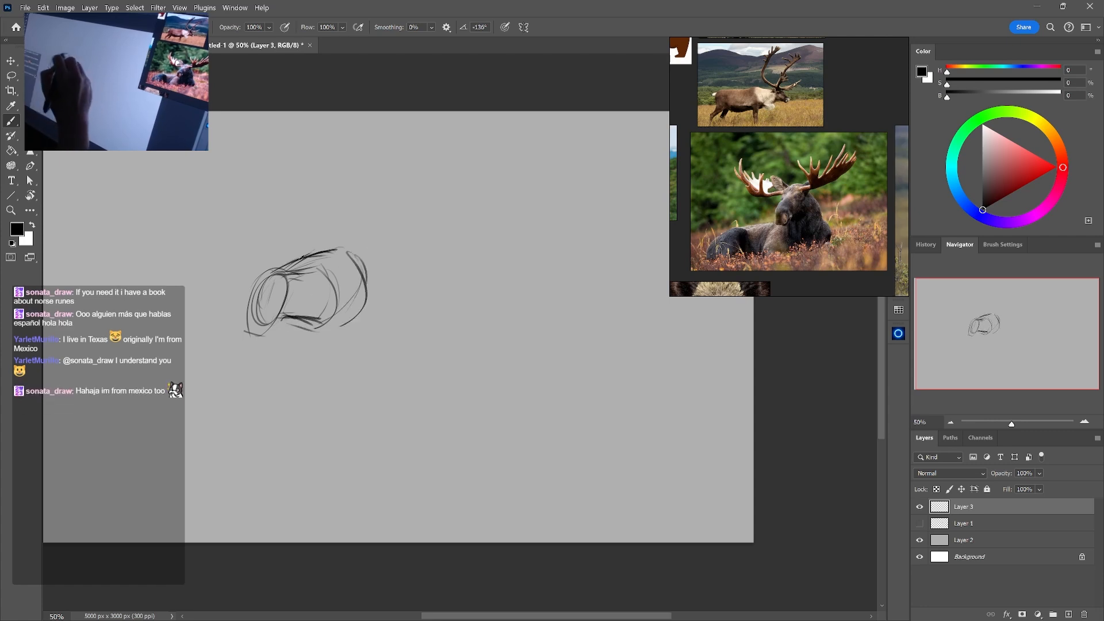
{"action": "mouse_move", "coordinate": [299, 252]}
{"action": "left_mouse_down"}
{"action": "mouse_move", "coordinate": [374, 286]}
{"action": "mouse_move", "coordinate": [366, 298]}
{"action": "mouse_move", "coordinate": [361, 281]}
{"action": "mouse_move", "coordinate": [343, 323]}
{"action": "left_mouse_up"}
Choose a different eraser brush and erase the stray lines above the dip behind the creature's hump
{"action": "key", "text": "e"}
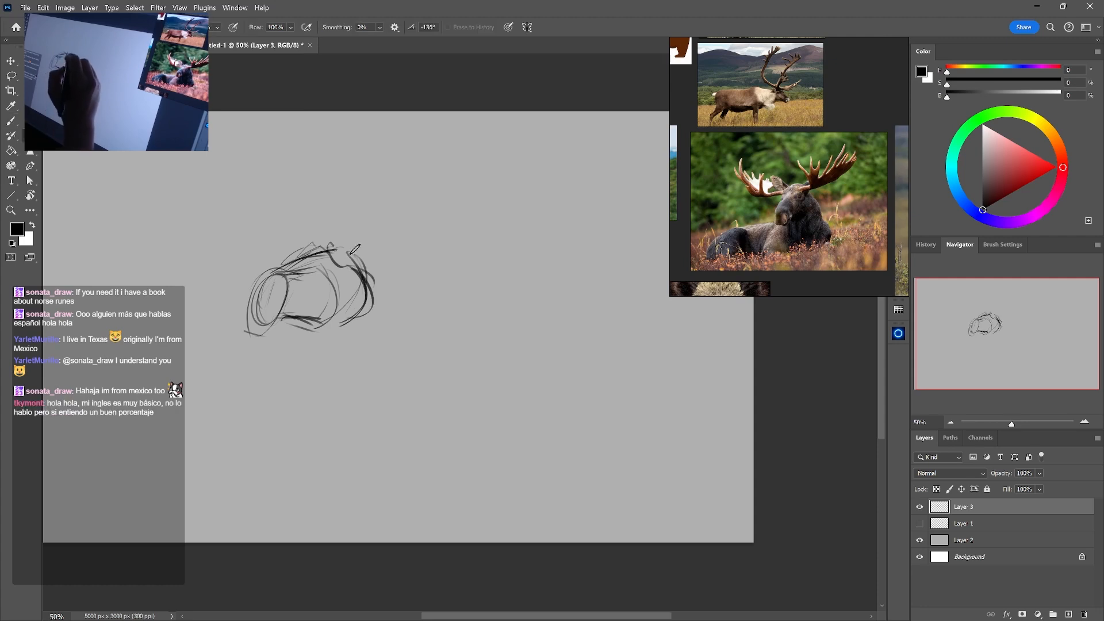
{"action": "right_click", "coordinate": [356, 250]}
{"action": "left_click", "coordinate": [467, 412]}
{"action": "left_click", "coordinate": [291, 385]}
{"action": "left_click_drag", "start_coordinate": [336, 246], "coordinate": [356, 258]}
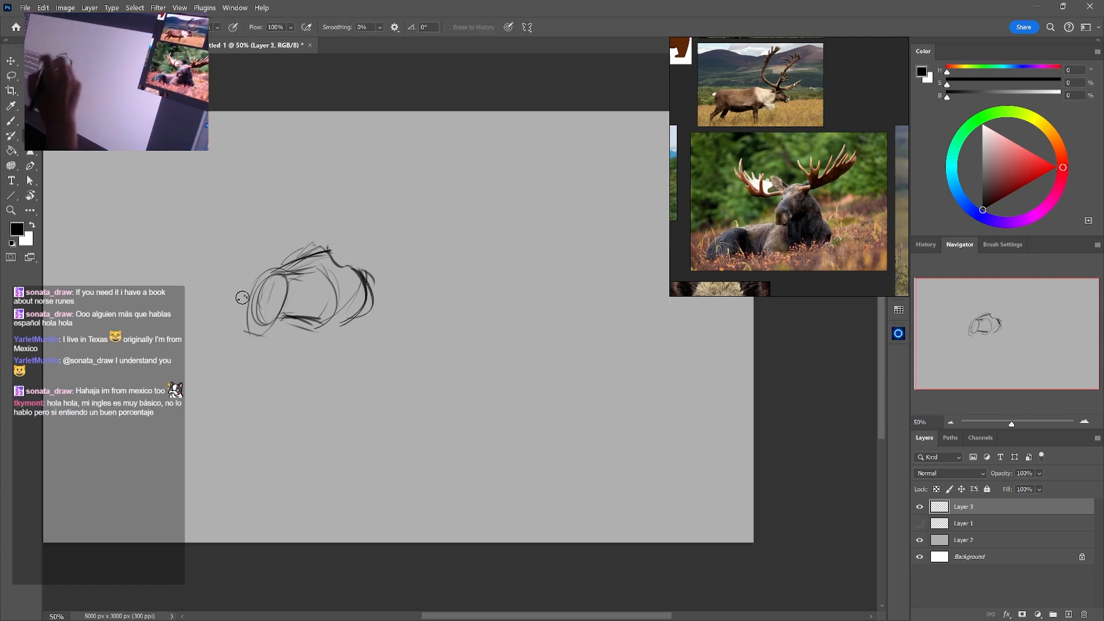
Erase the front lines of the head oval and redraw them as a long head tapering to a downward snout
{"action": "left_click_drag", "start_coordinate": [272, 311], "coordinate": [251, 331]}
{"action": "key", "text": "b"}
{"action": "left_click_drag", "start_coordinate": [251, 278], "coordinate": [244, 344]}
{"action": "left_click_drag", "start_coordinate": [272, 295], "coordinate": [253, 338]}
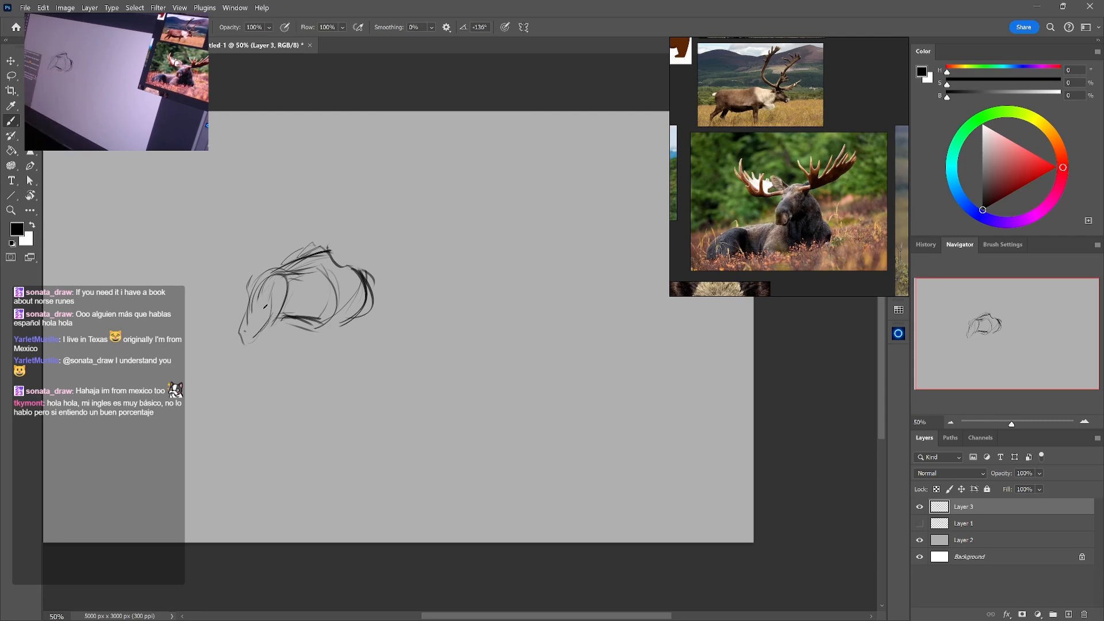
Erase the rough inner line of the snout and redraw the muzzle with a rounded lower end
{"action": "key", "text": "e"}
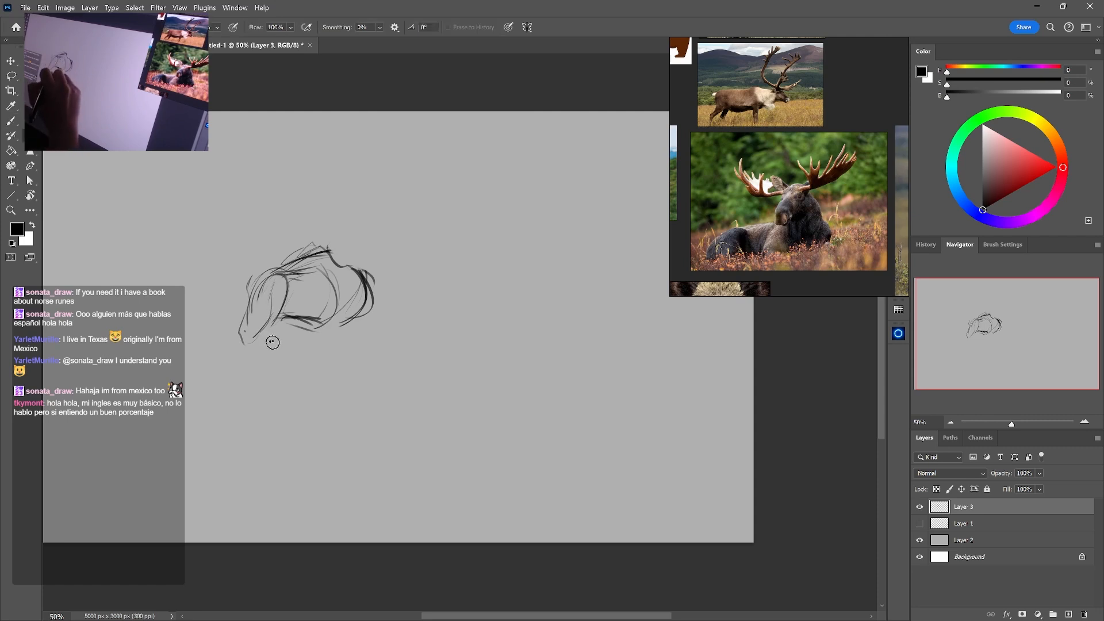
{"action": "key", "text": "b"}
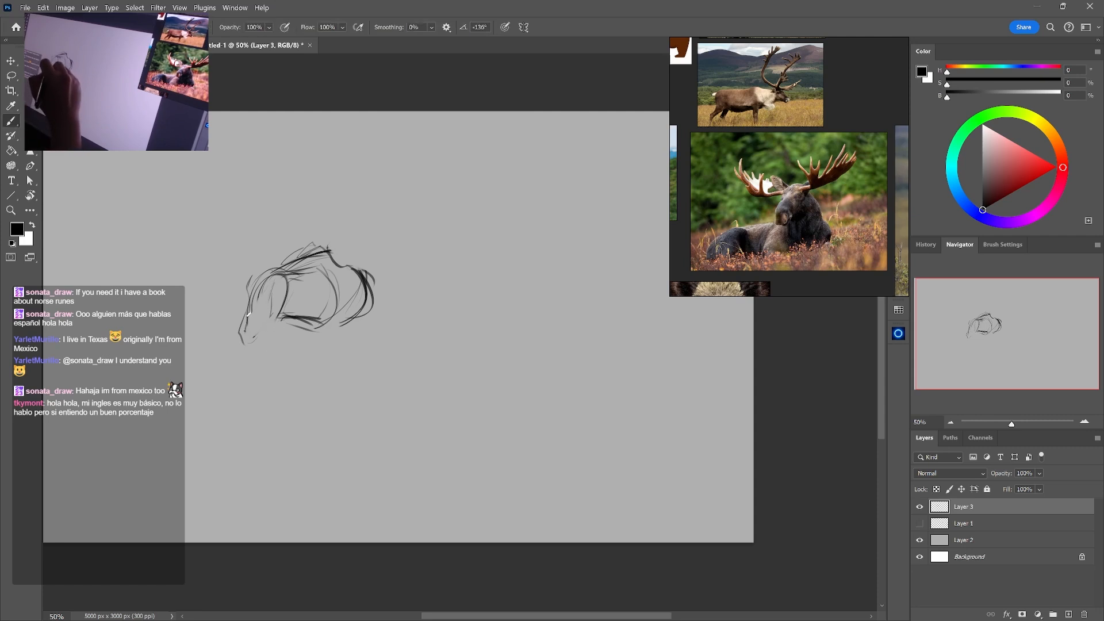
{"action": "left_click_drag", "start_coordinate": [249, 315], "coordinate": [261, 344]}
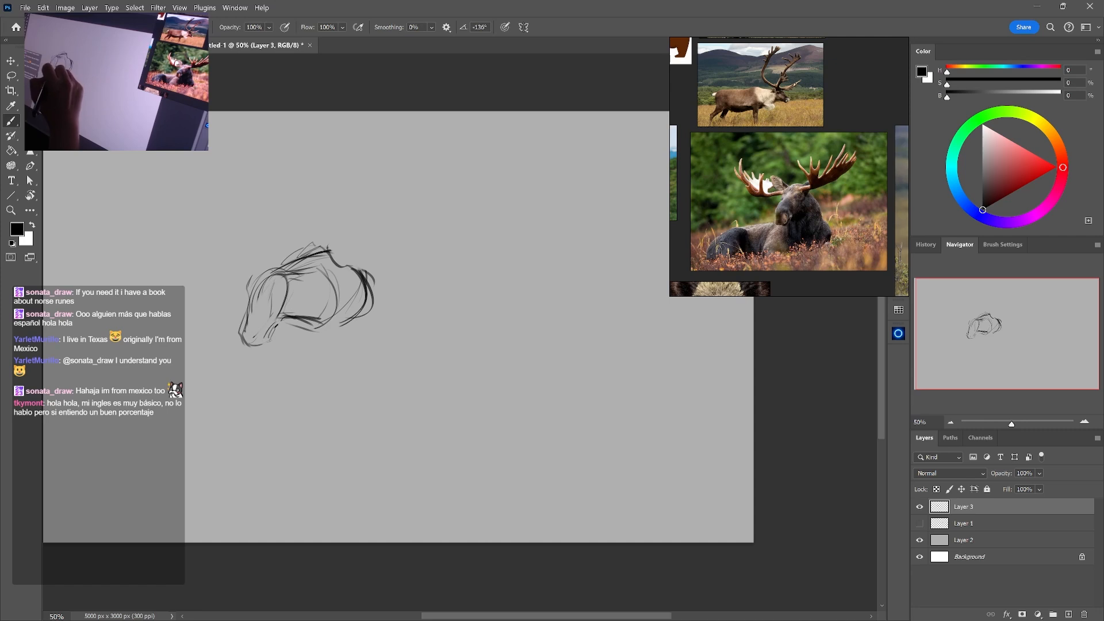
Refine the inner contour of the head and lengthen the snout down to a narrow muzzle tip
{"action": "left_click_drag", "start_coordinate": [293, 290], "coordinate": [282, 320]}
{"action": "key", "text": "e"}
{"action": "key", "text": "b"}
{"action": "mouse_move", "coordinate": [259, 282]}
{"action": "left_mouse_down"}
{"action": "mouse_move", "coordinate": [243, 330]}
{"action": "mouse_move", "coordinate": [251, 354]}
{"action": "left_mouse_up"}
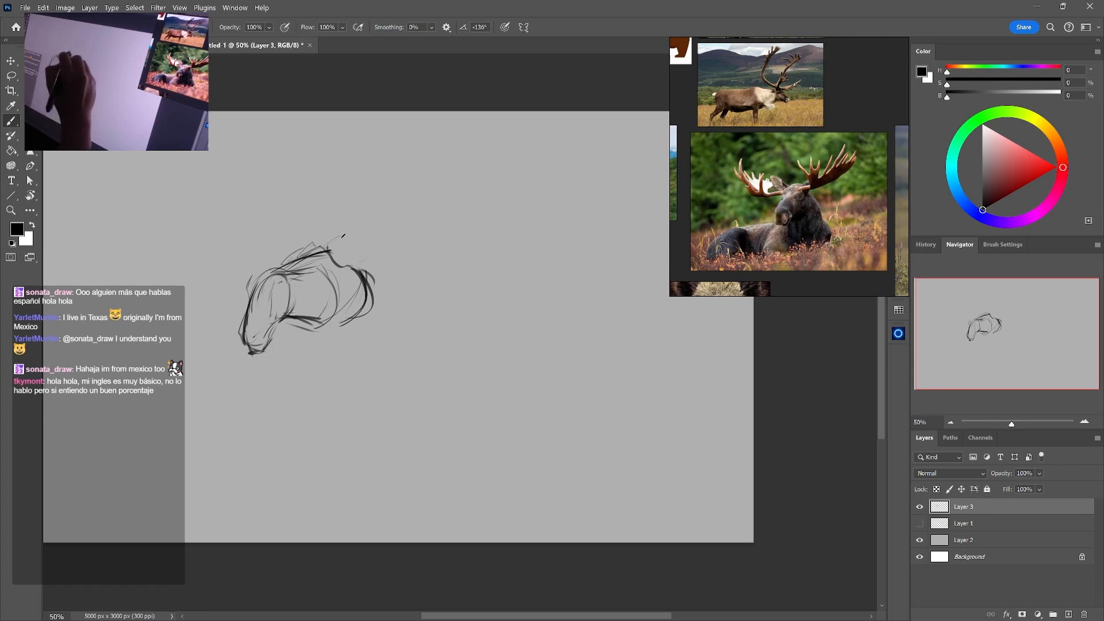
Bring the roaring bear references into view and sketch a light arched back and rear contour behind the hump
{"action": "mouse_move", "coordinate": [311, 253]}
{"action": "left_mouse_down"}
{"action": "mouse_move", "coordinate": [342, 232]}
{"action": "mouse_move", "coordinate": [396, 241]}
{"action": "left_mouse_up"}
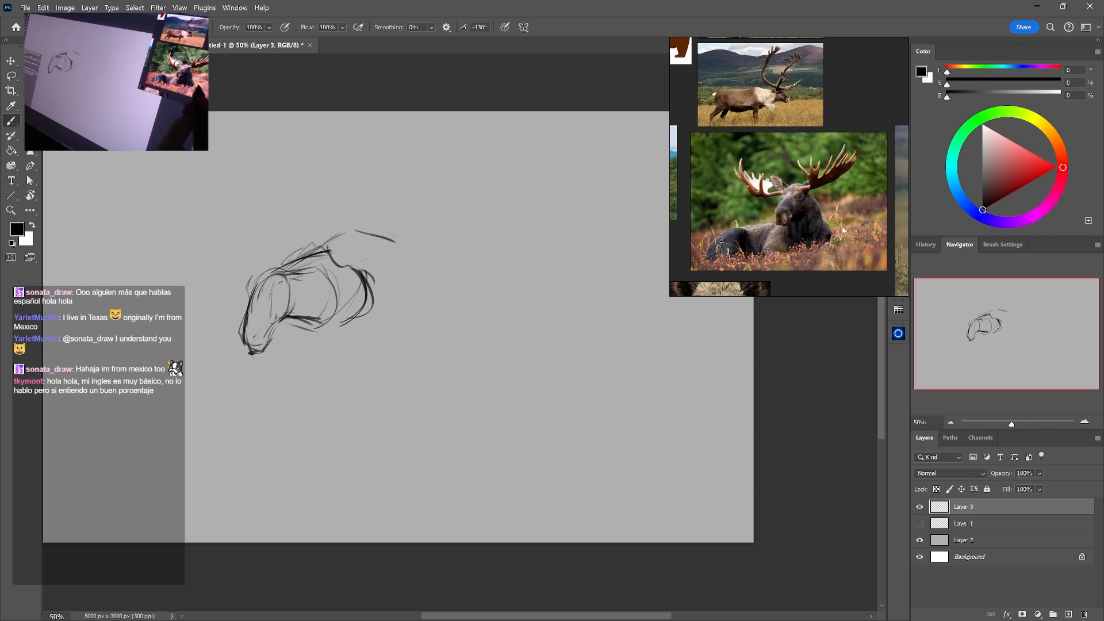
{"action": "left_click_drag", "start_coordinate": [868, 190], "coordinate": [760, 168]}
{"action": "left_click_drag", "start_coordinate": [835, 233], "coordinate": [812, 201]}
{"action": "left_click_drag", "start_coordinate": [714, 240], "coordinate": [843, 171]}
{"action": "left_click_drag", "start_coordinate": [745, 173], "coordinate": [860, 172]}
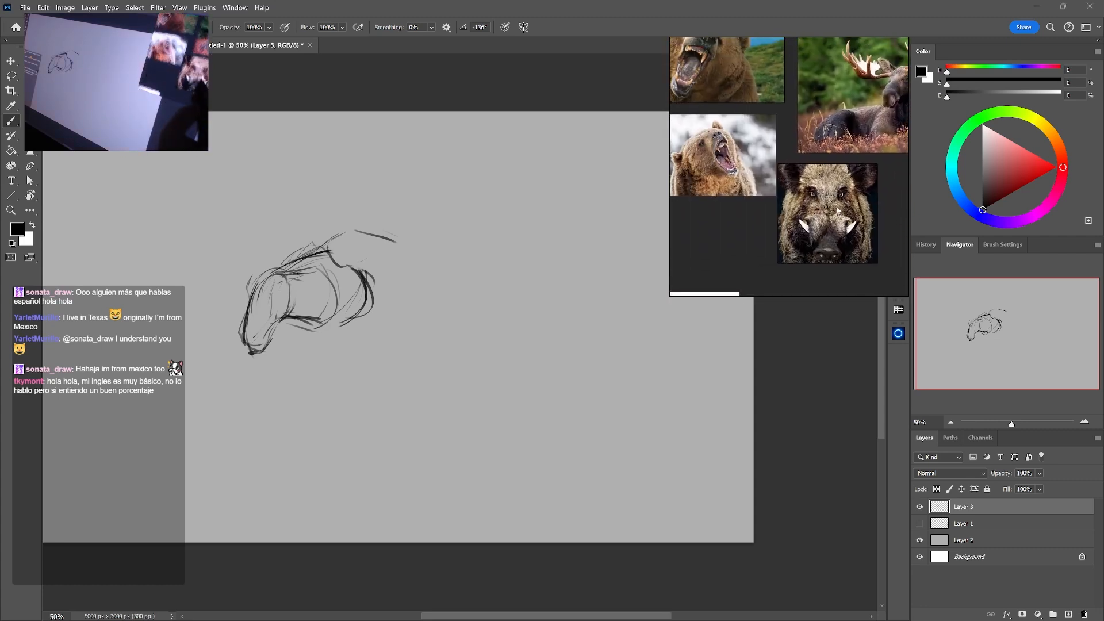
{"action": "left_click_drag", "start_coordinate": [792, 188], "coordinate": [850, 151]}
{"action": "left_click_drag", "start_coordinate": [804, 116], "coordinate": [900, 142]}
{"action": "left_click_drag", "start_coordinate": [796, 178], "coordinate": [738, 237]}
{"action": "left_click_drag", "start_coordinate": [401, 244], "coordinate": [426, 324]}
{"action": "left_click_drag", "start_coordinate": [413, 275], "coordinate": [415, 326]}
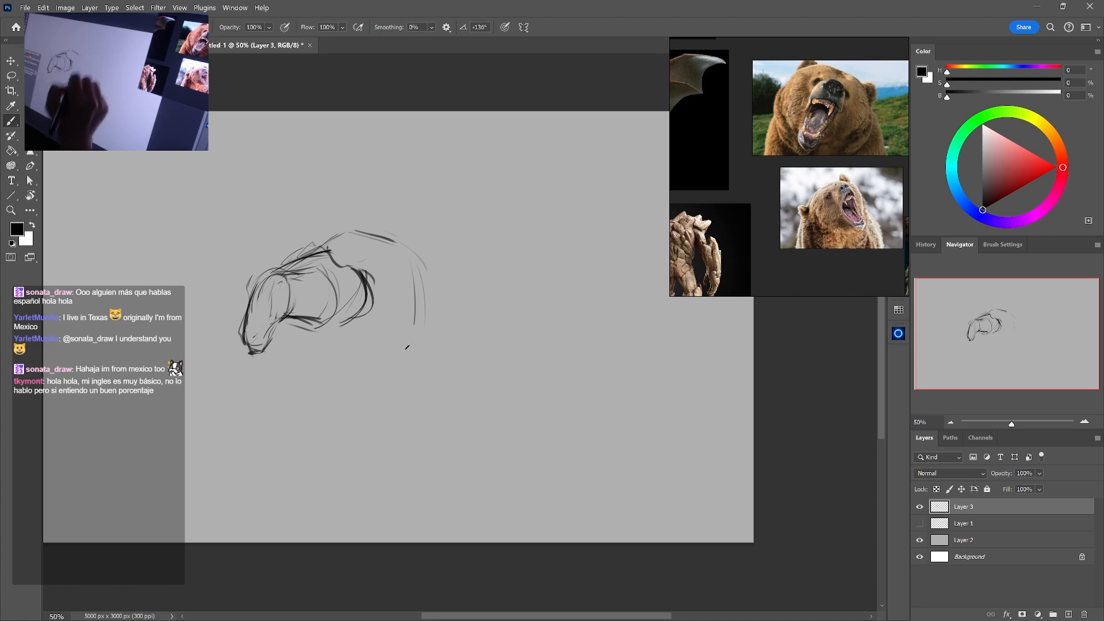
Sketch the throat and chest lines beneath the head, angling back under the neck
{"action": "left_click_drag", "start_coordinate": [292, 320], "coordinate": [333, 331]}
{"action": "left_click_drag", "start_coordinate": [344, 290], "coordinate": [321, 321]}
{"action": "left_click_drag", "start_coordinate": [333, 261], "coordinate": [311, 329]}
{"action": "mouse_move", "coordinate": [344, 272]}
{"action": "left_mouse_down"}
{"action": "mouse_move", "coordinate": [315, 332]}
{"action": "mouse_move", "coordinate": [346, 337]}
{"action": "mouse_move", "coordinate": [329, 353]}
{"action": "left_mouse_up"}
{"action": "left_click_drag", "start_coordinate": [337, 348], "coordinate": [360, 341]}
Raise the shoulder hump to a peak, extend the back line and add a rounded rump contour
{"action": "left_click_drag", "start_coordinate": [434, 260], "coordinate": [382, 238]}
{"action": "mouse_move", "coordinate": [288, 266]}
{"action": "left_mouse_down"}
{"action": "mouse_move", "coordinate": [352, 233]}
{"action": "mouse_move", "coordinate": [405, 257]}
{"action": "mouse_move", "coordinate": [456, 257]}
{"action": "left_mouse_up"}
{"action": "left_click_drag", "start_coordinate": [371, 245], "coordinate": [492, 305]}
{"action": "mouse_move", "coordinate": [474, 276]}
{"action": "left_mouse_down"}
{"action": "mouse_move", "coordinate": [482, 347]}
{"action": "mouse_move", "coordinate": [469, 362]}
{"action": "left_mouse_up"}
{"action": "left_click_drag", "start_coordinate": [450, 277], "coordinate": [468, 364]}
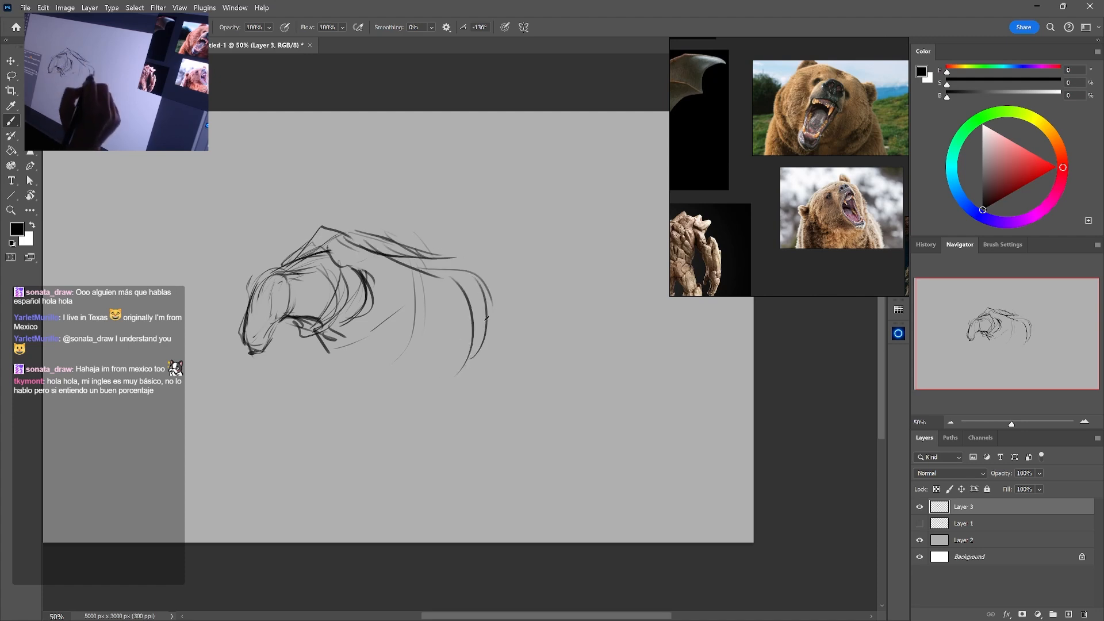
{"action": "left_click_drag", "start_coordinate": [487, 302], "coordinate": [451, 385]}
Sketch the upper part of the near foreleg below the shoulder and the far foreleg under the chest
{"action": "left_click_drag", "start_coordinate": [370, 298], "coordinate": [367, 393]}
{"action": "left_click_drag", "start_coordinate": [373, 393], "coordinate": [381, 380]}
{"action": "left_click_drag", "start_coordinate": [418, 288], "coordinate": [390, 387]}
{"action": "key", "text": "e"}
{"action": "left_click_drag", "start_coordinate": [375, 305], "coordinate": [367, 378]}
{"action": "key", "text": "b"}
{"action": "mouse_move", "coordinate": [406, 297]}
{"action": "left_mouse_down"}
{"action": "mouse_move", "coordinate": [364, 383]}
{"action": "mouse_move", "coordinate": [410, 296]}
{"action": "left_mouse_up"}
{"action": "key", "text": "e"}
{"action": "key", "text": "b"}
{"action": "left_click_drag", "start_coordinate": [302, 340], "coordinate": [315, 374]}
{"action": "left_click_drag", "start_coordinate": [331, 343], "coordinate": [334, 372]}
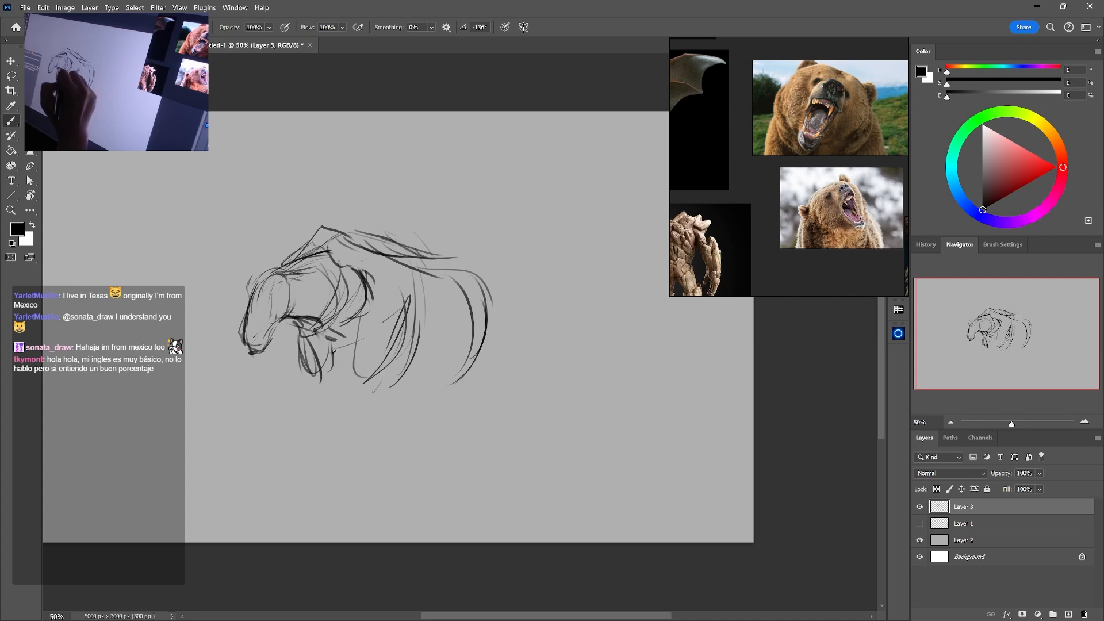
{"action": "left_click_drag", "start_coordinate": [352, 326], "coordinate": [320, 379]}
Erase the inner rump curves and redraw the hindquarters with a heavier outer contour and inner leg line
{"action": "left_click_drag", "start_coordinate": [481, 300], "coordinate": [494, 336]}
{"action": "mouse_move", "coordinate": [460, 278]}
{"action": "left_mouse_down"}
{"action": "mouse_move", "coordinate": [471, 375]}
{"action": "mouse_move", "coordinate": [485, 344]}
{"action": "mouse_move", "coordinate": [451, 386]}
{"action": "left_mouse_up"}
{"action": "key", "text": "e"}
{"action": "left_click_drag", "start_coordinate": [483, 287], "coordinate": [476, 374]}
{"action": "key", "text": "b"}
{"action": "left_click_drag", "start_coordinate": [490, 307], "coordinate": [495, 354]}
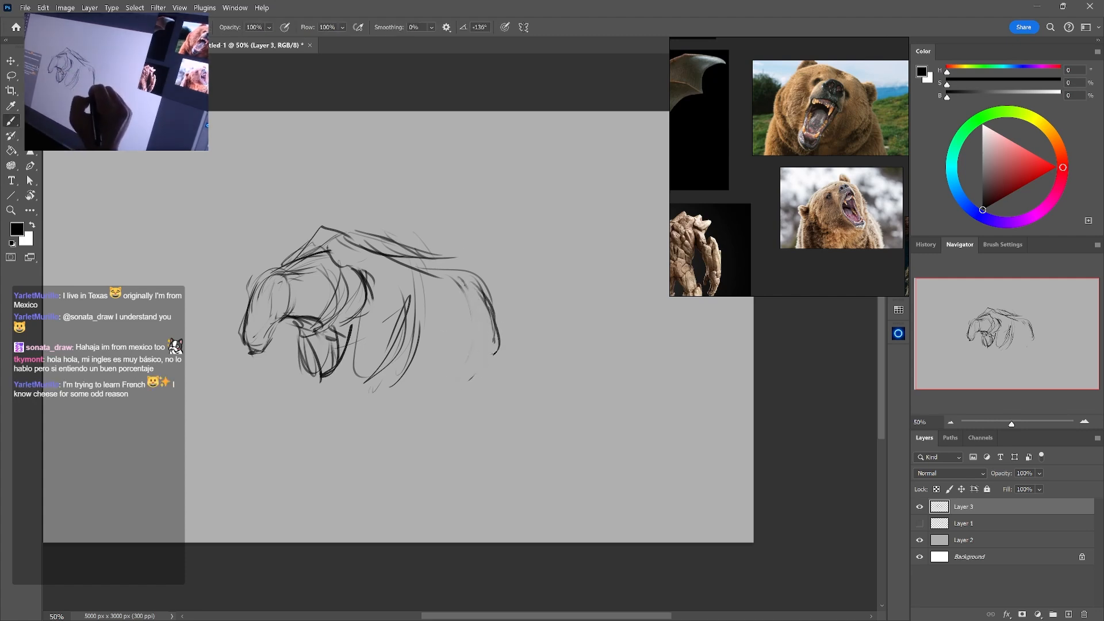
{"action": "left_click_drag", "start_coordinate": [465, 319], "coordinate": [467, 348]}
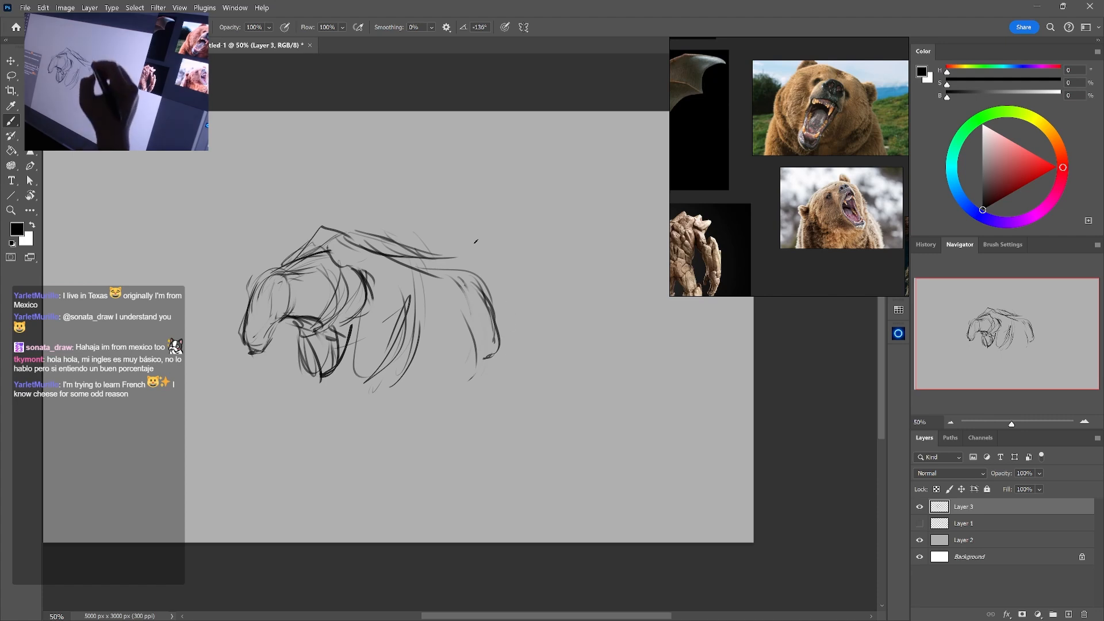
Erase the upper rump and redraw the back as a straighter slope running down into the hind leg
{"action": "key", "text": "e"}
{"action": "left_click_drag", "start_coordinate": [459, 280], "coordinate": [471, 298]}
{"action": "left_click_drag", "start_coordinate": [495, 347], "coordinate": [486, 295]}
{"action": "mouse_move", "coordinate": [432, 275]}
{"action": "left_mouse_down"}
{"action": "mouse_move", "coordinate": [329, 244]}
{"action": "mouse_move", "coordinate": [385, 237]}
{"action": "mouse_move", "coordinate": [440, 265]}
{"action": "mouse_move", "coordinate": [486, 305]}
{"action": "mouse_move", "coordinate": [478, 347]}
{"action": "left_mouse_up"}
{"action": "key", "text": "b"}
{"action": "mouse_move", "coordinate": [451, 274]}
{"action": "left_mouse_down"}
{"action": "mouse_move", "coordinate": [490, 291]}
{"action": "mouse_move", "coordinate": [482, 375]}
{"action": "left_mouse_up"}
{"action": "left_click_drag", "start_coordinate": [558, 369], "coordinate": [603, 356]}
Extend the sloping back into a lower rounded rump and erase the old hind leg lines
{"action": "key", "text": "e"}
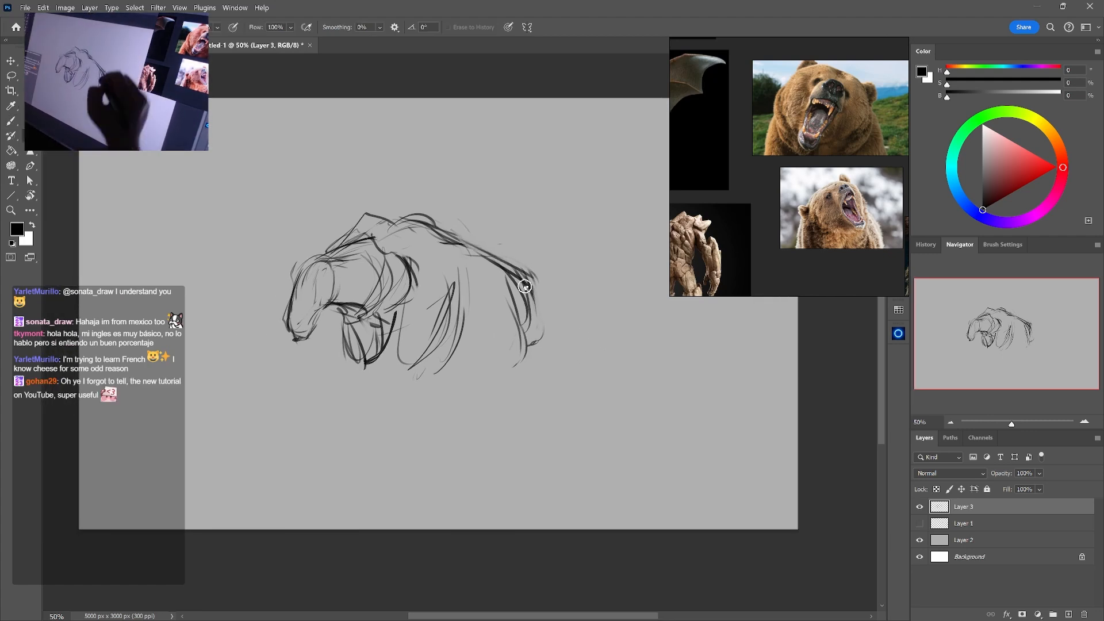
{"action": "key", "text": "b"}
{"action": "left_click_drag", "start_coordinate": [521, 279], "coordinate": [534, 335]}
{"action": "left_click_drag", "start_coordinate": [484, 255], "coordinate": [515, 302]}
{"action": "mouse_move", "coordinate": [455, 246]}
{"action": "left_mouse_down"}
{"action": "mouse_move", "coordinate": [533, 322]}
{"action": "mouse_move", "coordinate": [542, 366]}
{"action": "mouse_move", "coordinate": [515, 407]}
{"action": "left_mouse_up"}
{"action": "key", "text": "e"}
{"action": "mouse_move", "coordinate": [520, 323]}
{"action": "left_mouse_down"}
{"action": "mouse_move", "coordinate": [514, 377]}
{"action": "mouse_move", "coordinate": [529, 345]}
{"action": "mouse_move", "coordinate": [523, 313]}
{"action": "left_mouse_up"}
{"action": "mouse_move", "coordinate": [492, 258]}
{"action": "left_mouse_down"}
{"action": "mouse_move", "coordinate": [534, 313]}
{"action": "mouse_move", "coordinate": [520, 266]}
{"action": "mouse_move", "coordinate": [541, 325]}
{"action": "mouse_move", "coordinate": [501, 425]}
{"action": "left_mouse_up"}
{"action": "key", "text": "b"}
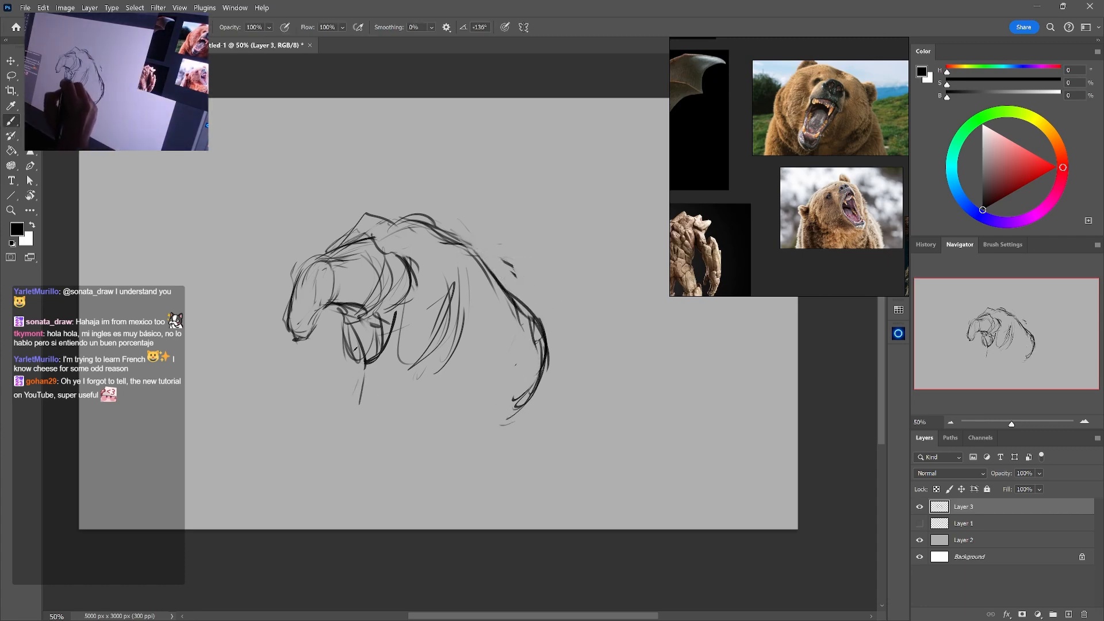
Erase the stray line under the chest and sketch a large oval for the near shoulder
{"action": "key", "text": "e"}
{"action": "left_click_drag", "start_coordinate": [368, 369], "coordinate": [362, 330]}
{"action": "key", "text": "b"}
{"action": "left_click_drag", "start_coordinate": [414, 272], "coordinate": [446, 343]}
{"action": "left_click_drag", "start_coordinate": [409, 259], "coordinate": [441, 353]}
{"action": "left_click_drag", "start_coordinate": [412, 305], "coordinate": [477, 348]}
{"action": "mouse_move", "coordinate": [416, 265]}
{"action": "left_mouse_down"}
{"action": "mouse_move", "coordinate": [468, 310]}
{"action": "mouse_move", "coordinate": [457, 366]}
{"action": "left_mouse_up"}
Erase the far foreleg lines and redraw them as a compact rounded form beneath the neck
{"action": "key", "text": "e"}
{"action": "left_click_drag", "start_coordinate": [353, 376], "coordinate": [351, 347]}
{"action": "left_click_drag", "start_coordinate": [361, 403], "coordinate": [348, 326]}
{"action": "key", "text": "b"}
{"action": "left_click_drag", "start_coordinate": [334, 363], "coordinate": [359, 315]}
{"action": "key", "text": "e"}
{"action": "mouse_move", "coordinate": [351, 368]}
{"action": "left_mouse_down"}
{"action": "mouse_move", "coordinate": [346, 325]}
{"action": "mouse_move", "coordinate": [368, 358]}
{"action": "left_mouse_up"}
{"action": "key", "text": "b"}
{"action": "key", "text": "e"}
{"action": "mouse_move", "coordinate": [334, 315]}
{"action": "left_mouse_down"}
{"action": "mouse_move", "coordinate": [374, 348]}
{"action": "mouse_move", "coordinate": [345, 318]}
{"action": "mouse_move", "coordinate": [346, 355]}
{"action": "left_mouse_up"}
{"action": "key", "text": "b"}
{"action": "left_click_drag", "start_coordinate": [335, 321], "coordinate": [375, 360]}
{"action": "key", "text": "e"}
{"action": "key", "text": "b"}
Sketch the curved chest and belly line under the shoulder oval and an oval for the thigh
{"action": "mouse_move", "coordinate": [379, 322]}
{"action": "left_mouse_down"}
{"action": "mouse_move", "coordinate": [366, 355]}
{"action": "mouse_move", "coordinate": [394, 362]}
{"action": "left_mouse_up"}
{"action": "mouse_move", "coordinate": [369, 348]}
{"action": "left_mouse_down"}
{"action": "mouse_move", "coordinate": [415, 368]}
{"action": "mouse_move", "coordinate": [435, 396]}
{"action": "left_mouse_up"}
{"action": "left_click_drag", "start_coordinate": [449, 374], "coordinate": [444, 404]}
{"action": "left_click_drag", "start_coordinate": [518, 320], "coordinate": [502, 408]}
{"action": "left_click_drag", "start_coordinate": [488, 376], "coordinate": [555, 333]}
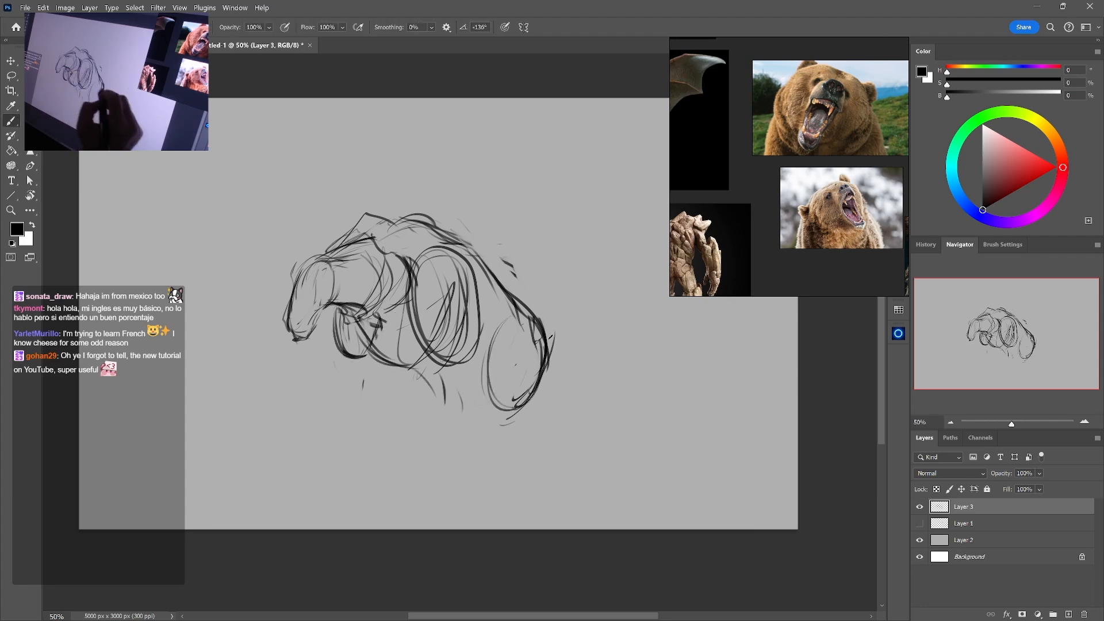
Erase the lower end of the thigh oval and sketch the hind leg down to a rough foot
{"action": "key", "text": "e"}
{"action": "mouse_move", "coordinate": [523, 399]}
{"action": "left_mouse_down"}
{"action": "mouse_move", "coordinate": [539, 365]}
{"action": "mouse_move", "coordinate": [517, 409]}
{"action": "left_mouse_up"}
{"action": "key", "text": "b"}
{"action": "left_click_drag", "start_coordinate": [504, 328], "coordinate": [498, 401]}
{"action": "mouse_move", "coordinate": [497, 346]}
{"action": "left_mouse_down"}
{"action": "mouse_move", "coordinate": [528, 415]}
{"action": "mouse_move", "coordinate": [475, 424]}
{"action": "mouse_move", "coordinate": [493, 456]}
{"action": "left_mouse_up"}
{"action": "mouse_move", "coordinate": [489, 393]}
{"action": "left_mouse_down"}
{"action": "mouse_move", "coordinate": [476, 419]}
{"action": "mouse_move", "coordinate": [491, 471]}
{"action": "left_mouse_up"}
{"action": "mouse_move", "coordinate": [504, 455]}
{"action": "left_mouse_down"}
{"action": "mouse_move", "coordinate": [519, 441]}
{"action": "mouse_move", "coordinate": [484, 477]}
{"action": "left_mouse_up"}
Clean up the front edge of the lower hind leg and redraw its heel and foot
{"action": "key", "text": "e"}
{"action": "key", "text": "b"}
{"action": "key", "text": "e"}
{"action": "key", "text": "b"}
{"action": "key", "text": "e"}
{"action": "mouse_move", "coordinate": [494, 381]}
{"action": "left_mouse_down"}
{"action": "mouse_move", "coordinate": [512, 411]}
{"action": "mouse_move", "coordinate": [535, 387]}
{"action": "mouse_move", "coordinate": [484, 390]}
{"action": "mouse_move", "coordinate": [499, 461]}
{"action": "left_mouse_up"}
{"action": "key", "text": "b"}
{"action": "left_click_drag", "start_coordinate": [525, 431], "coordinate": [483, 471]}
{"action": "key", "text": "e"}
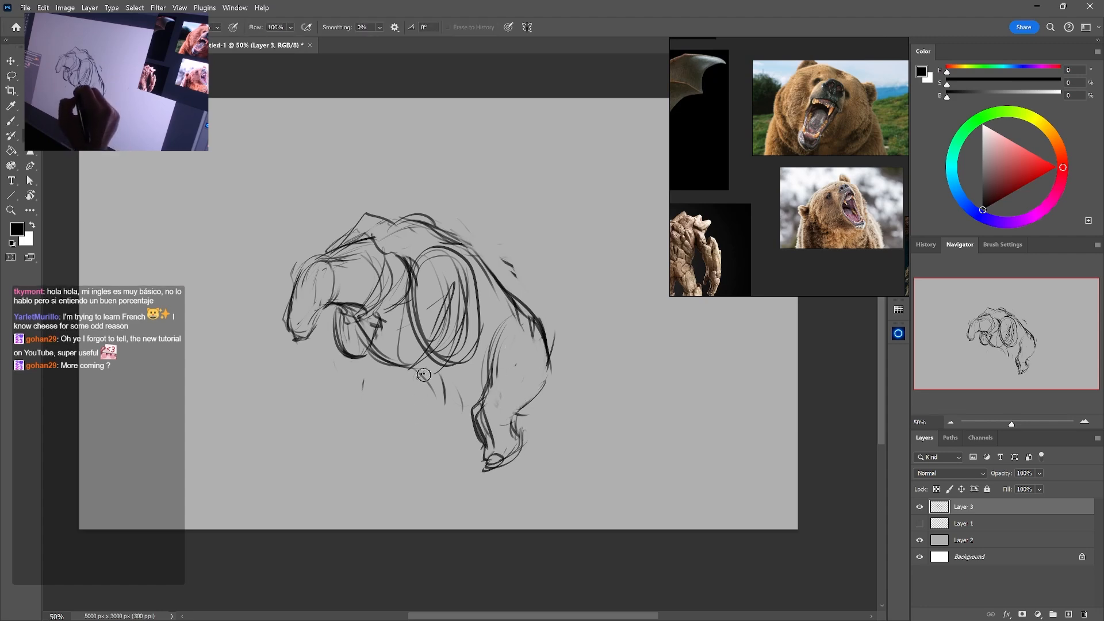
Sketch the near foreleg below the shoulder oval and erase the rough foot lines
{"action": "left_click_drag", "start_coordinate": [422, 374], "coordinate": [445, 403]}
{"action": "key", "text": "b"}
{"action": "mouse_move", "coordinate": [417, 367]}
{"action": "left_mouse_down"}
{"action": "mouse_move", "coordinate": [448, 417]}
{"action": "mouse_move", "coordinate": [423, 411]}
{"action": "left_mouse_up"}
{"action": "mouse_move", "coordinate": [426, 396]}
{"action": "left_mouse_down"}
{"action": "mouse_move", "coordinate": [434, 427]}
{"action": "mouse_move", "coordinate": [433, 415]}
{"action": "left_mouse_up"}
{"action": "mouse_move", "coordinate": [433, 412]}
{"action": "left_mouse_down"}
{"action": "mouse_move", "coordinate": [445, 462]}
{"action": "mouse_move", "coordinate": [429, 432]}
{"action": "mouse_move", "coordinate": [410, 439]}
{"action": "mouse_move", "coordinate": [409, 457]}
{"action": "mouse_move", "coordinate": [454, 458]}
{"action": "mouse_move", "coordinate": [439, 432]}
{"action": "mouse_move", "coordinate": [456, 458]}
{"action": "left_mouse_up"}
{"action": "key", "text": "e"}
{"action": "key", "text": "b"}
{"action": "key", "text": "e"}
{"action": "mouse_move", "coordinate": [489, 467]}
{"action": "left_mouse_down"}
{"action": "mouse_move", "coordinate": [503, 454]}
{"action": "mouse_move", "coordinate": [482, 411]}
{"action": "mouse_move", "coordinate": [496, 452]}
{"action": "left_mouse_up"}
{"action": "key", "text": "b"}
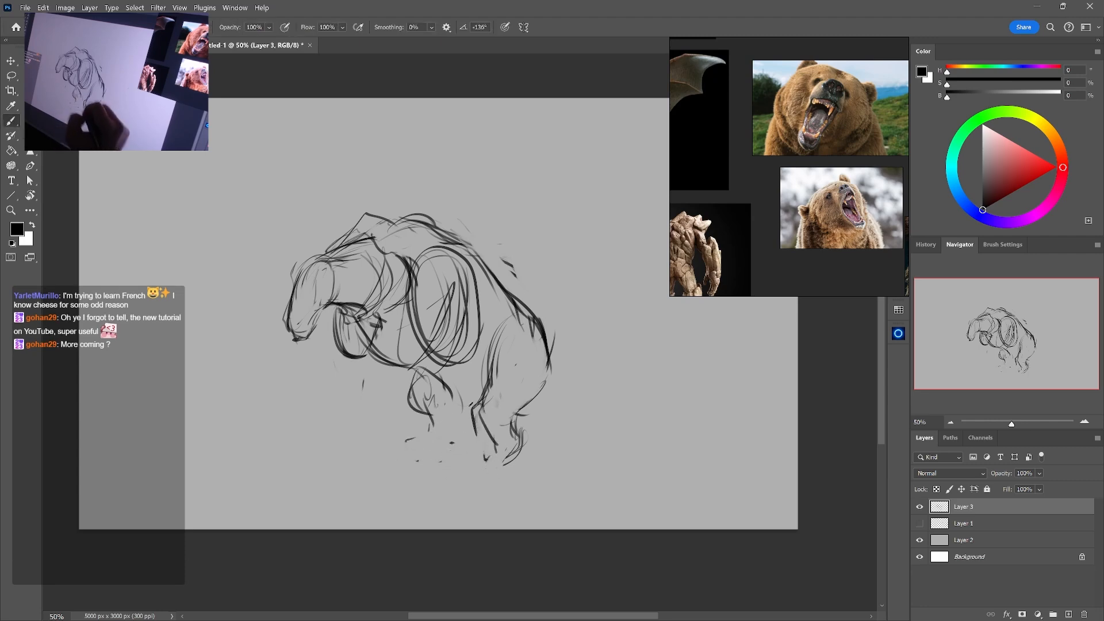
Build up a rounded elbow form below the near shoulder and sketch the far foreleg under the chest
{"action": "left_click_drag", "start_coordinate": [419, 353], "coordinate": [406, 412]}
{"action": "mouse_move", "coordinate": [471, 357]}
{"action": "left_mouse_down"}
{"action": "mouse_move", "coordinate": [452, 394]}
{"action": "mouse_move", "coordinate": [397, 410]}
{"action": "left_mouse_up"}
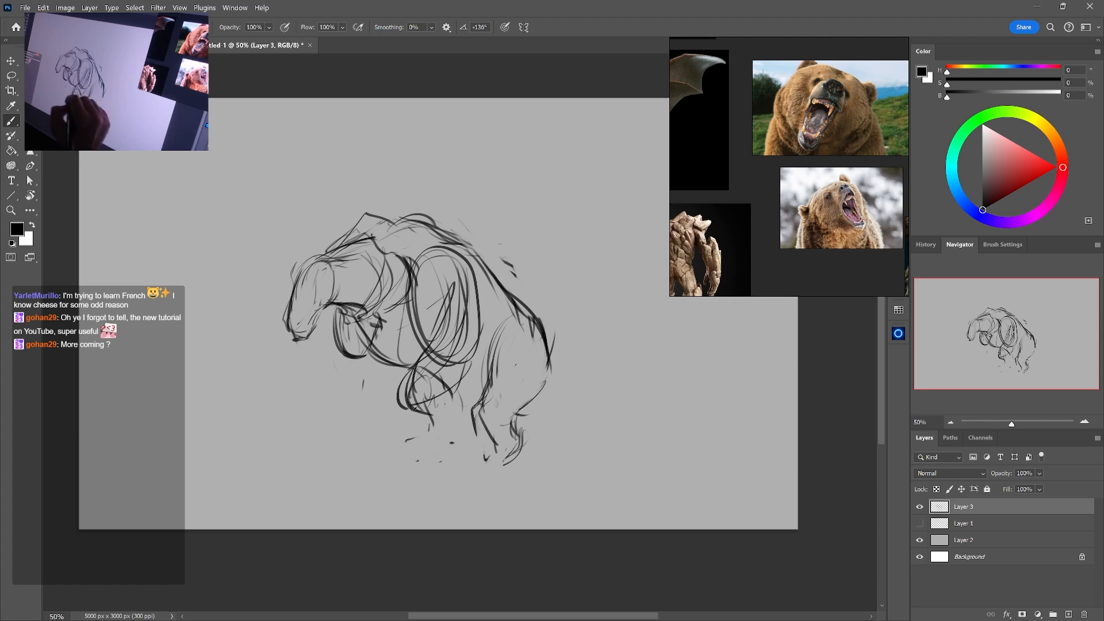
{"action": "left_click_drag", "start_coordinate": [421, 351], "coordinate": [394, 407]}
{"action": "mouse_move", "coordinate": [467, 360]}
{"action": "left_mouse_down"}
{"action": "mouse_move", "coordinate": [414, 418]}
{"action": "mouse_move", "coordinate": [438, 394]}
{"action": "left_mouse_up"}
{"action": "left_click_drag", "start_coordinate": [337, 355], "coordinate": [346, 378]}
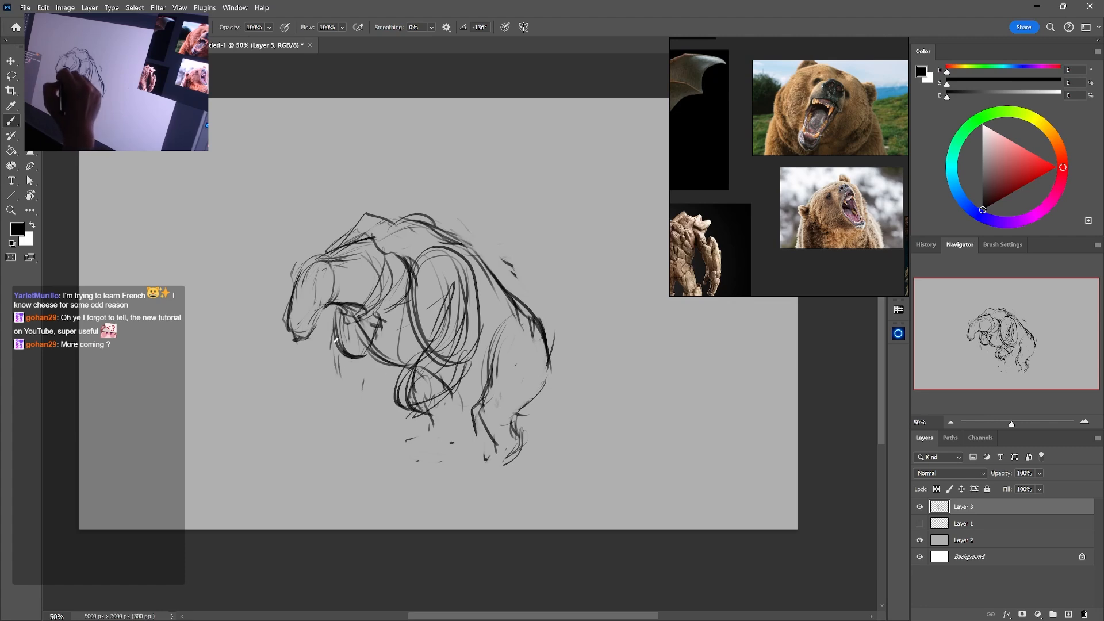
{"action": "left_click_drag", "start_coordinate": [337, 340], "coordinate": [345, 409]}
{"action": "left_click_drag", "start_coordinate": [357, 361], "coordinate": [360, 412]}
Sketch a long, thick tail sweeping down from the rump and curling back at its end
{"action": "mouse_move", "coordinate": [574, 377]}
{"action": "left_mouse_down"}
{"action": "mouse_move", "coordinate": [565, 404]}
{"action": "mouse_move", "coordinate": [515, 438]}
{"action": "left_mouse_up"}
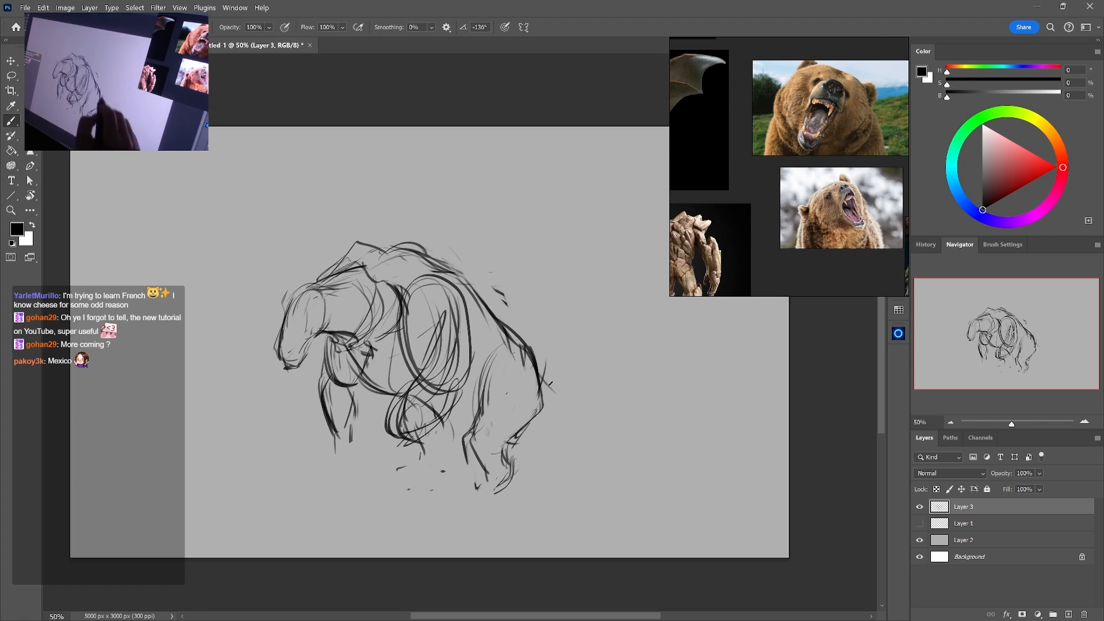
{"action": "mouse_move", "coordinate": [545, 363]}
{"action": "left_mouse_down"}
{"action": "mouse_move", "coordinate": [567, 406]}
{"action": "mouse_move", "coordinate": [676, 523]}
{"action": "left_mouse_up"}
{"action": "key", "text": "ctrl+z"}
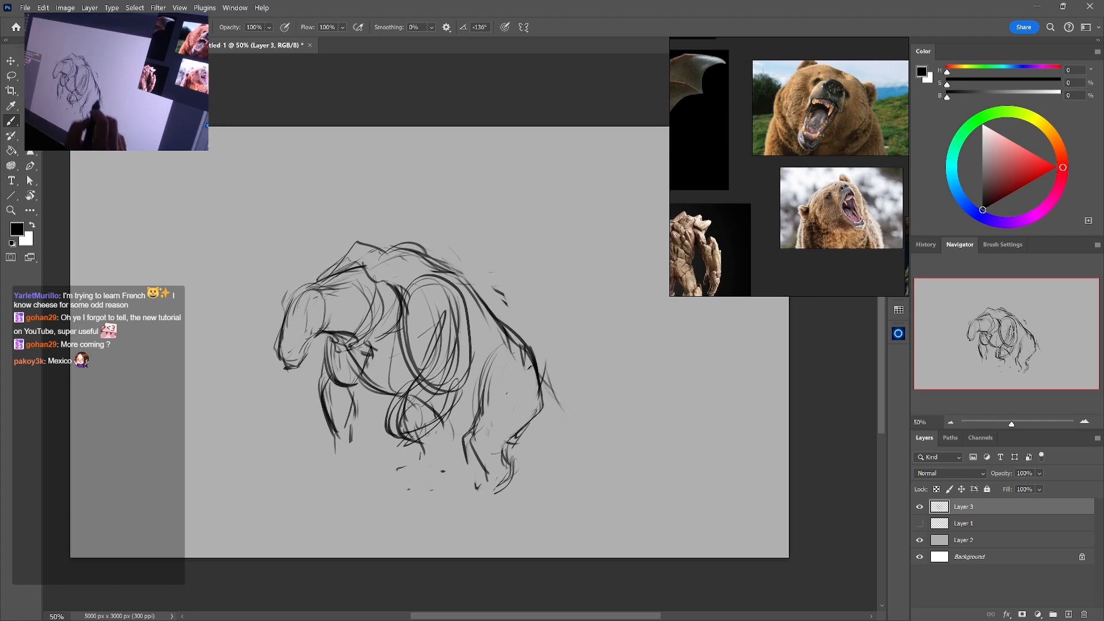
{"action": "left_click_drag", "start_coordinate": [542, 388], "coordinate": [598, 437]}
{"action": "mouse_move", "coordinate": [536, 368]}
{"action": "left_mouse_down"}
{"action": "mouse_move", "coordinate": [686, 529]}
{"action": "mouse_move", "coordinate": [674, 534]}
{"action": "left_mouse_up"}
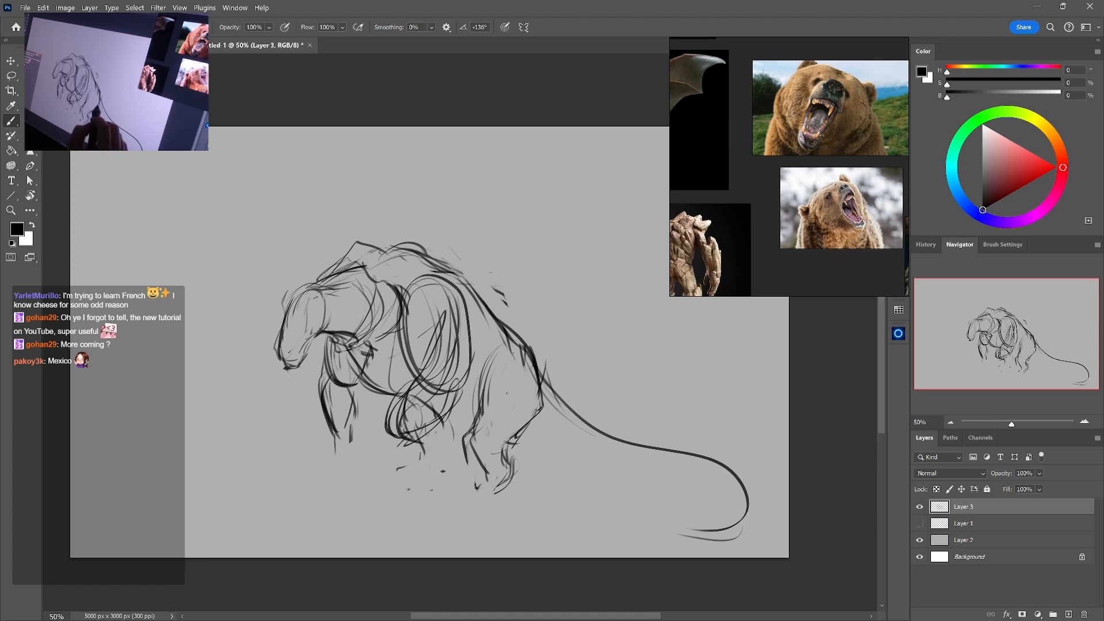
{"action": "mouse_move", "coordinate": [524, 450]}
{"action": "left_mouse_down"}
{"action": "mouse_move", "coordinate": [621, 461]}
{"action": "mouse_move", "coordinate": [739, 502]}
{"action": "left_mouse_up"}
{"action": "mouse_move", "coordinate": [728, 482]}
{"action": "left_mouse_down"}
{"action": "mouse_move", "coordinate": [739, 511]}
{"action": "mouse_move", "coordinate": [676, 541]}
{"action": "left_mouse_up"}
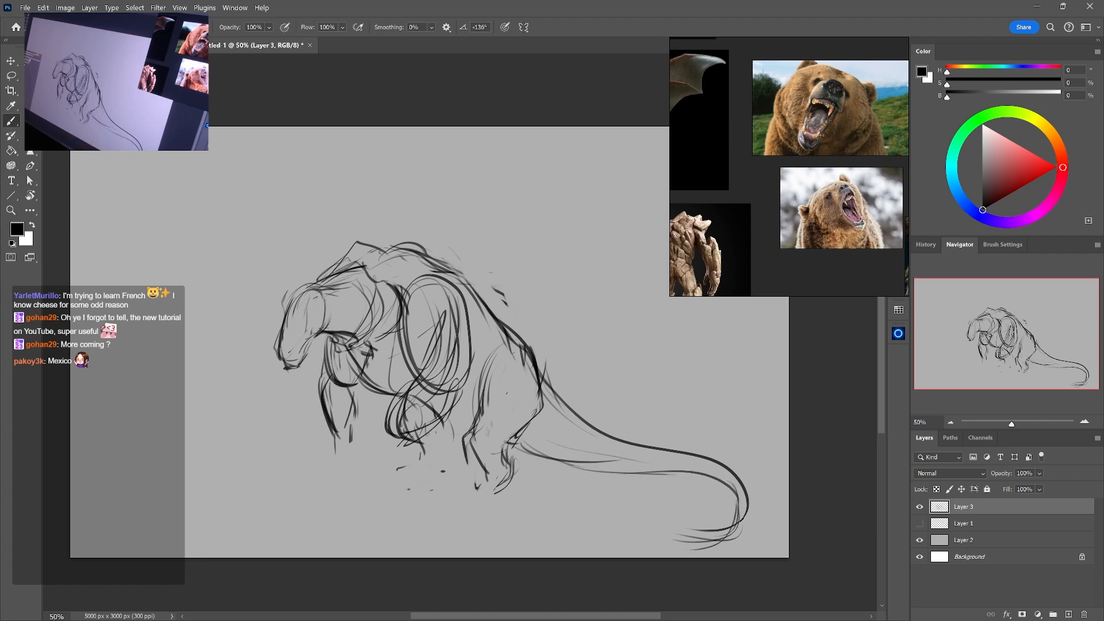
{"action": "left_click_drag", "start_coordinate": [742, 523], "coordinate": [640, 536]}
Scale the creature sketch down slightly and shift it toward the canvas's left side
{"action": "left_click", "coordinate": [952, 423]}
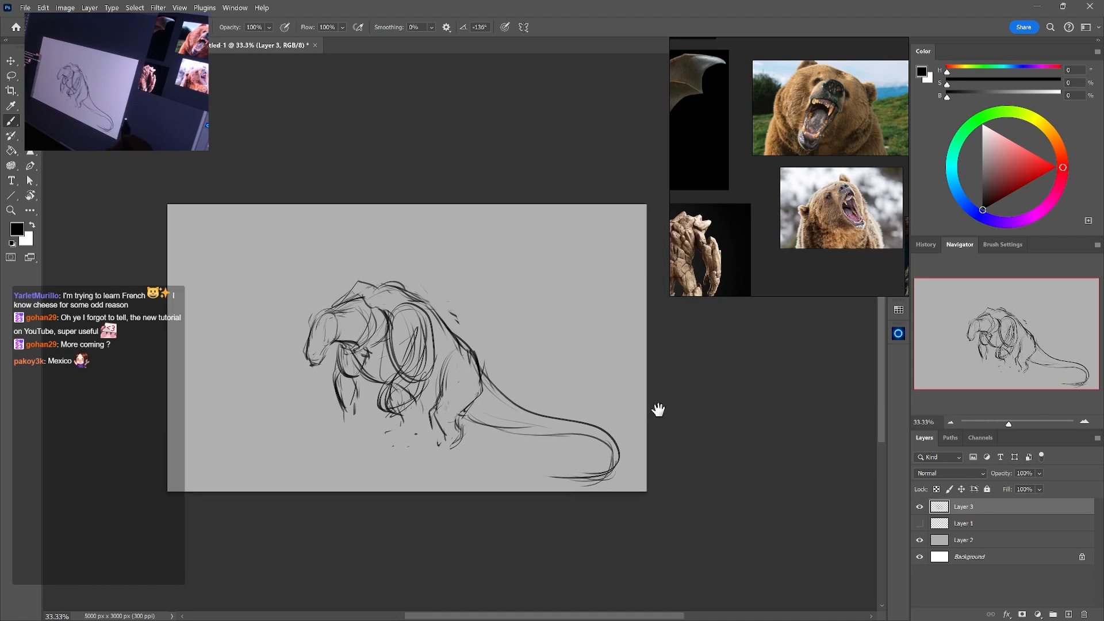
{"action": "key", "text": "ctrl+t"}
{"action": "left_click_drag", "start_coordinate": [617, 279], "coordinate": [574, 306]}
{"action": "left_click_drag", "start_coordinate": [508, 367], "coordinate": [481, 354]}
{"action": "key", "text": "Return"}
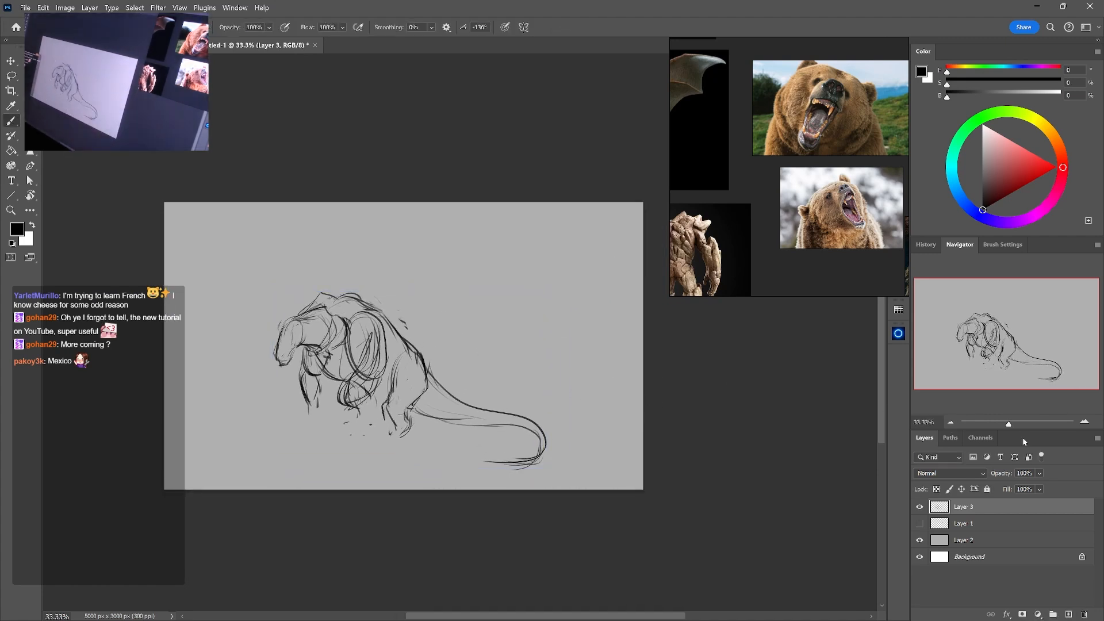
Bring the moose reference into view and sketch a curved antler rising behind the creature's head
{"action": "key", "text": "ctrl+plus"}
{"action": "left_click_drag", "start_coordinate": [596, 355], "coordinate": [645, 349]}
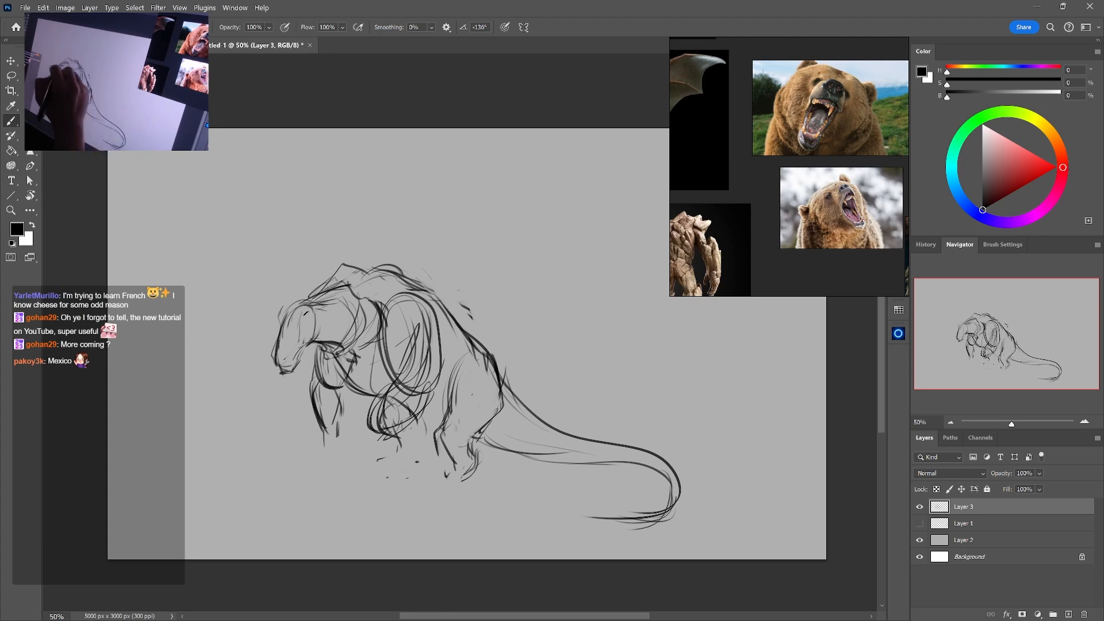
{"action": "left_click", "coordinate": [840, 209]}
{"action": "left_click_drag", "start_coordinate": [841, 209], "coordinate": [679, 276]}
{"action": "left_click_drag", "start_coordinate": [883, 220], "coordinate": [824, 195]}
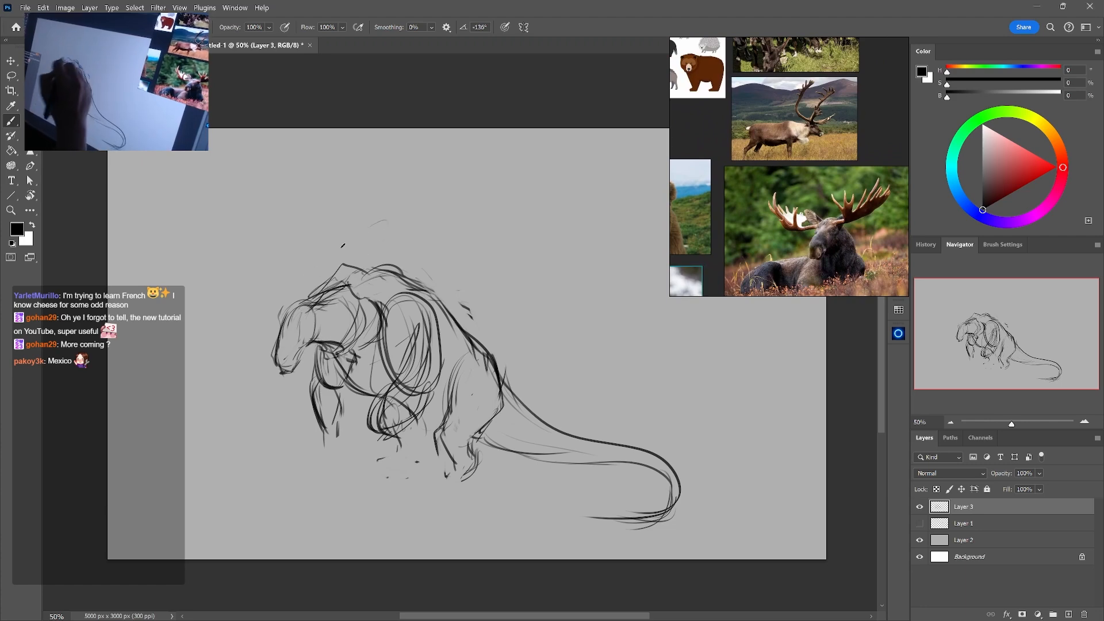
{"action": "mouse_move", "coordinate": [341, 285]}
{"action": "left_mouse_down"}
{"action": "mouse_move", "coordinate": [321, 211]}
{"action": "mouse_move", "coordinate": [311, 298]}
{"action": "left_mouse_up"}
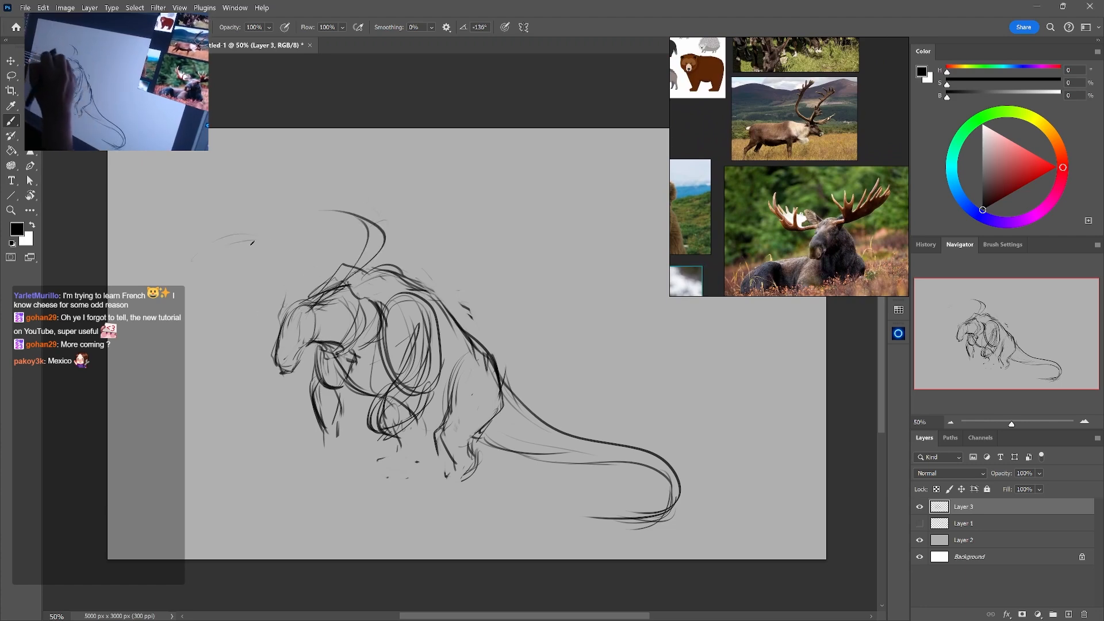
Sketch the front antler with a curved main beam, inner palm curves and a forward-pointing lower branch
{"action": "mouse_move", "coordinate": [229, 266]}
{"action": "left_mouse_down"}
{"action": "mouse_move", "coordinate": [236, 230]}
{"action": "mouse_move", "coordinate": [272, 264]}
{"action": "mouse_move", "coordinate": [279, 294]}
{"action": "mouse_move", "coordinate": [262, 316]}
{"action": "left_mouse_up"}
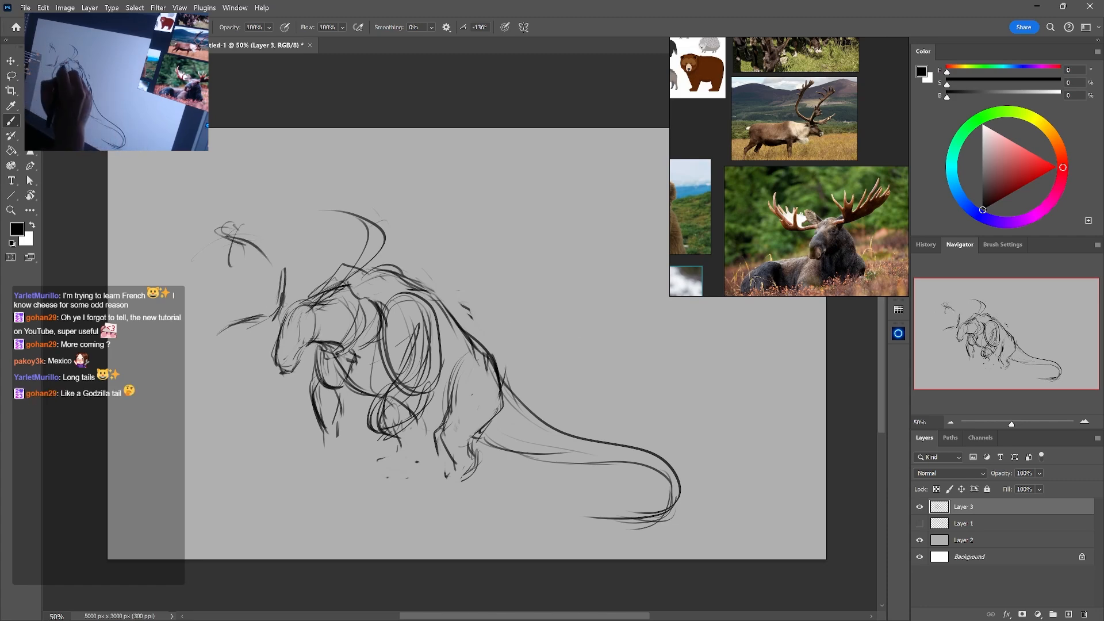
{"action": "left_click_drag", "start_coordinate": [334, 298], "coordinate": [295, 331]}
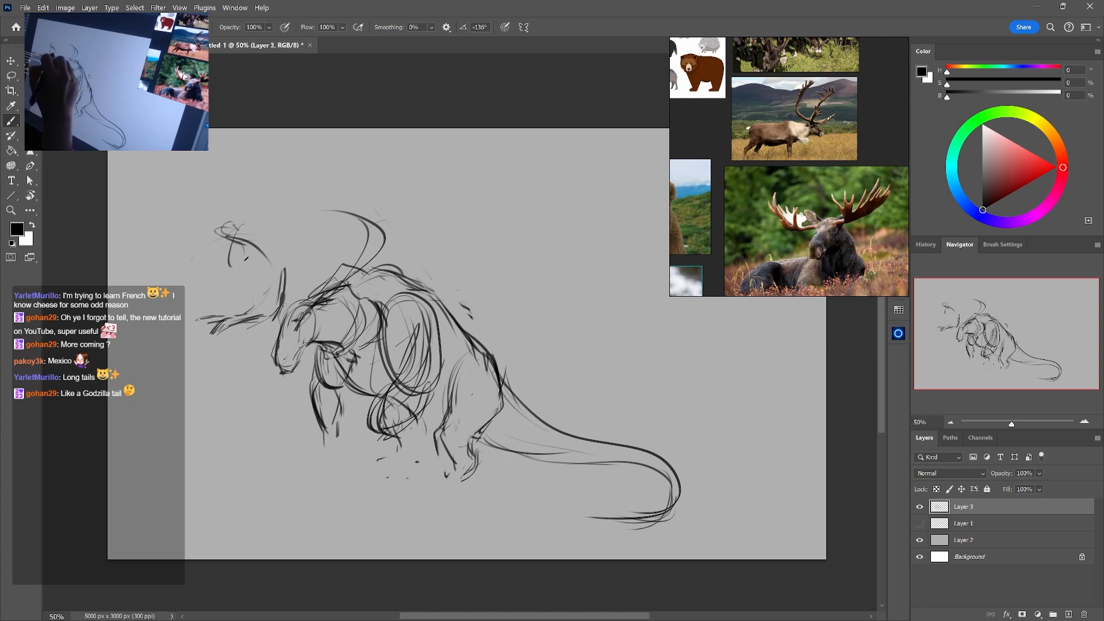
{"action": "left_click_drag", "start_coordinate": [261, 291], "coordinate": [246, 310]}
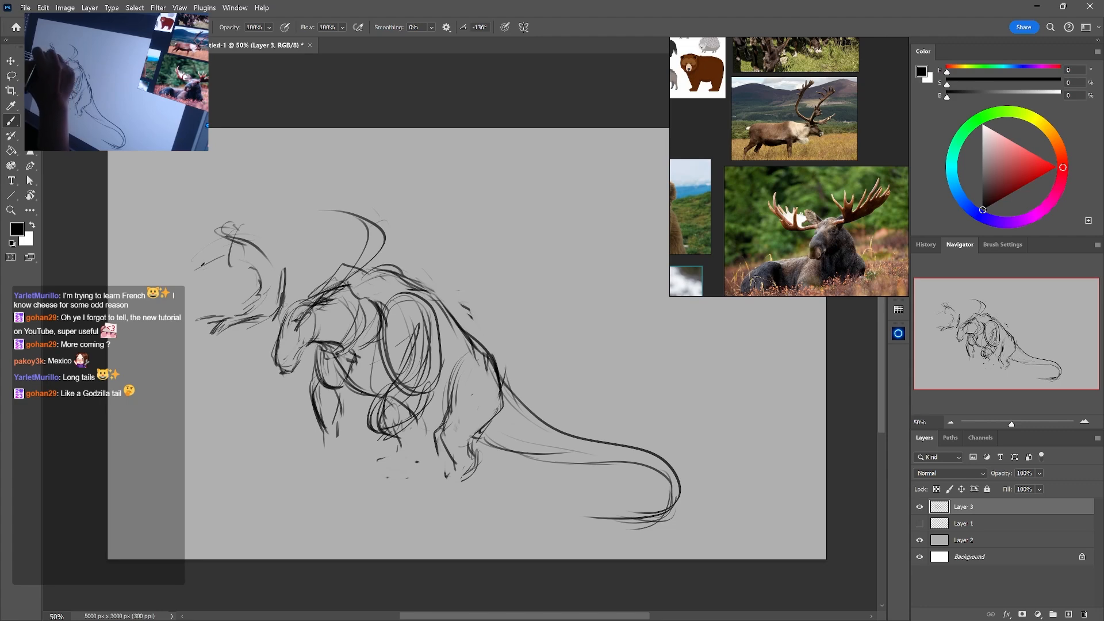
{"action": "left_click_drag", "start_coordinate": [228, 269], "coordinate": [244, 303]}
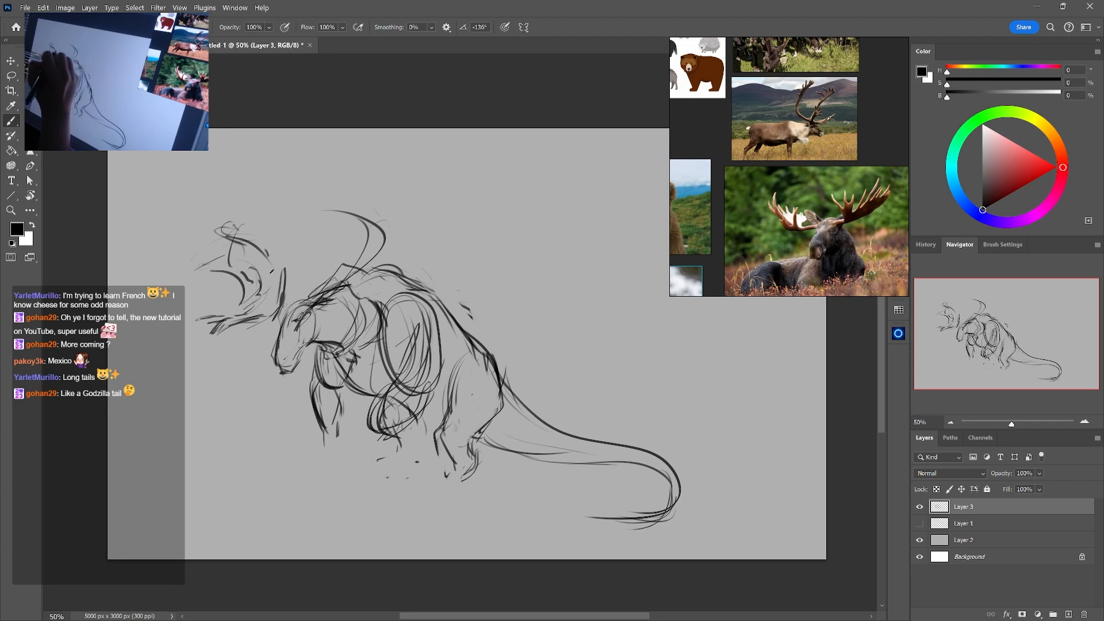
{"action": "mouse_move", "coordinate": [268, 257]}
{"action": "left_mouse_down"}
{"action": "mouse_move", "coordinate": [284, 277]}
{"action": "mouse_move", "coordinate": [282, 308]}
{"action": "left_mouse_up"}
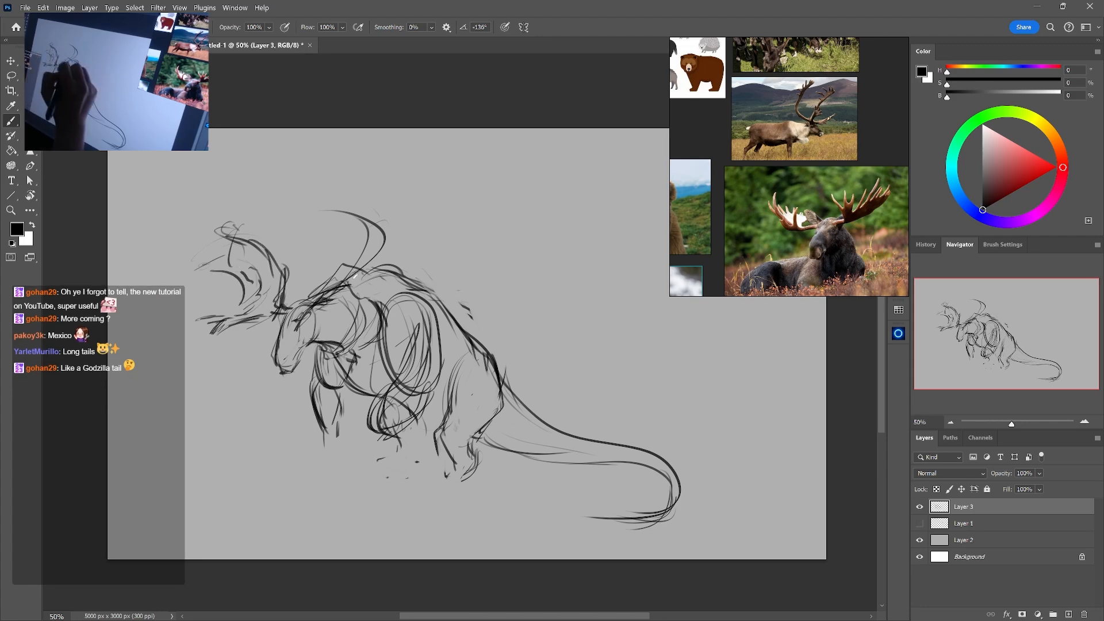
Thicken the rear antler's beam and base and darken the strokes along the top of the head
{"action": "mouse_move", "coordinate": [355, 277]}
{"action": "left_mouse_down"}
{"action": "mouse_move", "coordinate": [359, 216]}
{"action": "mouse_move", "coordinate": [311, 283]}
{"action": "mouse_move", "coordinate": [342, 266]}
{"action": "left_mouse_up"}
{"action": "key", "text": "e"}
{"action": "key", "text": "b"}
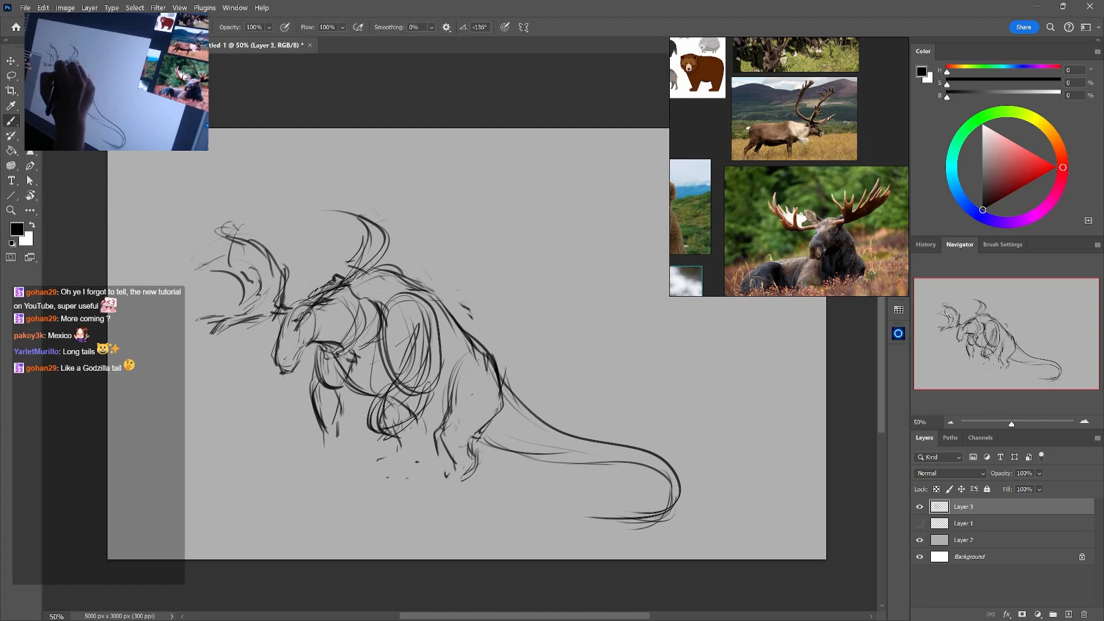
{"action": "left_click_drag", "start_coordinate": [315, 310], "coordinate": [294, 335]}
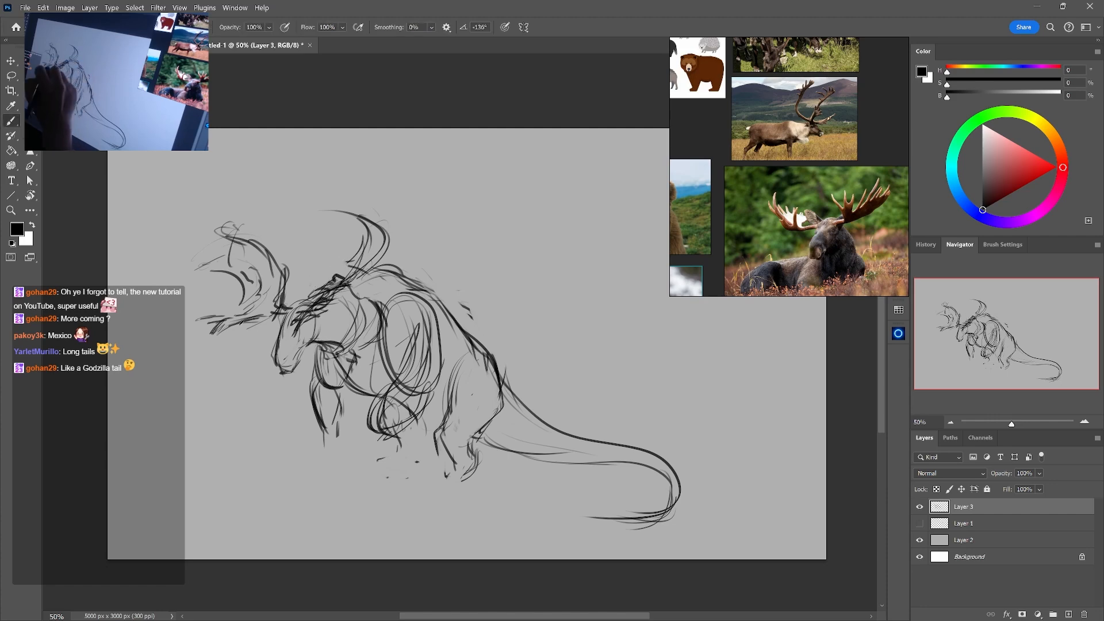
Add a downward tine to the front antler's lower branch and connect the branch to the forehead
{"action": "mouse_move", "coordinate": [228, 325]}
{"action": "left_mouse_down"}
{"action": "mouse_move", "coordinate": [214, 357]}
{"action": "mouse_move", "coordinate": [242, 338]}
{"action": "mouse_move", "coordinate": [242, 347]}
{"action": "mouse_move", "coordinate": [216, 375]}
{"action": "left_mouse_up"}
{"action": "key", "text": "e"}
{"action": "key", "text": "b"}
{"action": "key", "text": "e"}
{"action": "key", "text": "b"}
{"action": "left_click_drag", "start_coordinate": [269, 317], "coordinate": [291, 316]}
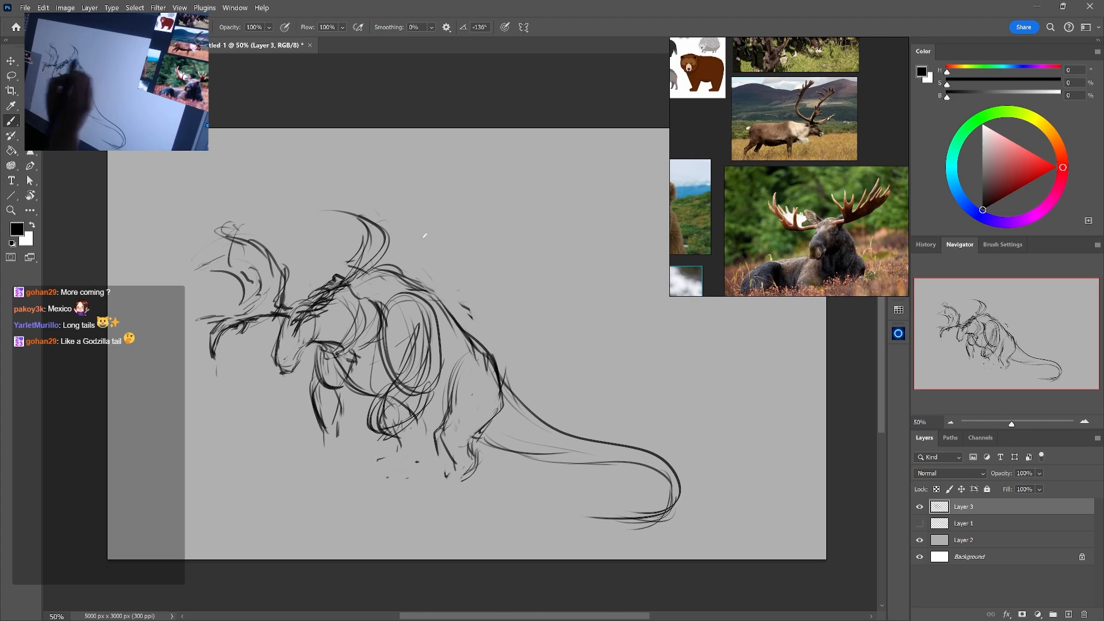
Redraw the rear antler's curved beam from the top of the head up to its tip, cleaning up overlapping lines
{"action": "left_click_drag", "start_coordinate": [346, 285], "coordinate": [391, 244]}
{"action": "mouse_move", "coordinate": [346, 292]}
{"action": "left_mouse_down"}
{"action": "mouse_move", "coordinate": [392, 244]}
{"action": "mouse_move", "coordinate": [370, 231]}
{"action": "mouse_move", "coordinate": [365, 246]}
{"action": "mouse_move", "coordinate": [333, 208]}
{"action": "mouse_move", "coordinate": [364, 230]}
{"action": "mouse_move", "coordinate": [377, 250]}
{"action": "mouse_move", "coordinate": [368, 263]}
{"action": "left_mouse_up"}
{"action": "key", "text": "e"}
{"action": "key", "text": "b"}
{"action": "key", "text": "e"}
{"action": "key", "text": "b"}
Rework the front antler's palm and upright tine by erasing and redrawing lines, and add a rear prong to the far antler
{"action": "mouse_move", "coordinate": [236, 230]}
{"action": "left_mouse_down"}
{"action": "mouse_move", "coordinate": [231, 250]}
{"action": "mouse_move", "coordinate": [193, 229]}
{"action": "mouse_move", "coordinate": [239, 260]}
{"action": "mouse_move", "coordinate": [244, 287]}
{"action": "left_mouse_up"}
{"action": "key", "text": "e"}
{"action": "left_click_drag", "start_coordinate": [244, 286], "coordinate": [234, 271]}
{"action": "key", "text": "b"}
{"action": "mouse_move", "coordinate": [223, 265]}
{"action": "left_mouse_down"}
{"action": "mouse_move", "coordinate": [201, 277]}
{"action": "mouse_move", "coordinate": [258, 284]}
{"action": "left_mouse_up"}
{"action": "key", "text": "e"}
{"action": "mouse_move", "coordinate": [256, 275]}
{"action": "left_mouse_down"}
{"action": "mouse_move", "coordinate": [242, 290]}
{"action": "mouse_move", "coordinate": [238, 281]}
{"action": "mouse_move", "coordinate": [259, 287]}
{"action": "left_mouse_up"}
{"action": "key", "text": "b"}
{"action": "key", "text": "e"}
{"action": "mouse_move", "coordinate": [253, 276]}
{"action": "left_mouse_down"}
{"action": "mouse_move", "coordinate": [244, 298]}
{"action": "mouse_move", "coordinate": [286, 233]}
{"action": "mouse_move", "coordinate": [283, 276]}
{"action": "left_mouse_up"}
{"action": "key", "text": "b"}
{"action": "left_click_drag", "start_coordinate": [404, 234], "coordinate": [385, 264]}
Reshape the creature's muzzle by erasing its front edge and drawing a nostril and mouth line
{"action": "mouse_move", "coordinate": [333, 307]}
{"action": "left_mouse_down"}
{"action": "mouse_move", "coordinate": [331, 340]}
{"action": "mouse_move", "coordinate": [276, 366]}
{"action": "left_mouse_up"}
{"action": "key", "text": "e"}
{"action": "key", "text": "b"}
{"action": "key", "text": "e"}
{"action": "left_click_drag", "start_coordinate": [276, 365], "coordinate": [277, 350]}
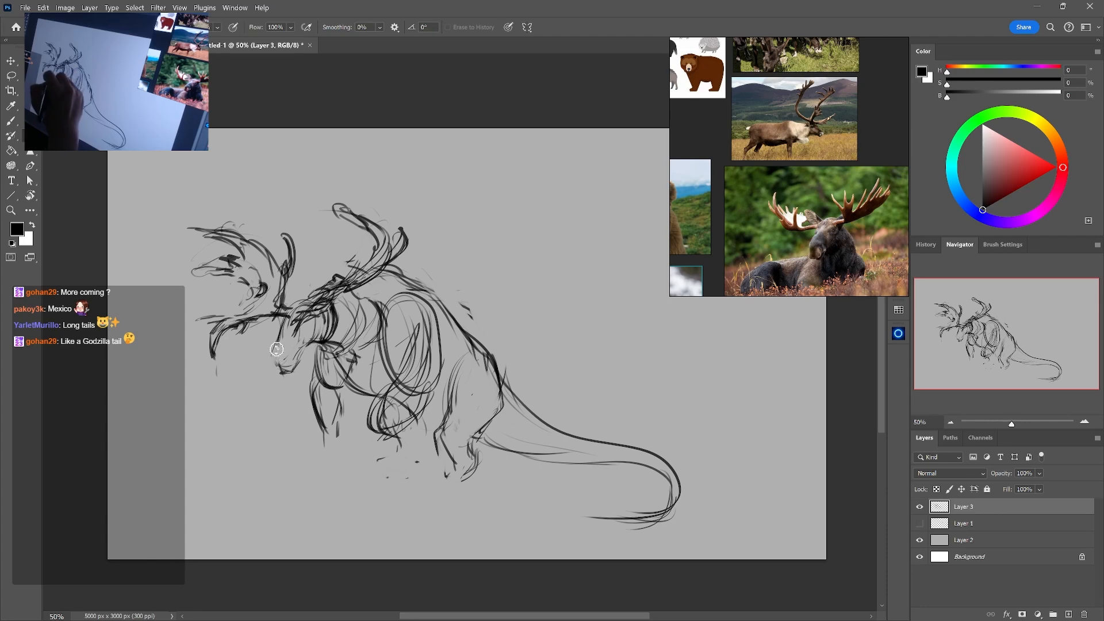
{"action": "key", "text": "b"}
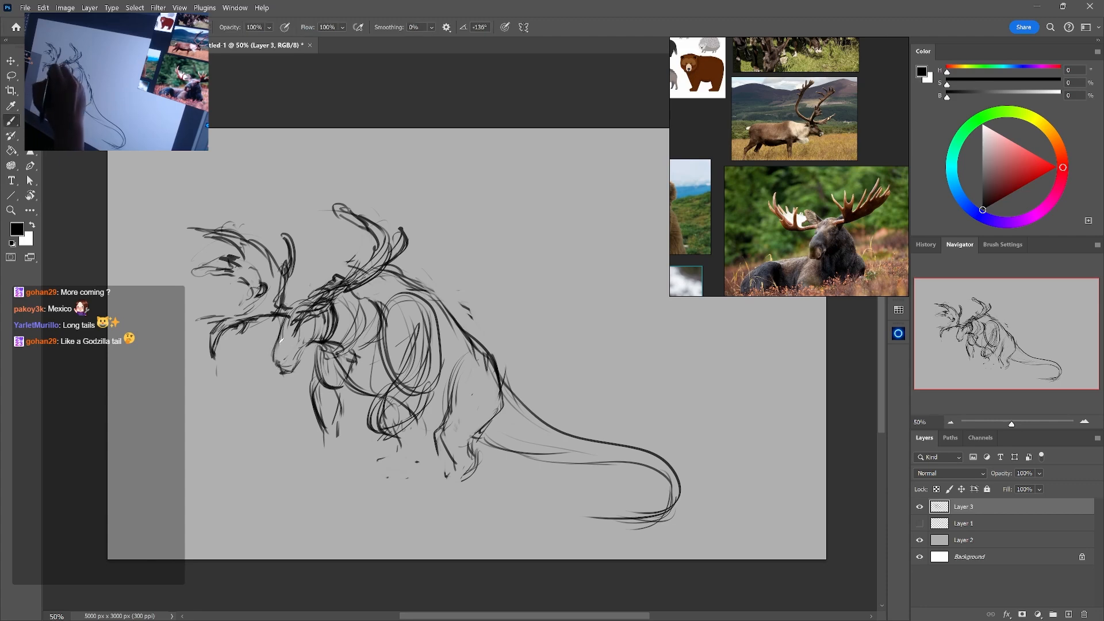
{"action": "key", "text": "e"}
{"action": "left_click_drag", "start_coordinate": [272, 351], "coordinate": [276, 366]}
{"action": "key", "text": "b"}
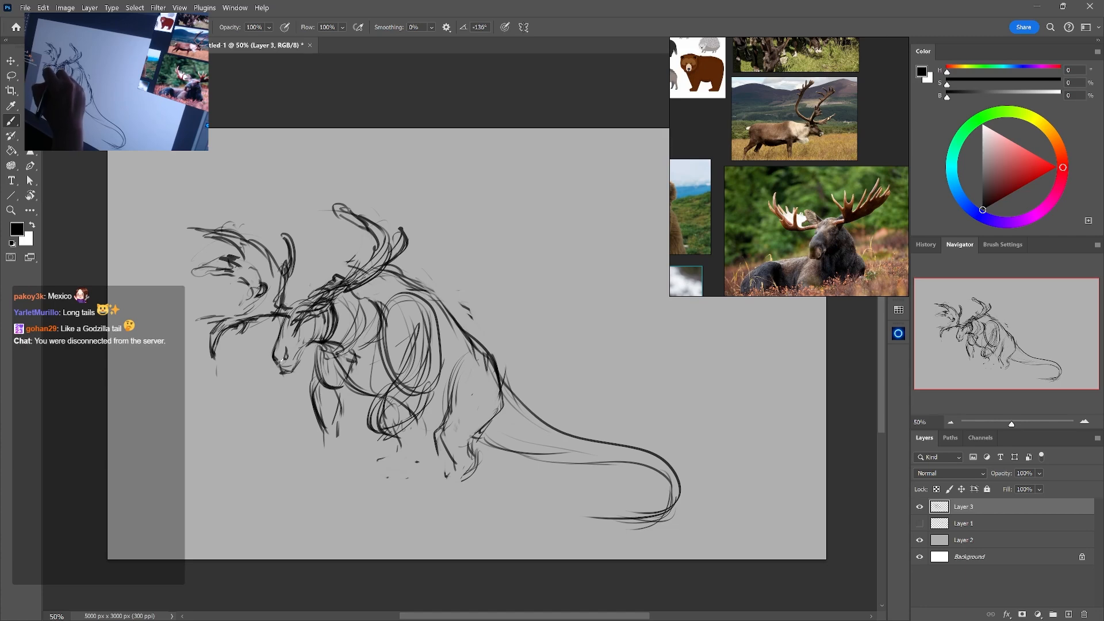
{"action": "key", "text": "e"}
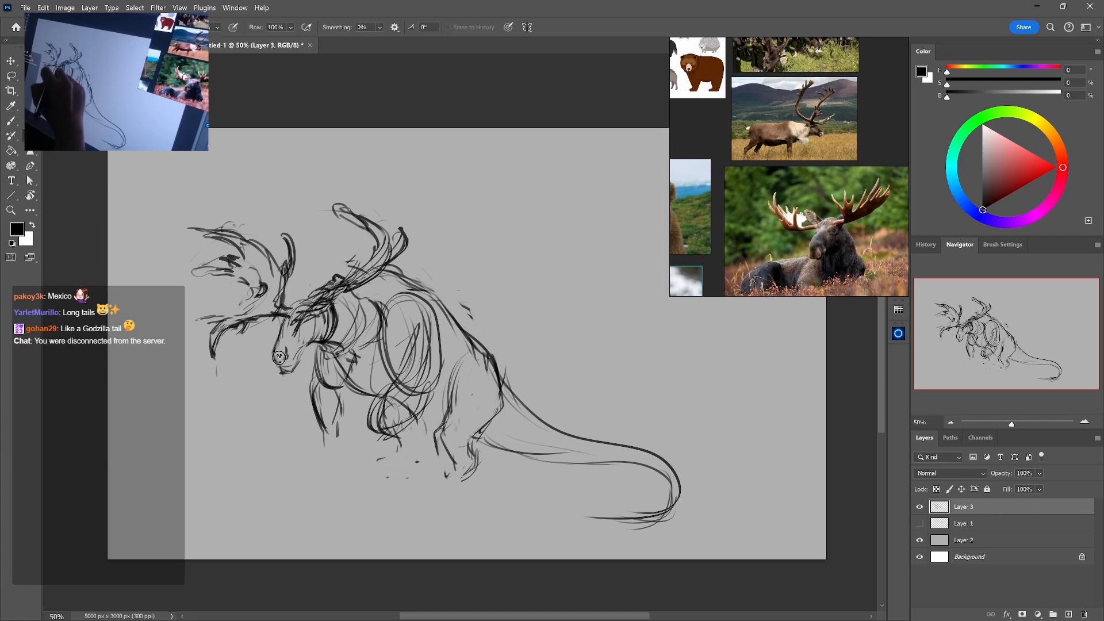
{"action": "left_click_drag", "start_coordinate": [275, 353], "coordinate": [280, 362]}
{"action": "key", "text": "b"}
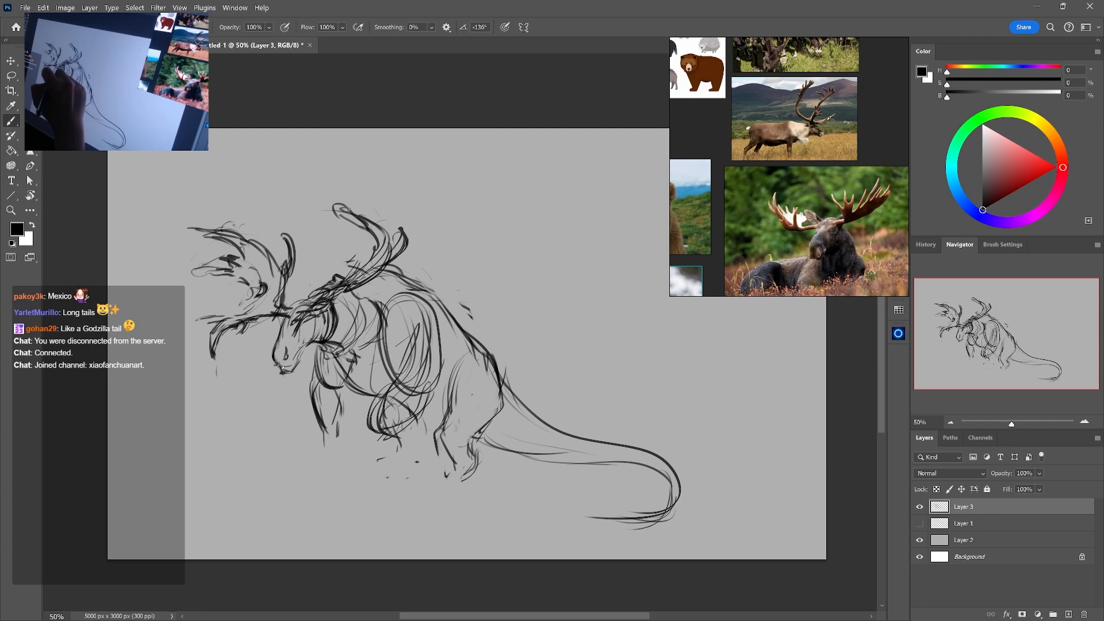
{"action": "mouse_move", "coordinate": [310, 344]}
{"action": "left_mouse_down"}
{"action": "mouse_move", "coordinate": [295, 378]}
{"action": "mouse_move", "coordinate": [286, 368]}
{"action": "left_mouse_up"}
Look through the bat, reindeer and moose references and examine the wild boar's head and tusks
{"action": "key", "text": "e"}
{"action": "mouse_move", "coordinate": [803, 193]}
{"action": "left_mouse_down"}
{"action": "mouse_move", "coordinate": [836, 206]}
{"action": "mouse_move", "coordinate": [850, 181]}
{"action": "mouse_move", "coordinate": [851, 113]}
{"action": "left_mouse_up"}
{"action": "left_click_drag", "start_coordinate": [735, 180], "coordinate": [867, 232]}
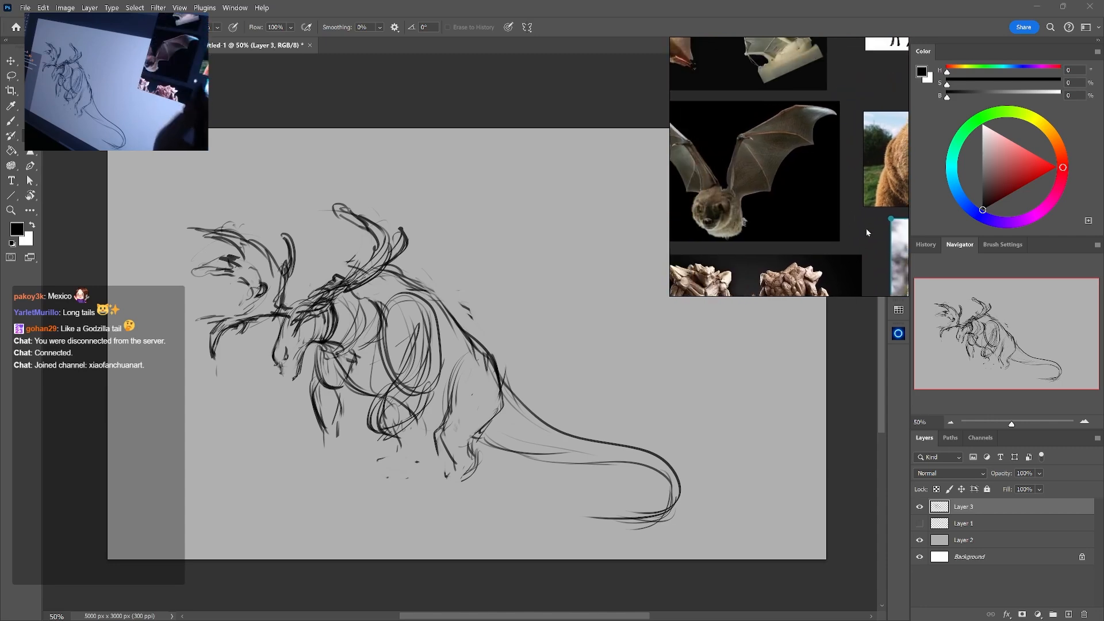
{"action": "left_click_drag", "start_coordinate": [804, 150], "coordinate": [679, 240]}
{"action": "left_click_drag", "start_coordinate": [828, 201], "coordinate": [698, 225]}
{"action": "left_click_drag", "start_coordinate": [872, 224], "coordinate": [684, 244]}
{"action": "left_click_drag", "start_coordinate": [770, 251], "coordinate": [811, 301]}
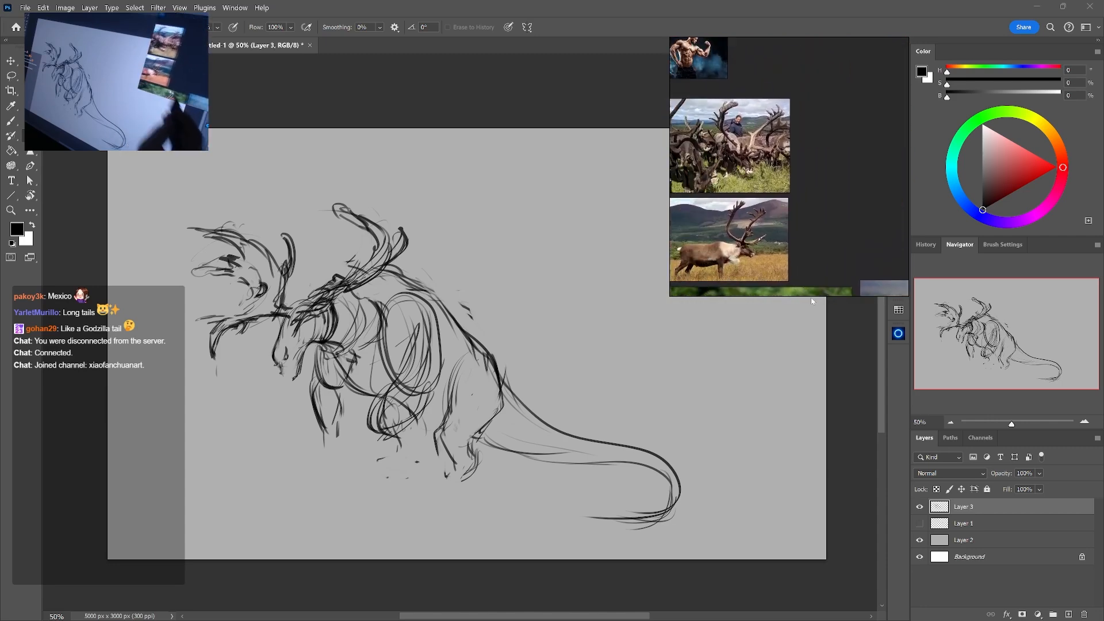
{"action": "left_click_drag", "start_coordinate": [711, 291], "coordinate": [824, 153]}
{"action": "left_click_drag", "start_coordinate": [816, 202], "coordinate": [794, 139]}
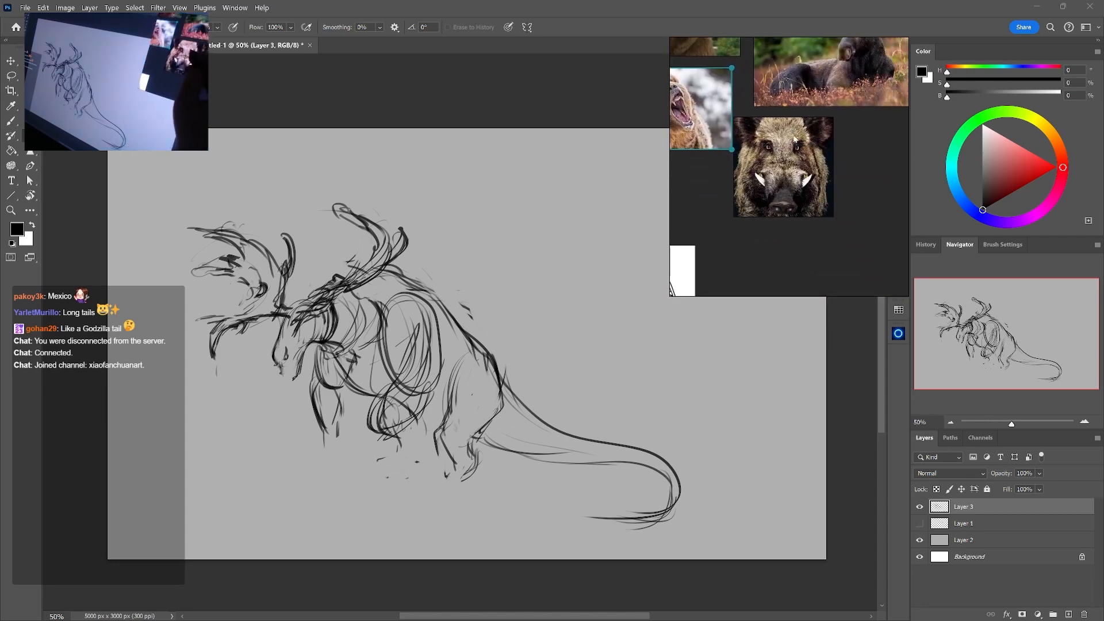
Erase the old chin strokes and redraw the lower jaw and cheek line below the muzzle
{"action": "left_click", "coordinate": [322, 343]}
{"action": "left_click_drag", "start_coordinate": [305, 356], "coordinate": [294, 379]}
{"action": "key", "text": "b"}
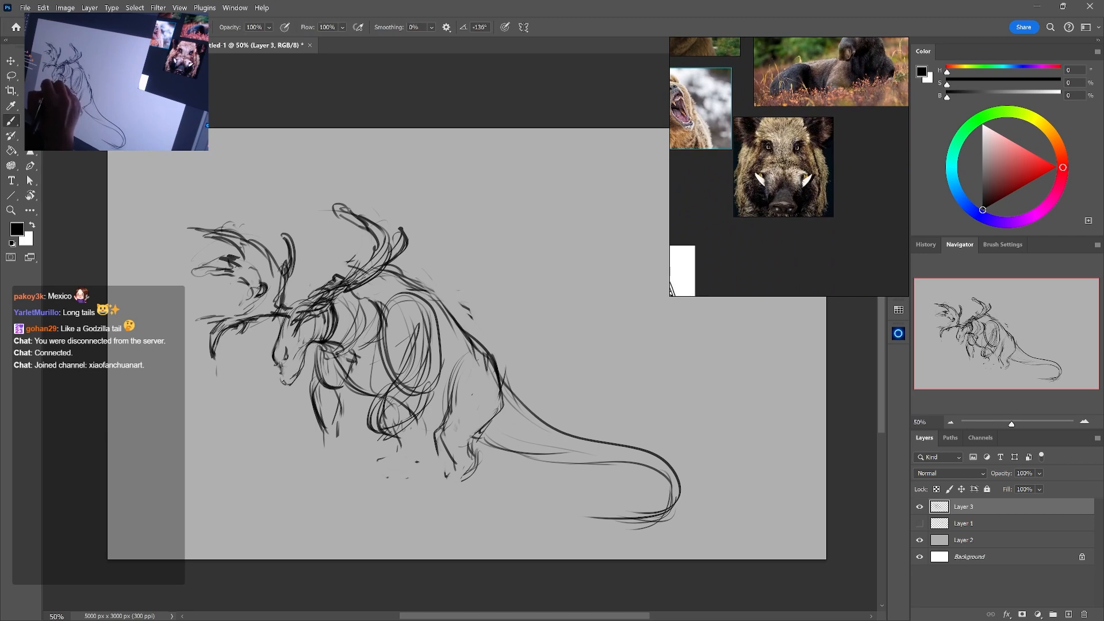
{"action": "left_click_drag", "start_coordinate": [282, 375], "coordinate": [293, 383]}
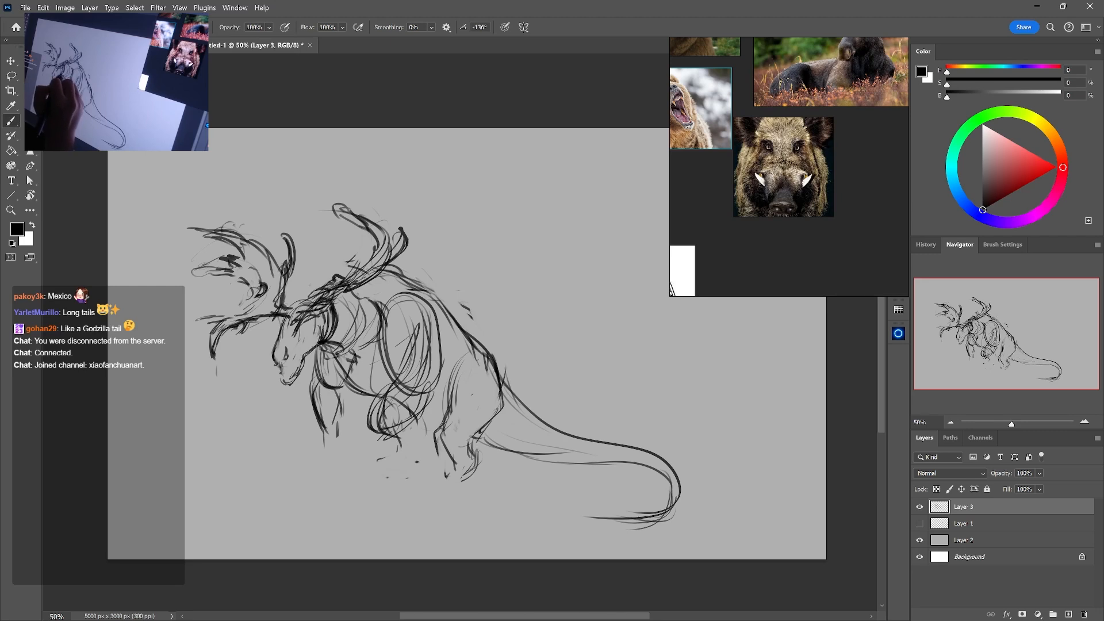
{"action": "left_click_drag", "start_coordinate": [325, 326], "coordinate": [292, 380]}
{"action": "key", "text": "e"}
{"action": "key", "text": "b"}
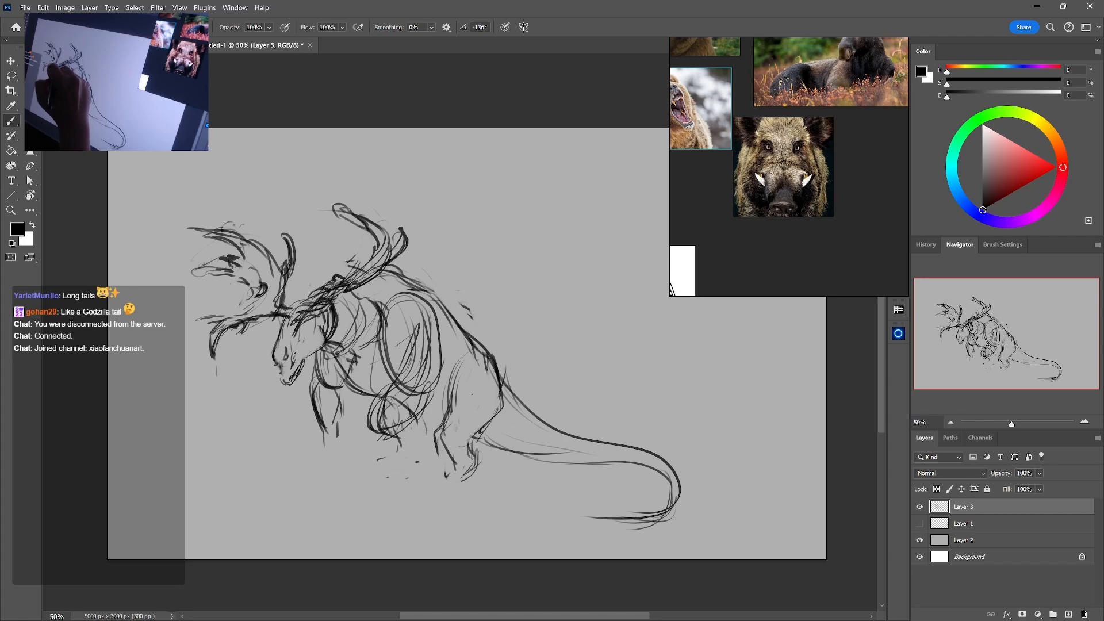
Sketch the snout's bridge with a pointed, upturned nose tip, trimming the strokes around it with the eraser
{"action": "left_click_drag", "start_coordinate": [295, 335], "coordinate": [287, 348]}
{"action": "key", "text": "e"}
{"action": "key", "text": "b"}
{"action": "left_click_drag", "start_coordinate": [296, 338], "coordinate": [288, 351]}
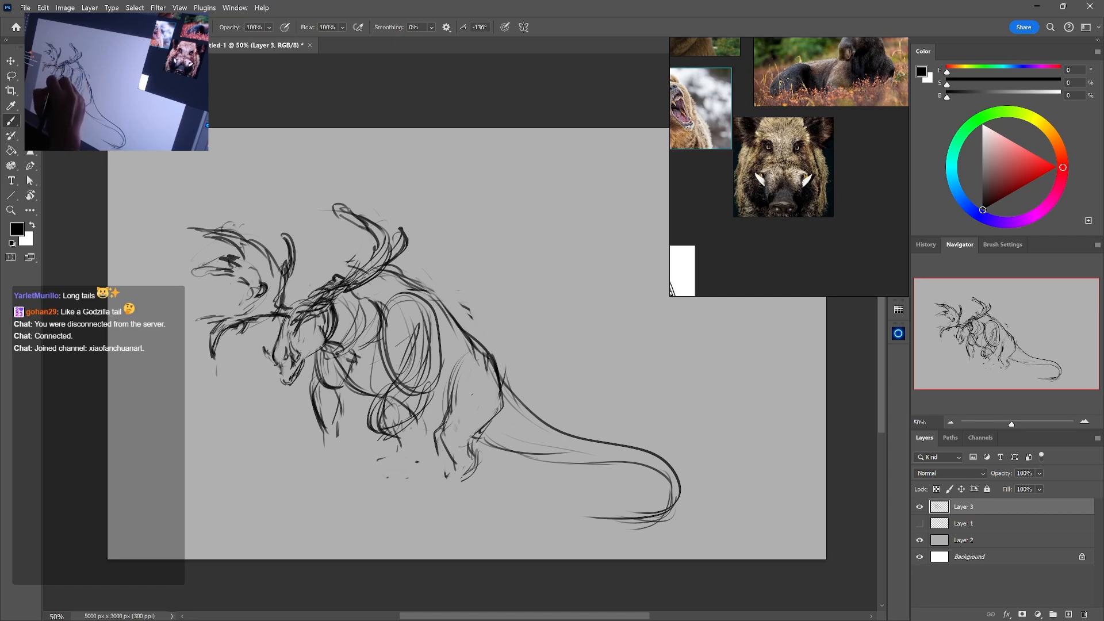
{"action": "key", "text": "e"}
{"action": "mouse_move", "coordinate": [297, 335]}
{"action": "left_mouse_down"}
{"action": "mouse_move", "coordinate": [291, 354]}
{"action": "mouse_move", "coordinate": [271, 358]}
{"action": "left_mouse_up"}
{"action": "key", "text": "b"}
{"action": "key", "text": "e"}
{"action": "key", "text": "b"}
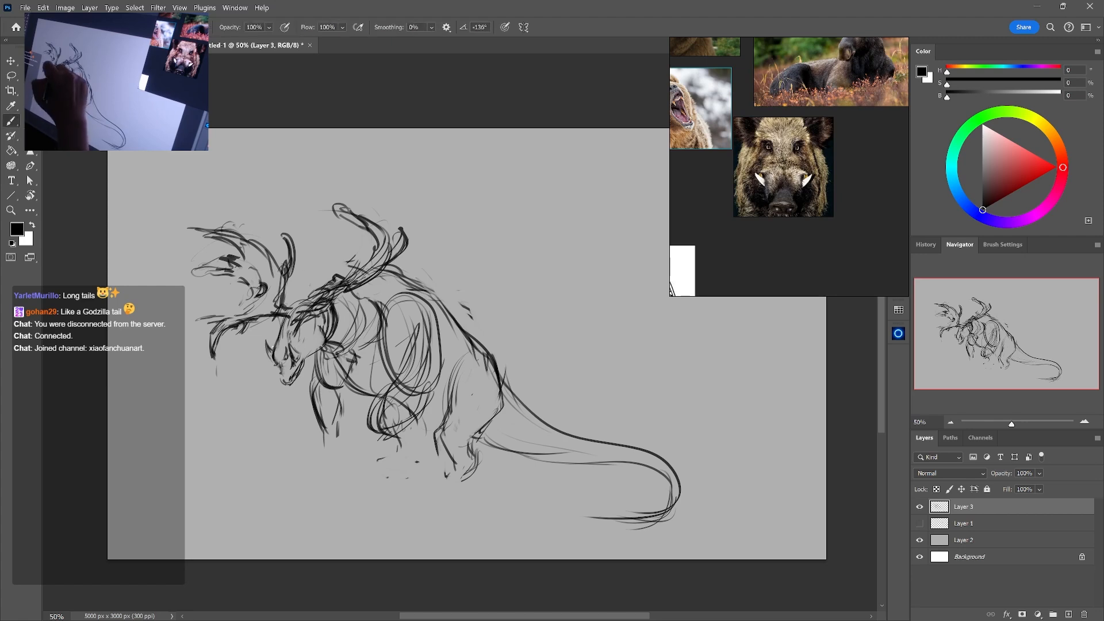
{"action": "key", "text": "e"}
{"action": "left_click_drag", "start_coordinate": [260, 338], "coordinate": [272, 352]}
{"action": "key", "text": "b"}
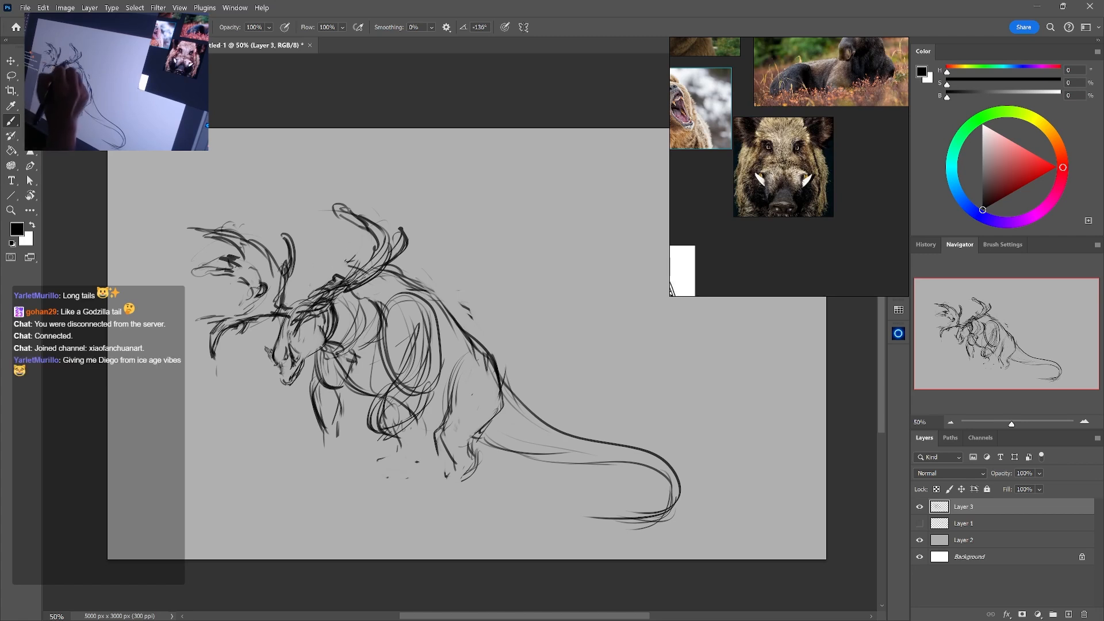
{"action": "mouse_move", "coordinate": [271, 356]}
{"action": "left_mouse_down"}
{"action": "mouse_move", "coordinate": [206, 280]}
{"action": "mouse_move", "coordinate": [252, 241]}
{"action": "left_mouse_up"}
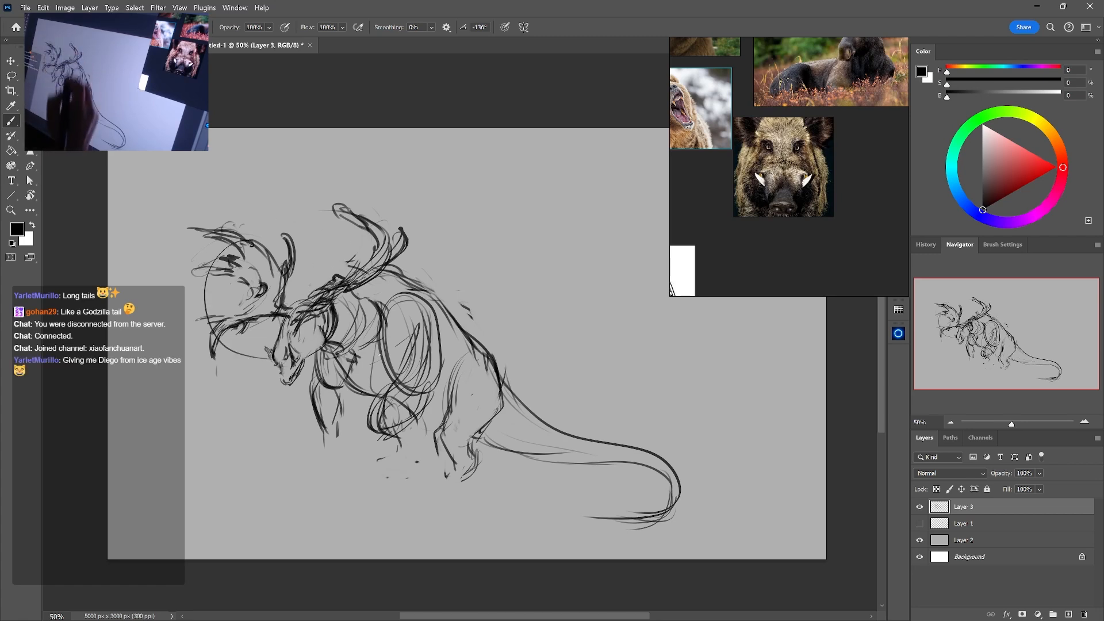
{"action": "key", "text": "ctrl+z"}
{"action": "left_click_drag", "start_coordinate": [296, 362], "coordinate": [324, 245]}
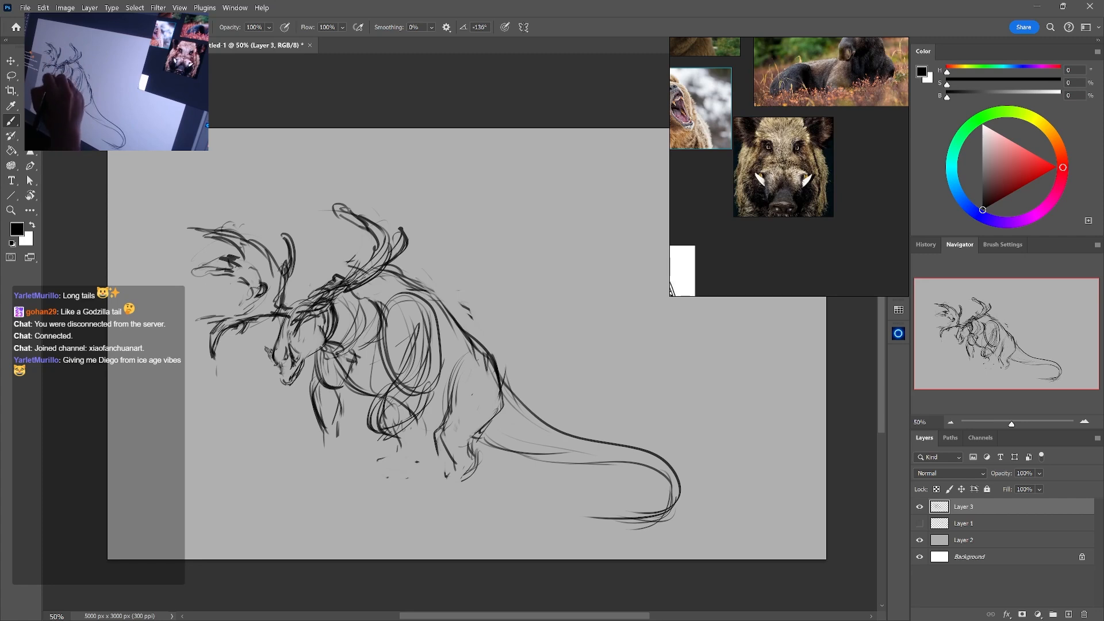
{"action": "key", "text": "e"}
{"action": "mouse_move", "coordinate": [267, 323]}
{"action": "left_mouse_down"}
{"action": "mouse_move", "coordinate": [267, 357]}
{"action": "mouse_move", "coordinate": [287, 382]}
{"action": "mouse_move", "coordinate": [278, 407]}
{"action": "left_mouse_up"}
{"action": "key", "text": "b"}
{"action": "key", "text": "e"}
{"action": "key", "text": "b"}
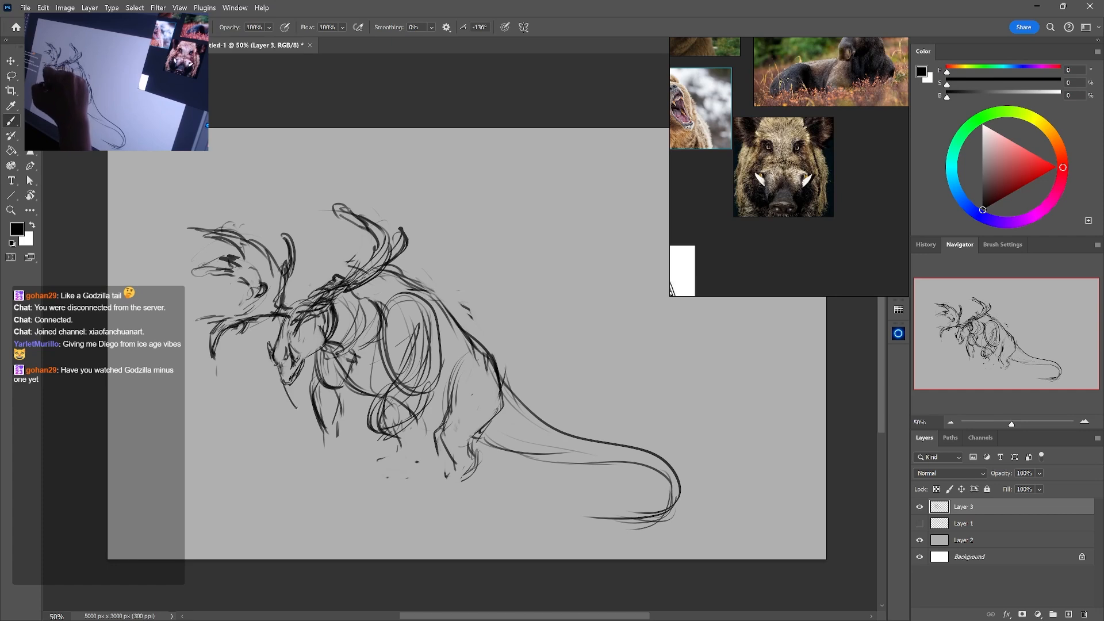
{"action": "mouse_move", "coordinate": [299, 369]}
{"action": "left_mouse_down"}
{"action": "mouse_move", "coordinate": [285, 411]}
{"action": "mouse_move", "coordinate": [293, 404]}
{"action": "left_mouse_up"}
{"action": "key", "text": "ctrl+z"}
{"action": "key", "text": "ctrl+z"}
{"action": "key", "text": "ctrl+z"}
{"action": "key", "text": "ctrl+z"}
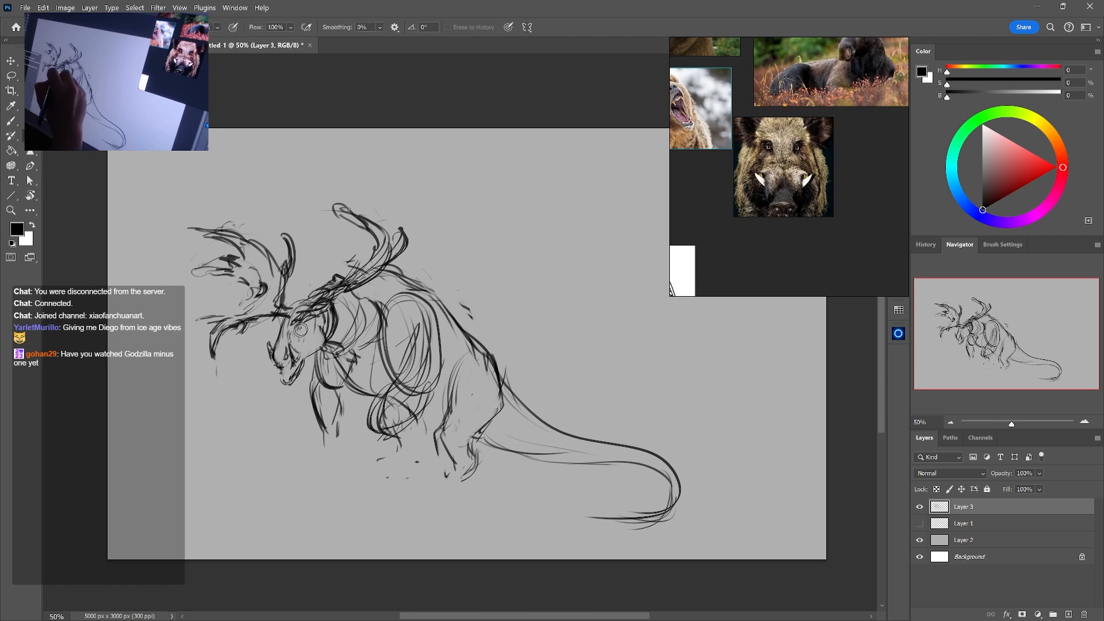
Sketch the creature's eye beneath the brow, clearing the old strokes around it
{"action": "mouse_move", "coordinate": [285, 334]}
{"action": "left_mouse_down"}
{"action": "mouse_move", "coordinate": [307, 315]}
{"action": "mouse_move", "coordinate": [309, 327]}
{"action": "left_mouse_up"}
{"action": "key", "text": "e"}
{"action": "key", "text": "b"}
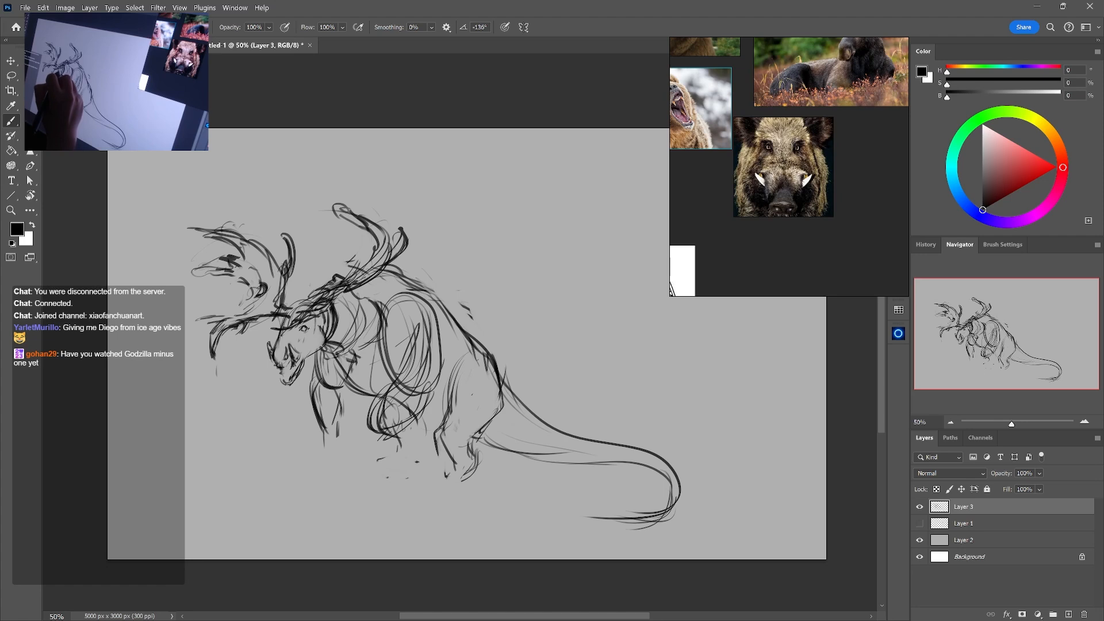
Bring the roaring bear references into view and strengthen the creature's cheek, jaw and mouth lines
{"action": "key", "text": "e"}
{"action": "mouse_move", "coordinate": [769, 186]}
{"action": "left_mouse_down"}
{"action": "mouse_move", "coordinate": [845, 256]}
{"action": "mouse_move", "coordinate": [865, 258]}
{"action": "mouse_move", "coordinate": [879, 316]}
{"action": "left_mouse_up"}
{"action": "left_click", "coordinate": [303, 329]}
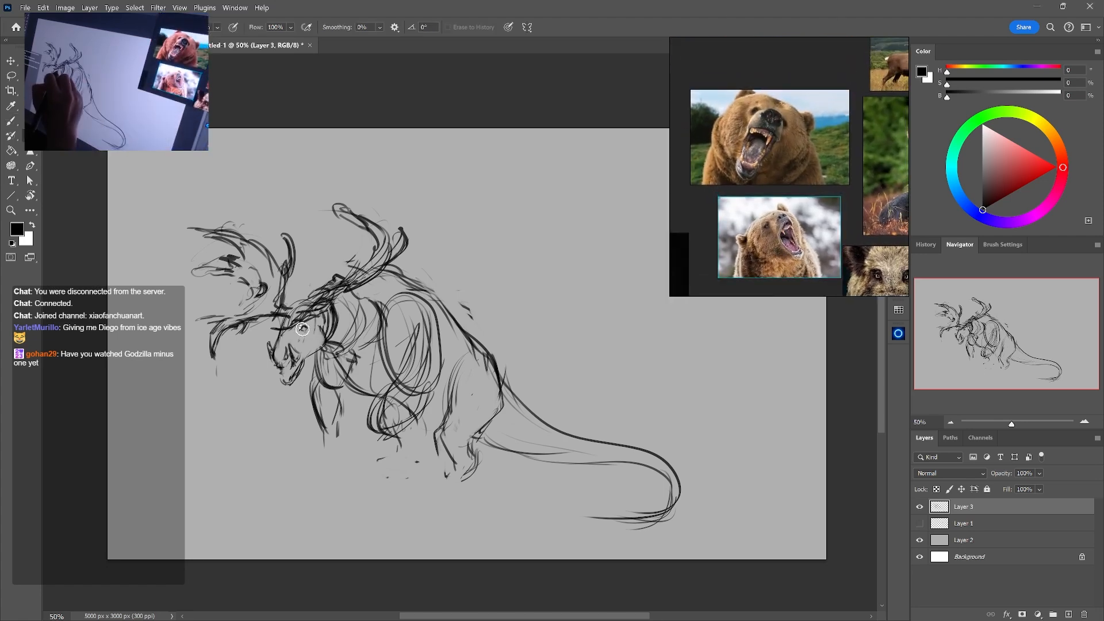
{"action": "key", "text": "b"}
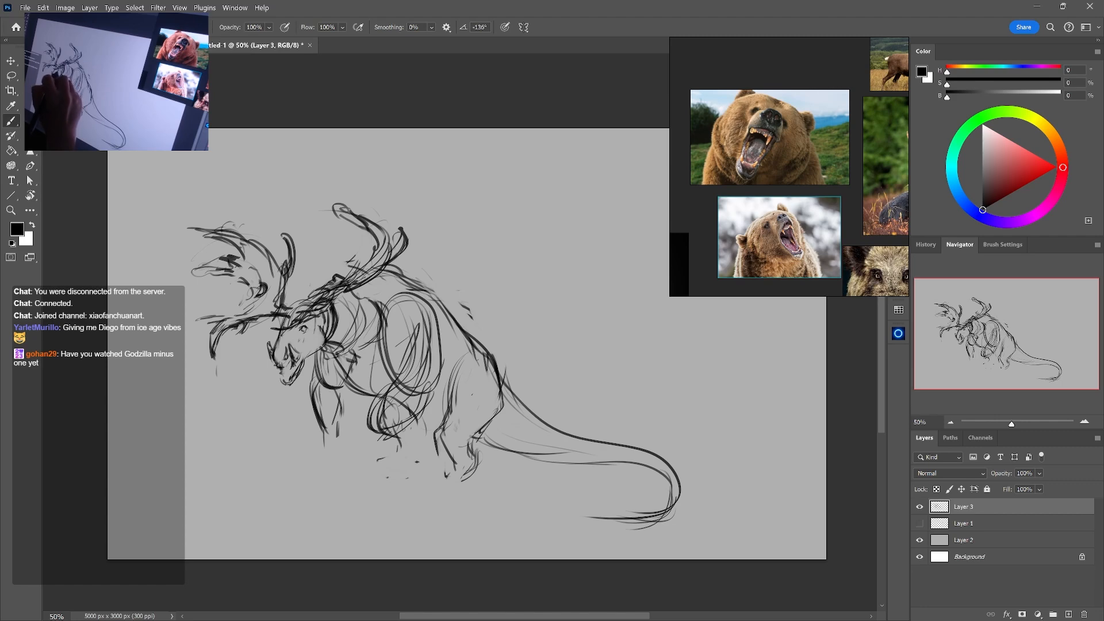
{"action": "left_click_drag", "start_coordinate": [321, 348], "coordinate": [295, 385]}
{"action": "key", "text": "e"}
{"action": "key", "text": "b"}
{"action": "mouse_move", "coordinate": [297, 383]}
{"action": "left_mouse_down"}
{"action": "mouse_move", "coordinate": [286, 379]}
{"action": "mouse_move", "coordinate": [294, 373]}
{"action": "left_mouse_up"}
{"action": "mouse_move", "coordinate": [310, 345]}
{"action": "left_mouse_down"}
{"action": "mouse_move", "coordinate": [298, 368]}
{"action": "mouse_move", "coordinate": [301, 349]}
{"action": "left_mouse_up"}
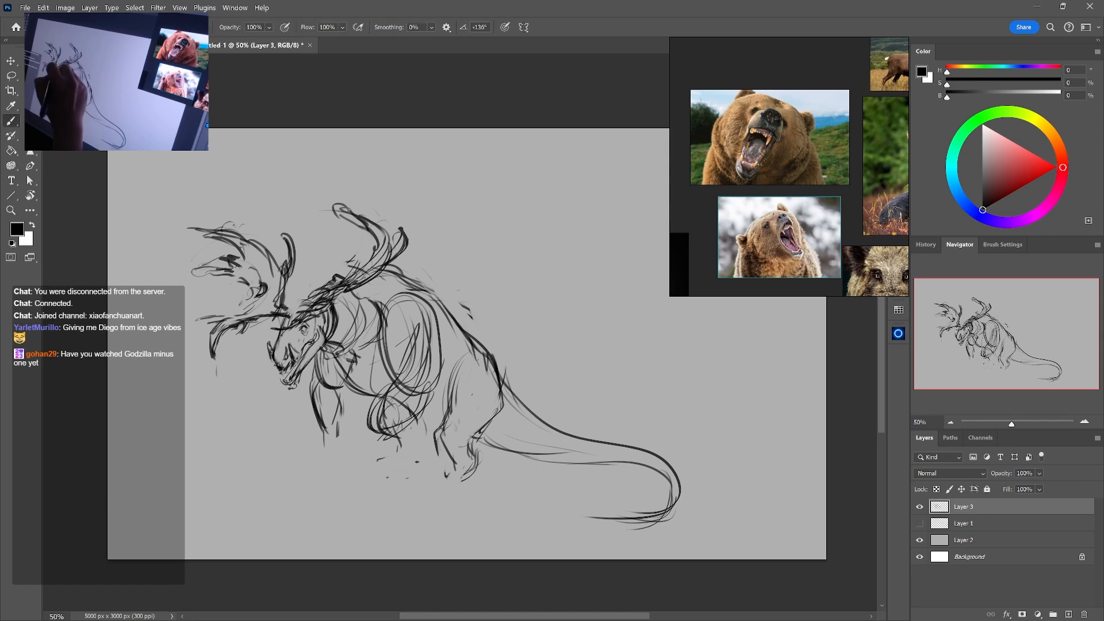
Bring the reindeer references into view and redraw the forehead between the antler bases
{"action": "left_click_drag", "start_coordinate": [842, 144], "coordinate": [721, 288]}
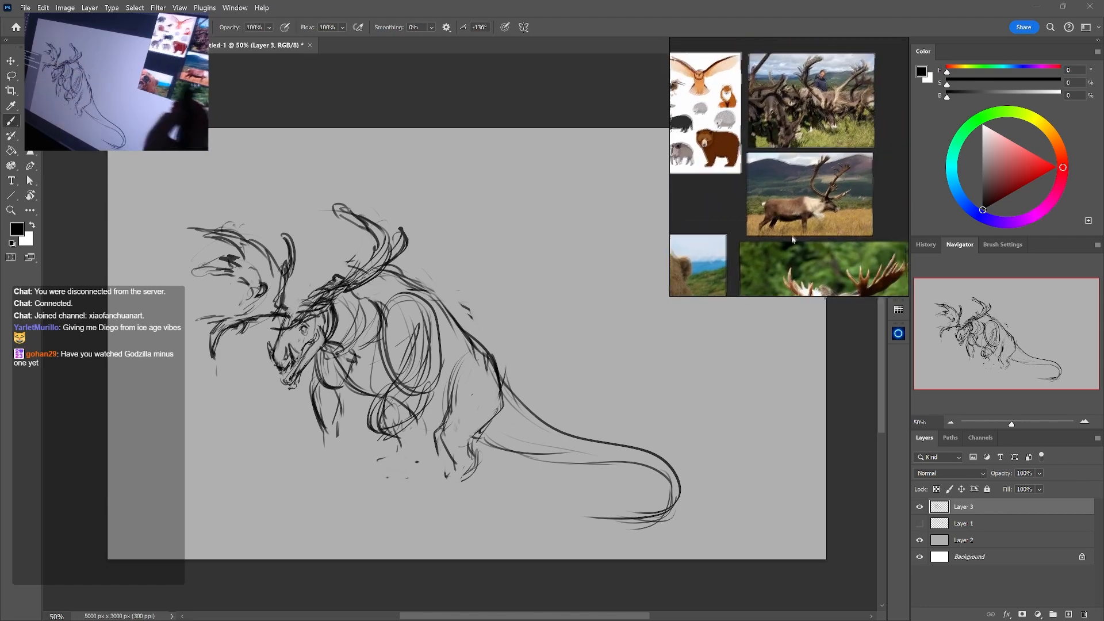
{"action": "left_click_drag", "start_coordinate": [861, 228], "coordinate": [799, 238]}
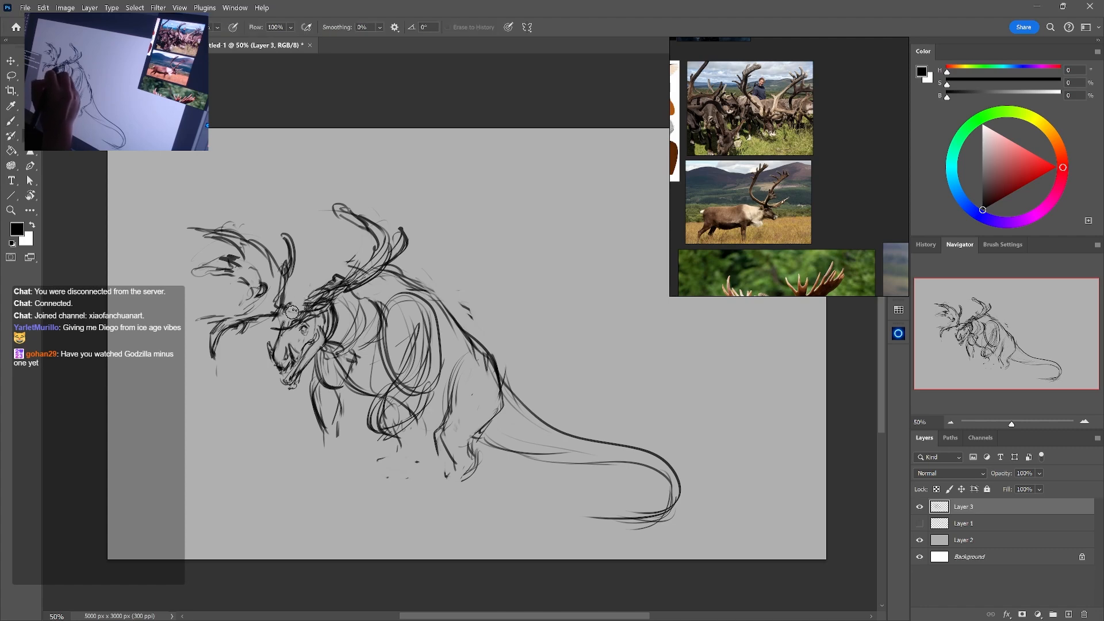
{"action": "mouse_move", "coordinate": [282, 306]}
{"action": "left_mouse_down"}
{"action": "mouse_move", "coordinate": [311, 300]}
{"action": "mouse_move", "coordinate": [316, 283]}
{"action": "mouse_move", "coordinate": [316, 295]}
{"action": "left_mouse_up"}
{"action": "key", "text": "e"}
{"action": "key", "text": "b"}
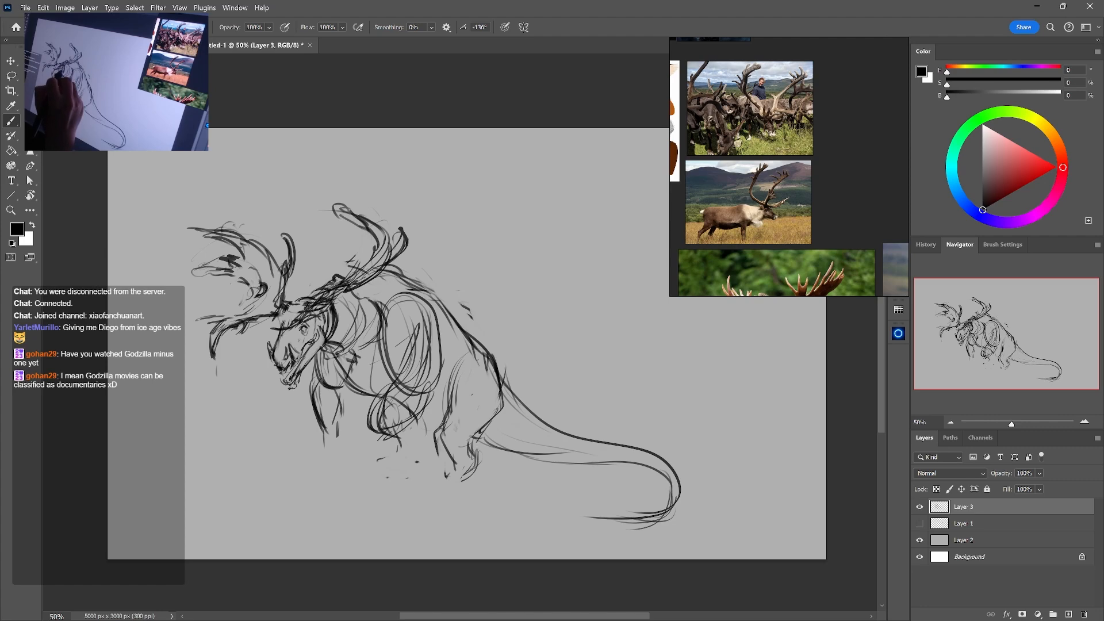
Sketch an ear behind the eye and add short brow strokes at the front of the forehead
{"action": "mouse_move", "coordinate": [323, 311]}
{"action": "left_mouse_down"}
{"action": "mouse_move", "coordinate": [322, 323]}
{"action": "mouse_move", "coordinate": [347, 322]}
{"action": "mouse_move", "coordinate": [335, 324]}
{"action": "left_mouse_up"}
{"action": "key", "text": "e"}
{"action": "key", "text": "b"}
{"action": "mouse_move", "coordinate": [337, 319]}
{"action": "left_mouse_down"}
{"action": "mouse_move", "coordinate": [325, 330]}
{"action": "mouse_move", "coordinate": [354, 324]}
{"action": "mouse_move", "coordinate": [327, 335]}
{"action": "mouse_move", "coordinate": [339, 332]}
{"action": "left_mouse_up"}
{"action": "key", "text": "e"}
{"action": "key", "text": "b"}
{"action": "mouse_move", "coordinate": [273, 328]}
{"action": "left_mouse_down"}
{"action": "mouse_move", "coordinate": [257, 326]}
{"action": "mouse_move", "coordinate": [283, 324]}
{"action": "left_mouse_up"}
{"action": "key", "text": "e"}
{"action": "key", "text": "b"}
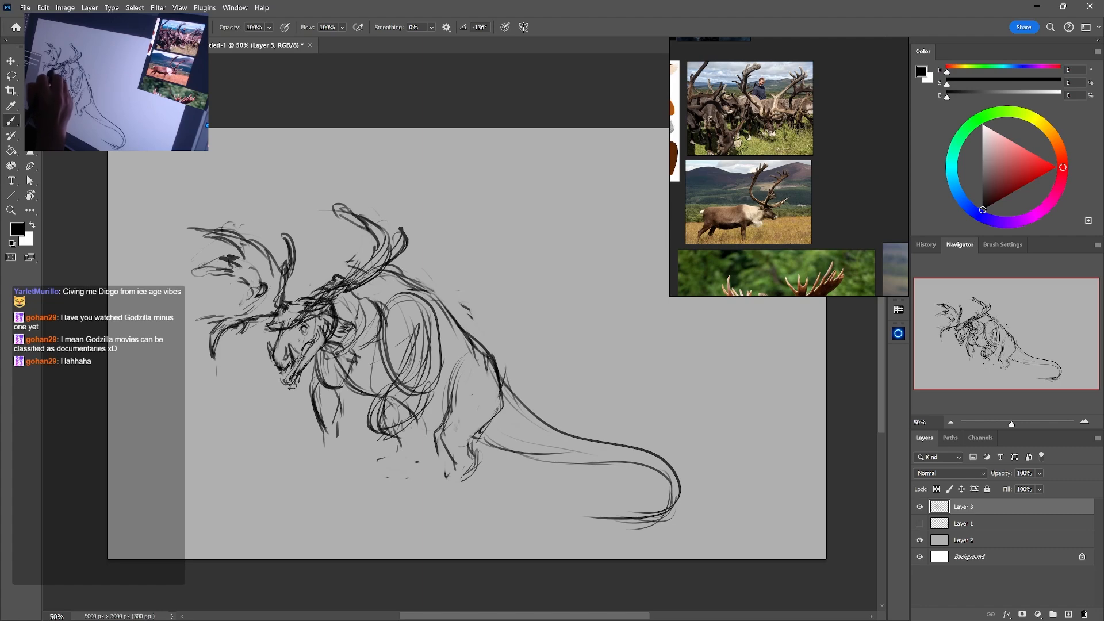
Bring the moose reference into view and redraw the ear as a pointed shape extending behind the head
{"action": "left_click_drag", "start_coordinate": [855, 239], "coordinate": [845, 187]}
{"action": "key", "text": "e"}
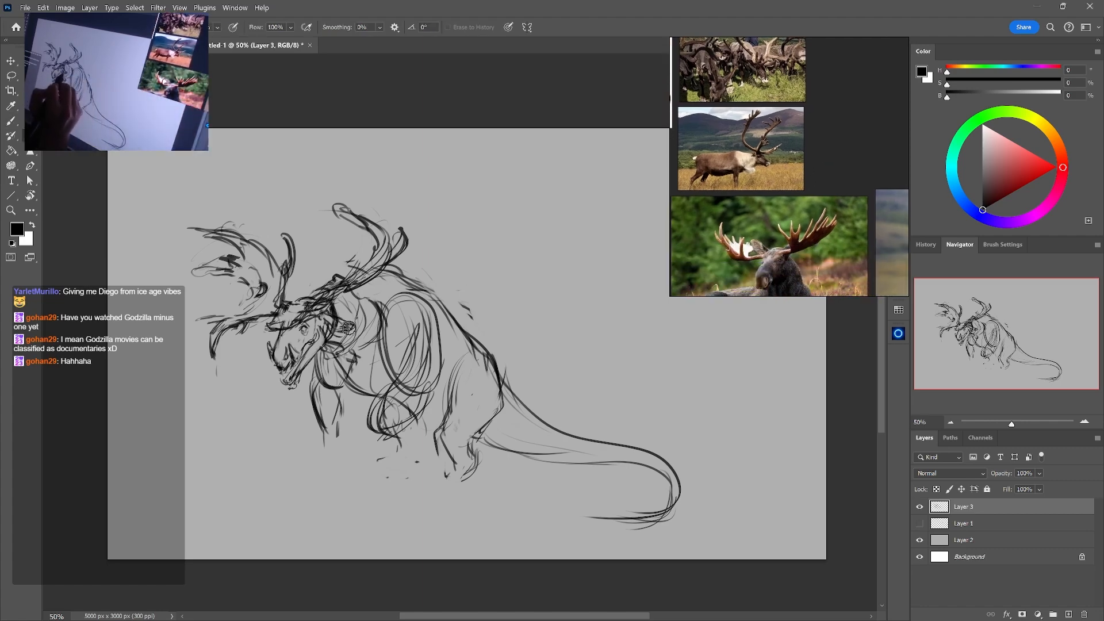
{"action": "key", "text": "b"}
{"action": "mouse_move", "coordinate": [352, 324]}
{"action": "left_mouse_down"}
{"action": "mouse_move", "coordinate": [340, 332]}
{"action": "mouse_move", "coordinate": [358, 311]}
{"action": "mouse_move", "coordinate": [331, 325]}
{"action": "left_mouse_up"}
{"action": "key", "text": "e"}
{"action": "key", "text": "b"}
{"action": "key", "text": "e"}
{"action": "mouse_move", "coordinate": [257, 318]}
{"action": "left_mouse_down"}
{"action": "mouse_move", "coordinate": [272, 337]}
{"action": "mouse_move", "coordinate": [287, 321]}
{"action": "left_mouse_up"}
{"action": "key", "text": "b"}
{"action": "key", "text": "e"}
{"action": "key", "text": "b"}
{"action": "left_click_drag", "start_coordinate": [357, 310], "coordinate": [336, 322]}
{"action": "left_click_drag", "start_coordinate": [341, 311], "coordinate": [357, 310]}
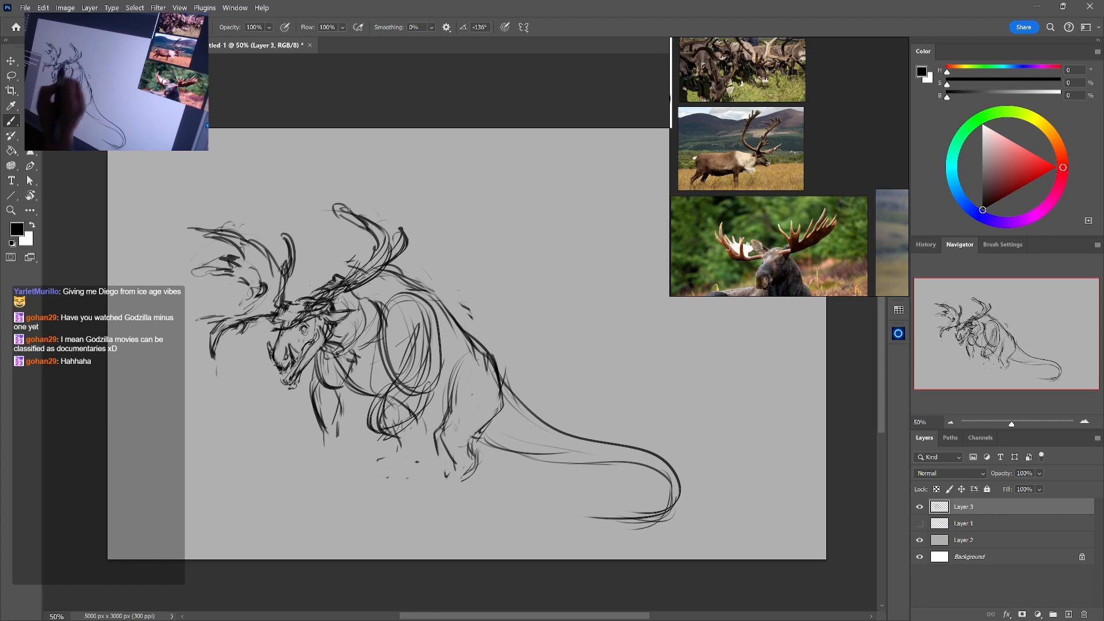
Refine the mouth and lower jaw by lightening the heavy lines and redrawing the muzzle's underside
{"action": "key", "text": "e"}
{"action": "key", "text": "b"}
{"action": "mouse_move", "coordinate": [307, 361]}
{"action": "left_mouse_down"}
{"action": "mouse_move", "coordinate": [290, 384]}
{"action": "mouse_move", "coordinate": [272, 374]}
{"action": "mouse_move", "coordinate": [282, 370]}
{"action": "mouse_move", "coordinate": [275, 377]}
{"action": "left_mouse_up"}
{"action": "key", "text": "e"}
{"action": "key", "text": "b"}
{"action": "key", "text": "e"}
{"action": "key", "text": "b"}
{"action": "key", "text": "e"}
{"action": "key", "text": "b"}
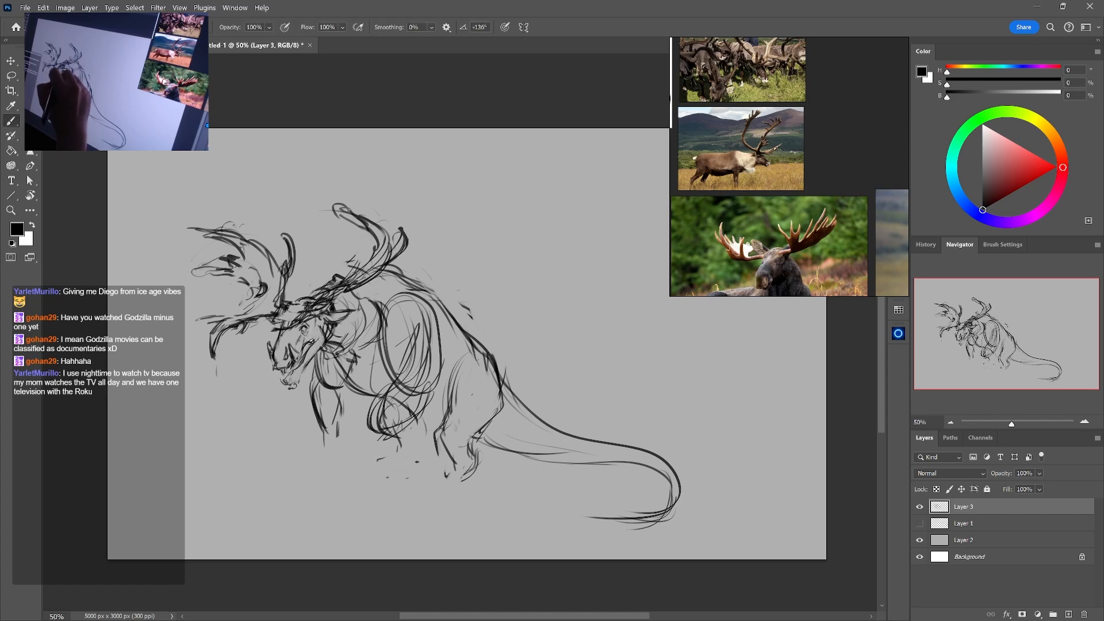
Refine the lines around the eye, cheek and ear with alternating brush and eraser strokes
{"action": "key", "text": "e"}
{"action": "left_click_drag", "start_coordinate": [326, 321], "coordinate": [318, 329]}
{"action": "key", "text": "b"}
{"action": "key", "text": "e"}
{"action": "key", "text": "b"}
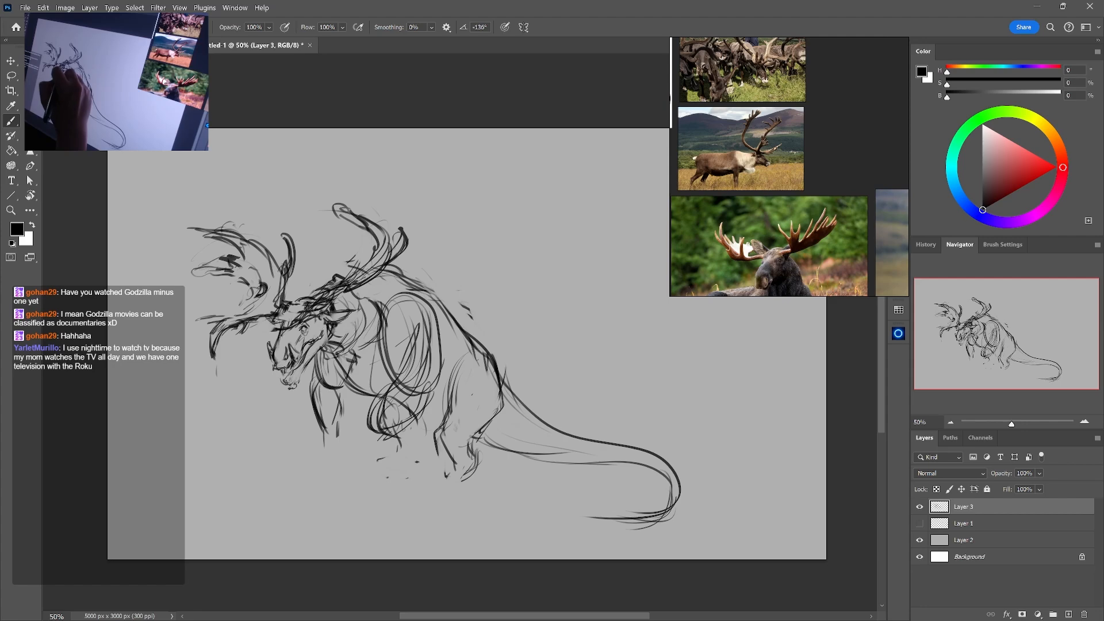
{"action": "key", "text": "e"}
{"action": "key", "text": "b"}
{"action": "key", "text": "e"}
{"action": "key", "text": "b"}
{"action": "key", "text": "e"}
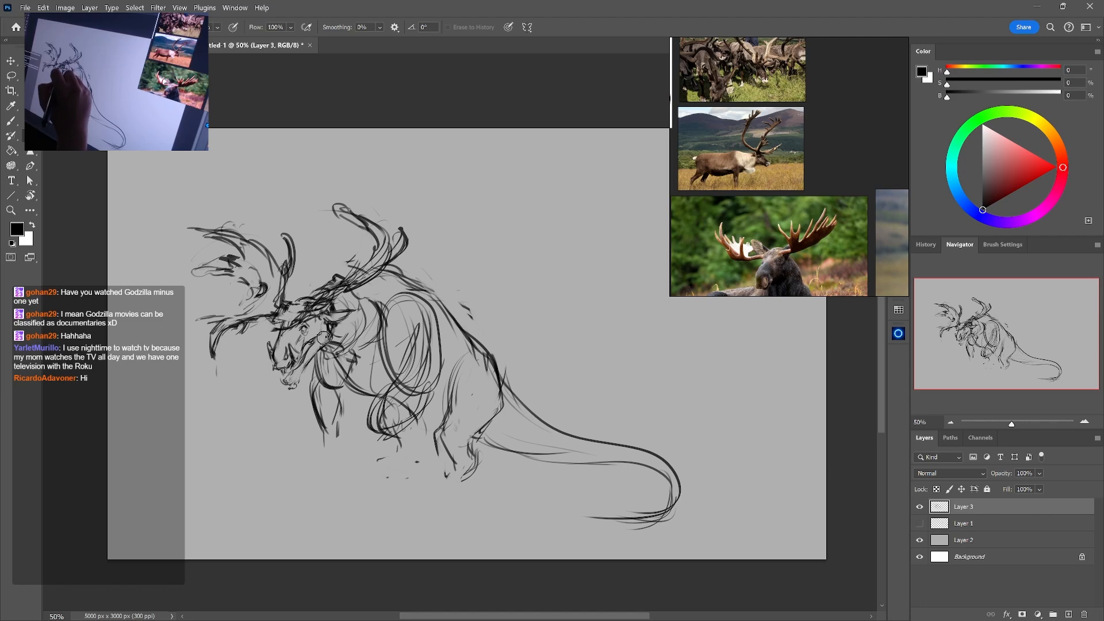
{"action": "key", "text": "b"}
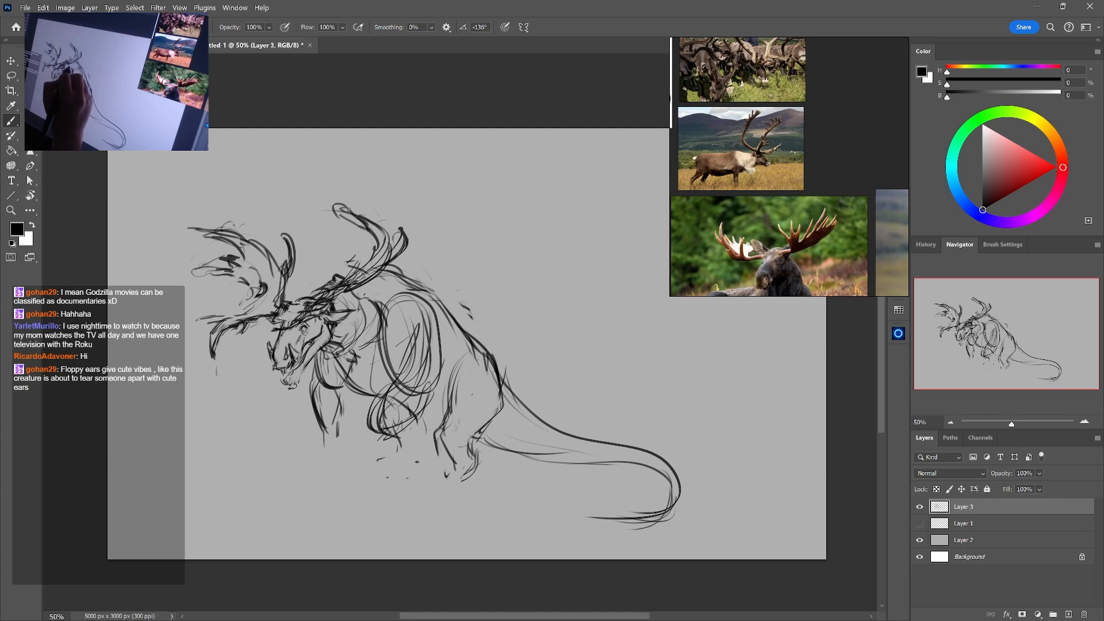
Darken the brow from the forehead to the ear and touch up the eye beneath it
{"action": "key", "text": "e"}
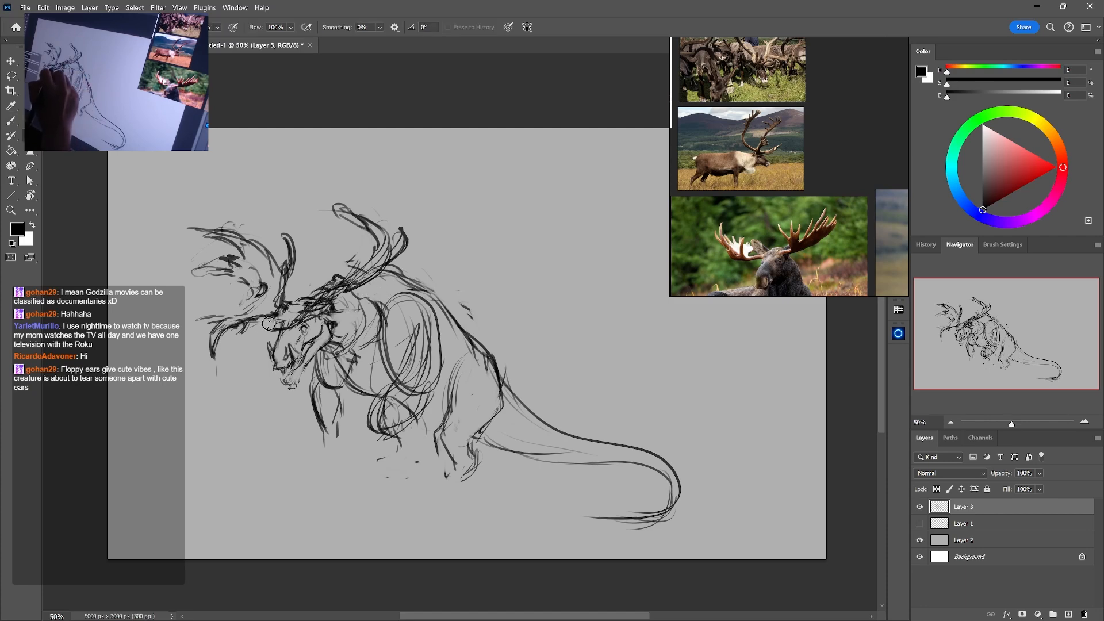
{"action": "key", "text": "b"}
{"action": "mouse_move", "coordinate": [287, 308]}
{"action": "left_mouse_down"}
{"action": "mouse_move", "coordinate": [284, 322]}
{"action": "mouse_move", "coordinate": [350, 299]}
{"action": "mouse_move", "coordinate": [333, 314]}
{"action": "left_mouse_up"}
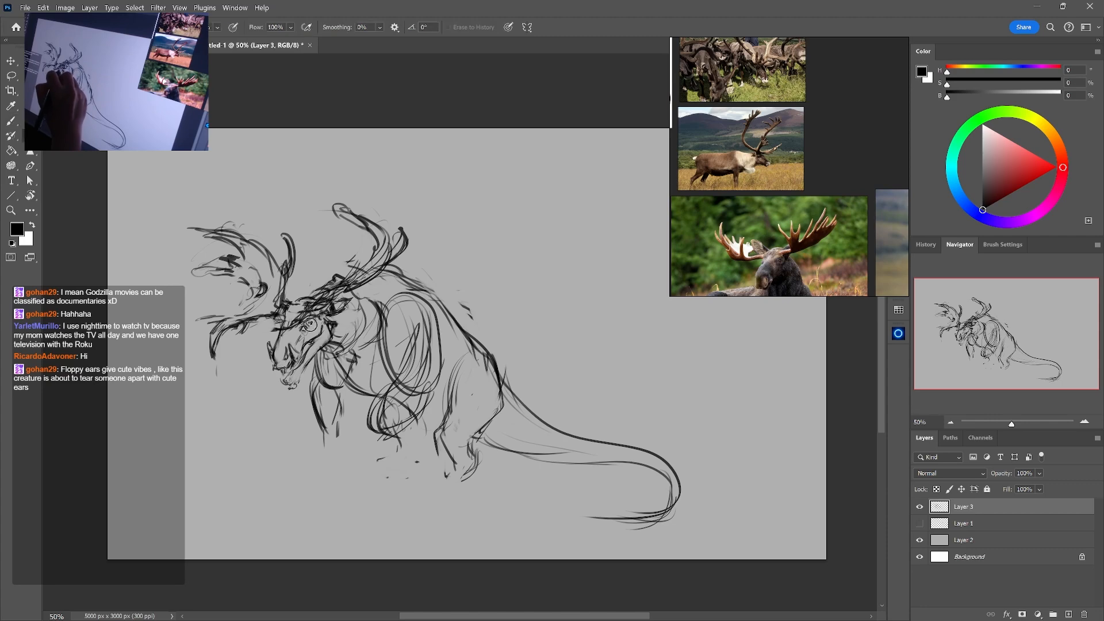
{"action": "left_click_drag", "start_coordinate": [306, 324], "coordinate": [300, 336]}
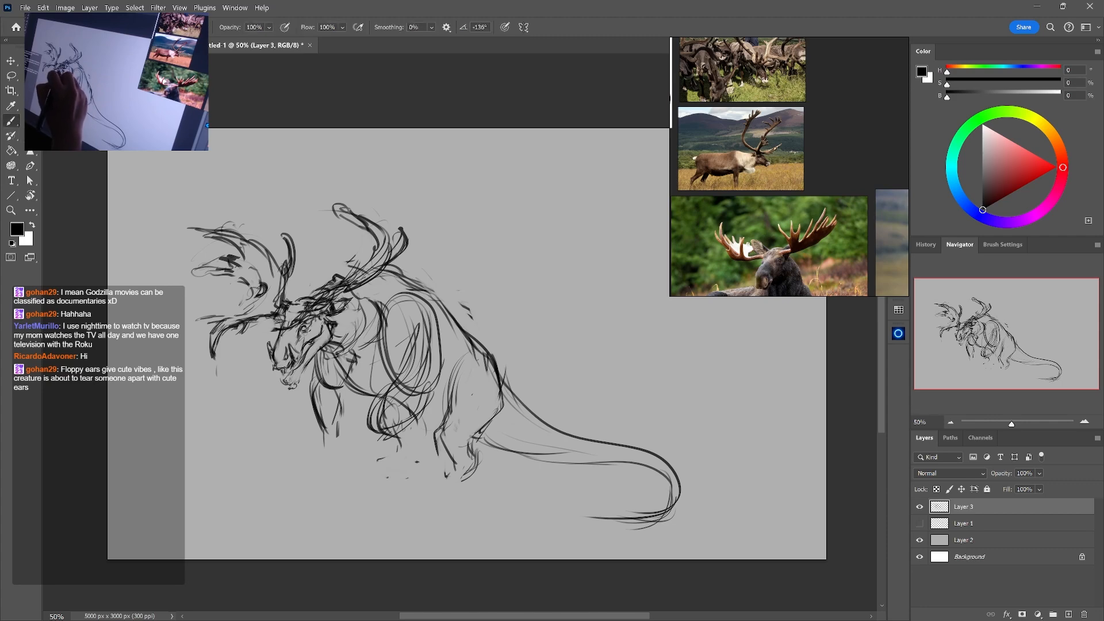
Soften the line beside the eye and rework the muzzle and chin contours
{"action": "key", "text": "e"}
{"action": "left_click_drag", "start_coordinate": [311, 325], "coordinate": [316, 335]}
{"action": "key", "text": "b"}
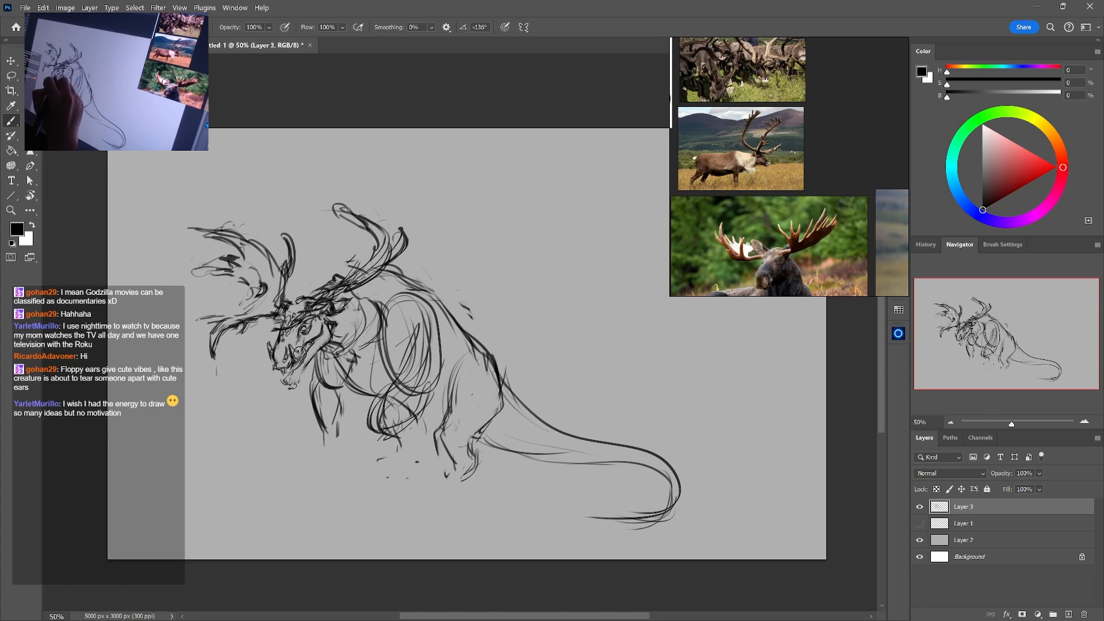
{"action": "left_click_drag", "start_coordinate": [292, 349], "coordinate": [304, 359]}
{"action": "mouse_move", "coordinate": [291, 353]}
{"action": "left_mouse_down"}
{"action": "mouse_move", "coordinate": [299, 363]}
{"action": "mouse_move", "coordinate": [286, 393]}
{"action": "left_mouse_up"}
{"action": "key", "text": "e"}
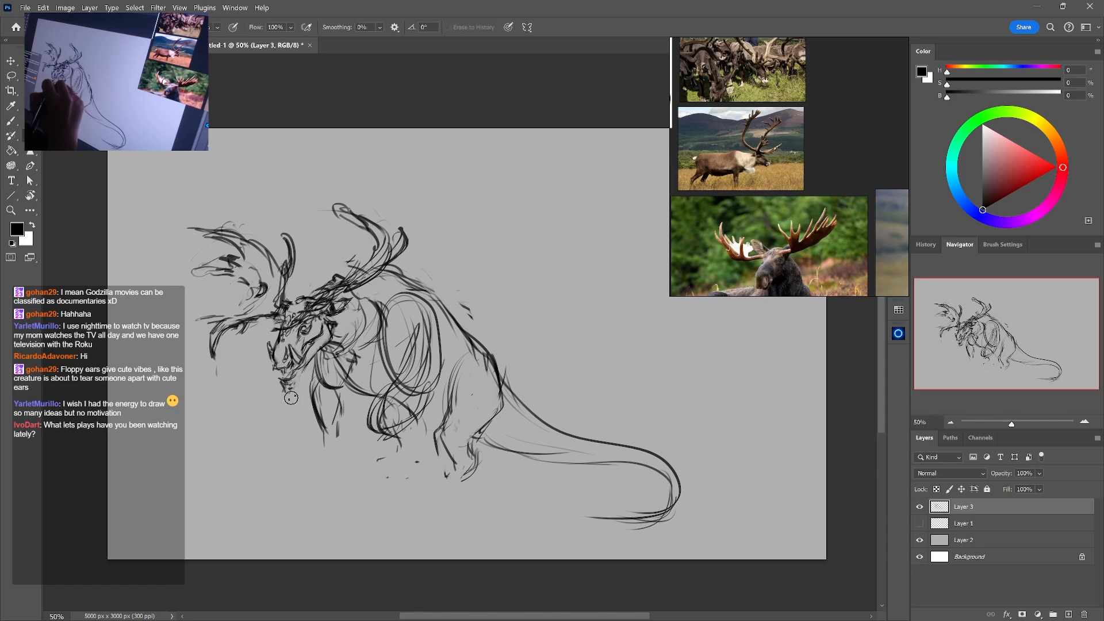
{"action": "key", "text": "b"}
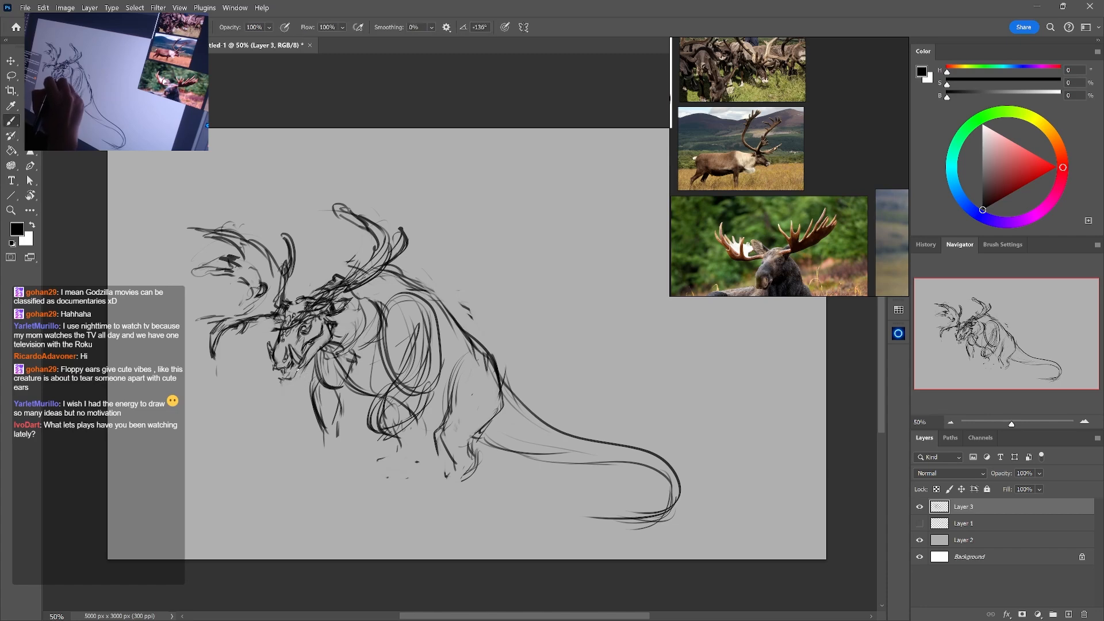
{"action": "mouse_move", "coordinate": [283, 379]}
{"action": "left_mouse_down"}
{"action": "mouse_move", "coordinate": [303, 377]}
{"action": "mouse_move", "coordinate": [293, 358]}
{"action": "left_mouse_up"}
Refine the mouth with alternating brush and eraser strokes, adding thin wispy hairs beneath the chin
{"action": "key", "text": "e"}
{"action": "key", "text": "b"}
{"action": "key", "text": "e"}
{"action": "key", "text": "b"}
{"action": "key", "text": "e"}
{"action": "key", "text": "b"}
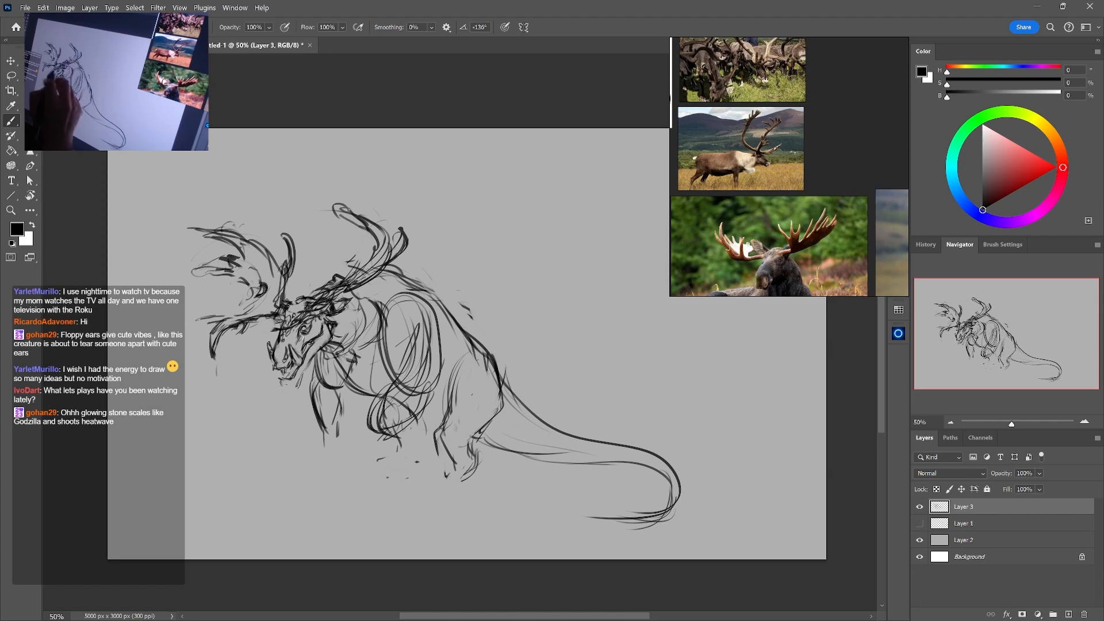
{"action": "key", "text": "e"}
{"action": "key", "text": "b"}
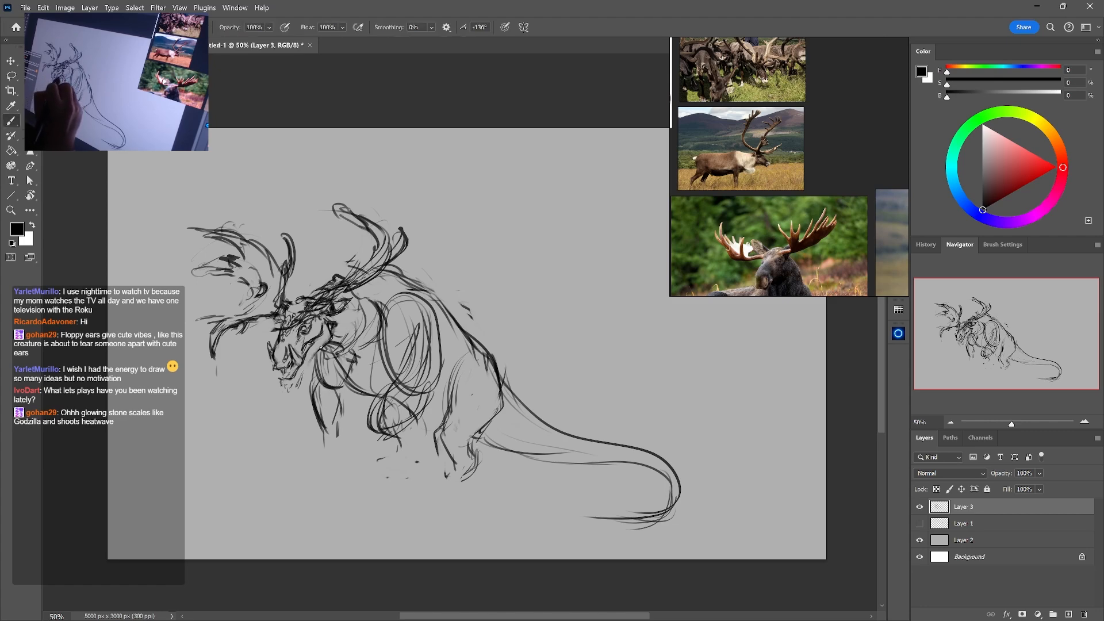
{"action": "key", "text": "e"}
{"action": "key", "text": "b"}
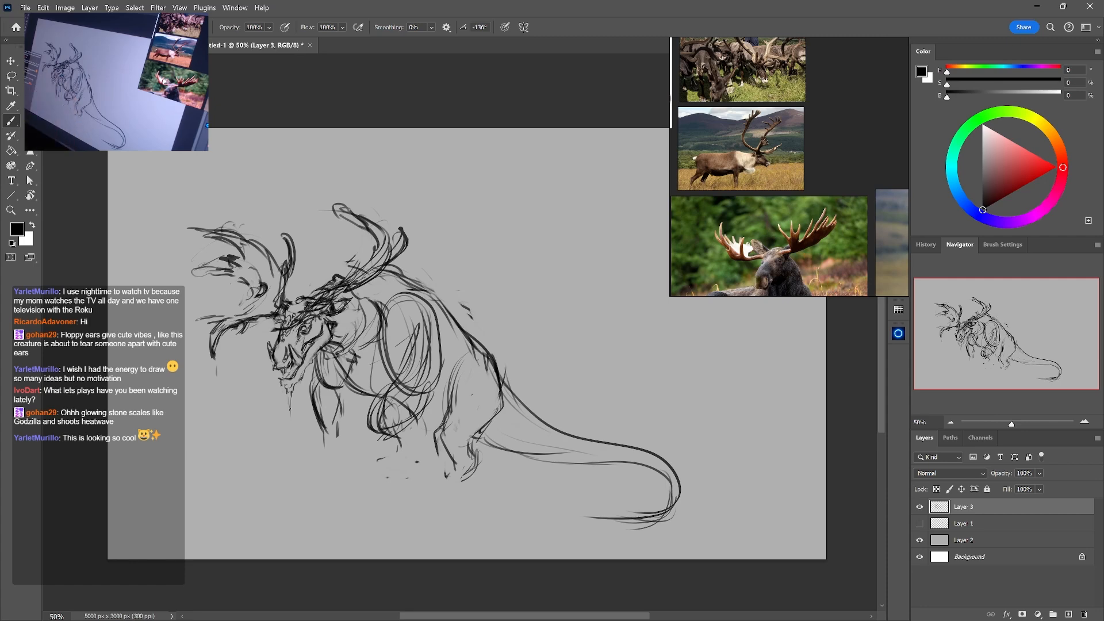
Touch up the cheek below the ear with short brush and eraser strokes
{"action": "left_click_drag", "start_coordinate": [354, 275], "coordinate": [366, 287]}
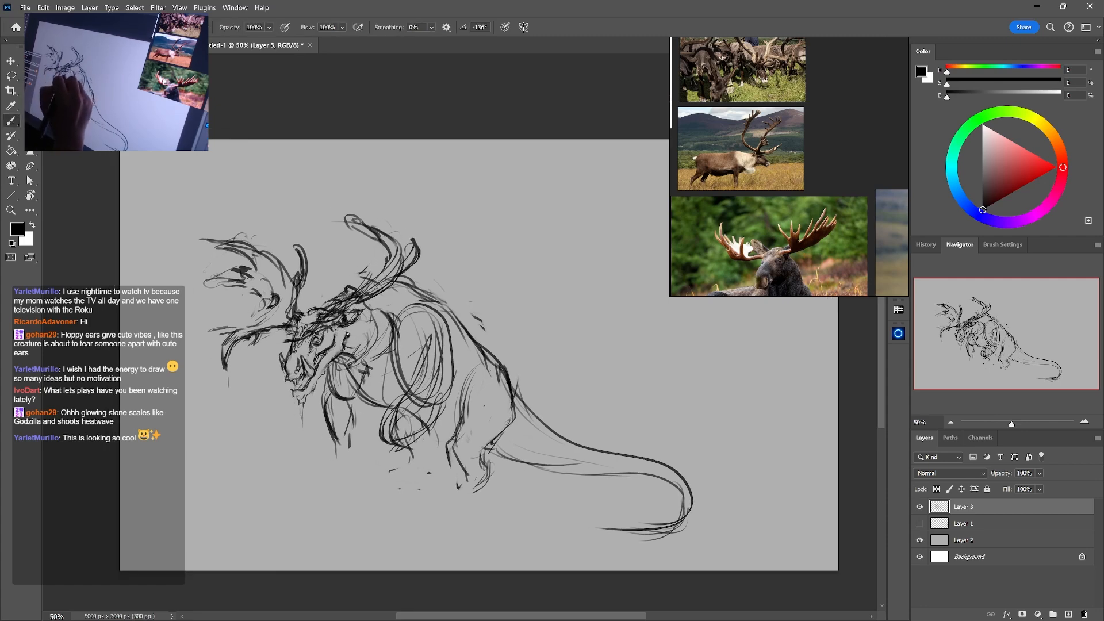
{"action": "left_click_drag", "start_coordinate": [342, 332], "coordinate": [351, 345]}
{"action": "key", "text": "e"}
{"action": "key", "text": "b"}
{"action": "key", "text": "e"}
Clean up and redraw the brow and the antler base above it with alternating eraser and brush strokes
{"action": "mouse_move", "coordinate": [348, 291]}
{"action": "left_mouse_down"}
{"action": "mouse_move", "coordinate": [305, 313]}
{"action": "mouse_move", "coordinate": [326, 301]}
{"action": "left_mouse_up"}
{"action": "key", "text": "b"}
{"action": "key", "text": "e"}
{"action": "key", "text": "b"}
{"action": "key", "text": "e"}
{"action": "key", "text": "b"}
{"action": "left_click_drag", "start_coordinate": [340, 284], "coordinate": [329, 295]}
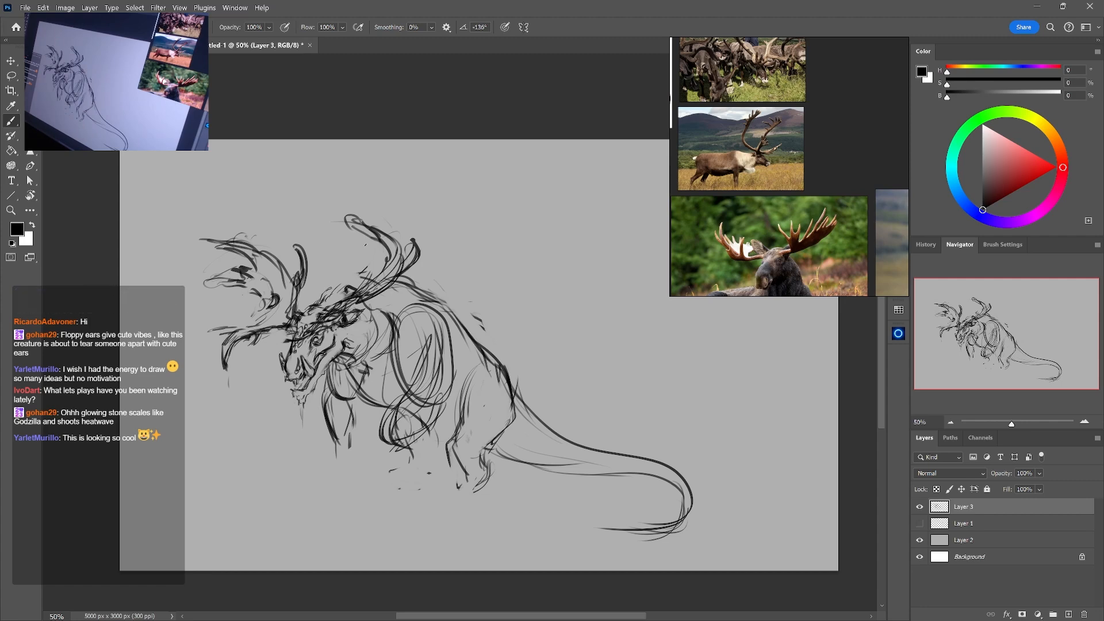
{"action": "key", "text": "e"}
{"action": "key", "text": "b"}
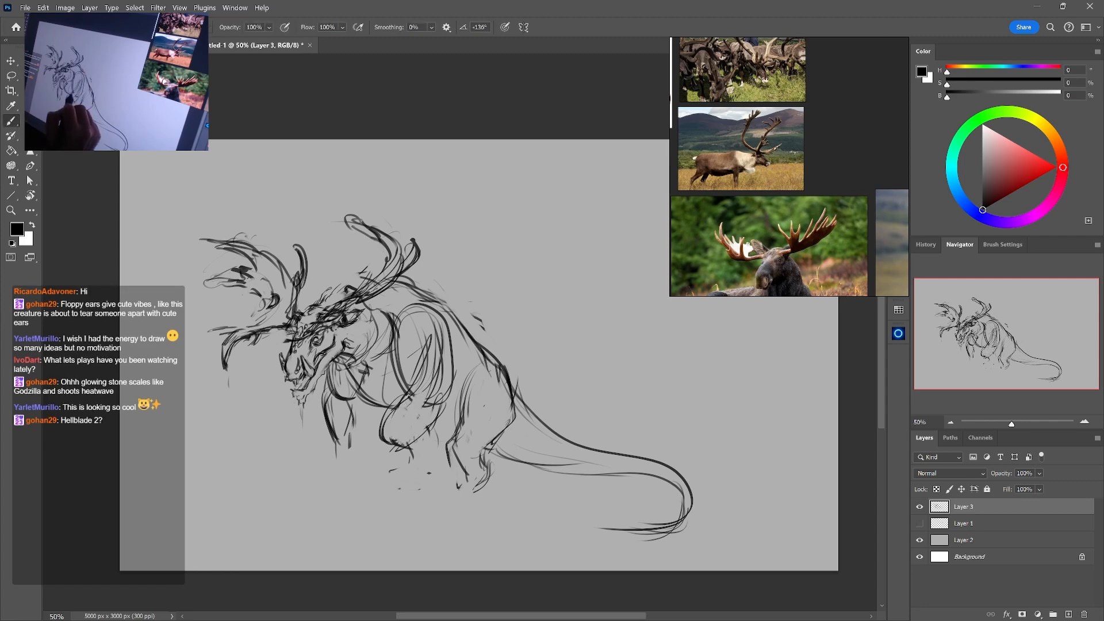
Redraw the contours of the near front leg down to the foot
{"action": "left_click_drag", "start_coordinate": [407, 388], "coordinate": [384, 431]}
{"action": "left_click_drag", "start_coordinate": [397, 409], "coordinate": [377, 453]}
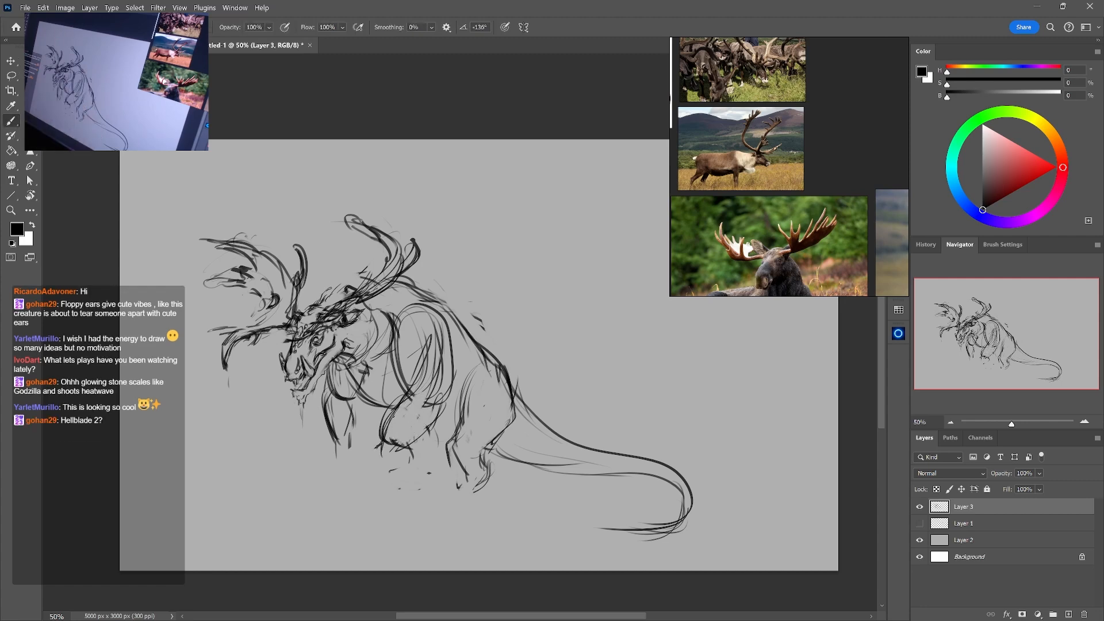
{"action": "key", "text": "e"}
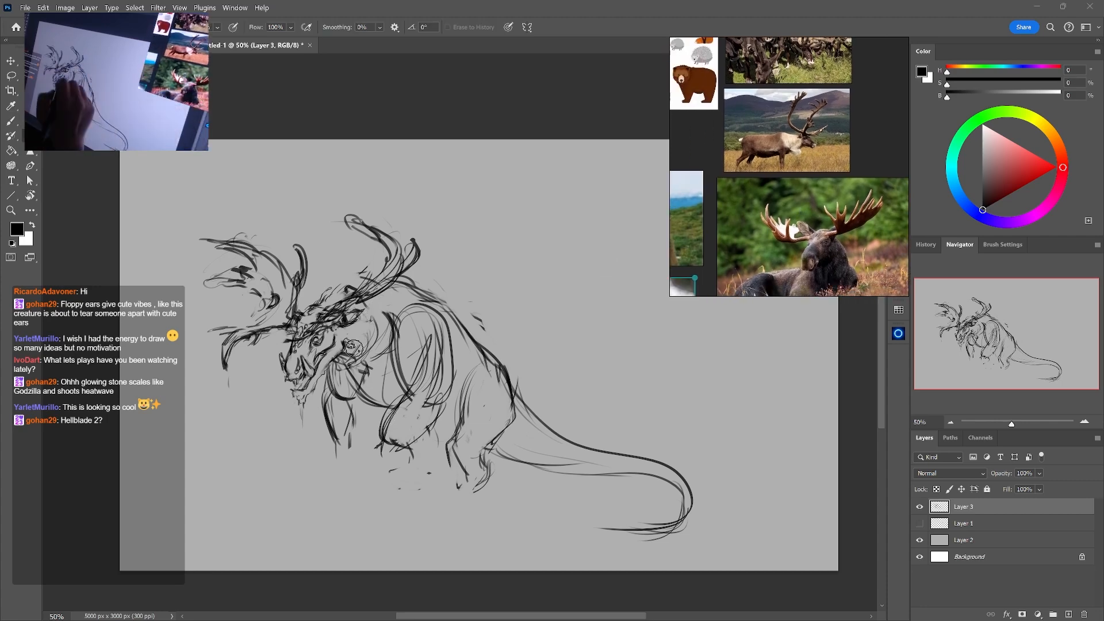
{"action": "key", "text": "b"}
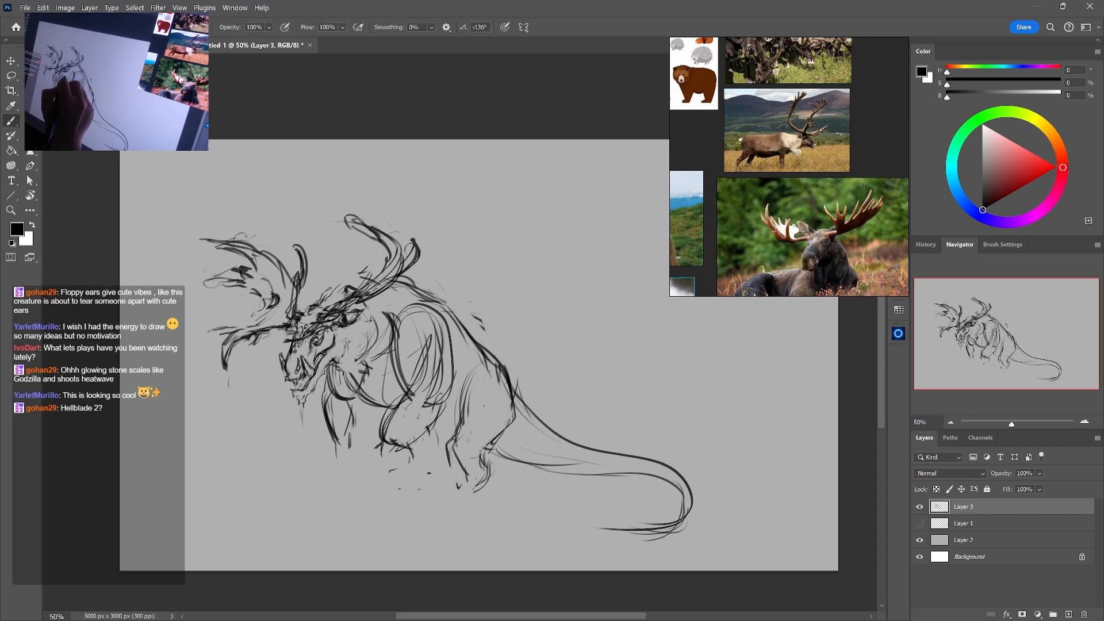
Add a fur stroke behind the cheek and refine the jaw and muzzle edges with brush and eraser
{"action": "left_click_drag", "start_coordinate": [348, 334], "coordinate": [353, 355]}
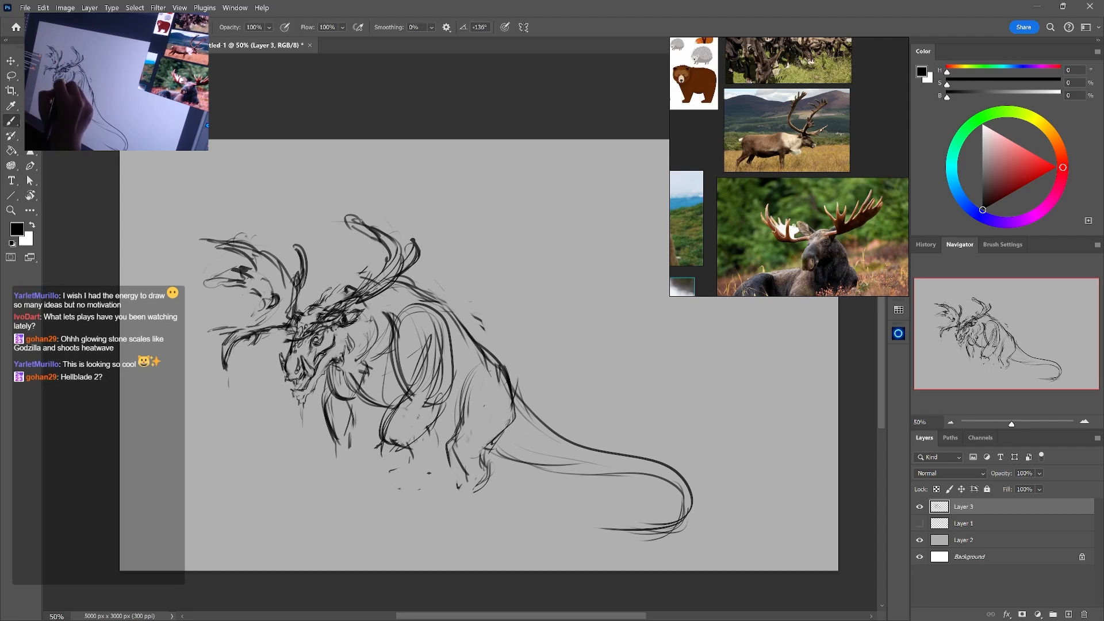
{"action": "key", "text": "e"}
{"action": "left_click_drag", "start_coordinate": [311, 374], "coordinate": [311, 380]}
{"action": "key", "text": "b"}
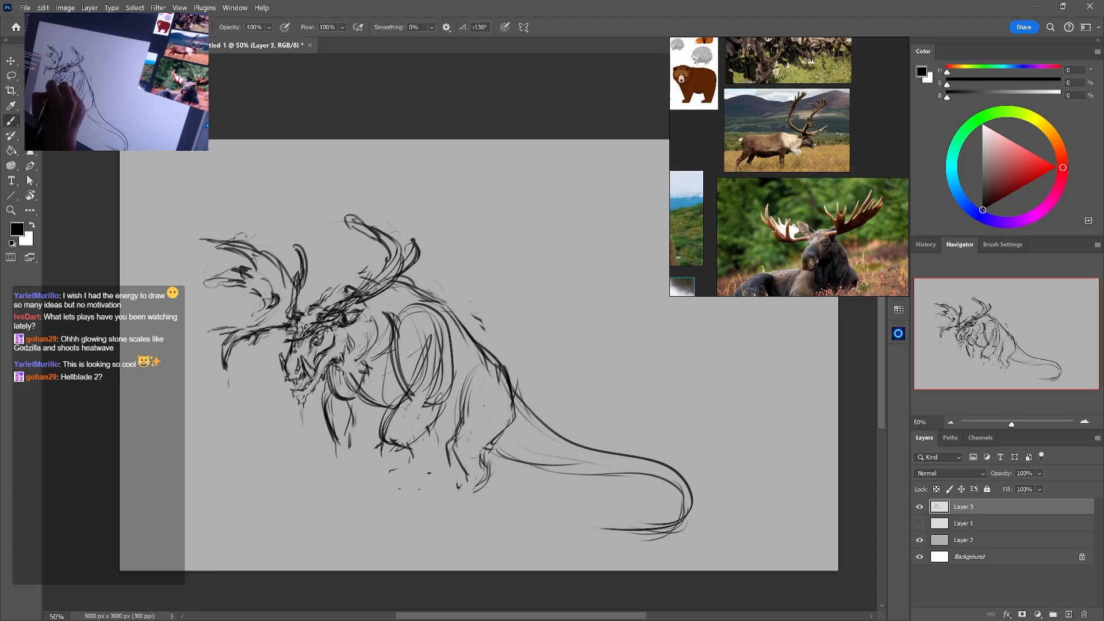
{"action": "key", "text": "e"}
{"action": "left_click_drag", "start_coordinate": [292, 381], "coordinate": [300, 385]}
{"action": "key", "text": "b"}
Rework the forehead edge and add short spiky strokes on top of the head between the antlers
{"action": "key", "text": "e"}
{"action": "left_click_drag", "start_coordinate": [318, 301], "coordinate": [306, 311]}
{"action": "key", "text": "b"}
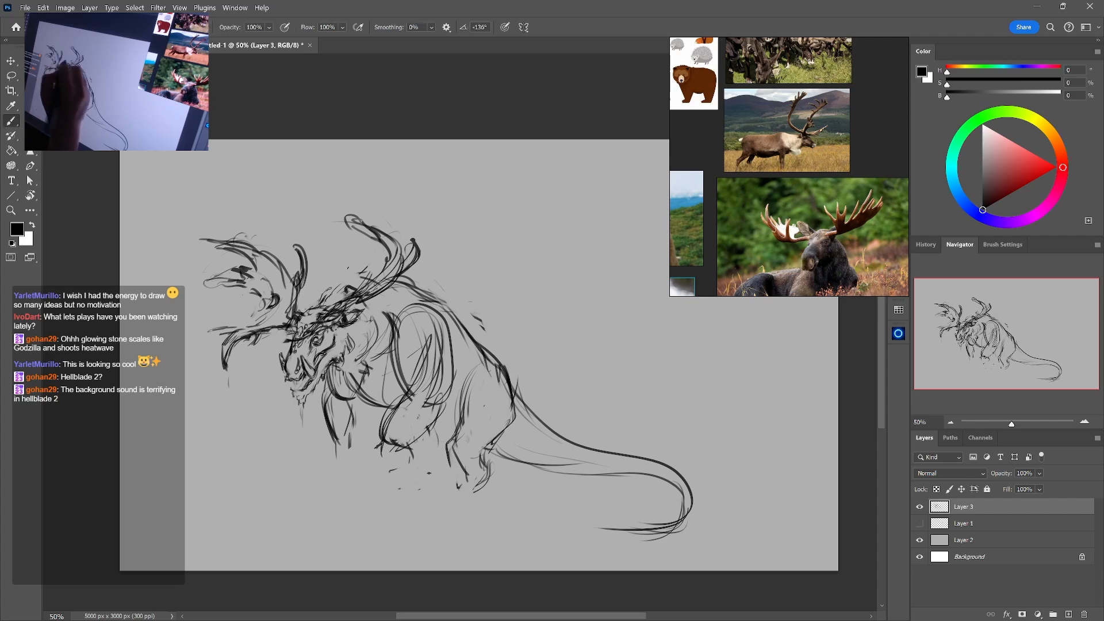
{"action": "key", "text": "e"}
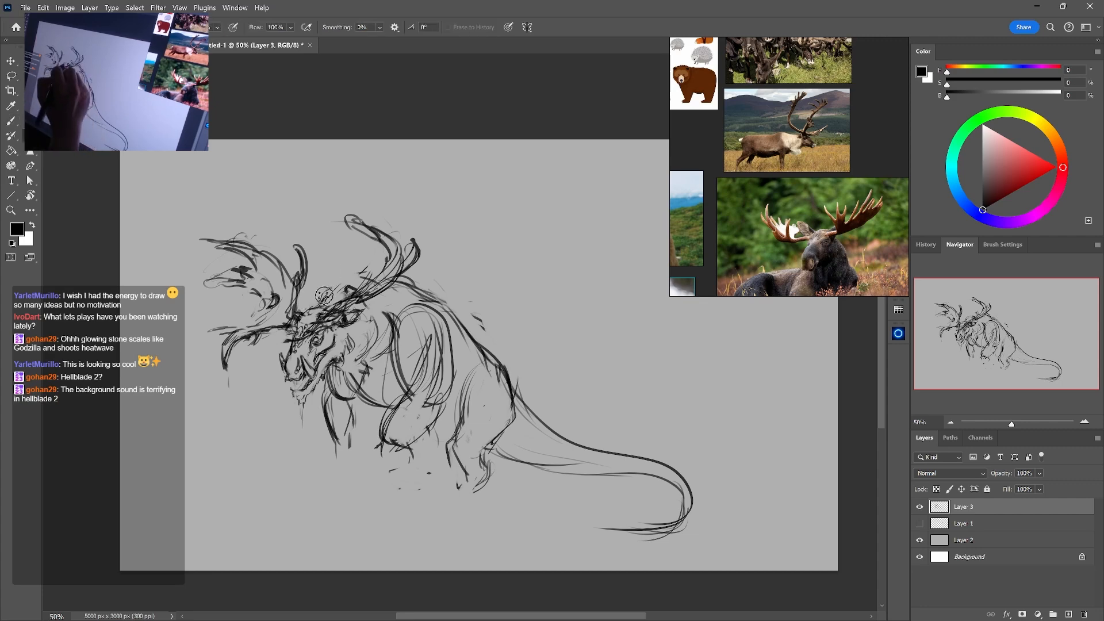
{"action": "key", "text": "b"}
{"action": "left_click_drag", "start_coordinate": [336, 288], "coordinate": [318, 308]}
{"action": "key", "text": "e"}
{"action": "key", "text": "b"}
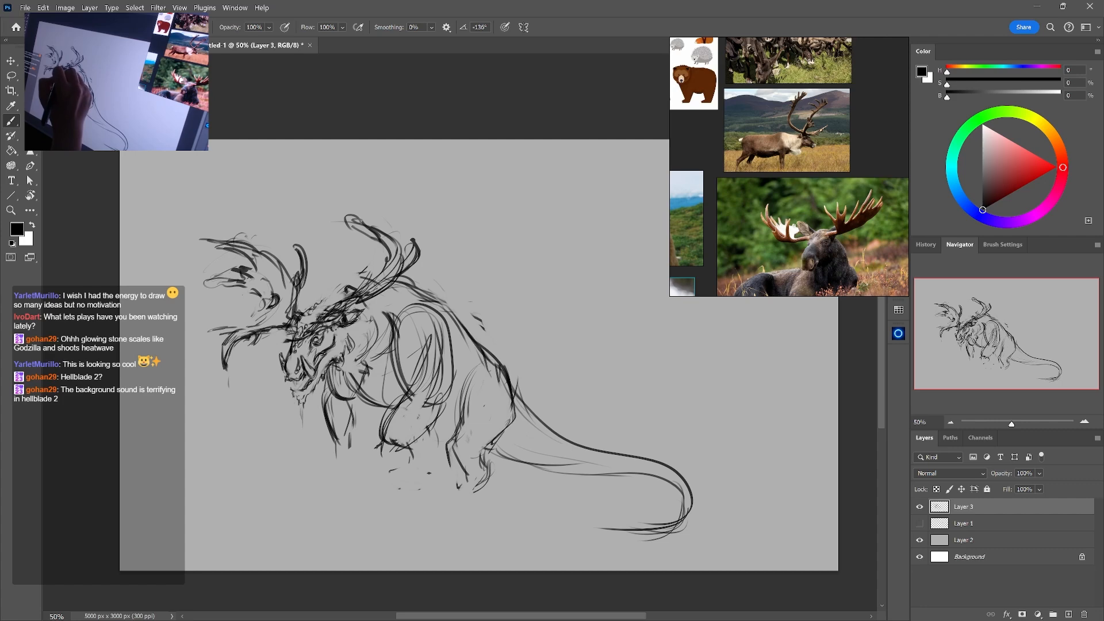
{"action": "left_click_drag", "start_coordinate": [338, 268], "coordinate": [320, 299]}
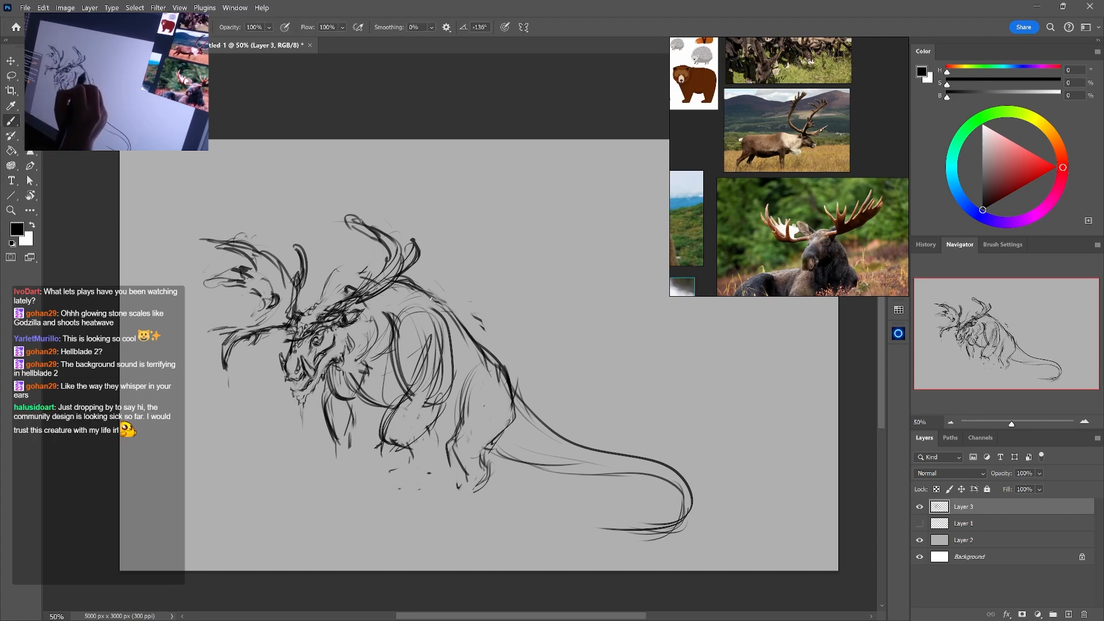
Add a contour stroke over the shoulder and lighten the overlapping construction lines there
{"action": "left_click_drag", "start_coordinate": [431, 300], "coordinate": [443, 344]}
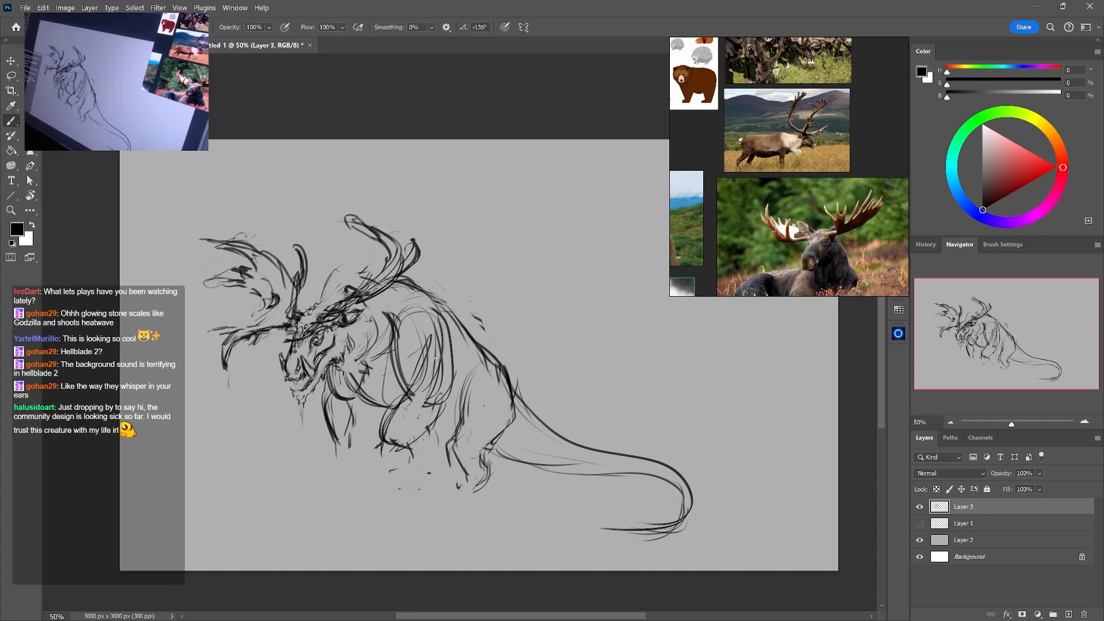
{"action": "left_click_drag", "start_coordinate": [514, 287], "coordinate": [505, 292]}
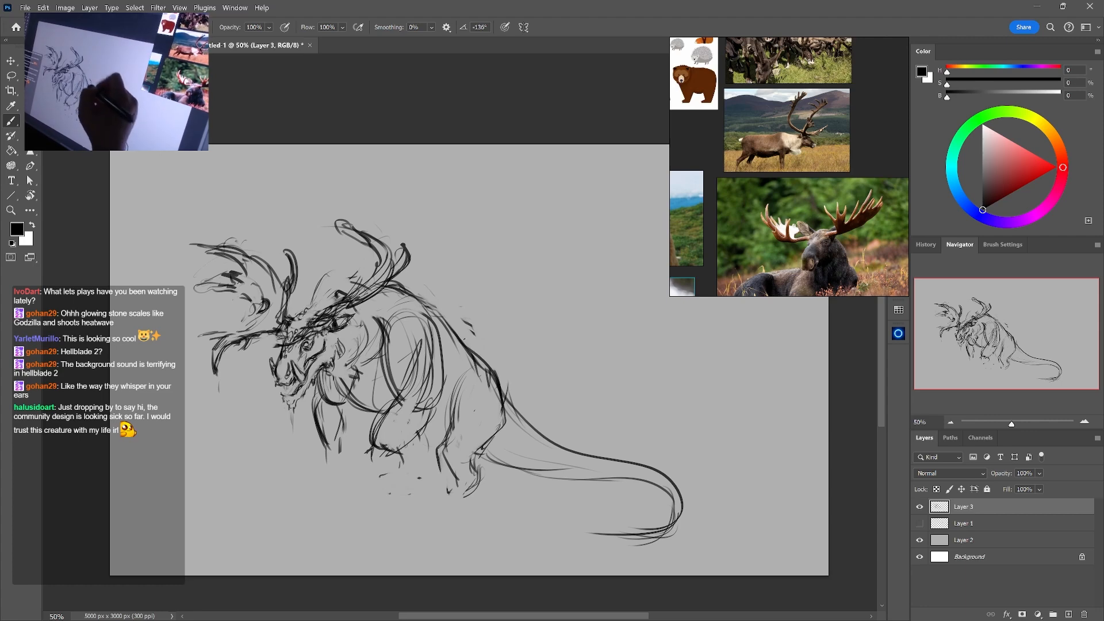
{"action": "key", "text": "e"}
{"action": "left_click_drag", "start_coordinate": [432, 369], "coordinate": [428, 326]}
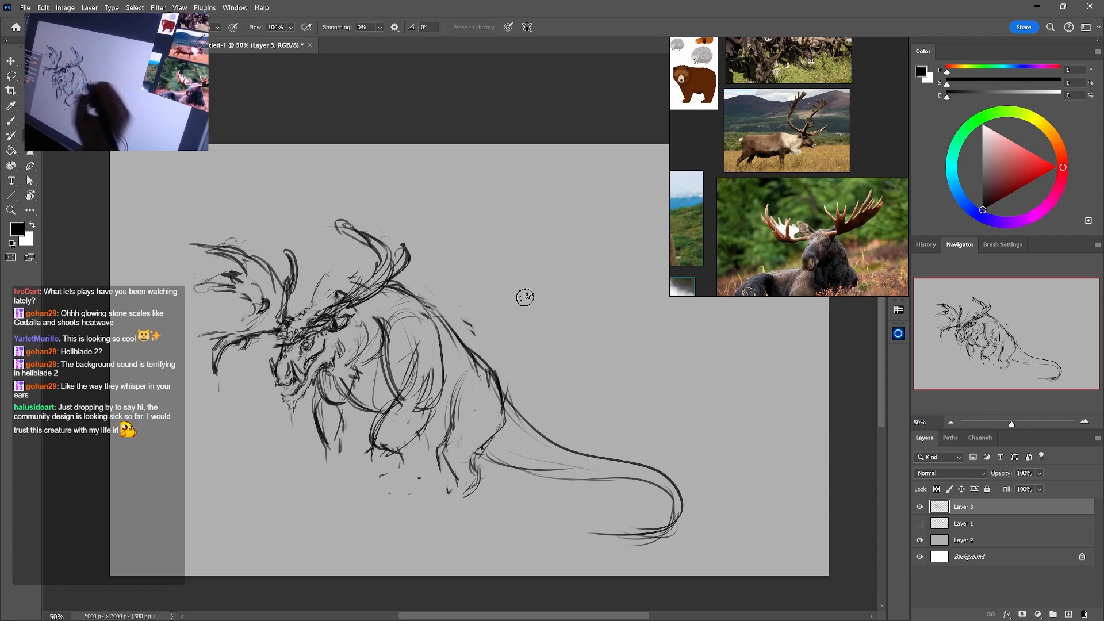
Shift the animal references and draw a crest of tall upright spikes on the head between the antlers
{"action": "left_click_drag", "start_coordinate": [784, 234], "coordinate": [842, 202]}
{"action": "key", "text": "b"}
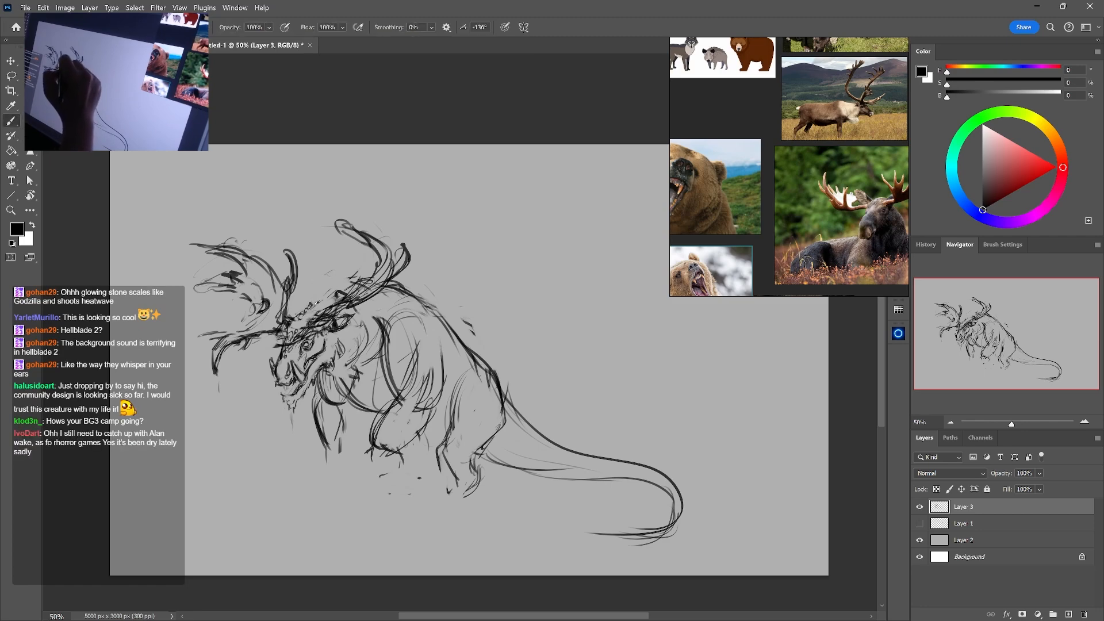
{"action": "key", "text": "e"}
{"action": "left_click_drag", "start_coordinate": [317, 301], "coordinate": [311, 311]}
{"action": "key", "text": "b"}
{"action": "left_click_drag", "start_coordinate": [321, 271], "coordinate": [323, 296]}
{"action": "left_click_drag", "start_coordinate": [344, 254], "coordinate": [325, 295]}
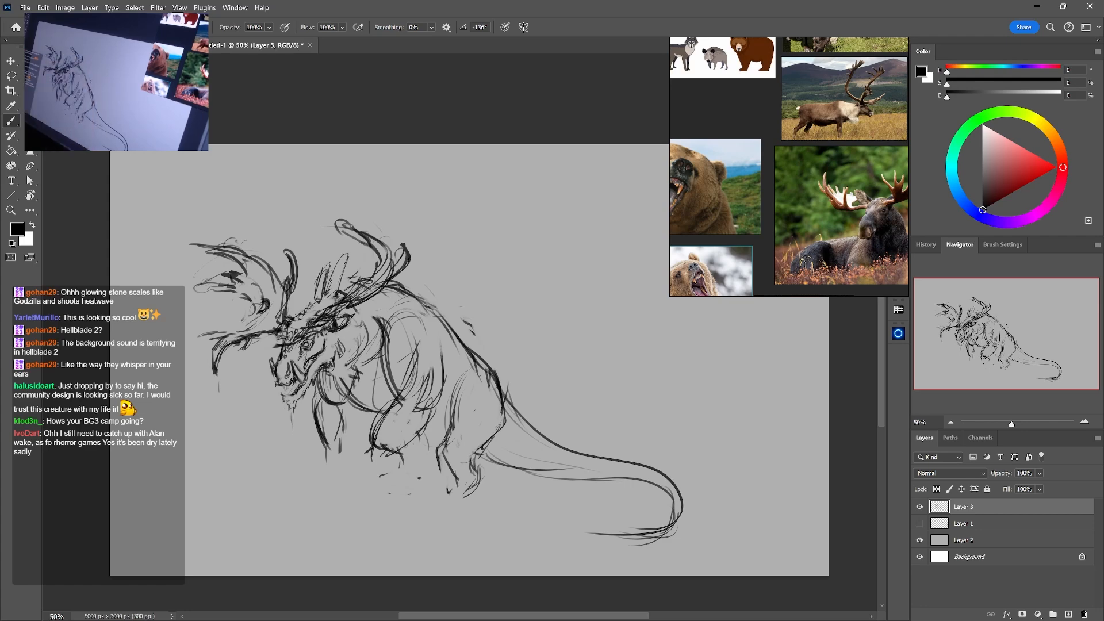
{"action": "left_click_drag", "start_coordinate": [342, 256], "coordinate": [327, 297]}
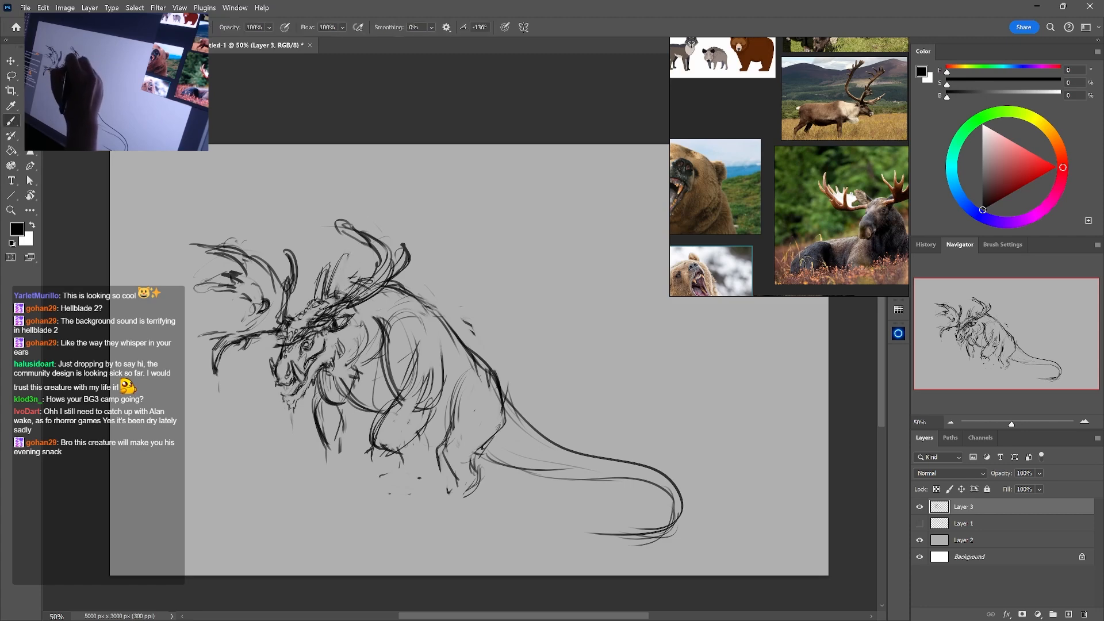
{"action": "left_click_drag", "start_coordinate": [340, 268], "coordinate": [336, 292]}
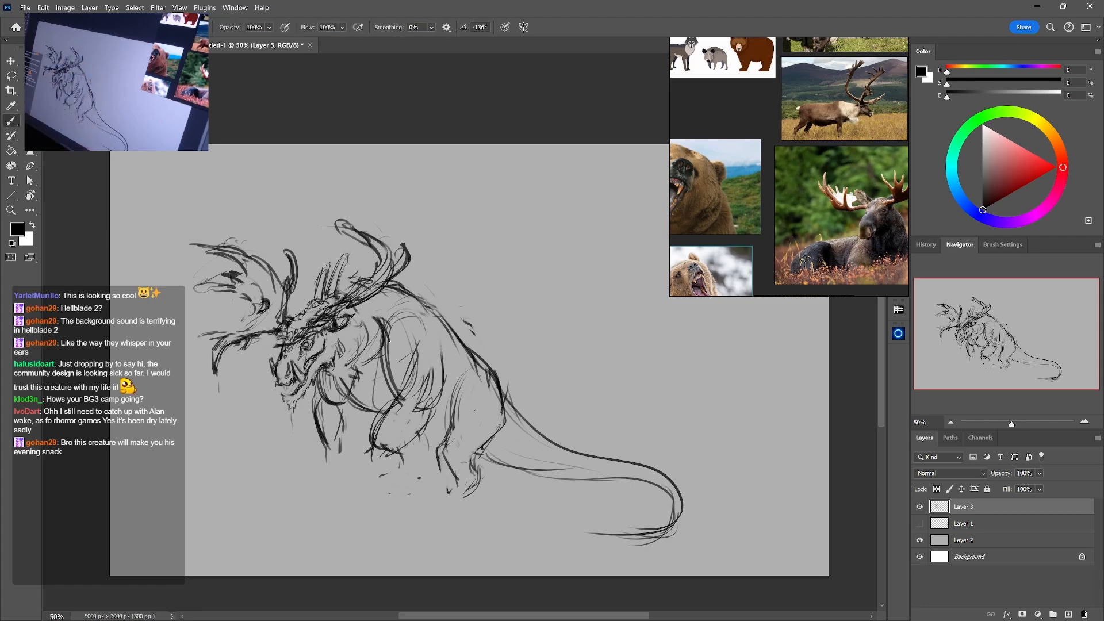
Bring the reindeer reference into view and extend the spiky crest back toward the rear antler
{"action": "left_click_drag", "start_coordinate": [854, 107], "coordinate": [741, 136]}
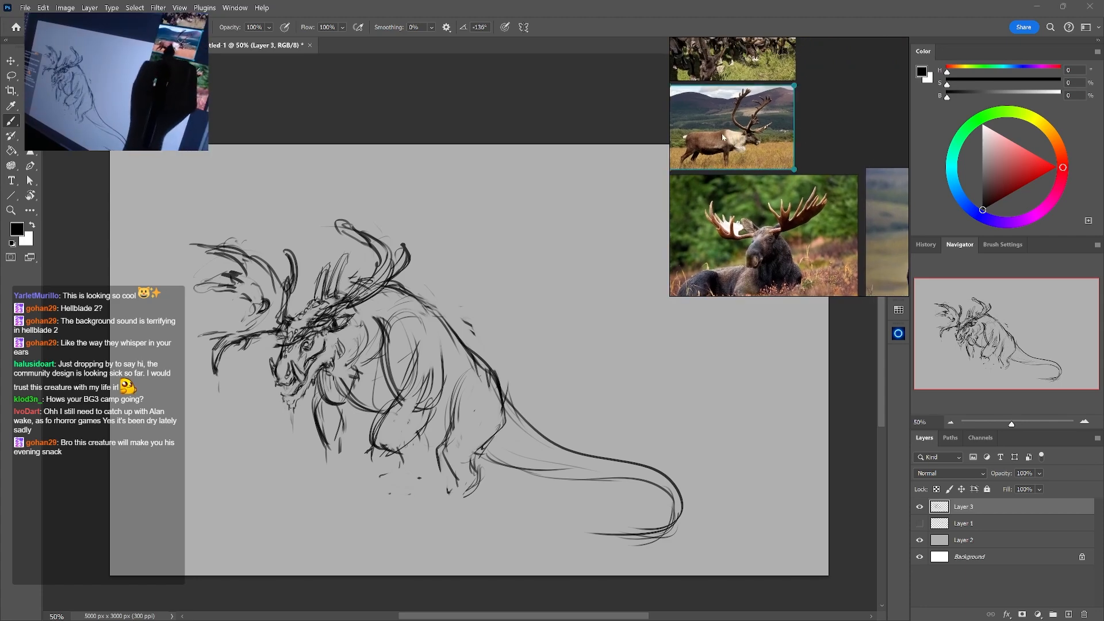
{"action": "left_click", "coordinate": [395, 285]}
{"action": "mouse_move", "coordinate": [356, 266]}
{"action": "left_mouse_down"}
{"action": "mouse_move", "coordinate": [342, 292]}
{"action": "mouse_move", "coordinate": [352, 287]}
{"action": "left_mouse_up"}
{"action": "left_click_drag", "start_coordinate": [360, 262], "coordinate": [355, 273]}
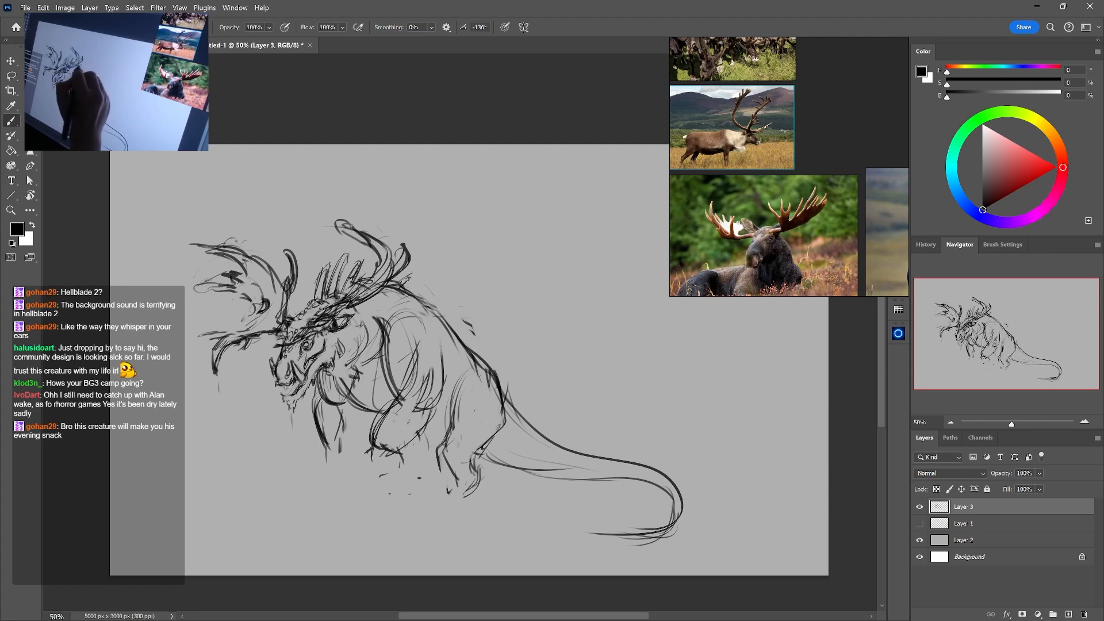
Lighten the lines behind the jaw and enlarge the reindeer reference to show its whole body
{"action": "key", "text": "e"}
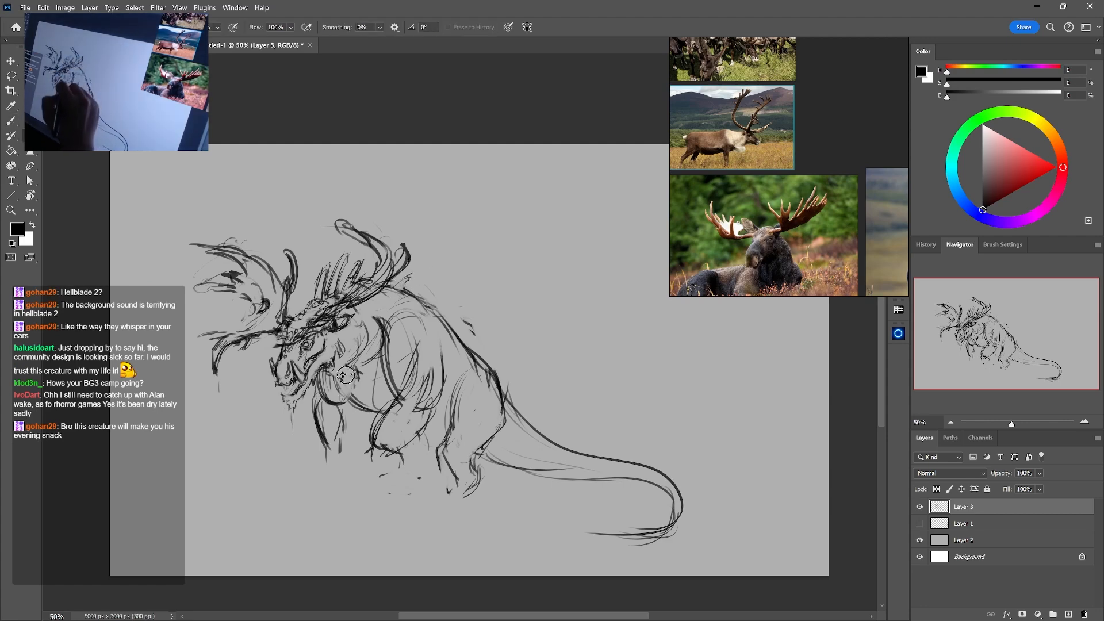
{"action": "left_click", "coordinate": [772, 163]}
{"action": "left_click", "coordinate": [849, 151]}
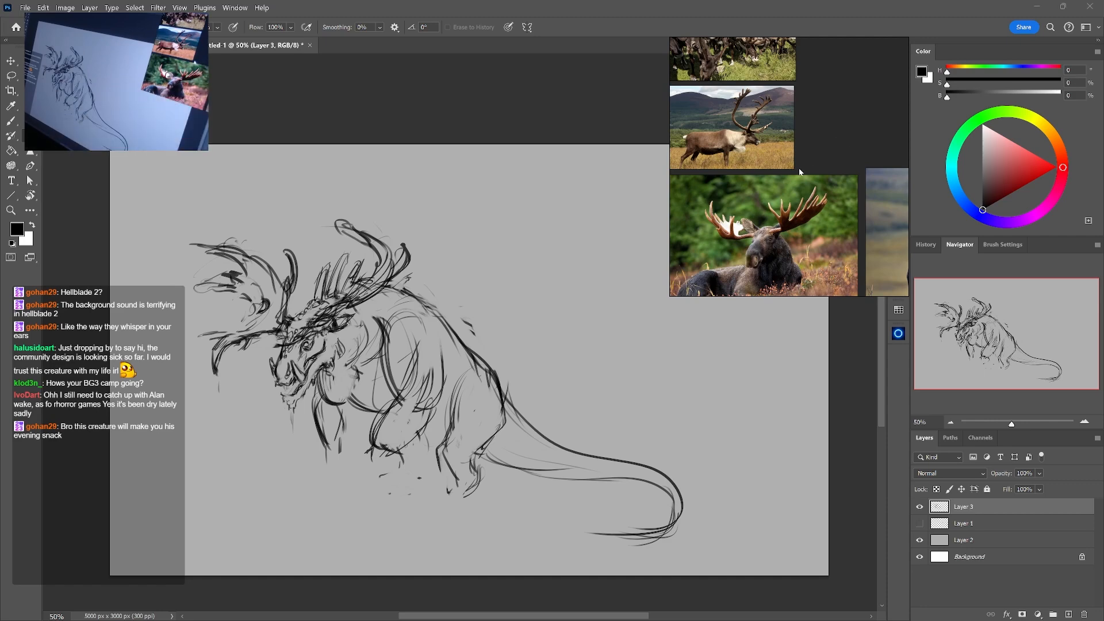
{"action": "scroll", "coordinate": [799, 169], "scroll_direction": "up", "scroll_amount": 3}
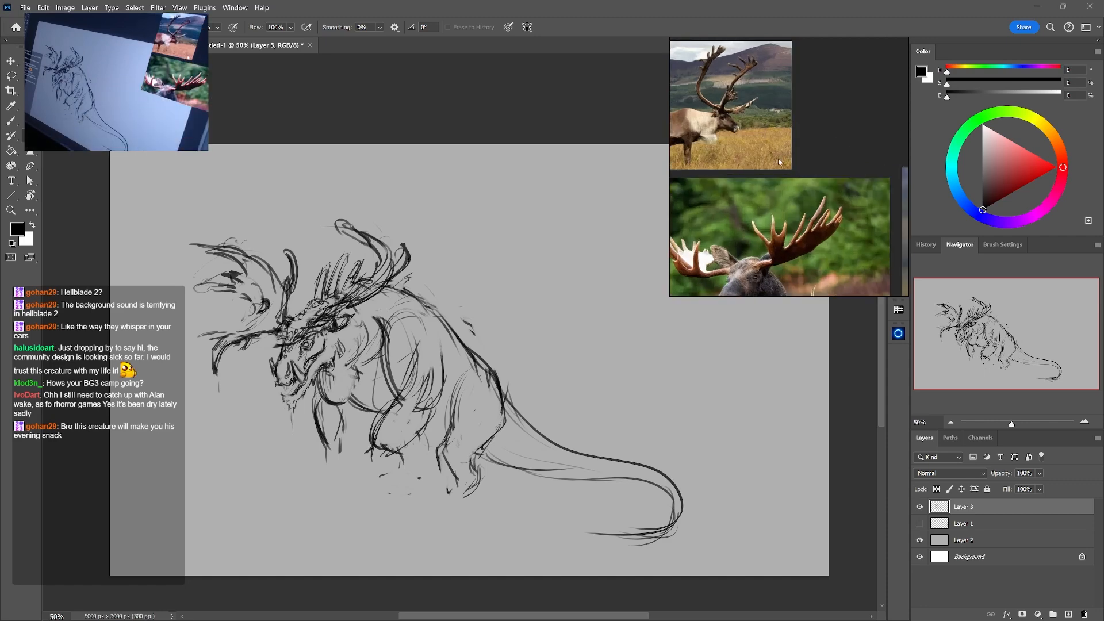
{"action": "left_click_drag", "start_coordinate": [784, 164], "coordinate": [852, 206]}
{"action": "scroll", "coordinate": [807, 187], "scroll_direction": "up", "scroll_amount": 1}
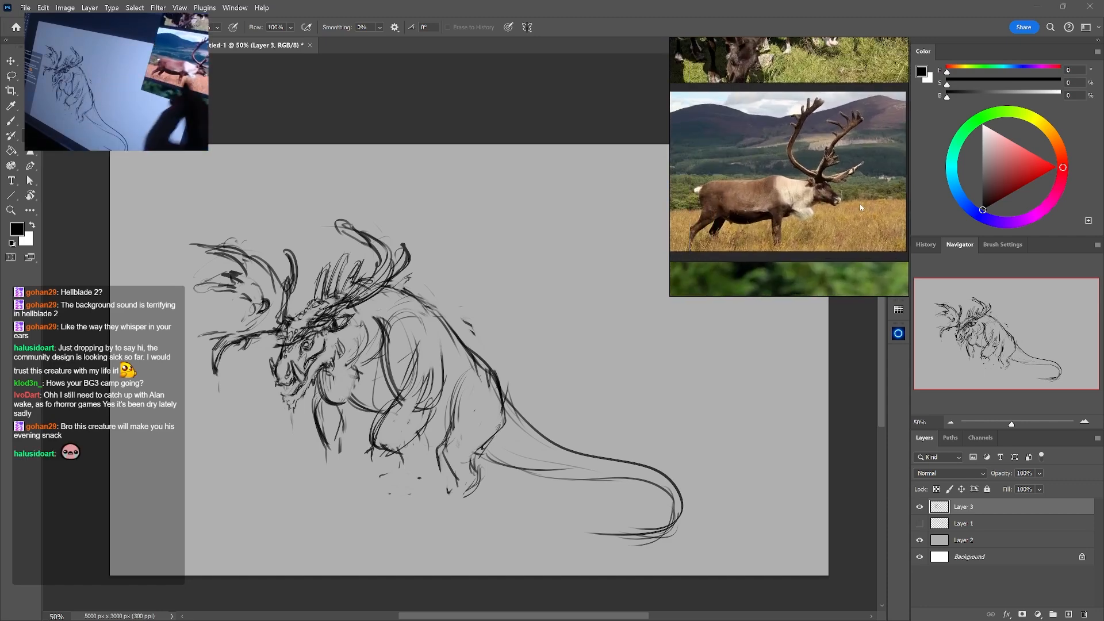
{"action": "key", "text": "b"}
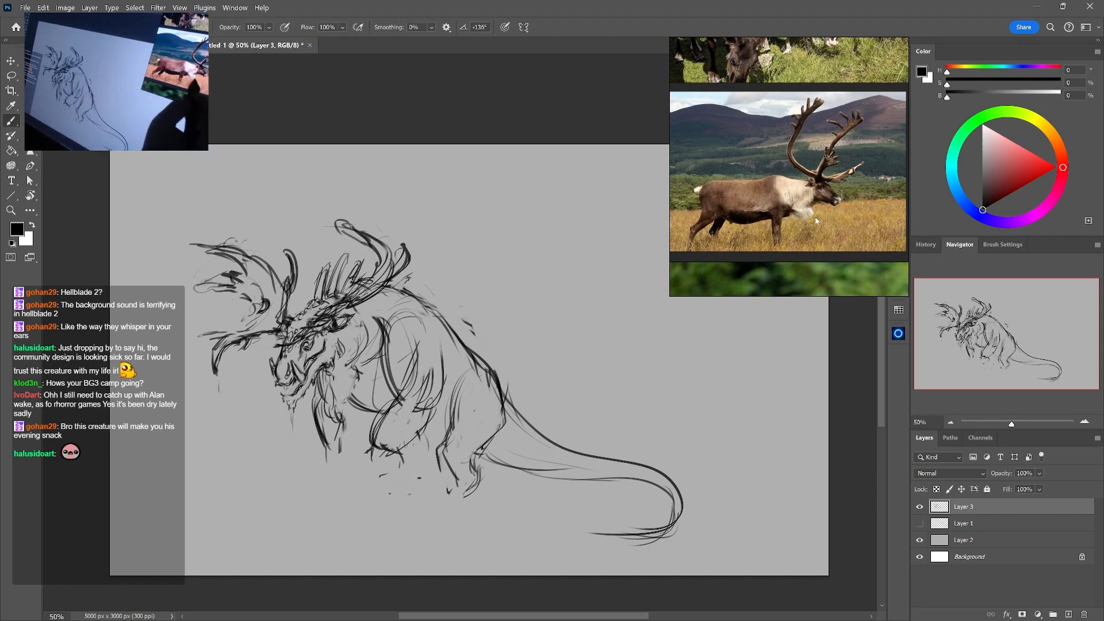
Draw a shaggy mane hanging from the cheek and throat, shaping it with alternating brush and eraser strokes
{"action": "left_click_drag", "start_coordinate": [366, 357], "coordinate": [359, 370]}
{"action": "left_click_drag", "start_coordinate": [371, 369], "coordinate": [349, 412]}
{"action": "key", "text": "e"}
{"action": "key", "text": "b"}
{"action": "left_click_drag", "start_coordinate": [349, 394], "coordinate": [348, 431]}
{"action": "key", "text": "e"}
{"action": "left_click_drag", "start_coordinate": [364, 368], "coordinate": [375, 384]}
{"action": "key", "text": "b"}
{"action": "left_click_drag", "start_coordinate": [377, 367], "coordinate": [358, 395]}
{"action": "key", "text": "e"}
{"action": "left_click_drag", "start_coordinate": [352, 350], "coordinate": [332, 386]}
{"action": "key", "text": "b"}
{"action": "left_click_drag", "start_coordinate": [347, 369], "coordinate": [344, 378]}
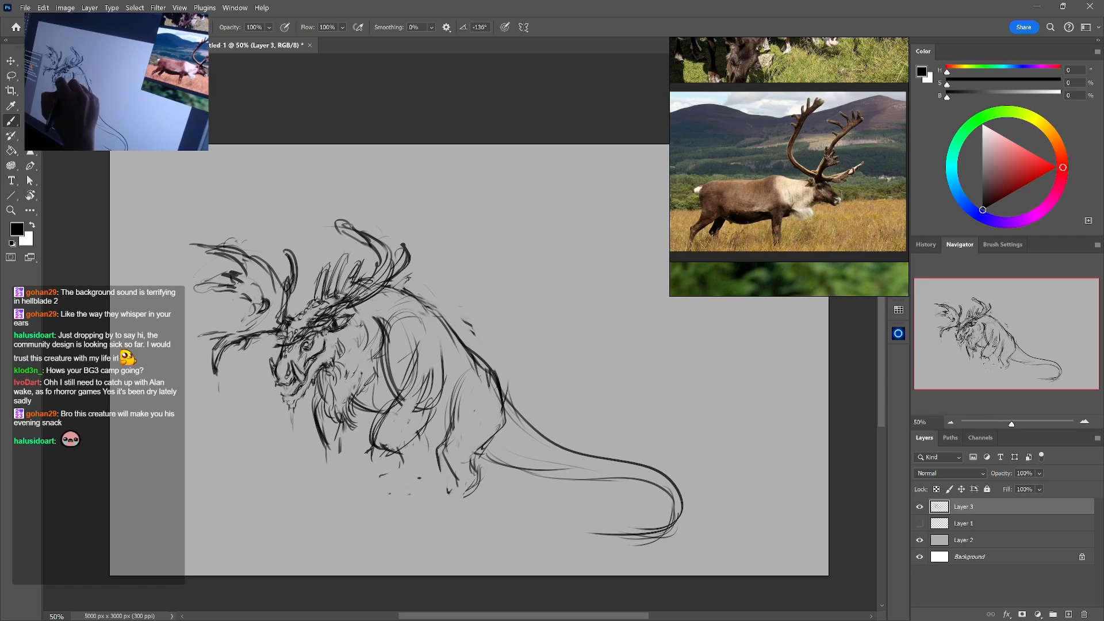
Erase the heavy overlapping construction lines across the shoulder and upper front leg
{"action": "key", "text": "e"}
{"action": "mouse_move", "coordinate": [378, 314]}
{"action": "left_mouse_down"}
{"action": "mouse_move", "coordinate": [387, 341]}
{"action": "mouse_move", "coordinate": [378, 362]}
{"action": "mouse_move", "coordinate": [448, 356]}
{"action": "mouse_move", "coordinate": [435, 355]}
{"action": "left_mouse_up"}
{"action": "key", "text": "b"}
Sketch a tiny human figure on the ground in front of the creature as a scale reference
{"action": "key", "text": "space"}
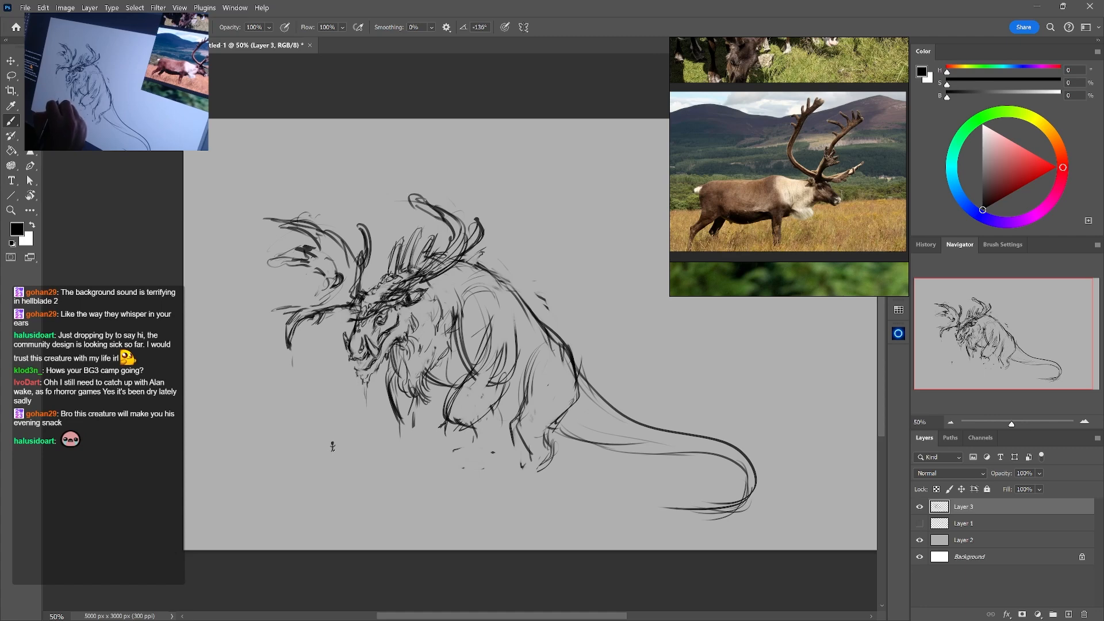
{"action": "key", "text": "space"}
{"action": "left_click_drag", "start_coordinate": [436, 447], "coordinate": [408, 469]}
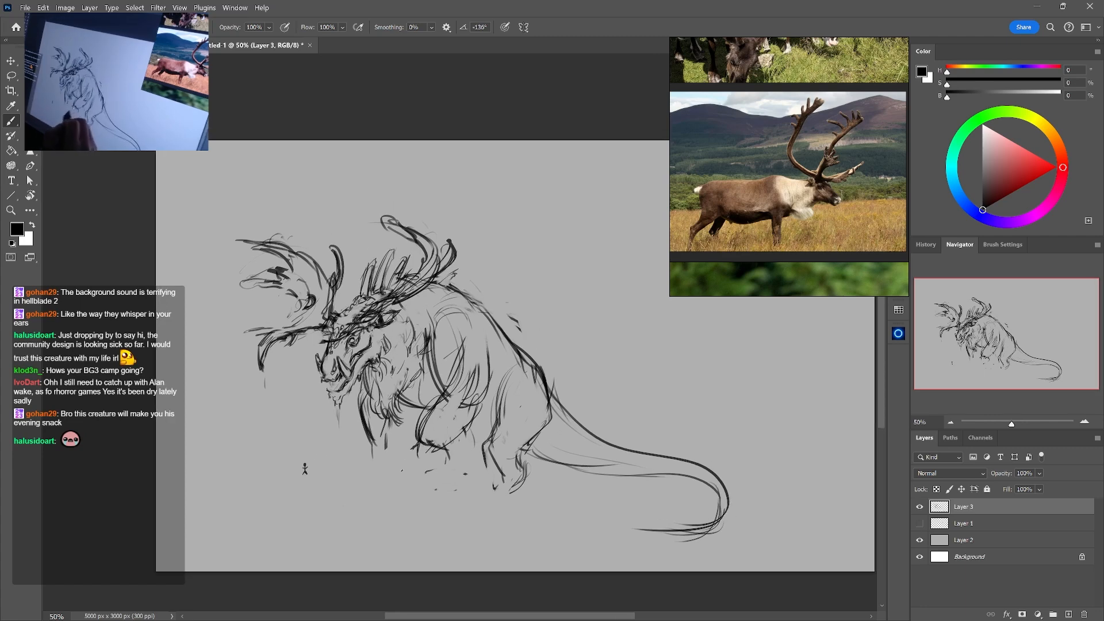
Rework the contour lines of the upper front leg and flank with short brush and eraser strokes
{"action": "left_click_drag", "start_coordinate": [530, 362], "coordinate": [535, 342]}
{"action": "key", "text": "e"}
{"action": "left_click_drag", "start_coordinate": [436, 386], "coordinate": [422, 415]}
{"action": "left_click_drag", "start_coordinate": [430, 391], "coordinate": [417, 431]}
{"action": "key", "text": "b"}
{"action": "left_click_drag", "start_coordinate": [440, 388], "coordinate": [428, 415]}
{"action": "left_click_drag", "start_coordinate": [445, 388], "coordinate": [430, 422]}
{"action": "left_click_drag", "start_coordinate": [491, 364], "coordinate": [489, 391]}
{"action": "left_click_drag", "start_coordinate": [484, 393], "coordinate": [474, 405]}
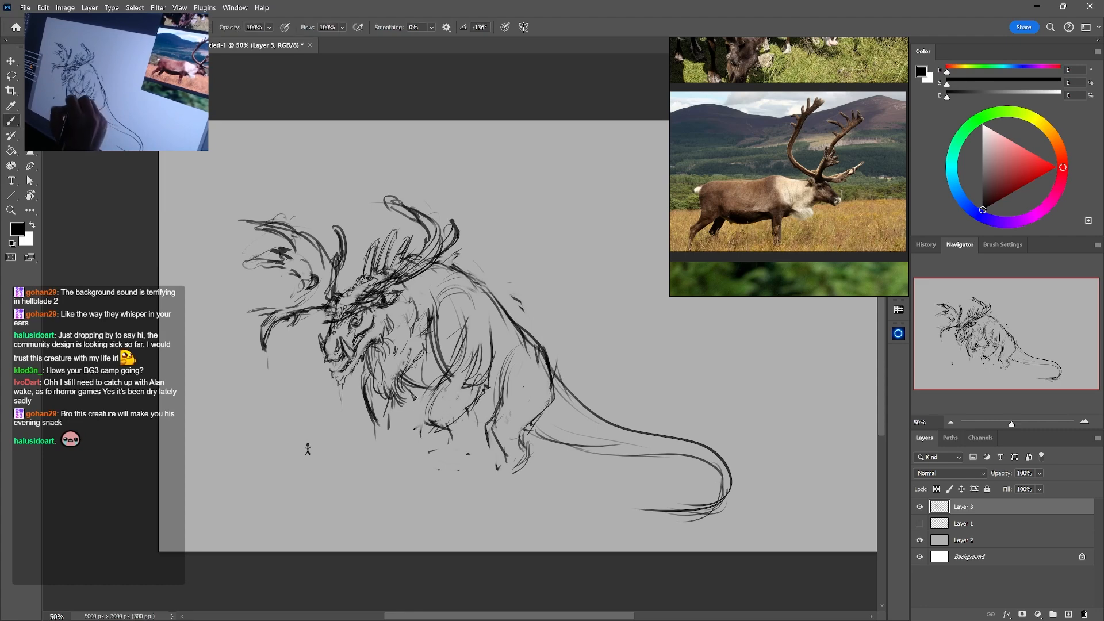
{"action": "key", "text": "e"}
{"action": "key", "text": "b"}
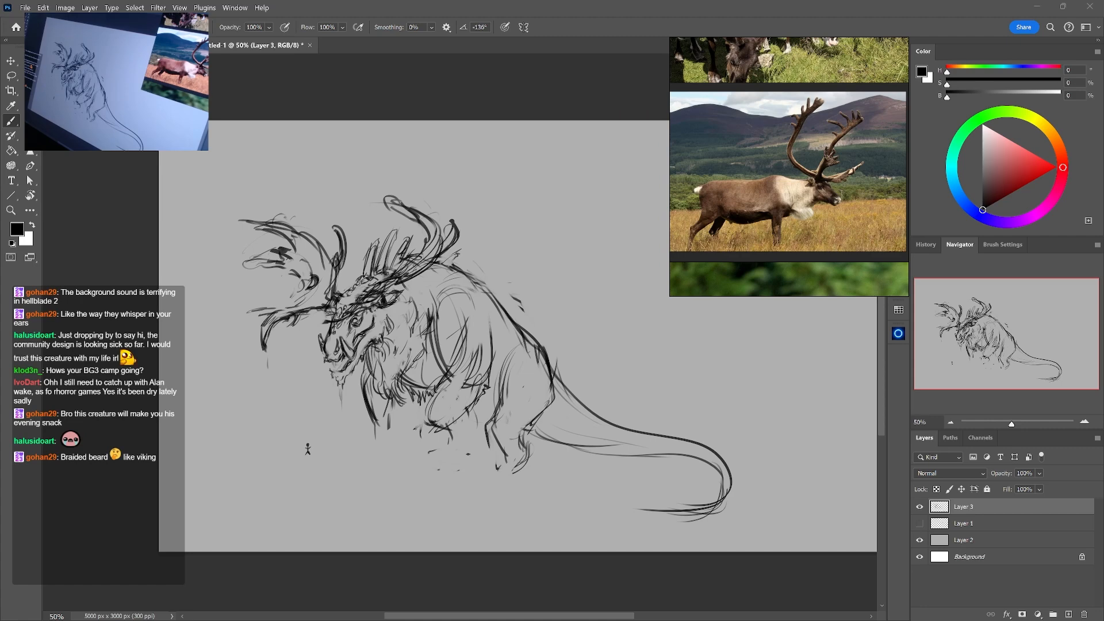
Paste two brown bear photos into the reference board below the moose and enlarge the standing bear as reference
{"action": "scroll", "coordinate": [881, 115], "scroll_direction": "down", "scroll_amount": 8}
{"action": "left_click_drag", "start_coordinate": [854, 207], "coordinate": [823, 159]}
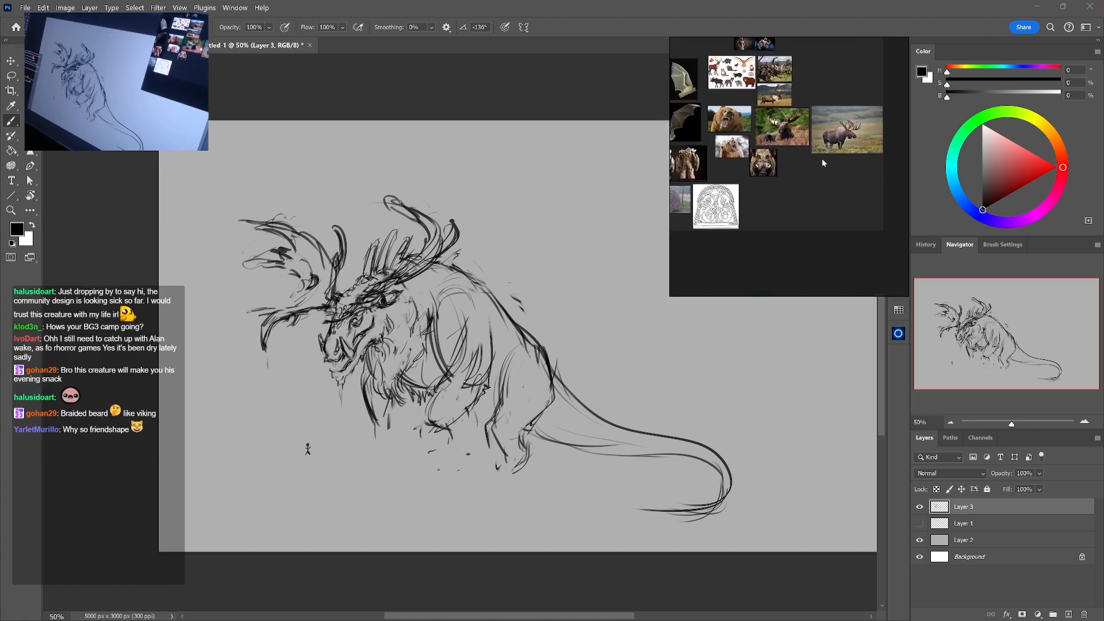
{"action": "key", "text": "ctrl+v"}
{"action": "left_click_drag", "start_coordinate": [840, 204], "coordinate": [769, 198]}
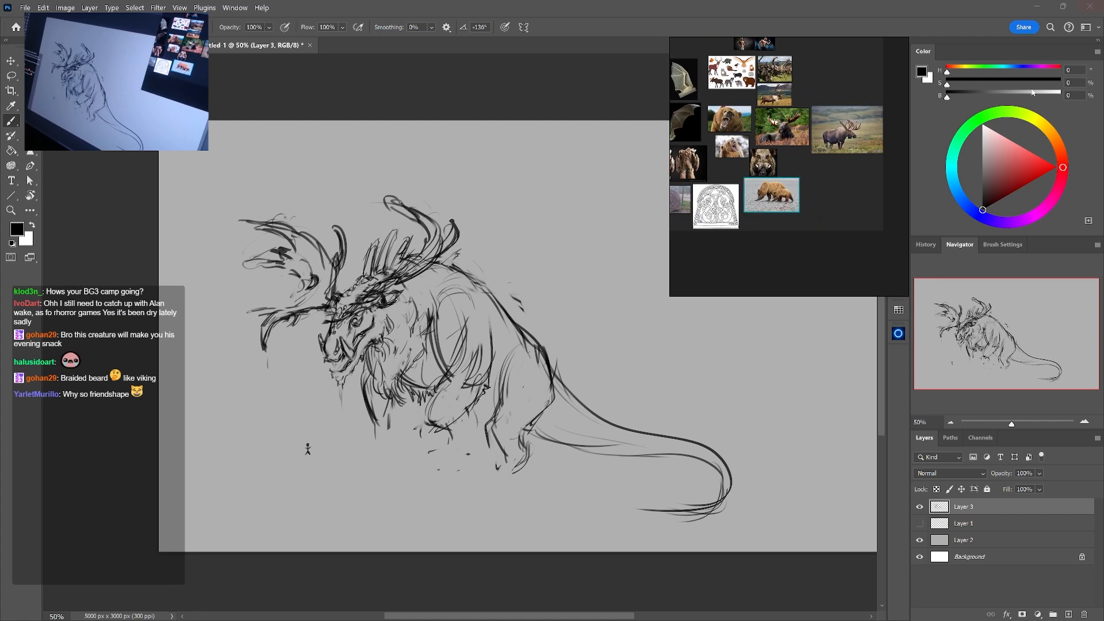
{"action": "mouse_move", "coordinate": [835, 205]}
{"action": "left_mouse_down"}
{"action": "mouse_move", "coordinate": [776, 184]}
{"action": "mouse_move", "coordinate": [835, 208]}
{"action": "left_mouse_up"}
{"action": "key", "text": "ctrl+v"}
{"action": "double_click", "coordinate": [782, 192]}
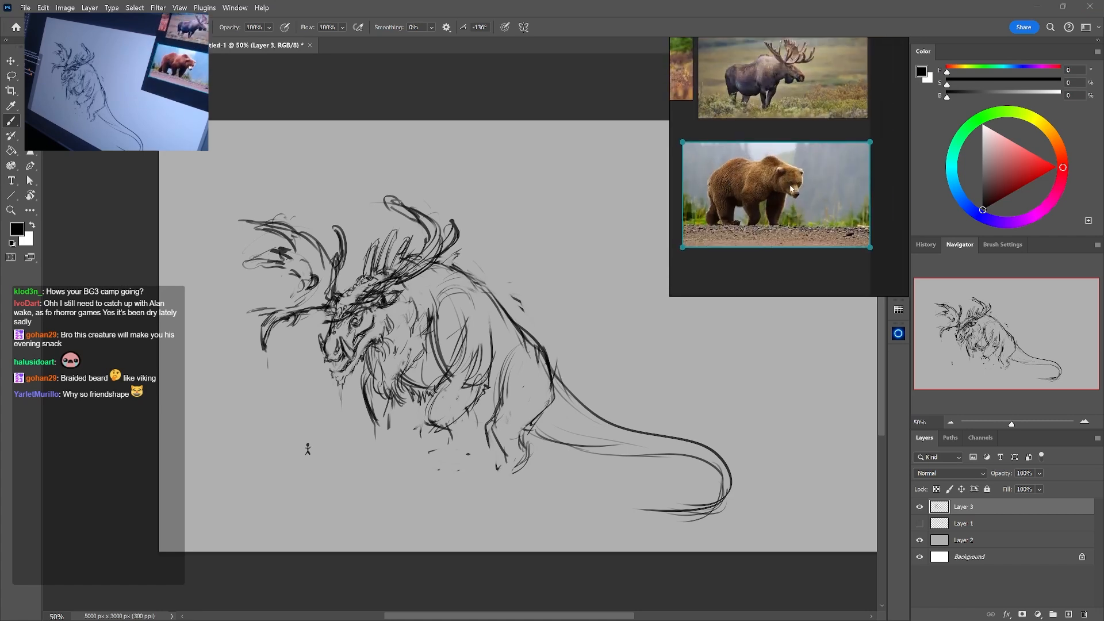
{"action": "left_click", "coordinate": [685, 396]}
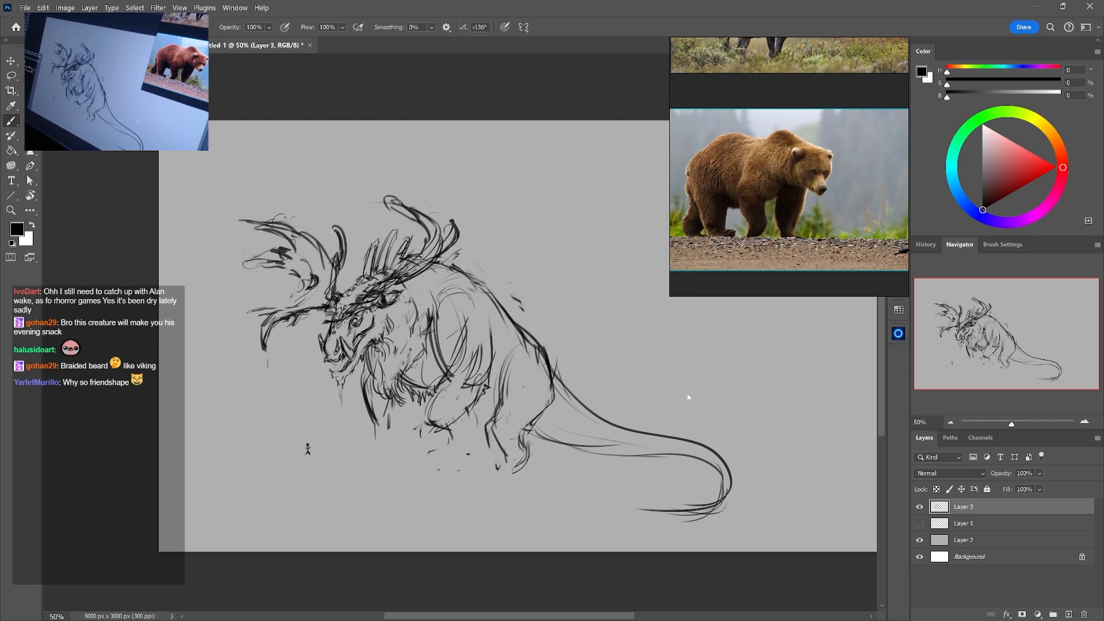
Flip the canvas horizontally, add spiky fur on the shoulder hump, and erase construction lines inside the shoulder
{"action": "key", "text": "ctrl+shift+h"}
{"action": "left_click_drag", "start_coordinate": [612, 449], "coordinate": [496, 501]}
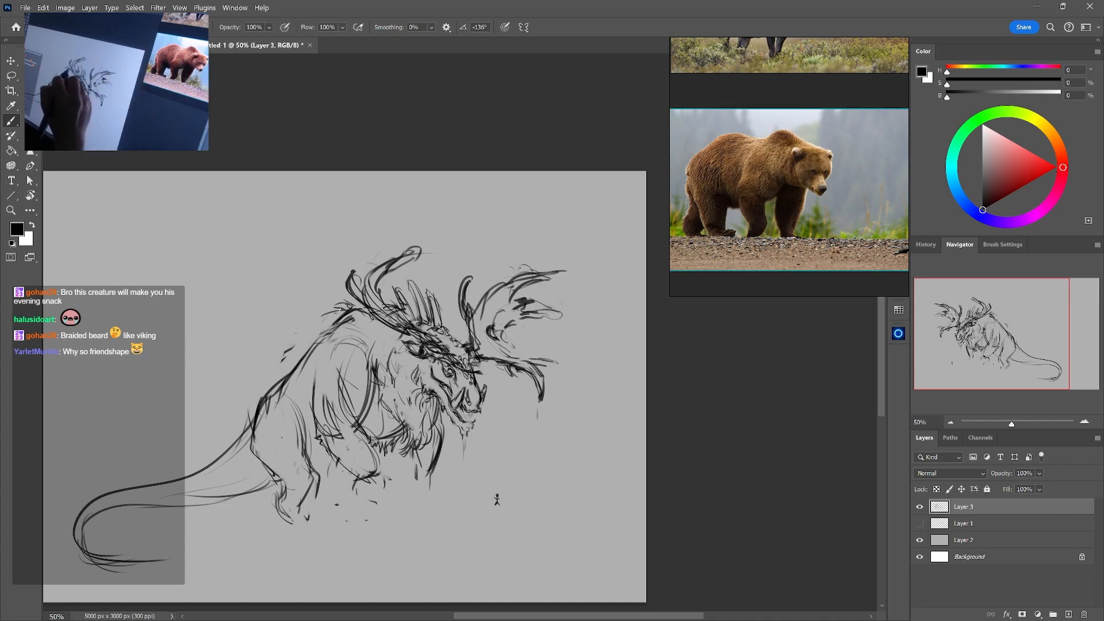
{"action": "mouse_move", "coordinate": [348, 302]}
{"action": "left_mouse_down"}
{"action": "mouse_move", "coordinate": [315, 325]}
{"action": "mouse_move", "coordinate": [315, 410]}
{"action": "left_mouse_up"}
{"action": "key", "text": "e"}
{"action": "mouse_move", "coordinate": [339, 336]}
{"action": "left_mouse_down"}
{"action": "mouse_move", "coordinate": [316, 397]}
{"action": "mouse_move", "coordinate": [342, 382]}
{"action": "left_mouse_up"}
{"action": "key", "text": "b"}
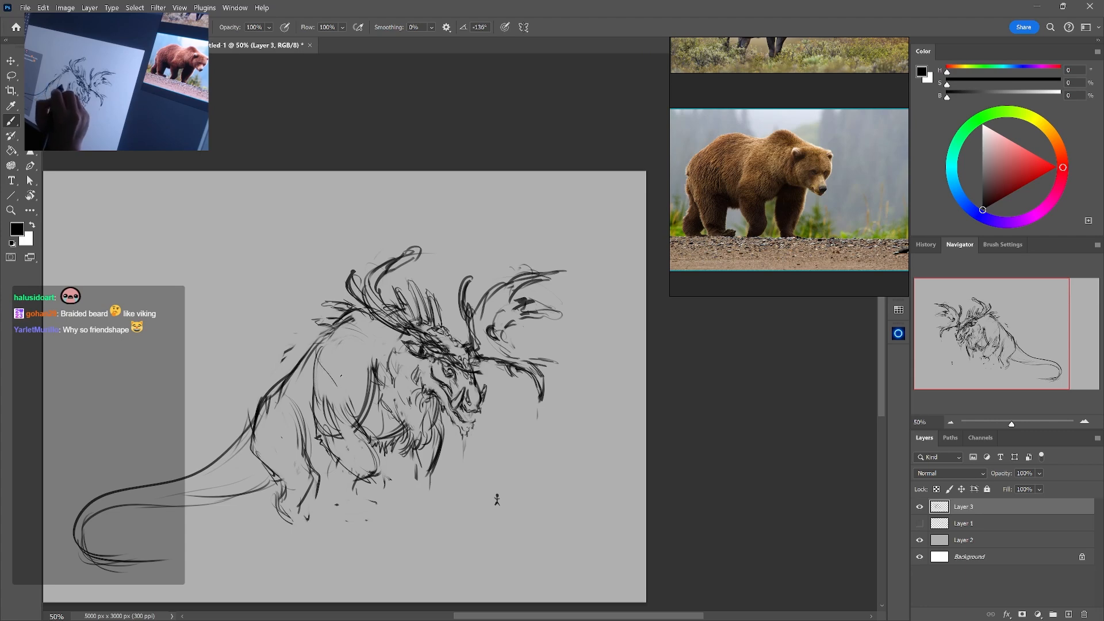
Redraw the shoulder and rear contour of the near front leg, refining it with alternating brush and eraser strokes
{"action": "left_click_drag", "start_coordinate": [321, 340], "coordinate": [338, 363]}
{"action": "mouse_move", "coordinate": [323, 342]}
{"action": "left_mouse_down"}
{"action": "mouse_move", "coordinate": [346, 361]}
{"action": "mouse_move", "coordinate": [332, 349]}
{"action": "mouse_move", "coordinate": [330, 366]}
{"action": "mouse_move", "coordinate": [353, 364]}
{"action": "left_mouse_up"}
{"action": "key", "text": "e"}
{"action": "key", "text": "b"}
{"action": "key", "text": "e"}
{"action": "key", "text": "b"}
{"action": "key", "text": "e"}
{"action": "key", "text": "b"}
{"action": "mouse_move", "coordinate": [333, 336]}
{"action": "left_mouse_down"}
{"action": "mouse_move", "coordinate": [351, 369]}
{"action": "mouse_move", "coordinate": [307, 411]}
{"action": "mouse_move", "coordinate": [333, 416]}
{"action": "mouse_move", "coordinate": [329, 460]}
{"action": "left_mouse_up"}
{"action": "key", "text": "e"}
{"action": "key", "text": "b"}
{"action": "key", "text": "e"}
{"action": "key", "text": "b"}
{"action": "left_click_drag", "start_coordinate": [352, 424], "coordinate": [357, 463]}
{"action": "key", "text": "e"}
{"action": "key", "text": "b"}
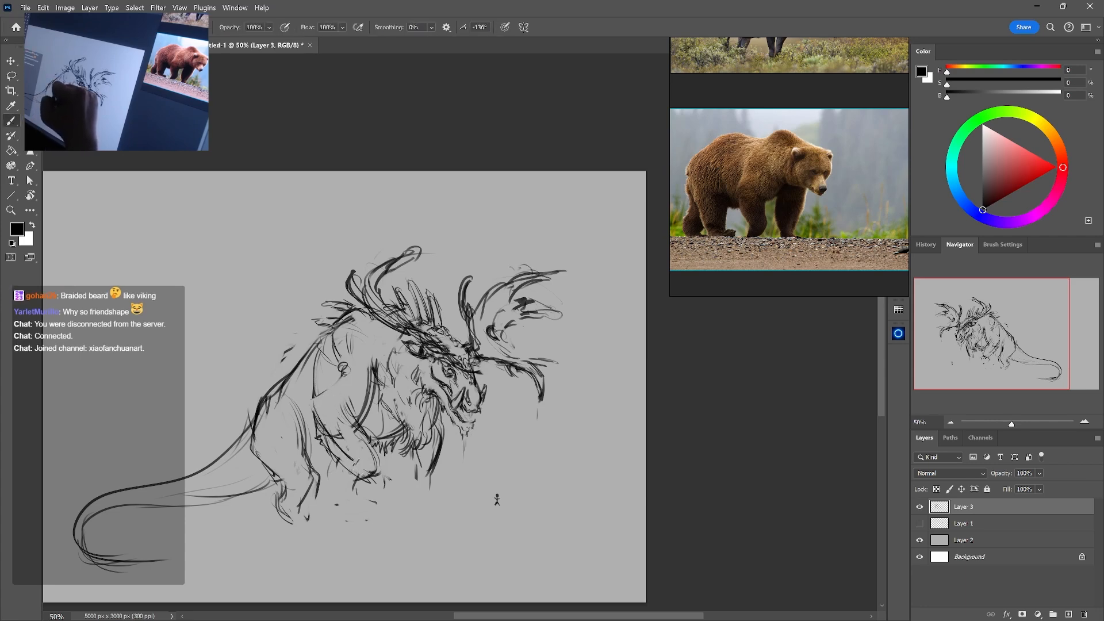
Erase the old foreleg lines below the elbow and add short fur strokes on the neck and chest
{"action": "key", "text": "e"}
{"action": "left_click_drag", "start_coordinate": [316, 431], "coordinate": [338, 463]}
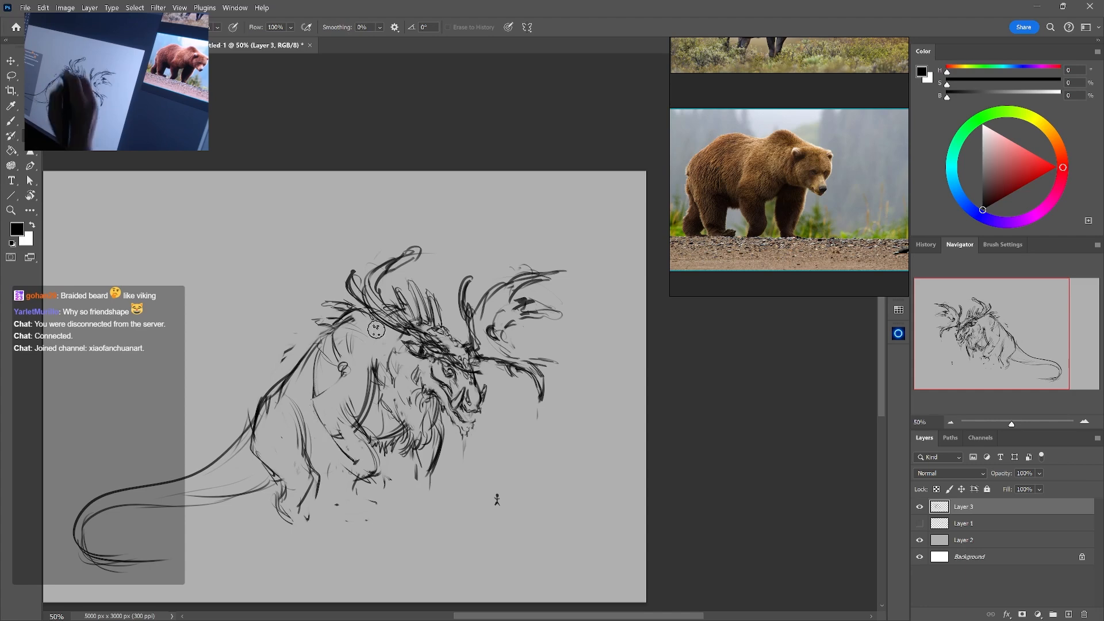
{"action": "key", "text": "b"}
{"action": "key", "text": "e"}
{"action": "mouse_move", "coordinate": [357, 419]}
{"action": "left_mouse_down"}
{"action": "mouse_move", "coordinate": [380, 369]}
{"action": "mouse_move", "coordinate": [362, 403]}
{"action": "left_mouse_up"}
{"action": "key", "text": "b"}
{"action": "left_click_drag", "start_coordinate": [375, 361], "coordinate": [374, 394]}
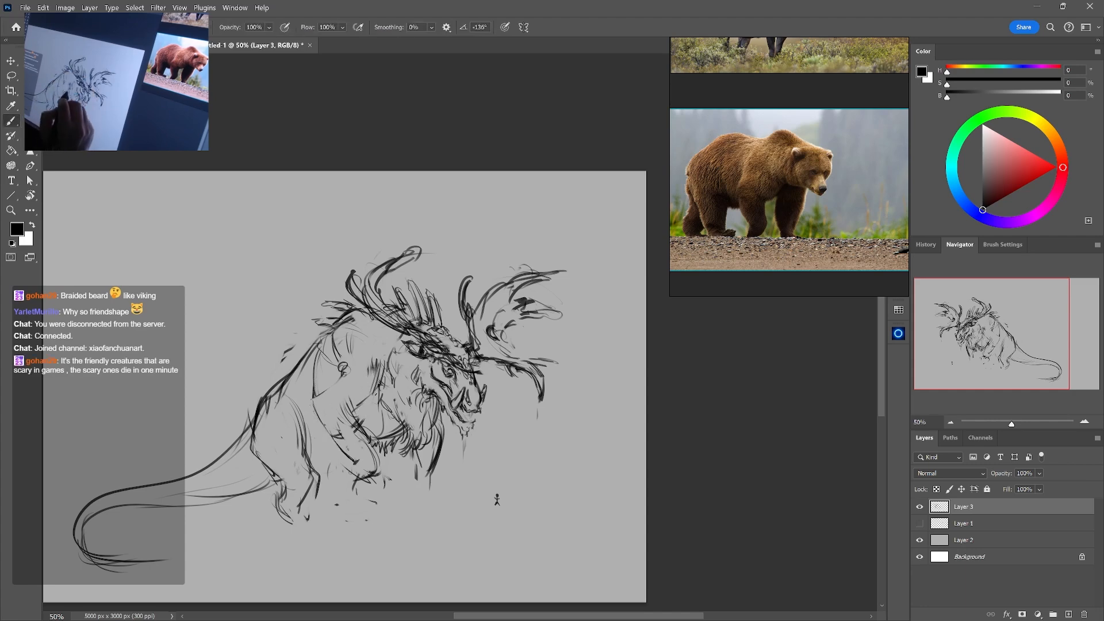
Draw a bulging elbow and back edge for the near front leg in front of the flank
{"action": "key", "text": "e"}
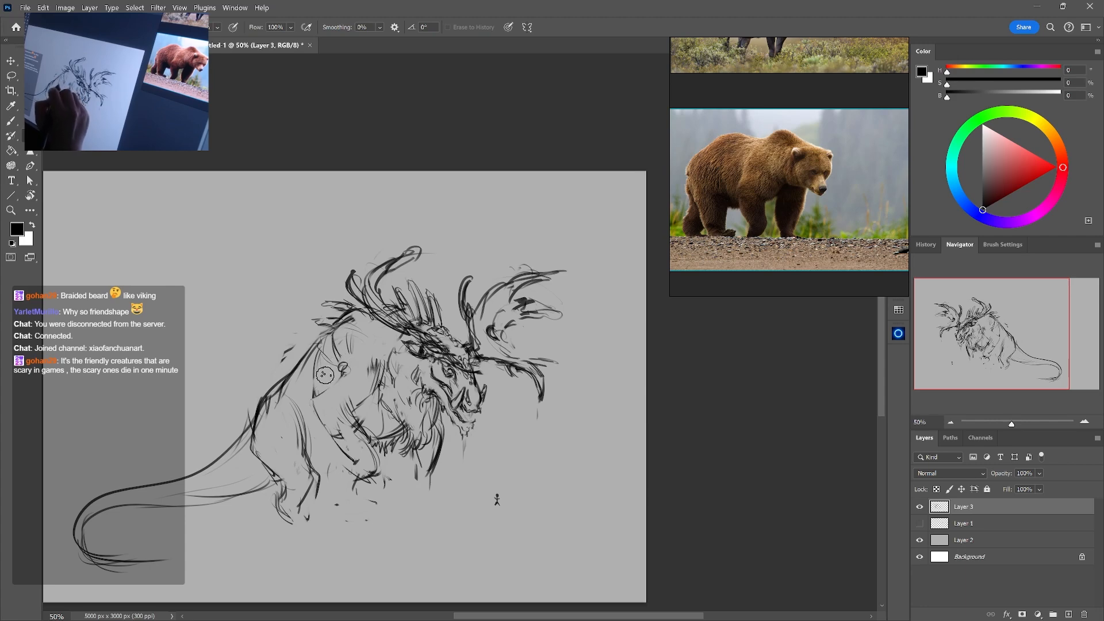
{"action": "key", "text": "b"}
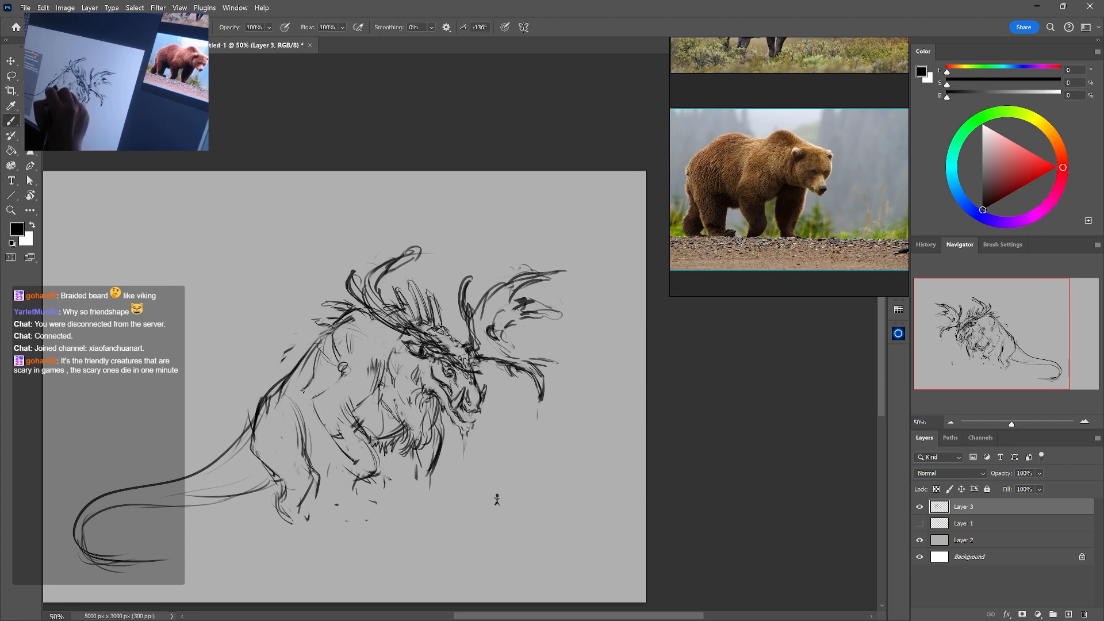
{"action": "left_click_drag", "start_coordinate": [309, 417], "coordinate": [334, 455]}
{"action": "left_click_drag", "start_coordinate": [302, 408], "coordinate": [334, 460]}
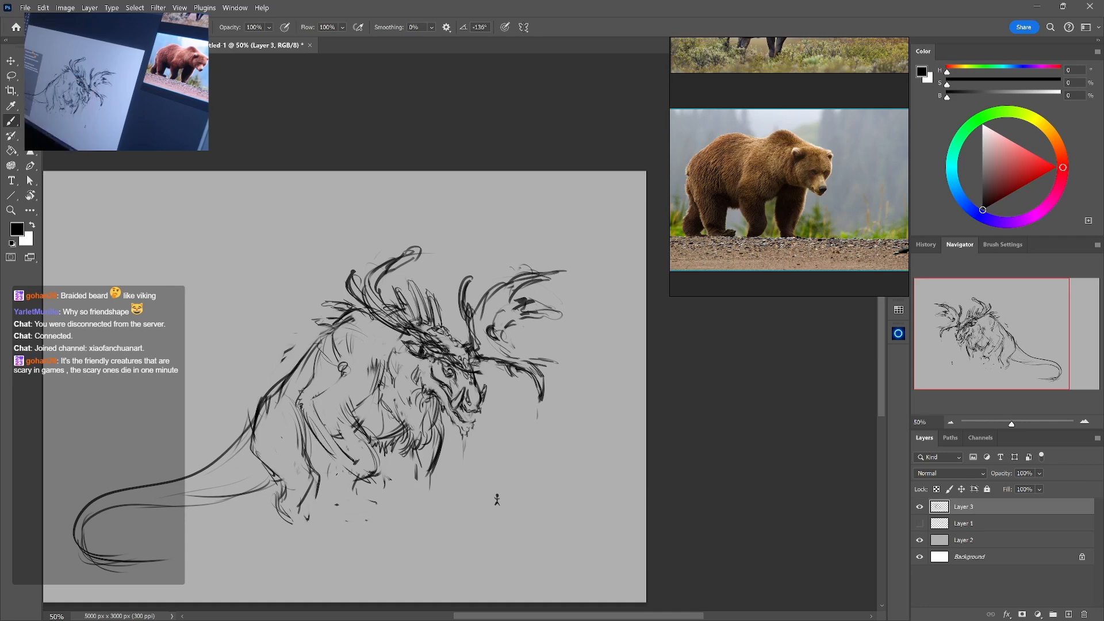
Erase the heavy inner lines of the near foreleg and lightly restate its contour
{"action": "key", "text": "e"}
{"action": "left_click_drag", "start_coordinate": [346, 409], "coordinate": [365, 442]}
{"action": "key", "text": "b"}
{"action": "key", "text": "e"}
{"action": "key", "text": "b"}
{"action": "mouse_move", "coordinate": [352, 405]}
{"action": "left_mouse_down"}
{"action": "mouse_move", "coordinate": [374, 454]}
{"action": "mouse_move", "coordinate": [341, 443]}
{"action": "mouse_move", "coordinate": [369, 475]}
{"action": "left_mouse_up"}
{"action": "key", "text": "e"}
Extend the near foreleg down and forward to the wrist, cleaning up the old foot lines with the eraser
{"action": "key", "text": "e"}
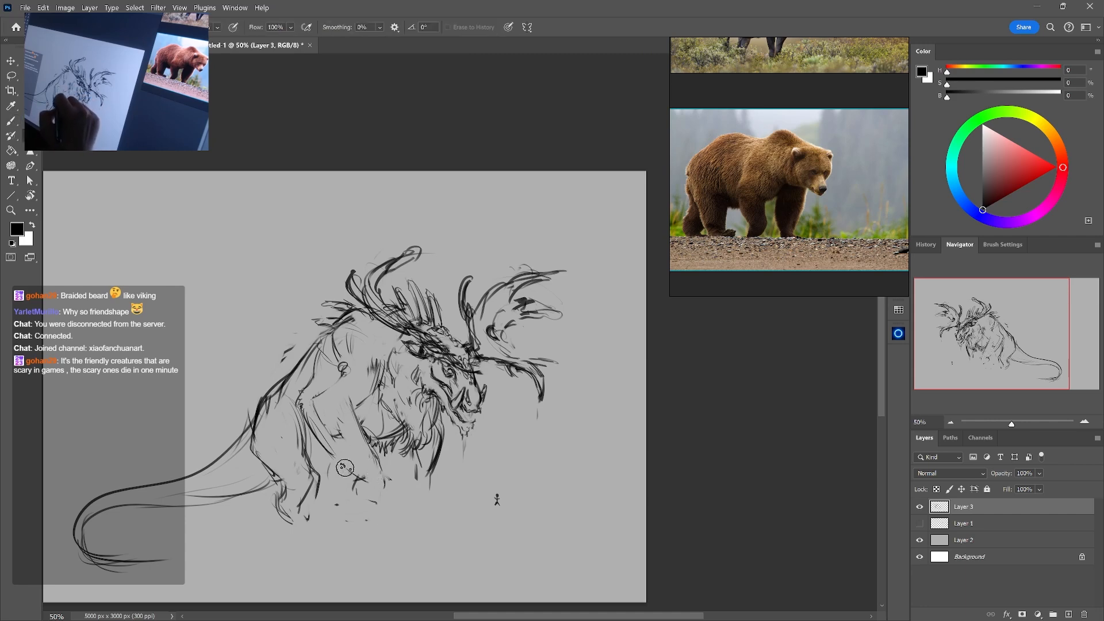
{"action": "key", "text": "b"}
{"action": "mouse_move", "coordinate": [344, 465]}
{"action": "left_mouse_down"}
{"action": "mouse_move", "coordinate": [348, 497]}
{"action": "mouse_move", "coordinate": [390, 480]}
{"action": "left_mouse_up"}
{"action": "key", "text": "e"}
{"action": "mouse_move", "coordinate": [387, 474]}
{"action": "left_mouse_down"}
{"action": "mouse_move", "coordinate": [398, 507]}
{"action": "mouse_move", "coordinate": [390, 479]}
{"action": "mouse_move", "coordinate": [405, 495]}
{"action": "left_mouse_up"}
{"action": "key", "text": "b"}
{"action": "key", "text": "e"}
{"action": "key", "text": "b"}
{"action": "key", "text": "e"}
{"action": "key", "text": "b"}
{"action": "key", "text": "e"}
{"action": "key", "text": "b"}
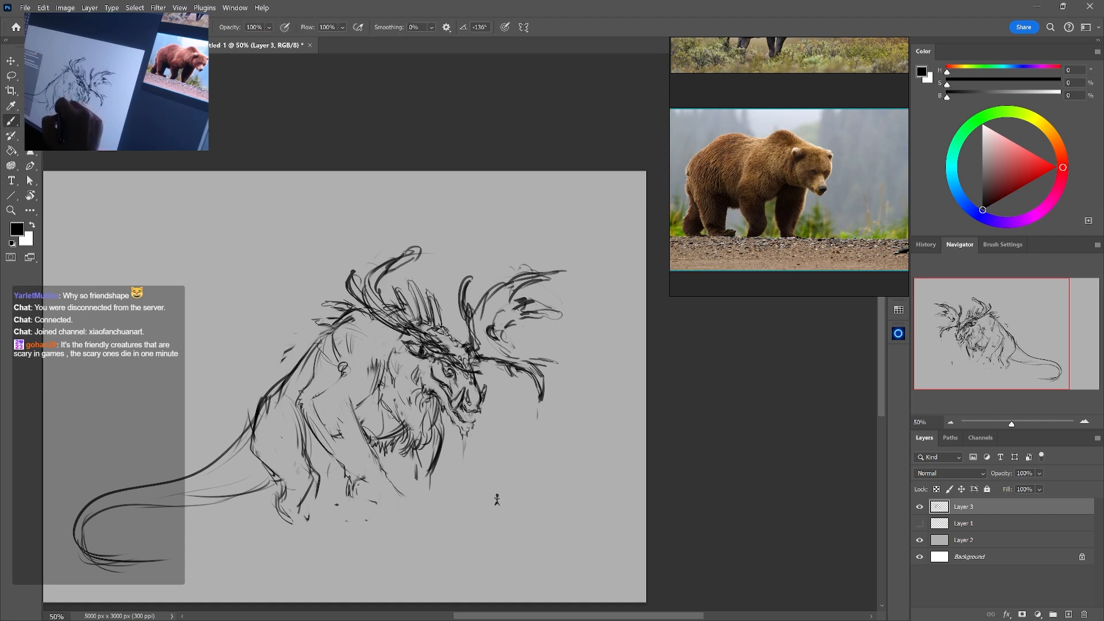
Erase the stray dot below the creature and refine the near foreleg's inner contour under the chest
{"action": "key", "text": "e"}
{"action": "left_click", "coordinate": [365, 545]}
{"action": "mouse_move", "coordinate": [357, 435]}
{"action": "left_mouse_down"}
{"action": "mouse_move", "coordinate": [351, 411]}
{"action": "mouse_move", "coordinate": [374, 463]}
{"action": "left_mouse_up"}
{"action": "key", "text": "b"}
{"action": "mouse_move", "coordinate": [355, 409]}
{"action": "left_mouse_down"}
{"action": "mouse_move", "coordinate": [384, 362]}
{"action": "mouse_move", "coordinate": [377, 399]}
{"action": "mouse_move", "coordinate": [357, 409]}
{"action": "mouse_move", "coordinate": [378, 462]}
{"action": "left_mouse_up"}
{"action": "key", "text": "e"}
{"action": "key", "text": "b"}
{"action": "key", "text": "e"}
{"action": "key", "text": "b"}
Replace the heavy far front leg lines with a longer, straighter leg reaching down from the beard
{"action": "key", "text": "e"}
{"action": "left_click_drag", "start_coordinate": [441, 429], "coordinate": [435, 486]}
{"action": "key", "text": "b"}
{"action": "left_click_drag", "start_coordinate": [438, 472], "coordinate": [434, 493]}
{"action": "left_click_drag", "start_coordinate": [420, 455], "coordinate": [415, 486]}
{"action": "mouse_move", "coordinate": [420, 451]}
{"action": "left_mouse_down"}
{"action": "mouse_move", "coordinate": [407, 485]}
{"action": "mouse_move", "coordinate": [419, 478]}
{"action": "left_mouse_up"}
{"action": "key", "text": "e"}
{"action": "key", "text": "b"}
{"action": "key", "text": "e"}
{"action": "left_click_drag", "start_coordinate": [446, 426], "coordinate": [425, 475]}
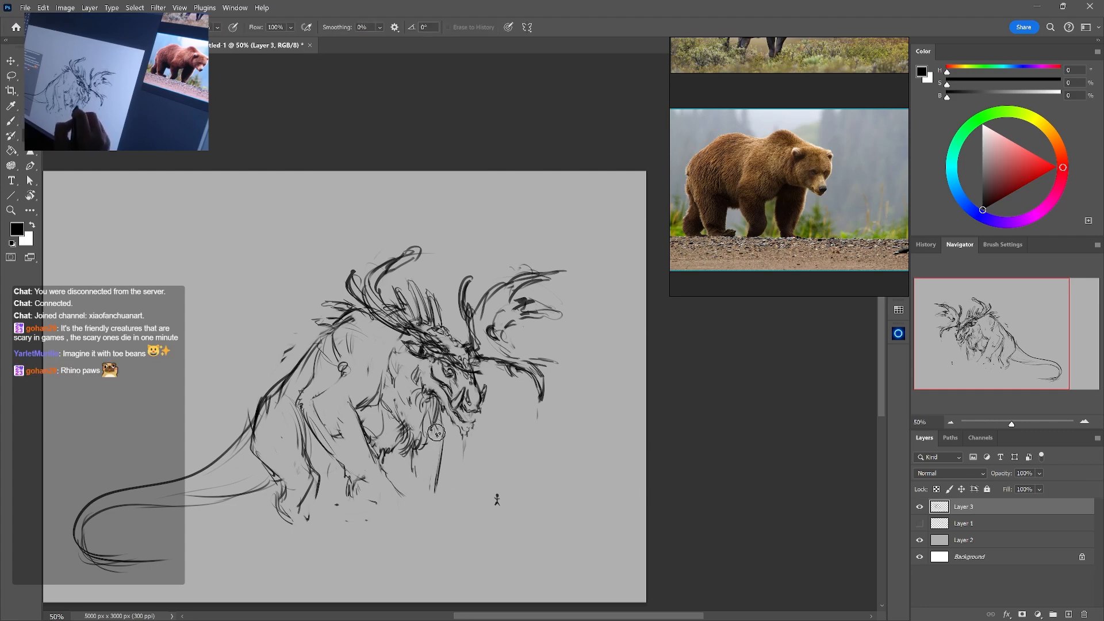
{"action": "key", "text": "b"}
{"action": "mouse_move", "coordinate": [445, 418]}
{"action": "left_mouse_down"}
{"action": "mouse_move", "coordinate": [443, 489]}
{"action": "mouse_move", "coordinate": [432, 526]}
{"action": "left_mouse_up"}
{"action": "left_click_drag", "start_coordinate": [435, 497], "coordinate": [425, 532]}
Clear the old foot lines and sketch the outer edges of a broad, bear-like paw on the near front leg
{"action": "key", "text": "e"}
{"action": "mouse_move", "coordinate": [395, 487]}
{"action": "left_mouse_down"}
{"action": "mouse_move", "coordinate": [354, 494]}
{"action": "mouse_move", "coordinate": [356, 504]}
{"action": "left_mouse_up"}
{"action": "key", "text": "b"}
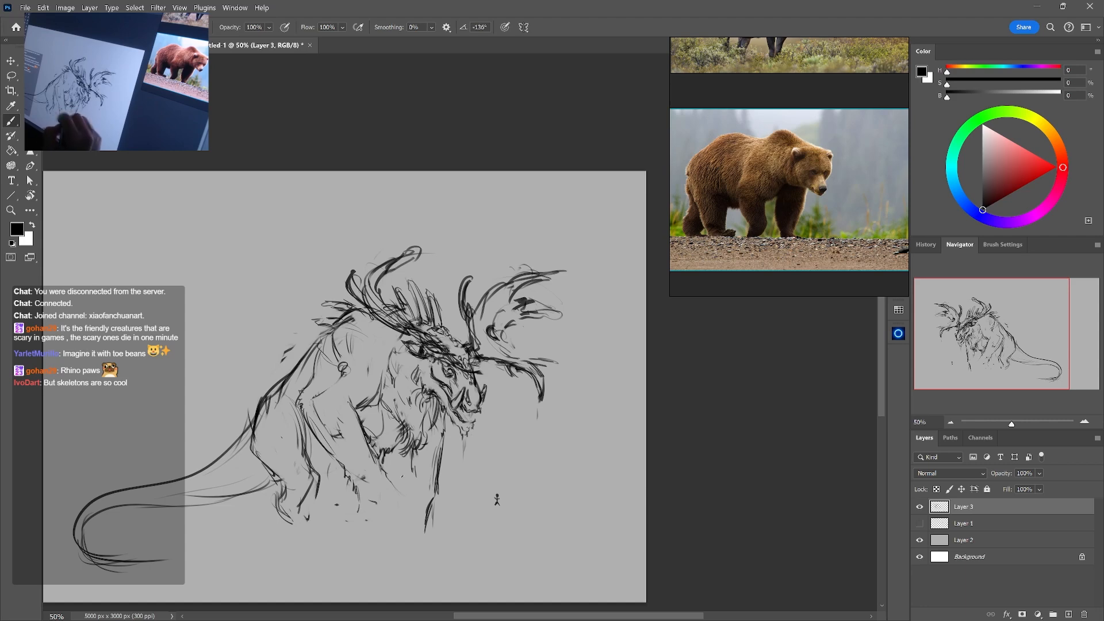
{"action": "mouse_move", "coordinate": [395, 488]}
{"action": "left_mouse_down"}
{"action": "mouse_move", "coordinate": [414, 527]}
{"action": "mouse_move", "coordinate": [396, 496]}
{"action": "mouse_move", "coordinate": [368, 497]}
{"action": "mouse_move", "coordinate": [361, 531]}
{"action": "mouse_move", "coordinate": [403, 501]}
{"action": "mouse_move", "coordinate": [411, 515]}
{"action": "mouse_move", "coordinate": [401, 491]}
{"action": "mouse_move", "coordinate": [415, 511]}
{"action": "left_mouse_up"}
{"action": "key", "text": "e"}
{"action": "key", "text": "b"}
{"action": "key", "text": "e"}
{"action": "key", "text": "b"}
{"action": "key", "text": "e"}
{"action": "key", "text": "b"}
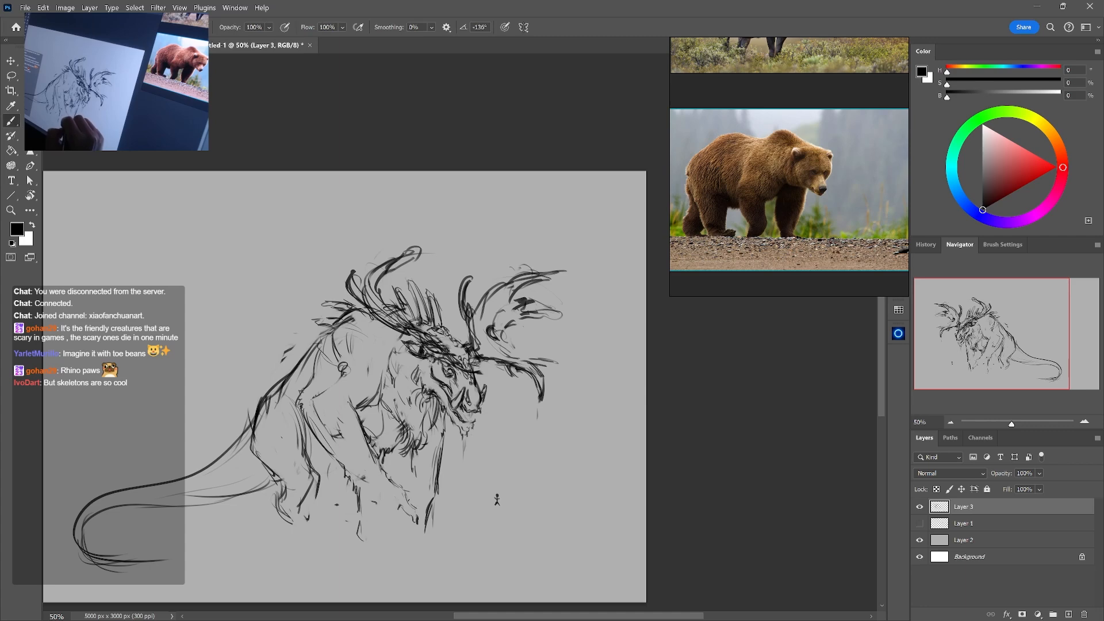
Shape the toes of the near front paw and add a long pointed claw
{"action": "key", "text": "e"}
{"action": "mouse_move", "coordinate": [418, 520]}
{"action": "left_mouse_down"}
{"action": "mouse_move", "coordinate": [416, 534]}
{"action": "mouse_move", "coordinate": [395, 533]}
{"action": "left_mouse_up"}
{"action": "key", "text": "b"}
{"action": "mouse_move", "coordinate": [392, 526]}
{"action": "left_mouse_down"}
{"action": "mouse_move", "coordinate": [406, 542]}
{"action": "mouse_move", "coordinate": [391, 539]}
{"action": "mouse_move", "coordinate": [397, 554]}
{"action": "left_mouse_up"}
{"action": "key", "text": "e"}
{"action": "key", "text": "b"}
{"action": "key", "text": "e"}
{"action": "key", "text": "b"}
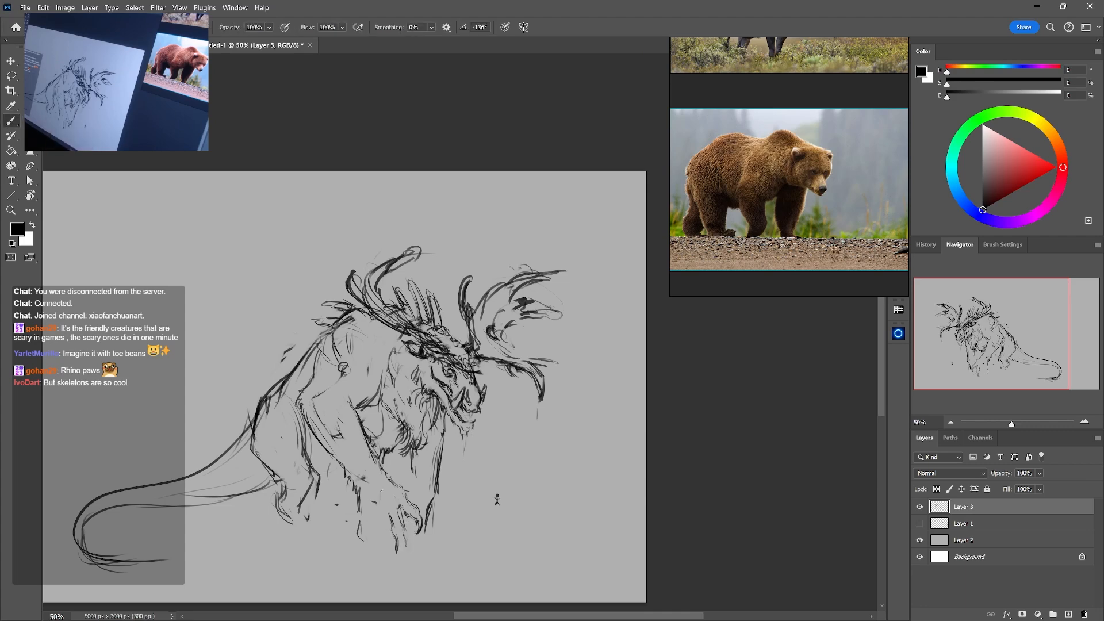
Lighten the shoulder lines and draw curved contour lines around the upper foreleg and across the belly
{"action": "key", "text": "e"}
{"action": "mouse_move", "coordinate": [316, 343]}
{"action": "left_mouse_down"}
{"action": "mouse_move", "coordinate": [289, 377]}
{"action": "mouse_move", "coordinate": [410, 408]}
{"action": "left_mouse_up"}
{"action": "key", "text": "b"}
{"action": "left_click_drag", "start_coordinate": [333, 436], "coordinate": [401, 428]}
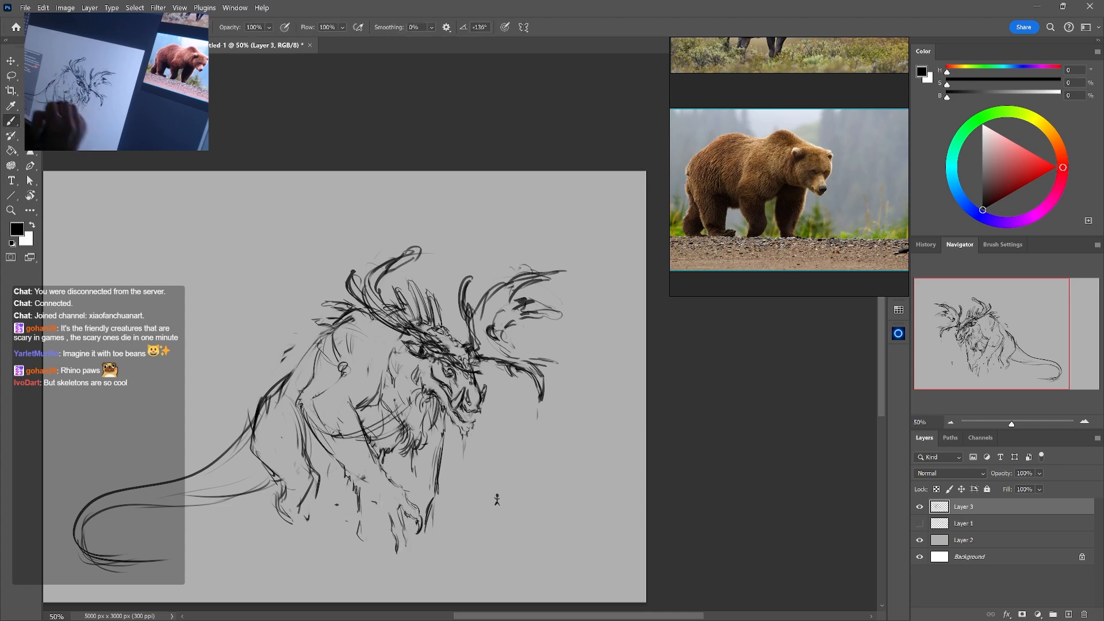
{"action": "left_click_drag", "start_coordinate": [288, 417], "coordinate": [337, 435]}
{"action": "left_click_drag", "start_coordinate": [314, 431], "coordinate": [301, 440]}
{"action": "left_click_drag", "start_coordinate": [371, 421], "coordinate": [377, 432]}
Soften the contour lines over the chest fur and touch up the near front paw
{"action": "key", "text": "e"}
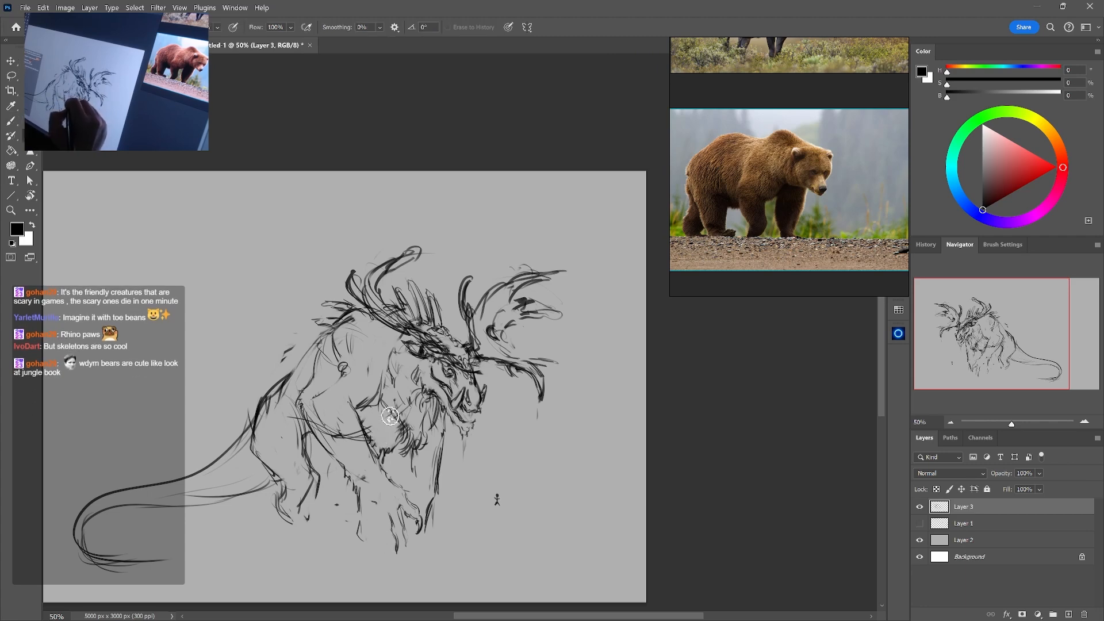
{"action": "mouse_move", "coordinate": [390, 416]}
{"action": "left_mouse_down"}
{"action": "mouse_move", "coordinate": [403, 418]}
{"action": "mouse_move", "coordinate": [397, 449]}
{"action": "left_mouse_up"}
{"action": "key", "text": "b"}
{"action": "key", "text": "e"}
{"action": "key", "text": "b"}
{"action": "key", "text": "e"}
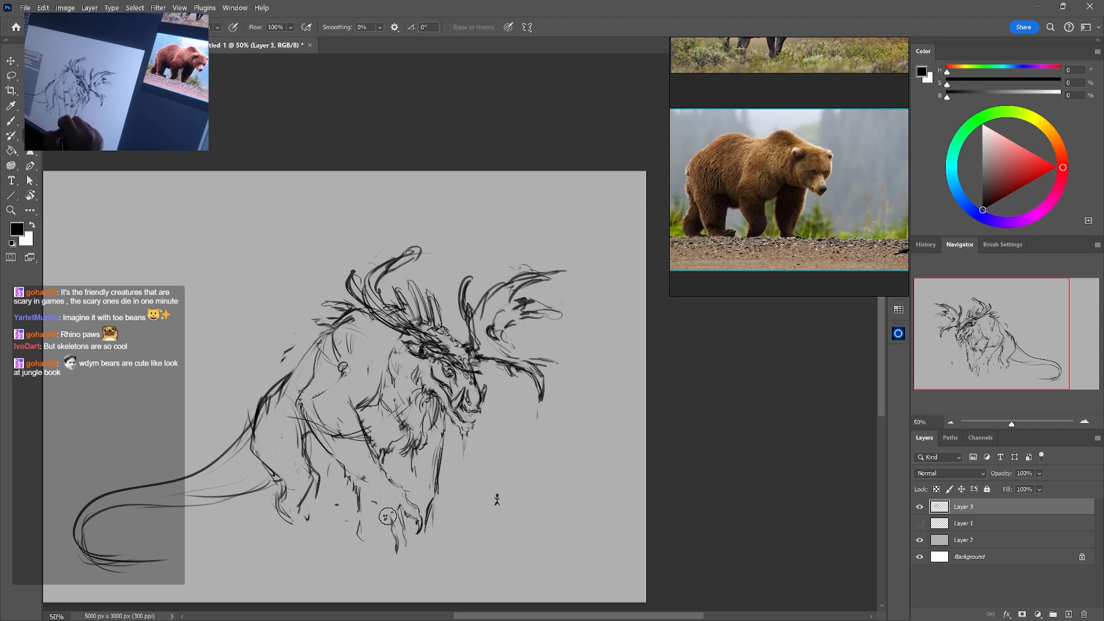
{"action": "key", "text": "b"}
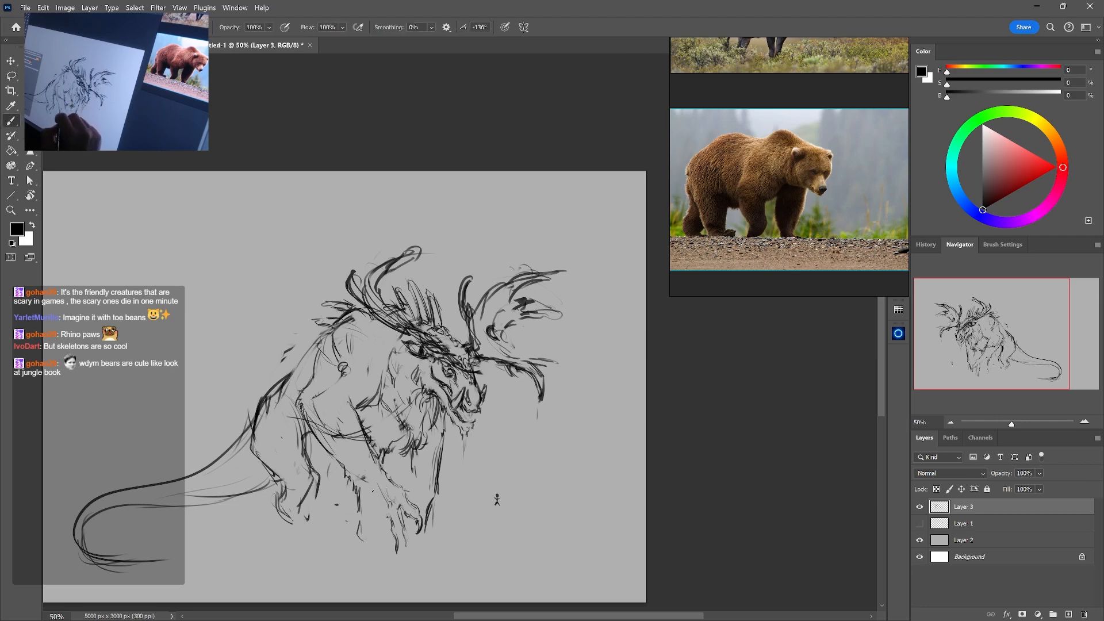
Lengthen the near front paw's claw and fill in its outer toes, lightening excess lines with the eraser
{"action": "key", "text": "e"}
{"action": "left_click_drag", "start_coordinate": [361, 486], "coordinate": [359, 509]}
{"action": "key", "text": "b"}
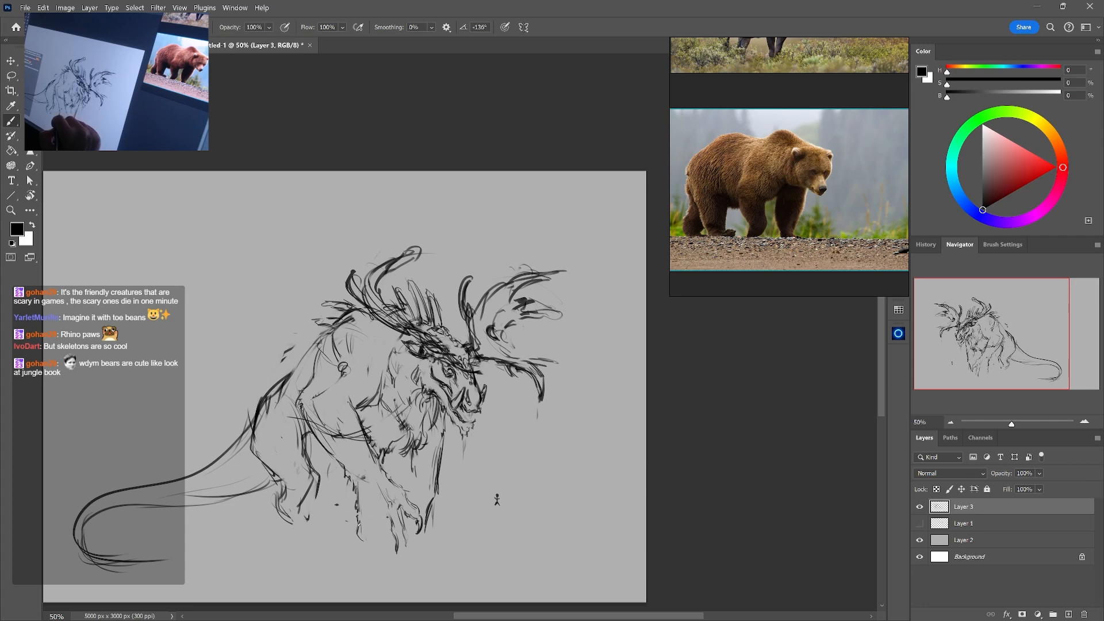
{"action": "key", "text": "e"}
{"action": "key", "text": "b"}
{"action": "mouse_move", "coordinate": [397, 553]}
{"action": "left_mouse_down"}
{"action": "mouse_move", "coordinate": [397, 539]}
{"action": "mouse_move", "coordinate": [408, 569]}
{"action": "left_mouse_up"}
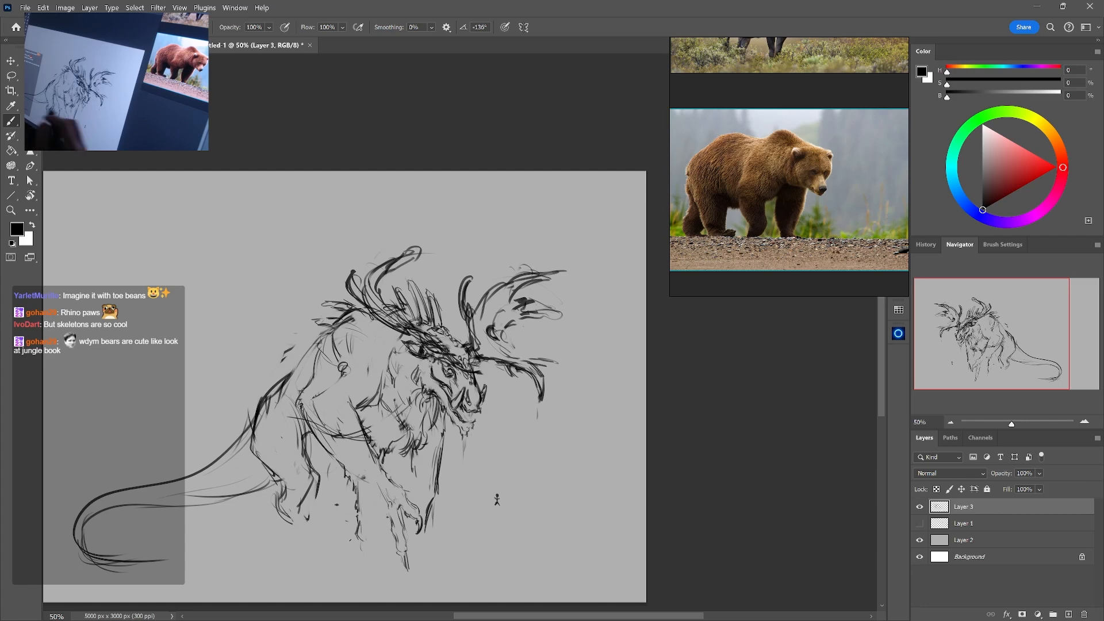
{"action": "key", "text": "e"}
{"action": "mouse_move", "coordinate": [363, 495]}
{"action": "left_mouse_down"}
{"action": "mouse_move", "coordinate": [361, 548]}
{"action": "mouse_move", "coordinate": [380, 556]}
{"action": "left_mouse_up"}
{"action": "key", "text": "b"}
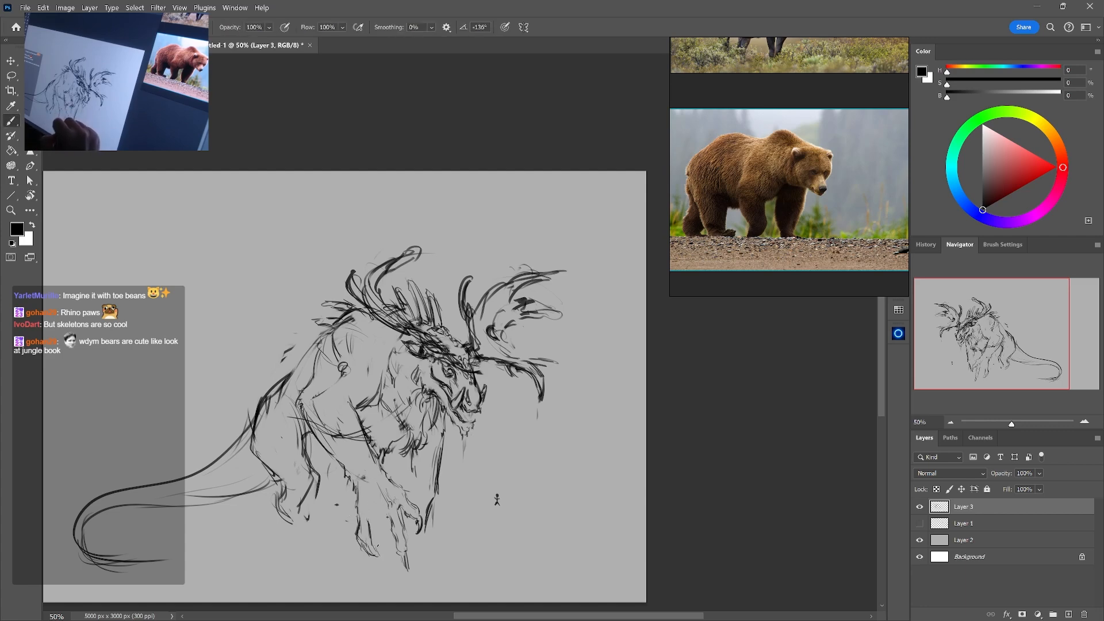
Draw the far front foot behind the near paw and add the far leg's inner edge
{"action": "left_click_drag", "start_coordinate": [433, 506], "coordinate": [421, 553]}
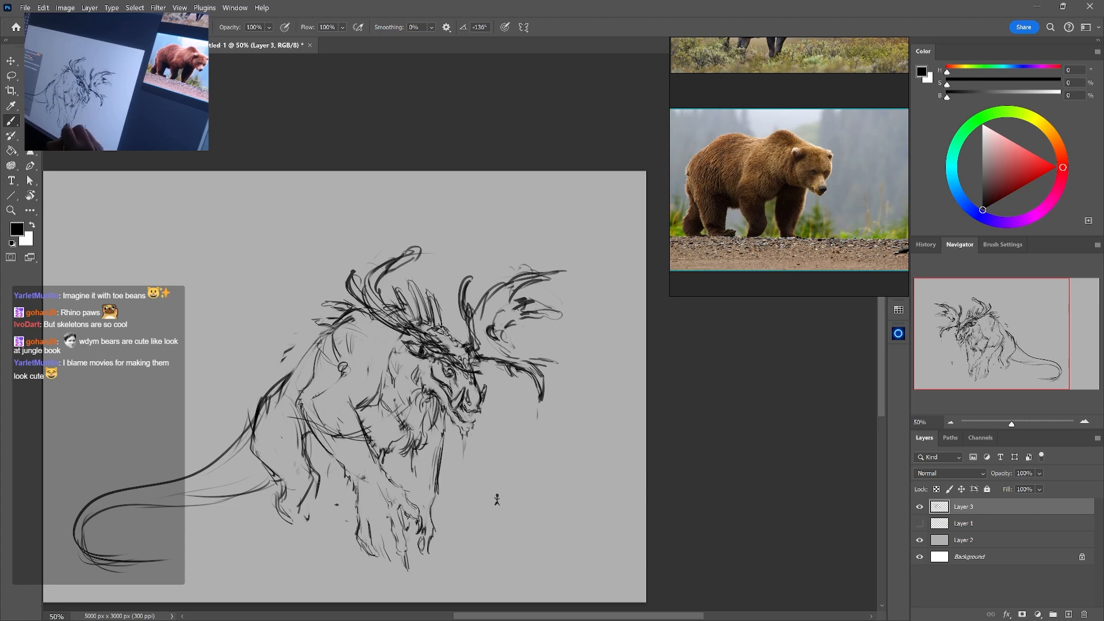
{"action": "left_click_drag", "start_coordinate": [423, 541], "coordinate": [414, 561]}
{"action": "left_click_drag", "start_coordinate": [409, 459], "coordinate": [408, 478]}
{"action": "left_click_drag", "start_coordinate": [406, 452], "coordinate": [408, 487]}
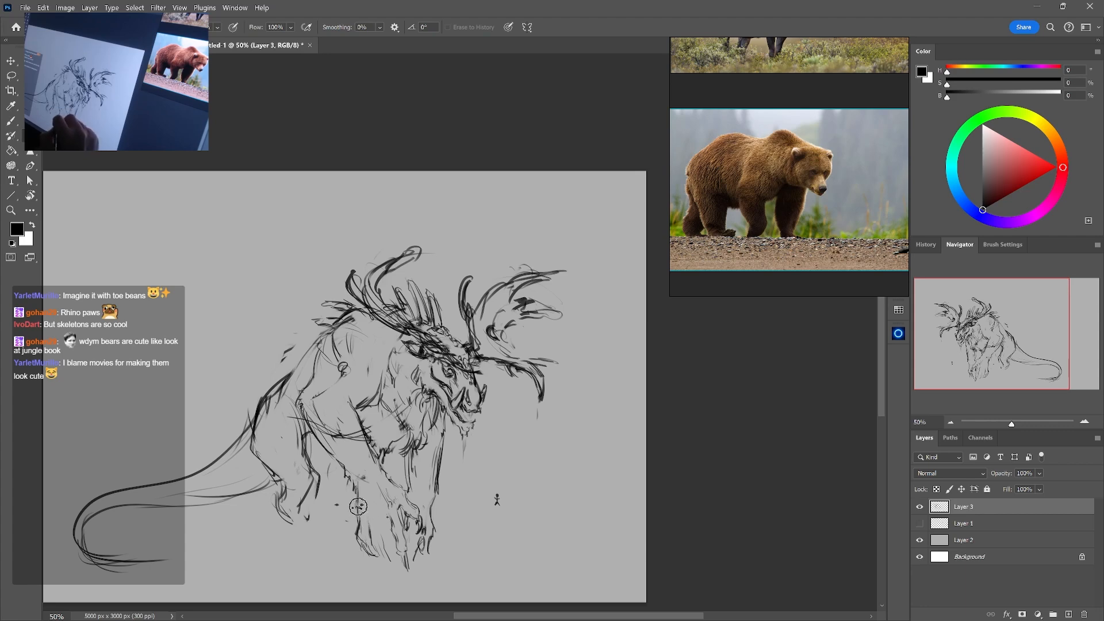
Lasso the near front paw, scale it down slightly with Free Transform, and warp it to meet the foreleg
{"action": "left_click", "coordinate": [13, 77]}
{"action": "mouse_move", "coordinate": [409, 472]}
{"action": "left_mouse_down"}
{"action": "mouse_move", "coordinate": [368, 473]}
{"action": "mouse_move", "coordinate": [350, 579]}
{"action": "mouse_move", "coordinate": [426, 577]}
{"action": "mouse_move", "coordinate": [425, 544]}
{"action": "left_mouse_up"}
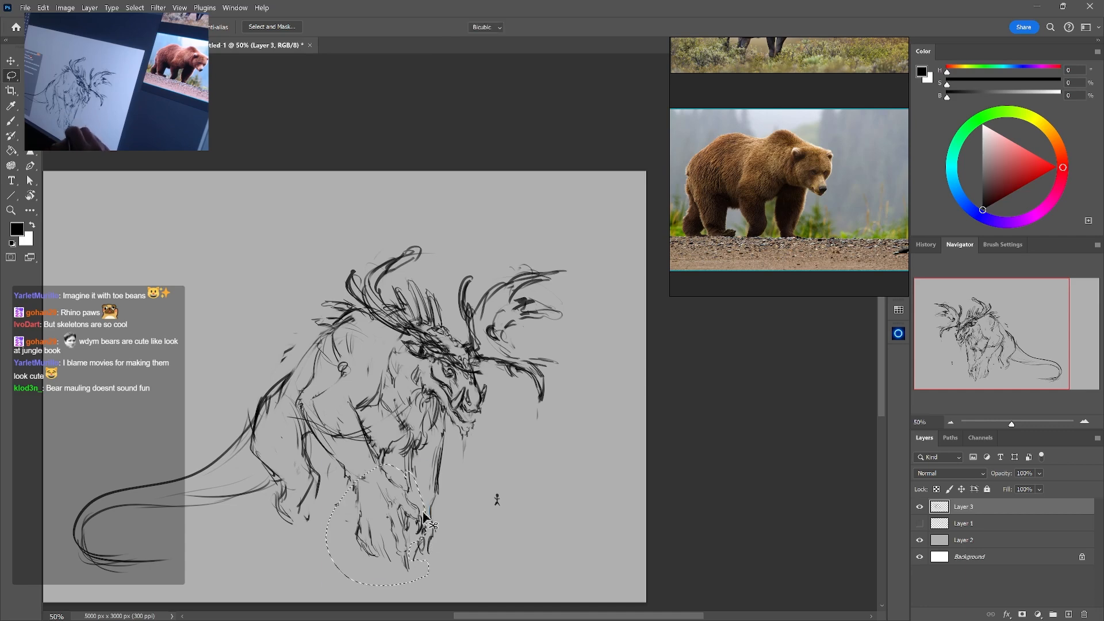
{"action": "key", "text": "ctrl+t"}
{"action": "left_click_drag", "start_coordinate": [439, 582], "coordinate": [426, 567]}
{"action": "right_click", "coordinate": [353, 544]}
{"action": "left_click", "coordinate": [374, 339]}
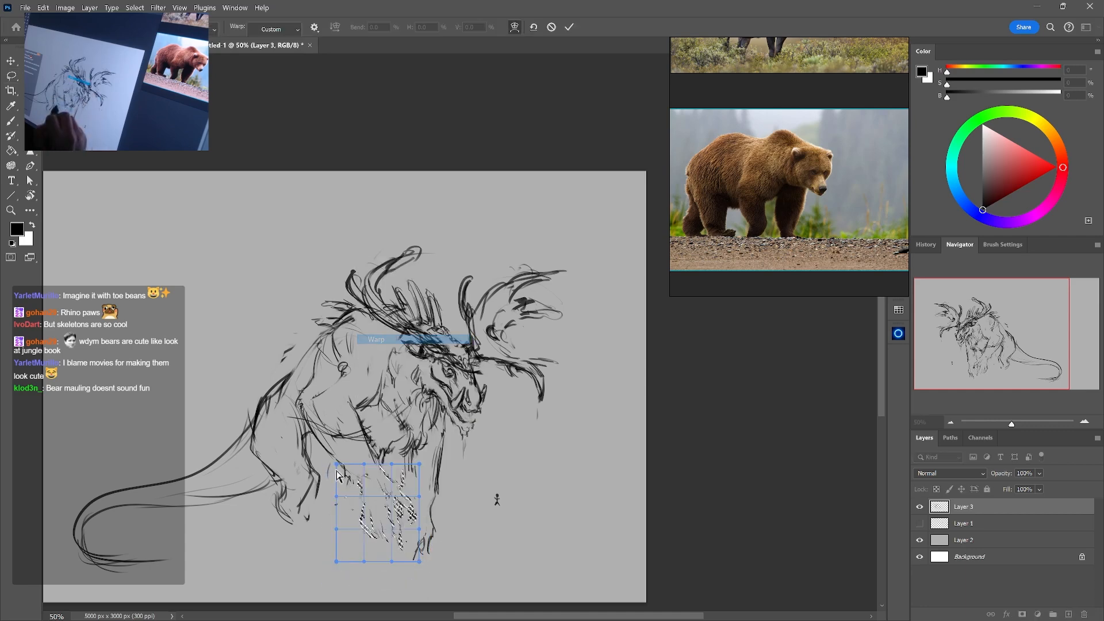
{"action": "left_click_drag", "start_coordinate": [337, 463], "coordinate": [330, 466]}
{"action": "key", "text": "Return"}
Erase the far front leg's lower part and foot and redraw a shorter, lighter leg contour
{"action": "key", "text": "e"}
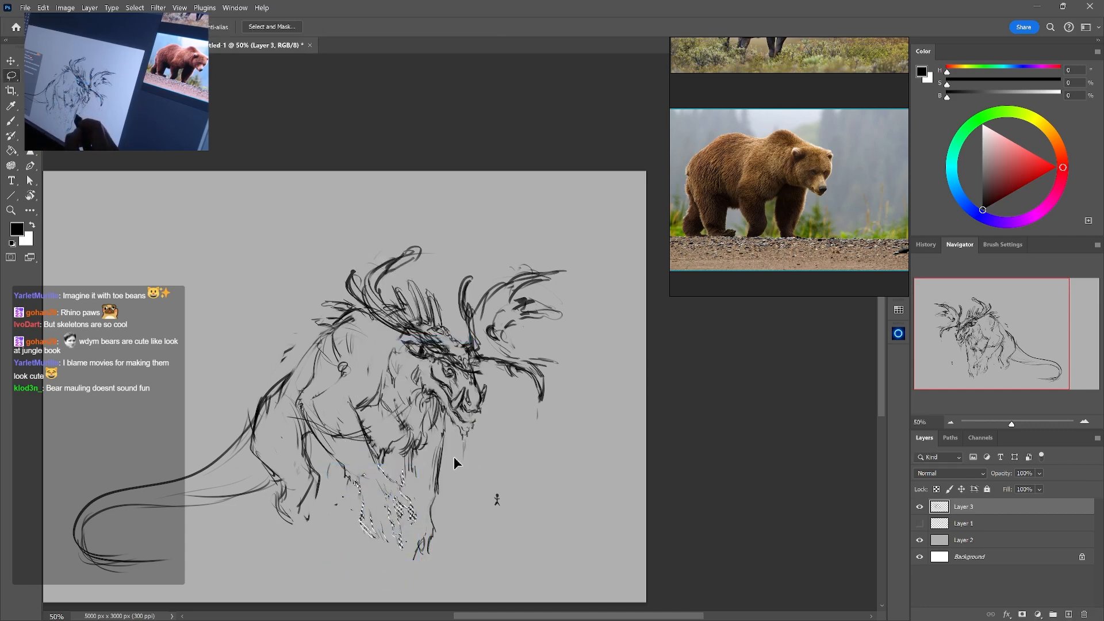
{"action": "mouse_move", "coordinate": [430, 538]}
{"action": "left_mouse_down"}
{"action": "mouse_move", "coordinate": [426, 484]}
{"action": "mouse_move", "coordinate": [414, 482]}
{"action": "mouse_move", "coordinate": [410, 459]}
{"action": "left_mouse_up"}
{"action": "key", "text": "b"}
{"action": "key", "text": "e"}
{"action": "key", "text": "b"}
{"action": "key", "text": "e"}
{"action": "mouse_move", "coordinate": [438, 497]}
{"action": "left_mouse_down"}
{"action": "mouse_move", "coordinate": [443, 452]}
{"action": "mouse_move", "coordinate": [437, 470]}
{"action": "left_mouse_up"}
{"action": "key", "text": "b"}
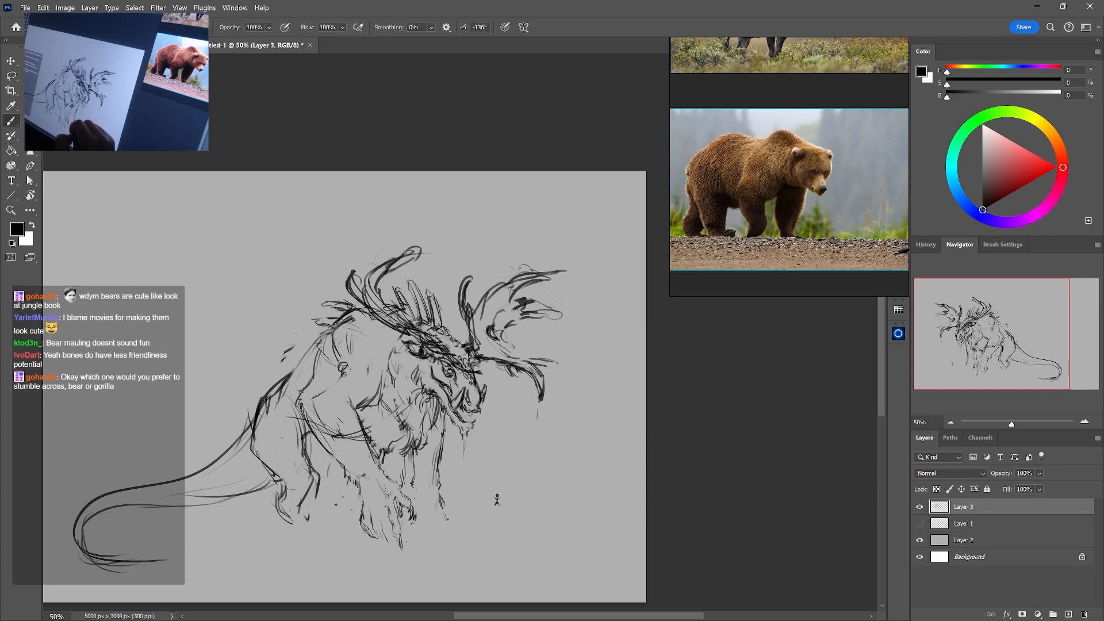
Clean up the far front leg's lower outer contour with the eraser and redraw it down to the foot
{"action": "key", "text": "e"}
{"action": "left_click_drag", "start_coordinate": [441, 505], "coordinate": [436, 518]}
{"action": "key", "text": "b"}
{"action": "left_click_drag", "start_coordinate": [441, 506], "coordinate": [446, 527]}
{"action": "key", "text": "e"}
{"action": "key", "text": "b"}
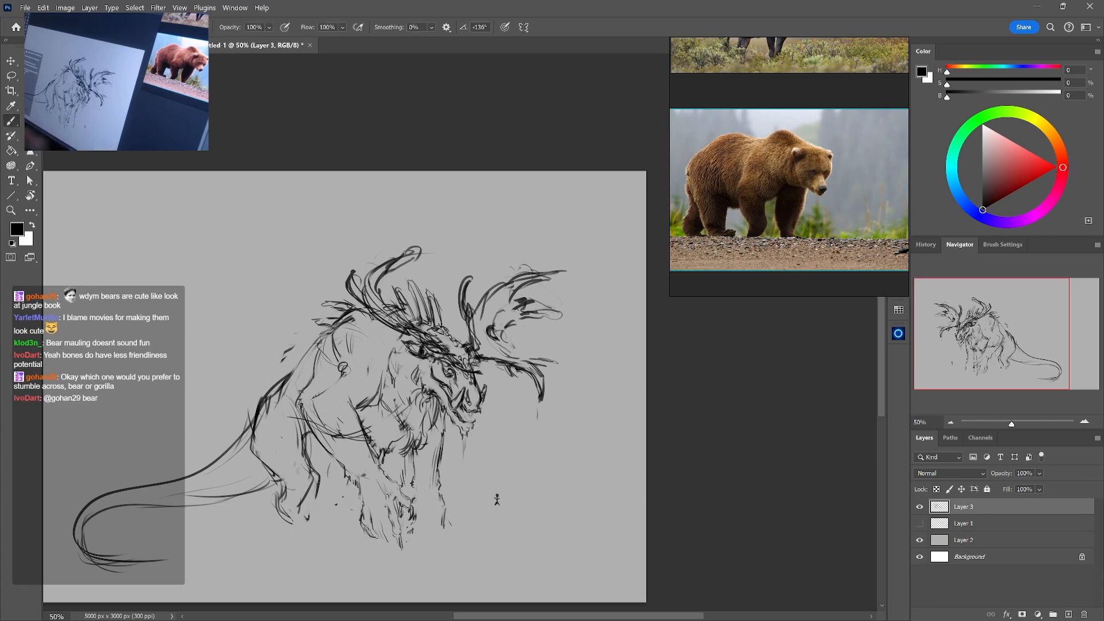
{"action": "key", "text": "e"}
{"action": "key", "text": "b"}
{"action": "key", "text": "e"}
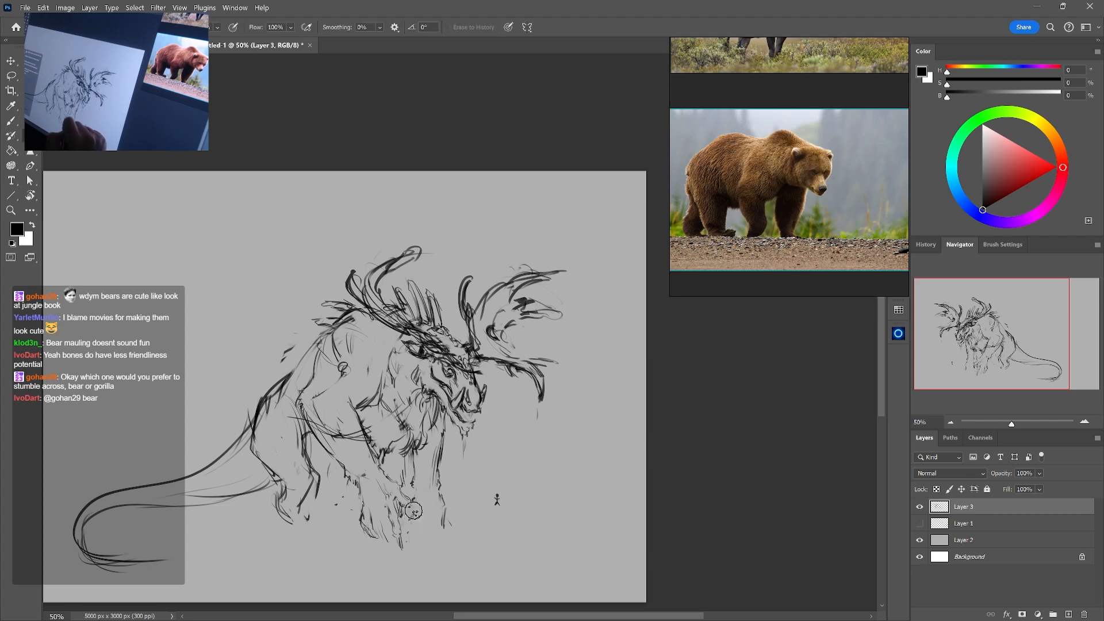
Redraw the near front paw's toes and wrist lines, alternating brush strokes with light erasing
{"action": "key", "text": "b"}
{"action": "mouse_move", "coordinate": [415, 516]}
{"action": "left_mouse_down"}
{"action": "mouse_move", "coordinate": [411, 507]}
{"action": "mouse_move", "coordinate": [411, 527]}
{"action": "mouse_move", "coordinate": [378, 518]}
{"action": "mouse_move", "coordinate": [375, 499]}
{"action": "left_mouse_up"}
{"action": "key", "text": "e"}
{"action": "key", "text": "b"}
{"action": "key", "text": "e"}
{"action": "key", "text": "b"}
{"action": "key", "text": "e"}
{"action": "key", "text": "b"}
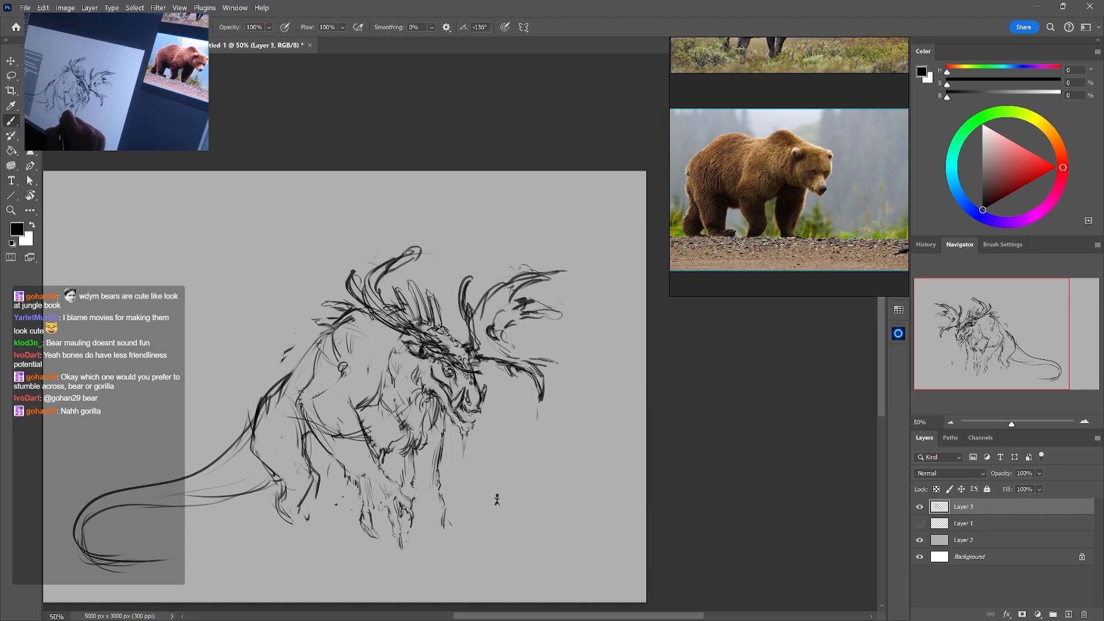
Lighten the near foreleg's inner lines, add contour strokes down to the paw, and sharpen its lowest claw
{"action": "key", "text": "e"}
{"action": "mouse_move", "coordinate": [374, 489]}
{"action": "left_mouse_down"}
{"action": "mouse_move", "coordinate": [368, 473]}
{"action": "mouse_move", "coordinate": [361, 502]}
{"action": "mouse_move", "coordinate": [369, 457]}
{"action": "left_mouse_up"}
{"action": "key", "text": "b"}
{"action": "key", "text": "e"}
{"action": "key", "text": "b"}
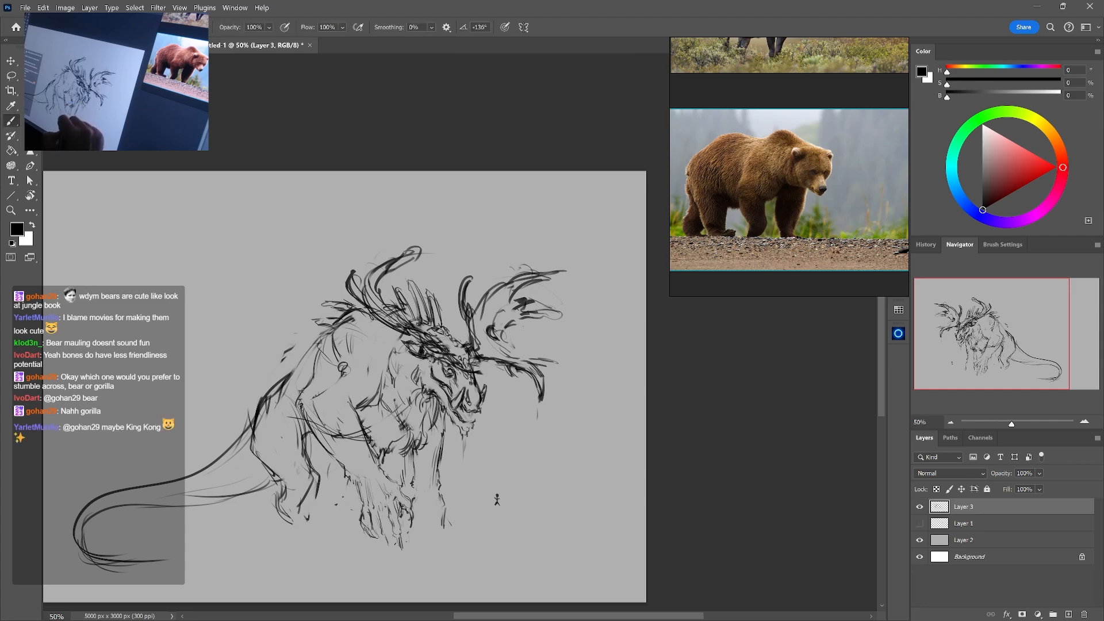
{"action": "key", "text": "e"}
{"action": "key", "text": "b"}
{"action": "mouse_move", "coordinate": [392, 546]}
{"action": "left_mouse_down"}
{"action": "mouse_move", "coordinate": [384, 532]}
{"action": "mouse_move", "coordinate": [397, 556]}
{"action": "left_mouse_up"}
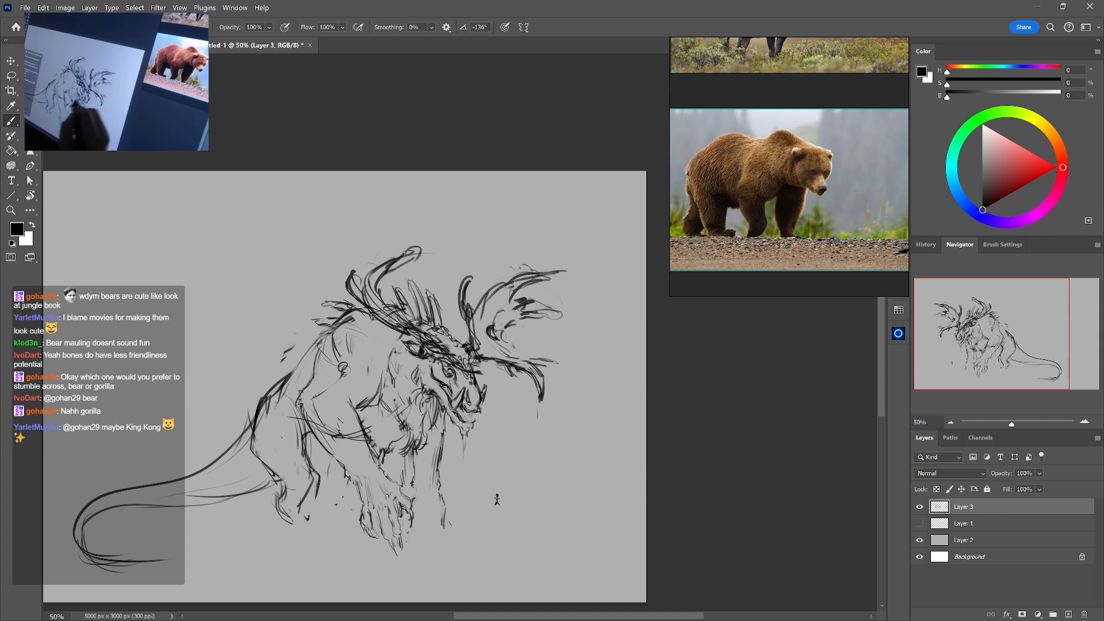
Strengthen the far front leg's lower contour and sketch the first toe lines of its paw
{"action": "key", "text": "e"}
{"action": "key", "text": "b"}
{"action": "mouse_move", "coordinate": [444, 527]}
{"action": "left_mouse_down"}
{"action": "mouse_move", "coordinate": [441, 495]}
{"action": "mouse_move", "coordinate": [457, 515]}
{"action": "mouse_move", "coordinate": [443, 494]}
{"action": "mouse_move", "coordinate": [443, 510]}
{"action": "left_mouse_up"}
{"action": "key", "text": "e"}
{"action": "key", "text": "b"}
{"action": "left_click_drag", "start_coordinate": [426, 502], "coordinate": [434, 517]}
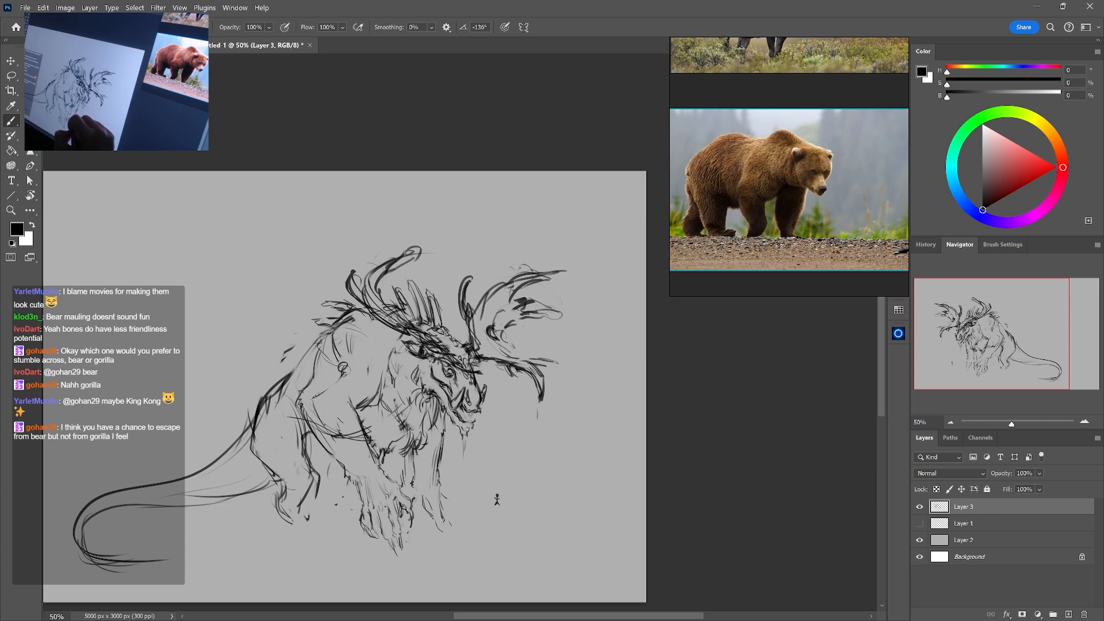
{"action": "key", "text": "e"}
{"action": "key", "text": "b"}
{"action": "left_click_drag", "start_coordinate": [450, 523], "coordinate": [442, 496]}
{"action": "key", "text": "e"}
{"action": "key", "text": "b"}
{"action": "key", "text": "e"}
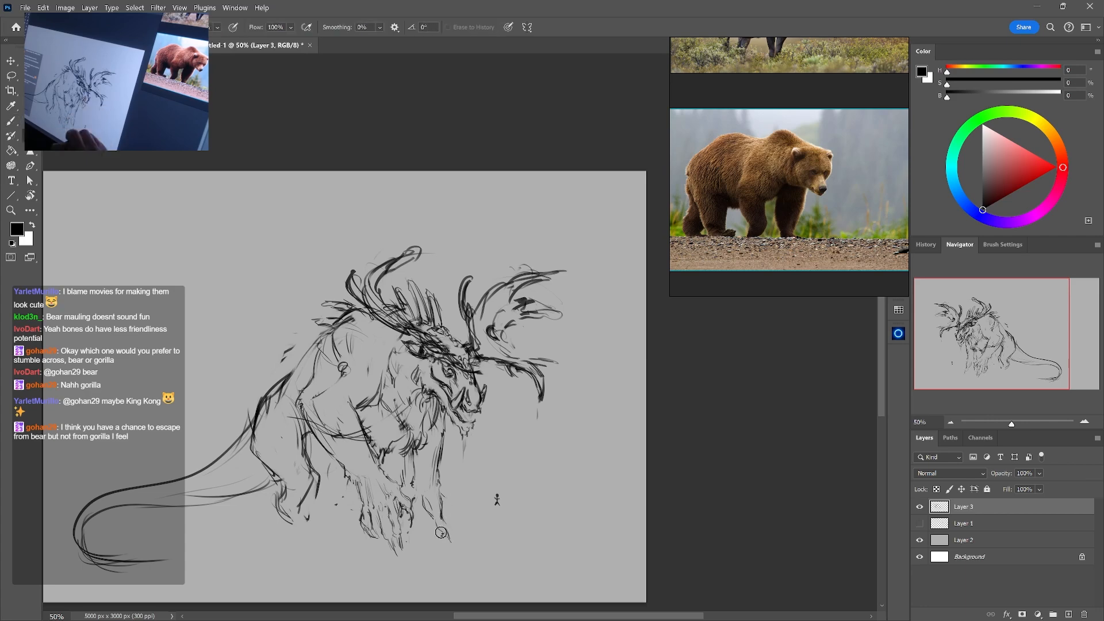
Erase the bottom of the far front foot and redraw it as a shorter clawed paw
{"action": "mouse_move", "coordinate": [448, 540]}
{"action": "left_mouse_down"}
{"action": "mouse_move", "coordinate": [428, 495]}
{"action": "mouse_move", "coordinate": [434, 520]}
{"action": "mouse_move", "coordinate": [417, 544]}
{"action": "left_mouse_up"}
{"action": "key", "text": "b"}
{"action": "key", "text": "e"}
{"action": "mouse_move", "coordinate": [417, 544]}
{"action": "left_mouse_down"}
{"action": "mouse_move", "coordinate": [424, 512]}
{"action": "mouse_move", "coordinate": [421, 528]}
{"action": "left_mouse_up"}
{"action": "key", "text": "b"}
{"action": "mouse_move", "coordinate": [423, 505]}
{"action": "left_mouse_down"}
{"action": "mouse_move", "coordinate": [426, 530]}
{"action": "mouse_move", "coordinate": [430, 516]}
{"action": "left_mouse_up"}
{"action": "left_click_drag", "start_coordinate": [436, 511], "coordinate": [433, 528]}
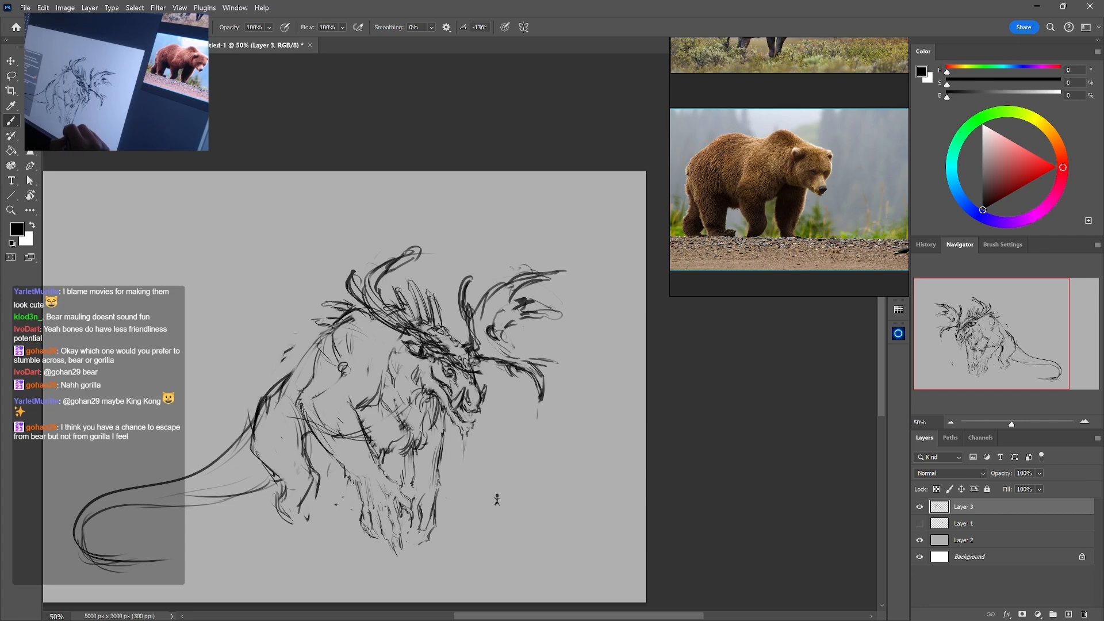
{"action": "key", "text": "e"}
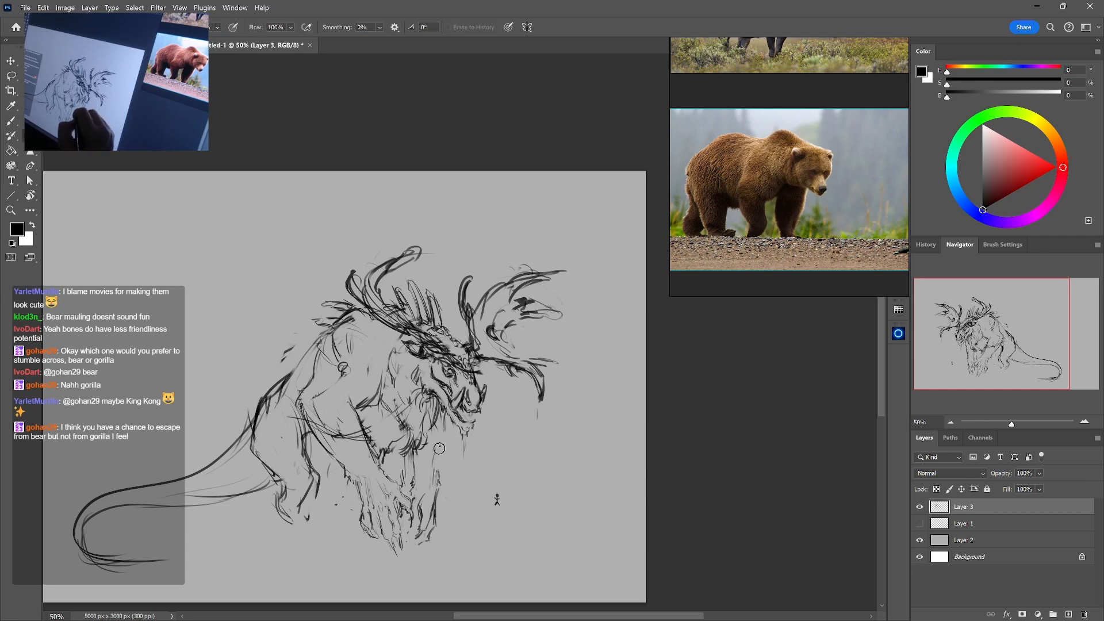
{"action": "key", "text": "b"}
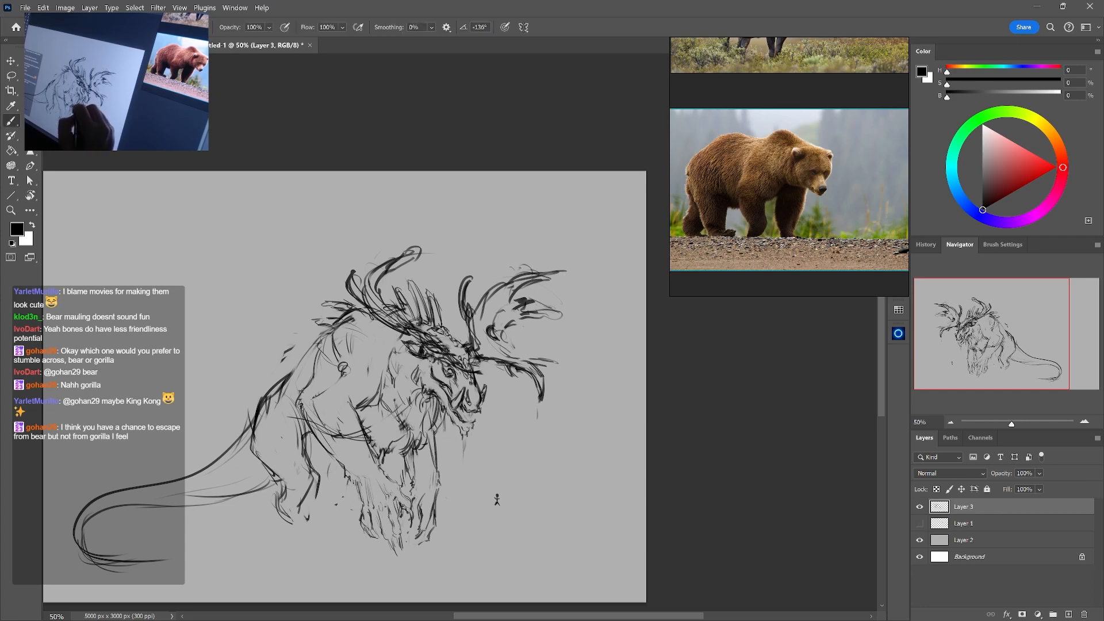
Clean up the area below the beast's jaw and redraw the beard with hanging strands
{"action": "key", "text": "e"}
{"action": "left_click_drag", "start_coordinate": [443, 413], "coordinate": [435, 432]}
{"action": "key", "text": "b"}
{"action": "left_click_drag", "start_coordinate": [442, 408], "coordinate": [429, 440]}
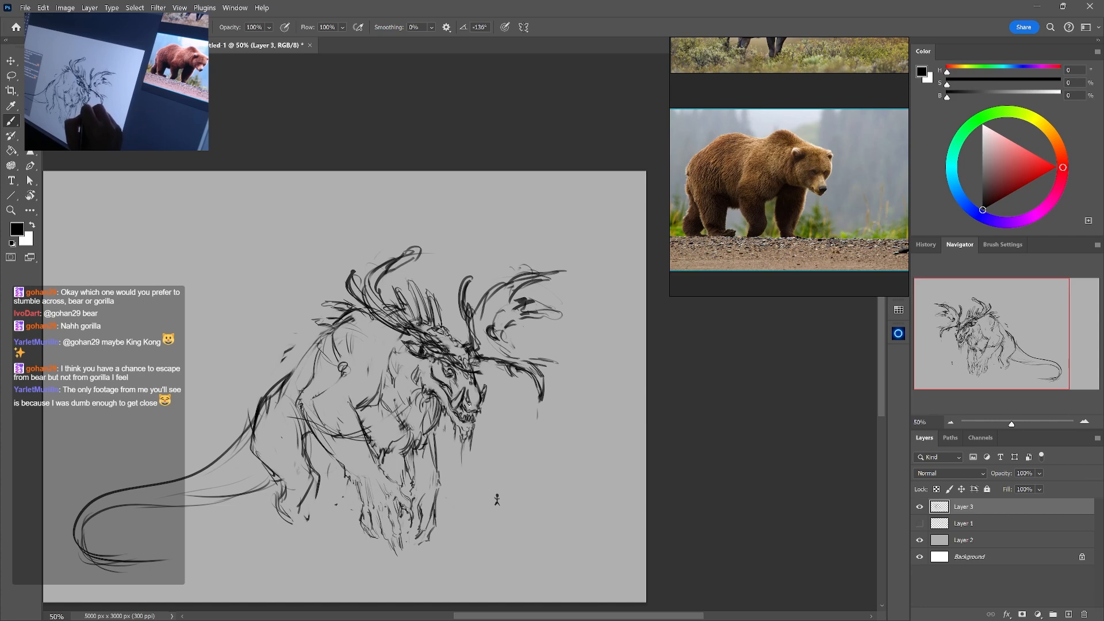
{"action": "key", "text": "e"}
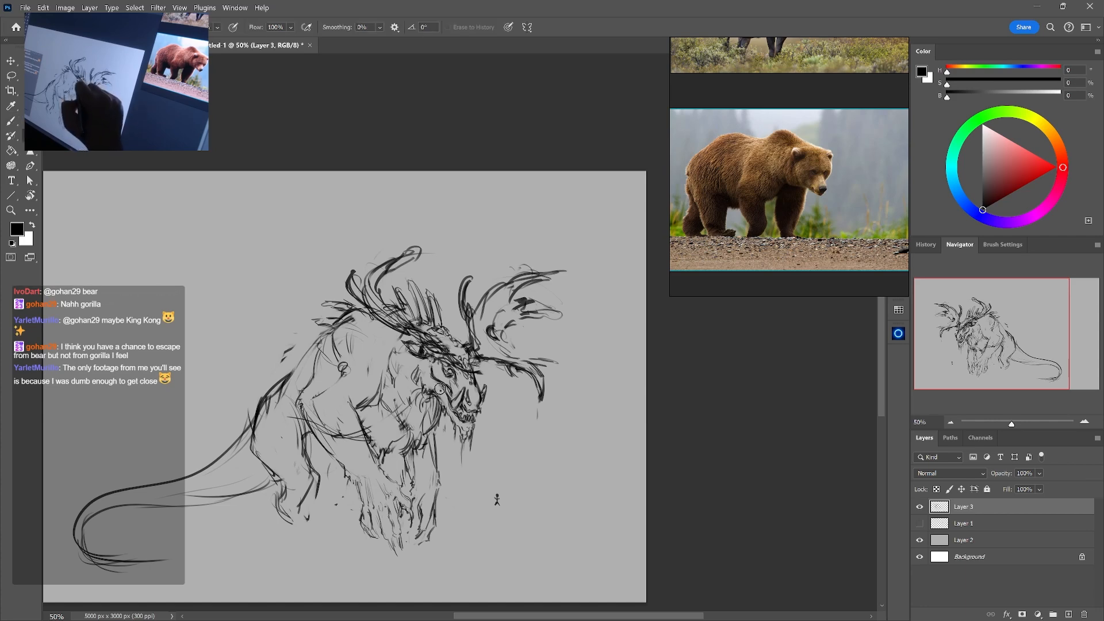
{"action": "key", "text": "b"}
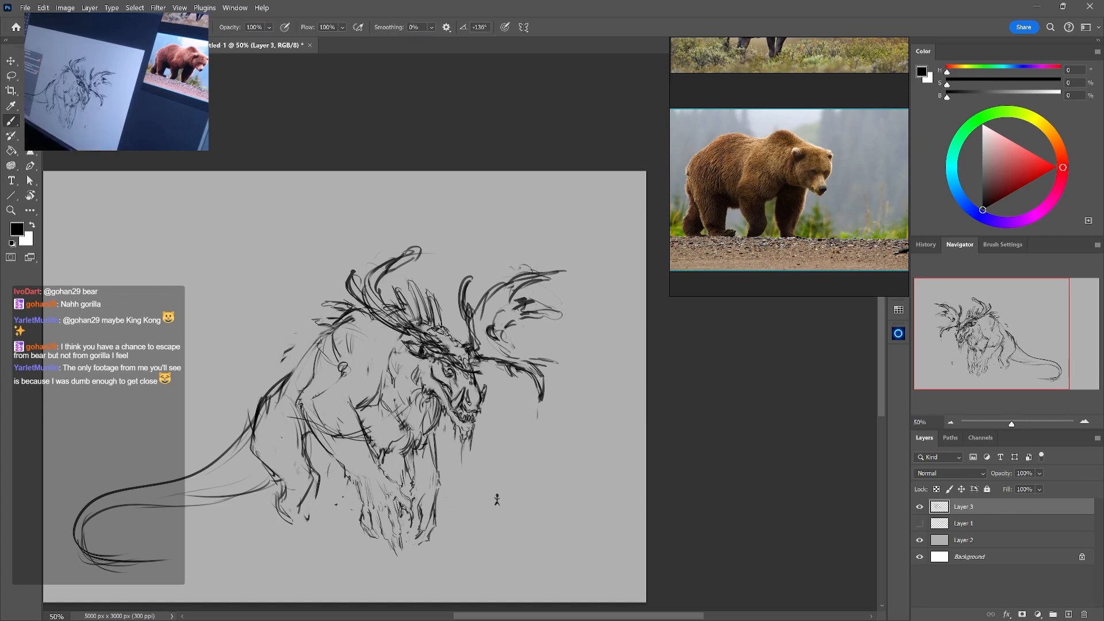
Erase heavy lines in the thigh and lower hind leg and redraw the leg's front edge more lightly
{"action": "key", "text": "e"}
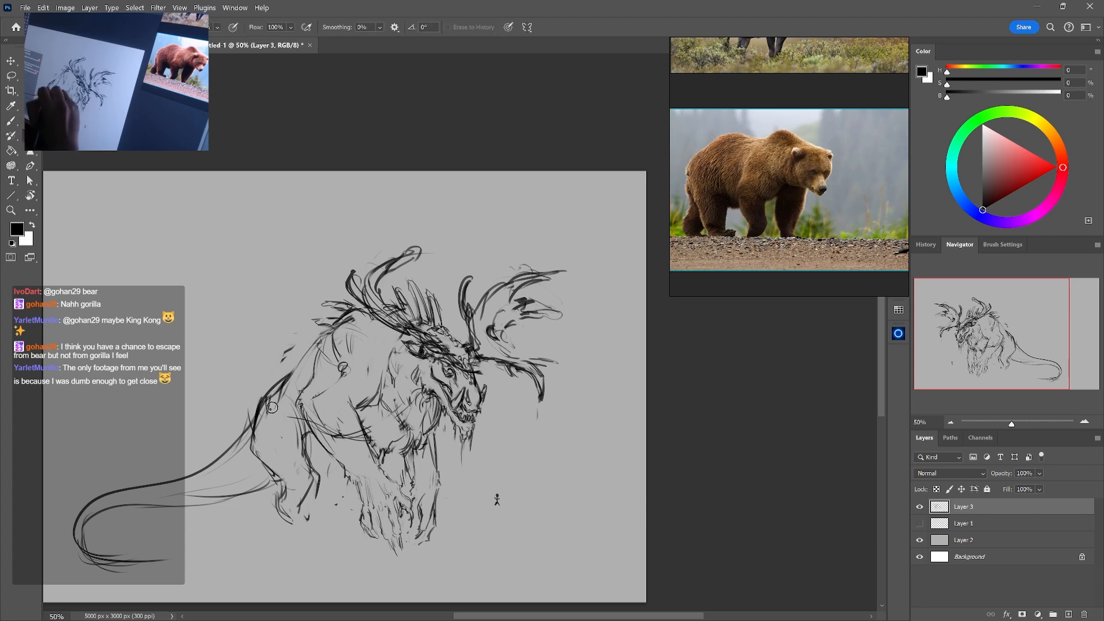
{"action": "key", "text": "b"}
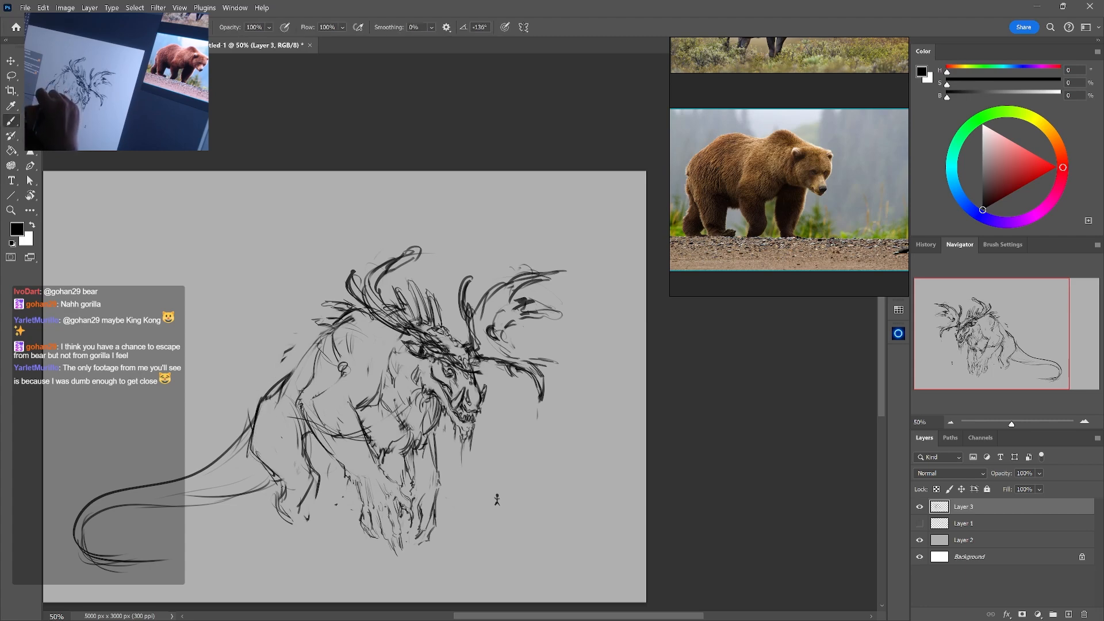
{"action": "key", "text": "e"}
{"action": "mouse_move", "coordinate": [287, 481]}
{"action": "left_mouse_down"}
{"action": "mouse_move", "coordinate": [272, 494]}
{"action": "mouse_move", "coordinate": [304, 499]}
{"action": "mouse_move", "coordinate": [306, 484]}
{"action": "left_mouse_up"}
{"action": "key", "text": "b"}
{"action": "key", "text": "e"}
{"action": "key", "text": "b"}
{"action": "key", "text": "e"}
{"action": "key", "text": "b"}
{"action": "left_click_drag", "start_coordinate": [304, 441], "coordinate": [299, 486]}
Browse the reference board for the standing reindeer photo and examine its body and hind legs up close
{"action": "left_click", "coordinate": [829, 169]}
{"action": "left_click_drag", "start_coordinate": [829, 169], "coordinate": [831, 202]}
{"action": "left_click_drag", "start_coordinate": [860, 155], "coordinate": [843, 288]}
{"action": "mouse_move", "coordinate": [817, 140]}
{"action": "left_mouse_down"}
{"action": "mouse_move", "coordinate": [855, 159]}
{"action": "mouse_move", "coordinate": [886, 122]}
{"action": "left_mouse_up"}
{"action": "left_click_drag", "start_coordinate": [763, 201], "coordinate": [831, 188]}
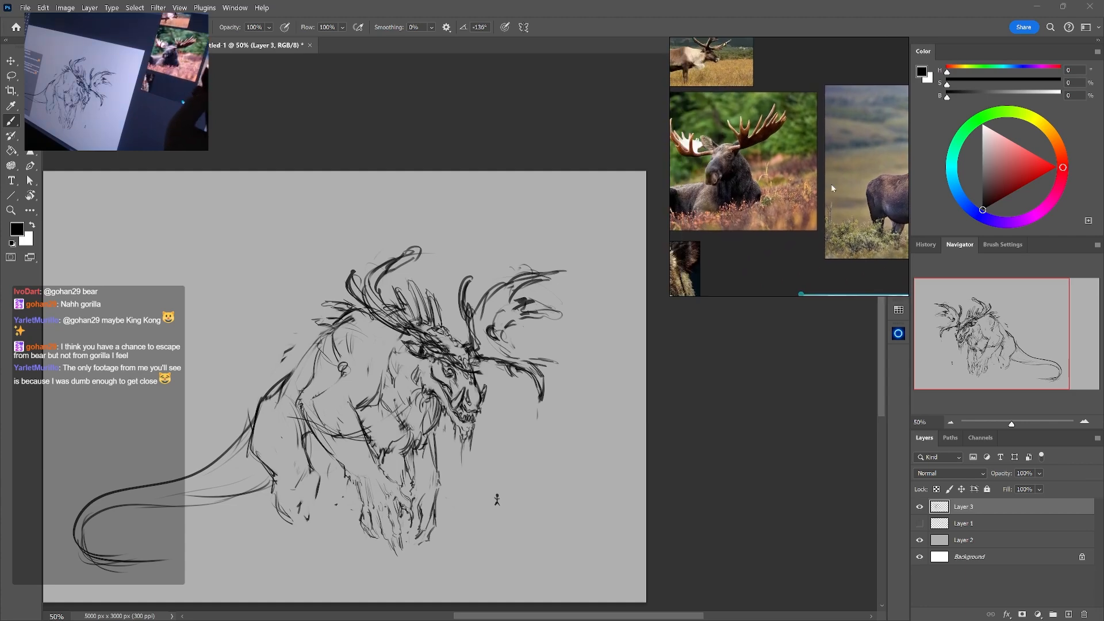
{"action": "left_click_drag", "start_coordinate": [889, 149], "coordinate": [813, 206]}
{"action": "mouse_move", "coordinate": [729, 244]}
{"action": "left_mouse_down"}
{"action": "mouse_move", "coordinate": [766, 128]}
{"action": "mouse_move", "coordinate": [782, 188]}
{"action": "left_mouse_up"}
{"action": "mouse_move", "coordinate": [900, 92]}
{"action": "left_mouse_down"}
{"action": "mouse_move", "coordinate": [804, 227]}
{"action": "mouse_move", "coordinate": [949, 244]}
{"action": "left_mouse_up"}
{"action": "mouse_move", "coordinate": [745, 113]}
{"action": "left_mouse_down"}
{"action": "mouse_move", "coordinate": [842, 230]}
{"action": "mouse_move", "coordinate": [796, 125]}
{"action": "left_mouse_up"}
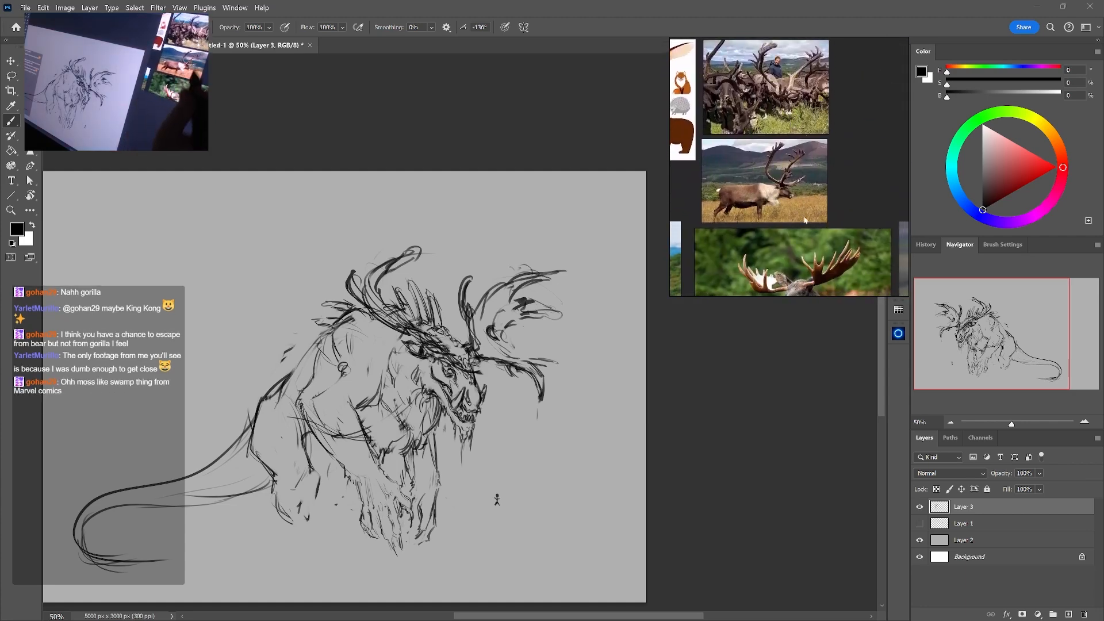
{"action": "left_click_drag", "start_coordinate": [776, 244], "coordinate": [765, 242]}
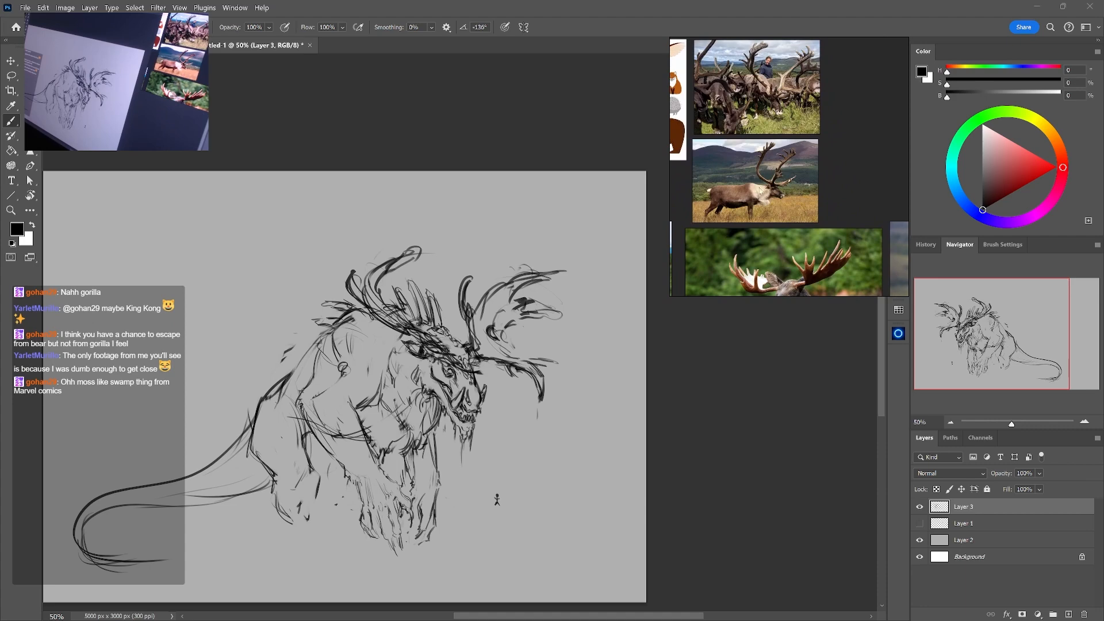
{"action": "scroll", "coordinate": [761, 191], "scroll_direction": "up", "scroll_amount": 8}
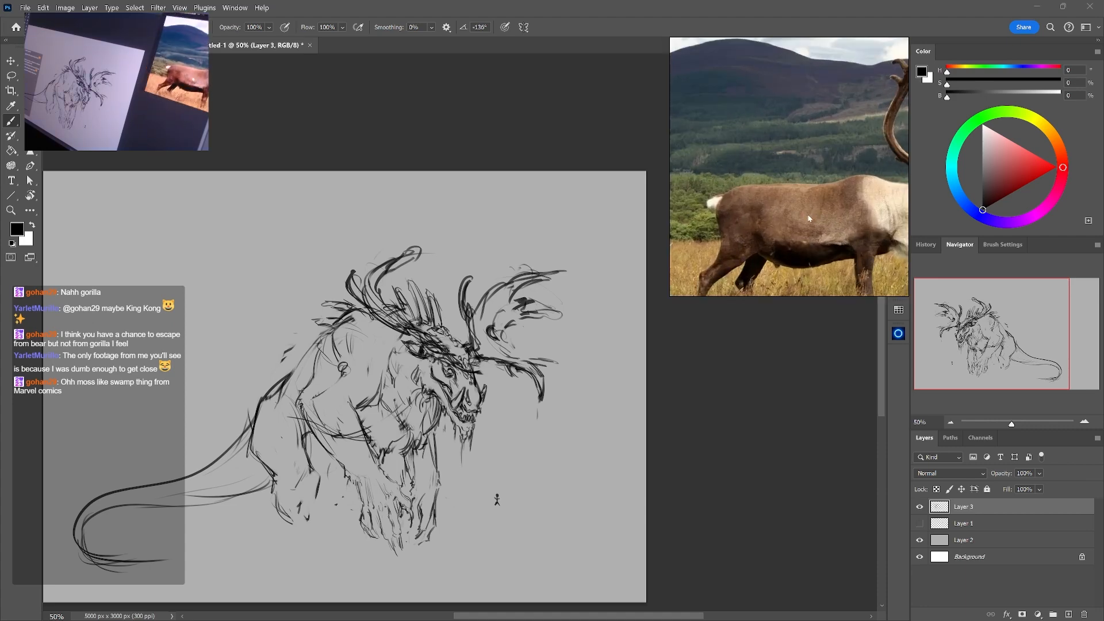
{"action": "left_click_drag", "start_coordinate": [806, 217], "coordinate": [809, 206]}
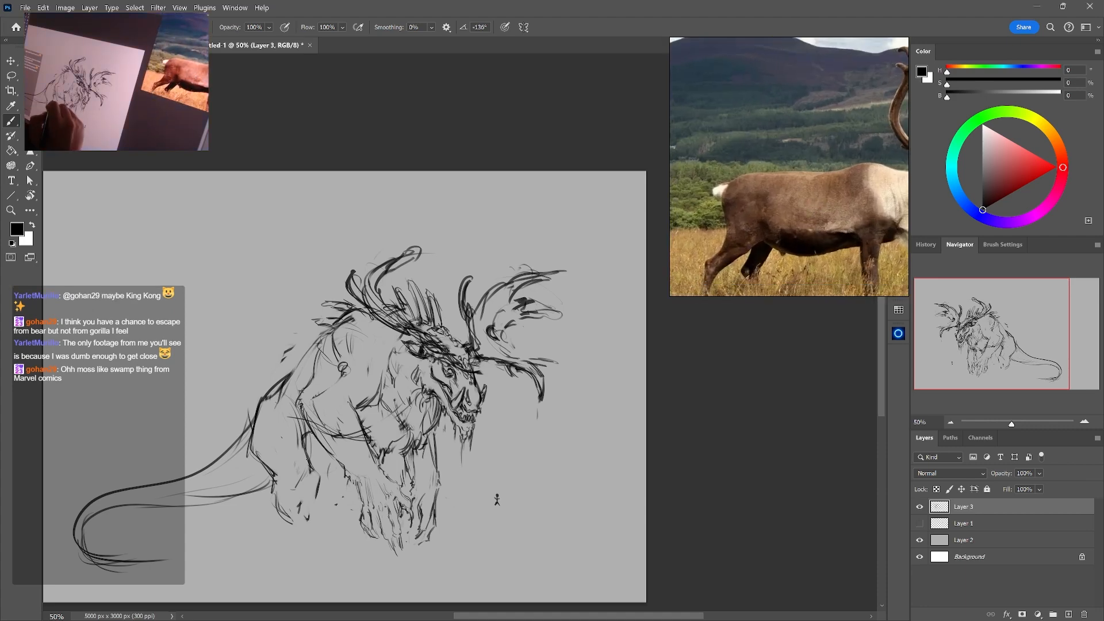
Erase the old hind foot and sketch a longer line for the lower hind leg
{"action": "key", "text": "e"}
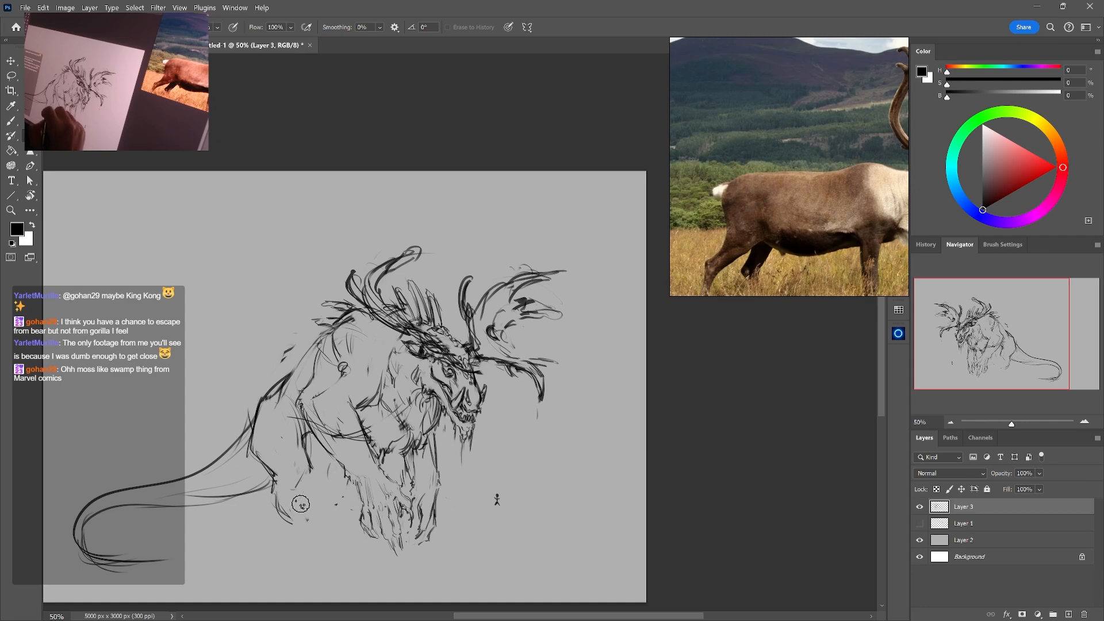
{"action": "key", "text": "b"}
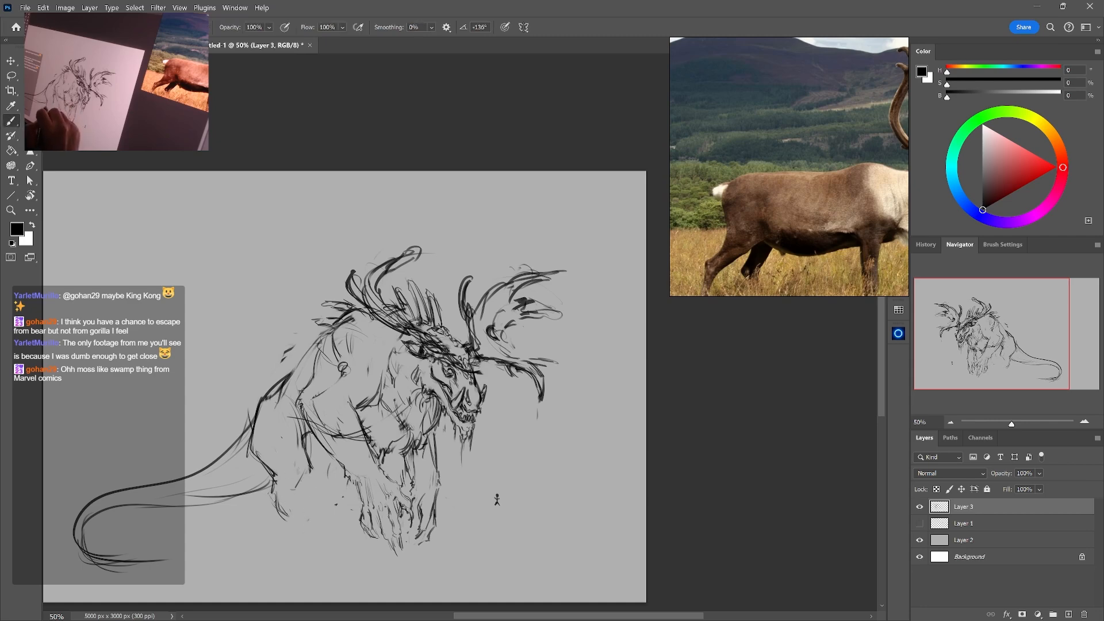
{"action": "left_click_drag", "start_coordinate": [274, 511], "coordinate": [280, 534]}
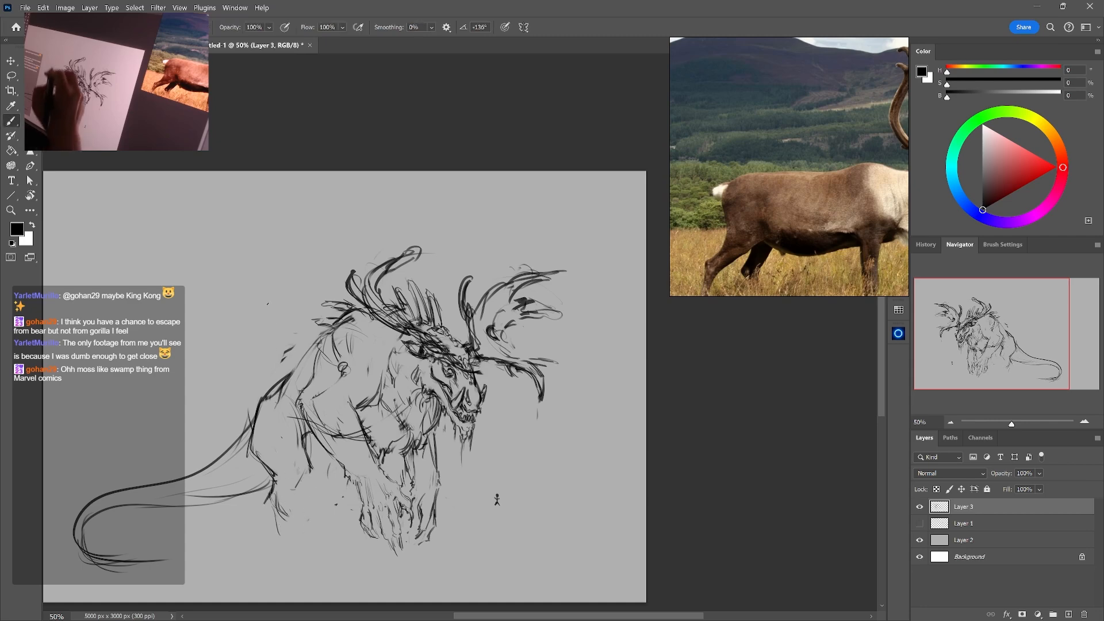
Erase the rump contour above the tail base and redraw it with tufted strokes leading into the thigh
{"action": "key", "text": "e"}
{"action": "left_click_drag", "start_coordinate": [249, 454], "coordinate": [252, 442]}
{"action": "key", "text": "b"}
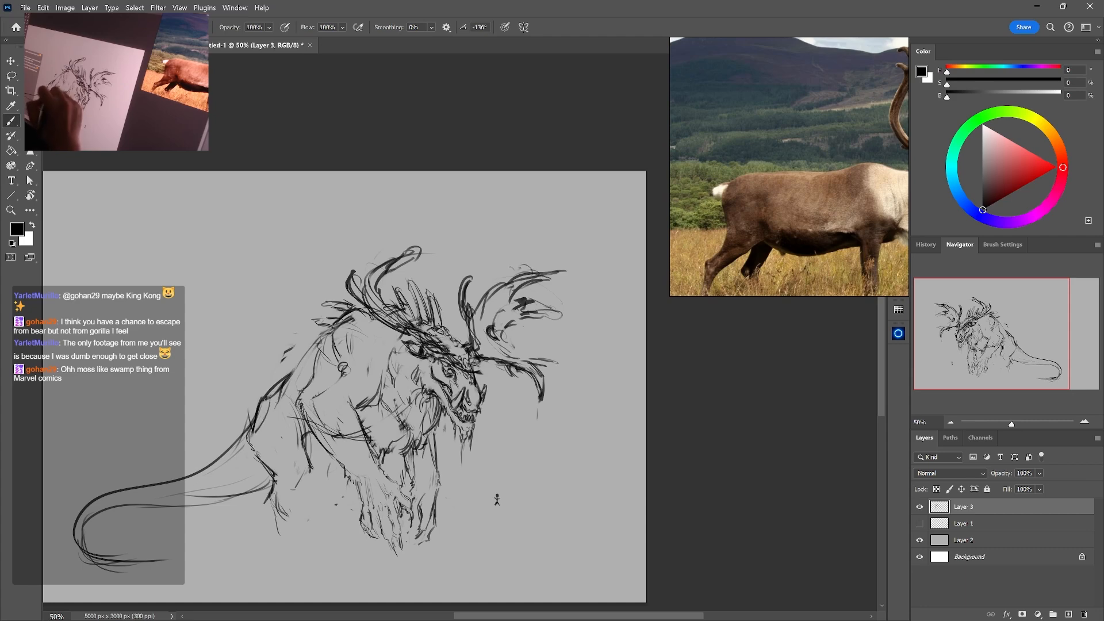
{"action": "key", "text": "e"}
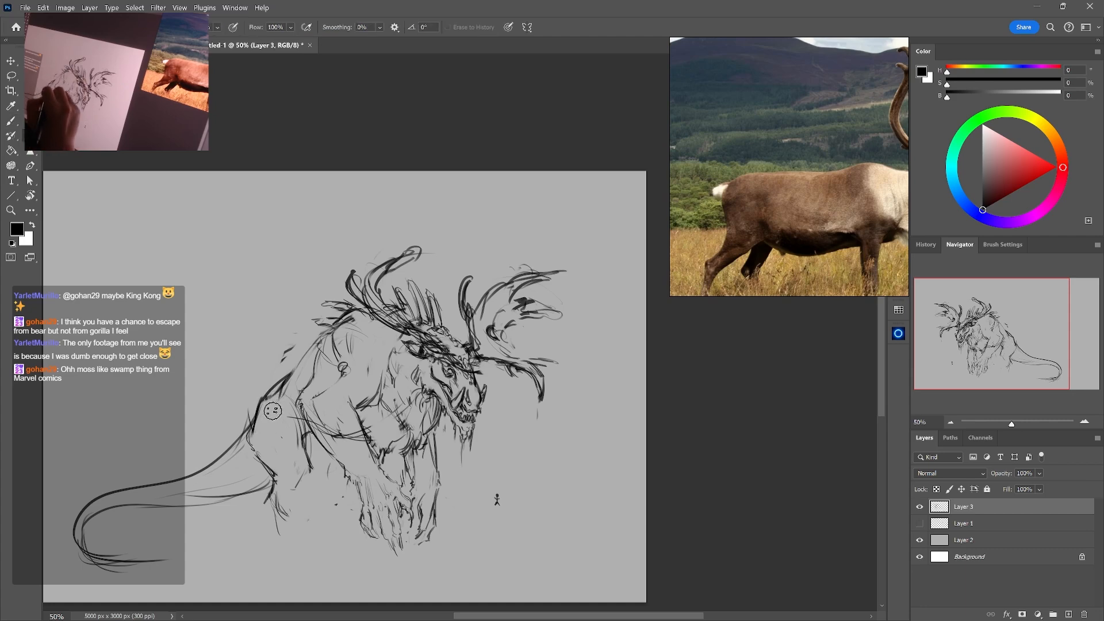
{"action": "key", "text": "b"}
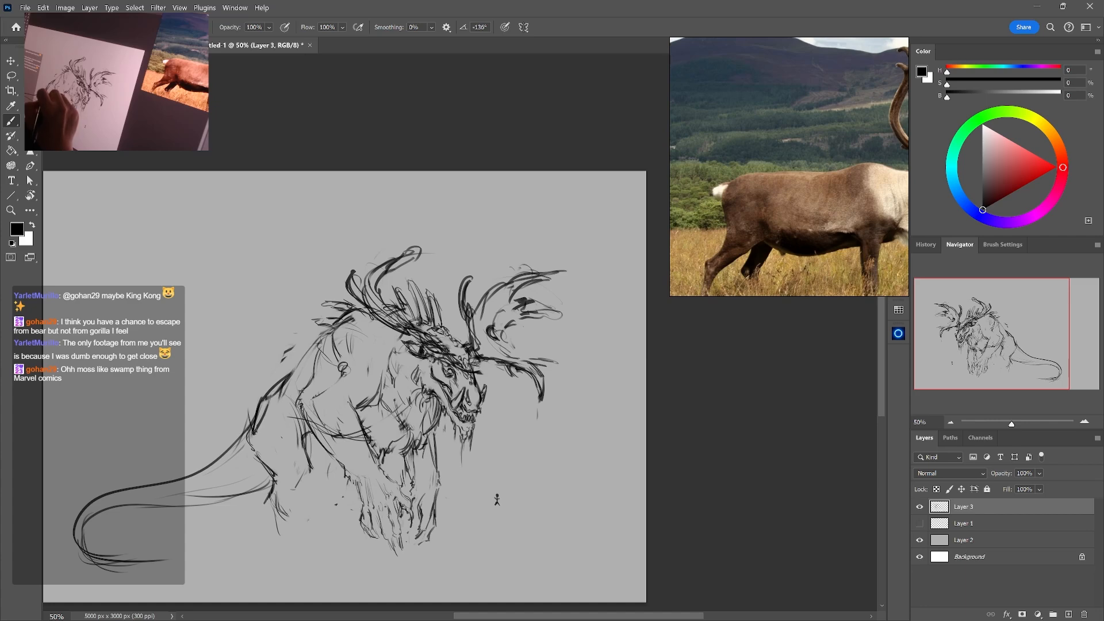
{"action": "key", "text": "e"}
{"action": "key", "text": "b"}
{"action": "mouse_move", "coordinate": [261, 427]}
{"action": "left_mouse_down"}
{"action": "mouse_move", "coordinate": [268, 409]}
{"action": "mouse_move", "coordinate": [251, 446]}
{"action": "left_mouse_up"}
{"action": "key", "text": "e"}
{"action": "key", "text": "b"}
{"action": "key", "text": "e"}
{"action": "key", "text": "b"}
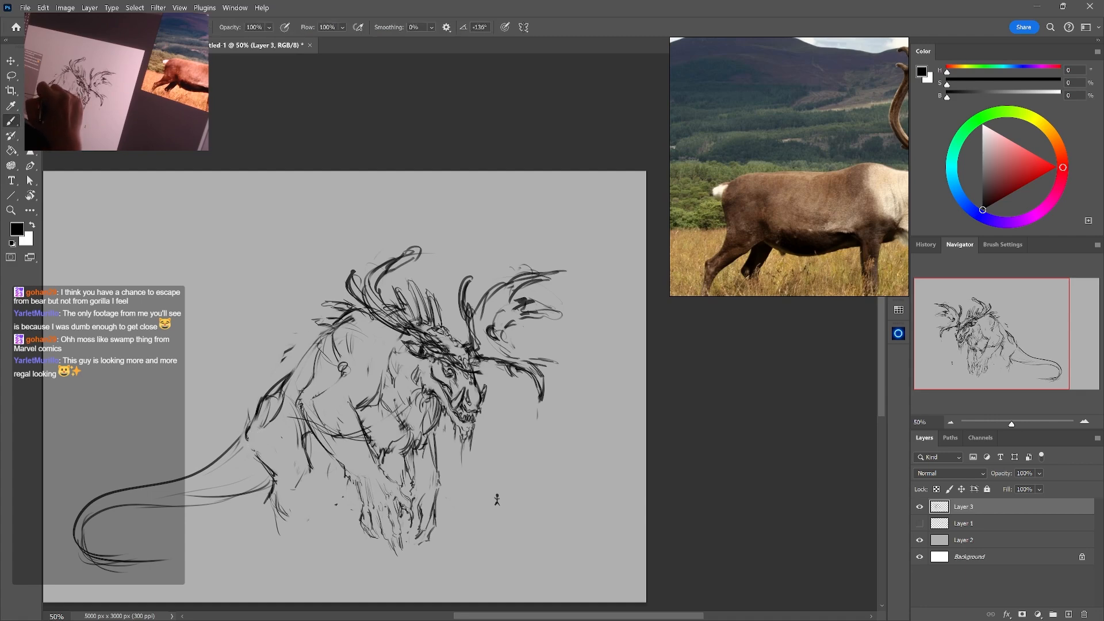
Erase stray lines inside the thigh and redraw its rear edge from the tail base toward the hock
{"action": "key", "text": "e"}
{"action": "mouse_move", "coordinate": [258, 423]}
{"action": "left_mouse_down"}
{"action": "mouse_move", "coordinate": [270, 434]}
{"action": "mouse_move", "coordinate": [255, 450]}
{"action": "mouse_move", "coordinate": [274, 476]}
{"action": "left_mouse_up"}
{"action": "key", "text": "b"}
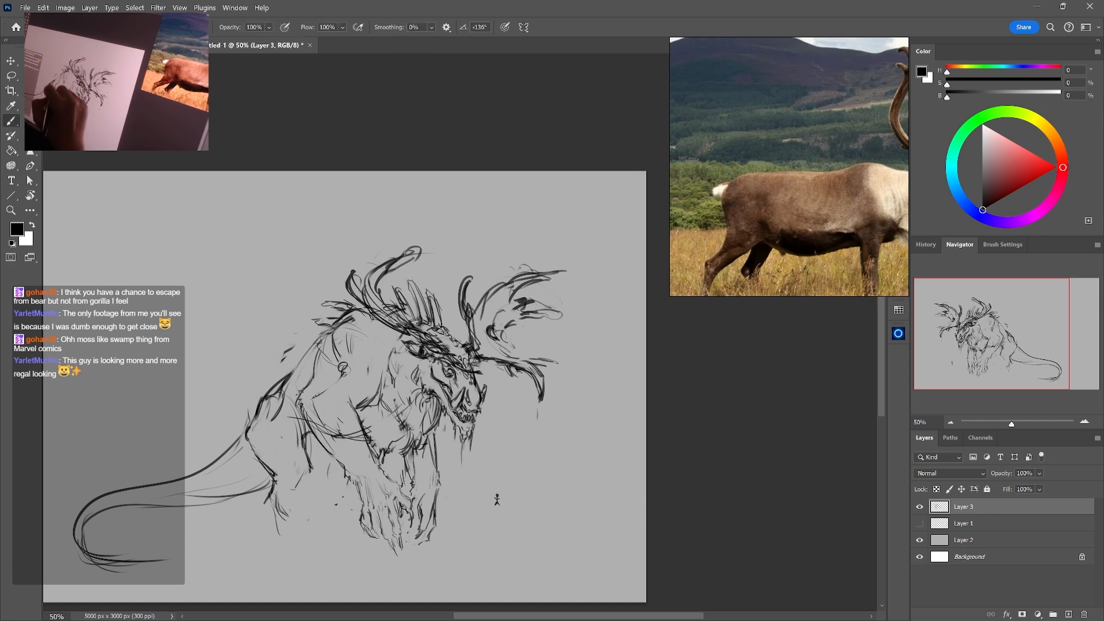
Clean up the flank and belly line, and redraw the front edge of the thigh down toward the knee
{"action": "key", "text": "e"}
{"action": "left_click_drag", "start_coordinate": [302, 429], "coordinate": [294, 398]}
{"action": "key", "text": "b"}
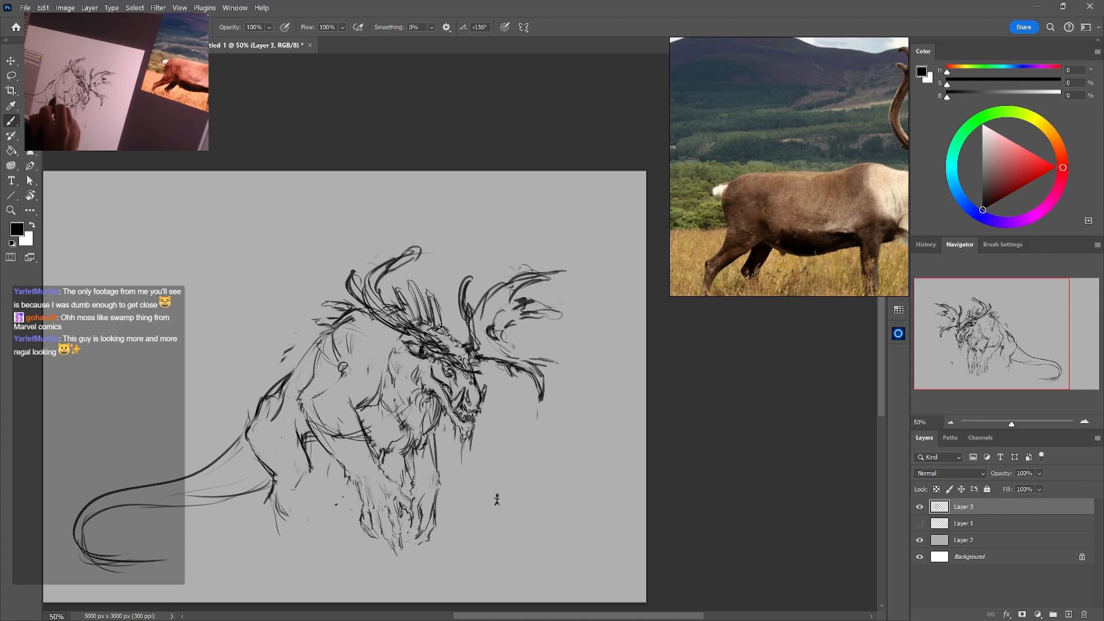
{"action": "key", "text": "e"}
{"action": "left_click_drag", "start_coordinate": [314, 435], "coordinate": [305, 470]}
{"action": "key", "text": "b"}
{"action": "key", "text": "e"}
{"action": "key", "text": "b"}
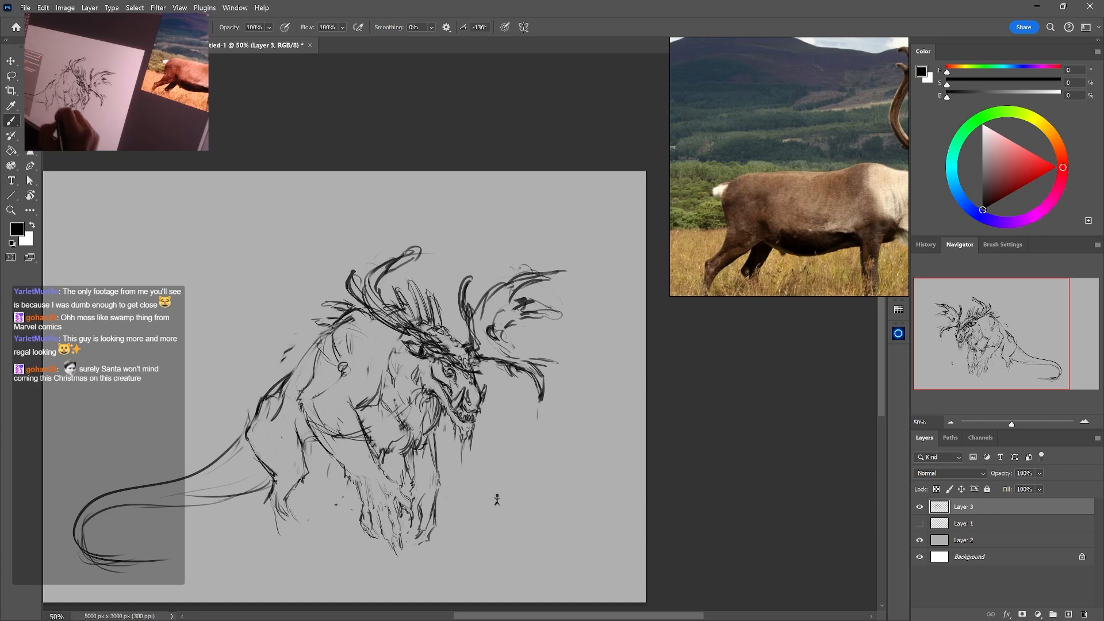
{"action": "key", "text": "e"}
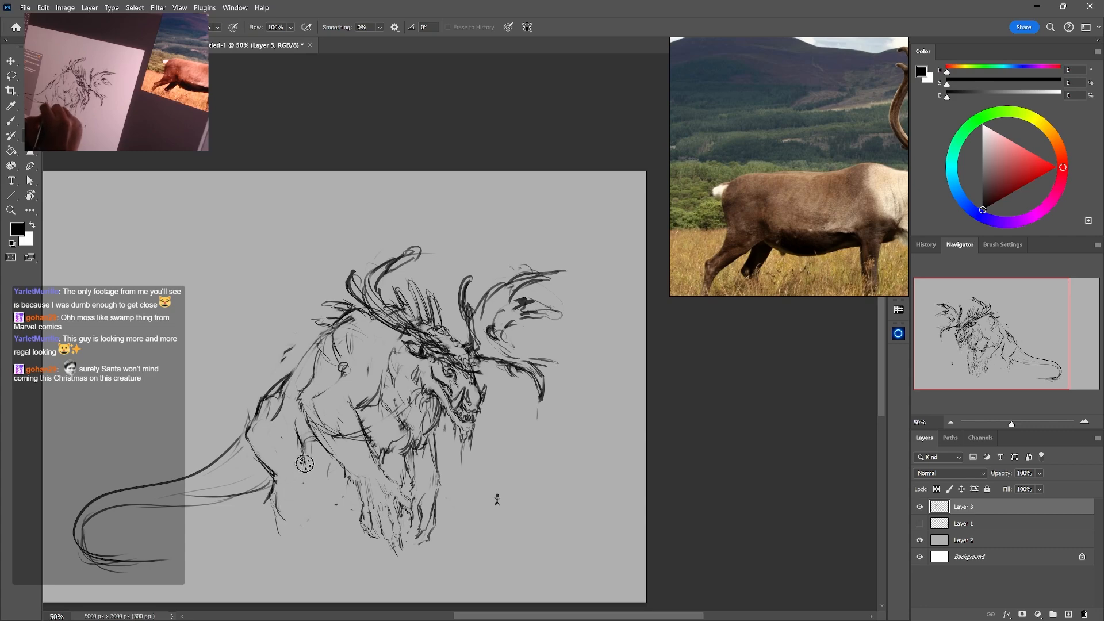
{"action": "key", "text": "b"}
Erase the angular hock lines and redraw the hock farther back toward the tail, narrowing the lower leg
{"action": "key", "text": "e"}
{"action": "left_click_drag", "start_coordinate": [278, 474], "coordinate": [269, 499]}
{"action": "key", "text": "b"}
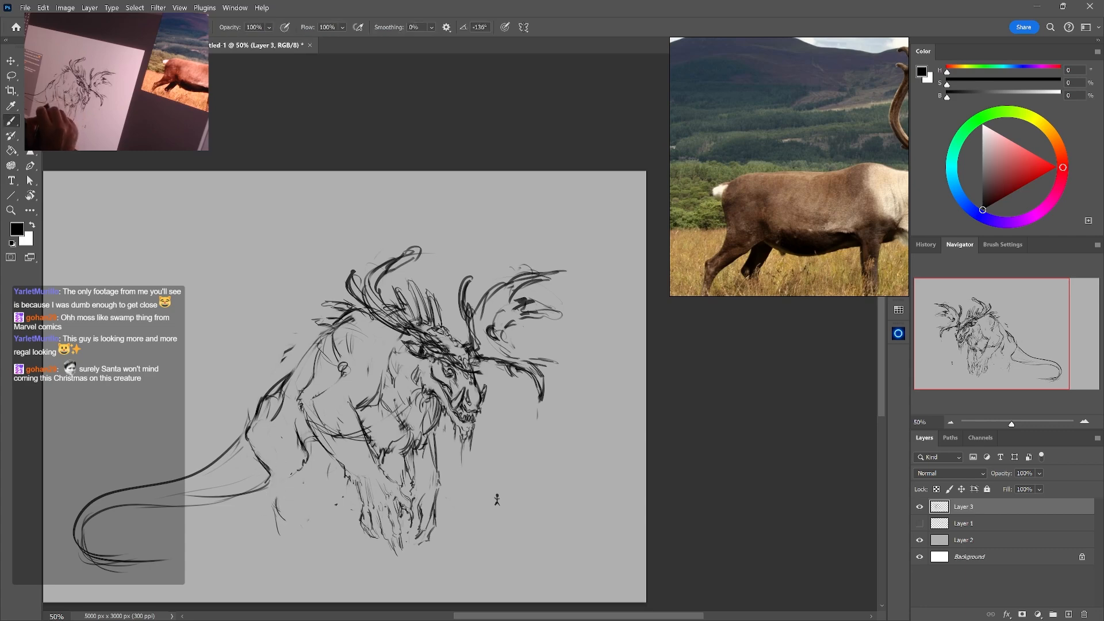
{"action": "left_click_drag", "start_coordinate": [292, 474], "coordinate": [281, 486]}
{"action": "key", "text": "e"}
{"action": "mouse_move", "coordinate": [273, 479]}
{"action": "left_mouse_down"}
{"action": "mouse_move", "coordinate": [270, 468]}
{"action": "mouse_move", "coordinate": [259, 479]}
{"action": "left_mouse_up"}
{"action": "key", "text": "b"}
{"action": "key", "text": "e"}
{"action": "key", "text": "b"}
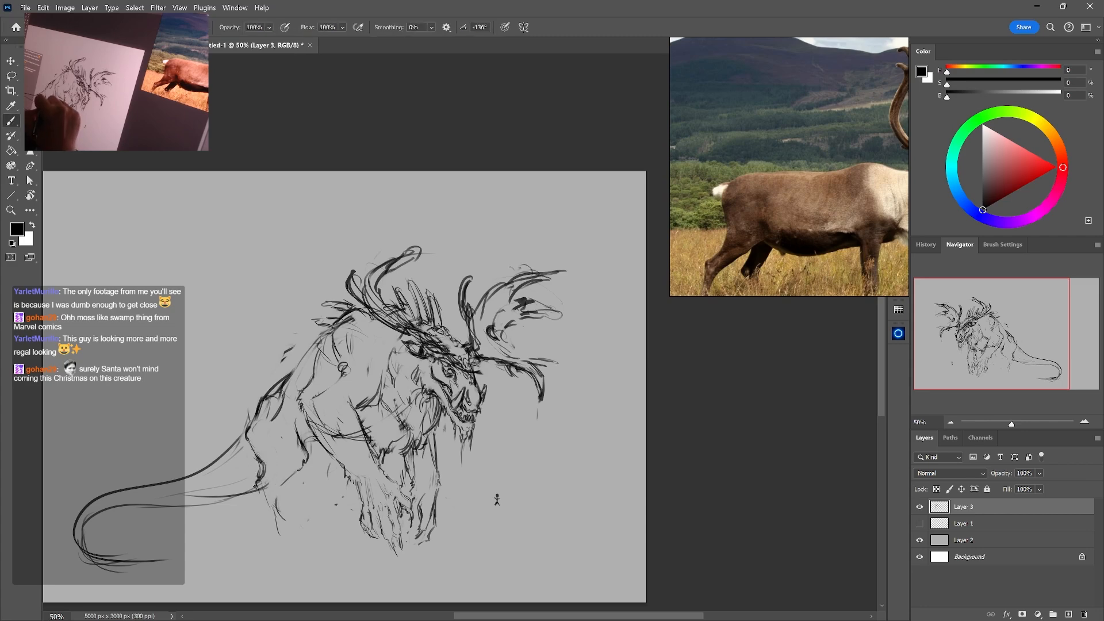
Refine the hock into a rounded joint and draw a straight lower hind leg line descending from it
{"action": "key", "text": "e"}
{"action": "left_click_drag", "start_coordinate": [260, 476], "coordinate": [255, 490]}
{"action": "key", "text": "b"}
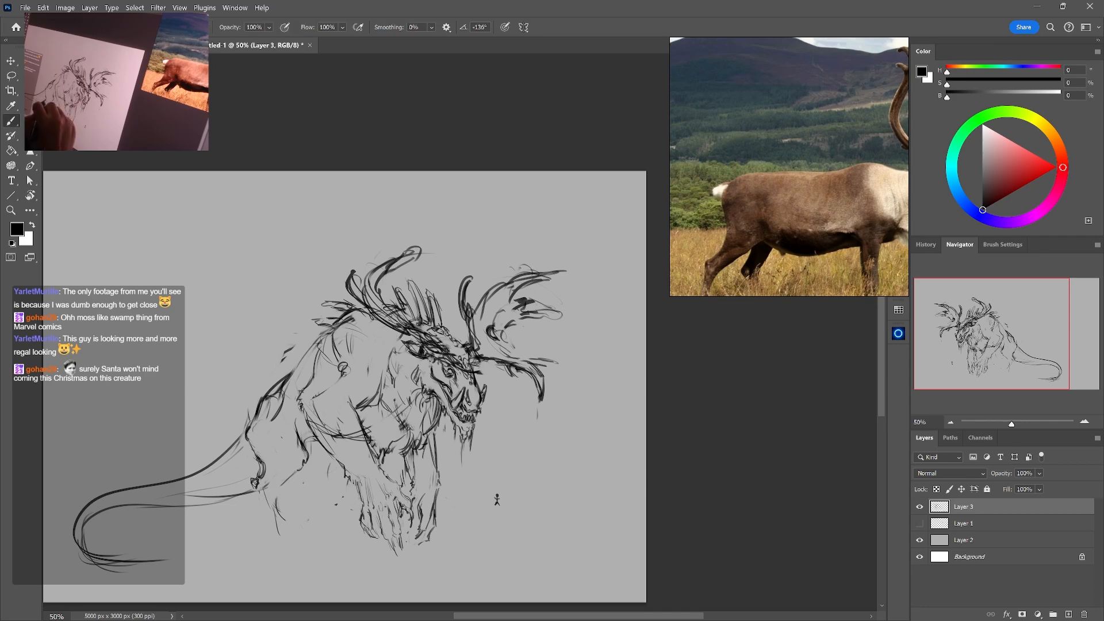
{"action": "key", "text": "e"}
{"action": "left_click_drag", "start_coordinate": [263, 488], "coordinate": [283, 521]}
{"action": "key", "text": "b"}
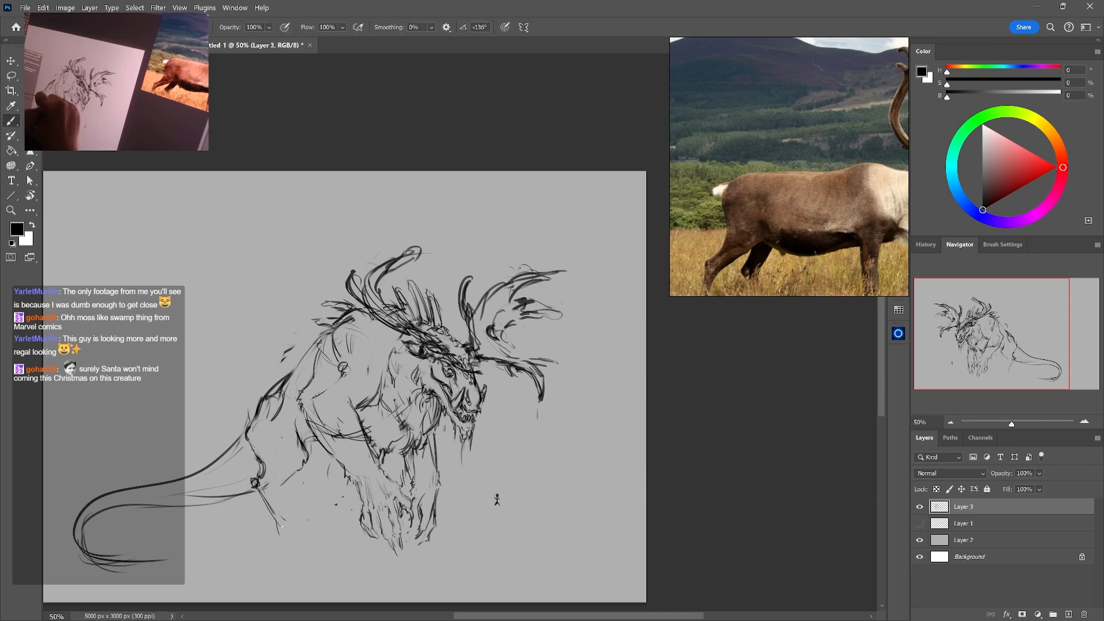
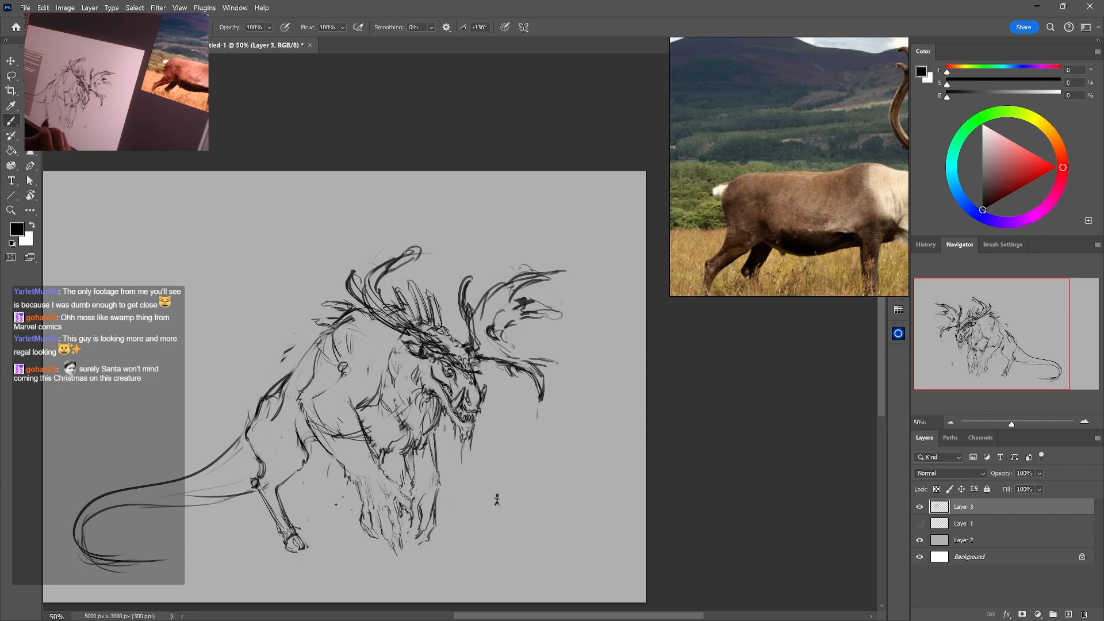
Erase the hoof of the near hind leg and rework the lower end of the leg above it
{"action": "key", "text": "e"}
{"action": "key", "text": "b"}
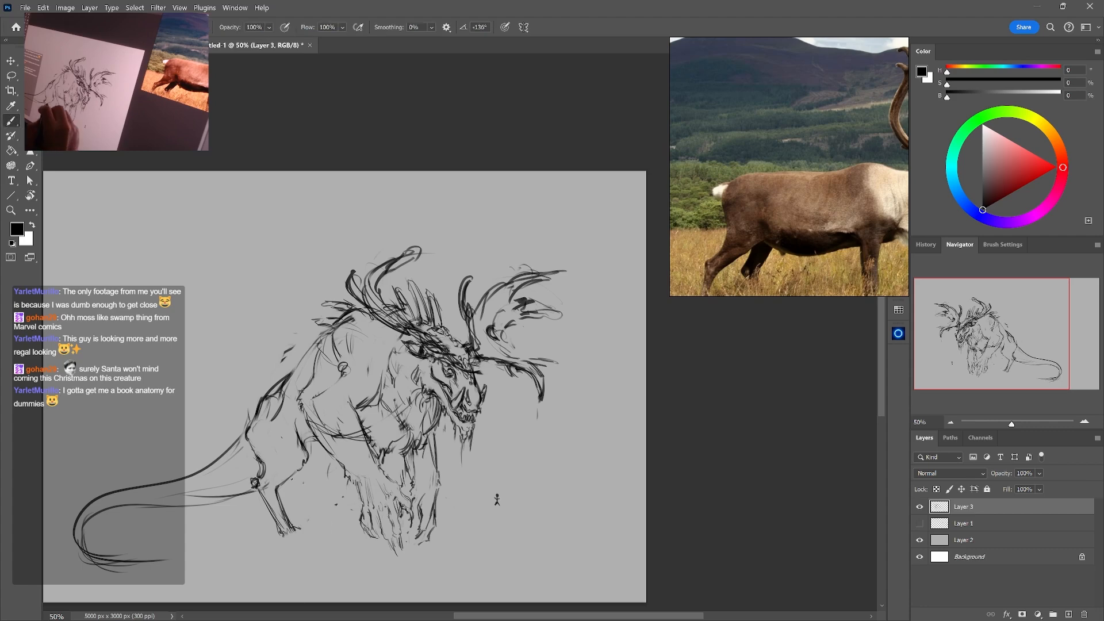
{"action": "key", "text": "e"}
{"action": "key", "text": "b"}
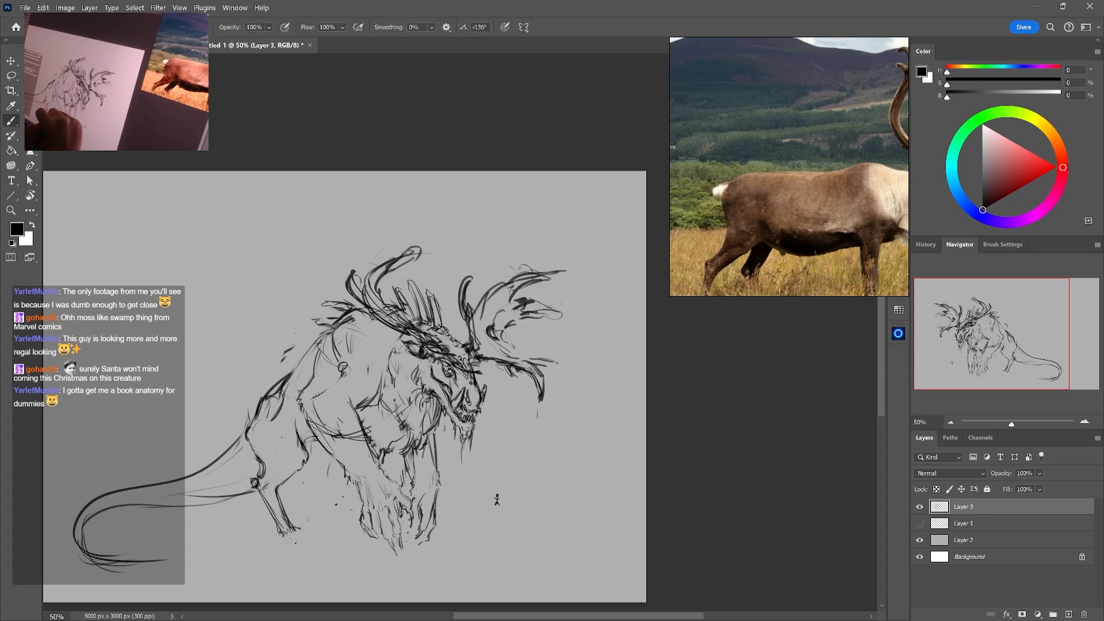
{"action": "key", "text": "e"}
{"action": "left_click_drag", "start_coordinate": [287, 539], "coordinate": [279, 521]}
{"action": "key", "text": "b"}
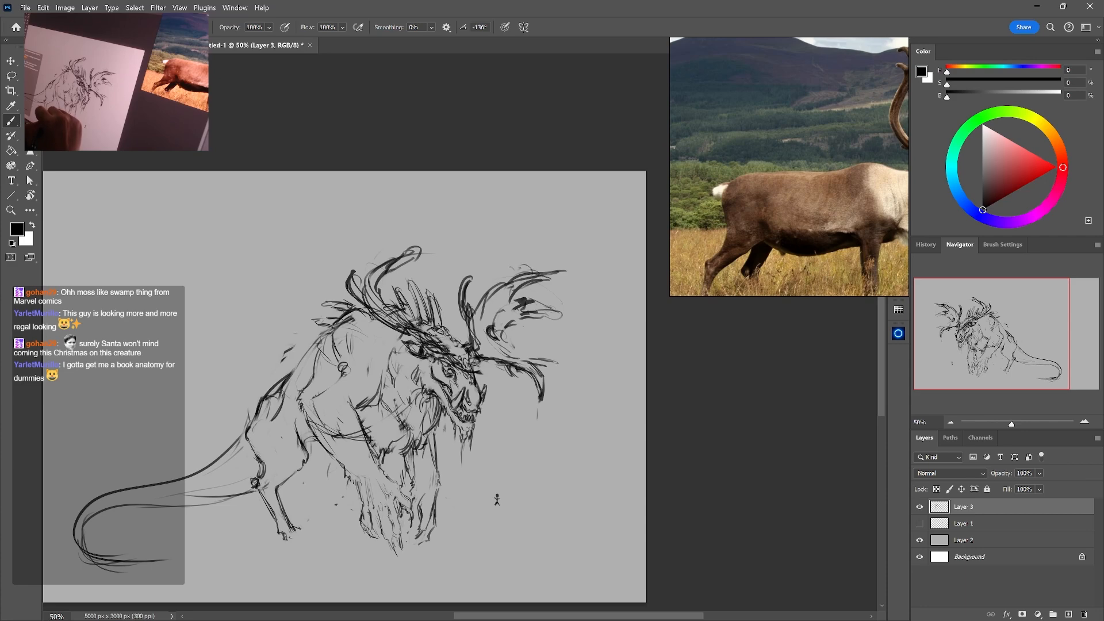
Refine the hind leg's contour from the knee through the shank, and redraw the tip of the foot with a few lines
{"action": "key", "text": "e"}
{"action": "left_click_drag", "start_coordinate": [277, 491], "coordinate": [286, 512]}
{"action": "key", "text": "b"}
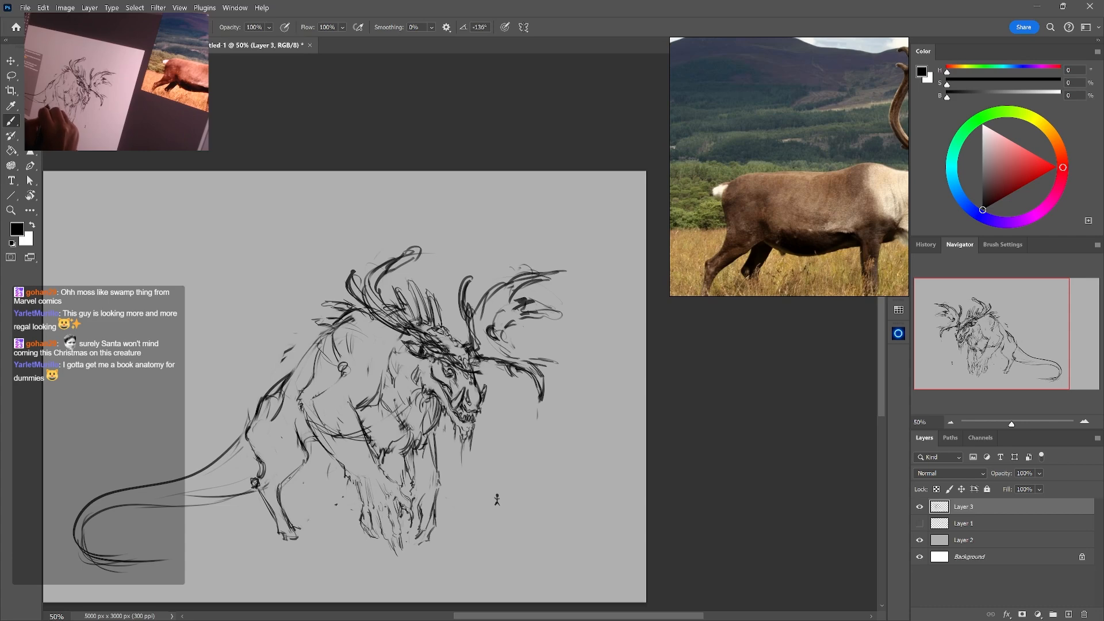
{"action": "key", "text": "e"}
{"action": "left_click_drag", "start_coordinate": [304, 462], "coordinate": [303, 445]}
{"action": "key", "text": "b"}
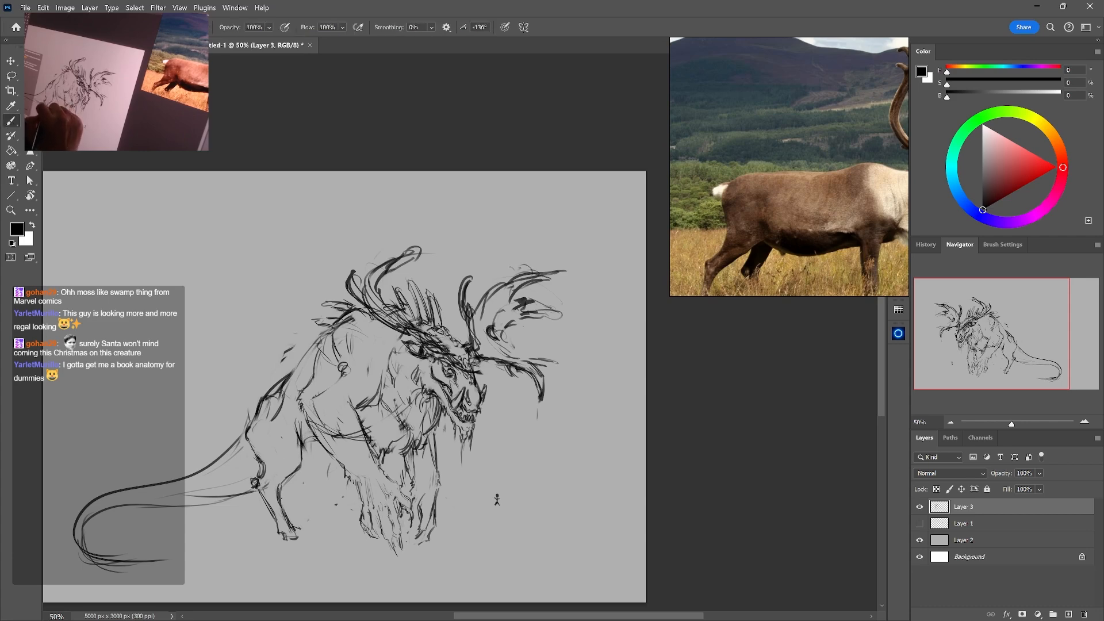
{"action": "key", "text": "e"}
{"action": "left_click_drag", "start_coordinate": [288, 523], "coordinate": [301, 545]}
{"action": "key", "text": "b"}
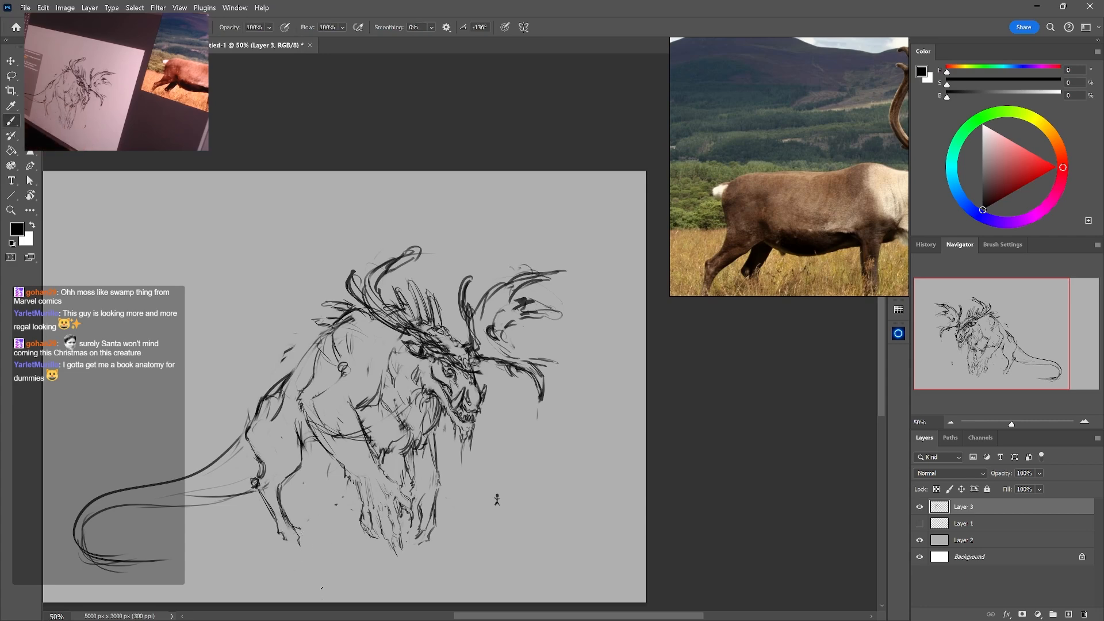
Select both forelegs with the paws and move them down to lower the front of the body
{"action": "key", "text": "l"}
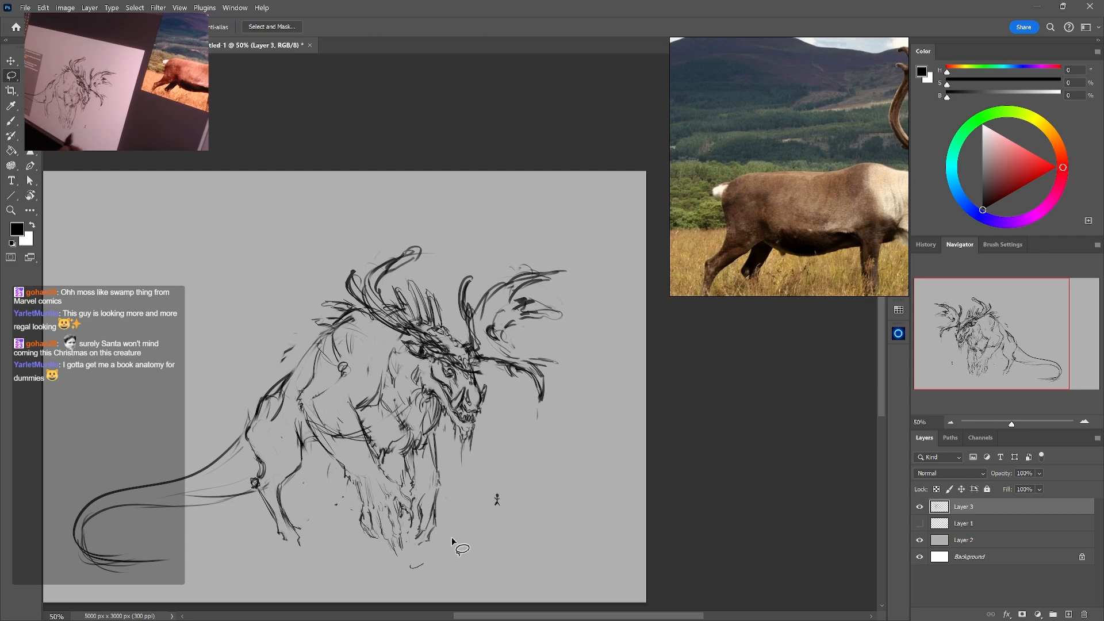
{"action": "mouse_move", "coordinate": [453, 541]}
{"action": "left_mouse_down"}
{"action": "mouse_move", "coordinate": [423, 447]}
{"action": "mouse_move", "coordinate": [386, 461]}
{"action": "mouse_move", "coordinate": [371, 414]}
{"action": "mouse_move", "coordinate": [320, 369]}
{"action": "mouse_move", "coordinate": [296, 396]}
{"action": "mouse_move", "coordinate": [347, 514]}
{"action": "mouse_move", "coordinate": [443, 567]}
{"action": "left_mouse_up"}
{"action": "key", "text": "ctrl+t"}
{"action": "left_click_drag", "start_coordinate": [431, 487], "coordinate": [433, 555]}
{"action": "key", "text": "Return"}
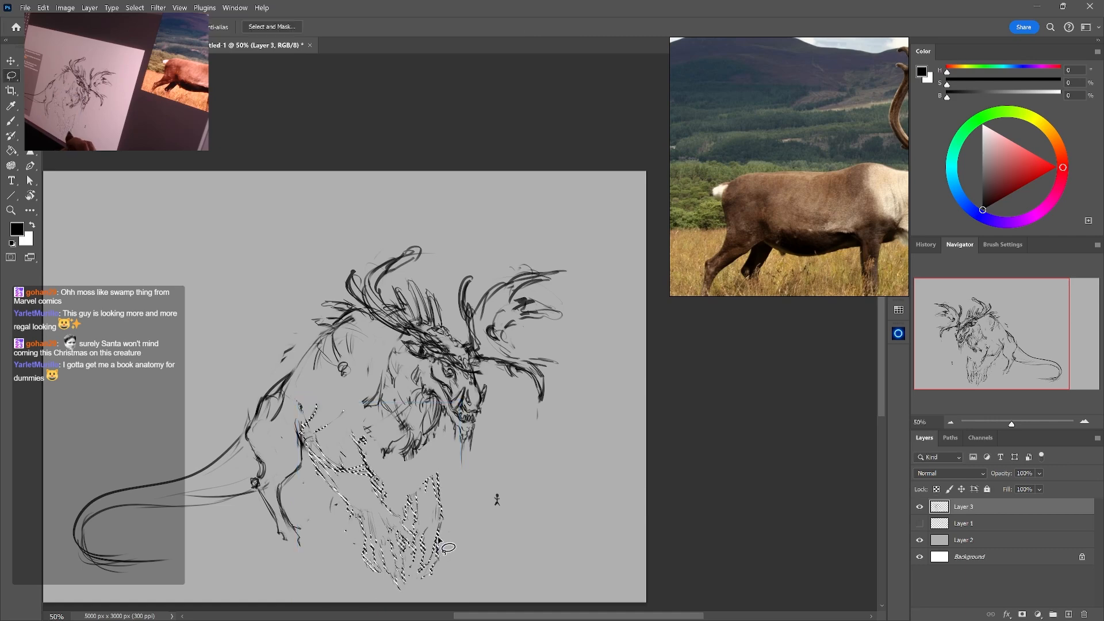
{"action": "key", "text": "ctrl+d"}
{"action": "key", "text": "e"}
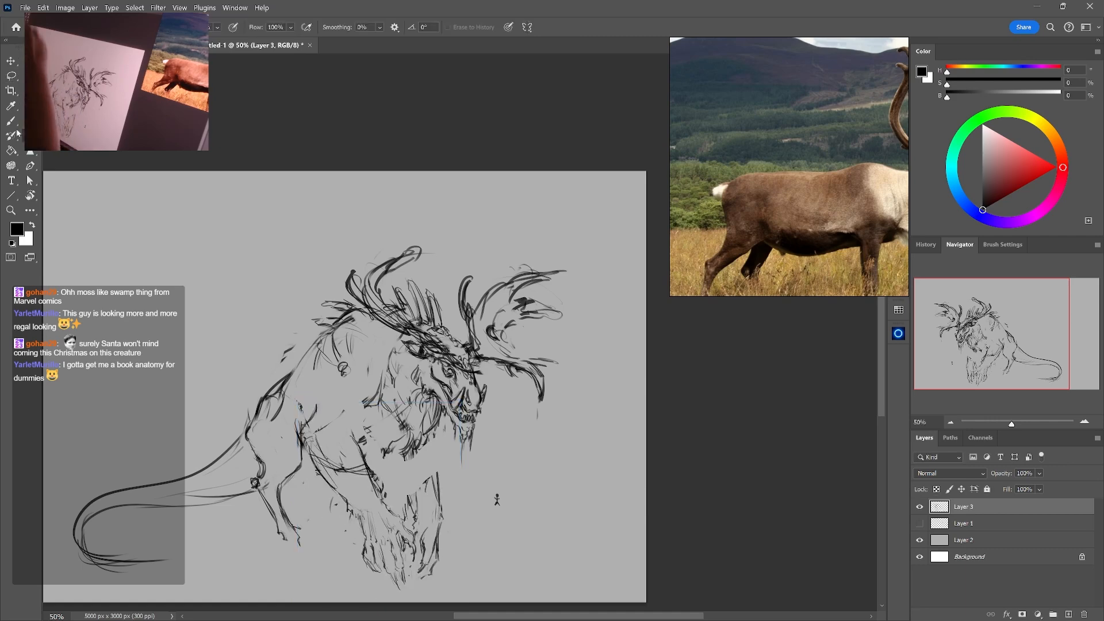
Select the lower hind leg, enlarge it to about 110%, rotate it about -9.5°, and move it down
{"action": "key", "text": "l"}
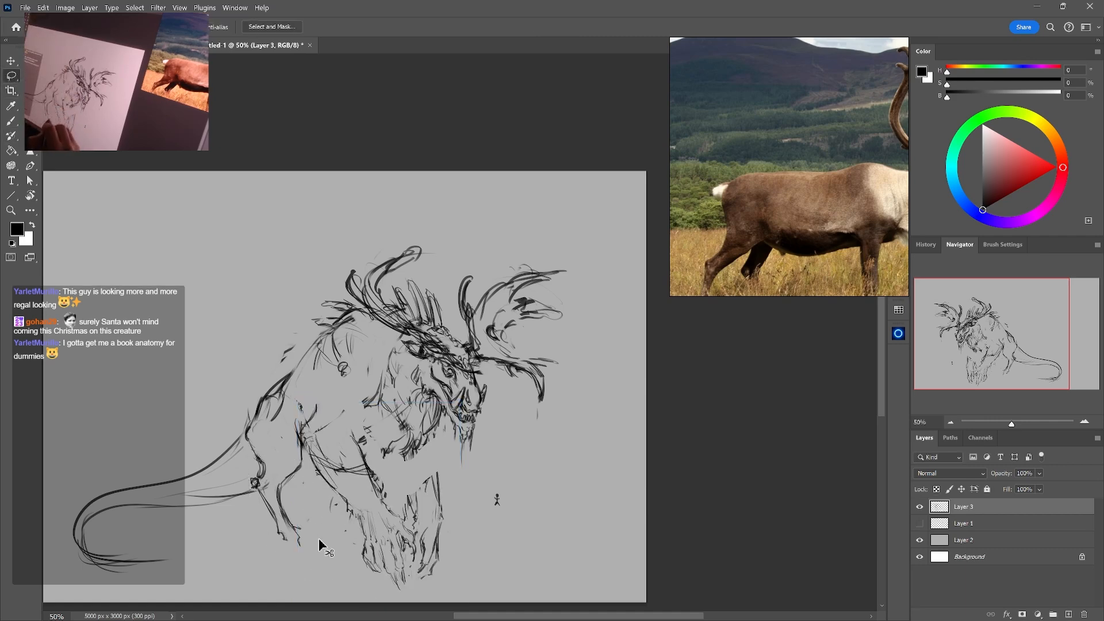
{"action": "key", "text": "ctrl+t"}
{"action": "left_click_drag", "start_coordinate": [323, 577], "coordinate": [332, 591]}
{"action": "left_click_drag", "start_coordinate": [306, 551], "coordinate": [345, 564]}
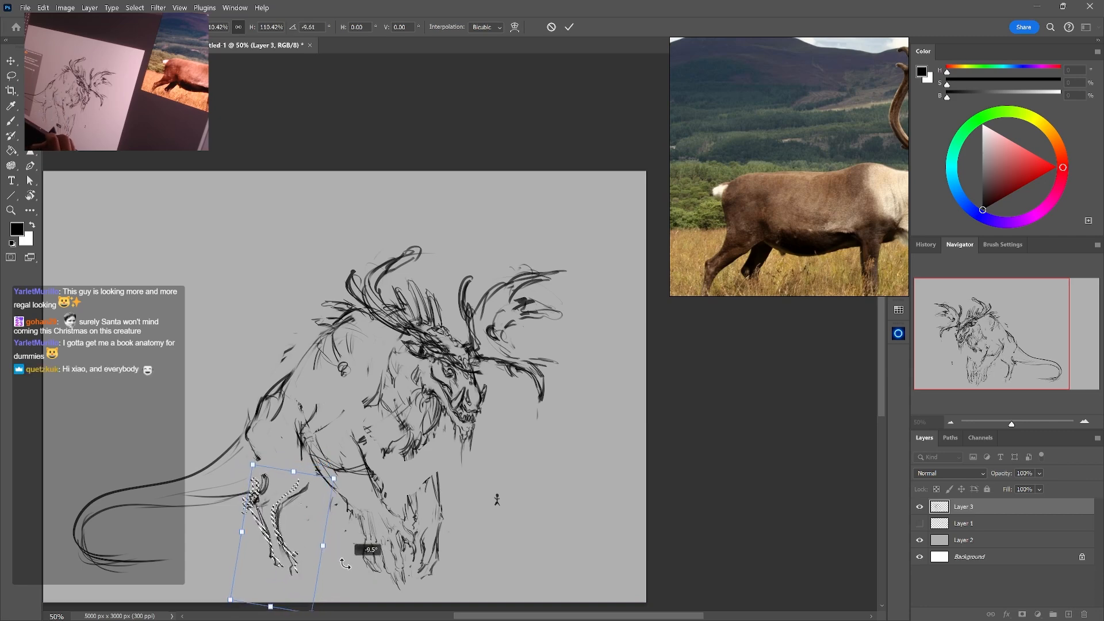
{"action": "key", "text": "Return"}
{"action": "key", "text": "ctrl+d"}
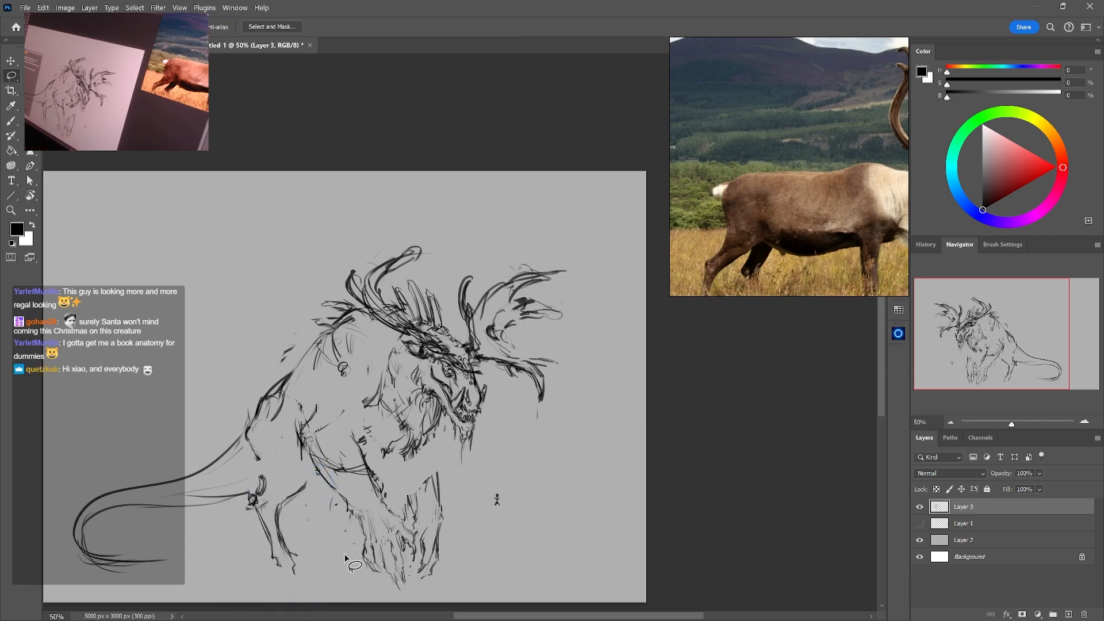
Draw the body edge behind the shoulder and the upper arm lines to reconnect the lowered forelegs to the torso
{"action": "key", "text": "b"}
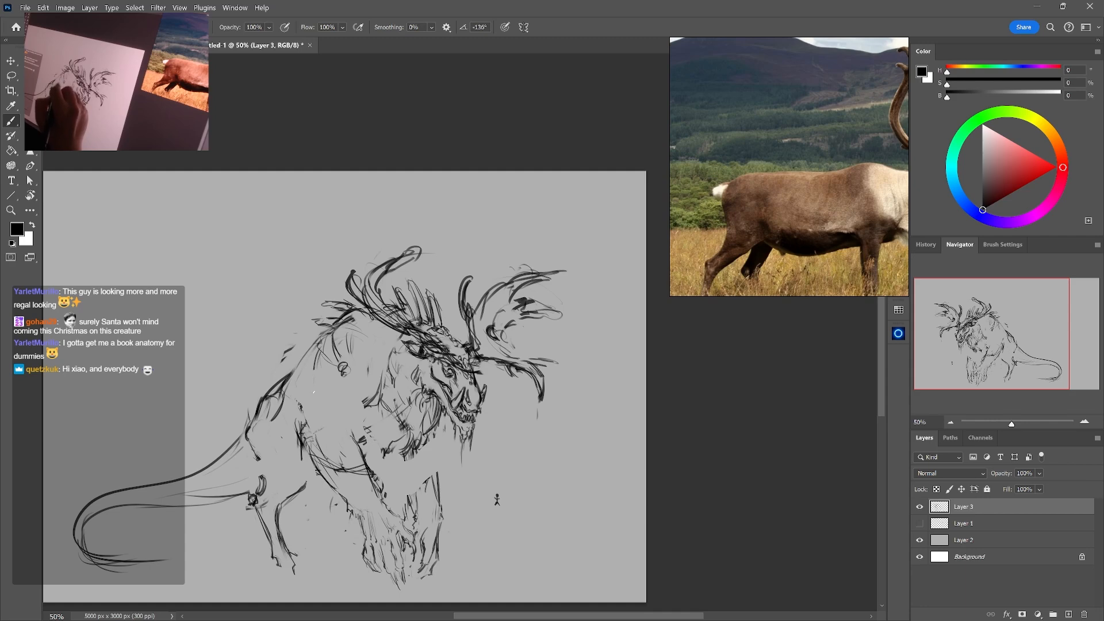
{"action": "left_click_drag", "start_coordinate": [314, 365], "coordinate": [295, 426]}
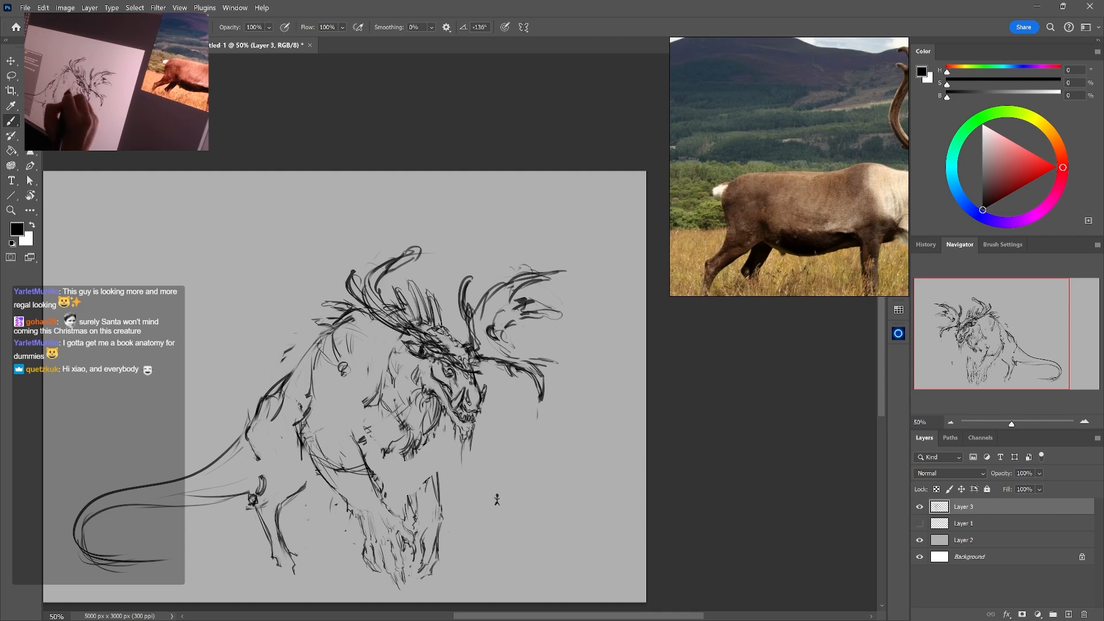
{"action": "left_click_drag", "start_coordinate": [378, 367], "coordinate": [378, 409]}
{"action": "left_click_drag", "start_coordinate": [375, 408], "coordinate": [352, 435]}
{"action": "key", "text": "e"}
{"action": "key", "text": "b"}
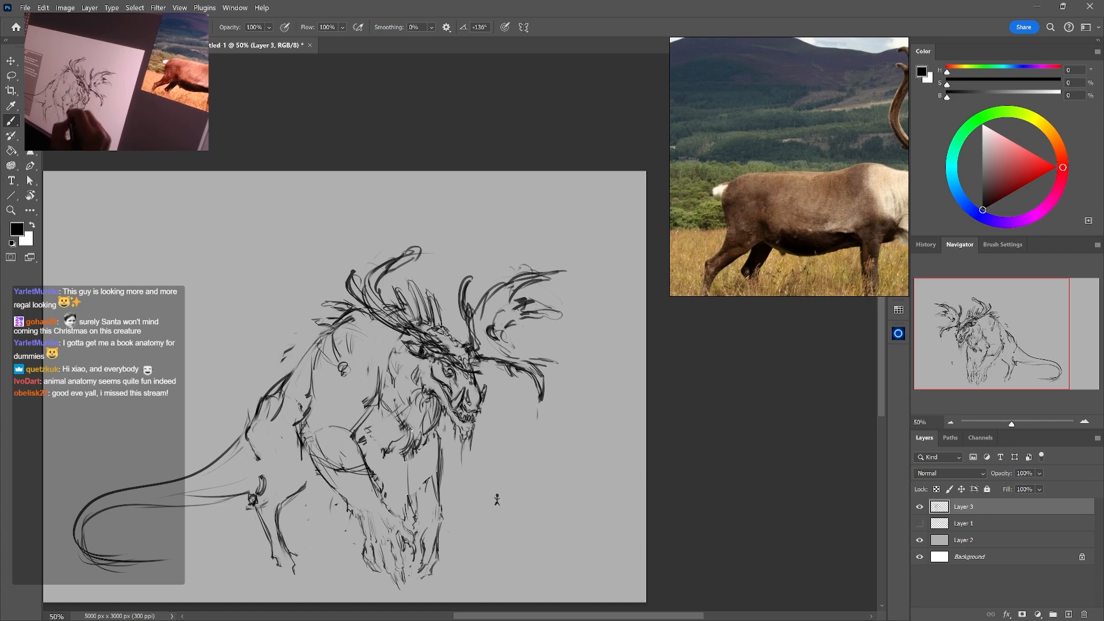
{"action": "key", "text": "e"}
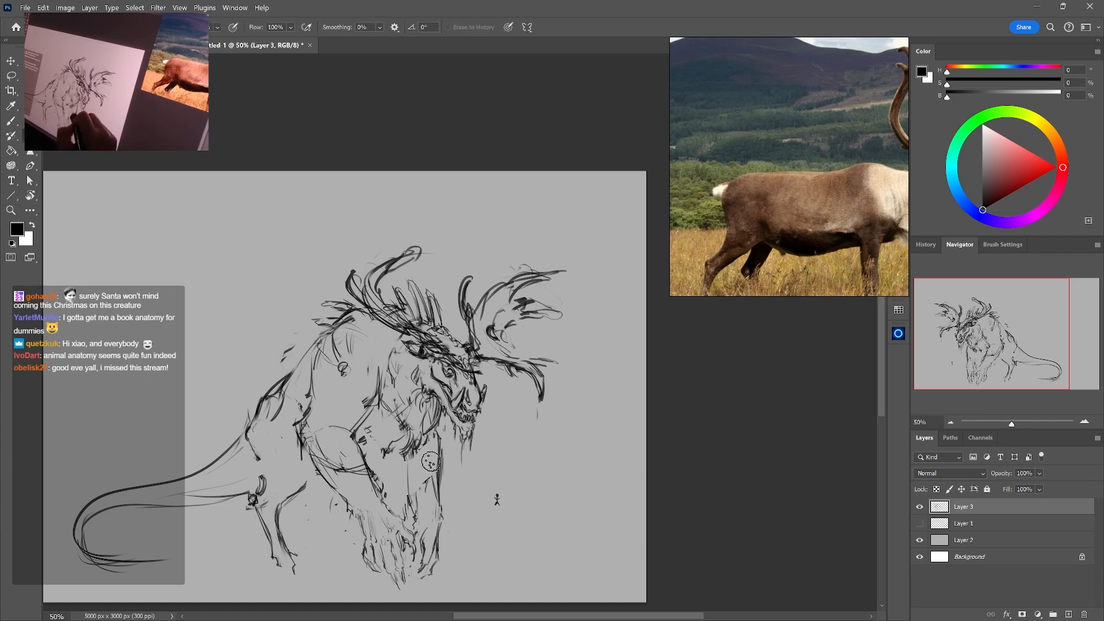
{"action": "key", "text": "b"}
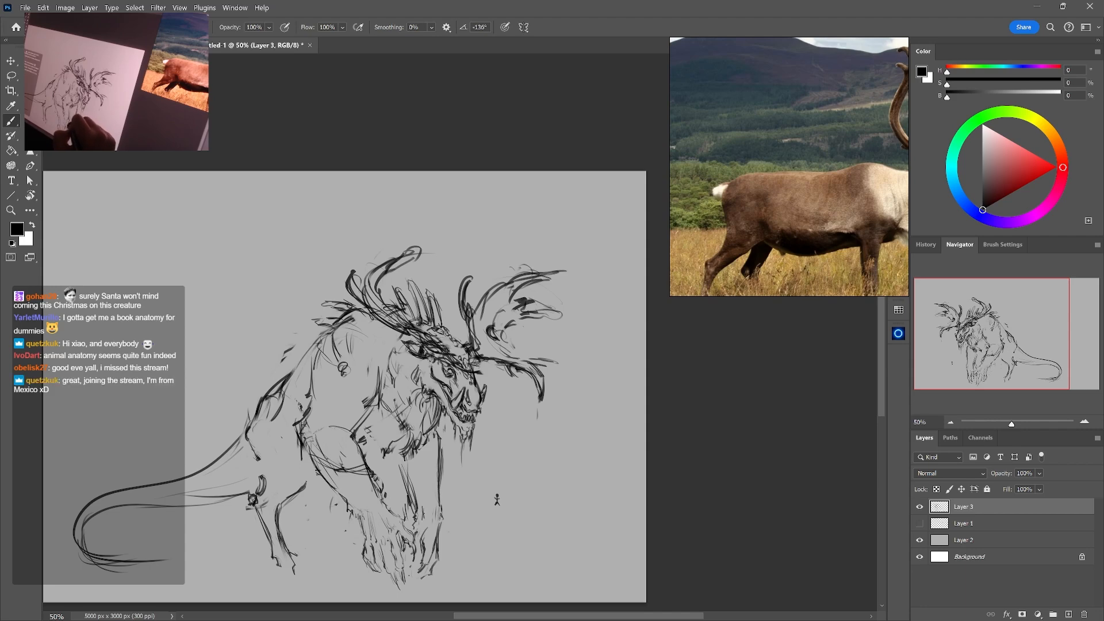
Erase the rough lines inside the far foreleg and redraw its inner edge from the chest to the wrist
{"action": "left_click_drag", "start_coordinate": [422, 511], "coordinate": [421, 523]}
{"action": "key", "text": "e"}
{"action": "mouse_move", "coordinate": [404, 473]}
{"action": "left_mouse_down"}
{"action": "mouse_move", "coordinate": [425, 552]}
{"action": "mouse_move", "coordinate": [423, 538]}
{"action": "left_mouse_up"}
{"action": "key", "text": "b"}
{"action": "key", "text": "e"}
{"action": "key", "text": "b"}
{"action": "key", "text": "e"}
{"action": "key", "text": "b"}
{"action": "key", "text": "e"}
{"action": "key", "text": "b"}
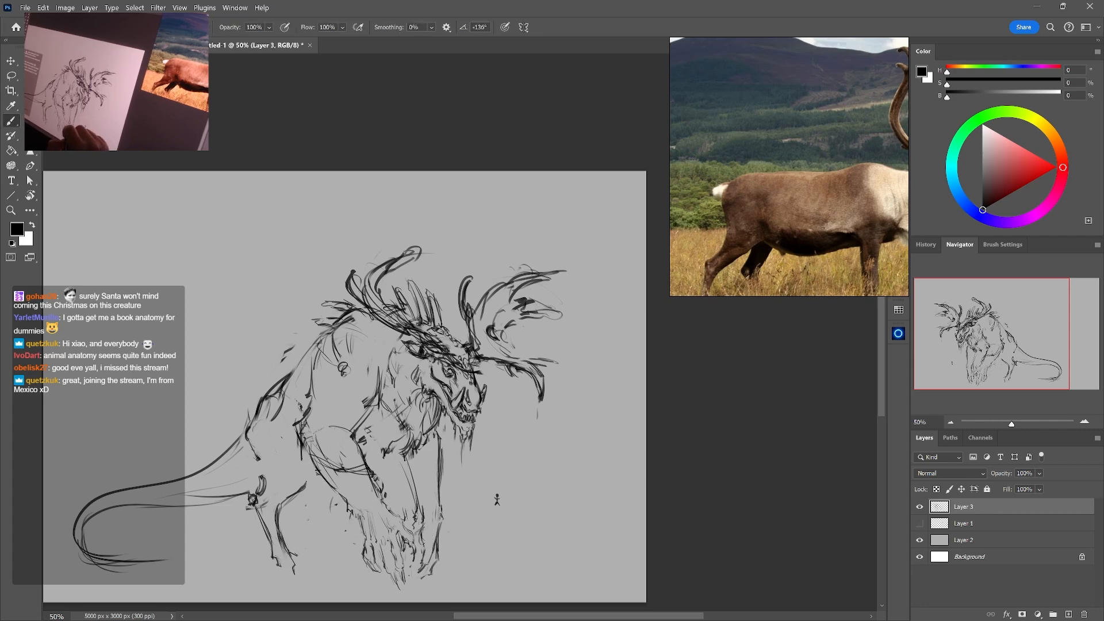
Clean up the far foreleg's outer edge and redraw it into the wrist above the paw
{"action": "key", "text": "e"}
{"action": "key", "text": "b"}
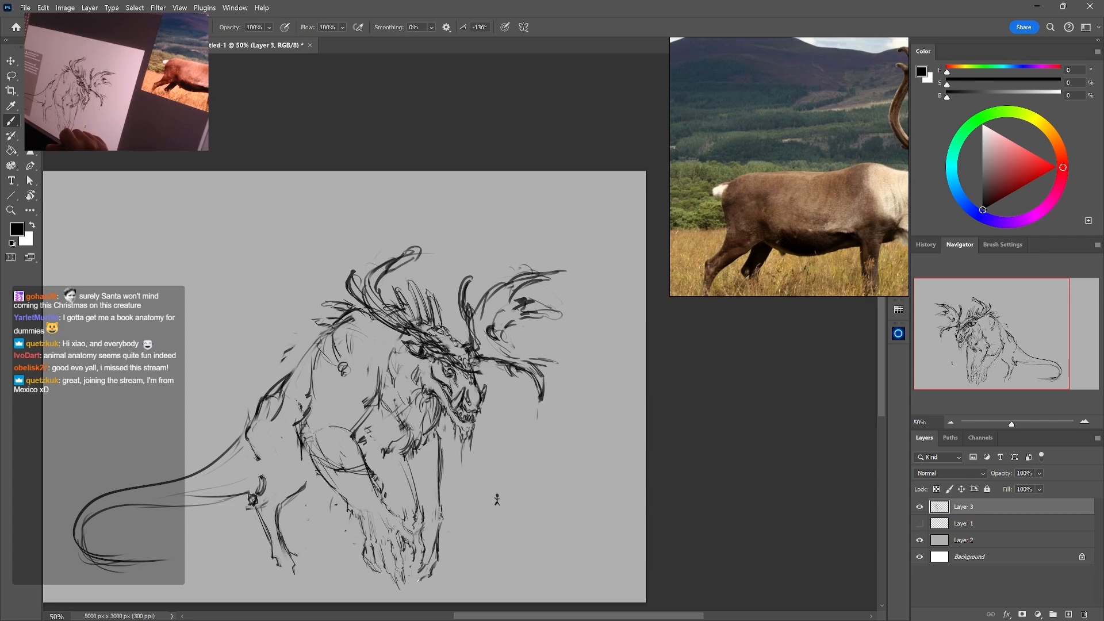
{"action": "key", "text": "e"}
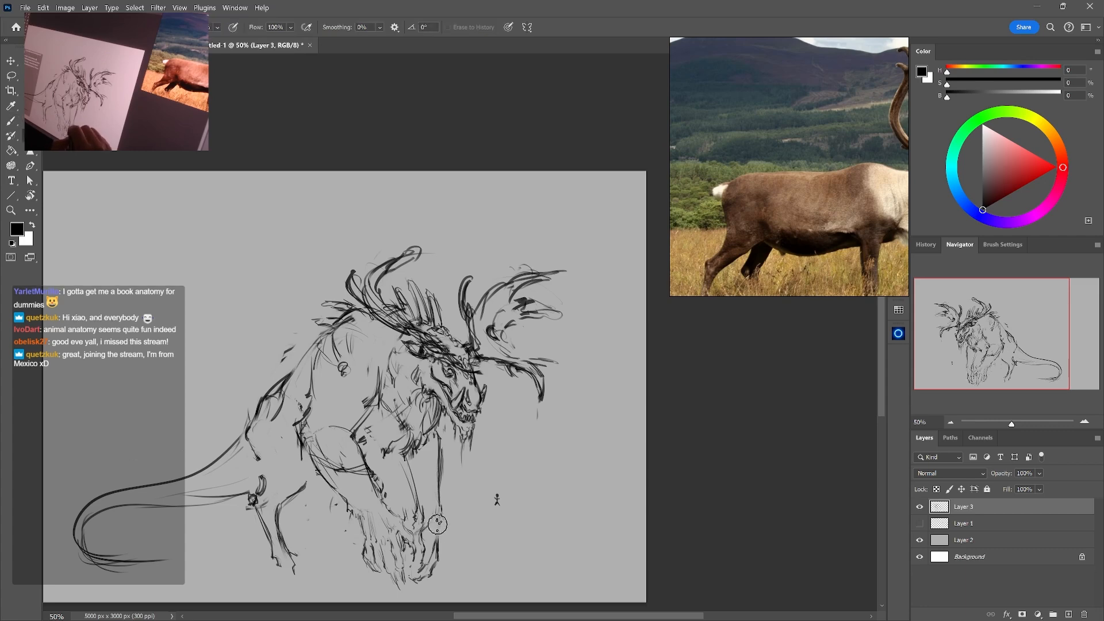
{"action": "key", "text": "b"}
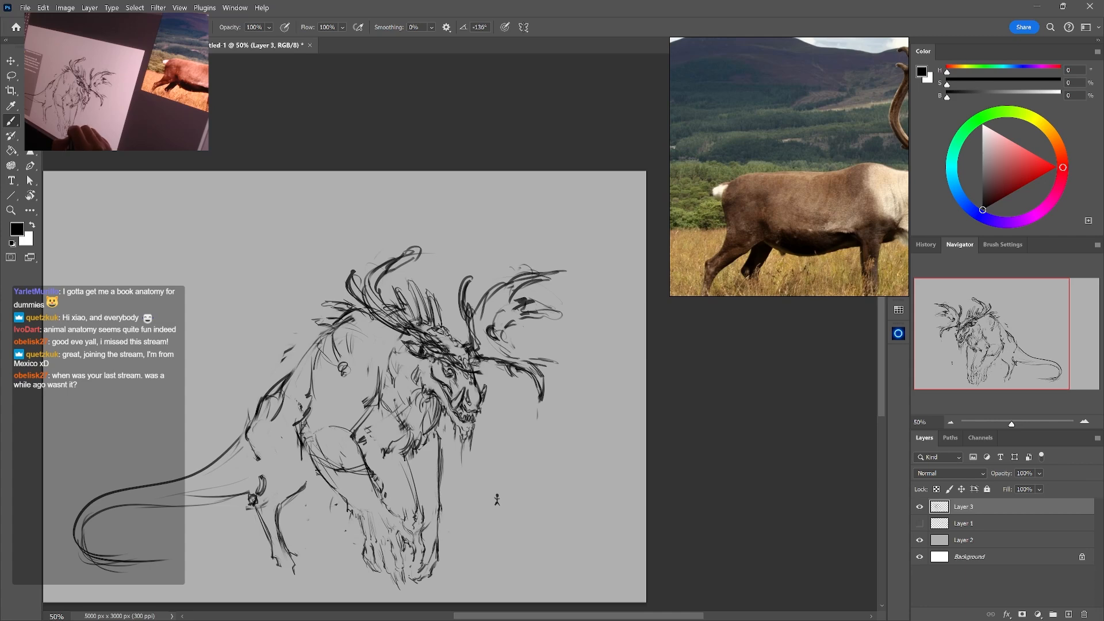
{"action": "mouse_move", "coordinate": [405, 462]}
{"action": "left_mouse_down"}
{"action": "mouse_move", "coordinate": [421, 482]}
{"action": "mouse_move", "coordinate": [341, 453]}
{"action": "mouse_move", "coordinate": [379, 495]}
{"action": "left_mouse_up"}
{"action": "key", "text": "ctrl+z"}
{"action": "key", "text": "ctrl+z"}
Erase the sketchy marks on the near foreleg and redraw its front and rear edges from the elbow to the wrist
{"action": "key", "text": "e"}
{"action": "key", "text": "b"}
{"action": "left_click_drag", "start_coordinate": [354, 440], "coordinate": [385, 506]}
{"action": "key", "text": "e"}
{"action": "left_click_drag", "start_coordinate": [315, 460], "coordinate": [349, 511]}
{"action": "key", "text": "b"}
{"action": "left_click_drag", "start_coordinate": [327, 483], "coordinate": [352, 509]}
{"action": "left_click_drag", "start_coordinate": [310, 459], "coordinate": [363, 519]}
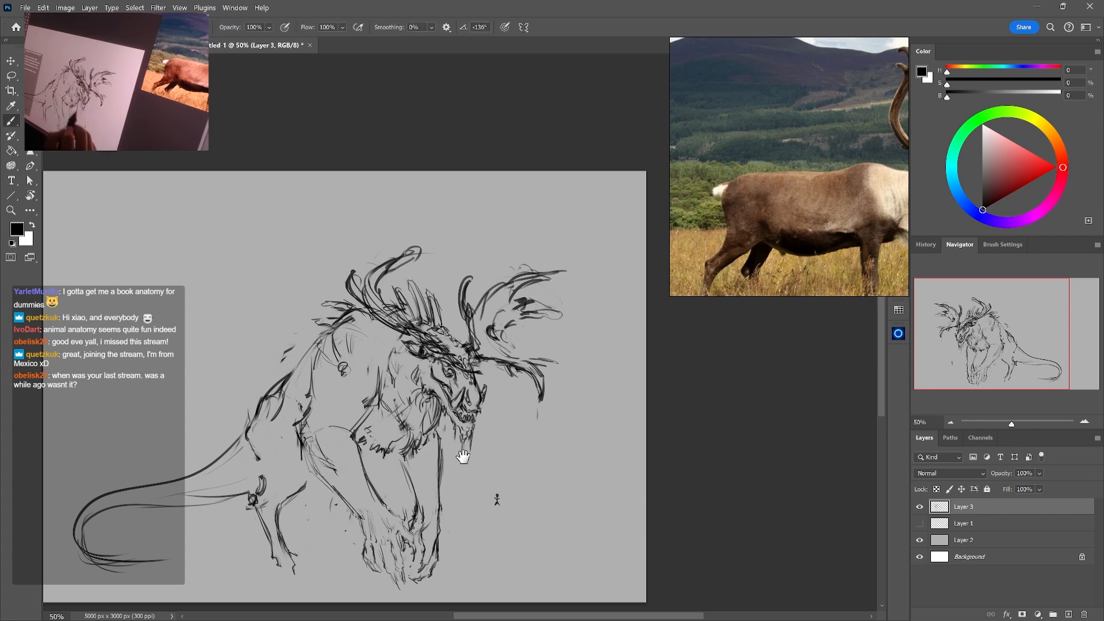
Select the hindquarters and tail, move them backward away from the forequarters, and rotate them about -5° to lengthen the body
{"action": "left_click_drag", "start_coordinate": [463, 457], "coordinate": [569, 436]}
{"action": "key", "text": "l"}
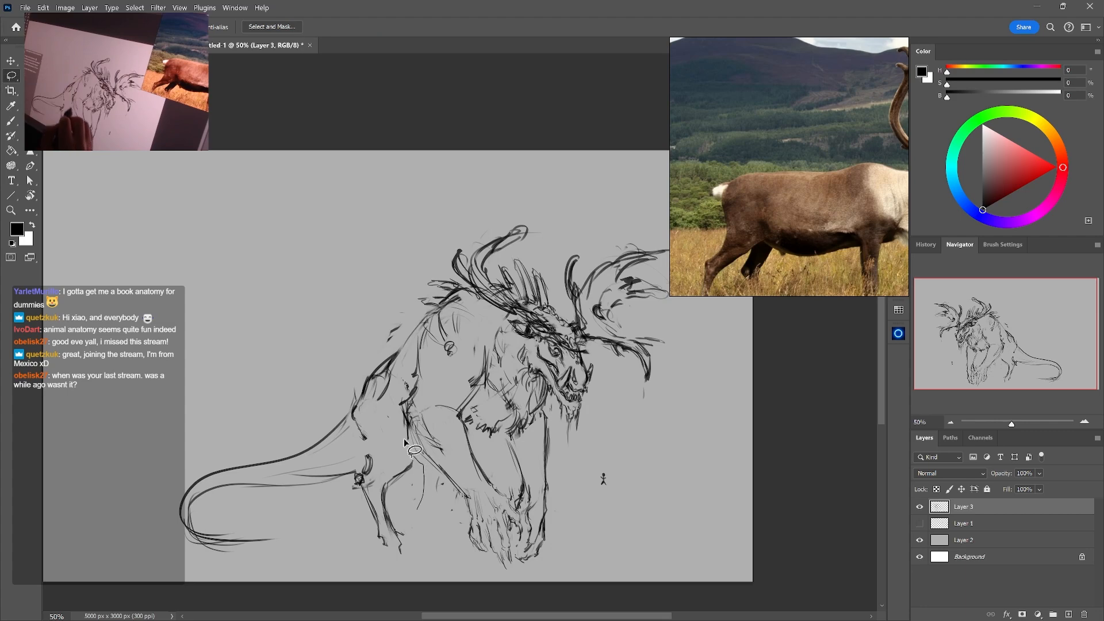
{"action": "mouse_move", "coordinate": [405, 442]}
{"action": "left_mouse_down"}
{"action": "mouse_move", "coordinate": [165, 444]}
{"action": "mouse_move", "coordinate": [451, 540]}
{"action": "mouse_move", "coordinate": [409, 454]}
{"action": "left_mouse_up"}
{"action": "key", "text": "ctrl+t"}
{"action": "left_click_drag", "start_coordinate": [408, 509], "coordinate": [343, 513]}
{"action": "left_click_drag", "start_coordinate": [434, 508], "coordinate": [430, 527]}
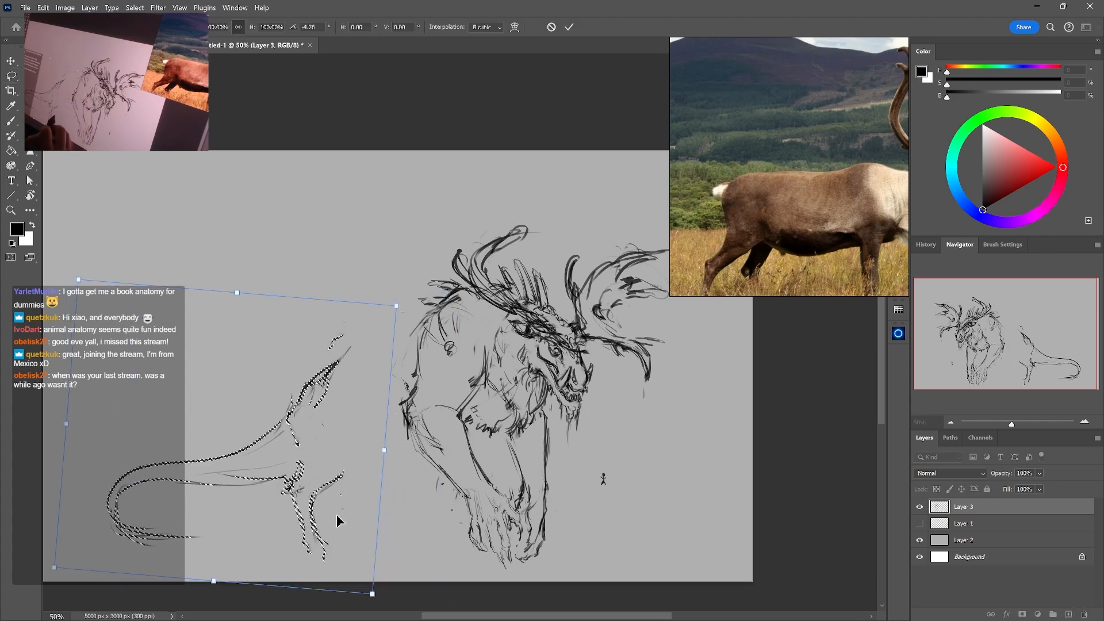
{"action": "left_click_drag", "start_coordinate": [338, 515], "coordinate": [339, 514]}
{"action": "key", "text": "Return"}
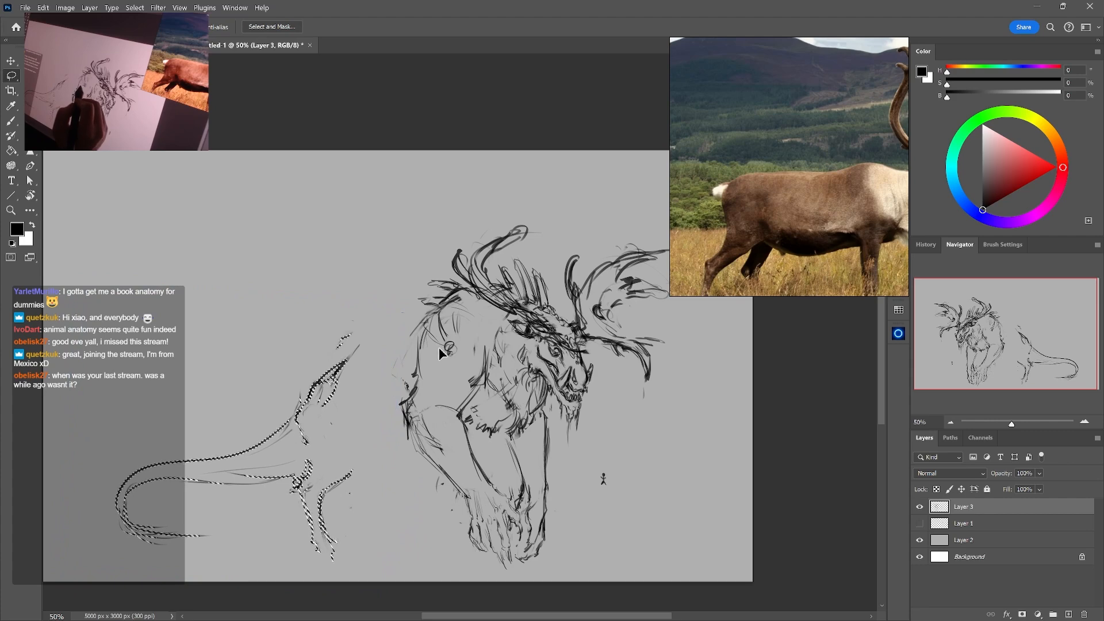
{"action": "key", "text": "ctrl+d"}
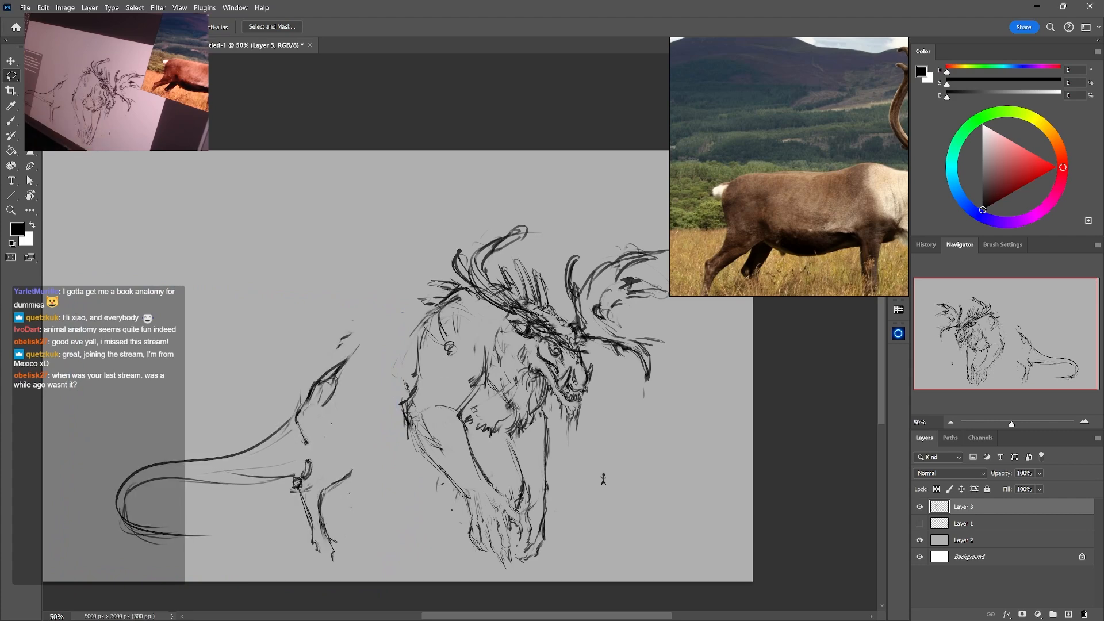
Draw the back line from the shoulder to the rump across the gap, erasing the old overlapping rump lines
{"action": "key", "text": "b"}
{"action": "mouse_move", "coordinate": [412, 333]}
{"action": "left_mouse_down"}
{"action": "mouse_move", "coordinate": [340, 361]}
{"action": "mouse_move", "coordinate": [307, 394]}
{"action": "left_mouse_up"}
{"action": "key", "text": "e"}
{"action": "left_click_drag", "start_coordinate": [344, 358], "coordinate": [360, 352]}
{"action": "key", "text": "b"}
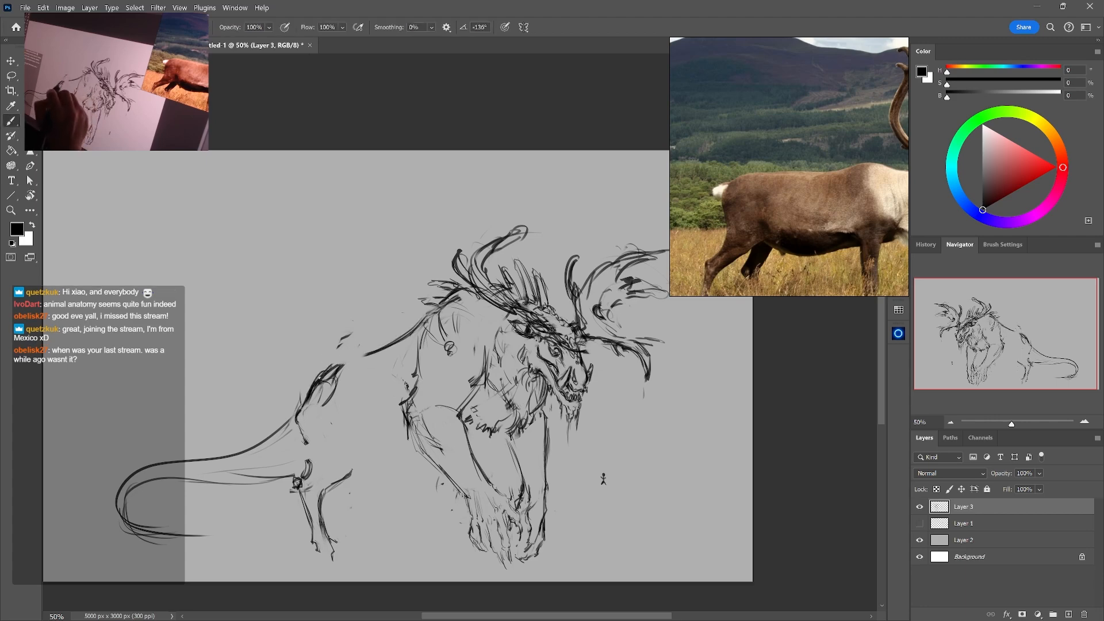
{"action": "left_click_drag", "start_coordinate": [419, 326], "coordinate": [355, 366]}
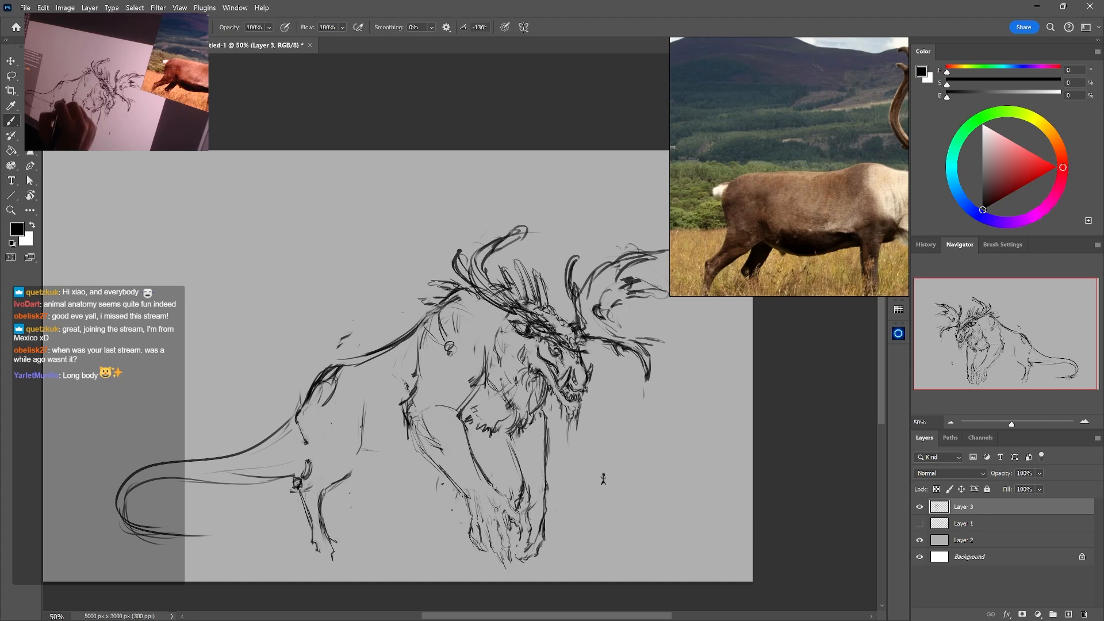
Redraw the front edge of the hind thigh from the flank down to the knee, erasing and adjusting its upper part
{"action": "left_click_drag", "start_coordinate": [361, 426], "coordinate": [346, 475]}
{"action": "key", "text": "e"}
{"action": "key", "text": "b"}
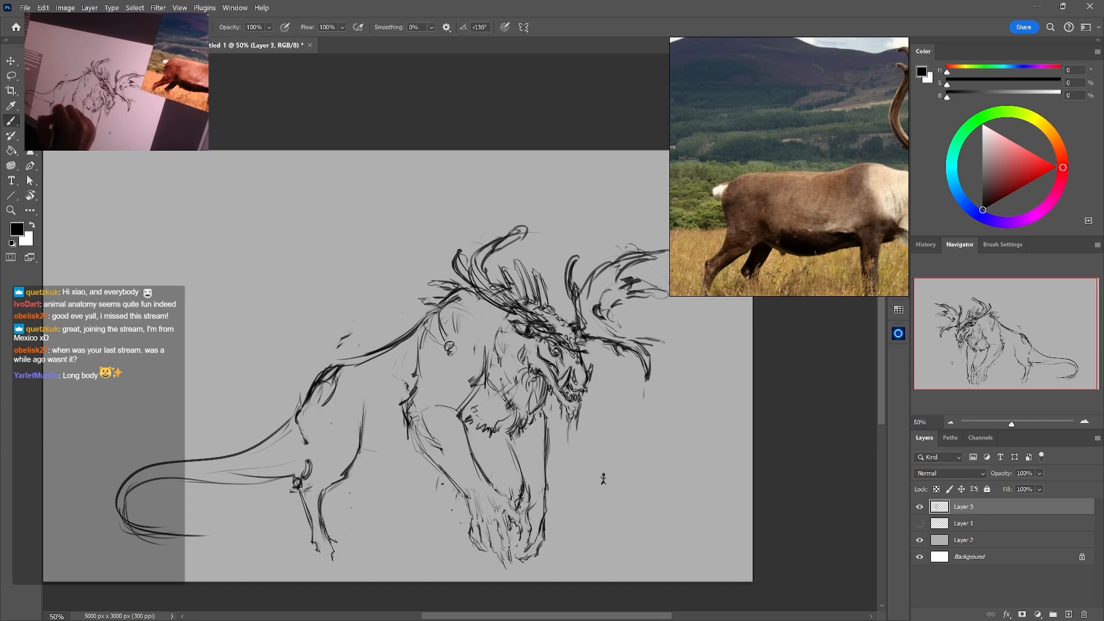
{"action": "key", "text": "e"}
{"action": "left_click_drag", "start_coordinate": [366, 438], "coordinate": [363, 414]}
{"action": "key", "text": "b"}
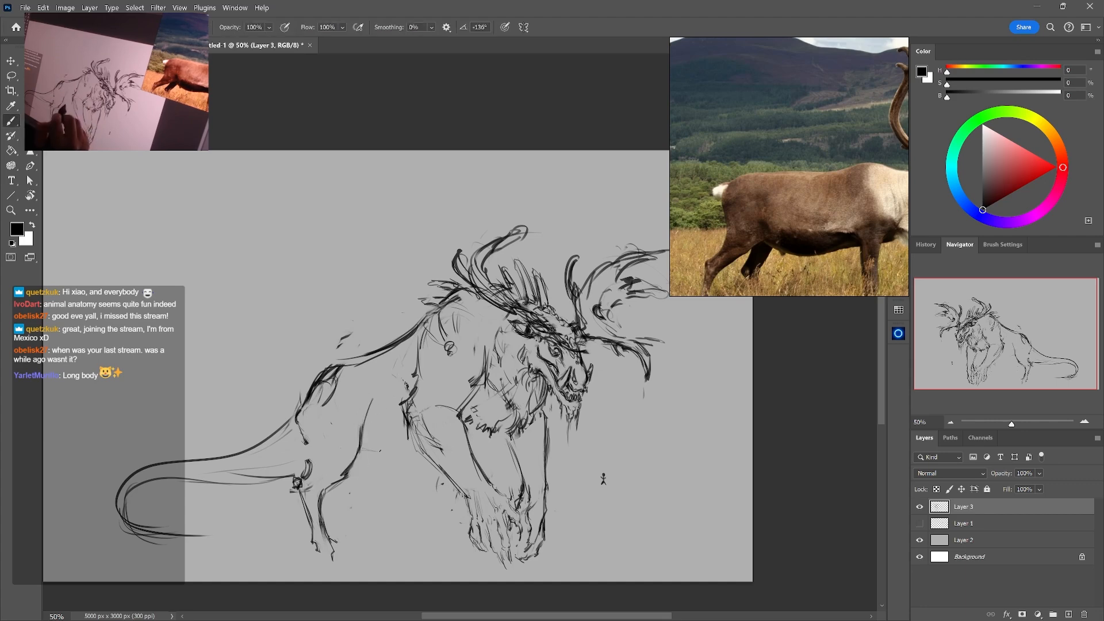
Draw the belly line from the thigh to the forelegs, and redraw the lower chest contour between the forelegs
{"action": "key", "text": "e"}
{"action": "left_click_drag", "start_coordinate": [393, 456], "coordinate": [379, 451]}
{"action": "key", "text": "b"}
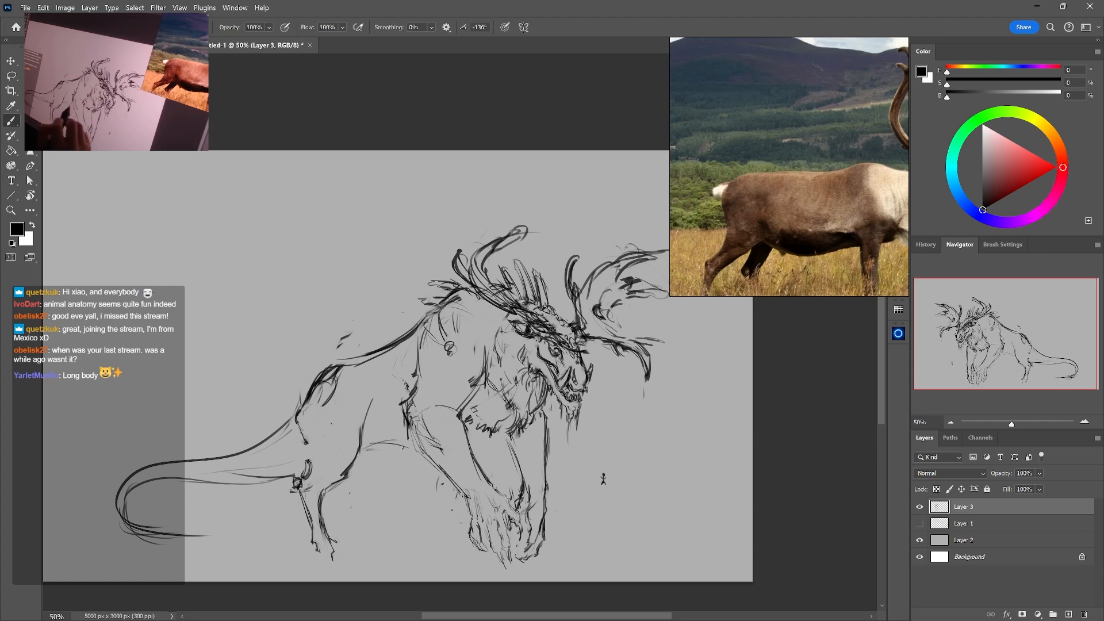
{"action": "left_click_drag", "start_coordinate": [475, 443], "coordinate": [507, 434]}
{"action": "key", "text": "e"}
{"action": "mouse_move", "coordinate": [520, 420]}
{"action": "left_mouse_down"}
{"action": "mouse_move", "coordinate": [494, 431]}
{"action": "mouse_move", "coordinate": [521, 421]}
{"action": "left_mouse_up"}
{"action": "key", "text": "b"}
{"action": "left_click_drag", "start_coordinate": [527, 428], "coordinate": [476, 459]}
Lighten the old lines along the upper back and shoulder, and redraw the contour behind the shoulder
{"action": "key", "text": "e"}
{"action": "mouse_move", "coordinate": [459, 301]}
{"action": "left_mouse_down"}
{"action": "mouse_move", "coordinate": [429, 334]}
{"action": "mouse_move", "coordinate": [421, 370]}
{"action": "left_mouse_up"}
{"action": "key", "text": "b"}
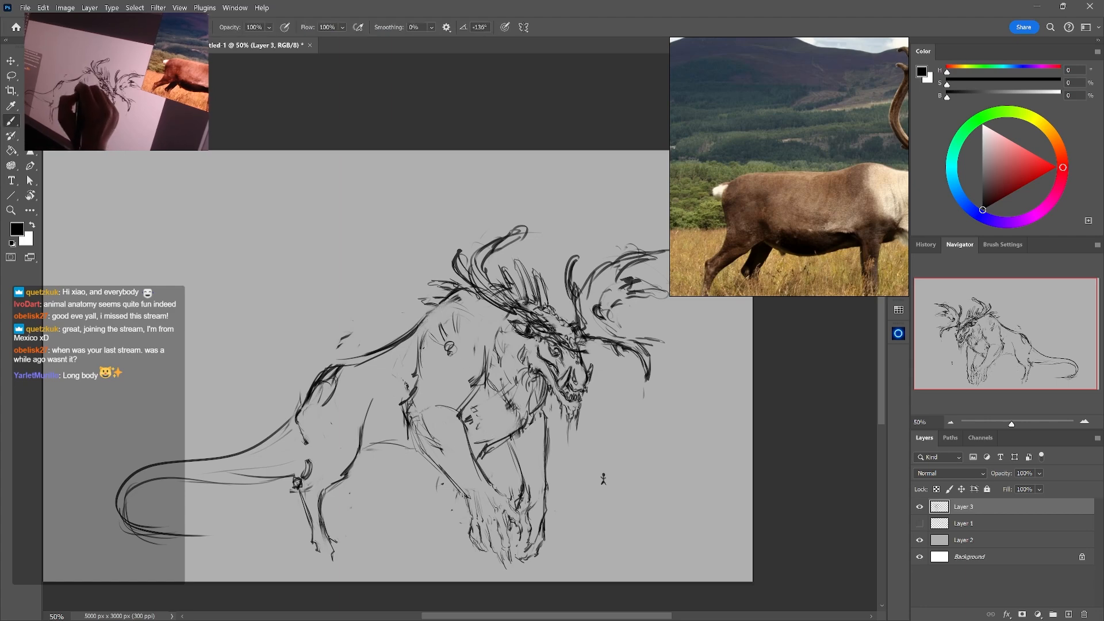
{"action": "left_click_drag", "start_coordinate": [440, 327], "coordinate": [422, 349]}
{"action": "left_click_drag", "start_coordinate": [435, 332], "coordinate": [415, 364]}
{"action": "key", "text": "e"}
{"action": "key", "text": "b"}
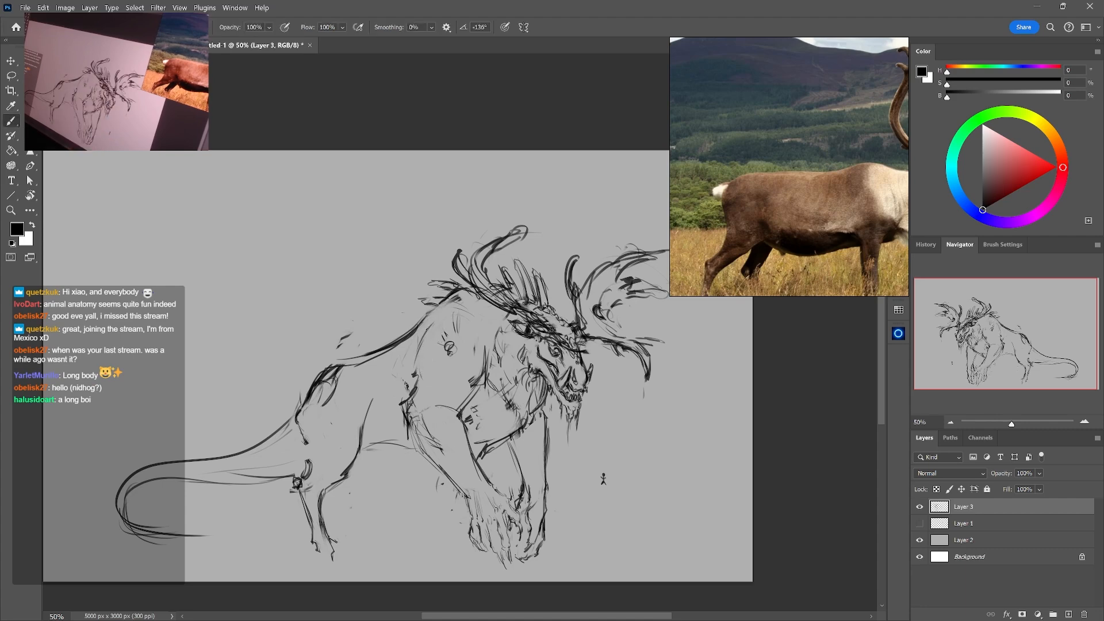
Erase the leftover construction marks inside the shoulder, and add short fur strokes along the upper back
{"action": "key", "text": "e"}
{"action": "mouse_move", "coordinate": [441, 322]}
{"action": "left_mouse_down"}
{"action": "mouse_move", "coordinate": [423, 337]}
{"action": "mouse_move", "coordinate": [453, 343]}
{"action": "mouse_move", "coordinate": [462, 314]}
{"action": "mouse_move", "coordinate": [438, 337]}
{"action": "left_mouse_up"}
{"action": "key", "text": "b"}
{"action": "key", "text": "e"}
{"action": "key", "text": "b"}
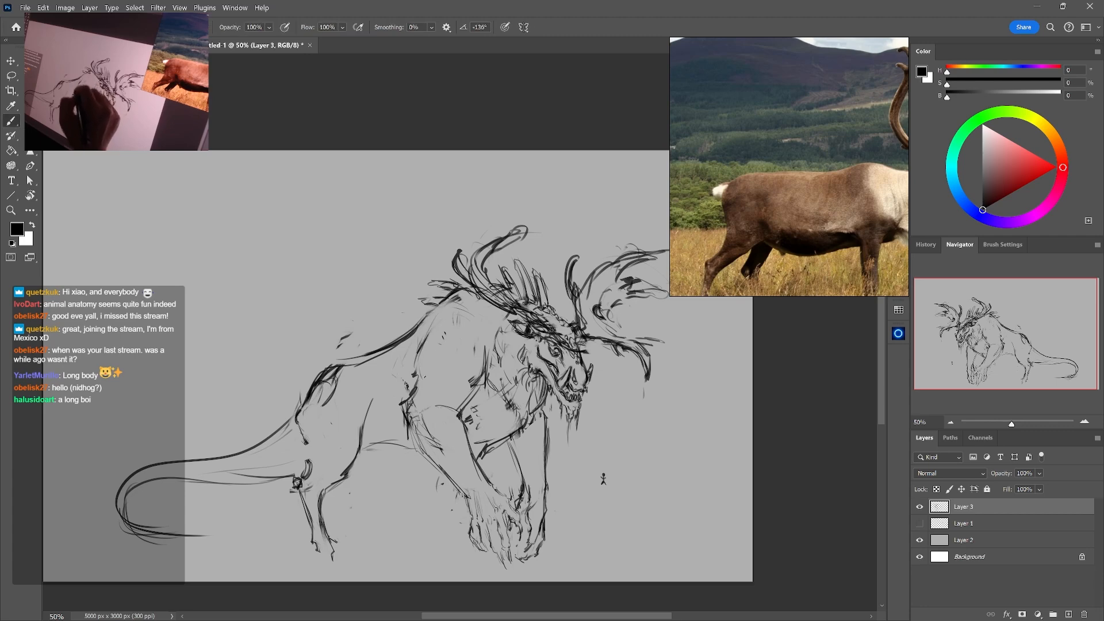
{"action": "key", "text": "e"}
{"action": "key", "text": "b"}
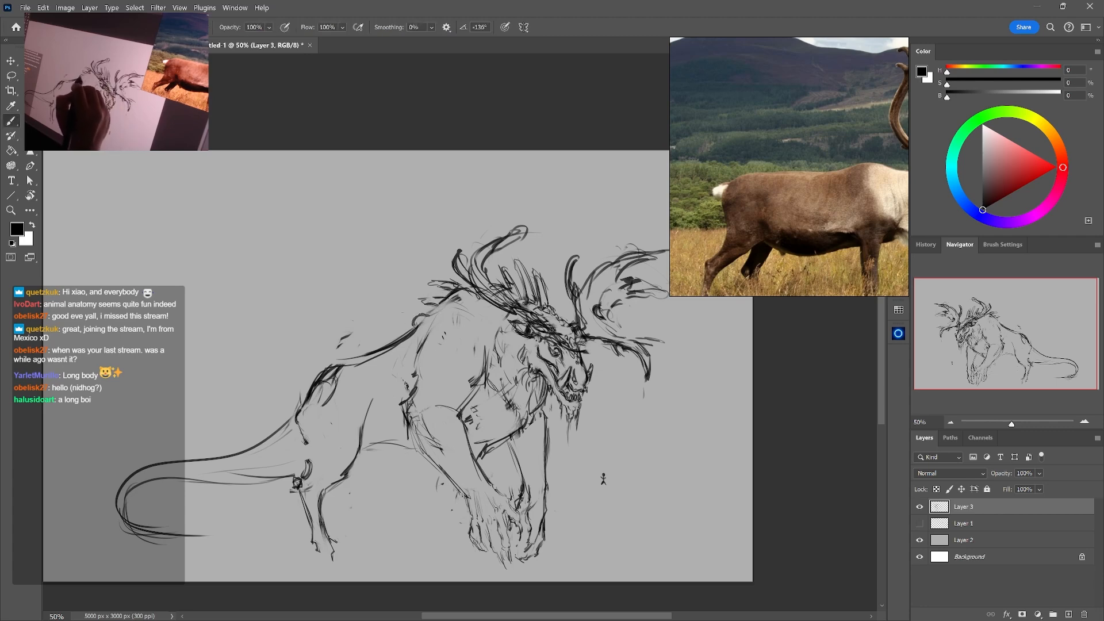
Refine the near hind leg below the knee, erasing and redrawing its contours down to a small clawed foot
{"action": "key", "text": "space"}
{"action": "left_click_drag", "start_coordinate": [623, 459], "coordinate": [649, 407]}
{"action": "left_click_drag", "start_coordinate": [544, 476], "coordinate": [544, 496]}
{"action": "key", "text": "e"}
{"action": "left_click_drag", "start_coordinate": [352, 487], "coordinate": [355, 532]}
{"action": "key", "text": "b"}
{"action": "key", "text": "e"}
{"action": "key", "text": "b"}
{"action": "key", "text": "e"}
{"action": "key", "text": "b"}
{"action": "key", "text": "e"}
{"action": "key", "text": "b"}
{"action": "key", "text": "e"}
{"action": "key", "text": "b"}
Sketch the far hind leg under the belly, lightening and correcting its first strokes
{"action": "left_click_drag", "start_coordinate": [433, 423], "coordinate": [438, 435]}
{"action": "left_click_drag", "start_coordinate": [444, 435], "coordinate": [415, 506]}
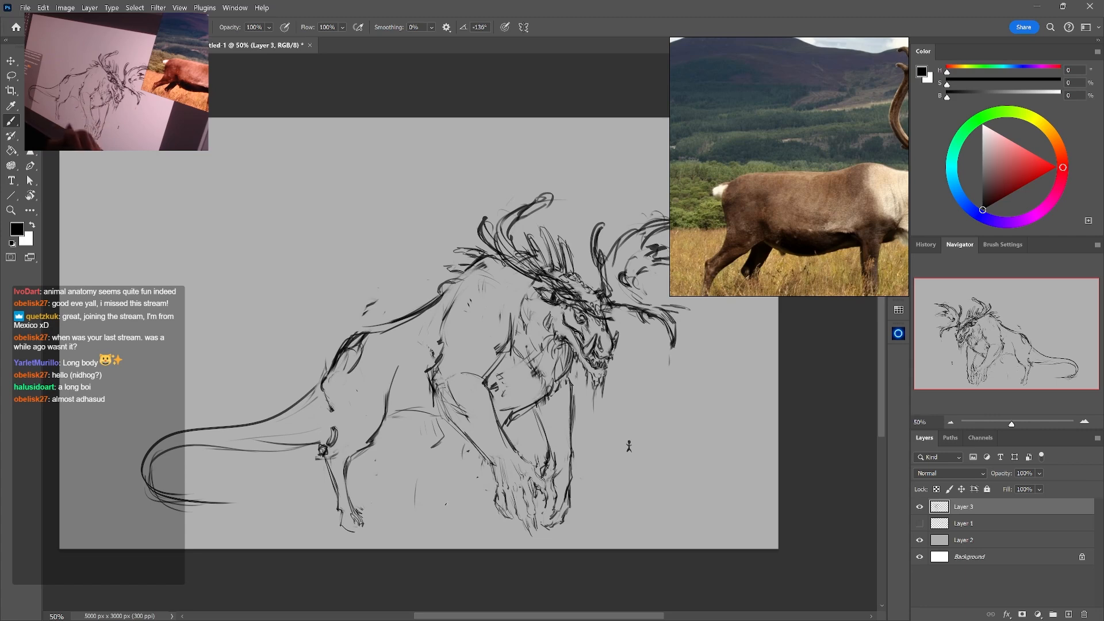
{"action": "key", "text": "e"}
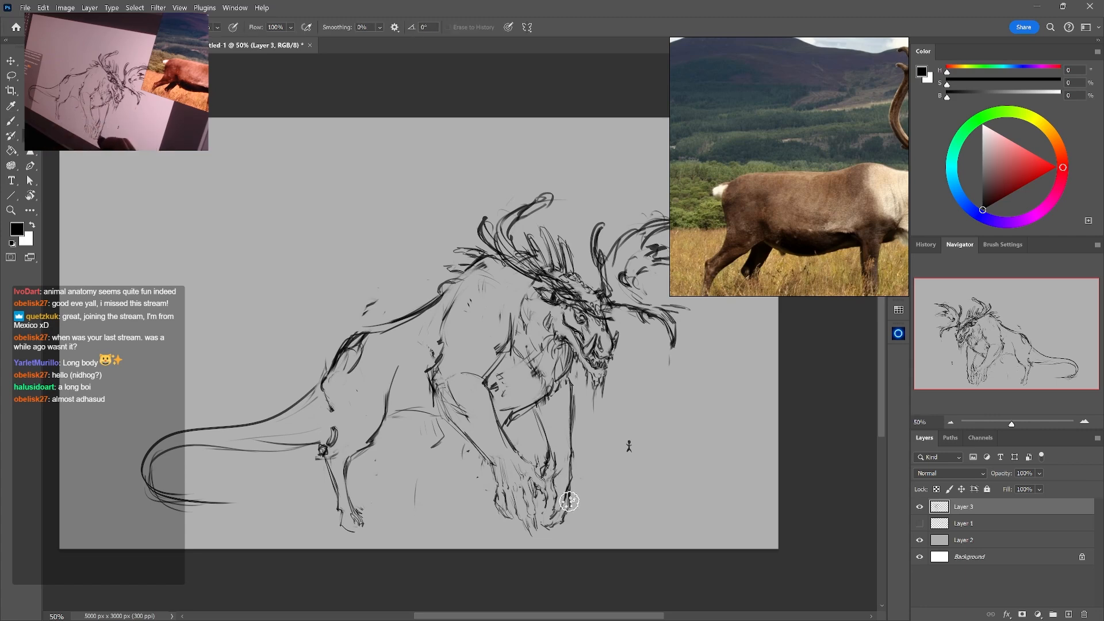
{"action": "mouse_move", "coordinate": [441, 426]}
{"action": "left_mouse_down"}
{"action": "mouse_move", "coordinate": [400, 476]}
{"action": "mouse_move", "coordinate": [407, 496]}
{"action": "left_mouse_up"}
{"action": "key", "text": "b"}
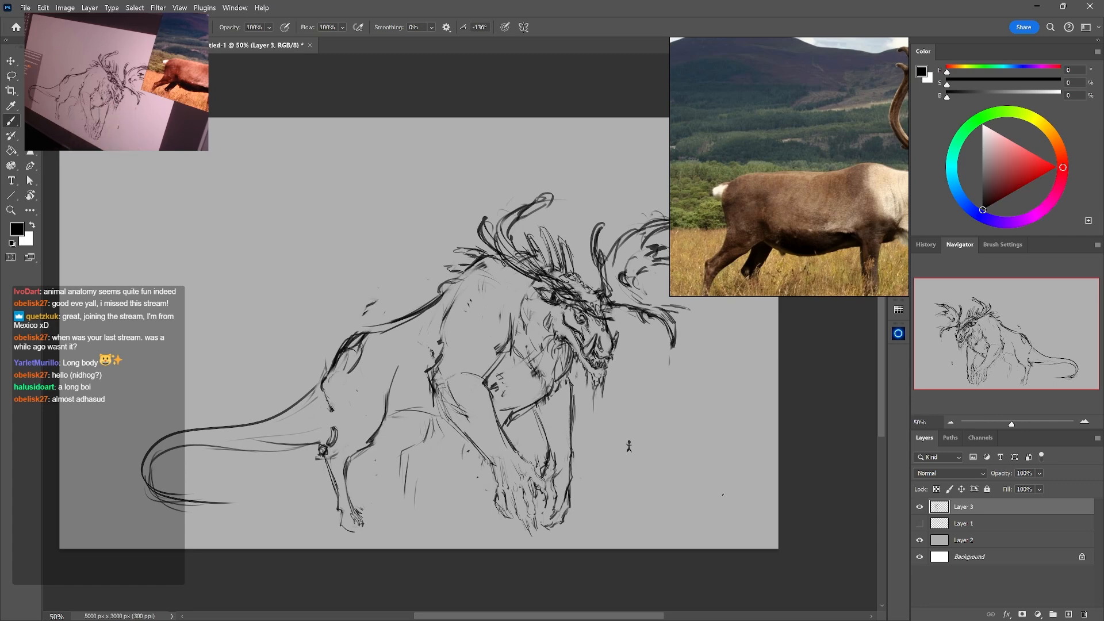
Scale the whole creature sketch down slightly with Free Transform
{"action": "key", "text": "ctrl+t"}
{"action": "left_click_drag", "start_coordinate": [698, 538], "coordinate": [592, 454]}
{"action": "key", "text": "Return"}
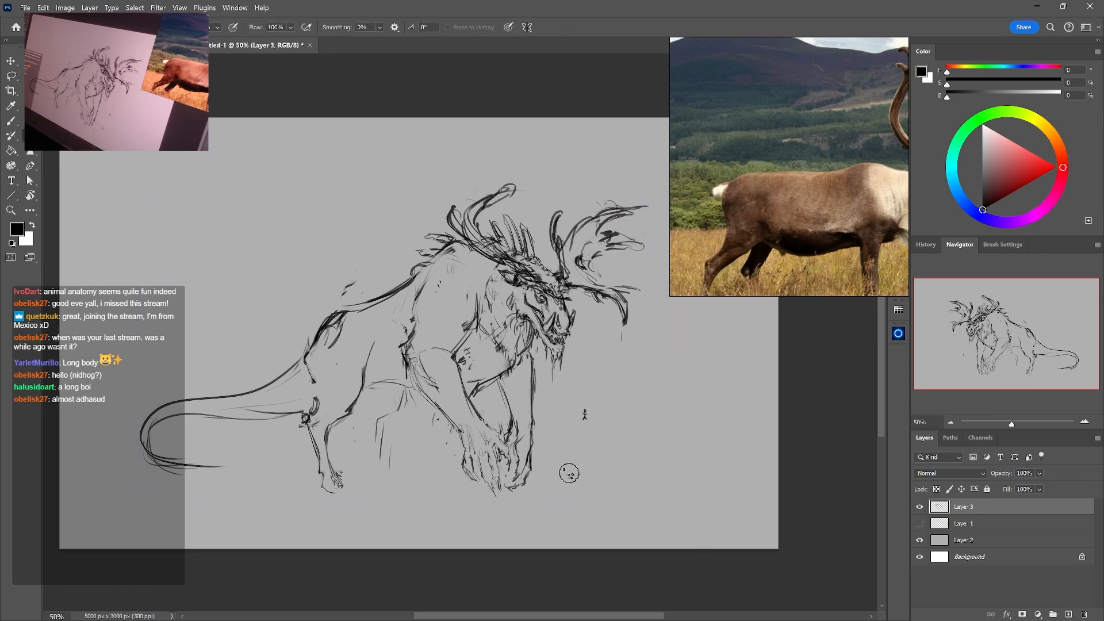
Erase the knot at the near hind leg's hock, redraw the leg's rear contour, and add strokes to the far thigh
{"action": "left_click_drag", "start_coordinate": [307, 425], "coordinate": [315, 423]}
{"action": "key", "text": "b"}
{"action": "left_click_drag", "start_coordinate": [314, 383], "coordinate": [322, 481]}
{"action": "key", "text": "e"}
{"action": "mouse_move", "coordinate": [332, 427]}
{"action": "left_mouse_down"}
{"action": "mouse_move", "coordinate": [348, 411]}
{"action": "mouse_move", "coordinate": [329, 431]}
{"action": "mouse_move", "coordinate": [327, 494]}
{"action": "left_mouse_up"}
{"action": "key", "text": "b"}
{"action": "key", "text": "e"}
{"action": "key", "text": "b"}
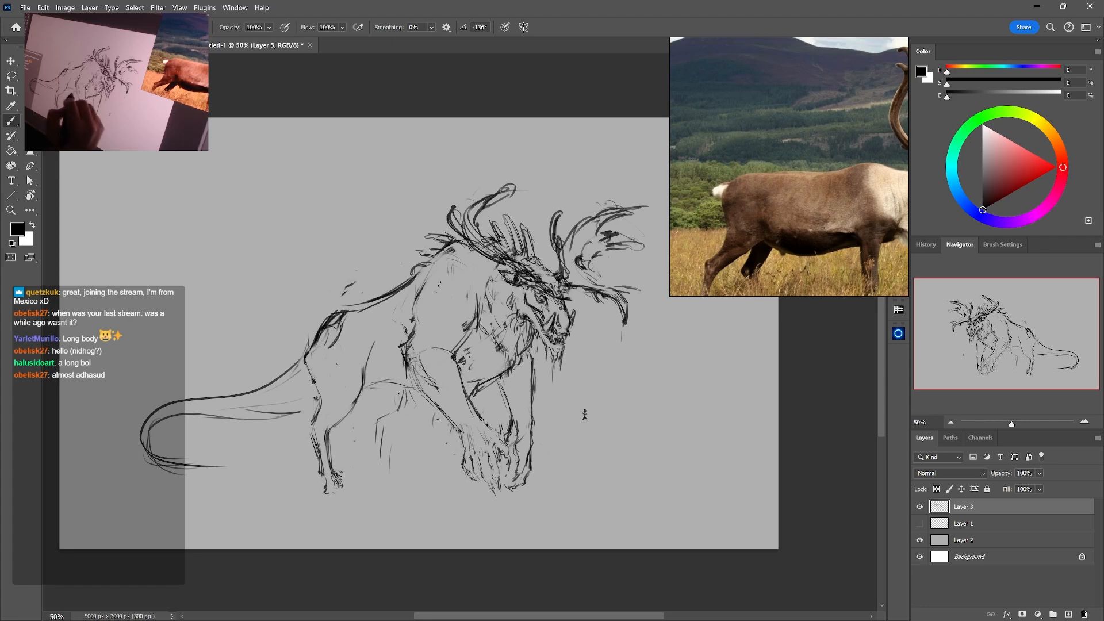
{"action": "left_click_drag", "start_coordinate": [401, 406], "coordinate": [384, 424]}
{"action": "key", "text": "e"}
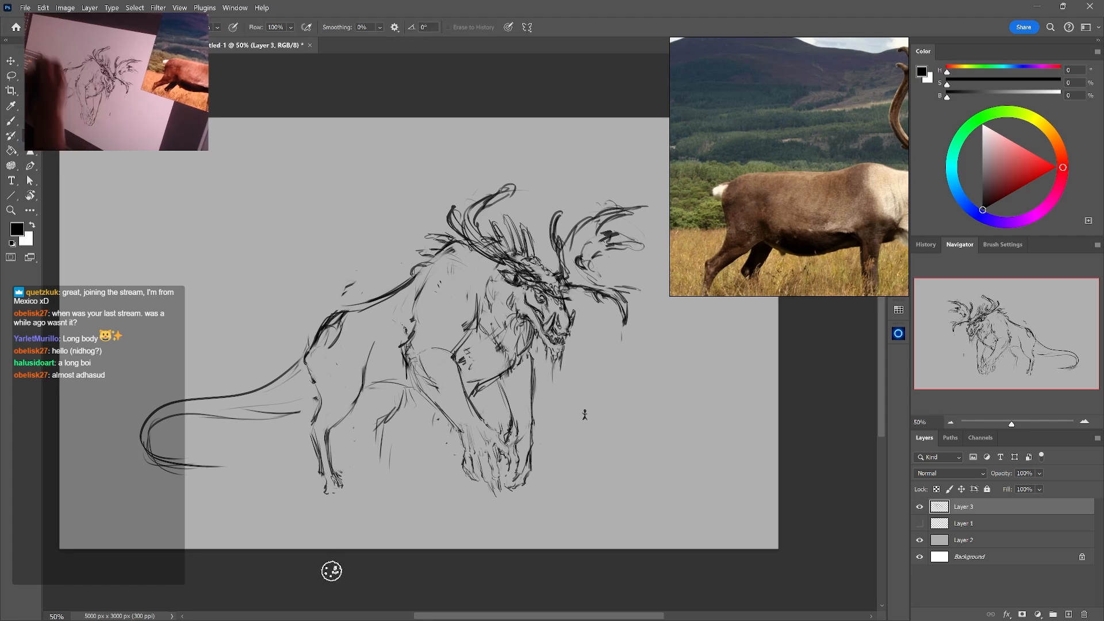
Lasso the hindquarters and tail and transform them to sit lower and closer to the forebody
{"action": "key", "text": "l"}
{"action": "mouse_move", "coordinate": [414, 322]}
{"action": "left_mouse_down"}
{"action": "mouse_move", "coordinate": [297, 241]}
{"action": "mouse_move", "coordinate": [151, 517]}
{"action": "mouse_move", "coordinate": [412, 336]}
{"action": "left_mouse_up"}
{"action": "key", "text": "ctrl+t"}
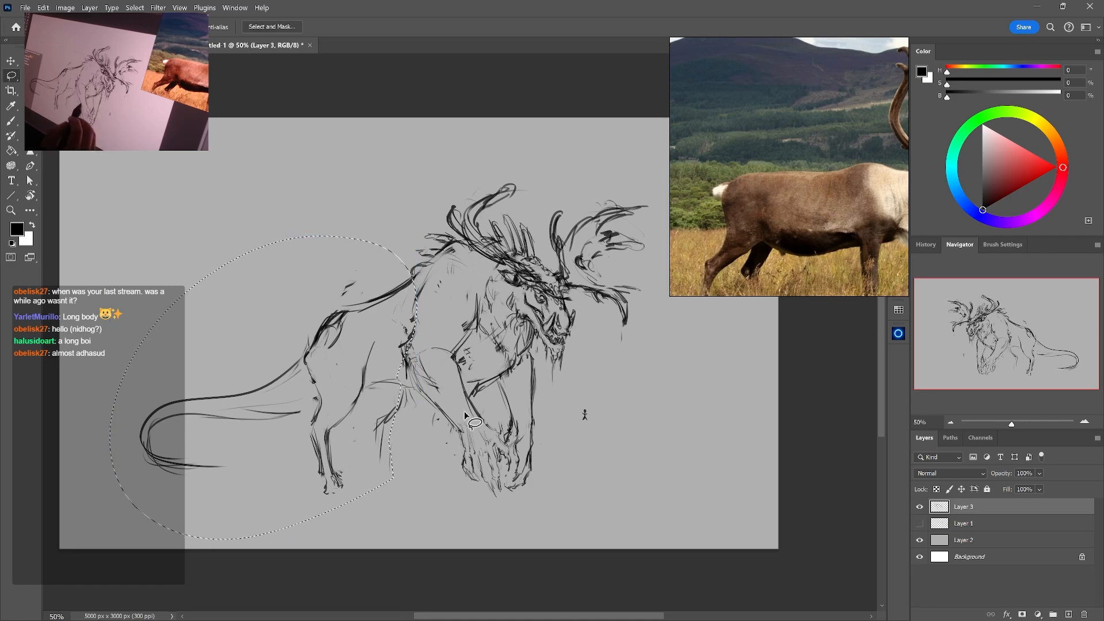
{"action": "left_click_drag", "start_coordinate": [464, 412], "coordinate": [459, 439]}
{"action": "mouse_move", "coordinate": [369, 427]}
{"action": "left_mouse_down"}
{"action": "mouse_move", "coordinate": [389, 377]}
{"action": "mouse_move", "coordinate": [365, 338]}
{"action": "mouse_move", "coordinate": [315, 508]}
{"action": "mouse_move", "coordinate": [408, 430]}
{"action": "mouse_move", "coordinate": [460, 478]}
{"action": "left_mouse_up"}
{"action": "key", "text": "Return"}
{"action": "key", "text": "ctrl+d"}
Rotate the hind leg section to -11.64 degrees and nudge it into place beneath the hip
{"action": "key", "text": "ctrl+t"}
{"action": "left_click_drag", "start_coordinate": [365, 401], "coordinate": [376, 410]}
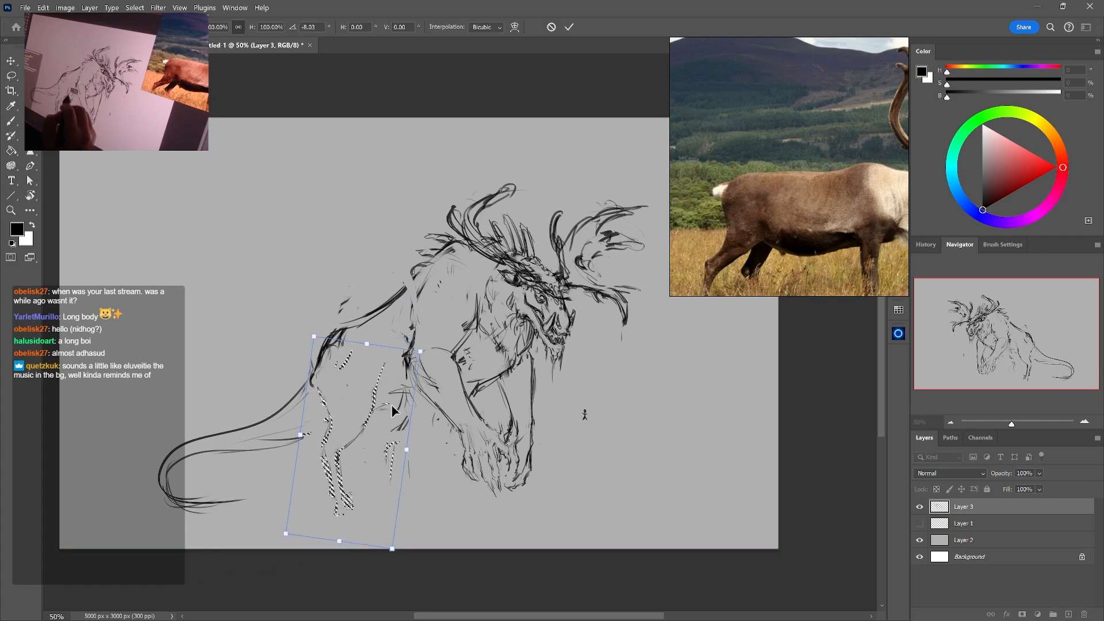
{"action": "left_click_drag", "start_coordinate": [462, 462], "coordinate": [460, 469]}
{"action": "left_click_drag", "start_coordinate": [373, 459], "coordinate": [367, 459]}
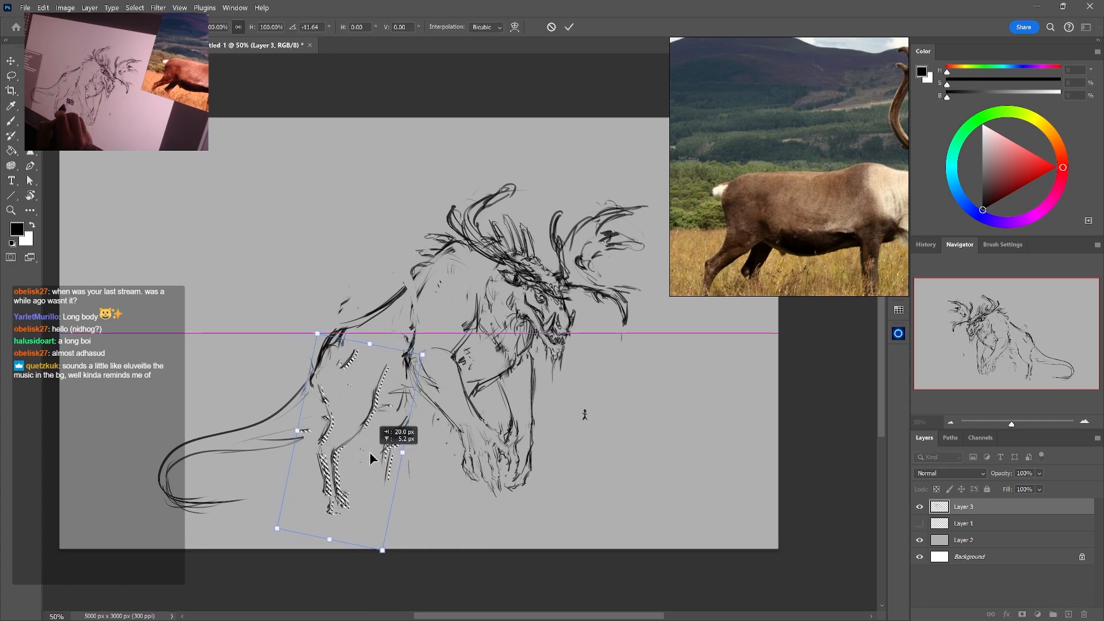
{"action": "key", "text": "Return"}
{"action": "key", "text": "ctrl+d"}
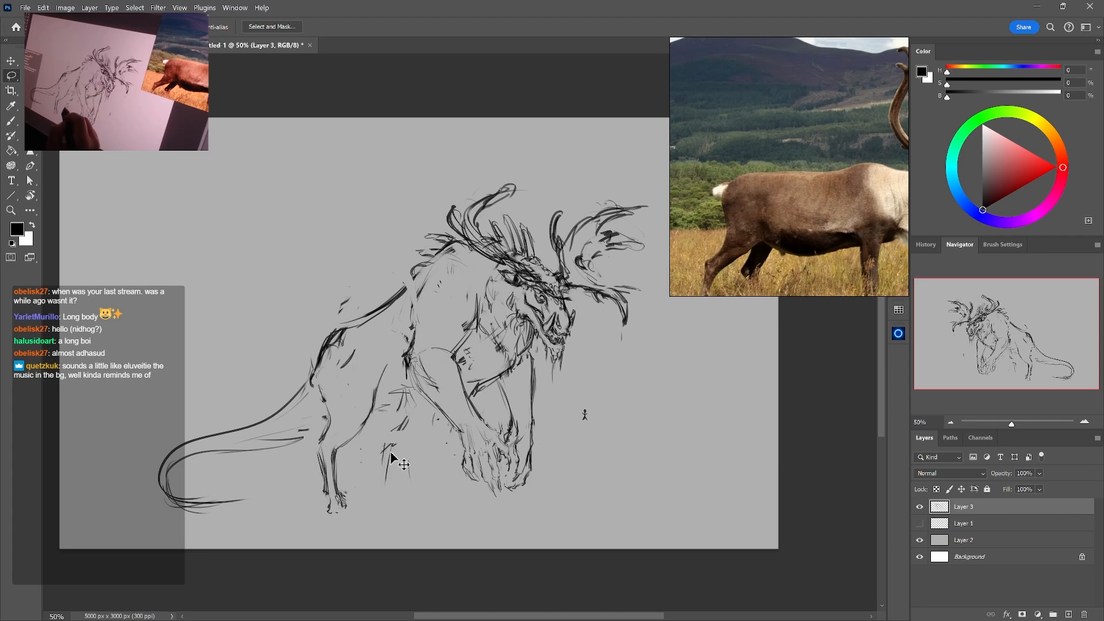
Erase and redraw the front contour of the near hind thigh from the flank down past the knee
{"action": "key", "text": "e"}
{"action": "key", "text": "b"}
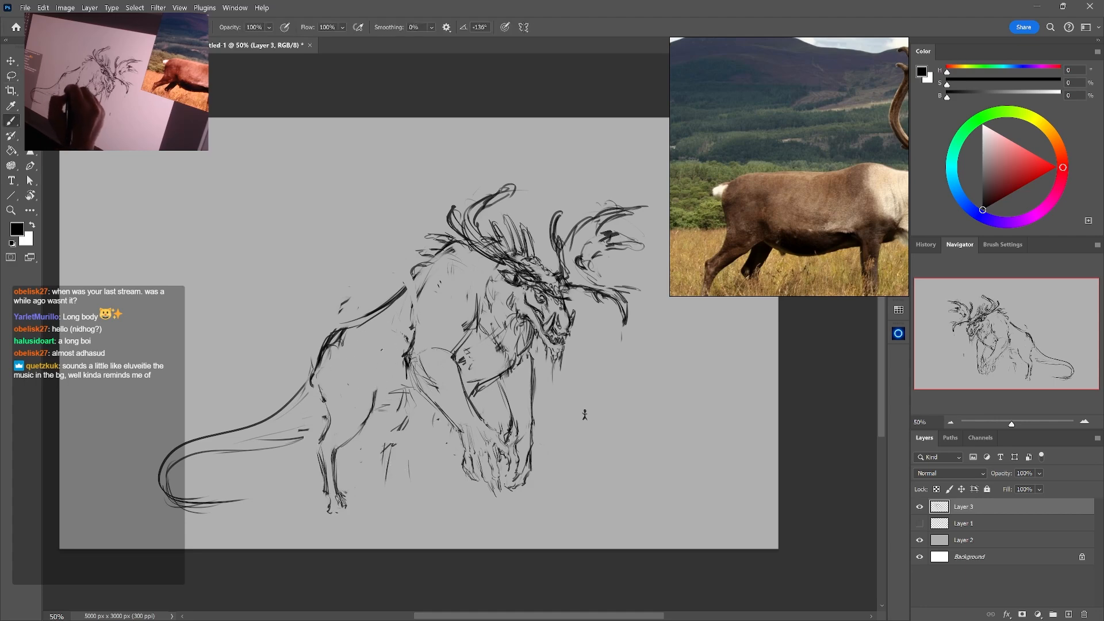
{"action": "mouse_move", "coordinate": [385, 344]}
{"action": "left_mouse_down"}
{"action": "mouse_move", "coordinate": [367, 421]}
{"action": "mouse_move", "coordinate": [366, 405]}
{"action": "mouse_move", "coordinate": [342, 437]}
{"action": "left_mouse_up"}
{"action": "key", "text": "e"}
{"action": "key", "text": "b"}
{"action": "key", "text": "e"}
{"action": "key", "text": "b"}
{"action": "left_click_drag", "start_coordinate": [370, 419], "coordinate": [343, 446]}
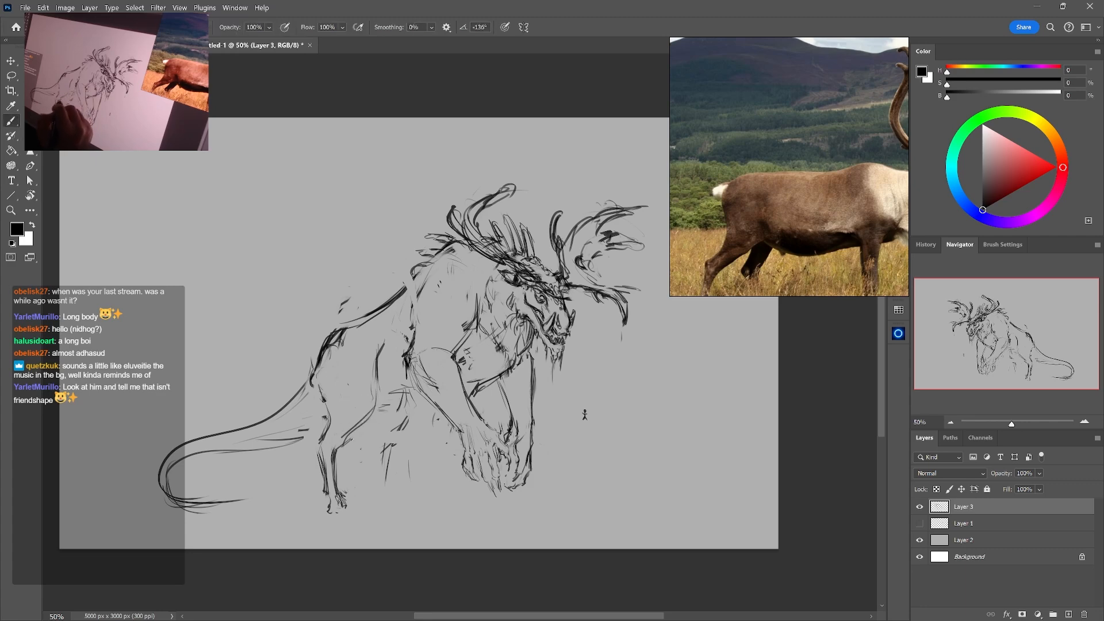
Erase the line below the near hind knee and mark the kneecap with a small rounded form
{"action": "key", "text": "e"}
{"action": "left_click_drag", "start_coordinate": [379, 396], "coordinate": [349, 432]}
{"action": "key", "text": "b"}
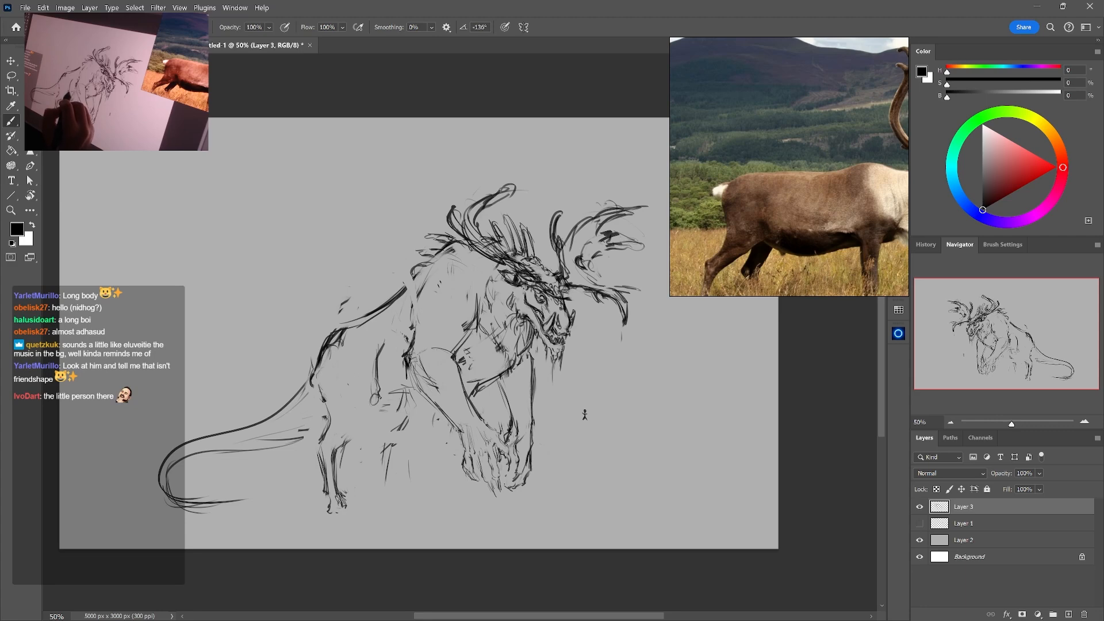
{"action": "left_click_drag", "start_coordinate": [373, 390], "coordinate": [370, 404]}
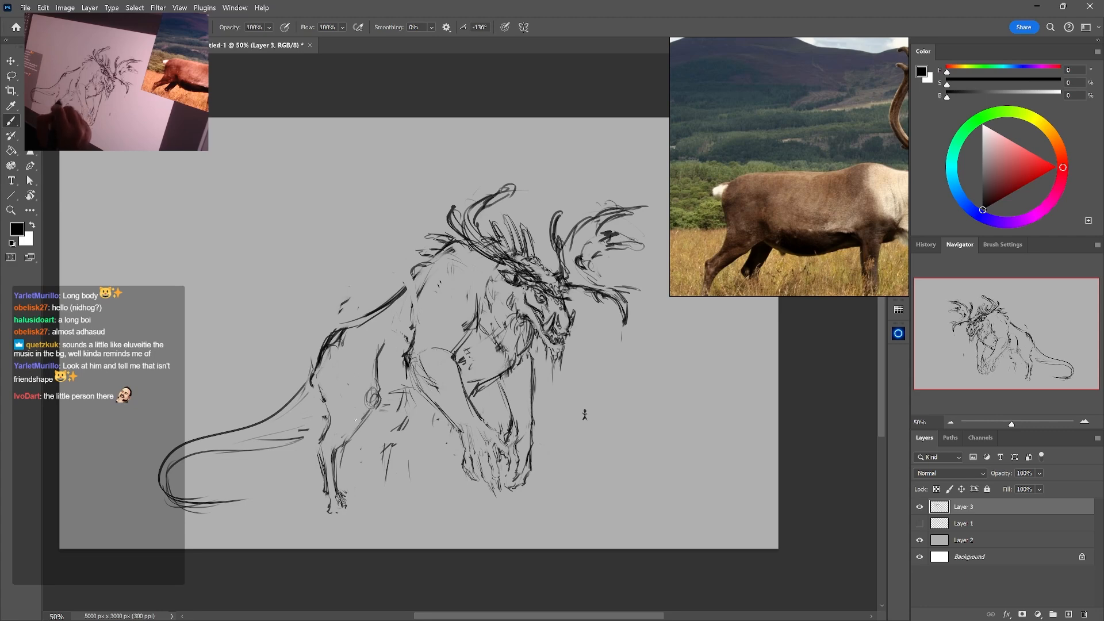
Erase the near hind foot and redraw the lower leg with straighter lines running to the ground
{"action": "left_click_drag", "start_coordinate": [337, 482], "coordinate": [332, 514]}
{"action": "key", "text": "e"}
{"action": "mouse_move", "coordinate": [340, 495]}
{"action": "left_mouse_down"}
{"action": "mouse_move", "coordinate": [330, 510]}
{"action": "mouse_move", "coordinate": [323, 445]}
{"action": "left_mouse_up"}
{"action": "key", "text": "b"}
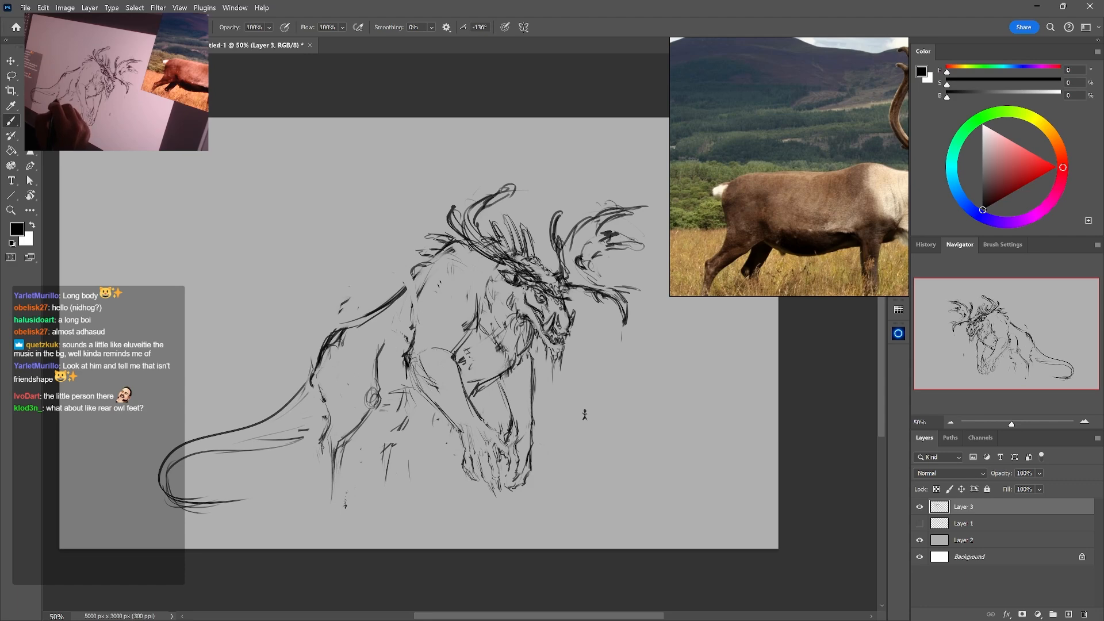
{"action": "left_click_drag", "start_coordinate": [328, 442], "coordinate": [324, 511]}
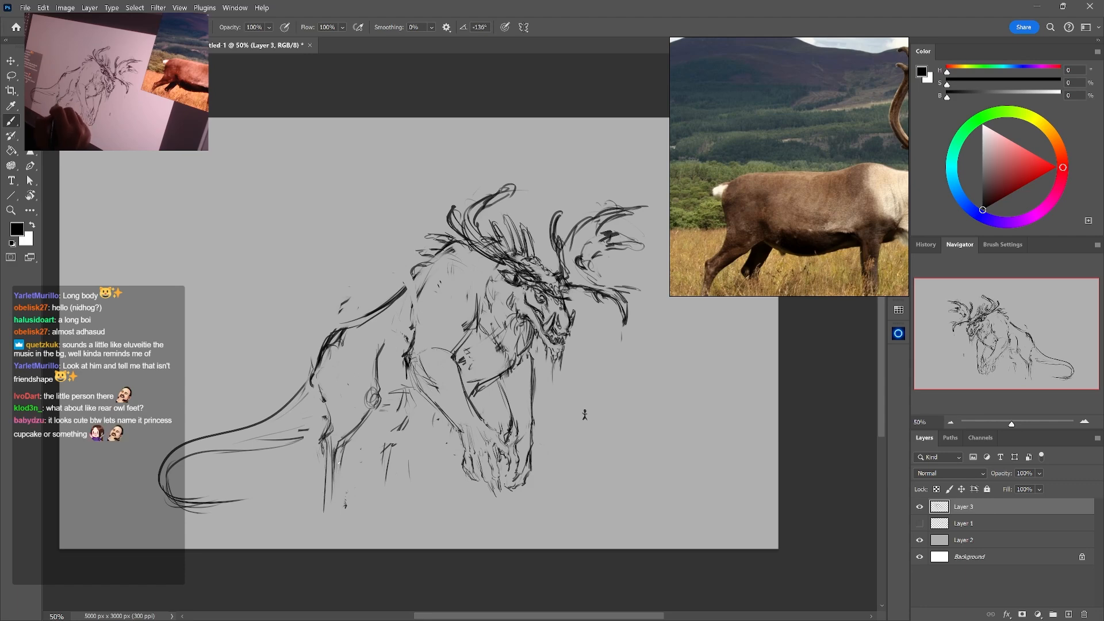
{"action": "key", "text": "e"}
{"action": "mouse_move", "coordinate": [331, 442]}
{"action": "left_mouse_down"}
{"action": "mouse_move", "coordinate": [326, 502]}
{"action": "mouse_move", "coordinate": [330, 450]}
{"action": "left_mouse_up"}
{"action": "key", "text": "b"}
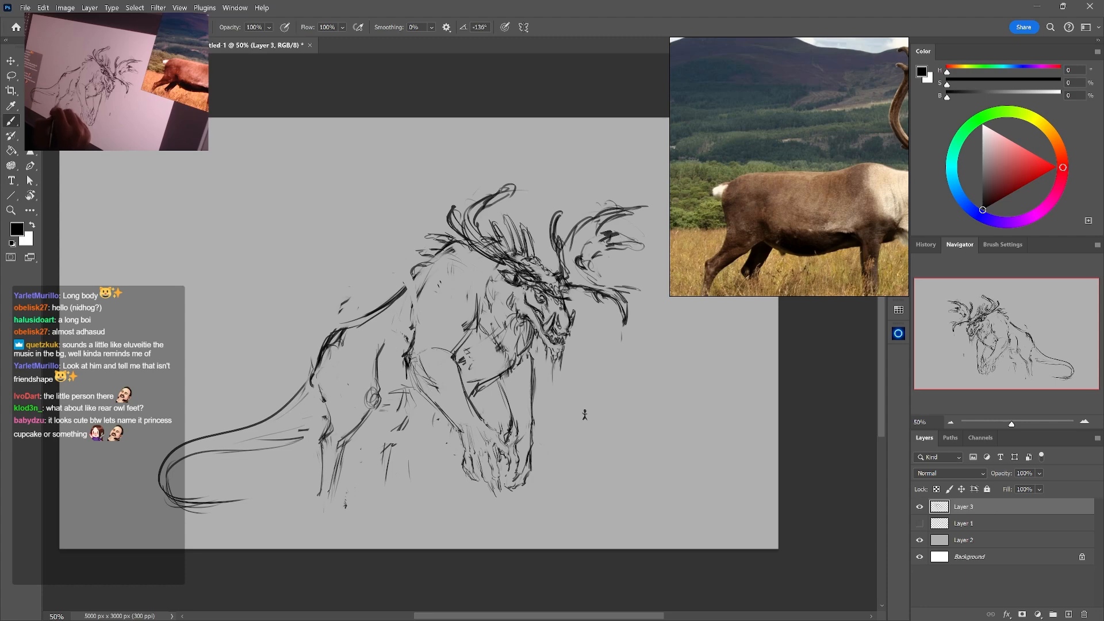
Clean up the near hind shank and sketch a longer, pointed foot with a heel at its end
{"action": "key", "text": "e"}
{"action": "mouse_move", "coordinate": [346, 444]}
{"action": "left_mouse_down"}
{"action": "mouse_move", "coordinate": [332, 498]}
{"action": "mouse_move", "coordinate": [344, 451]}
{"action": "left_mouse_up"}
{"action": "key", "text": "b"}
{"action": "left_click_drag", "start_coordinate": [333, 500], "coordinate": [339, 524]}
{"action": "left_click_drag", "start_coordinate": [335, 461], "coordinate": [342, 529]}
{"action": "left_click_drag", "start_coordinate": [321, 486], "coordinate": [323, 499]}
{"action": "left_click_drag", "start_coordinate": [319, 496], "coordinate": [328, 512]}
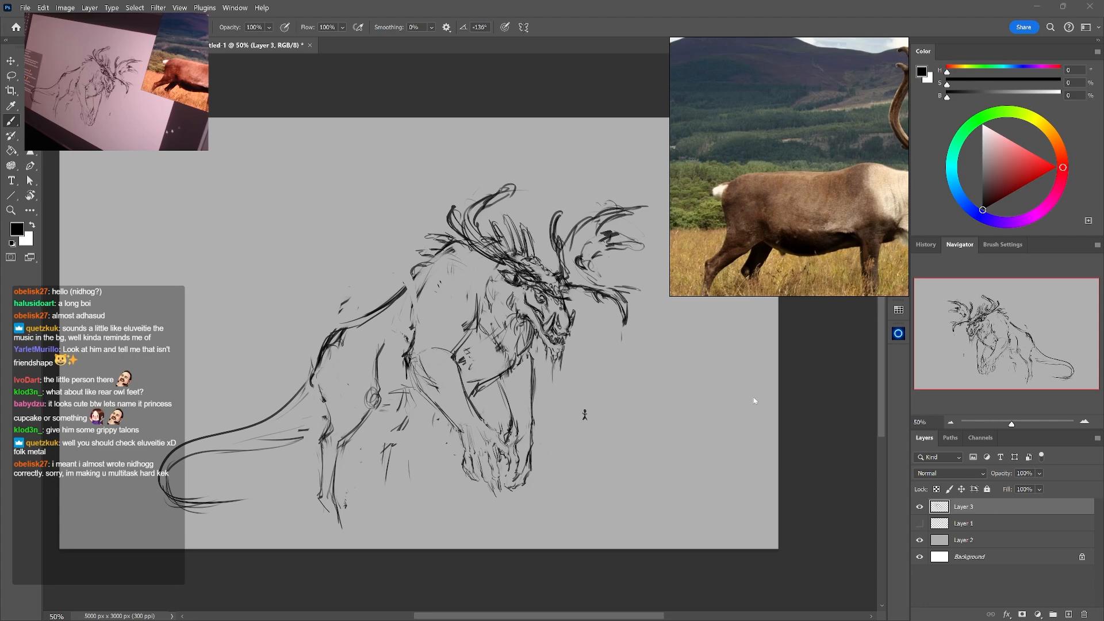
Switch to the reference board, paste in two snowy owl photos showing feathered feet, and zoom in on the flying owl's talons
{"action": "scroll", "coordinate": [757, 270], "scroll_direction": "down", "scroll_amount": 8}
{"action": "left_click_drag", "start_coordinate": [805, 115], "coordinate": [750, 202]}
{"action": "key", "text": "ctrl+v"}
{"action": "double_click", "coordinate": [752, 205]}
{"action": "scroll", "coordinate": [751, 205], "scroll_direction": "up", "scroll_amount": 2}
{"action": "scroll", "coordinate": [752, 205], "scroll_direction": "down", "scroll_amount": 3}
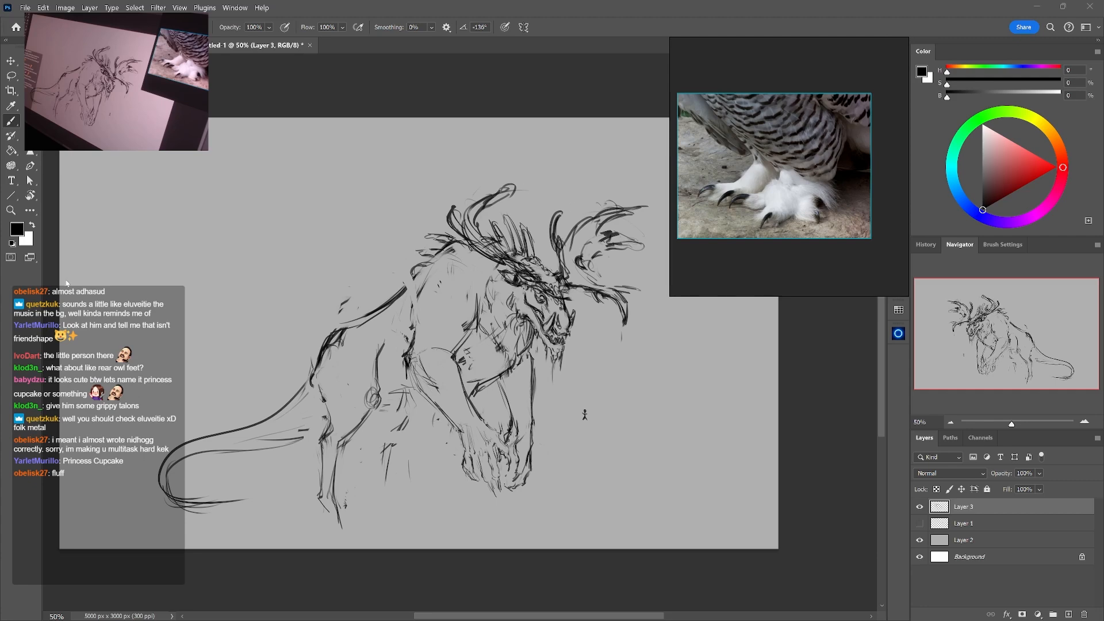
{"action": "scroll", "coordinate": [733, 196], "scroll_direction": "down", "scroll_amount": 3}
{"action": "scroll", "coordinate": [733, 196], "scroll_direction": "up", "scroll_amount": 1}
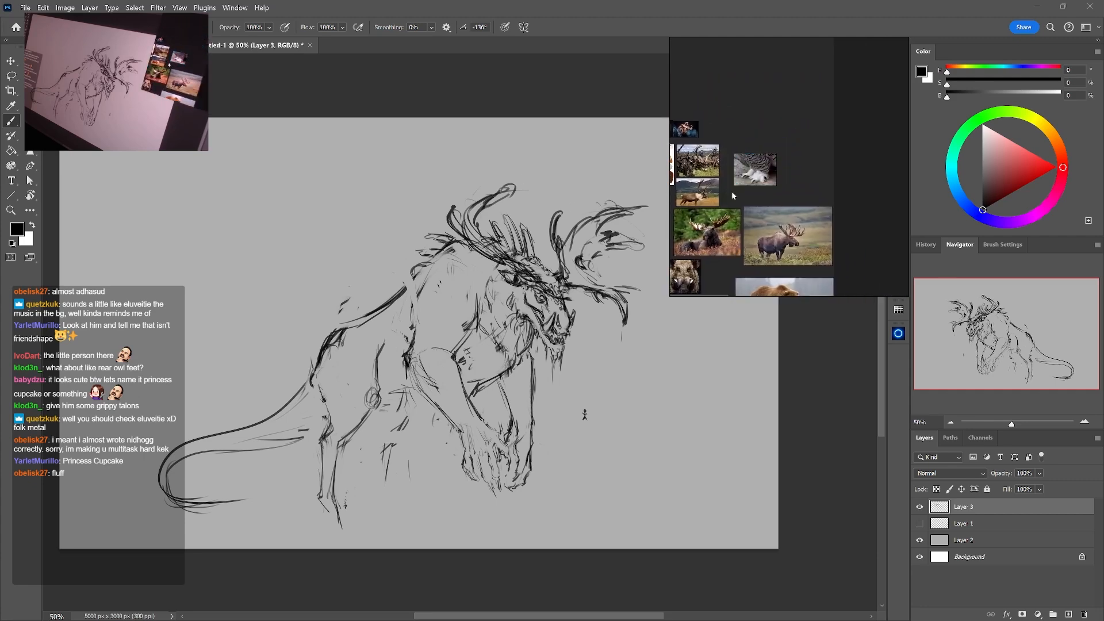
{"action": "key", "text": "ctrl+v"}
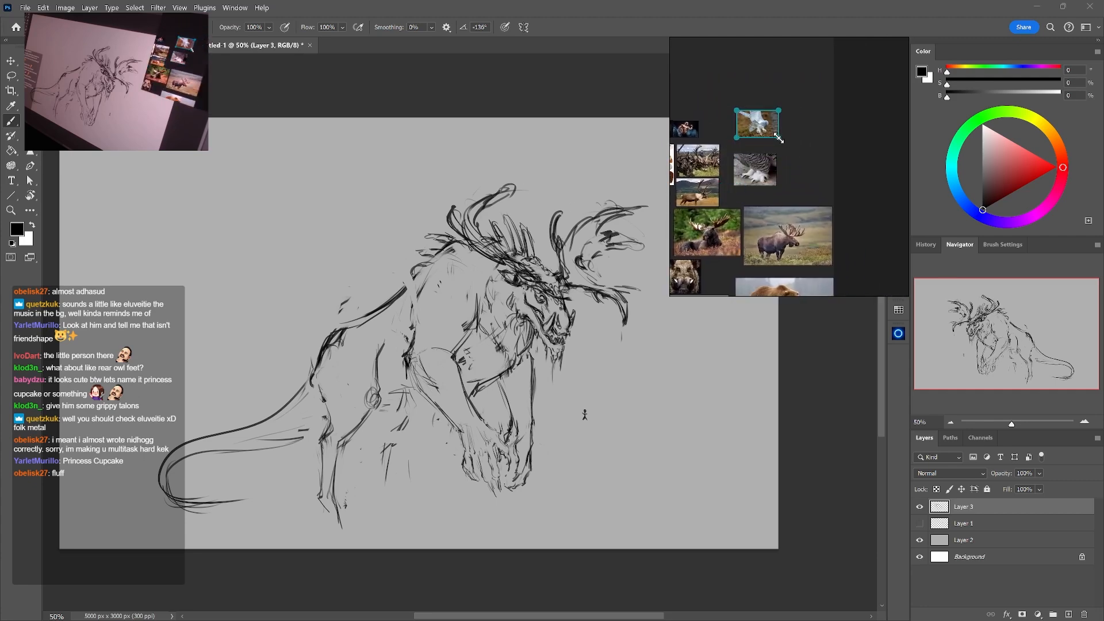
{"action": "scroll", "coordinate": [778, 138], "scroll_direction": "up", "scroll_amount": 8}
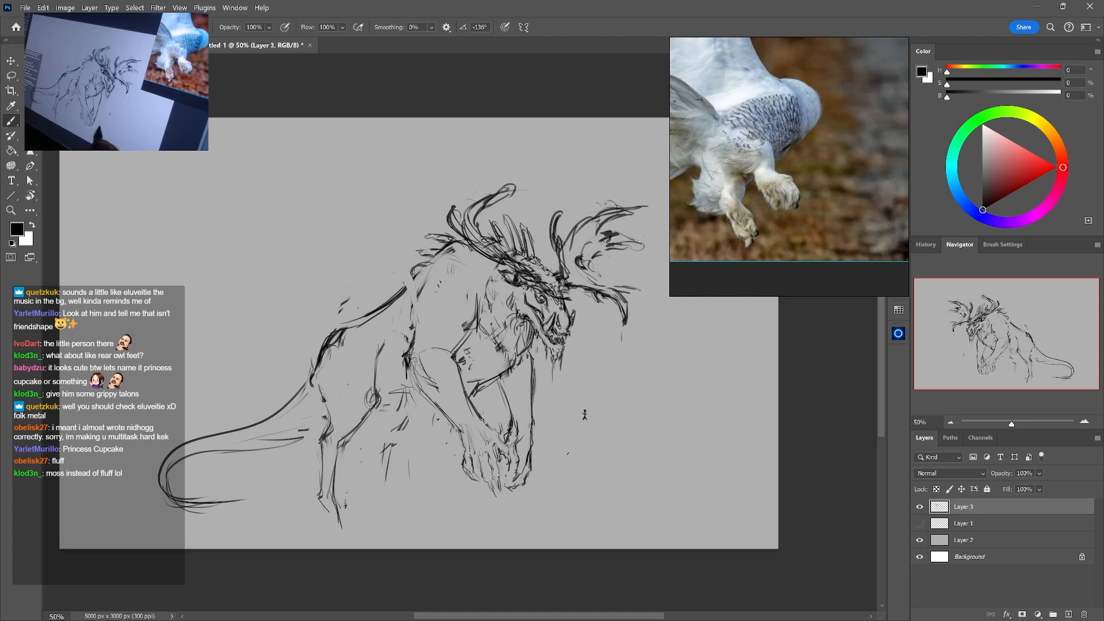
Scale the whole sketch down again and reposition it to leave space beneath the hind foot
{"action": "key", "text": "ctrl+t"}
{"action": "left_click_drag", "start_coordinate": [649, 530], "coordinate": [592, 490]}
{"action": "mouse_move", "coordinate": [527, 458]}
{"action": "left_mouse_down"}
{"action": "mouse_move", "coordinate": [557, 453]}
{"action": "mouse_move", "coordinate": [549, 466]}
{"action": "left_mouse_up"}
{"action": "key", "text": "Return"}
Lasso the small human scale figure and move it down to the ground in front of the creature
{"action": "key", "text": "l"}
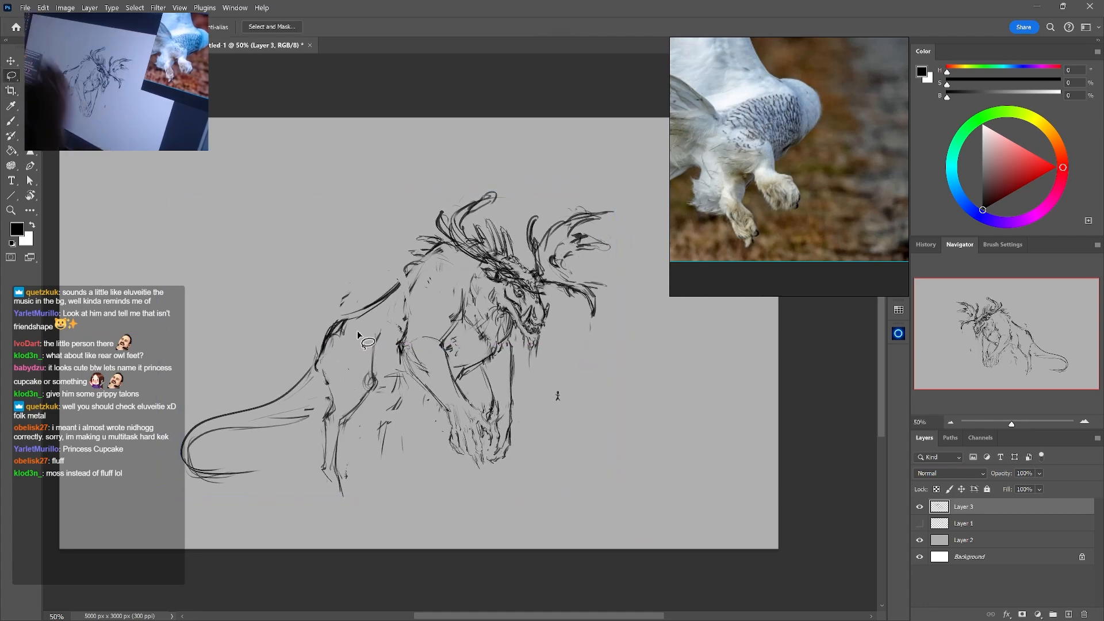
{"action": "mouse_move", "coordinate": [568, 370]}
{"action": "left_mouse_down"}
{"action": "mouse_move", "coordinate": [593, 384]}
{"action": "mouse_move", "coordinate": [587, 476]}
{"action": "mouse_move", "coordinate": [623, 496]}
{"action": "left_mouse_up"}
{"action": "key", "text": "ctrl+t"}
{"action": "key", "text": "Return"}
{"action": "key", "text": "ctrl+d"}
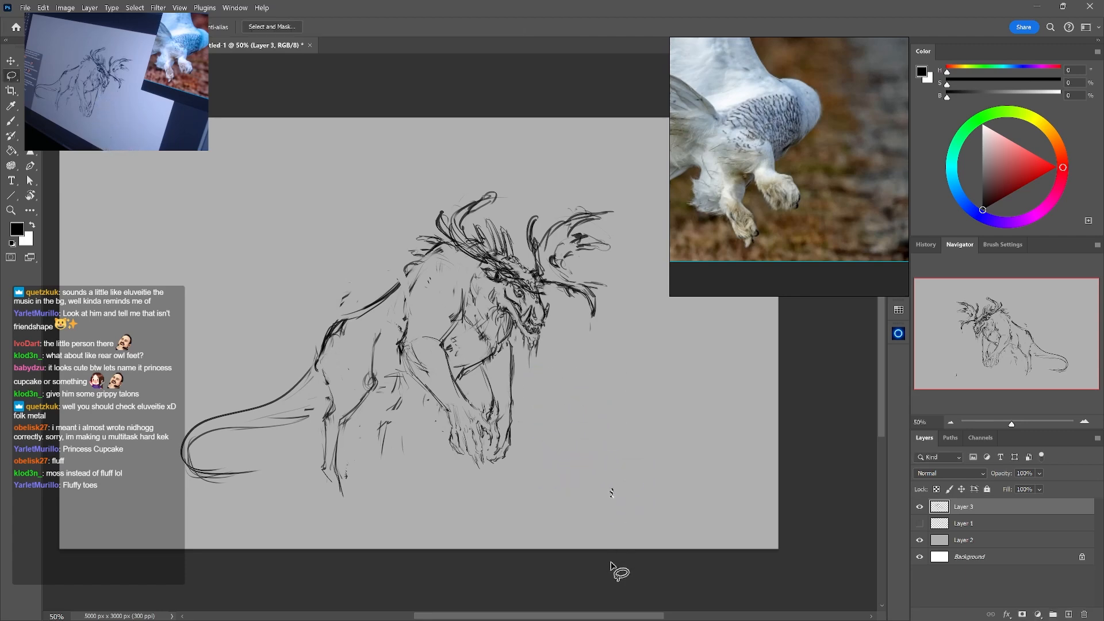
Erase the pointed near hind foot and draw short new lines for the ankle and foot
{"action": "key", "text": "e"}
{"action": "left_click_drag", "start_coordinate": [325, 477], "coordinate": [338, 492]}
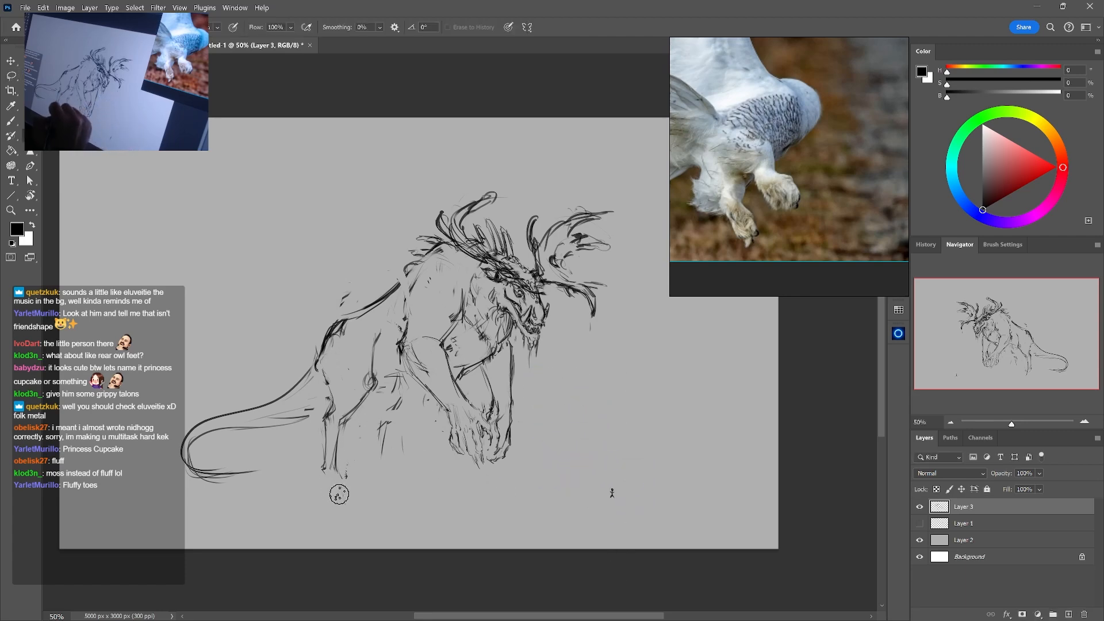
{"action": "key", "text": "b"}
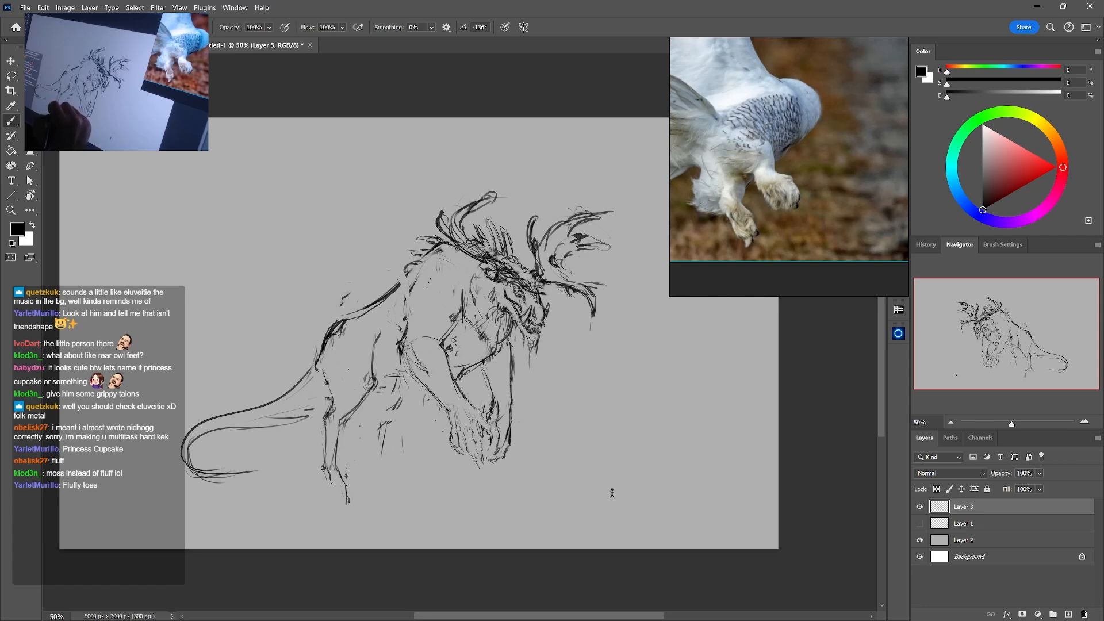
Try spread, curved talons on the near hind foot, and undo the strokes
{"action": "key", "text": "e"}
{"action": "key", "text": "b"}
{"action": "mouse_move", "coordinate": [331, 482]}
{"action": "left_mouse_down"}
{"action": "mouse_move", "coordinate": [332, 496]}
{"action": "mouse_move", "coordinate": [317, 490]}
{"action": "left_mouse_up"}
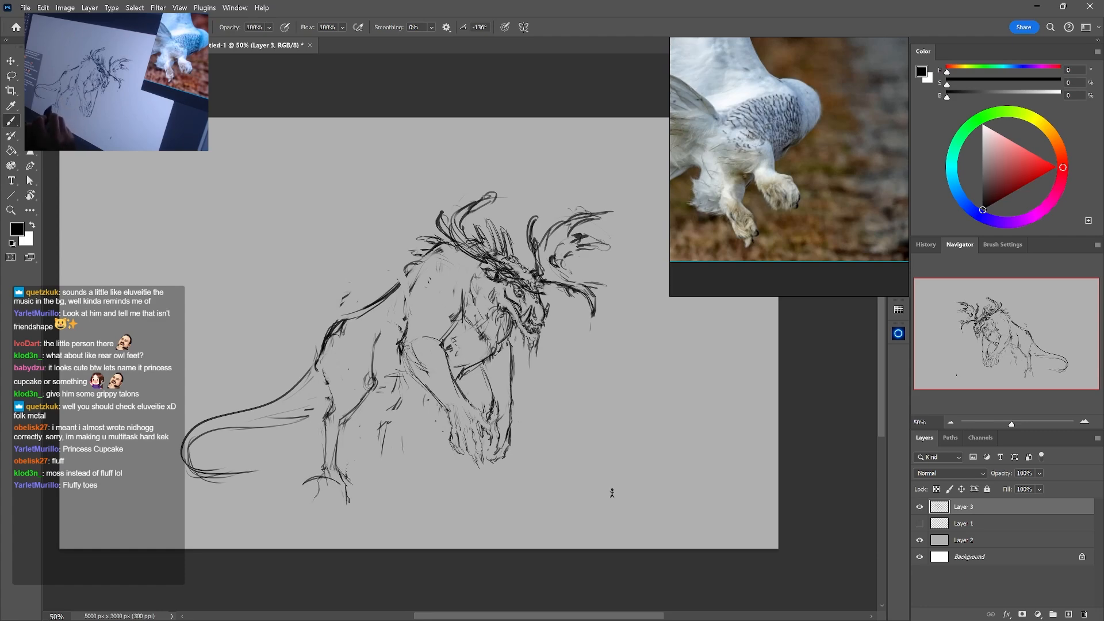
{"action": "mouse_move", "coordinate": [305, 484]}
{"action": "left_mouse_down"}
{"action": "mouse_move", "coordinate": [348, 488]}
{"action": "mouse_move", "coordinate": [326, 477]}
{"action": "left_mouse_up"}
{"action": "key", "text": "ctrl+z"}
{"action": "key", "text": "ctrl+z"}
{"action": "key", "text": "ctrl+z"}
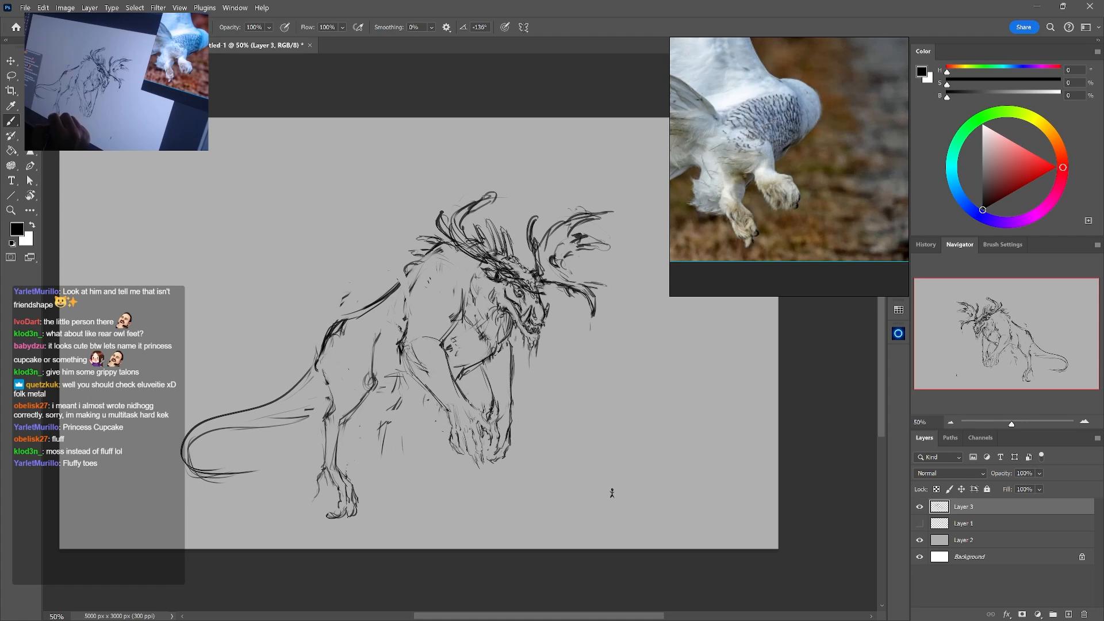
Touch up the near hind foot's toes, and add fur strokes behind the leg and along the front of the thigh
{"action": "key", "text": "e"}
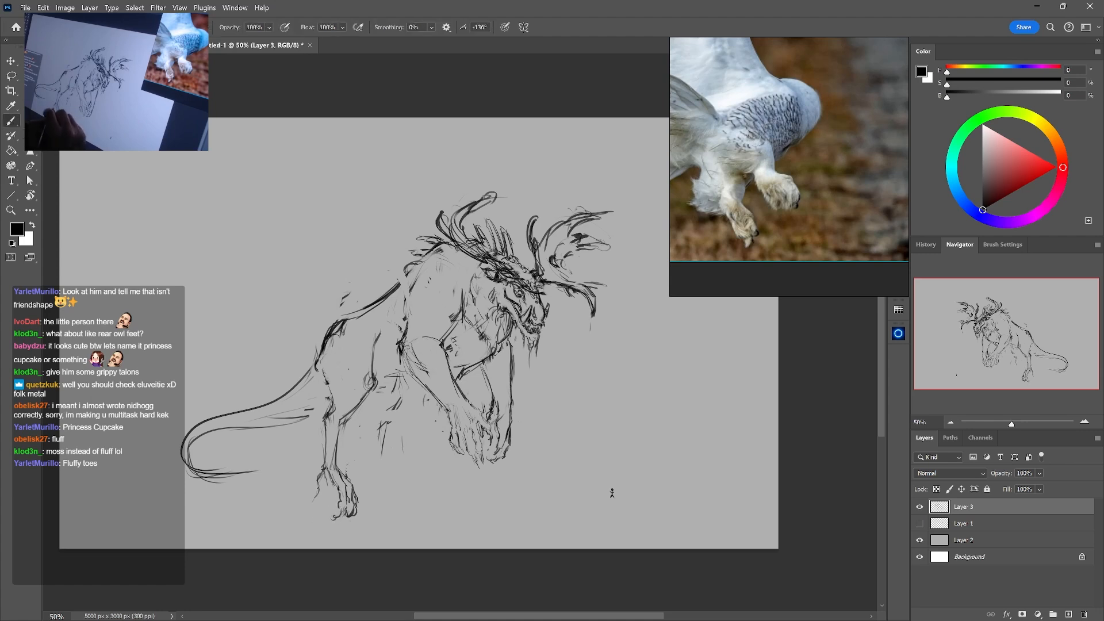
{"action": "key", "text": "b"}
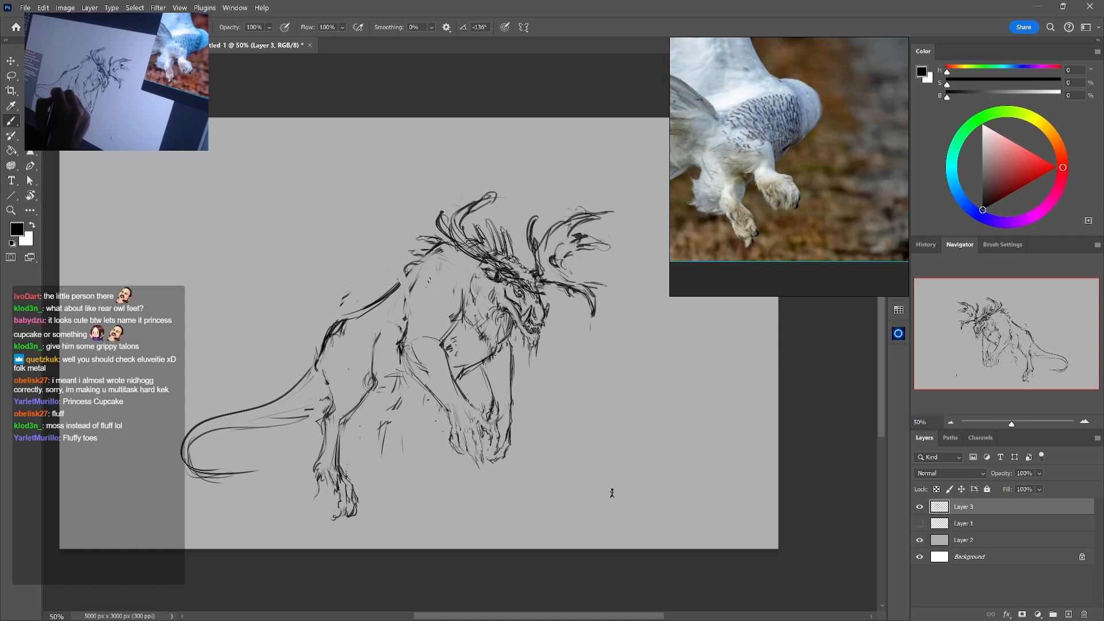
{"action": "left_click_drag", "start_coordinate": [332, 398], "coordinate": [321, 409]}
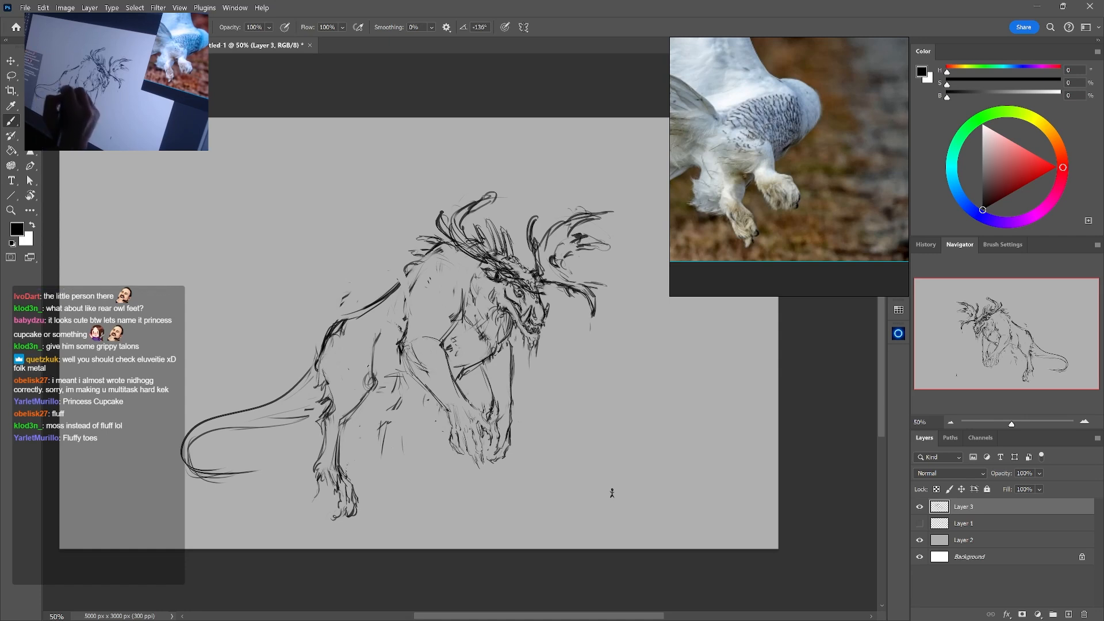
{"action": "left_click_drag", "start_coordinate": [375, 350], "coordinate": [376, 389]}
{"action": "left_click_drag", "start_coordinate": [371, 396], "coordinate": [351, 425]}
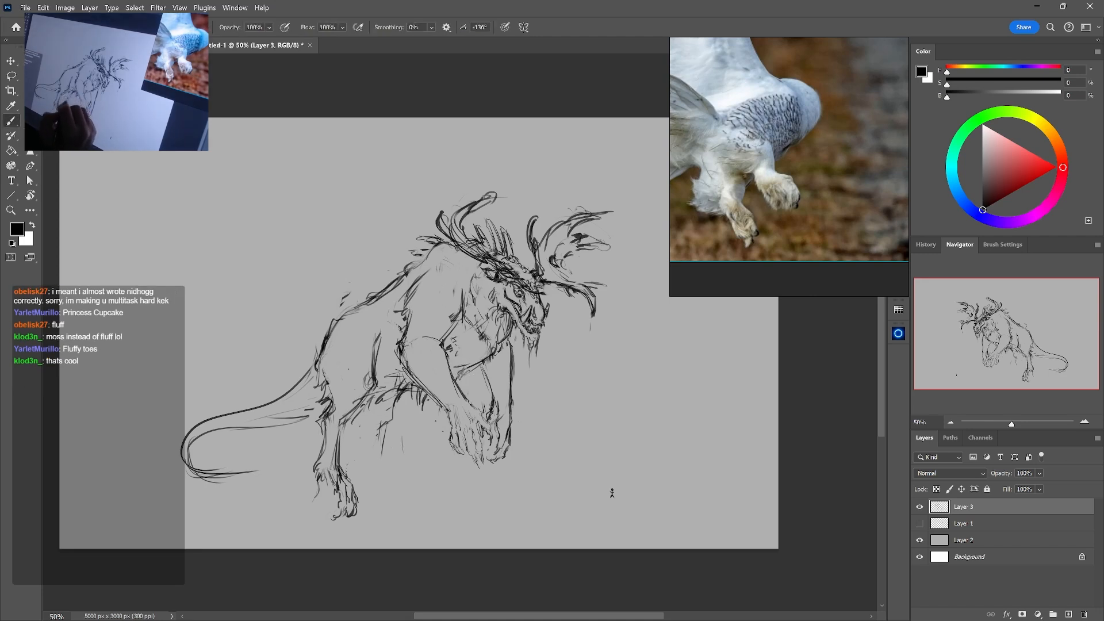
Undo the near hind foot's spread toes, and redraw it as a longer, flatter furry foot reaching the ground
{"action": "key", "text": "ctrl+z"}
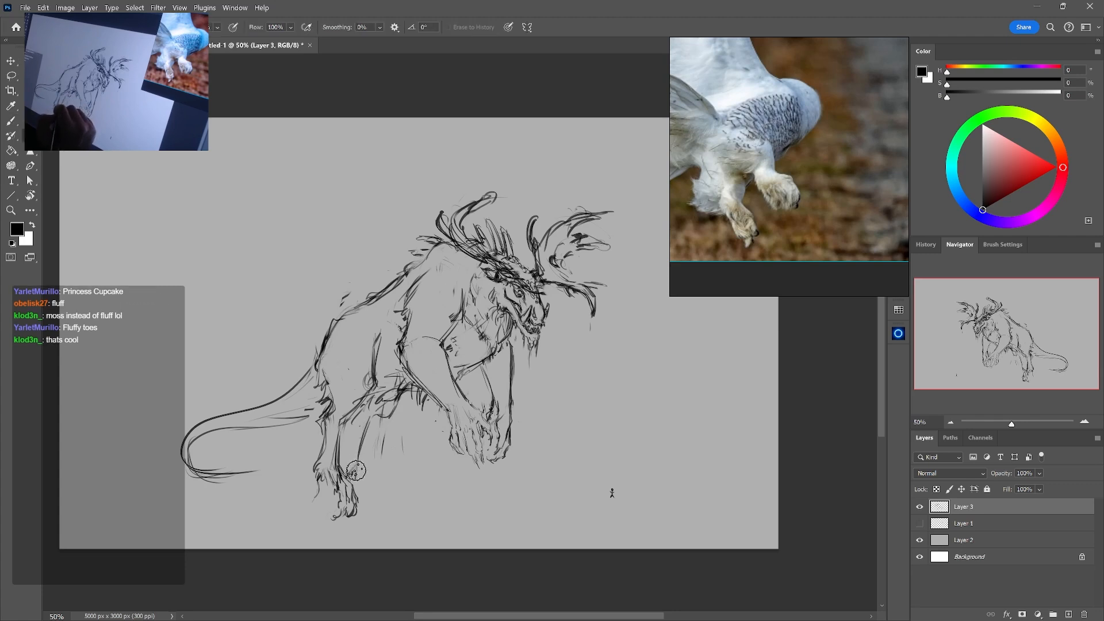
{"action": "key", "text": "ctrl+z"}
{"action": "key", "text": "ctrl+z"}
{"action": "key", "text": "ctrl+z"}
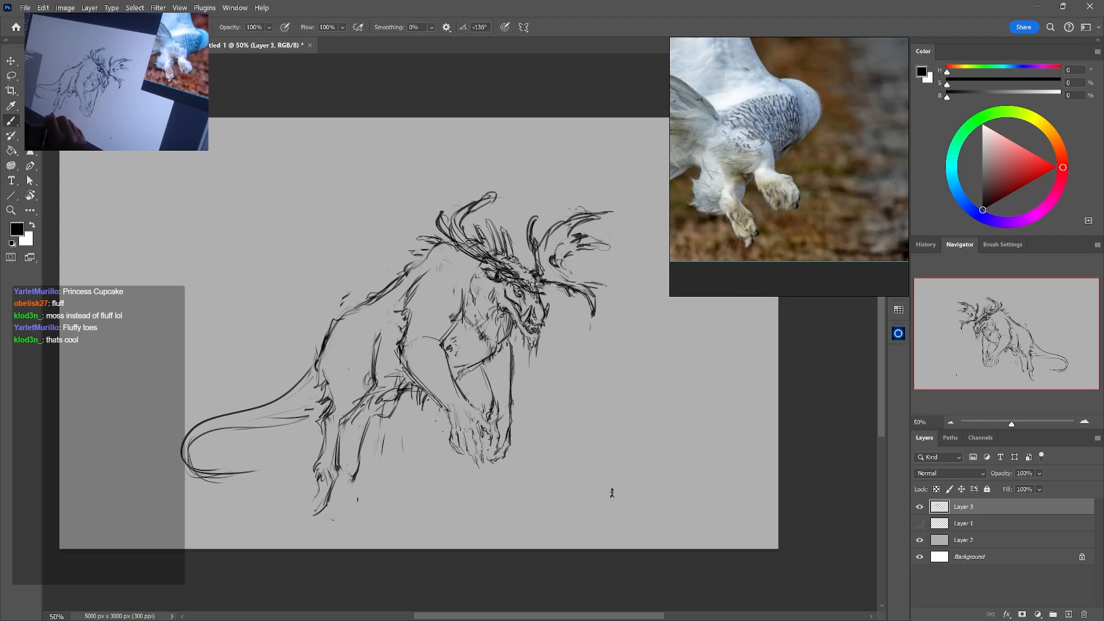
{"action": "key", "text": "ctrl+z"}
{"action": "key", "text": "ctrl+z"}
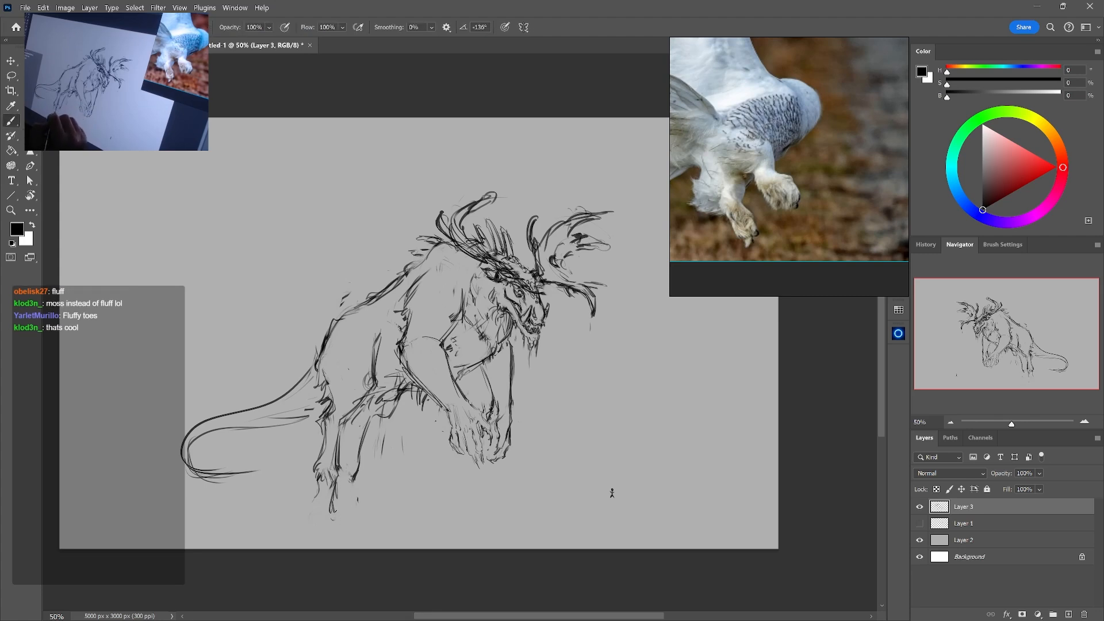
{"action": "key", "text": "ctrl+z"}
{"action": "key", "text": "ctrl+z"}
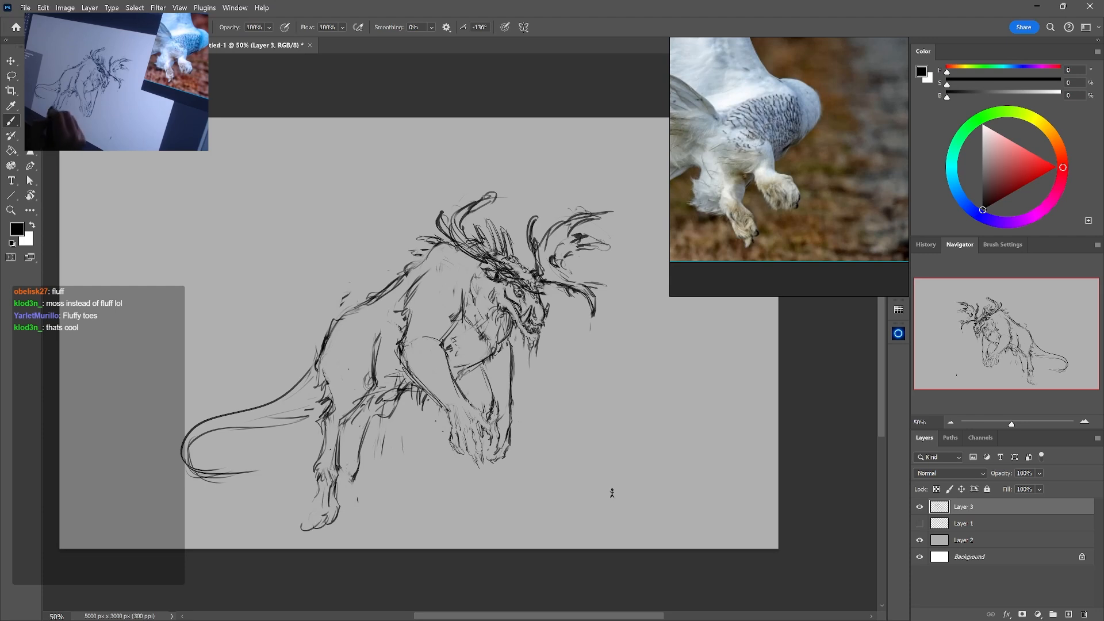
Try a straighter far hind leg with a small foot, placed farther forward under the belly, and erase it
{"action": "key", "text": "e"}
{"action": "key", "text": "b"}
{"action": "mouse_move", "coordinate": [352, 486]}
{"action": "left_mouse_down"}
{"action": "mouse_move", "coordinate": [359, 467]}
{"action": "mouse_move", "coordinate": [344, 506]}
{"action": "mouse_move", "coordinate": [390, 417]}
{"action": "mouse_move", "coordinate": [382, 481]}
{"action": "mouse_move", "coordinate": [353, 505]}
{"action": "mouse_move", "coordinate": [371, 515]}
{"action": "left_mouse_up"}
{"action": "key", "text": "e"}
{"action": "key", "text": "b"}
{"action": "key", "text": "e"}
{"action": "key", "text": "b"}
{"action": "key", "text": "e"}
{"action": "key", "text": "b"}
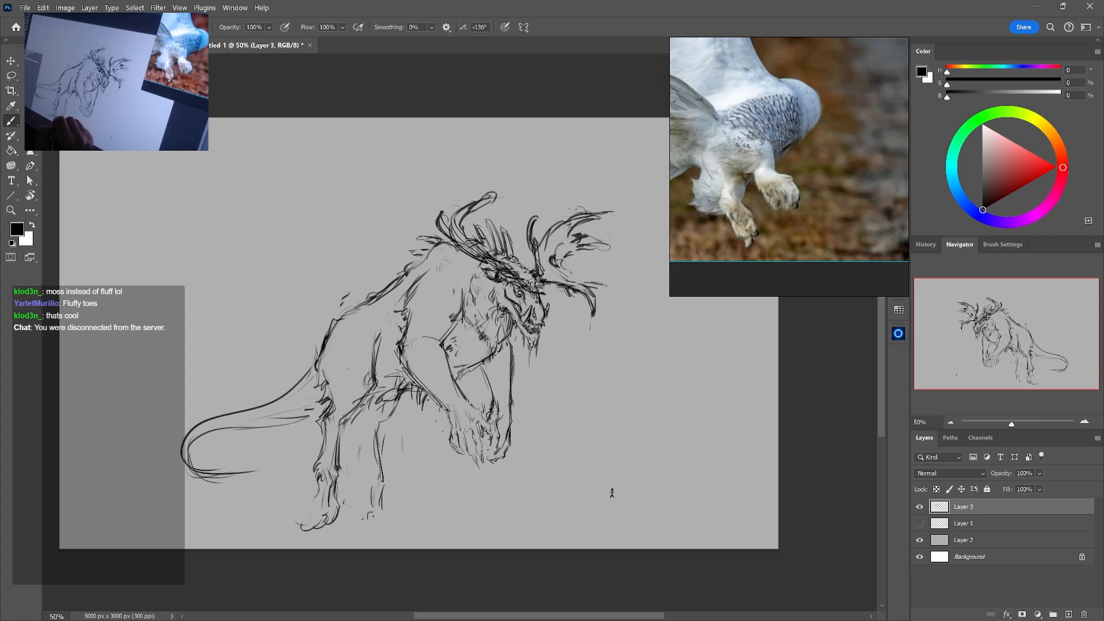
{"action": "left_click_drag", "start_coordinate": [384, 507], "coordinate": [371, 526]}
{"action": "left_click_drag", "start_coordinate": [362, 446], "coordinate": [374, 479]}
{"action": "key", "text": "e"}
{"action": "mouse_move", "coordinate": [364, 431]}
{"action": "left_mouse_down"}
{"action": "mouse_move", "coordinate": [388, 483]}
{"action": "mouse_move", "coordinate": [375, 511]}
{"action": "left_mouse_up"}
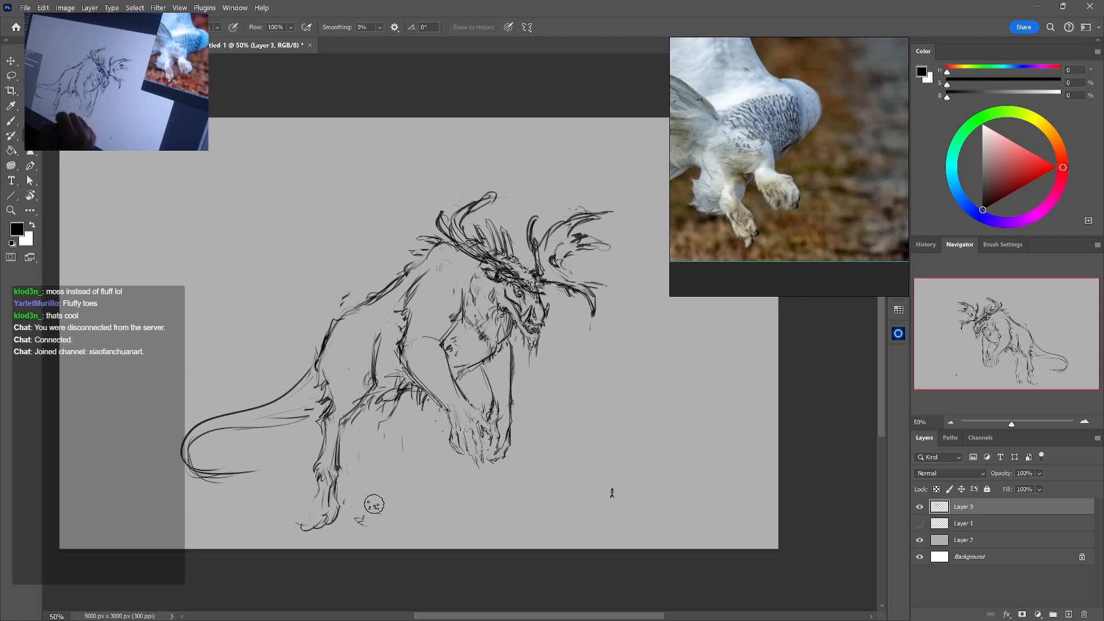
Sketch a new far hind leg below the belly, with a bent ankle and a dangling foot
{"action": "key", "text": "b"}
{"action": "left_click_drag", "start_coordinate": [358, 427], "coordinate": [367, 461]}
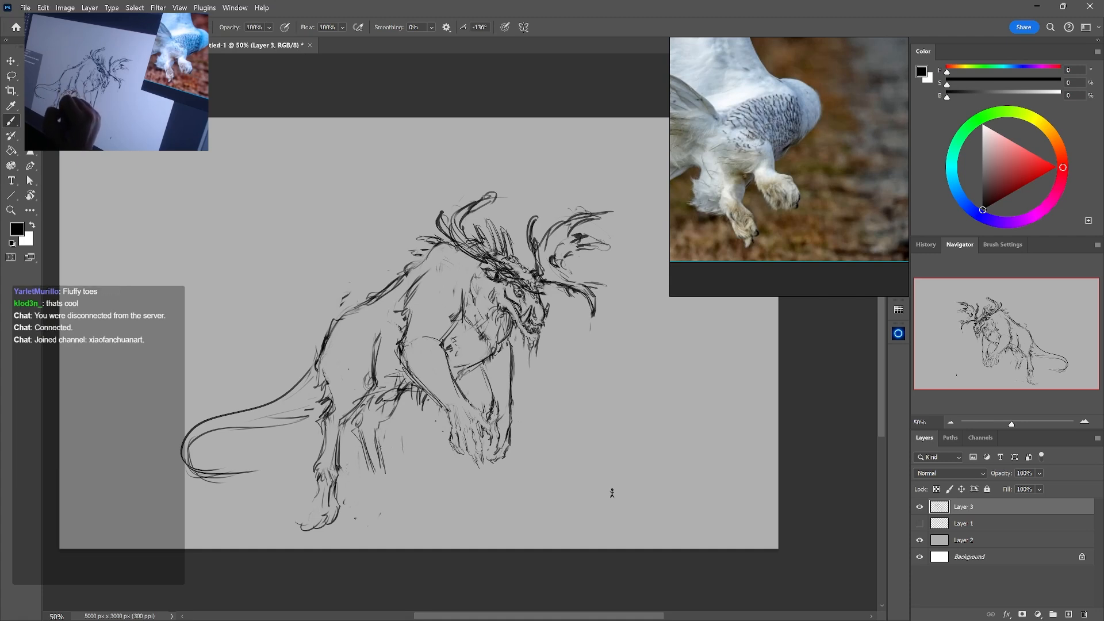
{"action": "key", "text": "e"}
{"action": "mouse_move", "coordinate": [361, 425]}
{"action": "left_mouse_down"}
{"action": "mouse_move", "coordinate": [386, 463]}
{"action": "mouse_move", "coordinate": [392, 407]}
{"action": "left_mouse_up"}
{"action": "key", "text": "b"}
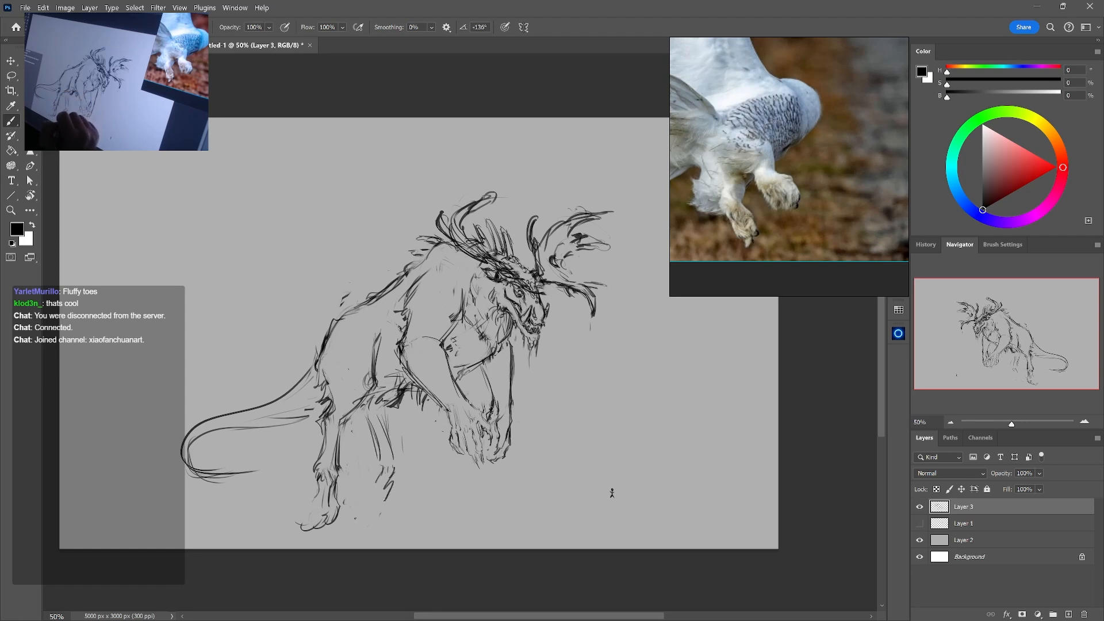
{"action": "mouse_move", "coordinate": [365, 489]}
{"action": "left_mouse_down"}
{"action": "mouse_move", "coordinate": [375, 506]}
{"action": "mouse_move", "coordinate": [387, 485]}
{"action": "mouse_move", "coordinate": [372, 503]}
{"action": "left_mouse_up"}
{"action": "key", "text": "e"}
{"action": "key", "text": "b"}
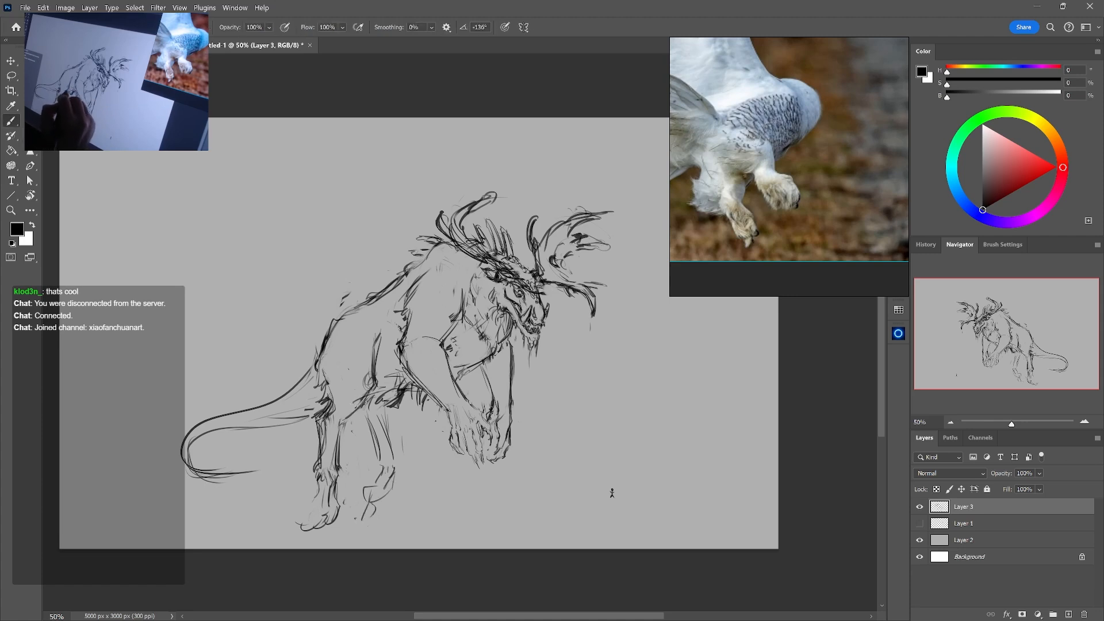
Darken the near hind leg's outline, and erase the old tail behind the hips
{"action": "key", "text": "e"}
{"action": "left_click_drag", "start_coordinate": [325, 380], "coordinate": [323, 396]}
{"action": "key", "text": "b"}
{"action": "mouse_move", "coordinate": [320, 371]}
{"action": "left_mouse_down"}
{"action": "mouse_move", "coordinate": [495, 376]}
{"action": "mouse_move", "coordinate": [329, 405]}
{"action": "mouse_move", "coordinate": [303, 454]}
{"action": "mouse_move", "coordinate": [367, 423]}
{"action": "left_mouse_up"}
{"action": "key", "text": "e"}
{"action": "left_click_drag", "start_coordinate": [282, 411], "coordinate": [362, 381]}
Sketch a longer tail sweeping from the hips toward the canvas's lower corner and curling at the end
{"action": "key", "text": "b"}
{"action": "left_click_drag", "start_coordinate": [404, 327], "coordinate": [345, 377]}
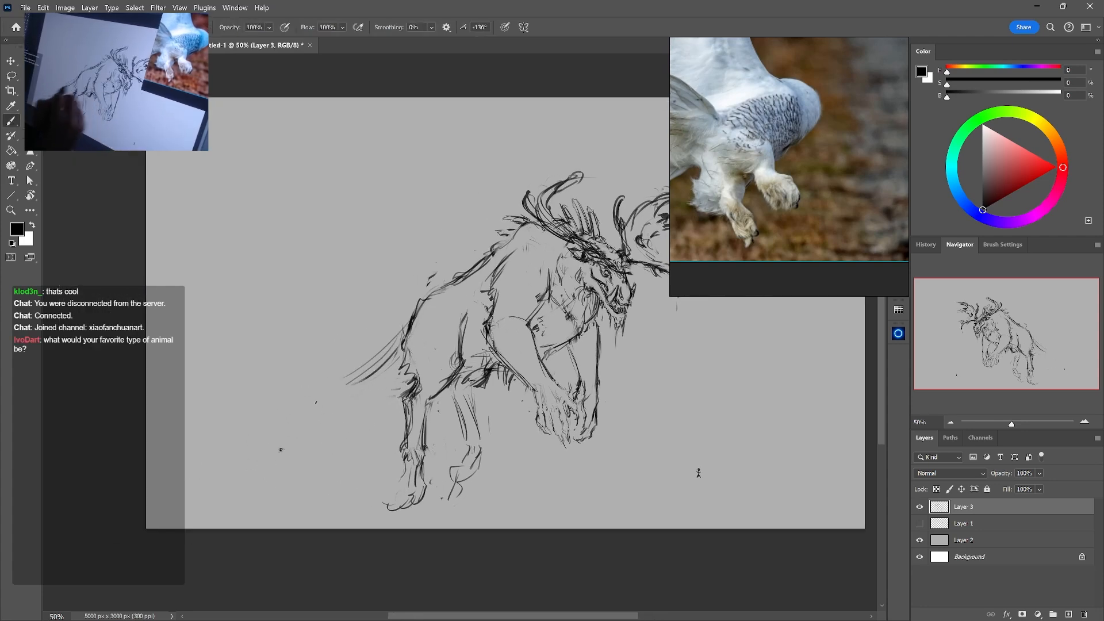
{"action": "left_click_drag", "start_coordinate": [396, 352], "coordinate": [315, 403]}
{"action": "left_click_drag", "start_coordinate": [381, 363], "coordinate": [165, 490]}
{"action": "left_click_drag", "start_coordinate": [215, 451], "coordinate": [190, 517]}
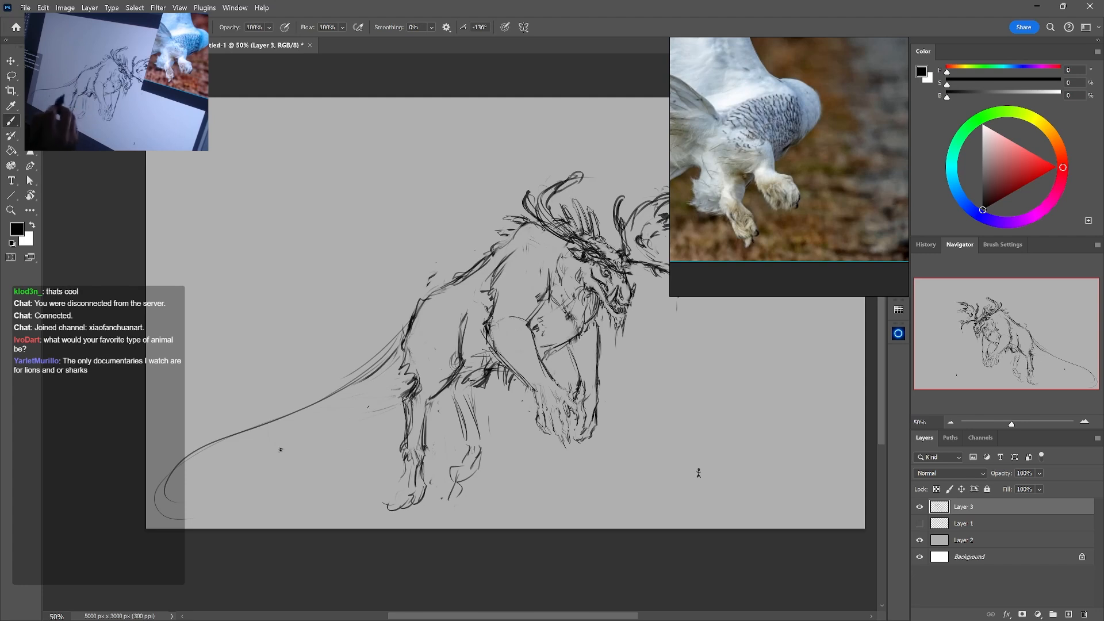
{"action": "left_click_drag", "start_coordinate": [403, 407], "coordinate": [203, 488]}
{"action": "mouse_move", "coordinate": [372, 417]}
{"action": "left_mouse_down"}
{"action": "mouse_move", "coordinate": [198, 468]}
{"action": "mouse_move", "coordinate": [352, 419]}
{"action": "mouse_move", "coordinate": [372, 365]}
{"action": "left_mouse_up"}
Erase the tail's base, and redraw its upper and lower edges thicker where they join the hips
{"action": "key", "text": "e"}
{"action": "key", "text": "b"}
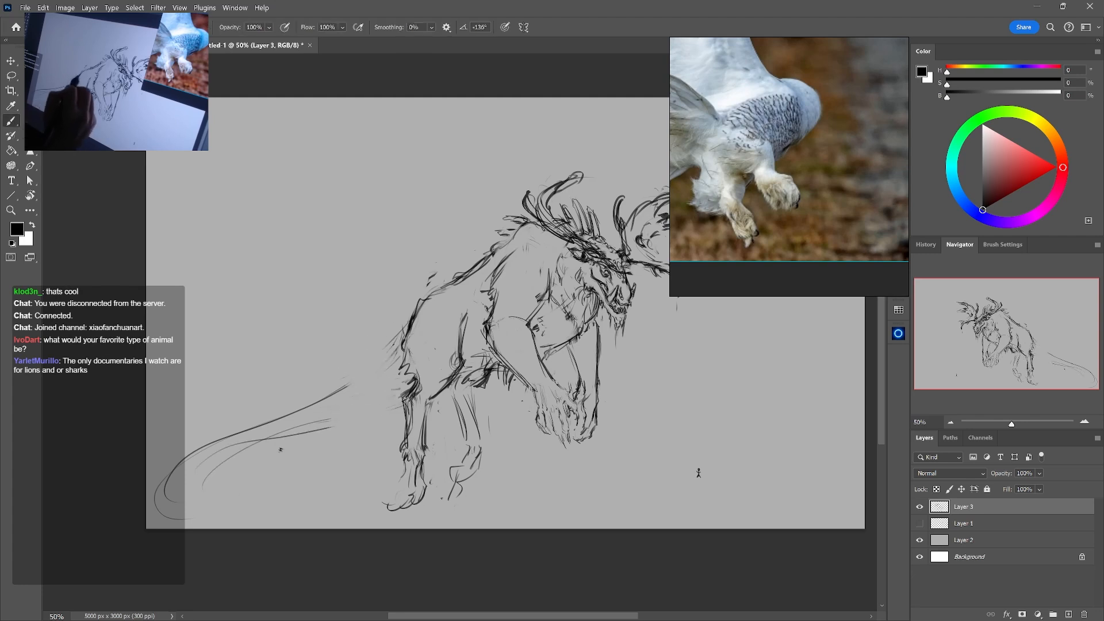
{"action": "left_click_drag", "start_coordinate": [406, 327], "coordinate": [314, 405]}
{"action": "left_click_drag", "start_coordinate": [373, 368], "coordinate": [311, 403]}
{"action": "left_click_drag", "start_coordinate": [411, 374], "coordinate": [346, 423]}
{"action": "mouse_move", "coordinate": [392, 400]}
{"action": "left_mouse_down"}
{"action": "mouse_move", "coordinate": [266, 440]}
{"action": "mouse_move", "coordinate": [351, 421]}
{"action": "left_mouse_up"}
Continue the tail's lower edge away from the hips, and add inner curves around its curled end
{"action": "key", "text": "e"}
{"action": "key", "text": "b"}
{"action": "left_click_drag", "start_coordinate": [408, 376], "coordinate": [301, 430]}
{"action": "mouse_move", "coordinate": [356, 414]}
{"action": "left_mouse_down"}
{"action": "mouse_move", "coordinate": [269, 438]}
{"action": "mouse_move", "coordinate": [234, 510]}
{"action": "left_mouse_up"}
{"action": "left_click_drag", "start_coordinate": [289, 428], "coordinate": [202, 501]}
{"action": "mouse_move", "coordinate": [255, 440]}
{"action": "left_mouse_down"}
{"action": "mouse_move", "coordinate": [222, 519]}
{"action": "mouse_move", "coordinate": [280, 511]}
{"action": "left_mouse_up"}
Erase the innermost lines of the tail's curl, and bring the illustrated animal chart into view on the reference board
{"action": "left_click_drag", "start_coordinate": [432, 453], "coordinate": [488, 440]}
{"action": "key", "text": "e"}
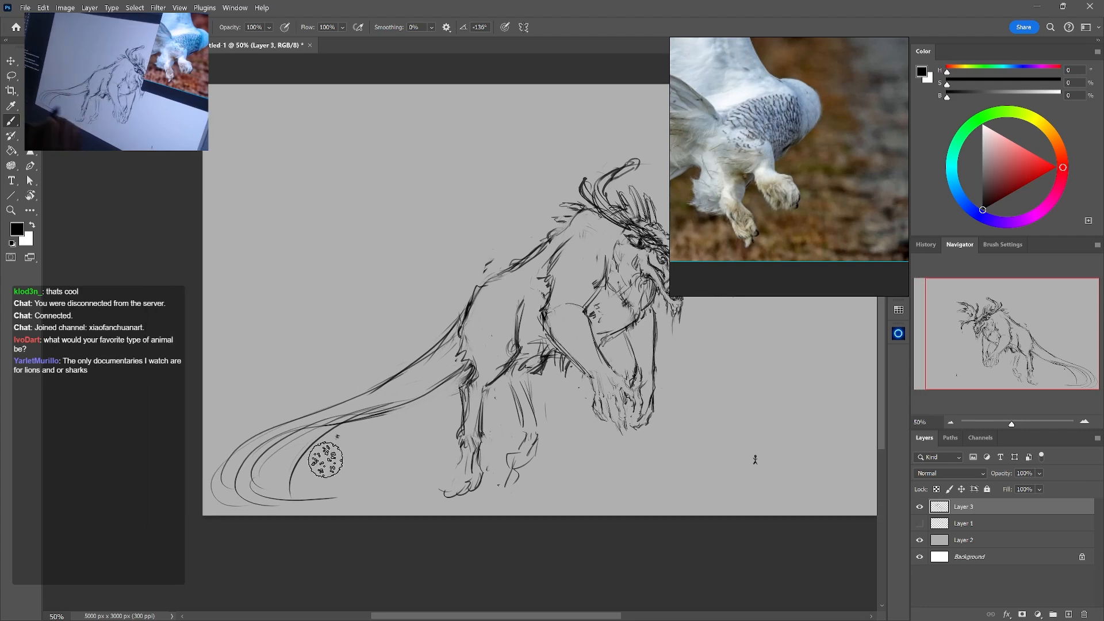
{"action": "left_click_drag", "start_coordinate": [307, 471], "coordinate": [347, 432]}
{"action": "left_click_drag", "start_coordinate": [721, 106], "coordinate": [819, 181]}
{"action": "scroll", "coordinate": [819, 181], "scroll_direction": "down", "scroll_amount": 5}
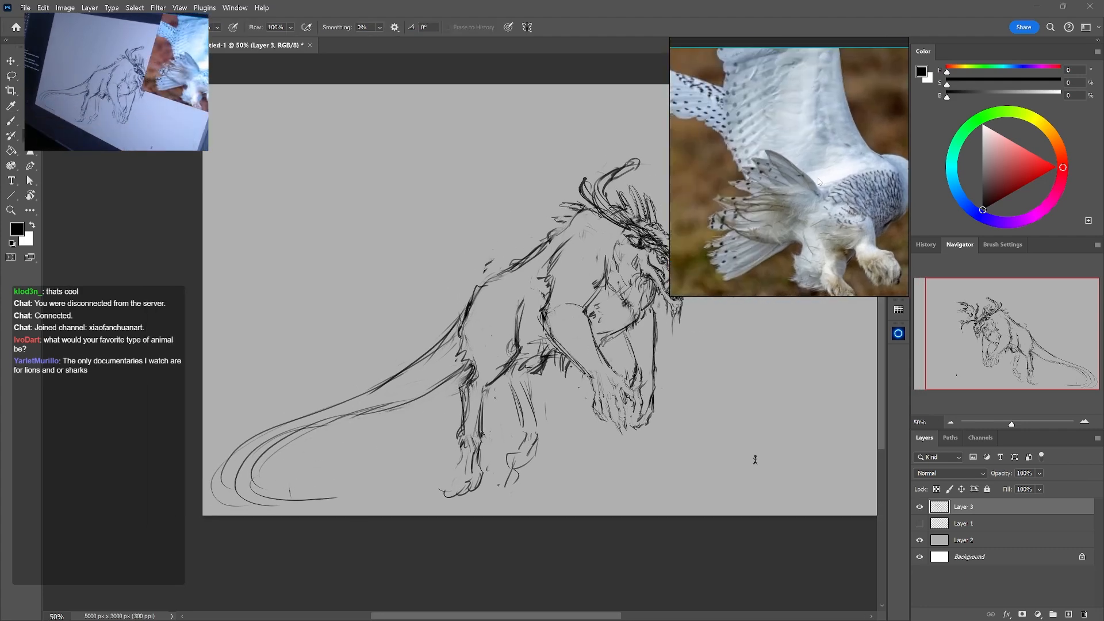
{"action": "scroll", "coordinate": [743, 235], "scroll_direction": "up", "scroll_amount": 4}
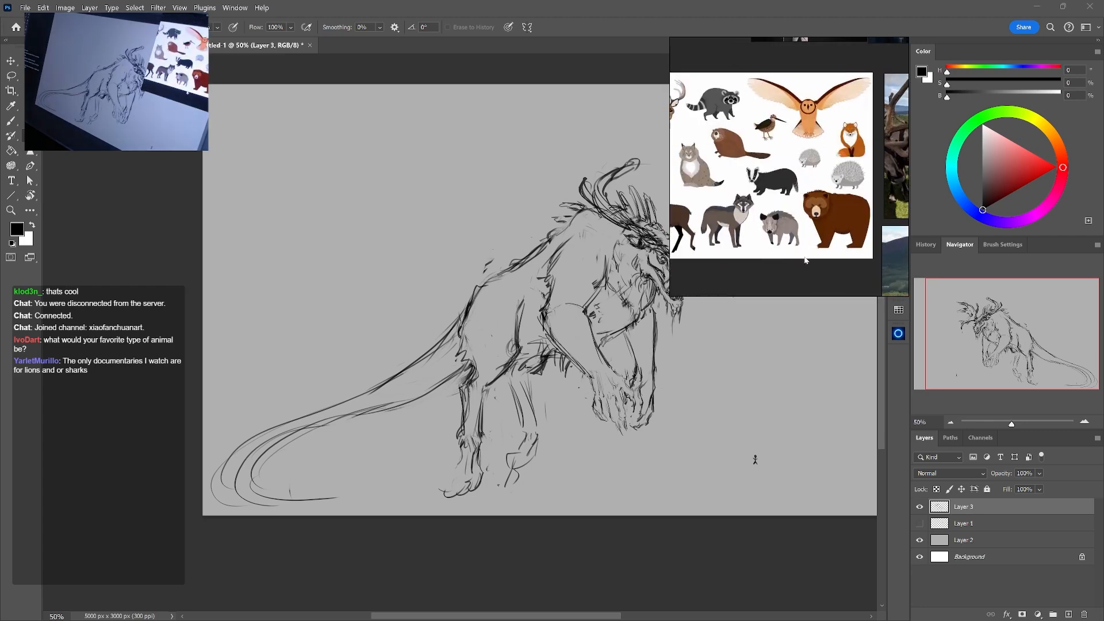
{"action": "left_click_drag", "start_coordinate": [271, 456], "coordinate": [244, 492]}
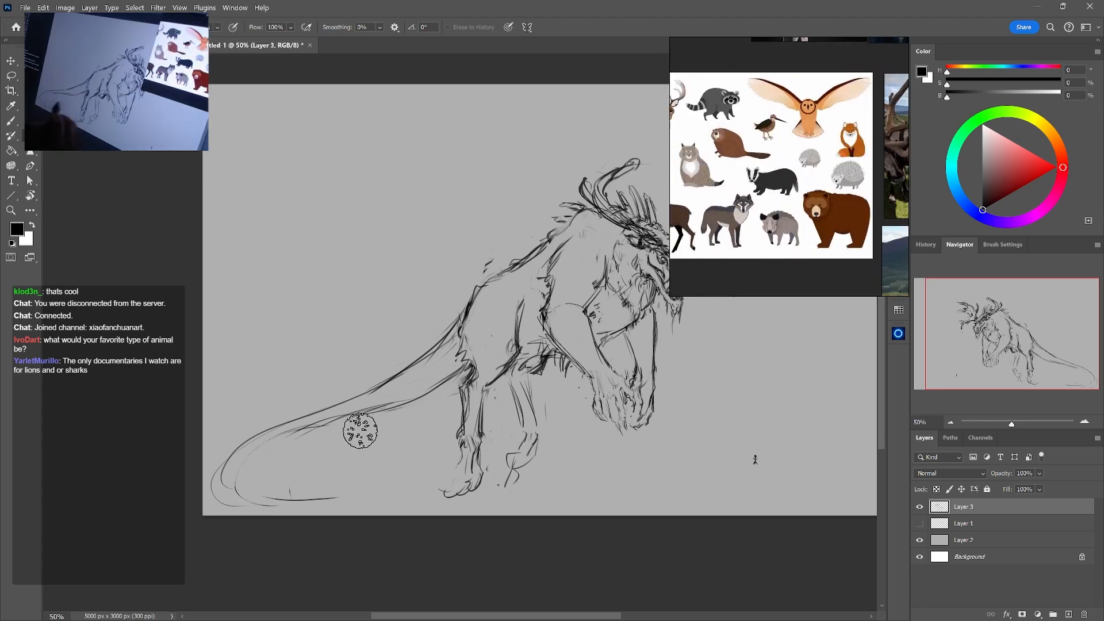
Scale the whole creature sketch to 96.59% and move it inward from the canvas edge
{"action": "key", "text": "b"}
{"action": "key", "text": "ctrl+minus"}
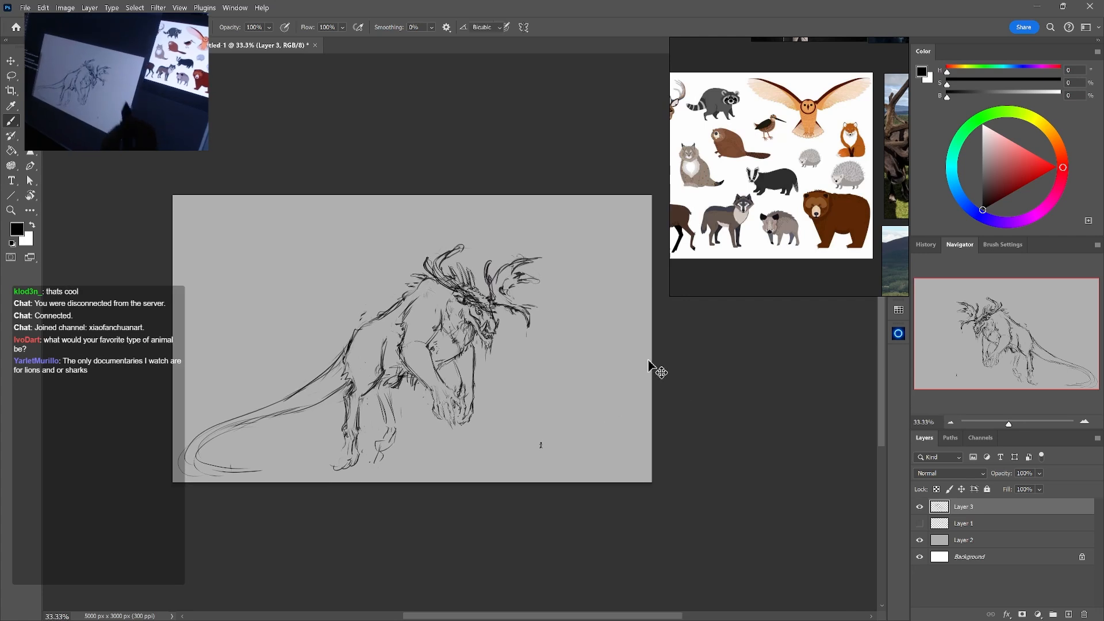
{"action": "key", "text": "ctrl+t"}
{"action": "left_click_drag", "start_coordinate": [577, 245], "coordinate": [565, 252]}
{"action": "left_click_drag", "start_coordinate": [527, 366], "coordinate": [534, 354]}
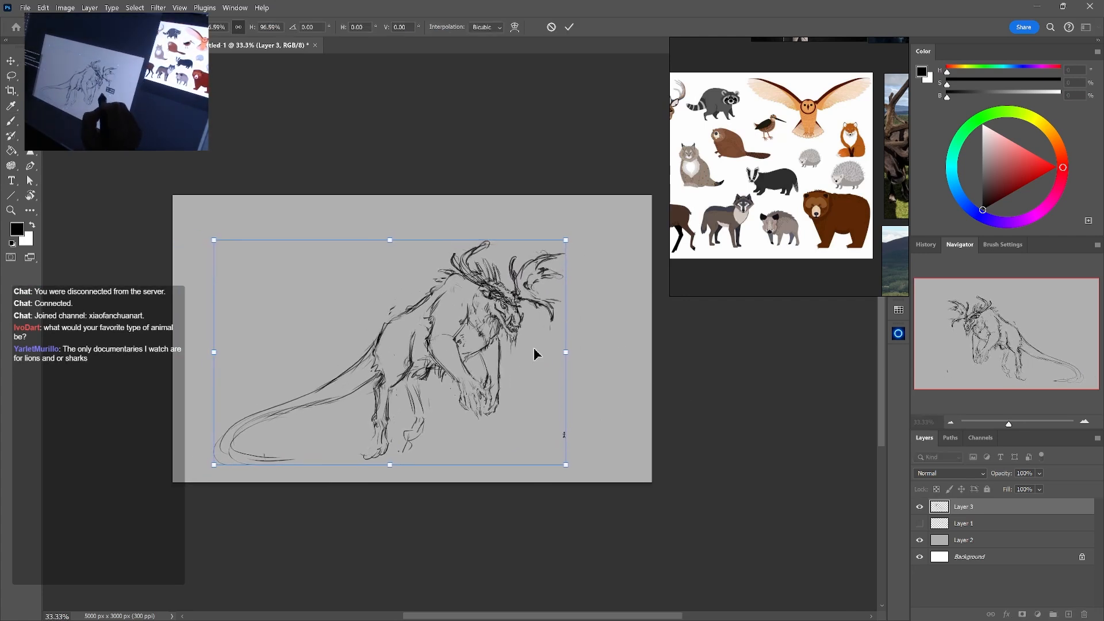
{"action": "key", "text": "Return"}
Clean up the tail's end, and redraw it as an open spiral curling upward
{"action": "key", "text": "e"}
{"action": "mouse_move", "coordinate": [252, 455]}
{"action": "left_mouse_down"}
{"action": "mouse_move", "coordinate": [304, 459]}
{"action": "mouse_move", "coordinate": [290, 474]}
{"action": "mouse_move", "coordinate": [310, 465]}
{"action": "left_mouse_up"}
{"action": "key", "text": "b"}
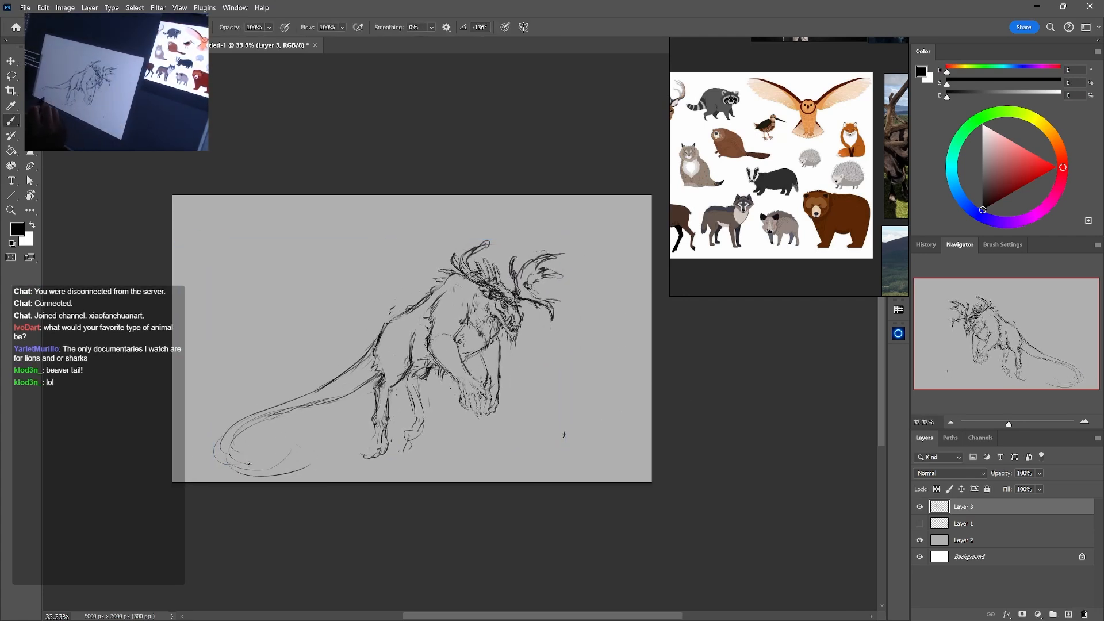
{"action": "mouse_move", "coordinate": [251, 423]}
{"action": "left_mouse_down"}
{"action": "mouse_move", "coordinate": [308, 454]}
{"action": "mouse_move", "coordinate": [256, 470]}
{"action": "mouse_move", "coordinate": [286, 462]}
{"action": "mouse_move", "coordinate": [236, 459]}
{"action": "left_mouse_up"}
{"action": "key", "text": "e"}
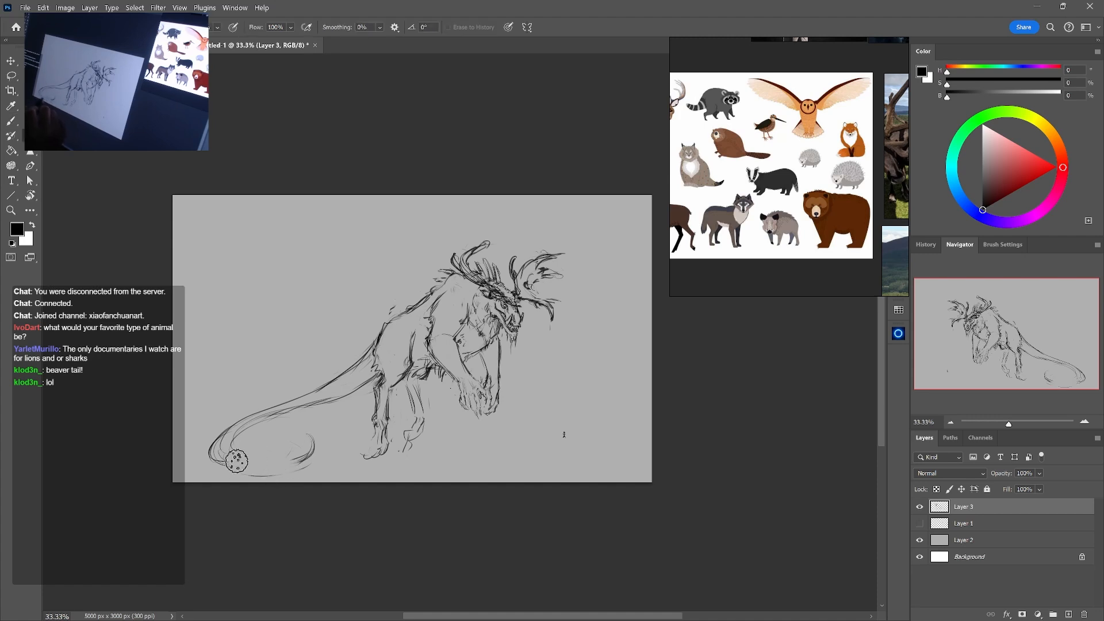
{"action": "key", "text": "b"}
{"action": "left_click_drag", "start_coordinate": [308, 453], "coordinate": [255, 473]}
{"action": "left_click_drag", "start_coordinate": [309, 431], "coordinate": [257, 468]}
{"action": "left_click_drag", "start_coordinate": [243, 461], "coordinate": [307, 459]}
Try a broad rounded shape along the tail's middle, undo it, and hook the tail tip inward
{"action": "left_click_drag", "start_coordinate": [327, 378], "coordinate": [366, 403]}
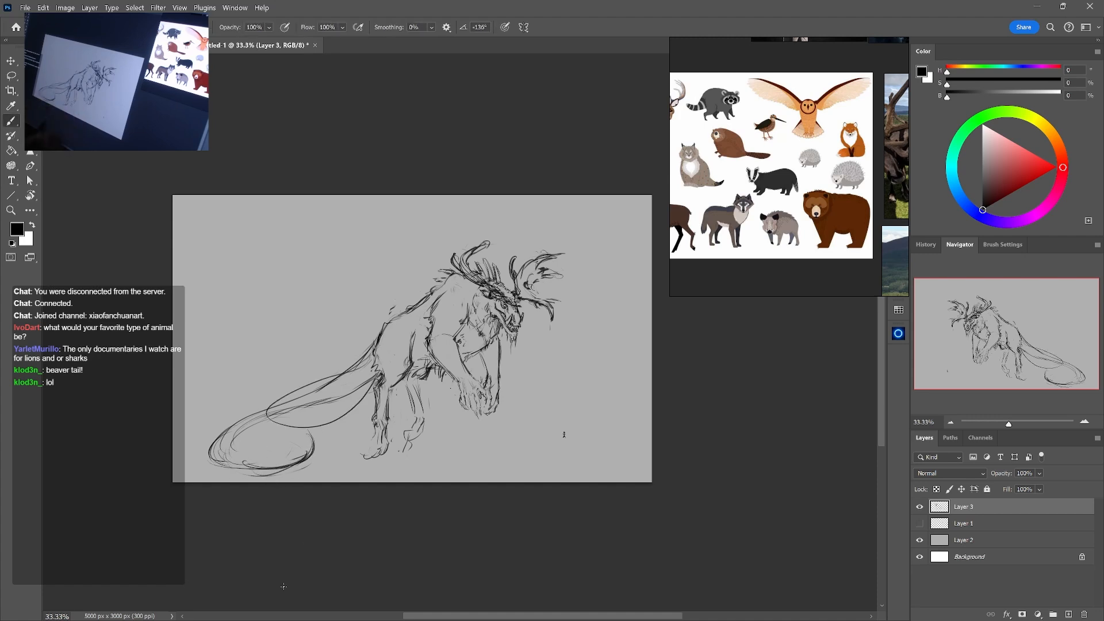
{"action": "key", "text": "ctrl+z"}
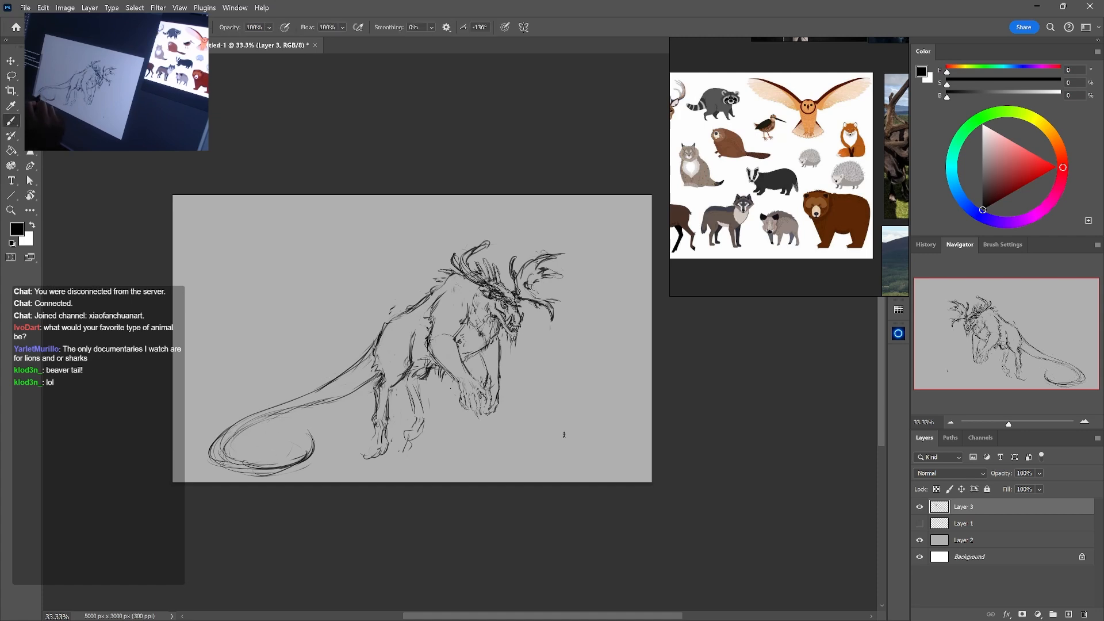
{"action": "mouse_move", "coordinate": [304, 433]}
{"action": "left_mouse_down"}
{"action": "mouse_move", "coordinate": [235, 459]}
{"action": "mouse_move", "coordinate": [300, 454]}
{"action": "left_mouse_up"}
{"action": "mouse_move", "coordinate": [372, 361]}
{"action": "left_mouse_down"}
{"action": "mouse_move", "coordinate": [332, 390]}
{"action": "mouse_move", "coordinate": [391, 376]}
{"action": "mouse_move", "coordinate": [382, 382]}
{"action": "left_mouse_up"}
{"action": "key", "text": "ctrl+z"}
{"action": "key", "text": "ctrl+z"}
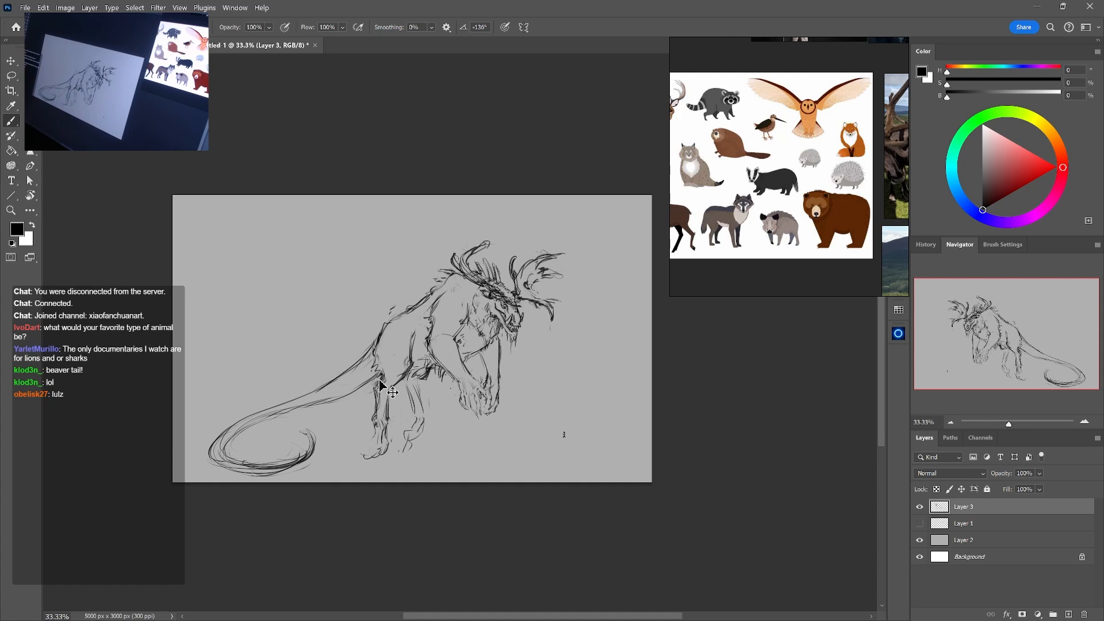
Sketch a wing arm rising from the creature's shoulder to the canvas's upper edge
{"action": "key", "text": "e"}
{"action": "key", "text": "b"}
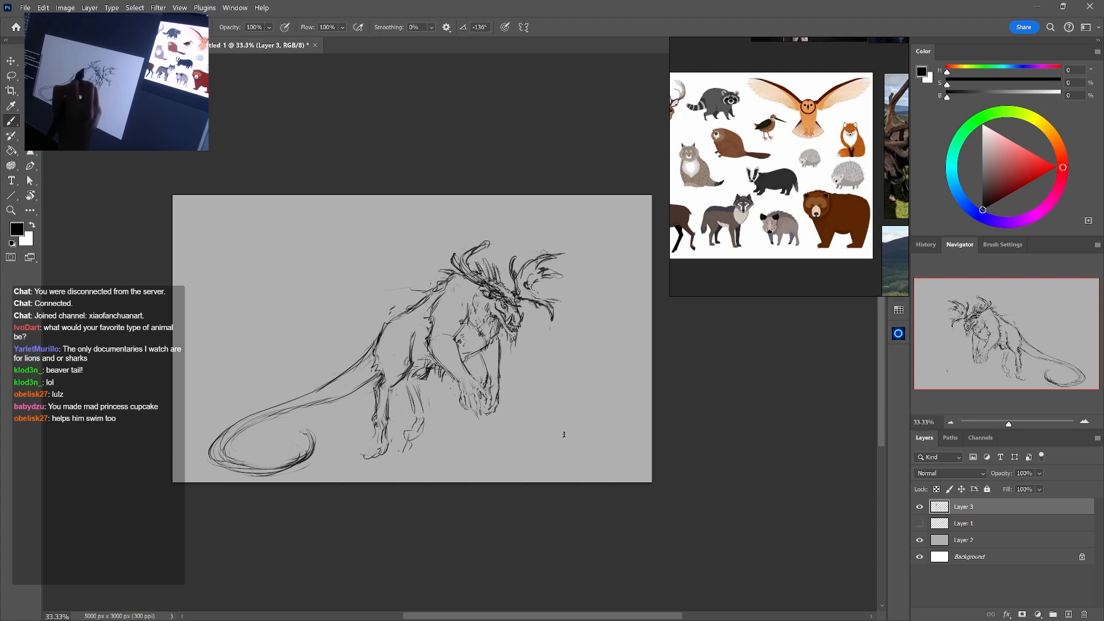
{"action": "mouse_move", "coordinate": [431, 285]}
{"action": "left_mouse_down"}
{"action": "mouse_move", "coordinate": [386, 278]}
{"action": "mouse_move", "coordinate": [354, 227]}
{"action": "mouse_move", "coordinate": [395, 271]}
{"action": "left_mouse_up"}
{"action": "key", "text": "e"}
{"action": "key", "text": "b"}
{"action": "mouse_move", "coordinate": [375, 196]}
{"action": "left_mouse_down"}
{"action": "mouse_move", "coordinate": [398, 267]}
{"action": "mouse_move", "coordinate": [415, 270]}
{"action": "mouse_move", "coordinate": [393, 257]}
{"action": "mouse_move", "coordinate": [417, 310]}
{"action": "left_mouse_up"}
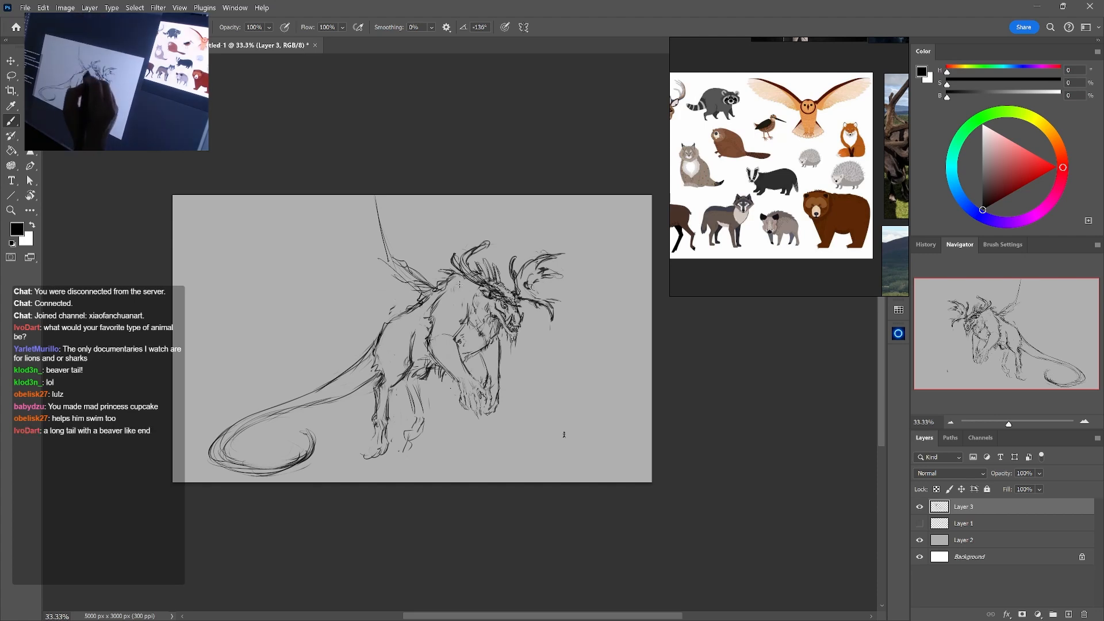
Try a flattened, beaver-like paddle at the tail tip, and undo the strokes
{"action": "mouse_move", "coordinate": [307, 419]}
{"action": "left_mouse_down"}
{"action": "mouse_move", "coordinate": [277, 461]}
{"action": "mouse_move", "coordinate": [317, 455]}
{"action": "left_mouse_up"}
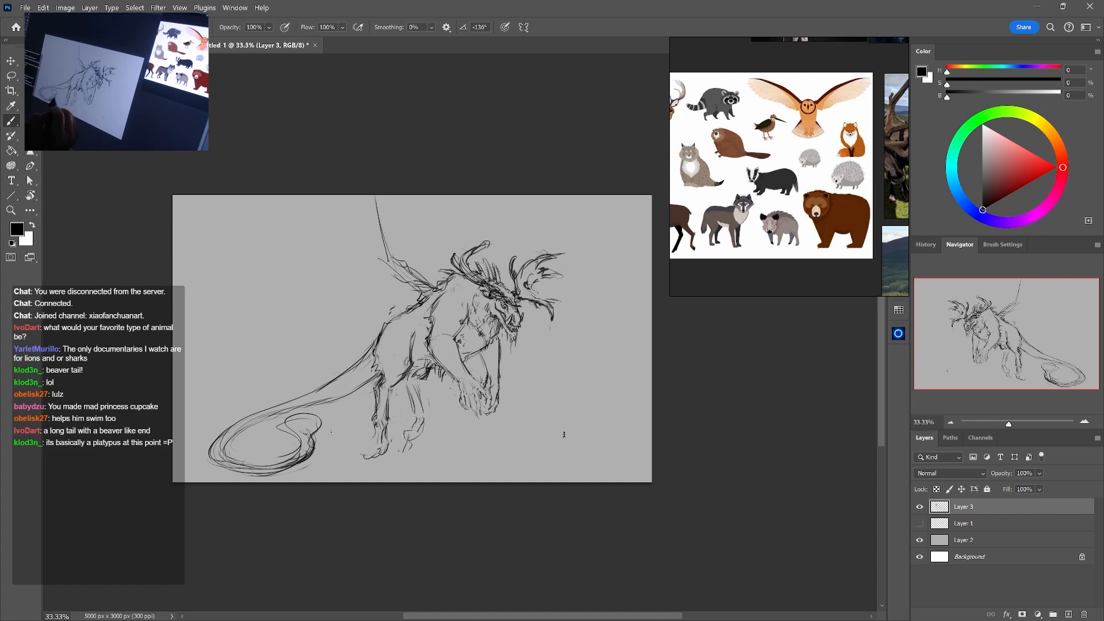
{"action": "key", "text": "ctrl+z"}
{"action": "key", "text": "ctrl+z"}
{"action": "key", "text": "ctrl+z"}
Erase part of the belly fur, and redraw the belly line and the front of the far thigh
{"action": "key", "text": "e"}
{"action": "mouse_move", "coordinate": [432, 361]}
{"action": "left_mouse_down"}
{"action": "mouse_move", "coordinate": [420, 371]}
{"action": "mouse_move", "coordinate": [432, 380]}
{"action": "mouse_move", "coordinate": [425, 374]}
{"action": "left_mouse_up"}
{"action": "key", "text": "b"}
{"action": "key", "text": "e"}
{"action": "key", "text": "b"}
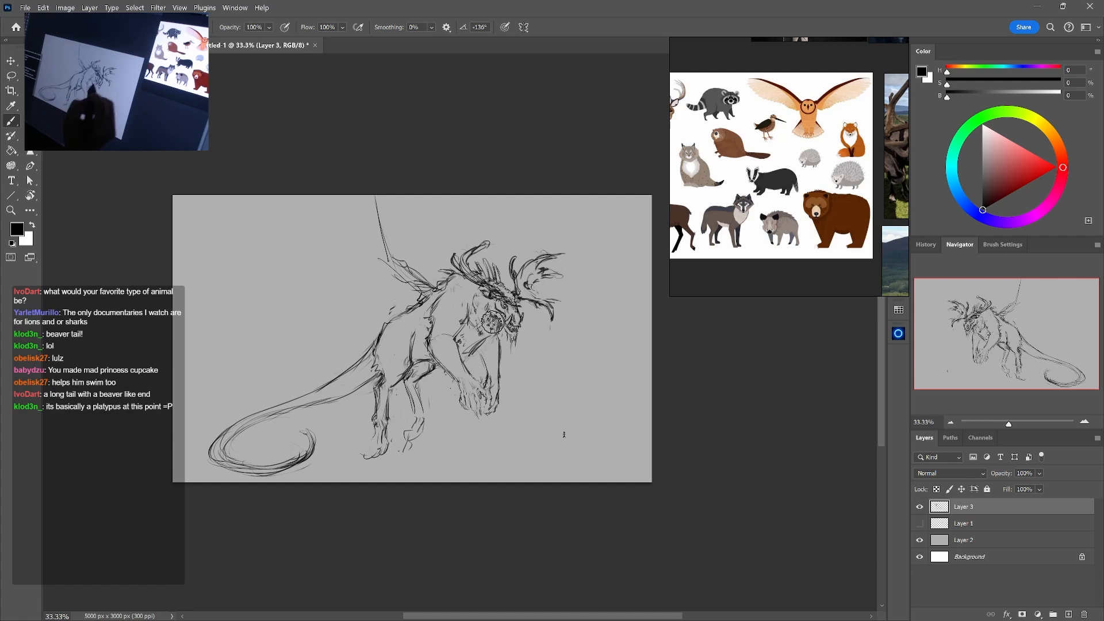
Try further changes between the chest and the belly, and undo them
{"action": "mouse_move", "coordinate": [489, 332]}
{"action": "left_mouse_down"}
{"action": "mouse_move", "coordinate": [463, 357]}
{"action": "mouse_move", "coordinate": [431, 353]}
{"action": "mouse_move", "coordinate": [427, 377]}
{"action": "left_mouse_up"}
{"action": "key", "text": "ctrl+z"}
{"action": "key", "text": "ctrl+z"}
{"action": "key", "text": "ctrl+z"}
{"action": "key", "text": "ctrl+z"}
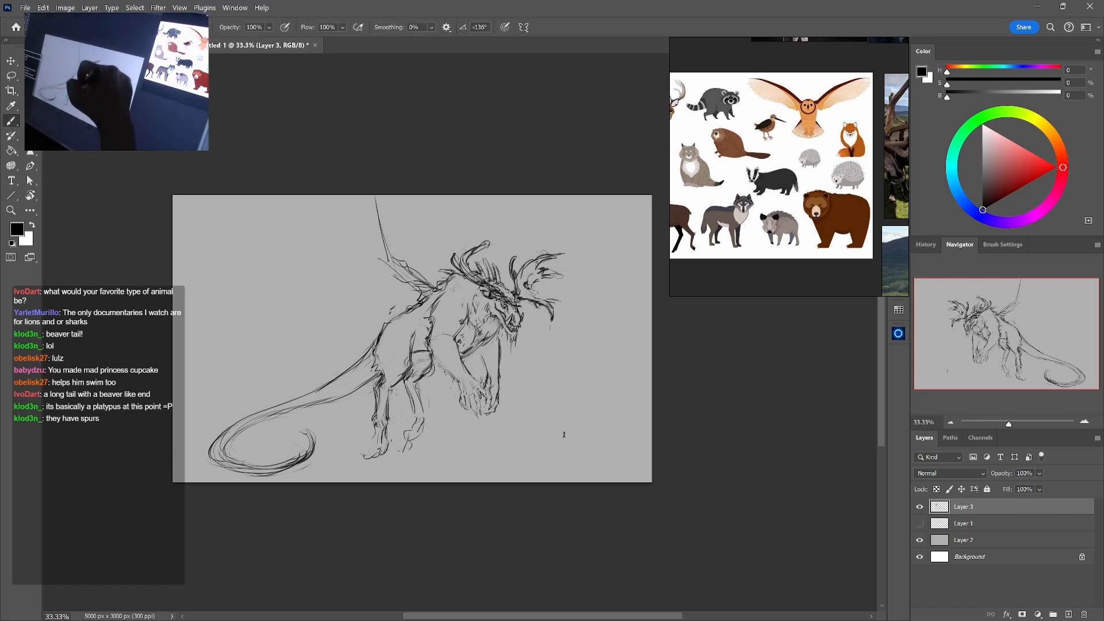
Erase the rough wing arm, and redraw it with a cleaner elbow bend above the shoulder
{"action": "key", "text": "e"}
{"action": "mouse_move", "coordinate": [387, 260]}
{"action": "left_mouse_down"}
{"action": "mouse_move", "coordinate": [373, 231]}
{"action": "mouse_move", "coordinate": [379, 204]}
{"action": "left_mouse_up"}
{"action": "key", "text": "b"}
{"action": "mouse_move", "coordinate": [379, 196]}
{"action": "left_mouse_down"}
{"action": "mouse_move", "coordinate": [396, 268]}
{"action": "mouse_move", "coordinate": [414, 285]}
{"action": "left_mouse_up"}
{"action": "key", "text": "e"}
{"action": "key", "text": "b"}
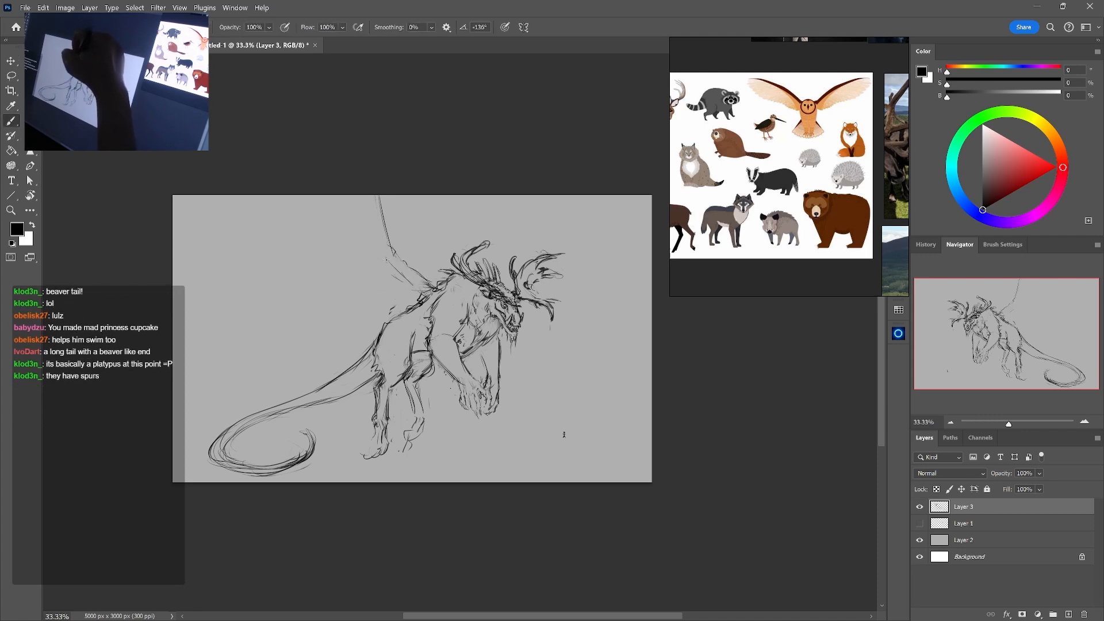
Thicken the wing's upright bone, and sketch a wide arc for the wing's outer edge behind the creature
{"action": "left_click_drag", "start_coordinate": [379, 250], "coordinate": [386, 262]}
{"action": "left_click_drag", "start_coordinate": [370, 207], "coordinate": [375, 253]}
{"action": "mouse_move", "coordinate": [372, 197]}
{"action": "left_mouse_down"}
{"action": "mouse_move", "coordinate": [378, 265]}
{"action": "mouse_move", "coordinate": [339, 230]}
{"action": "mouse_move", "coordinate": [310, 312]}
{"action": "left_mouse_up"}
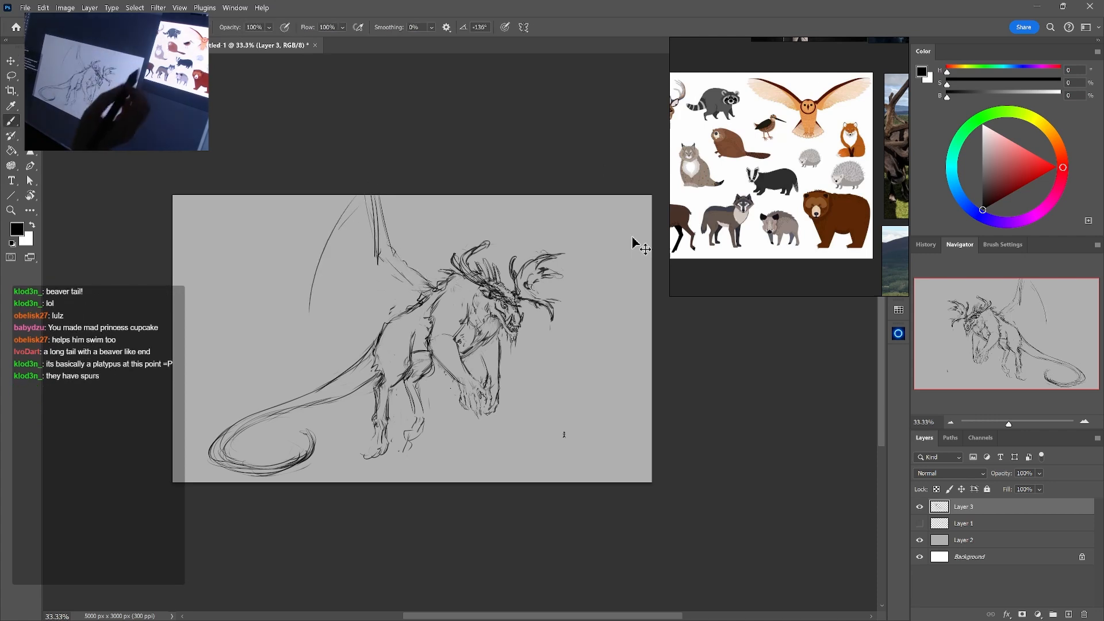
{"action": "key", "text": "ctrl+z"}
{"action": "mouse_move", "coordinate": [324, 202]}
{"action": "left_mouse_down"}
{"action": "mouse_move", "coordinate": [276, 222]}
{"action": "mouse_move", "coordinate": [233, 268]}
{"action": "mouse_move", "coordinate": [247, 304]}
{"action": "left_mouse_up"}
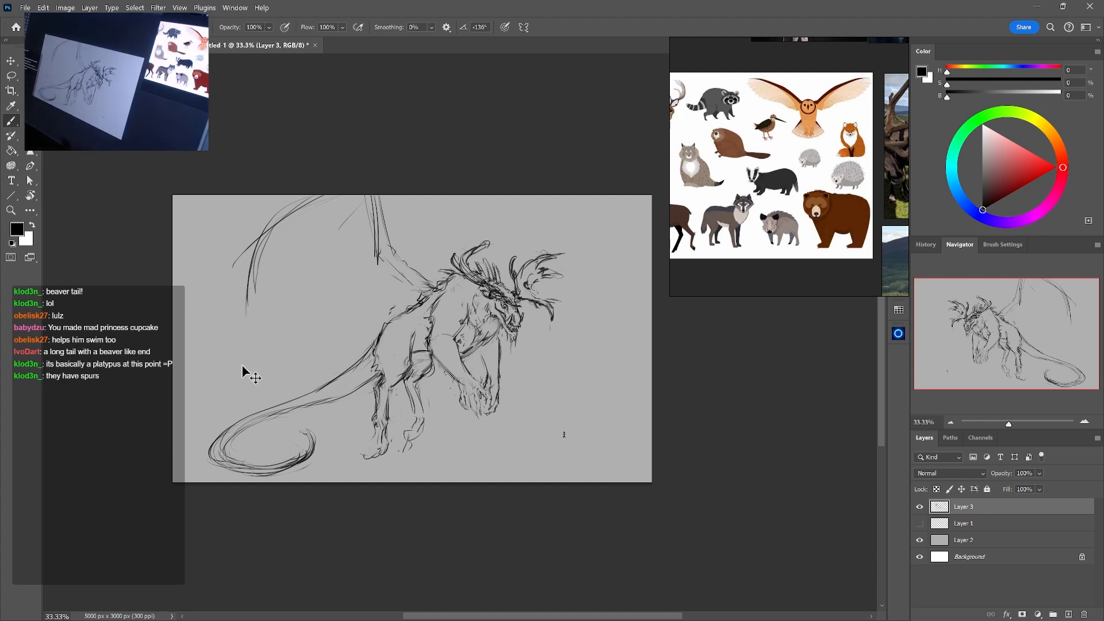
Scale the whole sketch down and reposition it to leave room above the wing
{"action": "key", "text": "ctrl+t"}
{"action": "left_click_drag", "start_coordinate": [566, 195], "coordinate": [501, 246]}
{"action": "left_click_drag", "start_coordinate": [458, 352], "coordinate": [505, 342]}
{"action": "key", "text": "Return"}
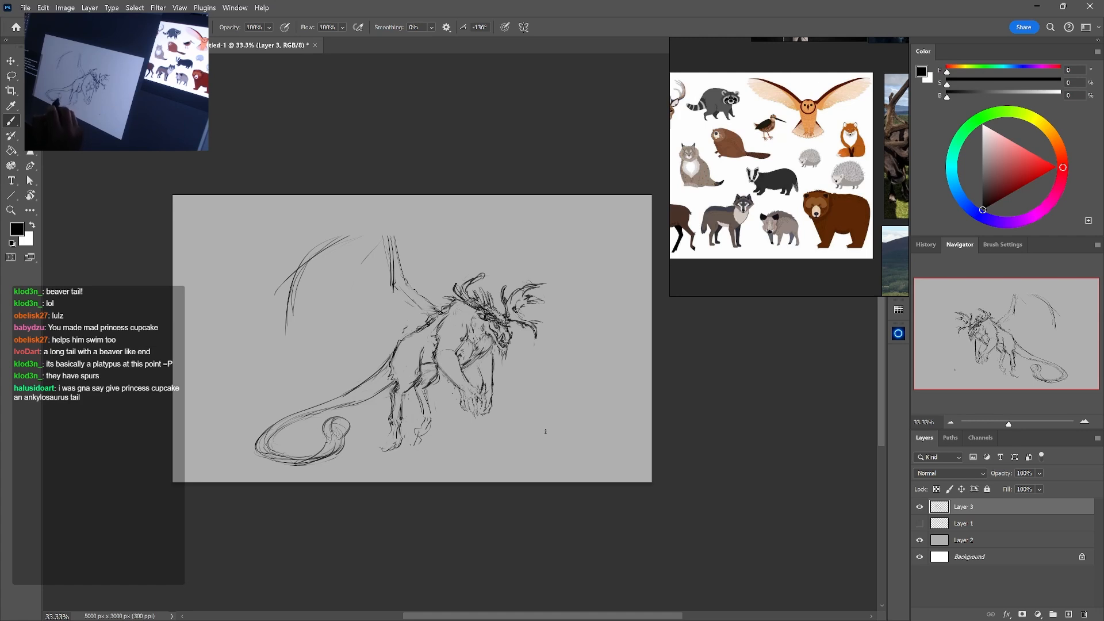
Erase the rounded club at the tail tip, and rough in a simpler curled end
{"action": "key", "text": "e"}
{"action": "key", "text": "b"}
{"action": "left_click_drag", "start_coordinate": [331, 424], "coordinate": [336, 443]}
{"action": "key", "text": "e"}
{"action": "key", "text": "b"}
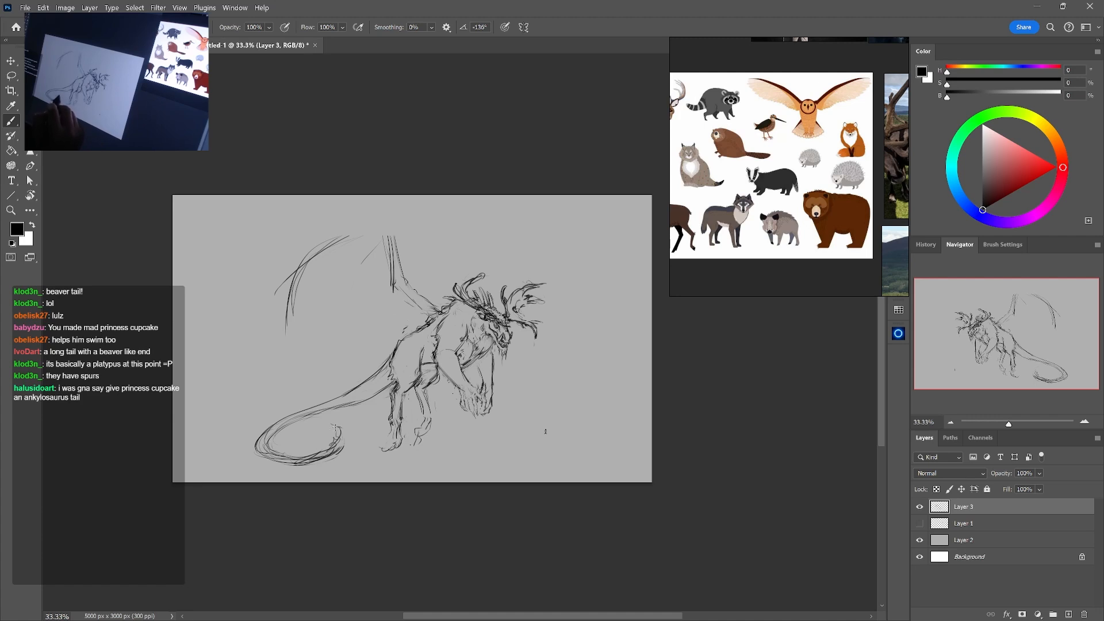
Clean up the loose lines beneath the tail's curl, and redraw its tip as a tapered hook
{"action": "key", "text": "e"}
{"action": "left_click_drag", "start_coordinate": [315, 459], "coordinate": [293, 459]}
{"action": "key", "text": "b"}
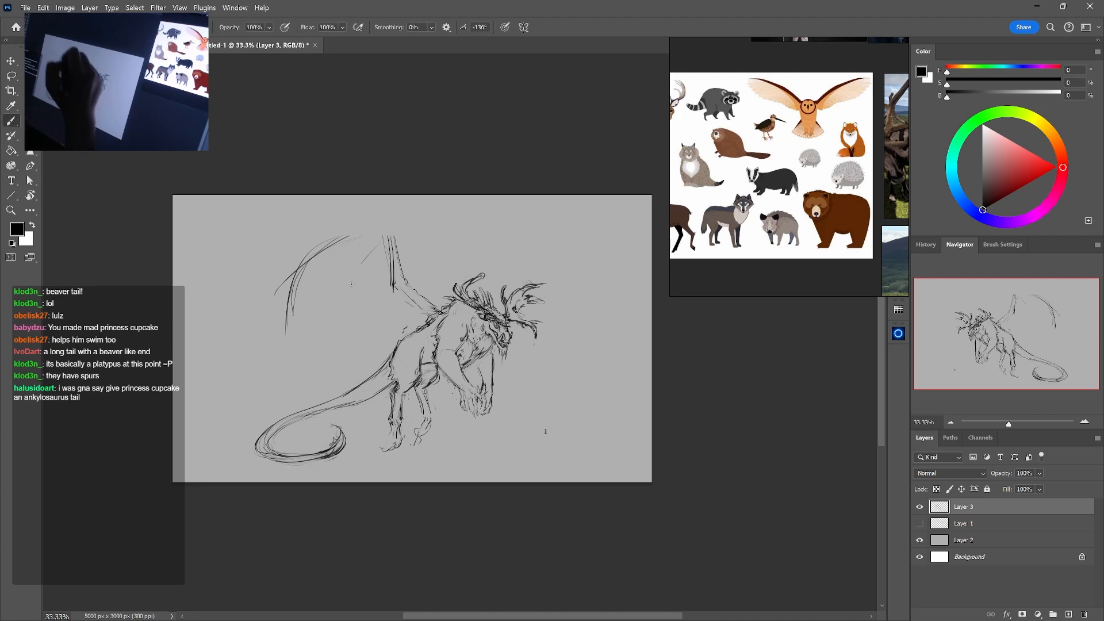
{"action": "key", "text": "e"}
{"action": "left_click_drag", "start_coordinate": [338, 432], "coordinate": [330, 446]}
{"action": "key", "text": "b"}
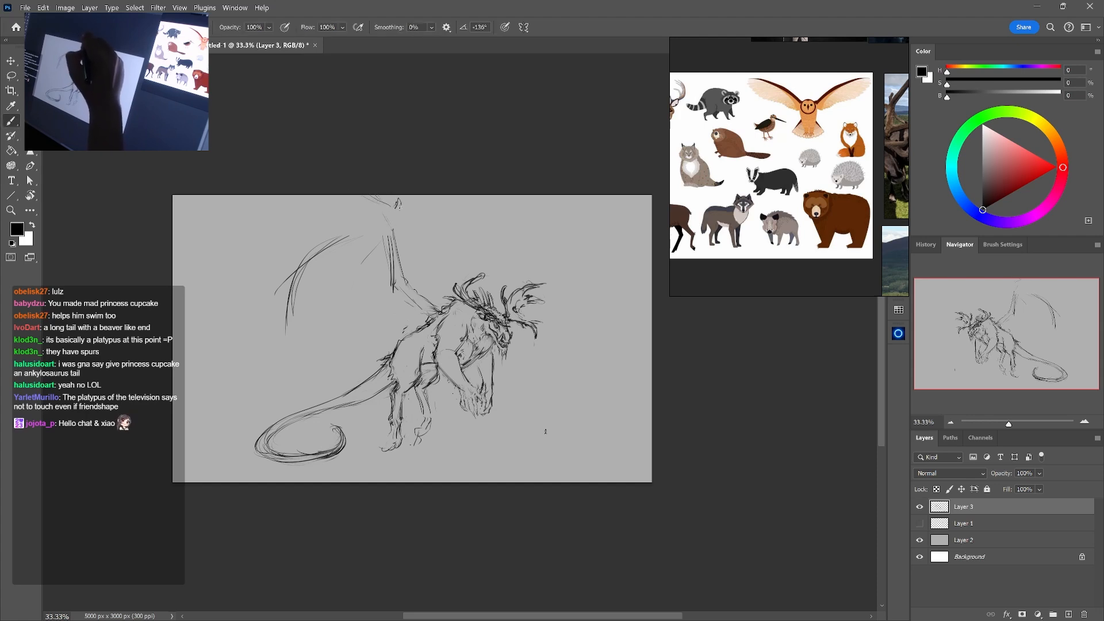
Clean up and tighten the lines of the wing's upright bone just below the wrist
{"action": "key", "text": "e"}
{"action": "mouse_move", "coordinate": [382, 233]}
{"action": "left_mouse_down"}
{"action": "mouse_move", "coordinate": [373, 251]}
{"action": "mouse_move", "coordinate": [391, 284]}
{"action": "mouse_move", "coordinate": [389, 260]}
{"action": "left_mouse_up"}
{"action": "key", "text": "b"}
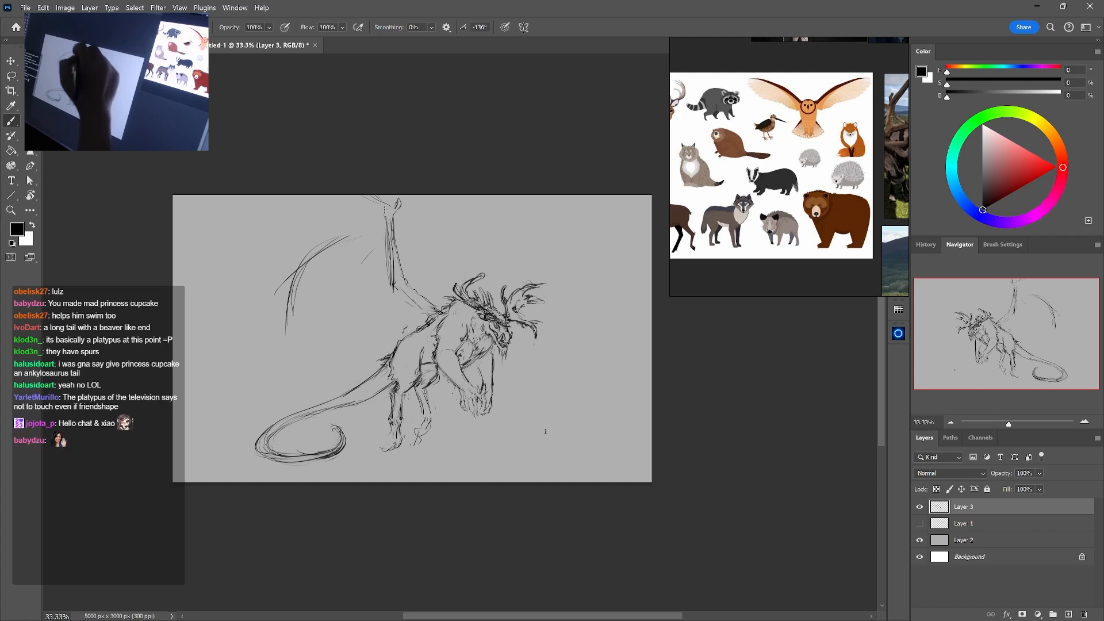
{"action": "key", "text": "e"}
{"action": "key", "text": "b"}
Draw the wing's outer finger as a bold bent arc running from the wrist down behind the creature
{"action": "mouse_move", "coordinate": [296, 271]}
{"action": "left_mouse_down"}
{"action": "mouse_move", "coordinate": [348, 236]}
{"action": "mouse_move", "coordinate": [321, 243]}
{"action": "mouse_move", "coordinate": [302, 272]}
{"action": "mouse_move", "coordinate": [287, 343]}
{"action": "left_mouse_up"}
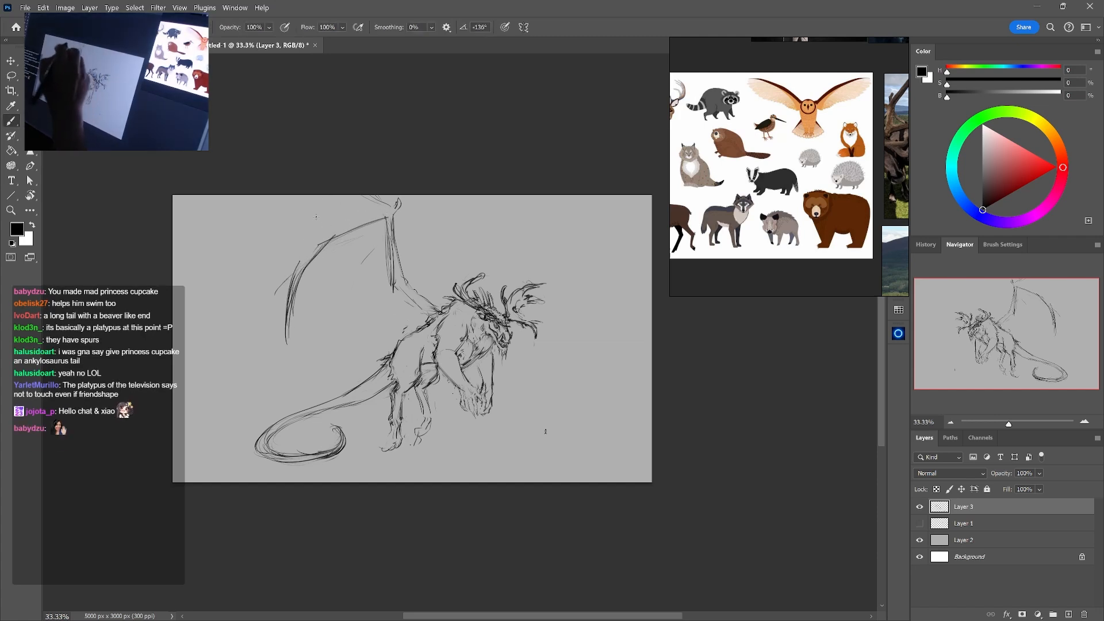
{"action": "mouse_move", "coordinate": [324, 238]}
{"action": "left_mouse_down"}
{"action": "mouse_move", "coordinate": [293, 270]}
{"action": "mouse_move", "coordinate": [290, 354]}
{"action": "left_mouse_up"}
{"action": "key", "text": "e"}
{"action": "key", "text": "b"}
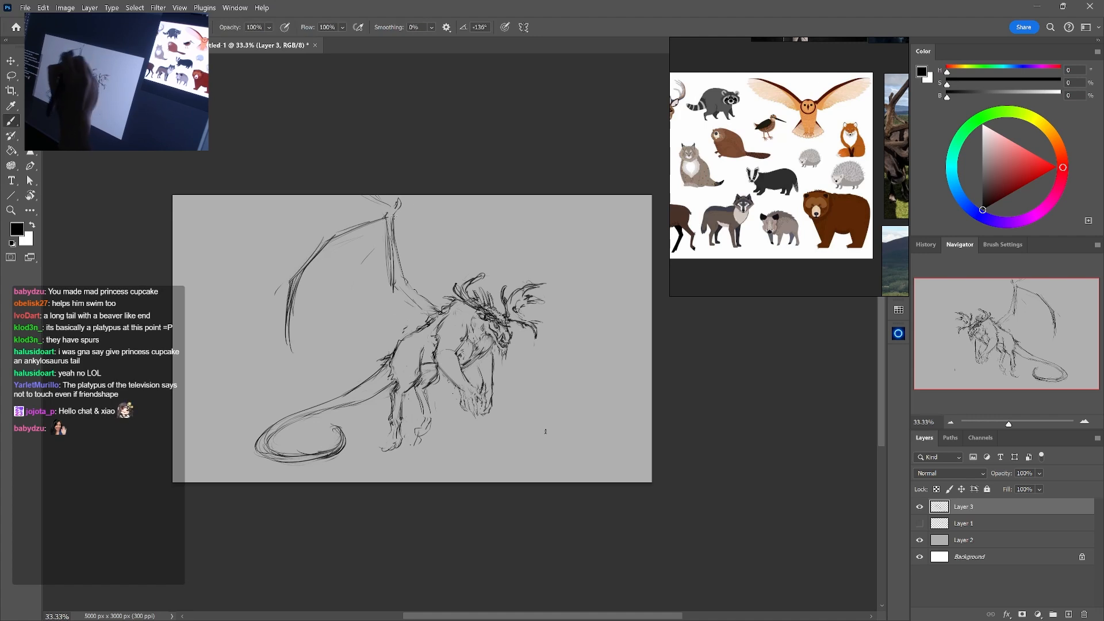
{"action": "left_click_drag", "start_coordinate": [395, 217], "coordinate": [340, 229]}
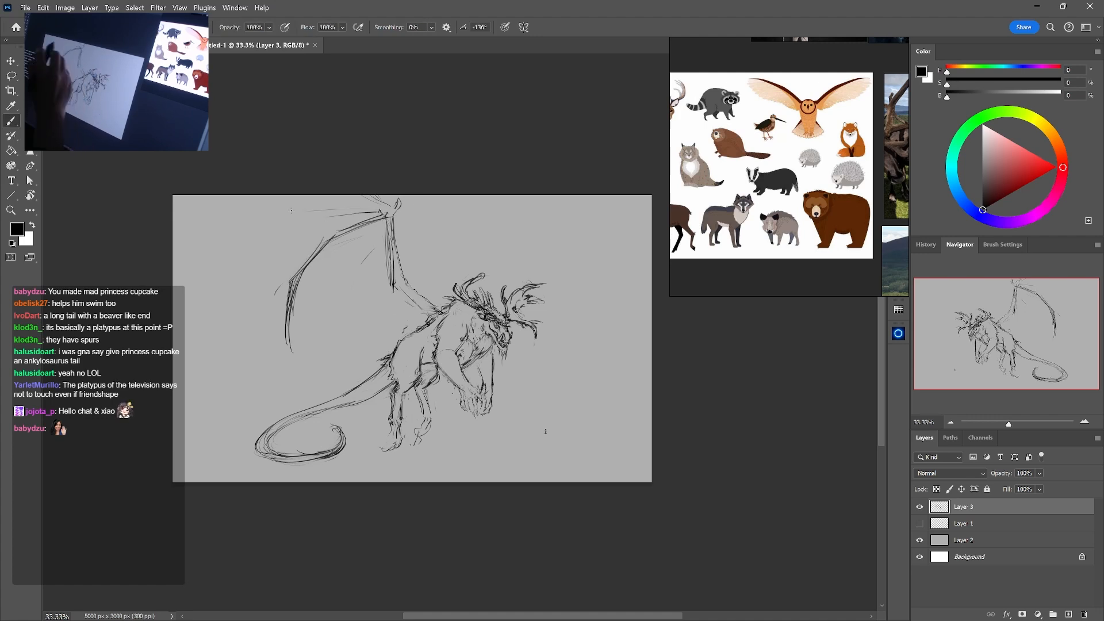
Sketch the wing's upper finger and scalloped membrane, with a lower edge curving back to the creature's shoulder
{"action": "mouse_move", "coordinate": [269, 215]}
{"action": "left_mouse_down"}
{"action": "mouse_move", "coordinate": [173, 282]}
{"action": "mouse_move", "coordinate": [191, 262]}
{"action": "mouse_move", "coordinate": [373, 204]}
{"action": "left_mouse_up"}
{"action": "left_click_drag", "start_coordinate": [193, 196], "coordinate": [183, 255]}
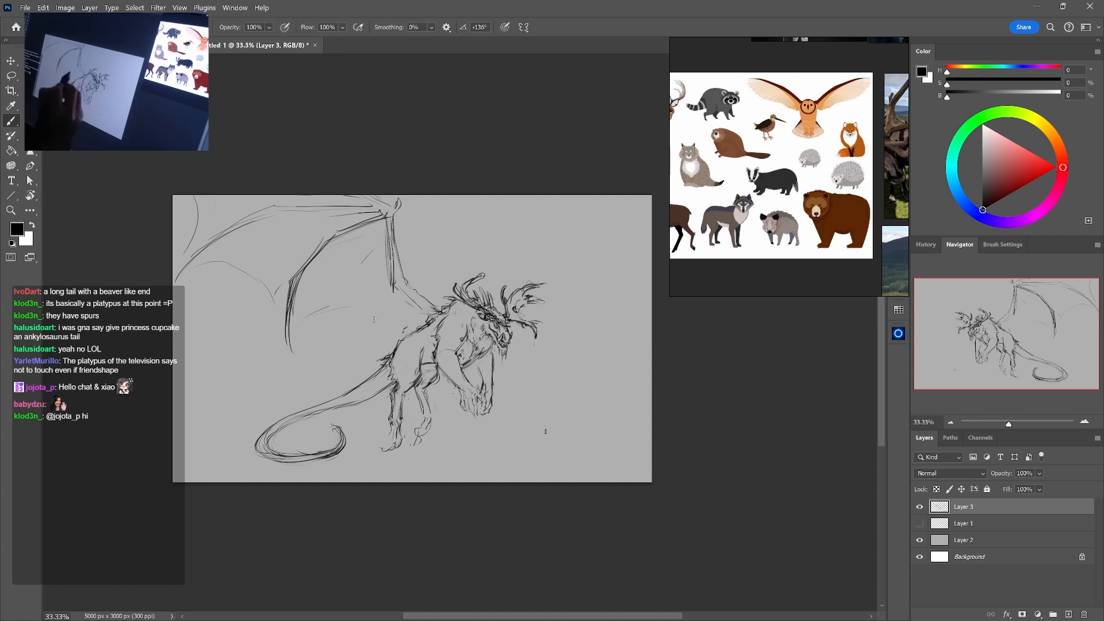
{"action": "left_click_drag", "start_coordinate": [306, 317], "coordinate": [390, 305]}
{"action": "mouse_move", "coordinate": [331, 314]}
{"action": "left_mouse_down"}
{"action": "mouse_move", "coordinate": [406, 312]}
{"action": "mouse_move", "coordinate": [388, 239]}
{"action": "mouse_move", "coordinate": [425, 317]}
{"action": "left_mouse_up"}
{"action": "key", "text": "e"}
{"action": "key", "text": "b"}
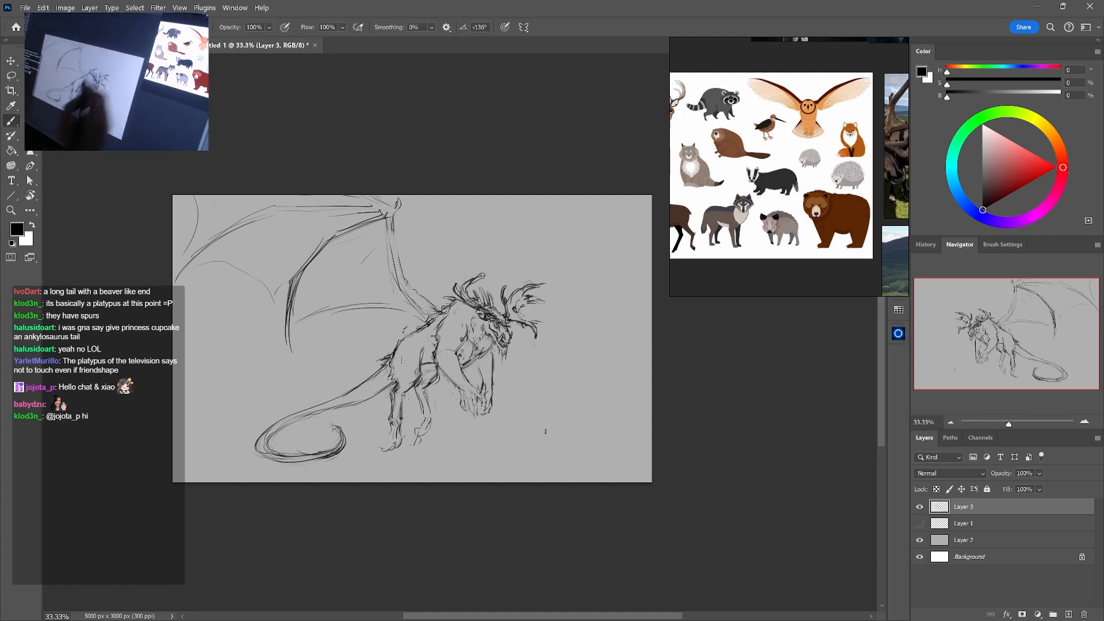
{"action": "mouse_move", "coordinate": [441, 262]}
{"action": "left_mouse_down"}
{"action": "mouse_move", "coordinate": [350, 272]}
{"action": "mouse_move", "coordinate": [325, 287]}
{"action": "left_mouse_up"}
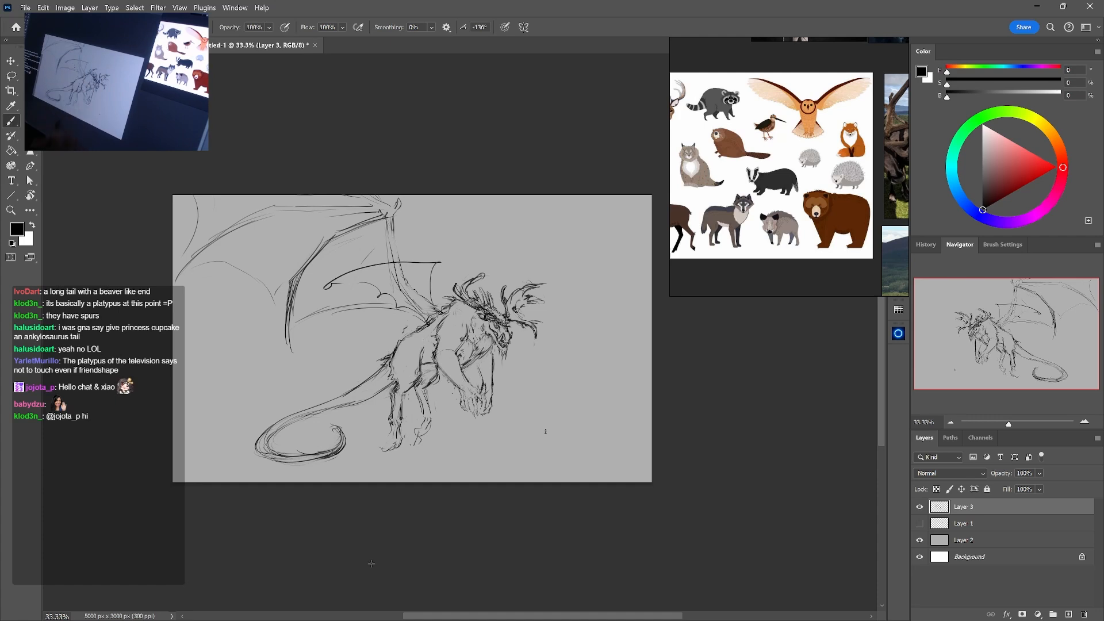
{"action": "key", "text": "ctrl+z"}
{"action": "key", "text": "ctrl+z"}
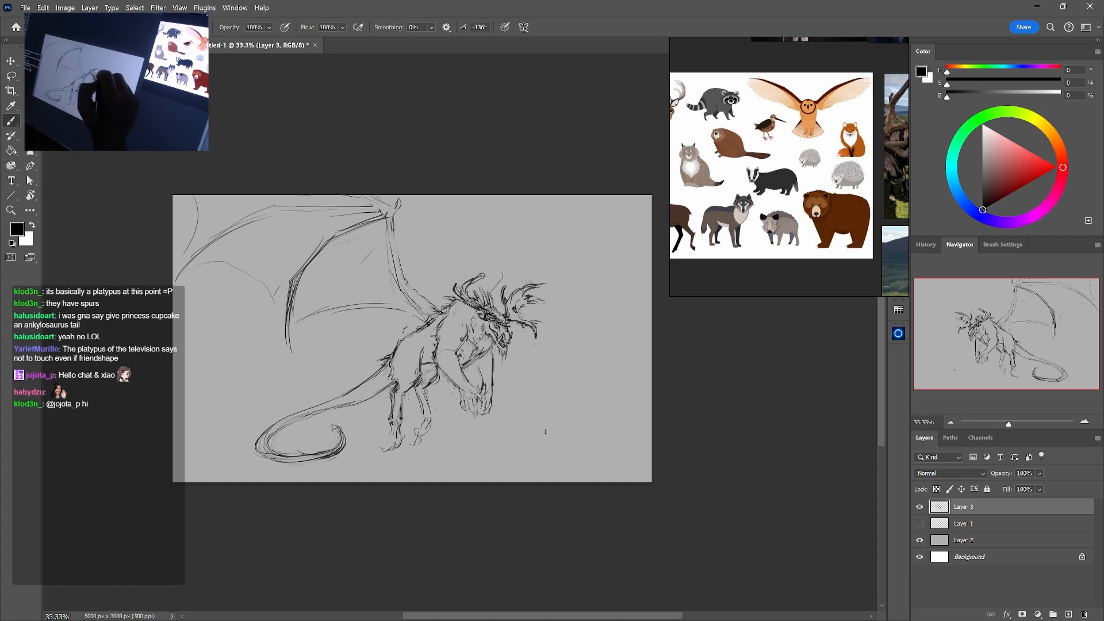
Sketch the far wing's arm as a long arc rising from behind the antlers toward the upper edge of the canvas
{"action": "left_click_drag", "start_coordinate": [509, 251], "coordinate": [486, 296]}
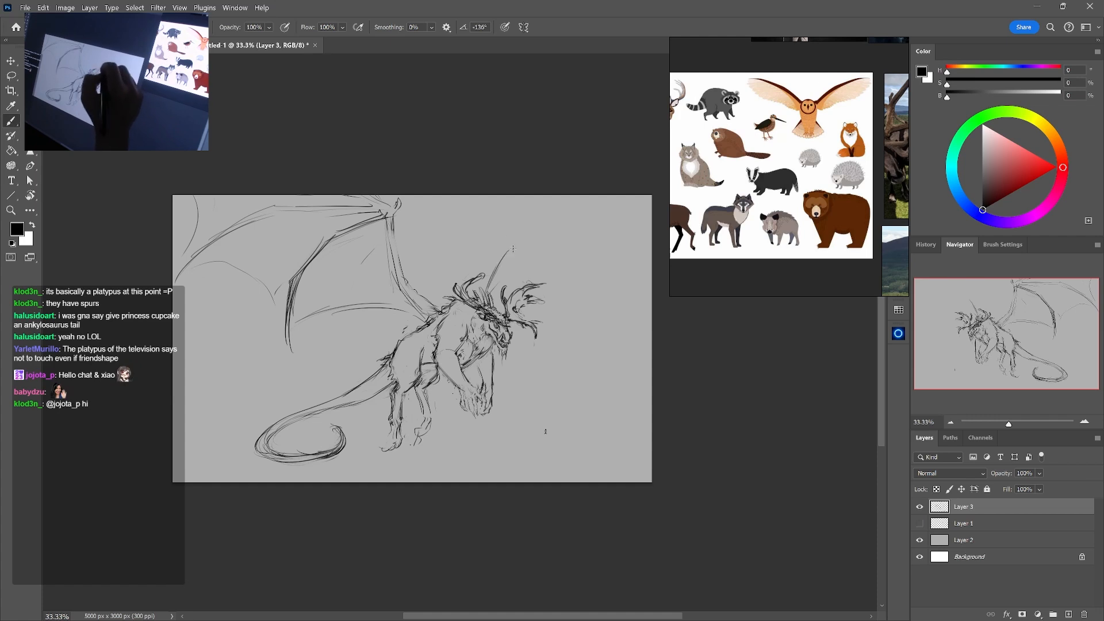
{"action": "left_click_drag", "start_coordinate": [532, 226], "coordinate": [588, 205]}
{"action": "left_click_drag", "start_coordinate": [493, 265], "coordinate": [544, 214]}
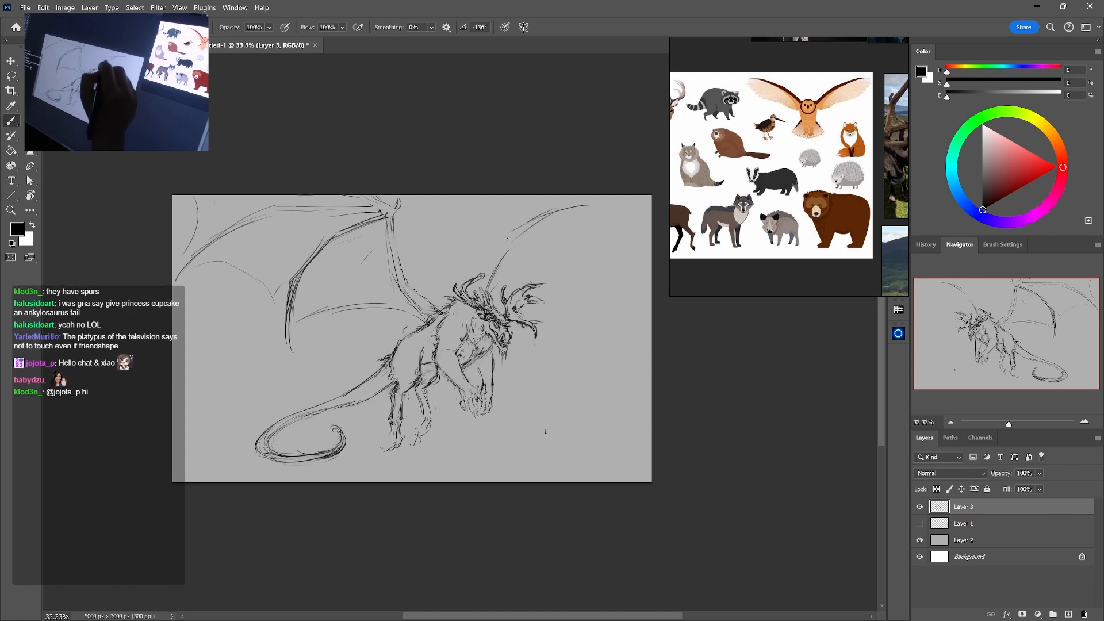
{"action": "key", "text": "e"}
{"action": "key", "text": "b"}
Thicken the tail where it leaves the rump, and redraw its underside as a smooth taper into the curl
{"action": "left_click_drag", "start_coordinate": [279, 433], "coordinate": [338, 412]}
{"action": "mouse_move", "coordinate": [300, 421]}
{"action": "left_mouse_down"}
{"action": "mouse_move", "coordinate": [366, 405]}
{"action": "mouse_move", "coordinate": [397, 365]}
{"action": "mouse_move", "coordinate": [375, 383]}
{"action": "left_mouse_up"}
{"action": "key", "text": "e"}
{"action": "key", "text": "b"}
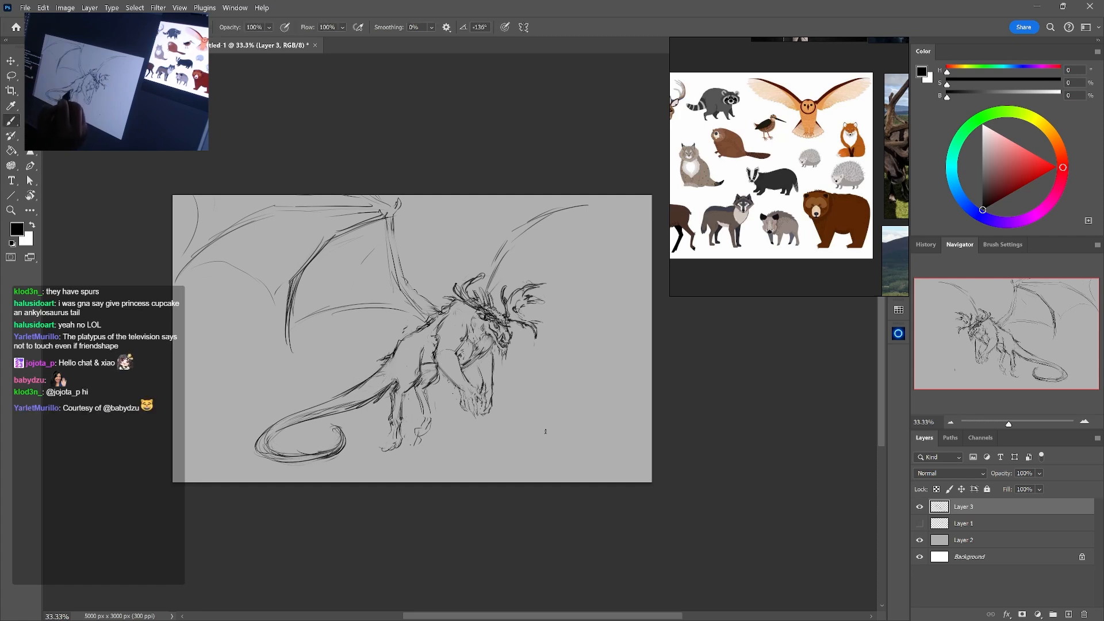
{"action": "key", "text": "e"}
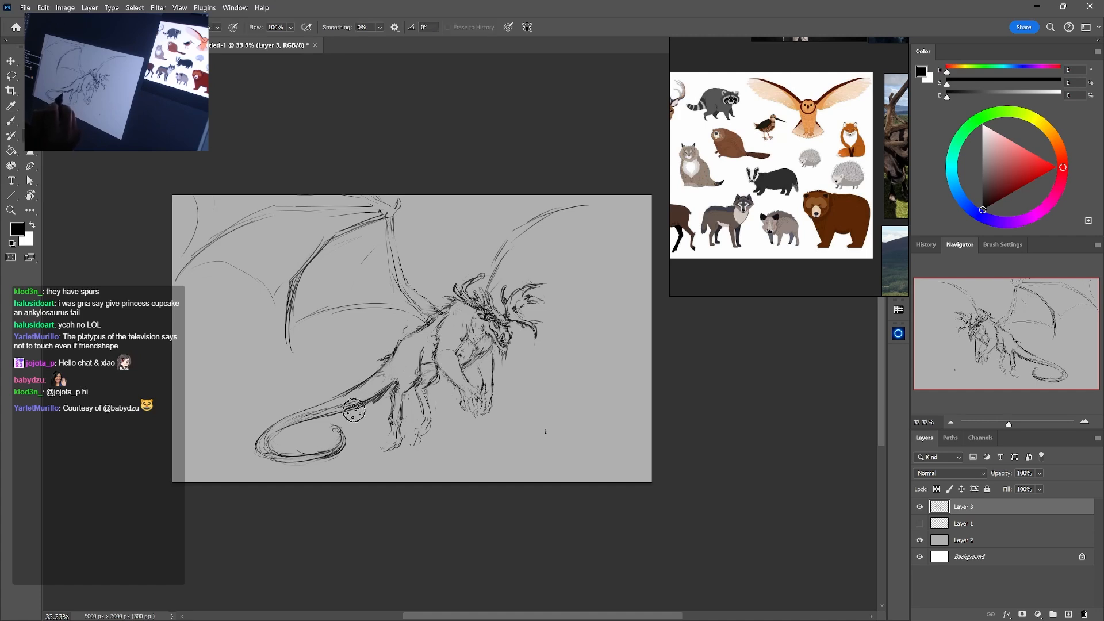
{"action": "left_click_drag", "start_coordinate": [375, 397], "coordinate": [320, 418]}
{"action": "key", "text": "b"}
{"action": "key", "text": "e"}
{"action": "key", "text": "b"}
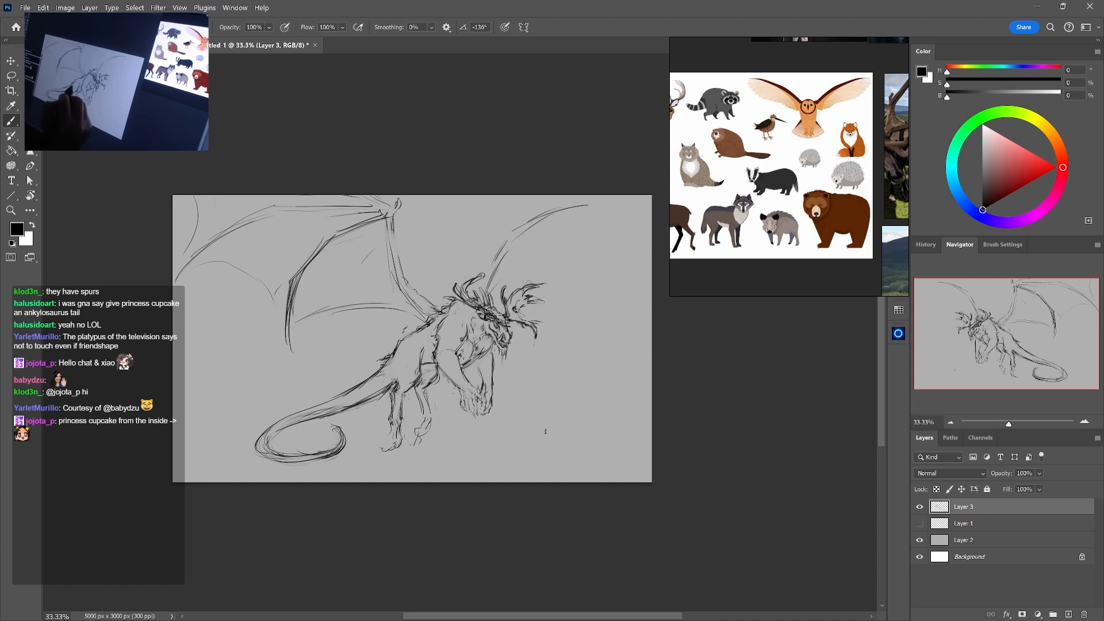
Add jagged spines along the back and tail, and handwrite "chönk" beside the creature
{"action": "key", "text": "e"}
{"action": "left_click_drag", "start_coordinate": [386, 377], "coordinate": [384, 371]}
{"action": "key", "text": "b"}
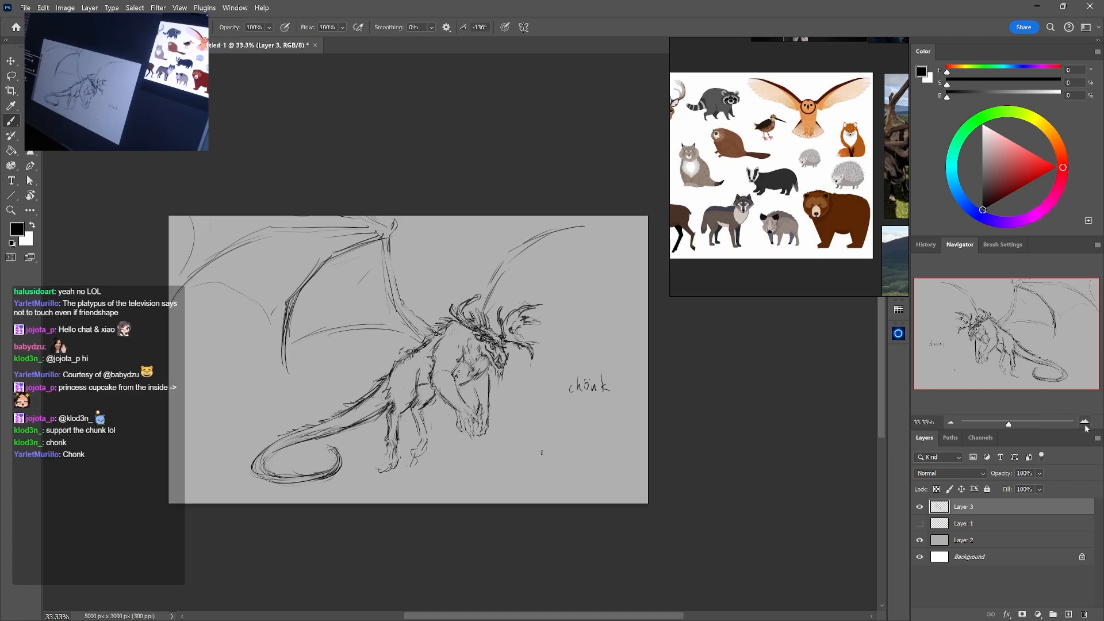
Strengthen the contours of the creature's forelegs, shoulder and belly
{"action": "key", "text": "ctrl+plus"}
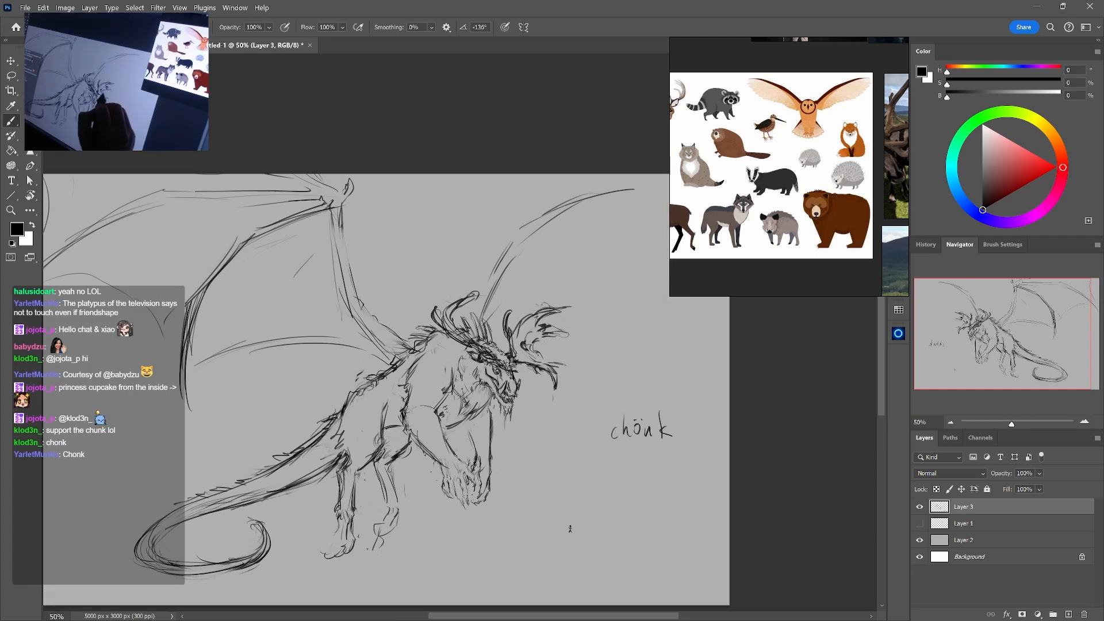
{"action": "key", "text": "e"}
{"action": "key", "text": "b"}
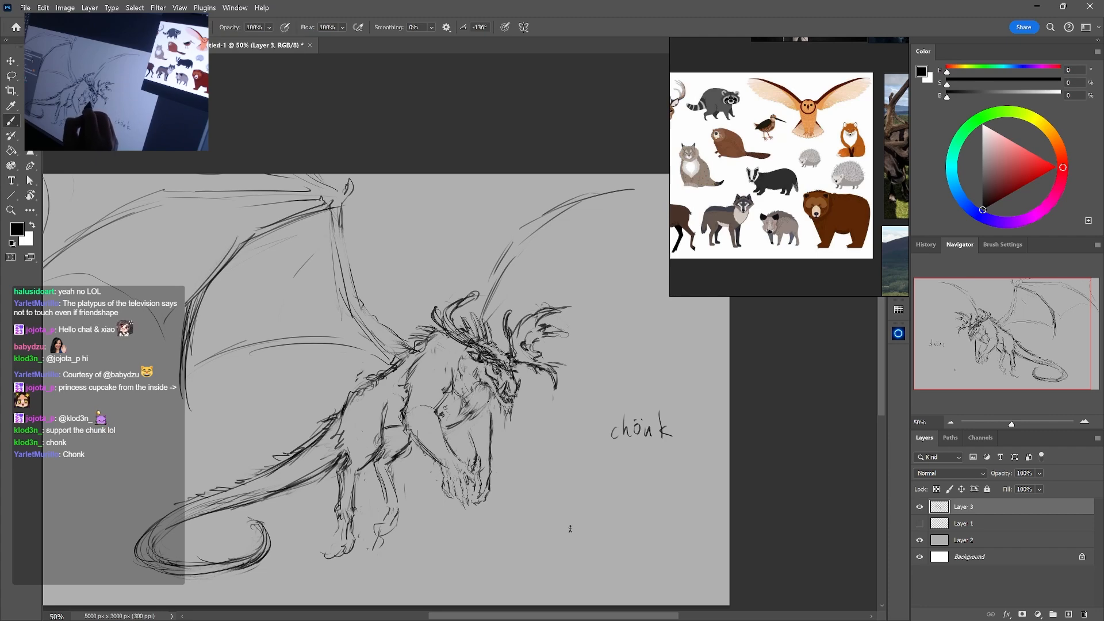
{"action": "mouse_move", "coordinate": [489, 390]}
{"action": "left_mouse_down"}
{"action": "mouse_move", "coordinate": [480, 409]}
{"action": "mouse_move", "coordinate": [488, 428]}
{"action": "mouse_move", "coordinate": [490, 405]}
{"action": "mouse_move", "coordinate": [495, 438]}
{"action": "left_mouse_up"}
{"action": "key", "text": "e"}
{"action": "key", "text": "b"}
{"action": "left_click_drag", "start_coordinate": [641, 415], "coordinate": [631, 442]}
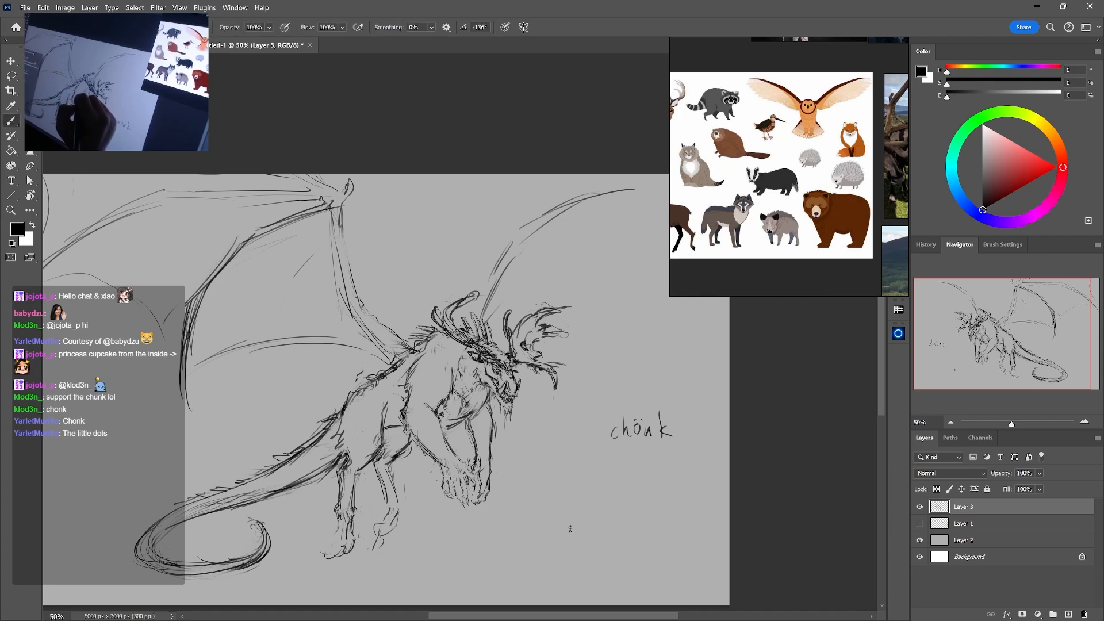
Rework the wing's base and spiky back fur, and refine the flank behind the shoulder and the chest outline
{"action": "key", "text": "e"}
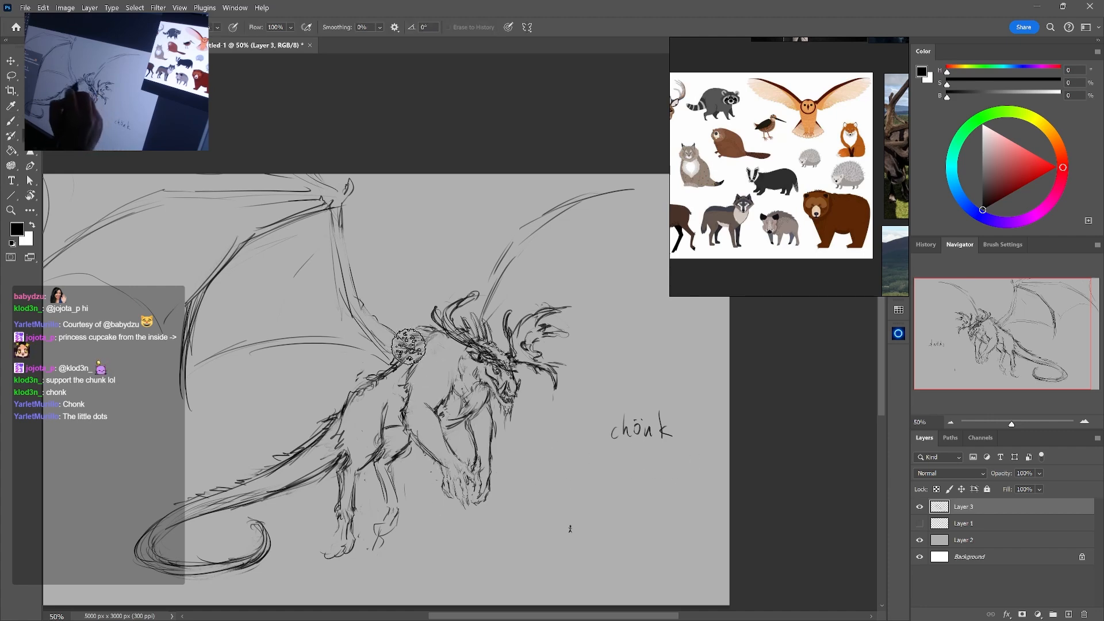
{"action": "key", "text": "b"}
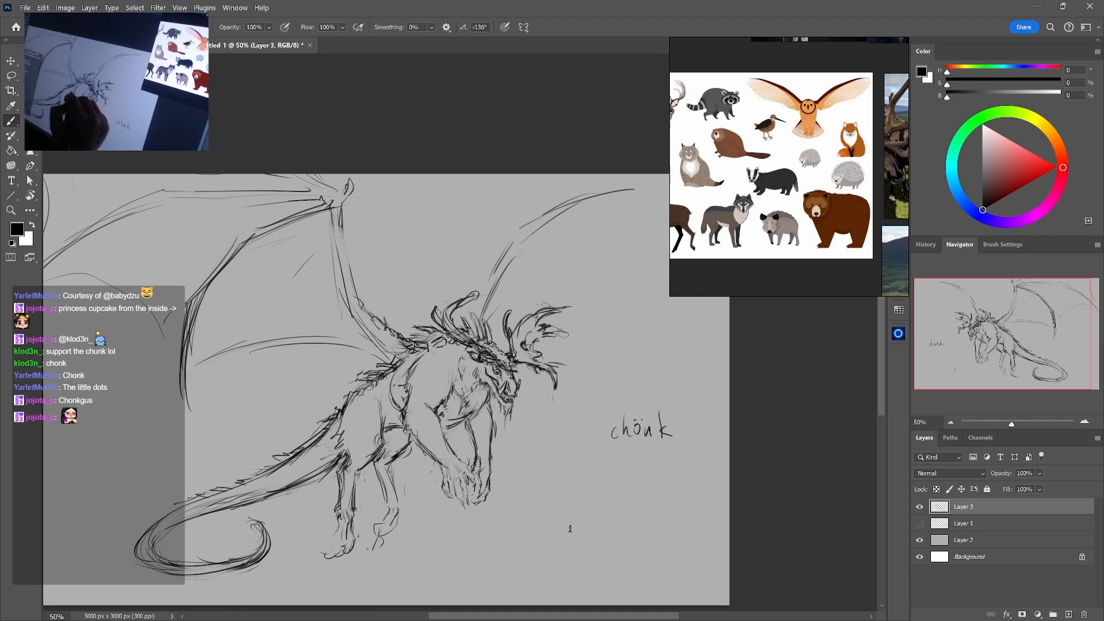
{"action": "key", "text": "ctrl+z"}
{"action": "left_click_drag", "start_coordinate": [397, 378], "coordinate": [385, 436]}
{"action": "key", "text": "e"}
{"action": "left_click_drag", "start_coordinate": [454, 427], "coordinate": [482, 406]}
{"action": "key", "text": "b"}
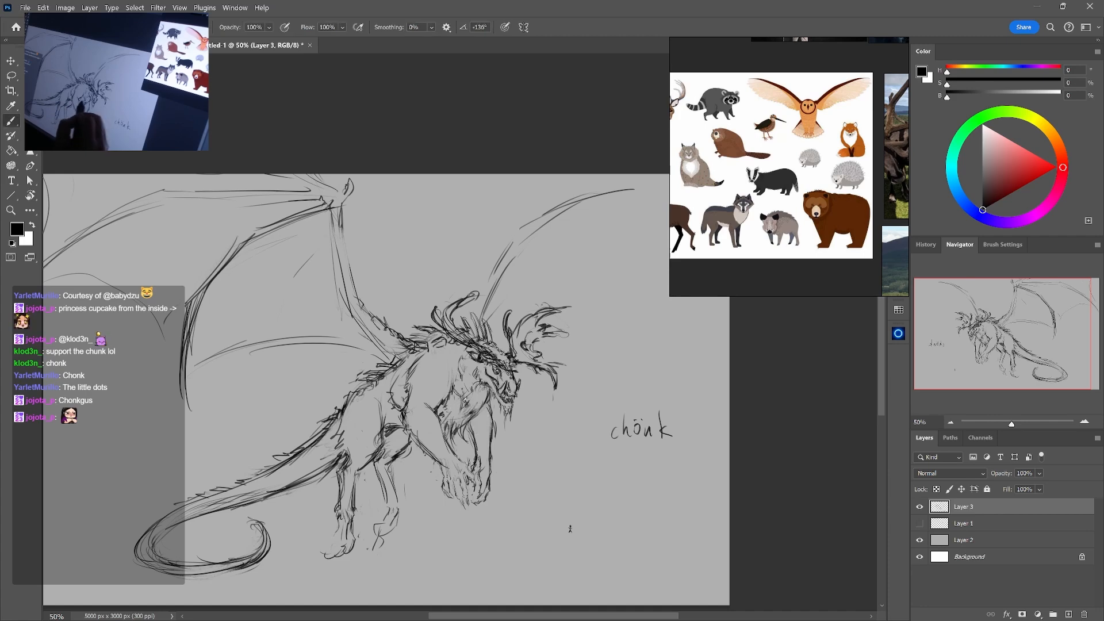
Erase stray marks on the chest, and redraw the neck and chest with shaggy fur strokes
{"action": "key", "text": "e"}
{"action": "left_click_drag", "start_coordinate": [475, 392], "coordinate": [454, 419]}
{"action": "key", "text": "b"}
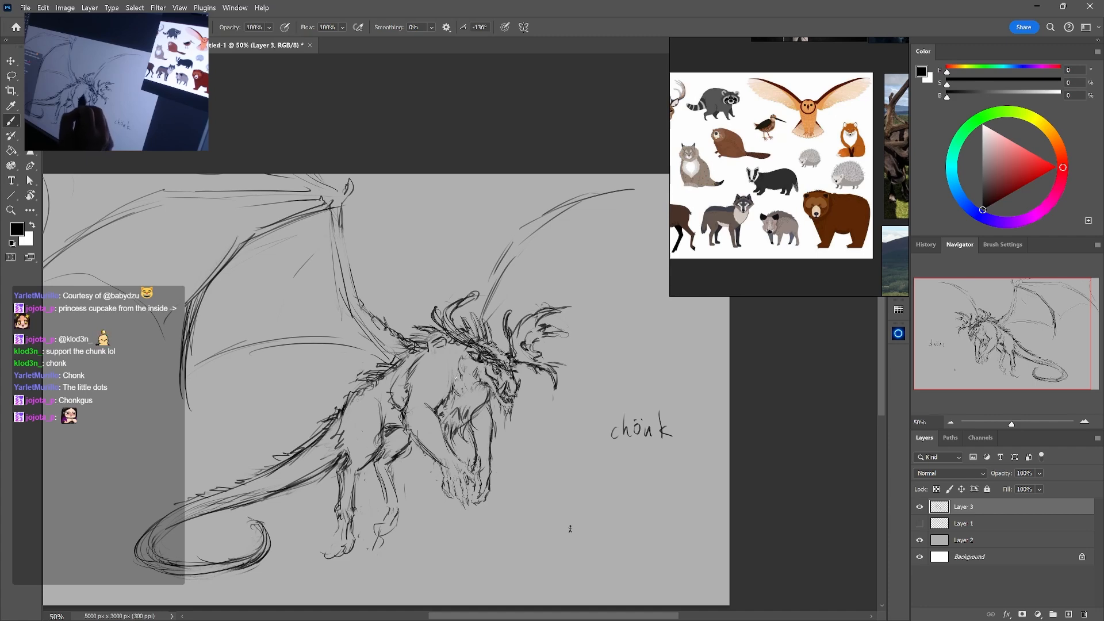
{"action": "mouse_move", "coordinate": [456, 378]}
{"action": "left_mouse_down"}
{"action": "mouse_move", "coordinate": [449, 405]}
{"action": "mouse_move", "coordinate": [463, 358]}
{"action": "left_mouse_up"}
{"action": "key", "text": "e"}
{"action": "key", "text": "b"}
{"action": "mouse_move", "coordinate": [460, 347]}
{"action": "left_mouse_down"}
{"action": "mouse_move", "coordinate": [442, 378]}
{"action": "mouse_move", "coordinate": [454, 412]}
{"action": "mouse_move", "coordinate": [480, 412]}
{"action": "mouse_move", "coordinate": [488, 394]}
{"action": "mouse_move", "coordinate": [474, 405]}
{"action": "left_mouse_up"}
{"action": "key", "text": "e"}
{"action": "key", "text": "b"}
{"action": "key", "text": "e"}
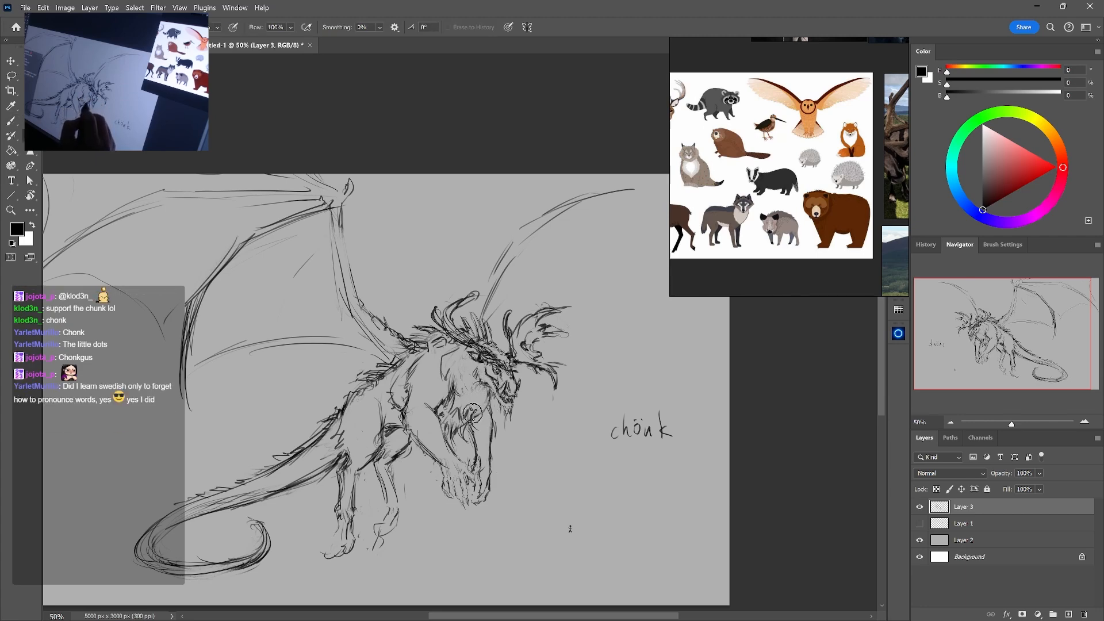
{"action": "key", "text": "b"}
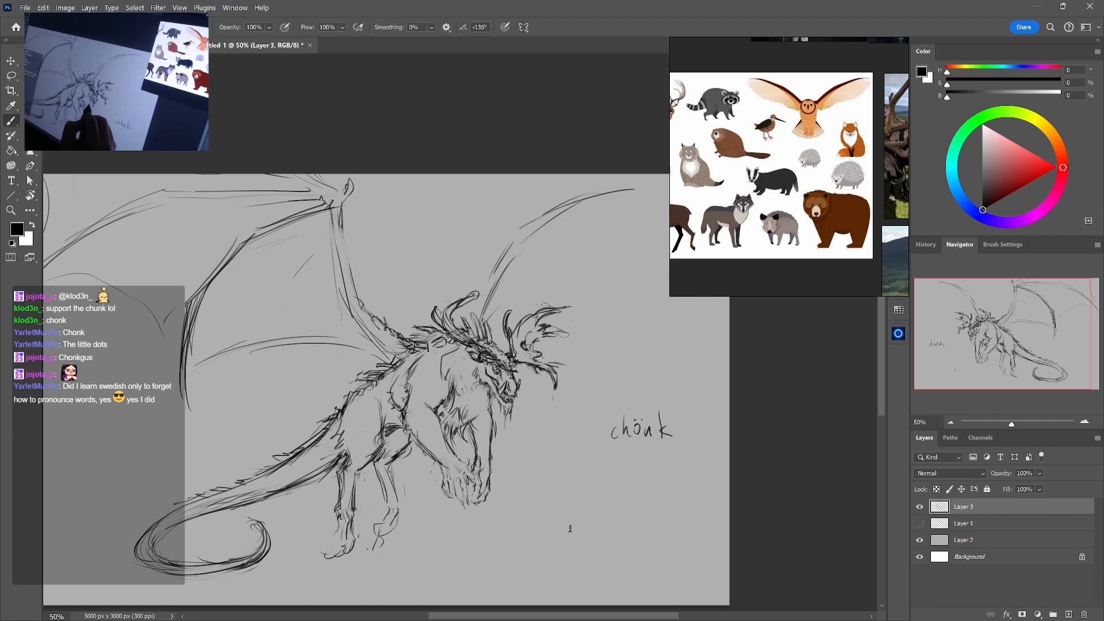
Roughen the far foreleg's outline with fur, and build up the mane and antler detail around the head
{"action": "mouse_move", "coordinate": [488, 394]}
{"action": "left_mouse_down"}
{"action": "mouse_move", "coordinate": [493, 441]}
{"action": "mouse_move", "coordinate": [477, 446]}
{"action": "mouse_move", "coordinate": [493, 438]}
{"action": "mouse_move", "coordinate": [497, 448]}
{"action": "mouse_move", "coordinate": [493, 434]}
{"action": "left_mouse_up"}
{"action": "key", "text": "e"}
{"action": "key", "text": "b"}
{"action": "key", "text": "e"}
{"action": "key", "text": "b"}
{"action": "key", "text": "e"}
{"action": "key", "text": "b"}
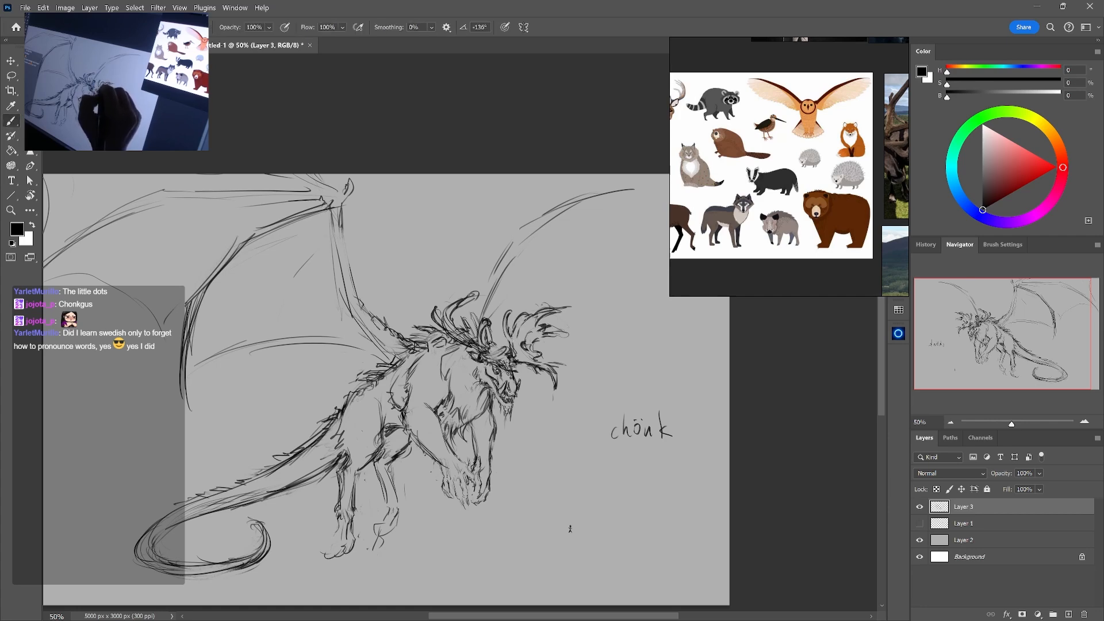
Trim the rear antler's tip, thicken the far wing's arm, and add a knobbly joint at its bend
{"action": "key", "text": "e"}
{"action": "left_click_drag", "start_coordinate": [478, 292], "coordinate": [473, 295]}
{"action": "key", "text": "b"}
{"action": "left_click_drag", "start_coordinate": [520, 247], "coordinate": [495, 311]}
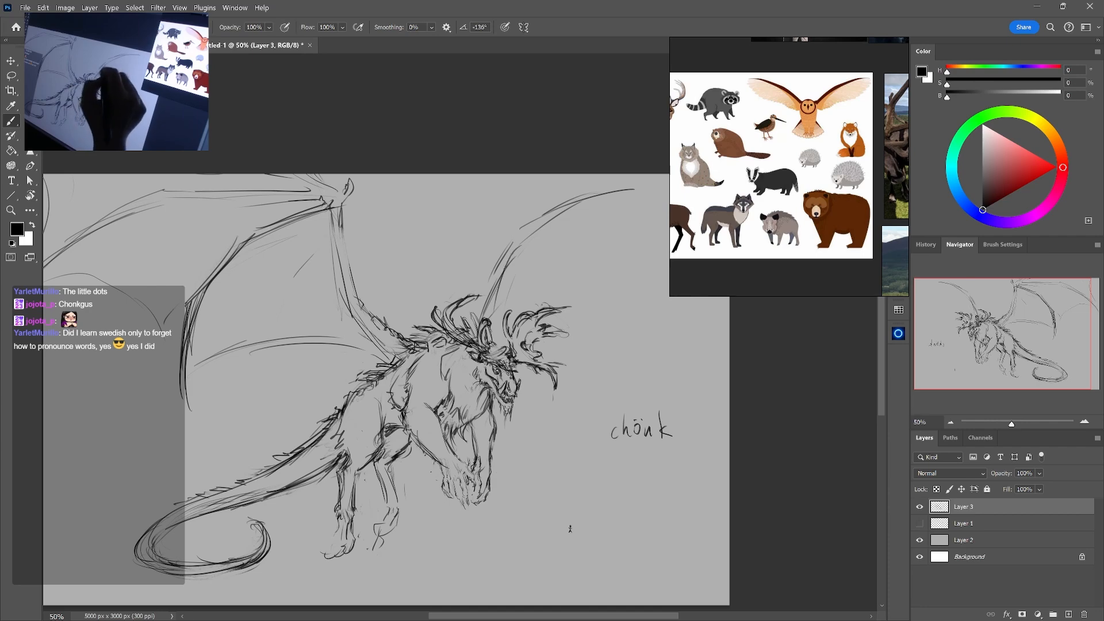
{"action": "left_click_drag", "start_coordinate": [547, 219], "coordinate": [522, 238]}
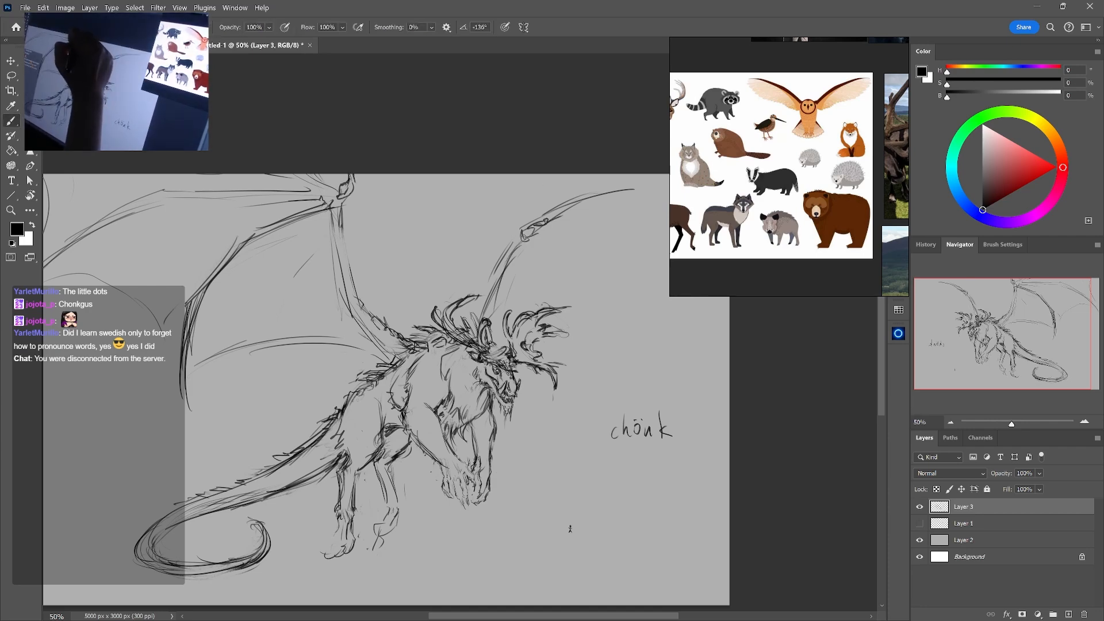
Darken the near wing's upright arm bone from the wrist down, and roughen its edge toward the shoulder
{"action": "left_click_drag", "start_coordinate": [343, 200], "coordinate": [355, 293]}
{"action": "key", "text": "e"}
{"action": "key", "text": "b"}
{"action": "mouse_move", "coordinate": [346, 220]}
{"action": "left_mouse_down"}
{"action": "mouse_move", "coordinate": [366, 309]}
{"action": "mouse_move", "coordinate": [364, 301]}
{"action": "left_mouse_up"}
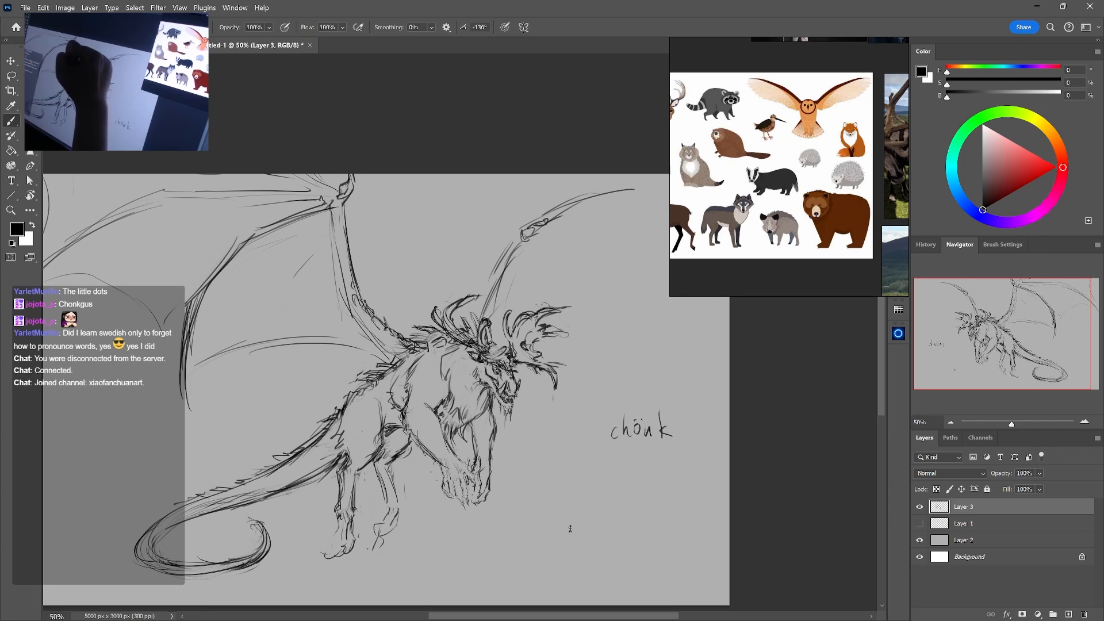
Turn the near wing's lower membrane edge into a ragged, fringed outline, erasing parts of the smooth curve
{"action": "mouse_move", "coordinate": [210, 376]}
{"action": "left_mouse_down"}
{"action": "mouse_move", "coordinate": [318, 342]}
{"action": "mouse_move", "coordinate": [368, 350]}
{"action": "left_mouse_up"}
{"action": "mouse_move", "coordinate": [288, 337]}
{"action": "left_mouse_down"}
{"action": "mouse_move", "coordinate": [362, 349]}
{"action": "mouse_move", "coordinate": [253, 337]}
{"action": "left_mouse_up"}
{"action": "key", "text": "e"}
{"action": "mouse_move", "coordinate": [361, 349]}
{"action": "left_mouse_down"}
{"action": "mouse_move", "coordinate": [263, 341]}
{"action": "mouse_move", "coordinate": [203, 384]}
{"action": "left_mouse_up"}
{"action": "key", "text": "b"}
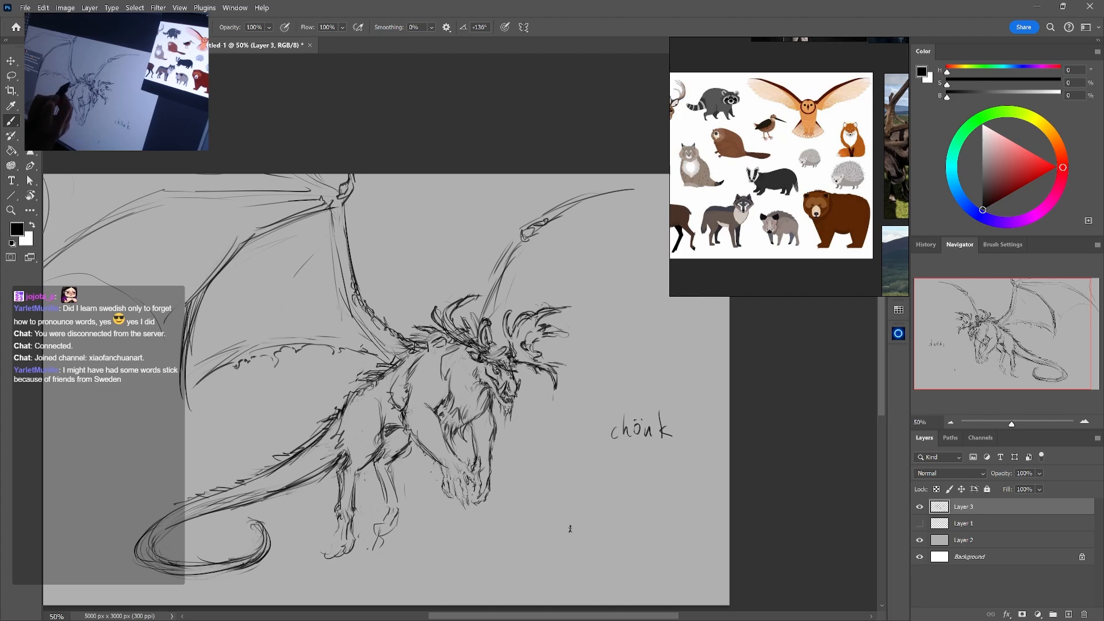
{"action": "left_click_drag", "start_coordinate": [296, 337], "coordinate": [280, 339]}
{"action": "key", "text": "e"}
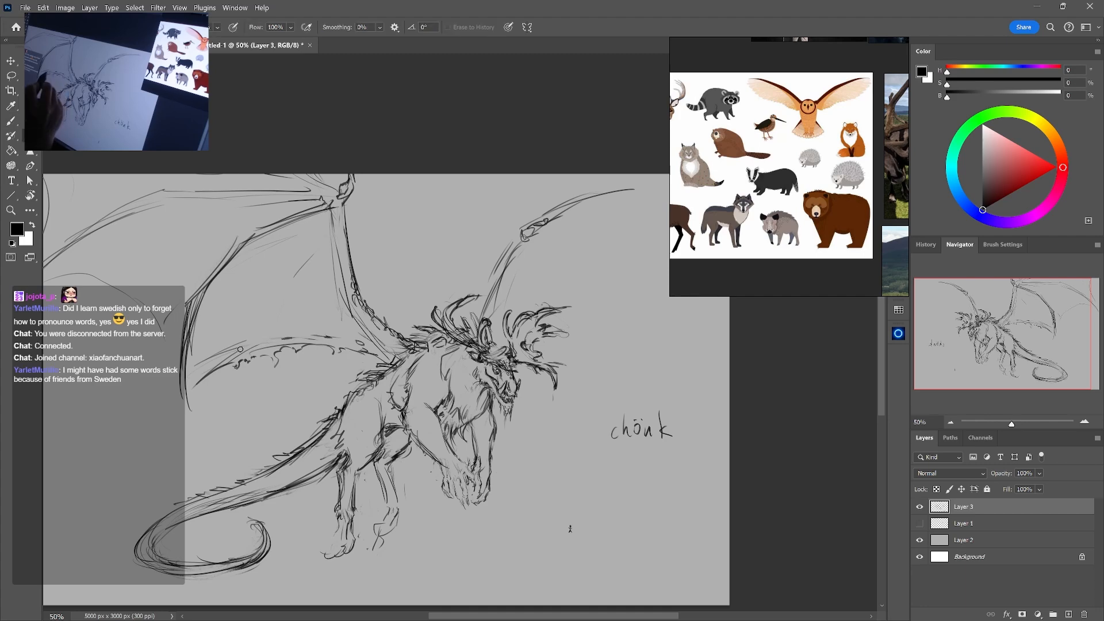
{"action": "left_click_drag", "start_coordinate": [202, 362], "coordinate": [244, 344]}
Redraw the near wing's outer finger as jointed bone segments tapering to a sharp tip
{"action": "mouse_move", "coordinate": [239, 385]}
{"action": "left_mouse_down"}
{"action": "mouse_move", "coordinate": [318, 409]}
{"action": "mouse_move", "coordinate": [268, 433]}
{"action": "mouse_move", "coordinate": [274, 442]}
{"action": "left_mouse_up"}
{"action": "key", "text": "b"}
{"action": "left_click_drag", "start_coordinate": [262, 413], "coordinate": [272, 453]}
{"action": "mouse_move", "coordinate": [262, 394]}
{"action": "left_mouse_down"}
{"action": "mouse_move", "coordinate": [277, 459]}
{"action": "mouse_move", "coordinate": [257, 393]}
{"action": "mouse_move", "coordinate": [273, 319]}
{"action": "mouse_move", "coordinate": [257, 415]}
{"action": "mouse_move", "coordinate": [273, 463]}
{"action": "mouse_move", "coordinate": [268, 340]}
{"action": "mouse_move", "coordinate": [332, 253]}
{"action": "mouse_move", "coordinate": [297, 300]}
{"action": "left_mouse_up"}
{"action": "key", "text": "e"}
{"action": "key", "text": "b"}
{"action": "key", "text": "e"}
{"action": "key", "text": "b"}
Clean up the lines beneath the near wing's wrist, and draw a short inner finger bone hanging from it
{"action": "key", "text": "e"}
{"action": "mouse_move", "coordinate": [338, 253]}
{"action": "left_mouse_down"}
{"action": "mouse_move", "coordinate": [406, 224]}
{"action": "mouse_move", "coordinate": [392, 229]}
{"action": "mouse_move", "coordinate": [401, 221]}
{"action": "mouse_move", "coordinate": [408, 233]}
{"action": "mouse_move", "coordinate": [413, 295]}
{"action": "left_mouse_up"}
{"action": "key", "text": "b"}
{"action": "key", "text": "e"}
{"action": "key", "text": "b"}
{"action": "left_click_drag", "start_coordinate": [412, 245], "coordinate": [427, 342]}
{"action": "key", "text": "e"}
{"action": "left_click_drag", "start_coordinate": [413, 272], "coordinate": [418, 325]}
{"action": "key", "text": "b"}
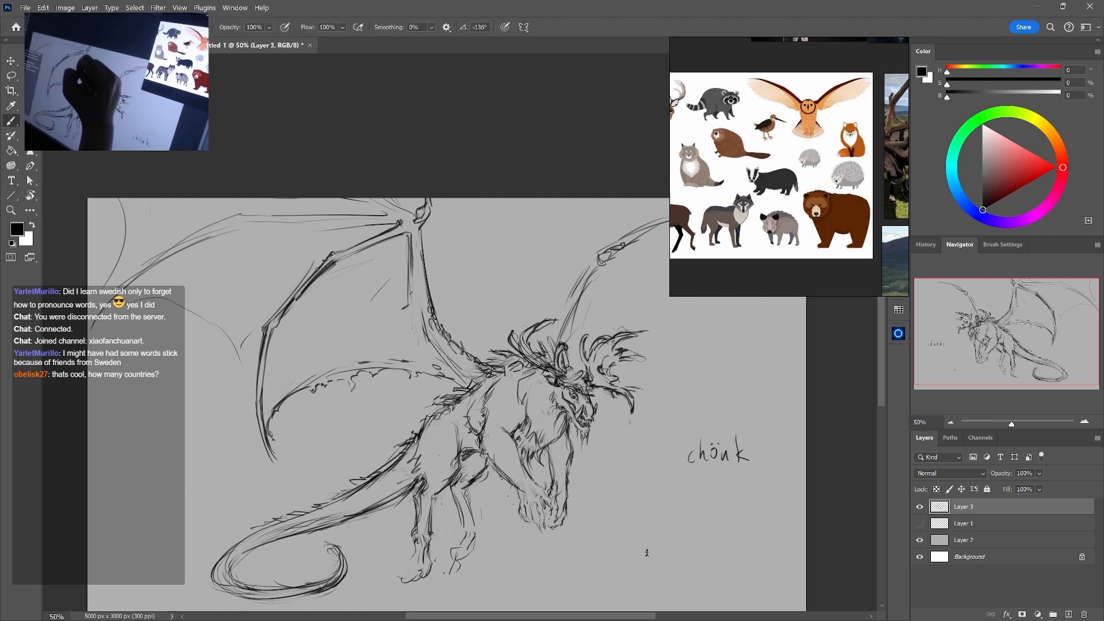
Lighten the inner finger bone, and refine its lower end beside the near wing's arm
{"action": "key", "text": "e"}
{"action": "mouse_move", "coordinate": [409, 246]}
{"action": "left_mouse_down"}
{"action": "mouse_move", "coordinate": [408, 303]}
{"action": "mouse_move", "coordinate": [427, 346]}
{"action": "left_mouse_up"}
{"action": "key", "text": "b"}
{"action": "left_click_drag", "start_coordinate": [417, 299], "coordinate": [430, 349]}
{"action": "key", "text": "e"}
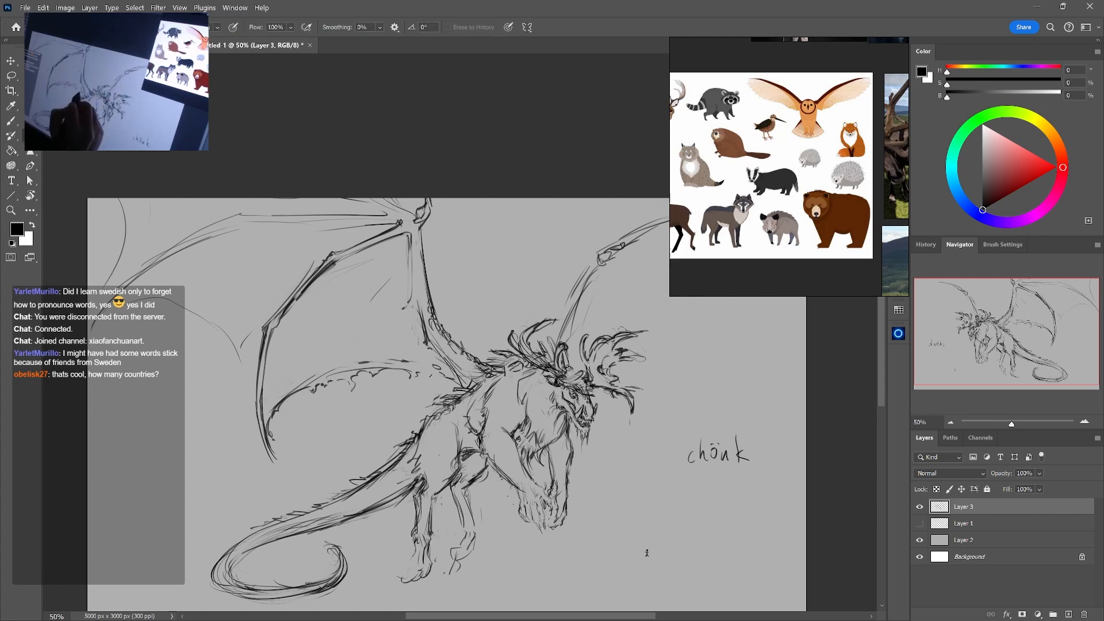
{"action": "key", "text": "b"}
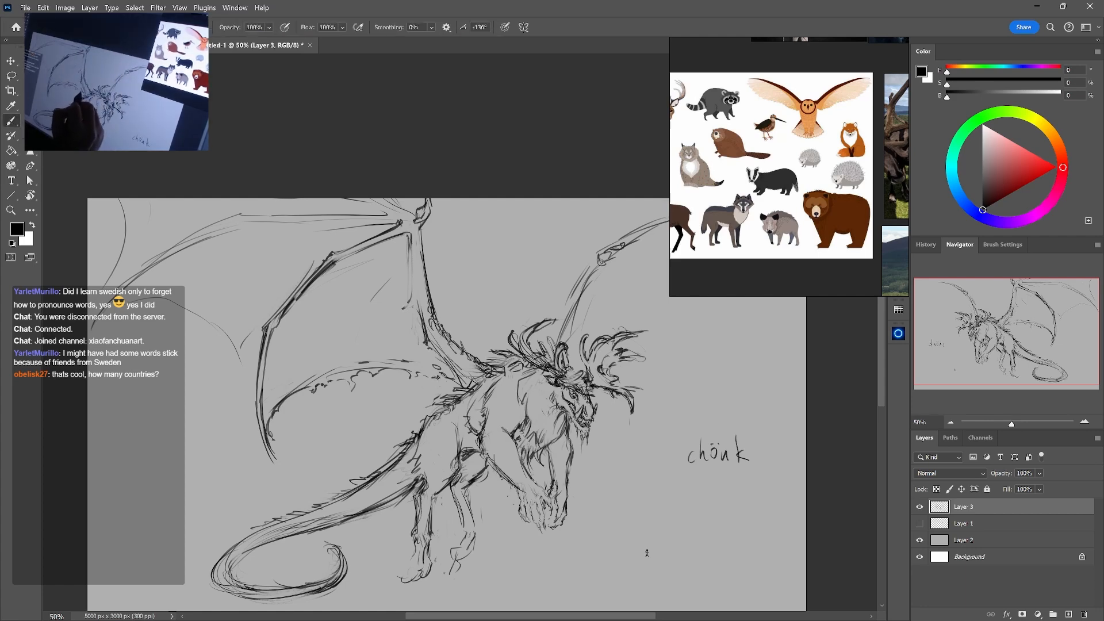
Add small ragged tear marks above the middle of the near wing's lower membrane edge
{"action": "key", "text": "e"}
{"action": "key", "text": "b"}
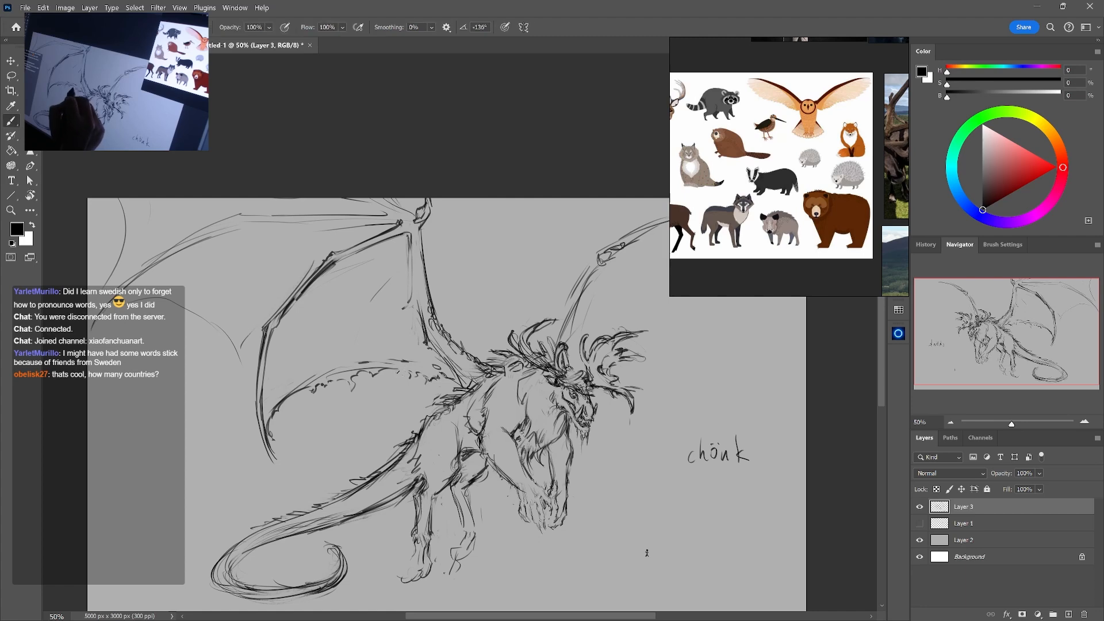
{"action": "key", "text": "e"}
{"action": "key", "text": "b"}
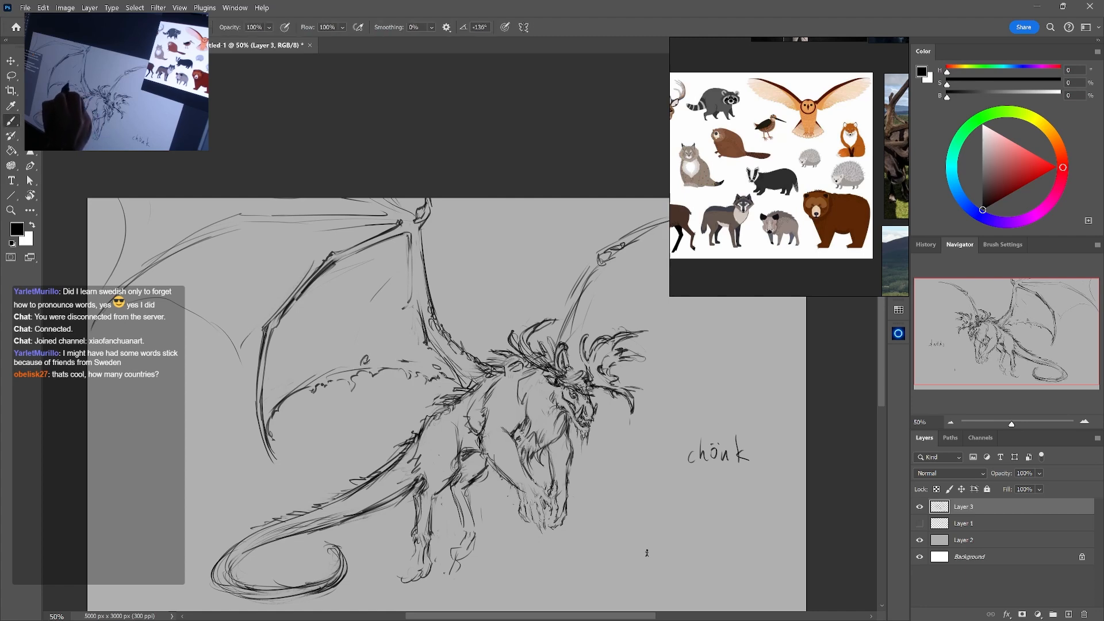
{"action": "key", "text": "e"}
{"action": "key", "text": "b"}
Erase the outer half of the near wing's lower membrane edge, and rough in a torn, hanging end
{"action": "key", "text": "e"}
{"action": "key", "text": "b"}
{"action": "key", "text": "e"}
{"action": "key", "text": "b"}
{"action": "key", "text": "e"}
{"action": "mouse_move", "coordinate": [357, 368]}
{"action": "left_mouse_down"}
{"action": "mouse_move", "coordinate": [303, 383]}
{"action": "mouse_move", "coordinate": [316, 376]}
{"action": "mouse_move", "coordinate": [272, 428]}
{"action": "mouse_move", "coordinate": [300, 390]}
{"action": "mouse_move", "coordinate": [344, 377]}
{"action": "left_mouse_up"}
{"action": "key", "text": "b"}
{"action": "key", "text": "e"}
{"action": "key", "text": "b"}
{"action": "key", "text": "e"}
{"action": "key", "text": "b"}
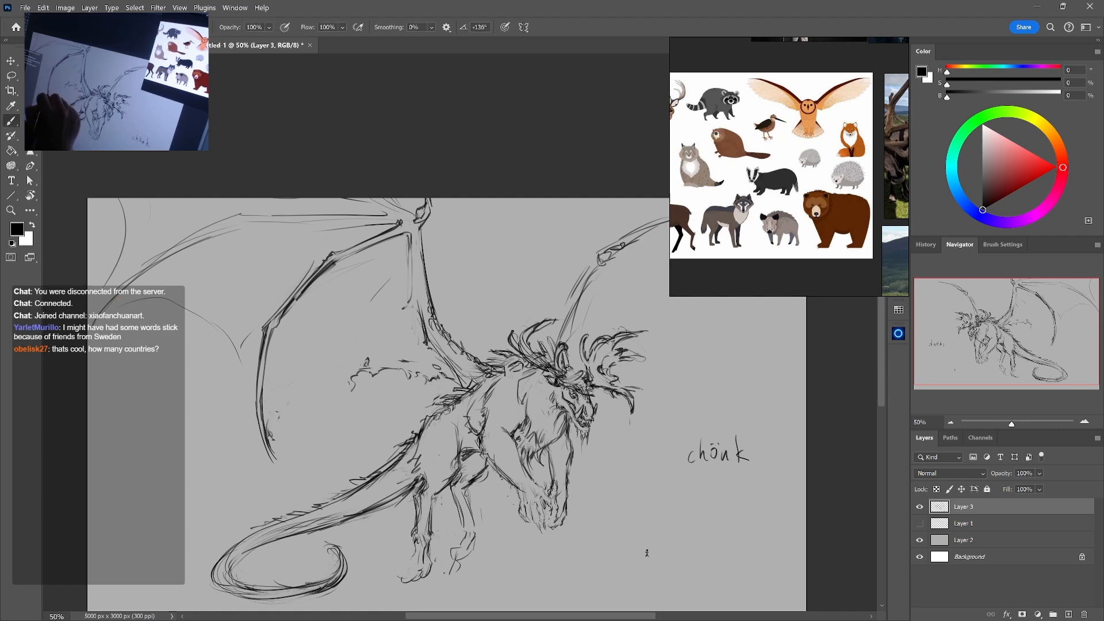
Extend the near wing's torn lower membrane edge in broken, ragged strokes out to the tip of the outer finger bone
{"action": "key", "text": "e"}
{"action": "left_click_drag", "start_coordinate": [281, 428], "coordinate": [273, 441]}
{"action": "key", "text": "b"}
{"action": "left_click_drag", "start_coordinate": [319, 393], "coordinate": [296, 415]}
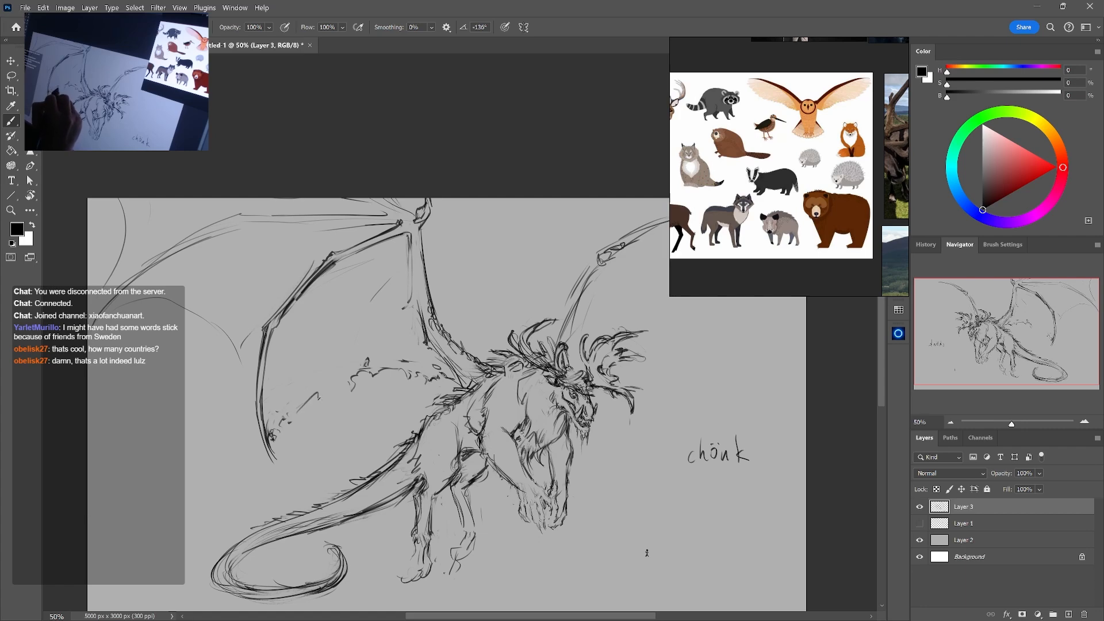
{"action": "key", "text": "e"}
{"action": "key", "text": "b"}
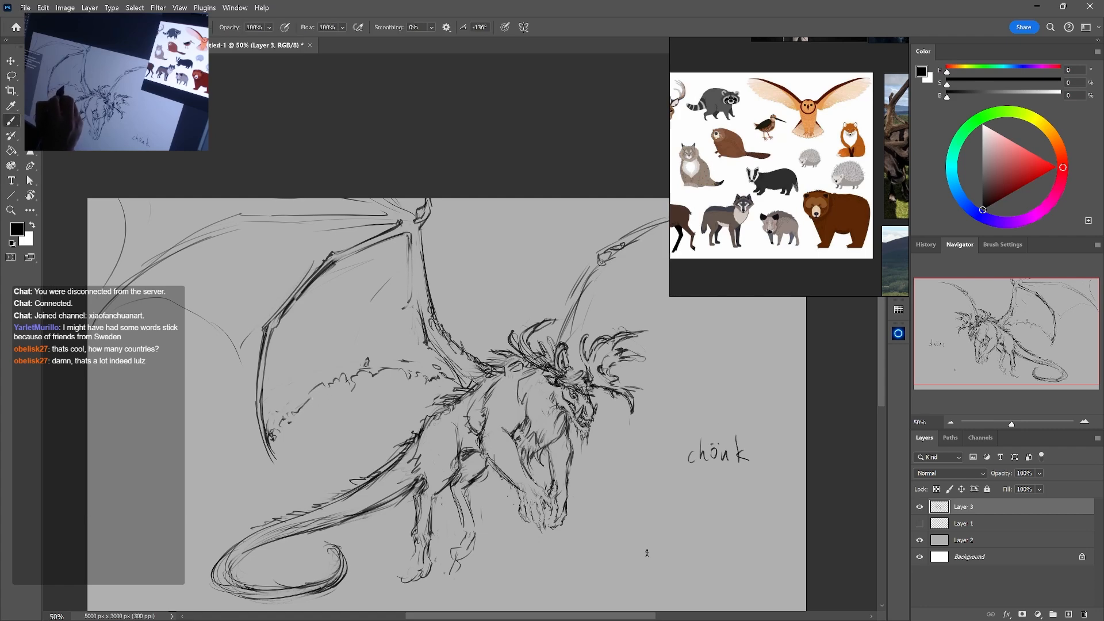
{"action": "key", "text": "e"}
{"action": "left_click_drag", "start_coordinate": [343, 381], "coordinate": [328, 381]}
{"action": "key", "text": "b"}
Sketch faint curved tension folds across the near wing's membrane, between the inner and outer finger bones
{"action": "mouse_move", "coordinate": [358, 300]}
{"action": "left_mouse_down"}
{"action": "mouse_move", "coordinate": [329, 352]}
{"action": "mouse_move", "coordinate": [348, 346]}
{"action": "mouse_move", "coordinate": [391, 282]}
{"action": "left_mouse_up"}
{"action": "key", "text": "e"}
{"action": "key", "text": "b"}
{"action": "left_click_drag", "start_coordinate": [375, 321], "coordinate": [343, 342]}
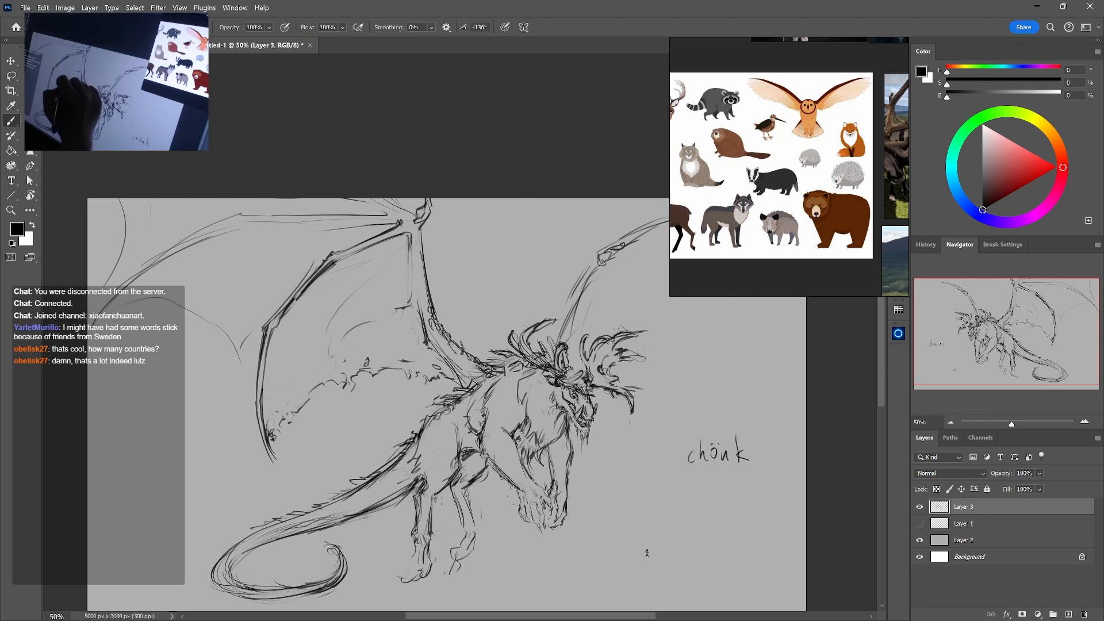
Draw a ragged membrane edge from the inner finger bone's lower end down along the near wing's arm to the back
{"action": "mouse_move", "coordinate": [413, 362]}
{"action": "left_mouse_down"}
{"action": "mouse_move", "coordinate": [409, 329]}
{"action": "mouse_move", "coordinate": [461, 387]}
{"action": "mouse_move", "coordinate": [438, 346]}
{"action": "left_mouse_up"}
{"action": "key", "text": "e"}
{"action": "key", "text": "b"}
{"action": "key", "text": "e"}
{"action": "key", "text": "b"}
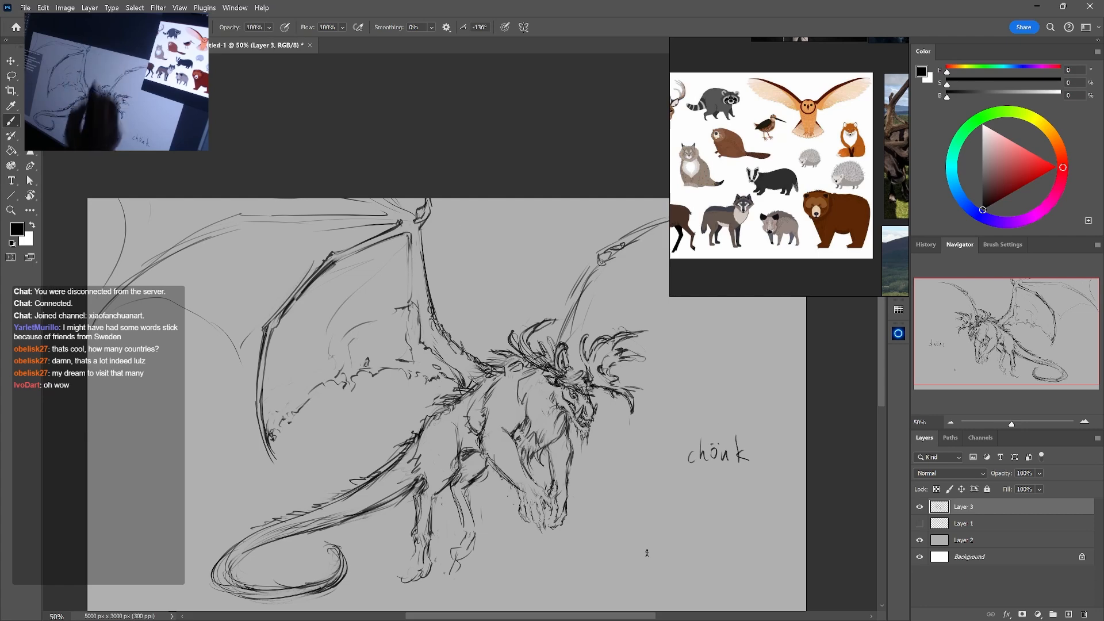
{"action": "key", "text": "e"}
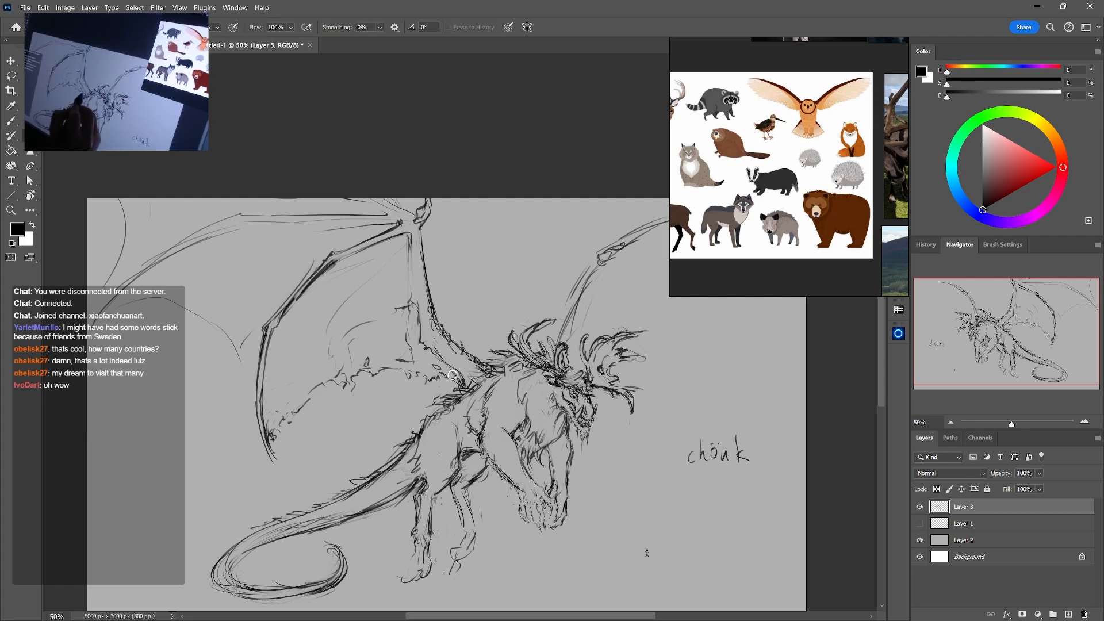
{"action": "key", "text": "b"}
{"action": "left_click_drag", "start_coordinate": [463, 387], "coordinate": [421, 343]}
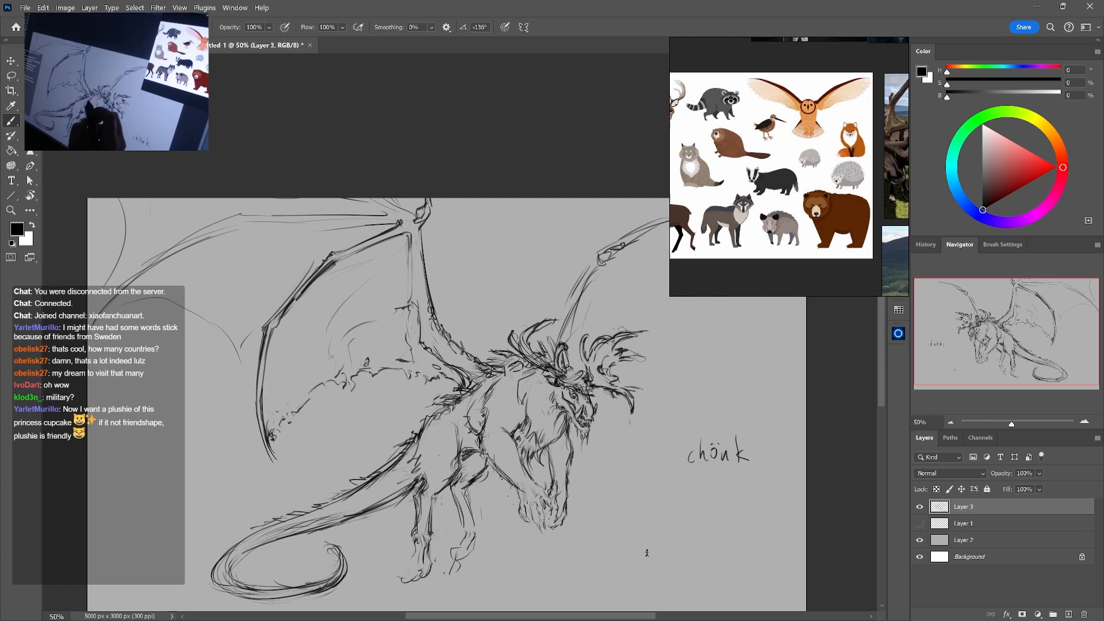
Strengthen the near wing's inner finger bone, and touch up the torn membrane beside it
{"action": "left_click_drag", "start_coordinate": [646, 552], "coordinate": [623, 567]}
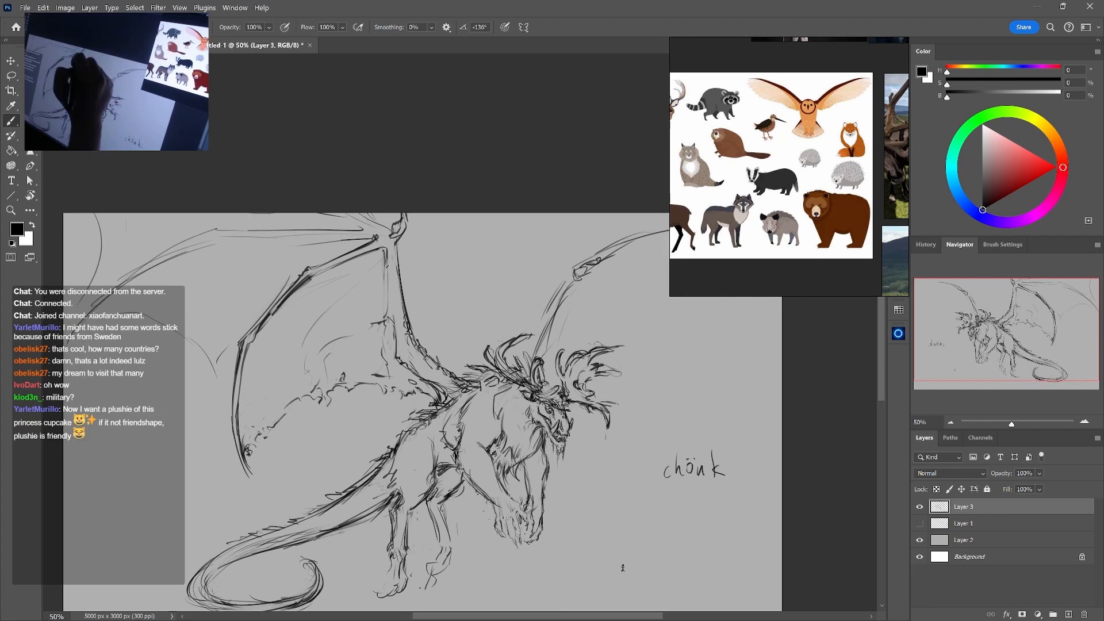
{"action": "left_click_drag", "start_coordinate": [387, 266], "coordinate": [387, 315]}
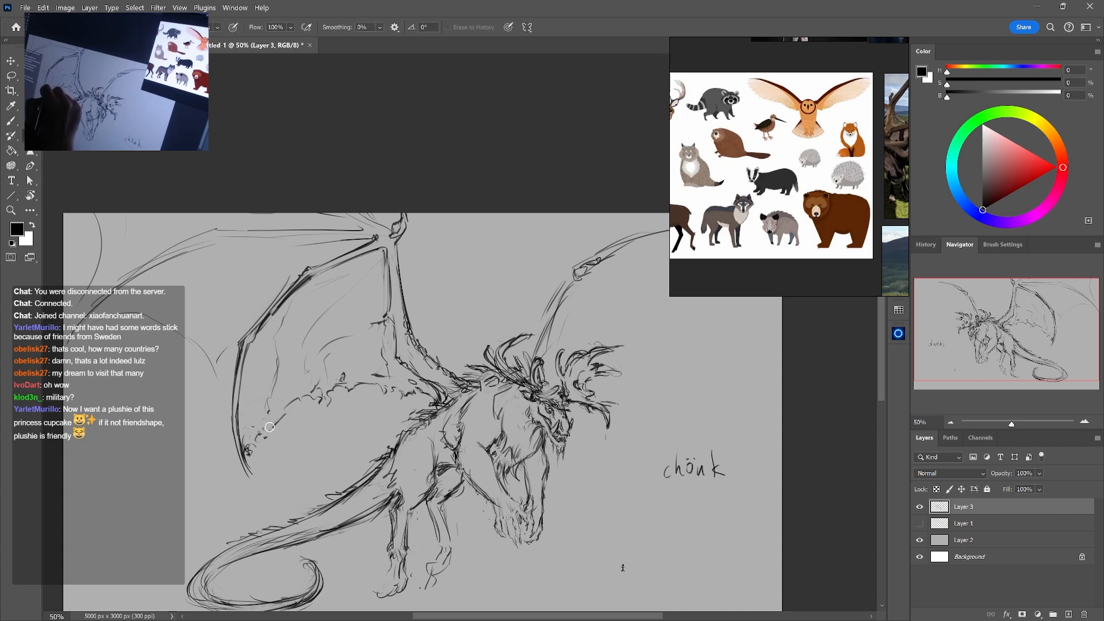
{"action": "left_click_drag", "start_coordinate": [353, 352], "coordinate": [349, 366]}
{"action": "mouse_move", "coordinate": [604, 446]}
{"action": "left_mouse_down"}
{"action": "mouse_move", "coordinate": [618, 414]}
{"action": "mouse_move", "coordinate": [611, 399]}
{"action": "mouse_move", "coordinate": [607, 417]}
{"action": "left_mouse_up"}
{"action": "key", "text": "e"}
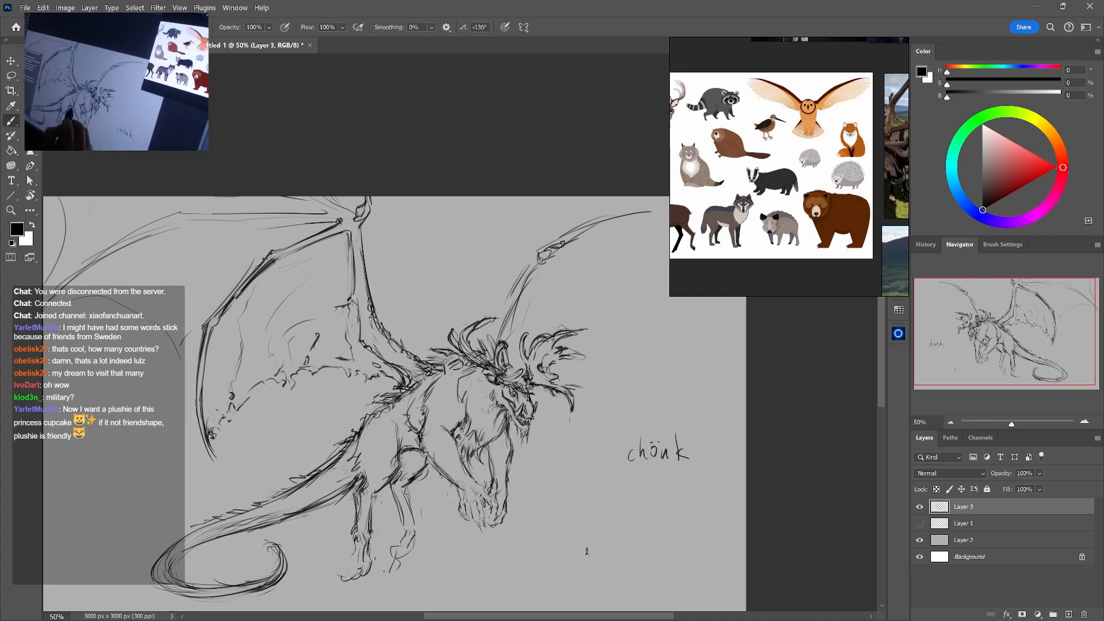
Thicken the far wing's outer bone with parallel strokes running outward from its joint, and define the joint
{"action": "left_click_drag", "start_coordinate": [567, 333], "coordinate": [553, 368]}
{"action": "key", "text": "b"}
{"action": "mouse_move", "coordinate": [541, 291]}
{"action": "left_mouse_down"}
{"action": "mouse_move", "coordinate": [546, 280]}
{"action": "mouse_move", "coordinate": [533, 277]}
{"action": "mouse_move", "coordinate": [572, 253]}
{"action": "mouse_move", "coordinate": [652, 233]}
{"action": "left_mouse_up"}
{"action": "left_click_drag", "start_coordinate": [552, 281], "coordinate": [663, 230]}
{"action": "key", "text": "e"}
{"action": "key", "text": "b"}
{"action": "key", "text": "e"}
{"action": "key", "text": "b"}
{"action": "left_click_drag", "start_coordinate": [603, 298], "coordinate": [548, 323]}
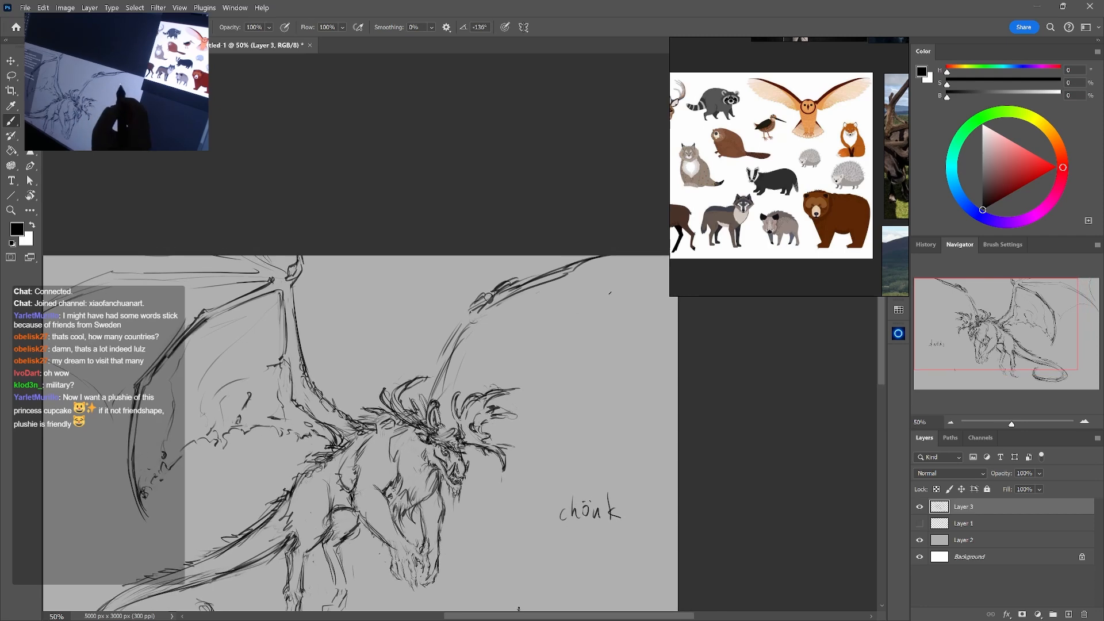
Redraw the far wing's arm as a darker, thicker bone from the joint down to behind the antlers
{"action": "left_click_drag", "start_coordinate": [472, 317], "coordinate": [429, 380]}
{"action": "left_click_drag", "start_coordinate": [474, 311], "coordinate": [426, 407]}
{"action": "left_click_drag", "start_coordinate": [432, 392], "coordinate": [429, 410]}
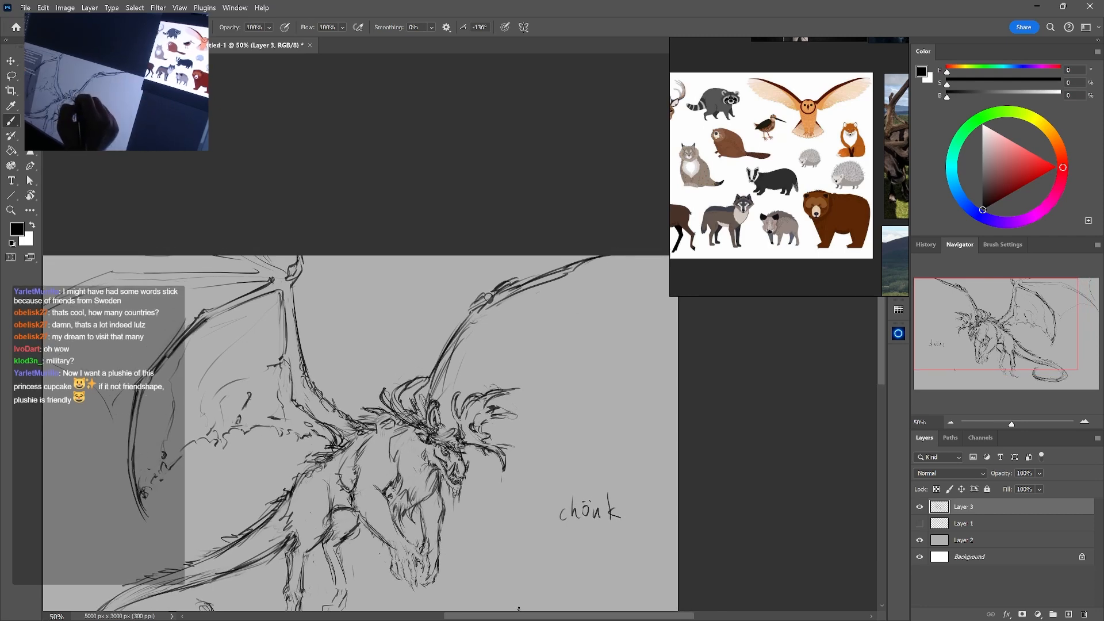
{"action": "left_click_drag", "start_coordinate": [469, 329], "coordinate": [437, 388]}
{"action": "mouse_move", "coordinate": [482, 311]}
{"action": "left_mouse_down"}
{"action": "mouse_move", "coordinate": [435, 385]}
{"action": "mouse_move", "coordinate": [429, 375]}
{"action": "left_mouse_up"}
{"action": "key", "text": "e"}
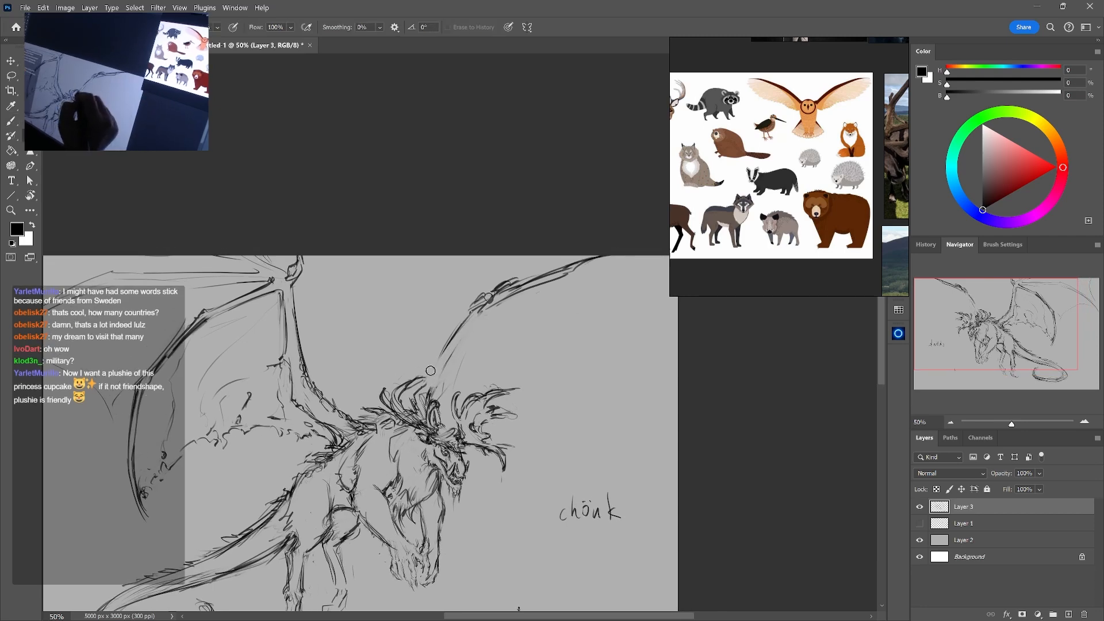
{"action": "key", "text": "b"}
{"action": "left_click_drag", "start_coordinate": [457, 332], "coordinate": [427, 384]}
{"action": "mouse_move", "coordinate": [484, 313]}
{"action": "left_mouse_down"}
{"action": "mouse_move", "coordinate": [438, 386]}
{"action": "mouse_move", "coordinate": [464, 333]}
{"action": "left_mouse_up"}
Rough in a second finger bone branching inward from the far wing's joint
{"action": "mouse_move", "coordinate": [499, 307]}
{"action": "left_mouse_down"}
{"action": "mouse_move", "coordinate": [408, 347]}
{"action": "mouse_move", "coordinate": [357, 416]}
{"action": "mouse_move", "coordinate": [428, 338]}
{"action": "mouse_move", "coordinate": [360, 412]}
{"action": "left_mouse_up"}
{"action": "key", "text": "e"}
{"action": "key", "text": "b"}
{"action": "key", "text": "e"}
{"action": "key", "text": "b"}
{"action": "mouse_move", "coordinate": [474, 311]}
{"action": "left_mouse_down"}
{"action": "mouse_move", "coordinate": [410, 303]}
{"action": "mouse_move", "coordinate": [440, 301]}
{"action": "left_mouse_up"}
{"action": "left_click_drag", "start_coordinate": [485, 298], "coordinate": [426, 314]}
{"action": "left_click_drag", "start_coordinate": [476, 301], "coordinate": [433, 312]}
Sketch long arcs from the far wing's joint to its outer end, and bend the inner finger bone downward
{"action": "mouse_move", "coordinate": [522, 279]}
{"action": "left_mouse_down"}
{"action": "mouse_move", "coordinate": [571, 255]}
{"action": "mouse_move", "coordinate": [552, 255]}
{"action": "mouse_move", "coordinate": [649, 274]}
{"action": "mouse_move", "coordinate": [669, 285]}
{"action": "left_mouse_up"}
{"action": "left_click_drag", "start_coordinate": [608, 261], "coordinate": [668, 281]}
{"action": "left_click_drag", "start_coordinate": [429, 327], "coordinate": [385, 364]}
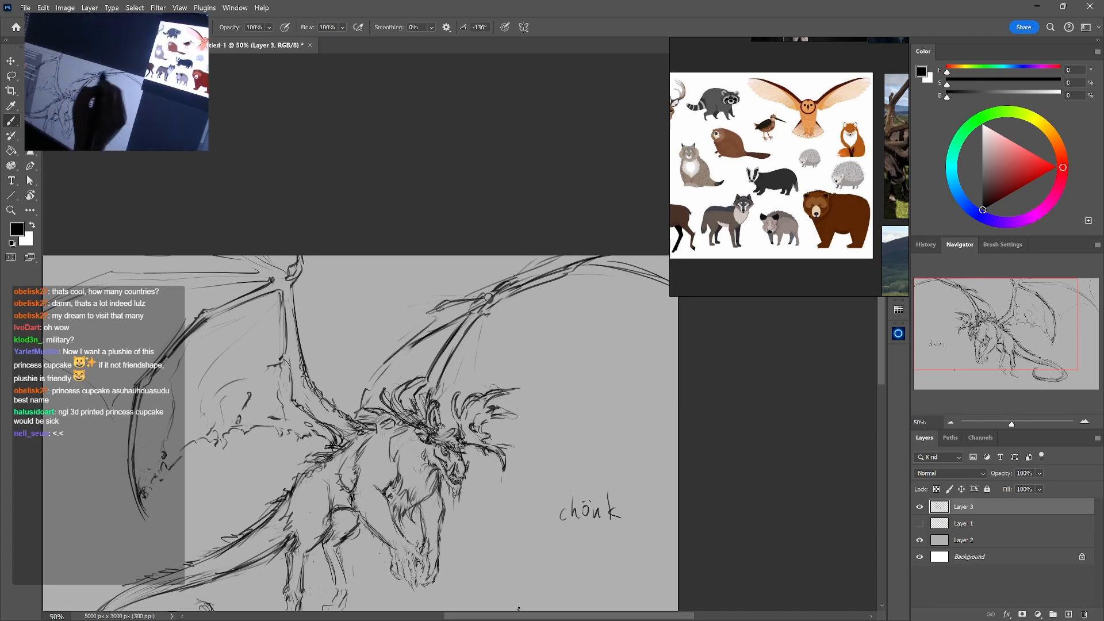
{"action": "left_click_drag", "start_coordinate": [589, 265], "coordinate": [669, 271]}
Erase and redraw the lower segment of the far wing's inner finger bone with cleaner, darker lines
{"action": "key", "text": "e"}
{"action": "left_click_drag", "start_coordinate": [429, 335], "coordinate": [374, 378]}
{"action": "key", "text": "b"}
{"action": "mouse_move", "coordinate": [459, 318]}
{"action": "left_mouse_down"}
{"action": "mouse_move", "coordinate": [403, 350]}
{"action": "mouse_move", "coordinate": [391, 384]}
{"action": "left_mouse_up"}
{"action": "key", "text": "e"}
{"action": "key", "text": "b"}
{"action": "mouse_move", "coordinate": [412, 338]}
{"action": "left_mouse_down"}
{"action": "mouse_move", "coordinate": [391, 384]}
{"action": "mouse_move", "coordinate": [487, 344]}
{"action": "mouse_move", "coordinate": [476, 366]}
{"action": "left_mouse_up"}
{"action": "key", "text": "e"}
{"action": "key", "text": "b"}
{"action": "key", "text": "e"}
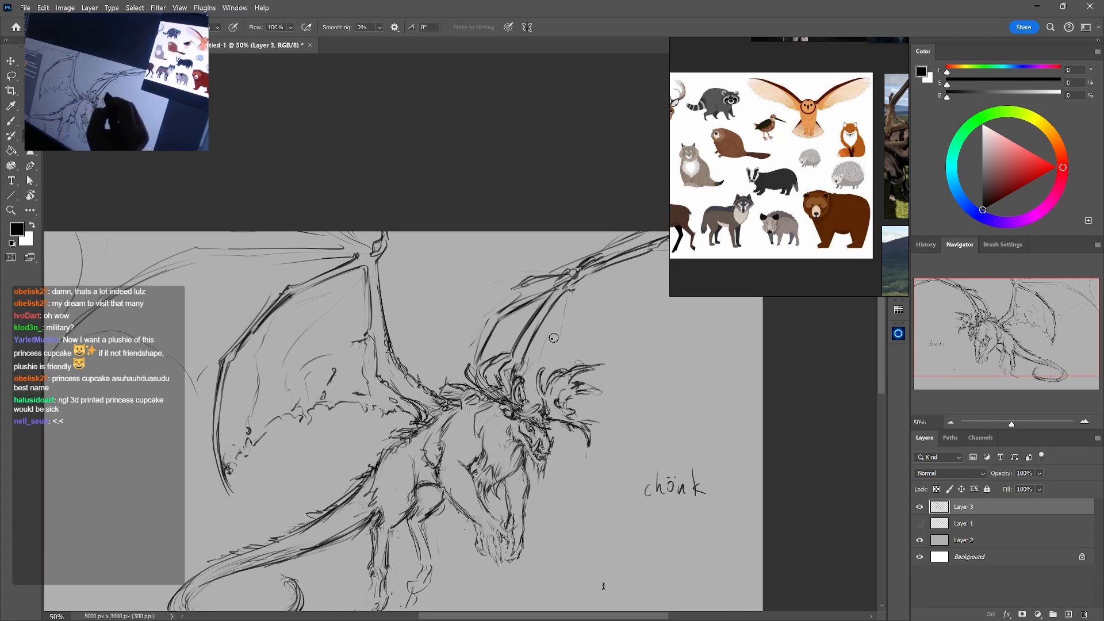
Add a ragged, torn membrane edge between the far wing's arm and inner finger bone, just above the mane
{"action": "key", "text": "b"}
{"action": "mouse_move", "coordinate": [494, 328]}
{"action": "left_mouse_down"}
{"action": "mouse_move", "coordinate": [472, 362]}
{"action": "mouse_move", "coordinate": [506, 359]}
{"action": "left_mouse_up"}
{"action": "key", "text": "e"}
{"action": "key", "text": "b"}
{"action": "key", "text": "e"}
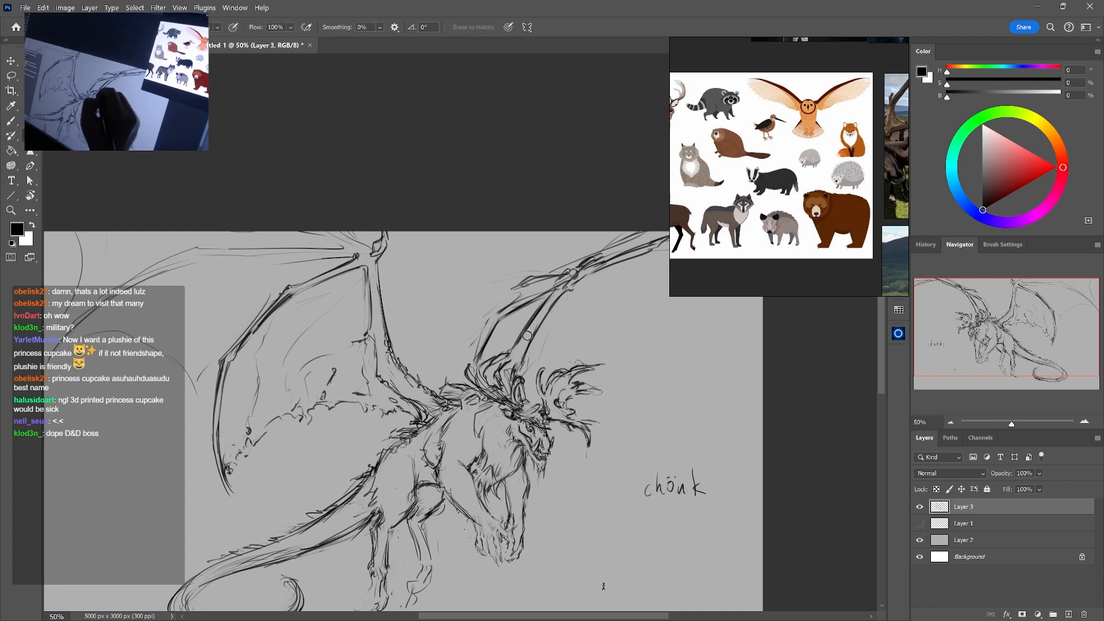
{"action": "mouse_move", "coordinate": [534, 320]}
{"action": "left_mouse_down"}
{"action": "mouse_move", "coordinate": [515, 347]}
{"action": "mouse_move", "coordinate": [524, 364]}
{"action": "left_mouse_up"}
{"action": "key", "text": "b"}
{"action": "key", "text": "e"}
{"action": "key", "text": "b"}
{"action": "key", "text": "e"}
{"action": "key", "text": "b"}
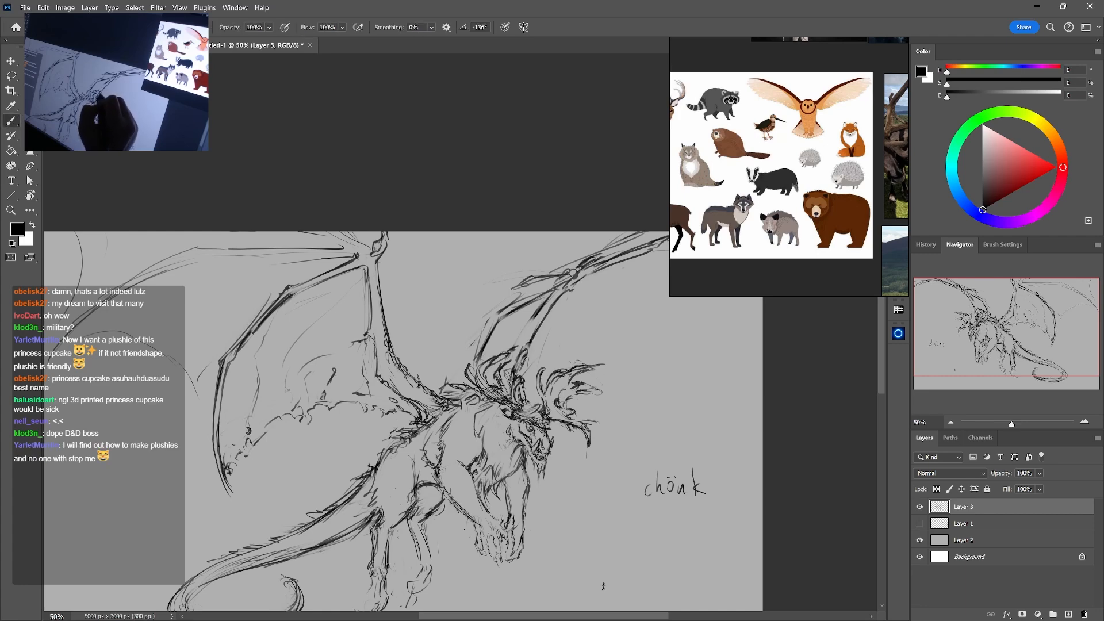
Lighten the lower lines of the far wing's arm and inner finger bone
{"action": "key", "text": "e"}
{"action": "left_click_drag", "start_coordinate": [545, 318], "coordinate": [528, 350]}
{"action": "key", "text": "b"}
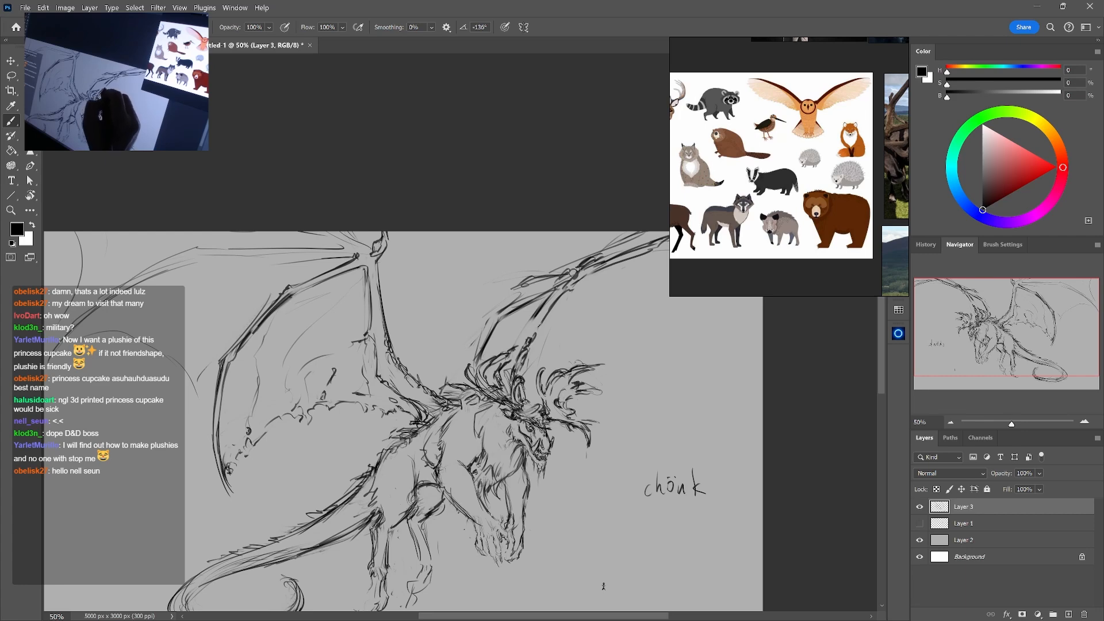
{"action": "key", "text": "e"}
{"action": "mouse_move", "coordinate": [549, 309]}
{"action": "left_mouse_down"}
{"action": "mouse_move", "coordinate": [539, 339]}
{"action": "mouse_move", "coordinate": [479, 347]}
{"action": "left_mouse_up"}
{"action": "key", "text": "b"}
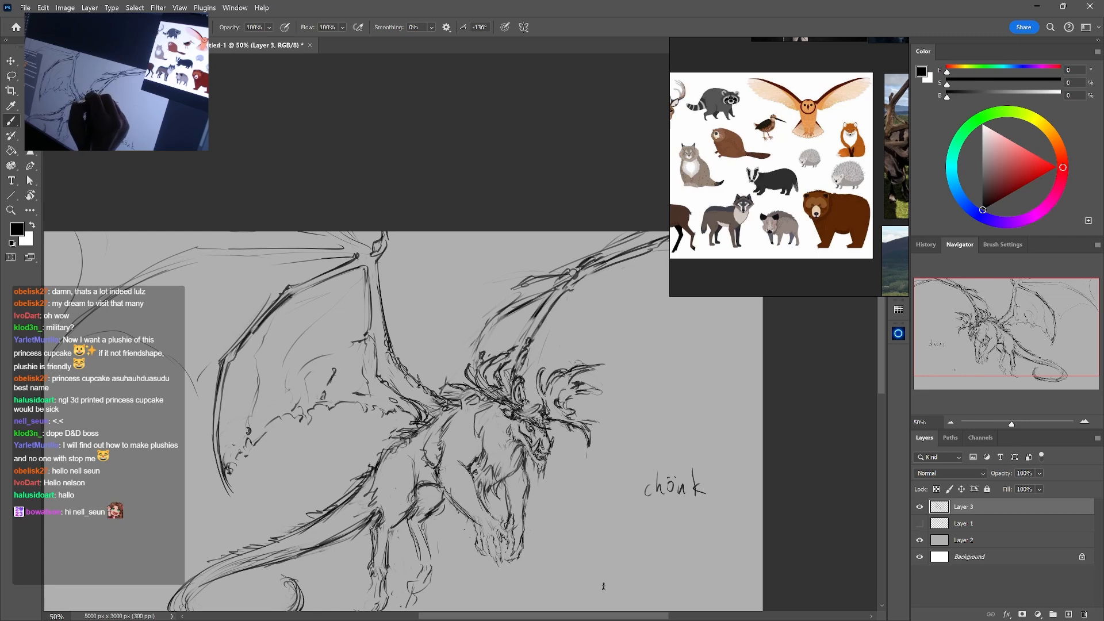
Redraw the upper segment of the far wing's inner finger bone where it meets the joint
{"action": "key", "text": "e"}
{"action": "mouse_move", "coordinate": [533, 281]}
{"action": "left_mouse_down"}
{"action": "mouse_move", "coordinate": [518, 300]}
{"action": "mouse_move", "coordinate": [528, 284]}
{"action": "left_mouse_up"}
{"action": "key", "text": "b"}
{"action": "left_click_drag", "start_coordinate": [529, 284], "coordinate": [569, 269]}
{"action": "left_click_drag", "start_coordinate": [536, 283], "coordinate": [581, 273]}
{"action": "key", "text": "e"}
{"action": "key", "text": "b"}
{"action": "mouse_move", "coordinate": [585, 273]}
{"action": "left_mouse_down"}
{"action": "mouse_move", "coordinate": [573, 286]}
{"action": "mouse_move", "coordinate": [596, 259]}
{"action": "mouse_move", "coordinate": [578, 278]}
{"action": "mouse_move", "coordinate": [591, 263]}
{"action": "mouse_move", "coordinate": [517, 291]}
{"action": "mouse_move", "coordinate": [559, 274]}
{"action": "mouse_move", "coordinate": [486, 328]}
{"action": "mouse_move", "coordinate": [498, 313]}
{"action": "left_mouse_up"}
Refine the far wing's inner finger bone and tattered membrane end by alternately erasing and redrawing small strokes
{"action": "key", "text": "e"}
{"action": "key", "text": "b"}
{"action": "key", "text": "e"}
{"action": "key", "text": "b"}
{"action": "key", "text": "e"}
{"action": "key", "text": "b"}
{"action": "key", "text": "e"}
{"action": "key", "text": "b"}
{"action": "key", "text": "e"}
{"action": "key", "text": "b"}
{"action": "key", "text": "e"}
{"action": "key", "text": "b"}
{"action": "key", "text": "e"}
{"action": "key", "text": "b"}
{"action": "mouse_move", "coordinate": [476, 322]}
{"action": "left_mouse_down"}
{"action": "mouse_move", "coordinate": [510, 309]}
{"action": "mouse_move", "coordinate": [487, 352]}
{"action": "mouse_move", "coordinate": [492, 328]}
{"action": "left_mouse_up"}
{"action": "key", "text": "e"}
{"action": "key", "text": "b"}
Draw a ragged lower edge on the near wing's outermost membrane, and thicken the long finger bone above it
{"action": "left_click_drag", "start_coordinate": [691, 350], "coordinate": [590, 379]}
{"action": "key", "text": "ctrl+minus"}
{"action": "left_click_drag", "start_coordinate": [591, 420], "coordinate": [629, 398]}
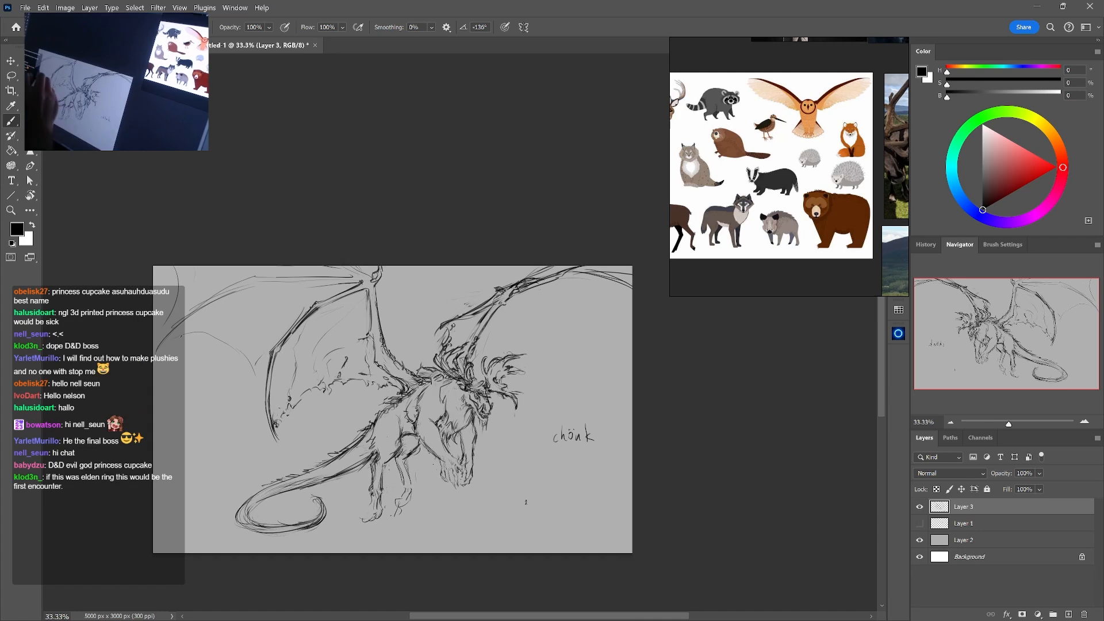
{"action": "left_click_drag", "start_coordinate": [289, 331], "coordinate": [361, 331]}
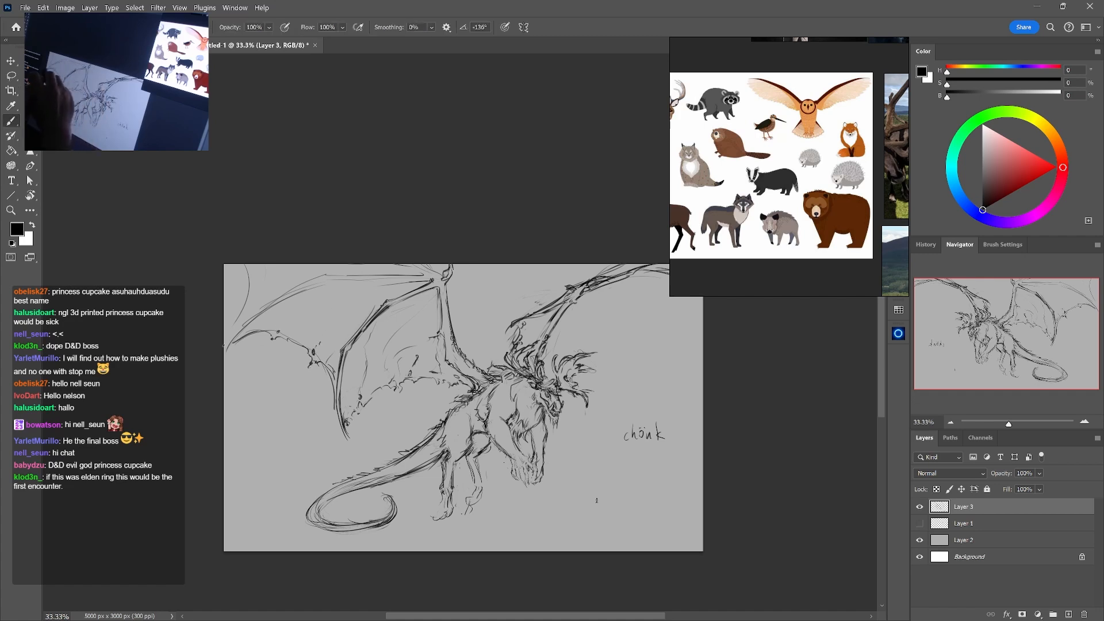
{"action": "mouse_move", "coordinate": [251, 314]}
{"action": "left_mouse_down"}
{"action": "mouse_move", "coordinate": [312, 278]}
{"action": "mouse_move", "coordinate": [429, 273]}
{"action": "left_mouse_up"}
{"action": "left_click_drag", "start_coordinate": [350, 285], "coordinate": [414, 280]}
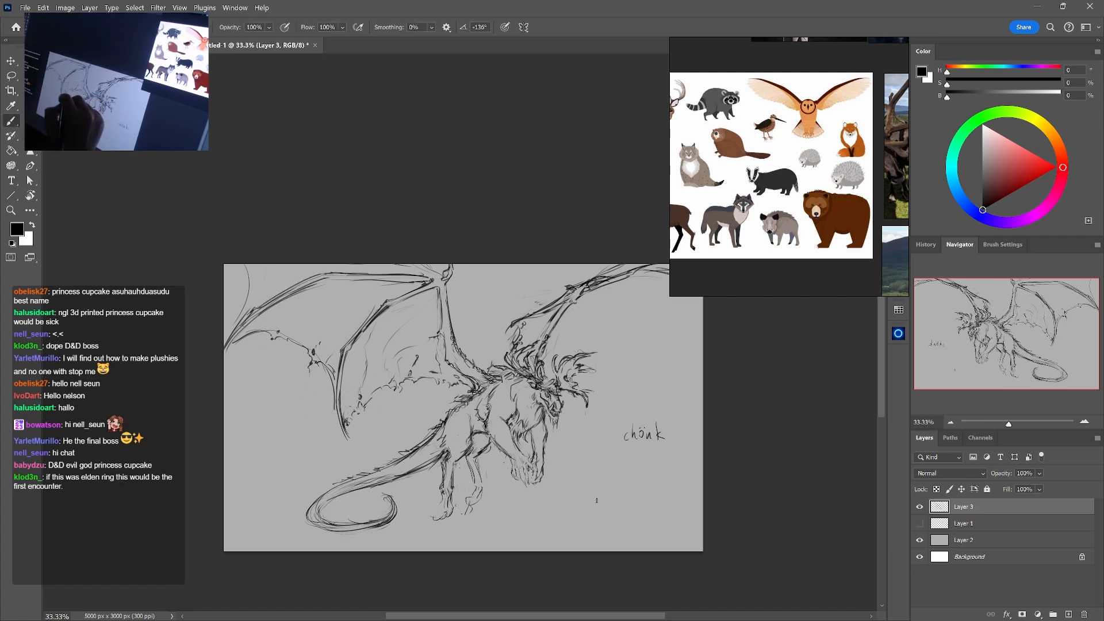
Clean up stray lines beside the near wing's curved middle finger bone and at its wrist
{"action": "key", "text": "e"}
{"action": "left_click_drag", "start_coordinate": [368, 355], "coordinate": [360, 383]}
{"action": "key", "text": "b"}
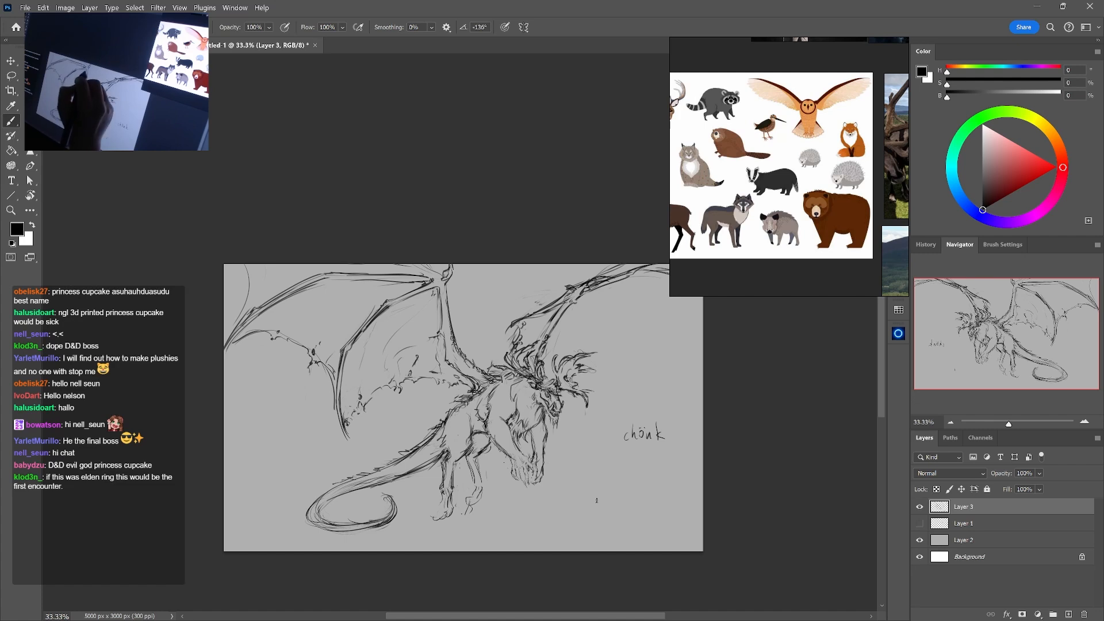
{"action": "key", "text": "e"}
{"action": "left_click_drag", "start_coordinate": [432, 278], "coordinate": [392, 272]}
Replace the smooth arc at the near wing's far outer end with a torn, ragged membrane edge
{"action": "key", "text": "b"}
{"action": "mouse_move", "coordinate": [246, 272]}
{"action": "left_mouse_down"}
{"action": "mouse_move", "coordinate": [259, 305]}
{"action": "mouse_move", "coordinate": [249, 288]}
{"action": "mouse_move", "coordinate": [231, 330]}
{"action": "left_mouse_up"}
{"action": "key", "text": "ctrl+z"}
{"action": "key", "text": "e"}
{"action": "key", "text": "b"}
{"action": "key", "text": "e"}
{"action": "key", "text": "b"}
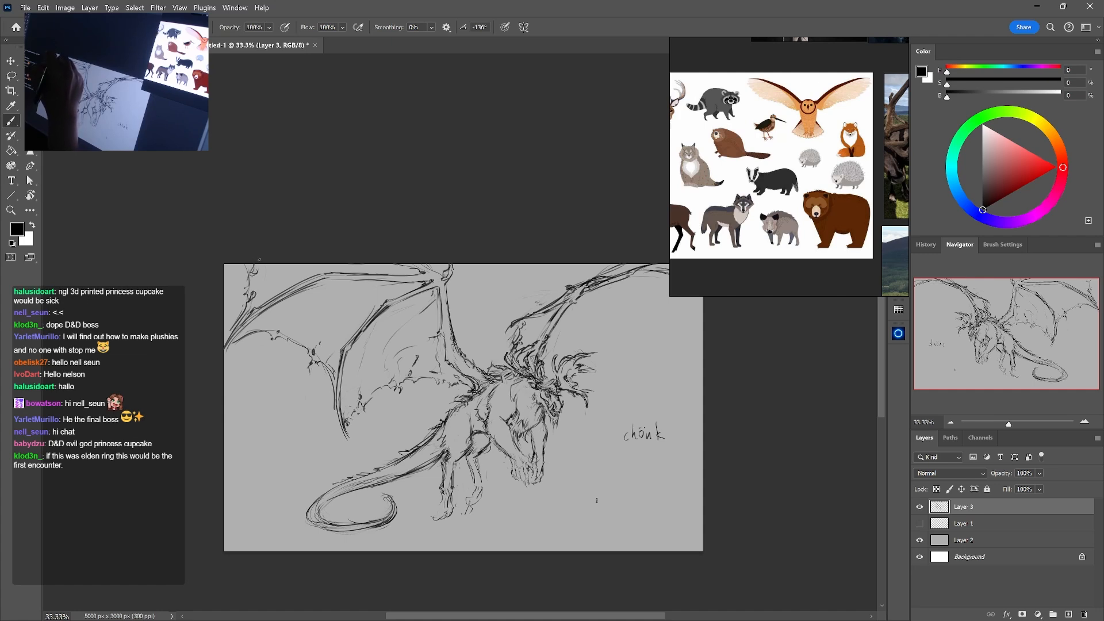
Refine the contour and knuckle of the near wing's long outer finger bone
{"action": "key", "text": "e"}
{"action": "key", "text": "b"}
{"action": "mouse_move", "coordinate": [333, 271]}
{"action": "left_mouse_down"}
{"action": "mouse_move", "coordinate": [262, 304]}
{"action": "mouse_move", "coordinate": [281, 300]}
{"action": "left_mouse_up"}
{"action": "key", "text": "e"}
{"action": "key", "text": "b"}
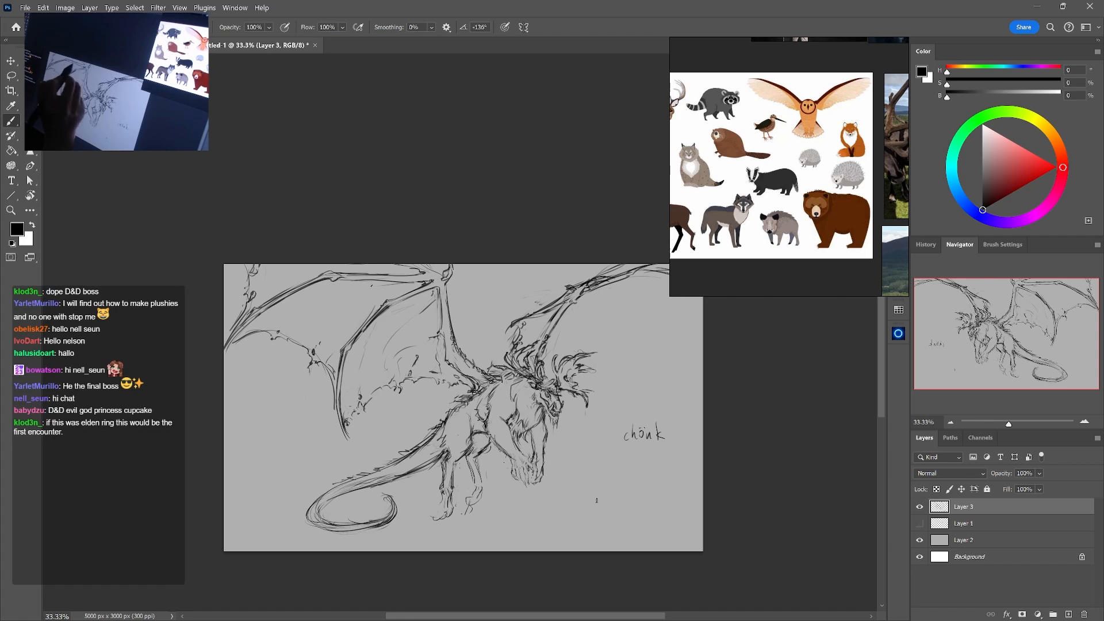
Darken the near wing's wrist, and reinforce the arm bone from there down toward the shoulder
{"action": "mouse_move", "coordinate": [338, 272]}
{"action": "left_mouse_down"}
{"action": "mouse_move", "coordinate": [430, 275]}
{"action": "mouse_move", "coordinate": [443, 332]}
{"action": "left_mouse_up"}
{"action": "key", "text": "e"}
{"action": "key", "text": "b"}
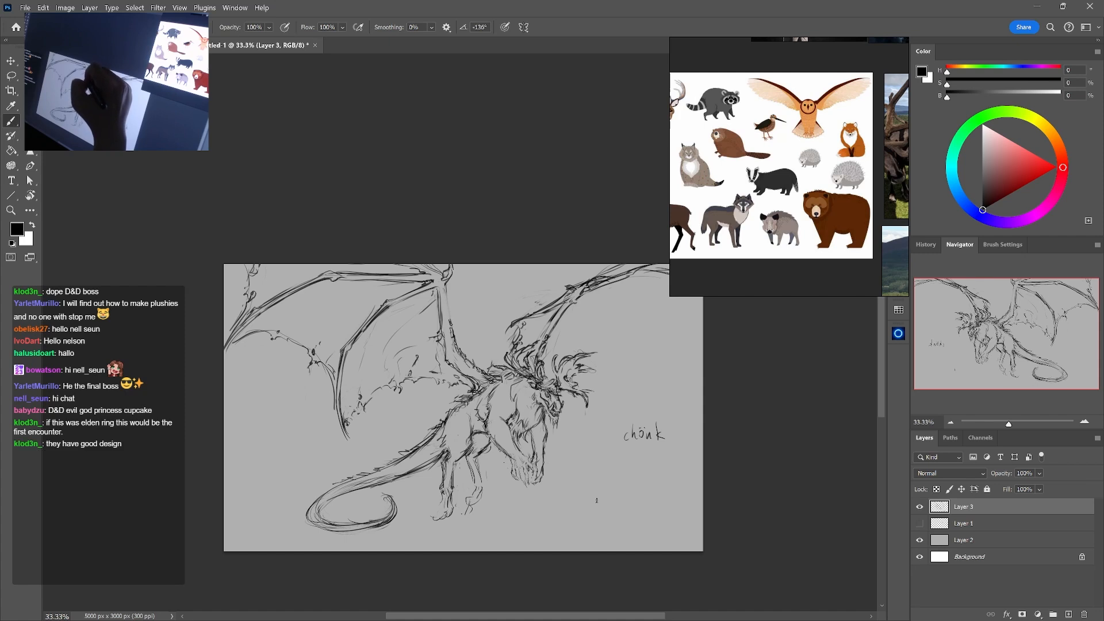
{"action": "mouse_move", "coordinate": [441, 304]}
{"action": "left_mouse_down"}
{"action": "mouse_move", "coordinate": [446, 366]}
{"action": "mouse_move", "coordinate": [459, 372]}
{"action": "left_mouse_up"}
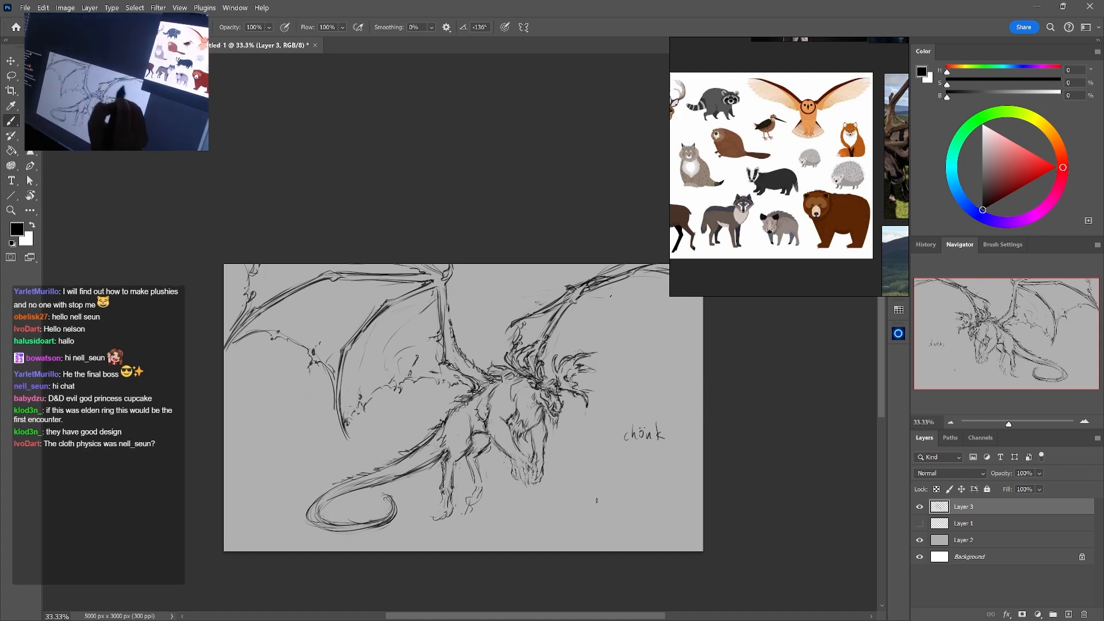
Clean up and redraw the fur lines behind the beast's near shoulder and along its flank
{"action": "left_click_drag", "start_coordinate": [648, 287], "coordinate": [579, 309]}
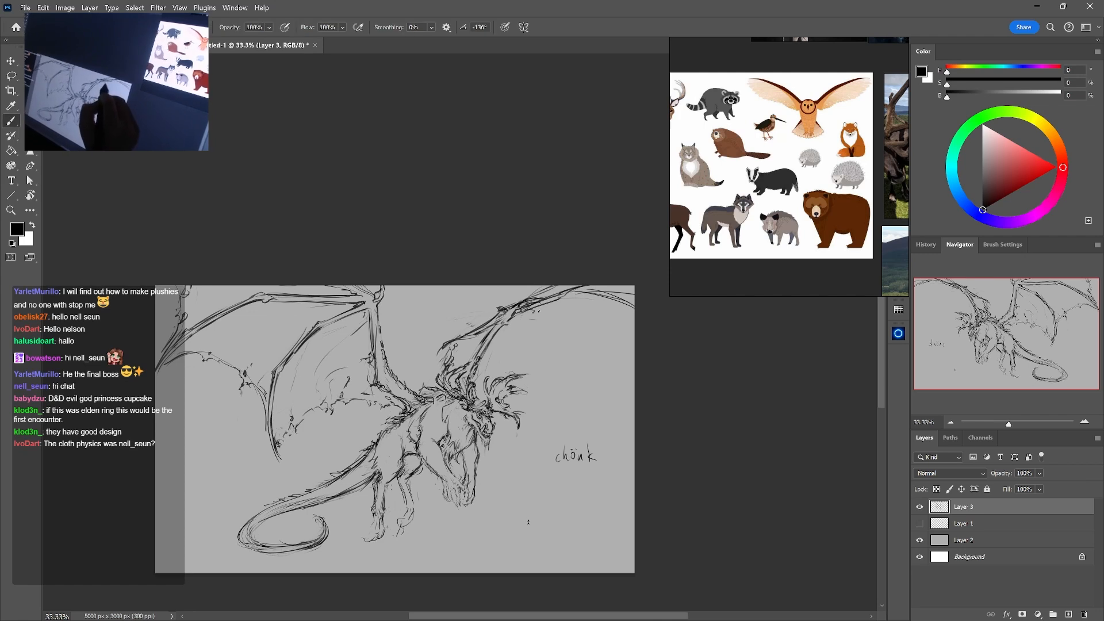
{"action": "key", "text": "e"}
{"action": "left_click_drag", "start_coordinate": [538, 291], "coordinate": [554, 211]}
{"action": "key", "text": "b"}
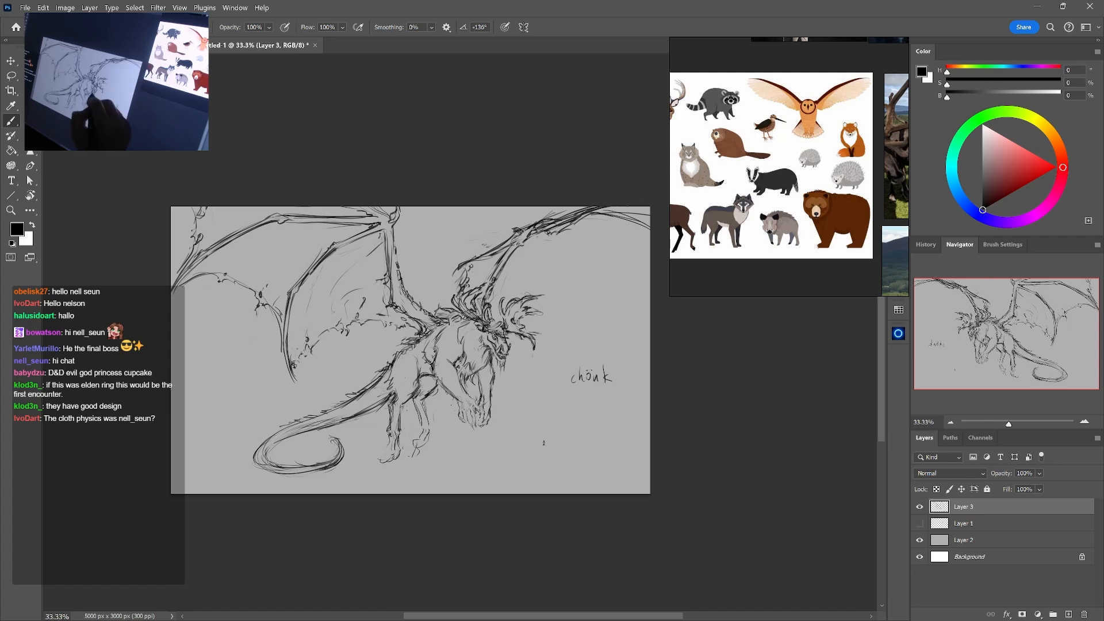
{"action": "key", "text": "e"}
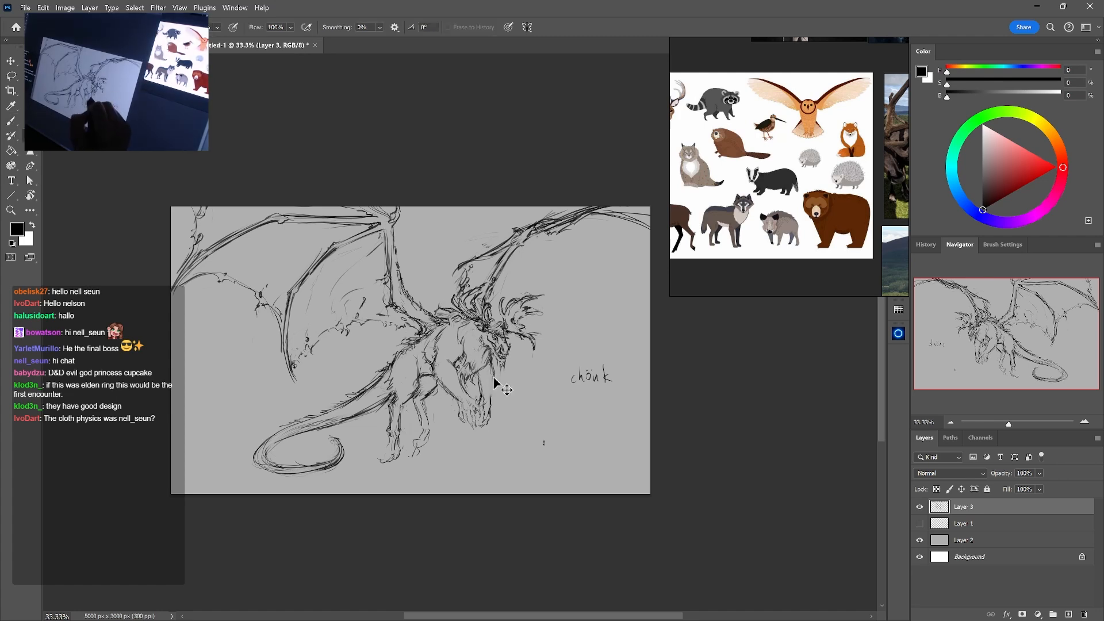
{"action": "key", "text": "b"}
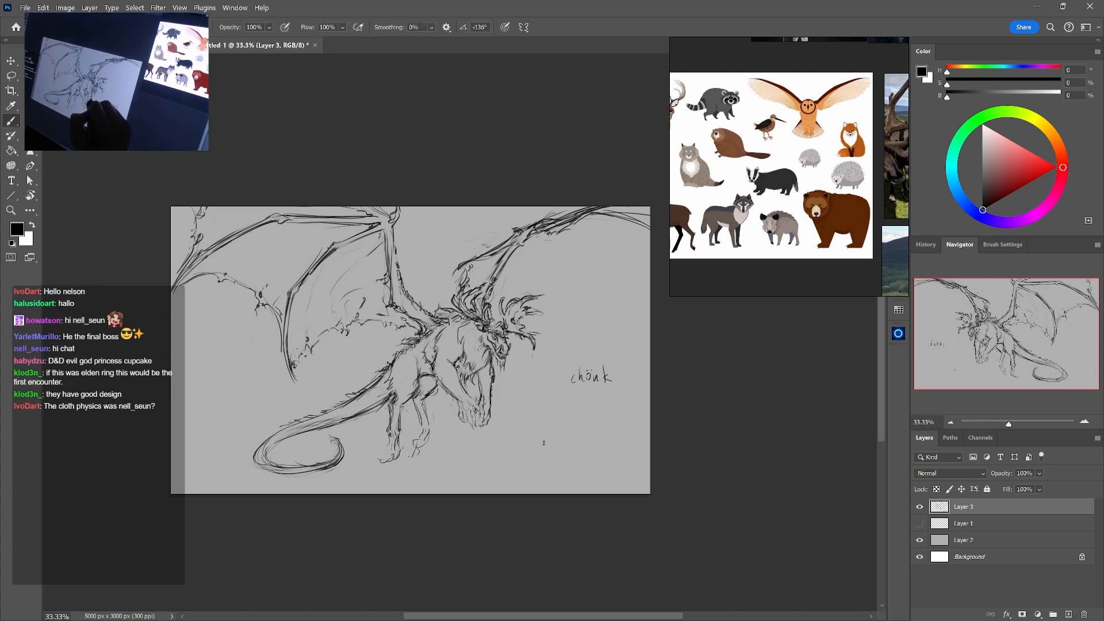
{"action": "key", "text": "e"}
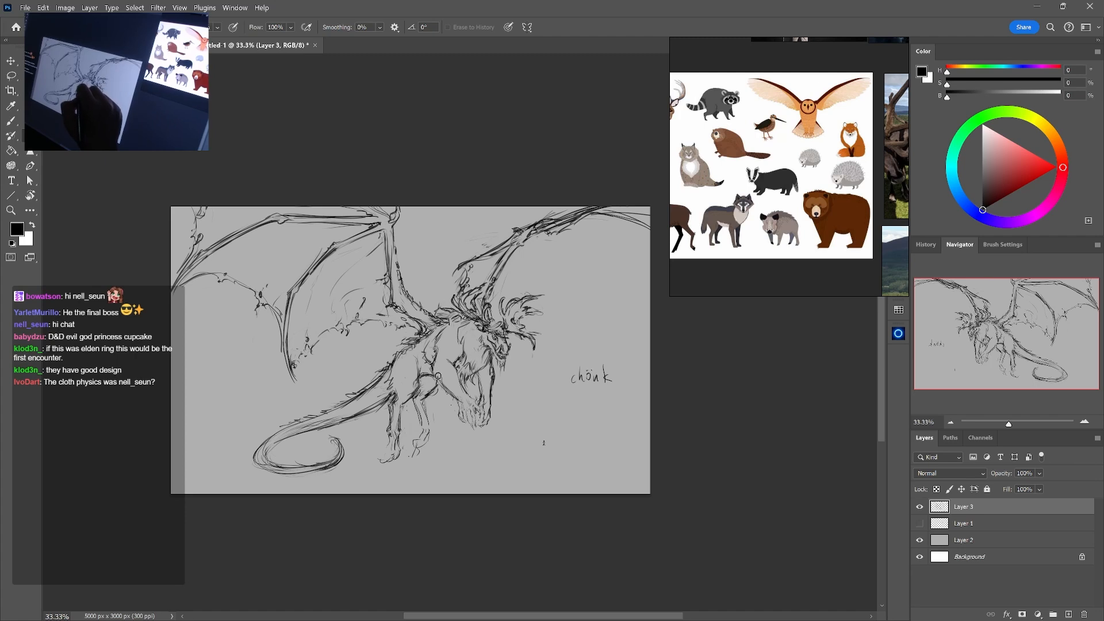
{"action": "key", "text": "b"}
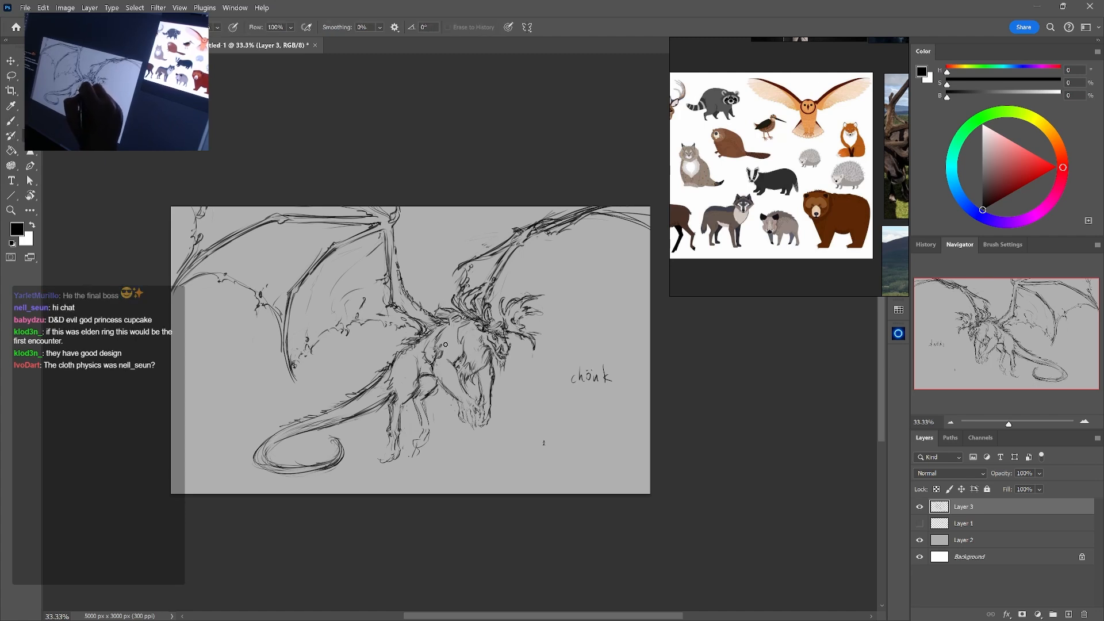
{"action": "key", "text": "b"}
{"action": "key", "text": "e"}
{"action": "key", "text": "b"}
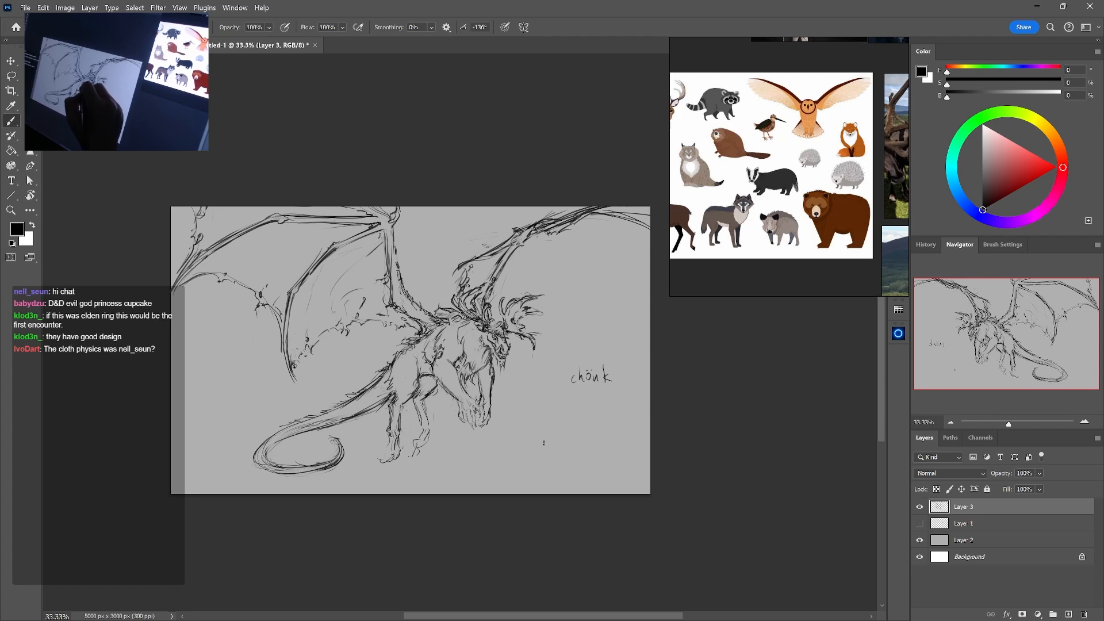
Clean up and redraw the small fur lines along the beast's upper back, between the near shoulder and the neck mane
{"action": "key", "text": "e"}
{"action": "left_click_drag", "start_coordinate": [444, 334], "coordinate": [444, 335]}
{"action": "key", "text": "b"}
{"action": "key", "text": "e"}
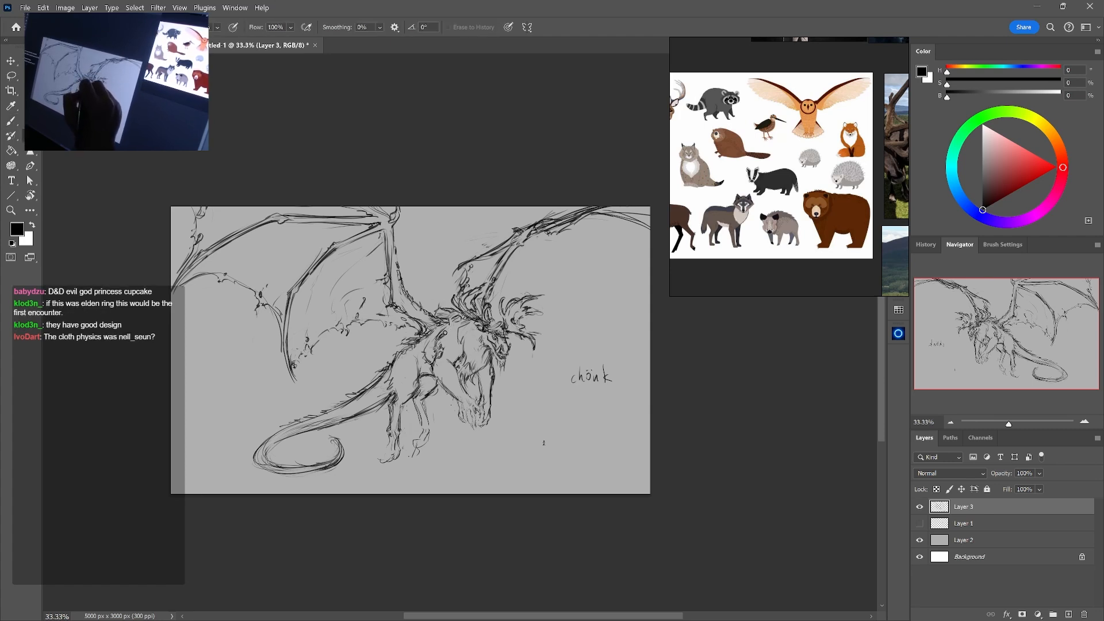
{"action": "key", "text": "b"}
{"action": "key", "text": "e"}
{"action": "key", "text": "b"}
{"action": "key", "text": "e"}
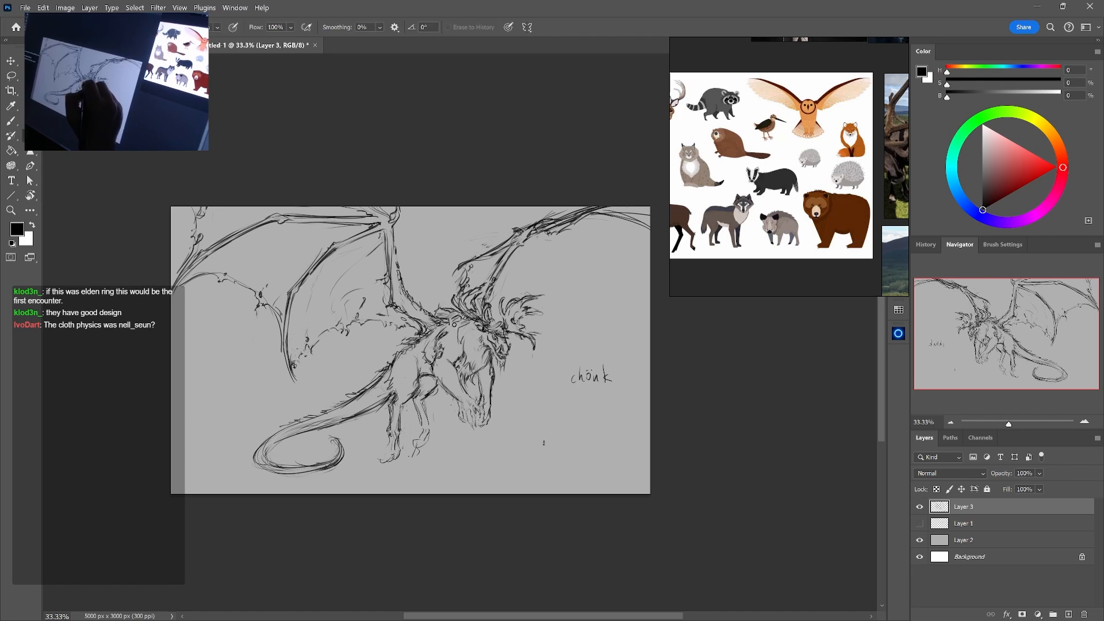
{"action": "key", "text": "b"}
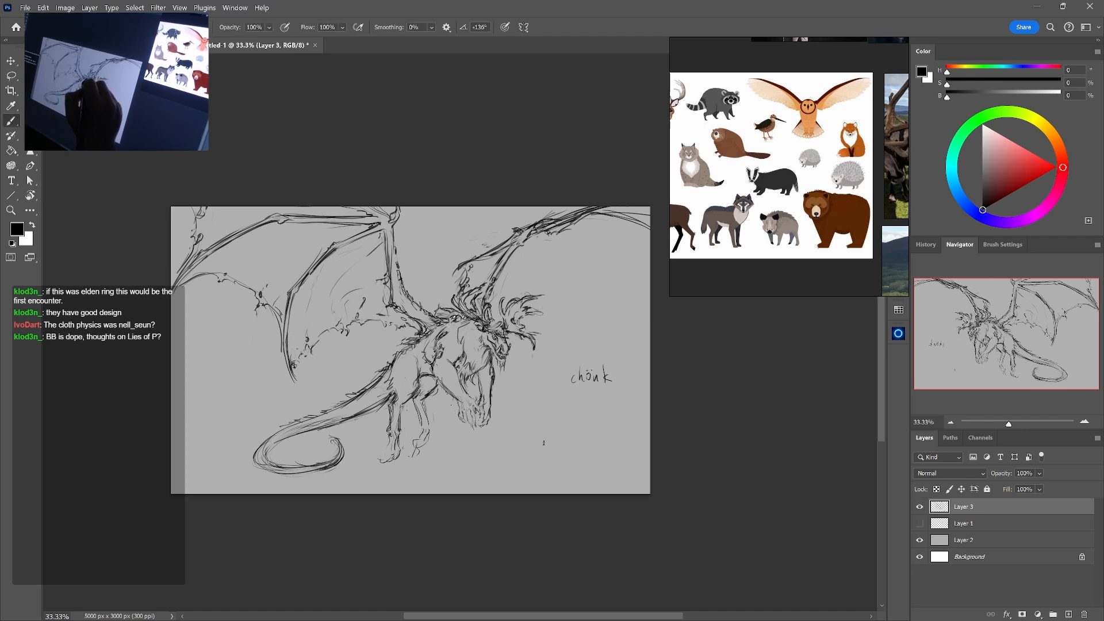
{"action": "key", "text": "e"}
{"action": "key", "text": "b"}
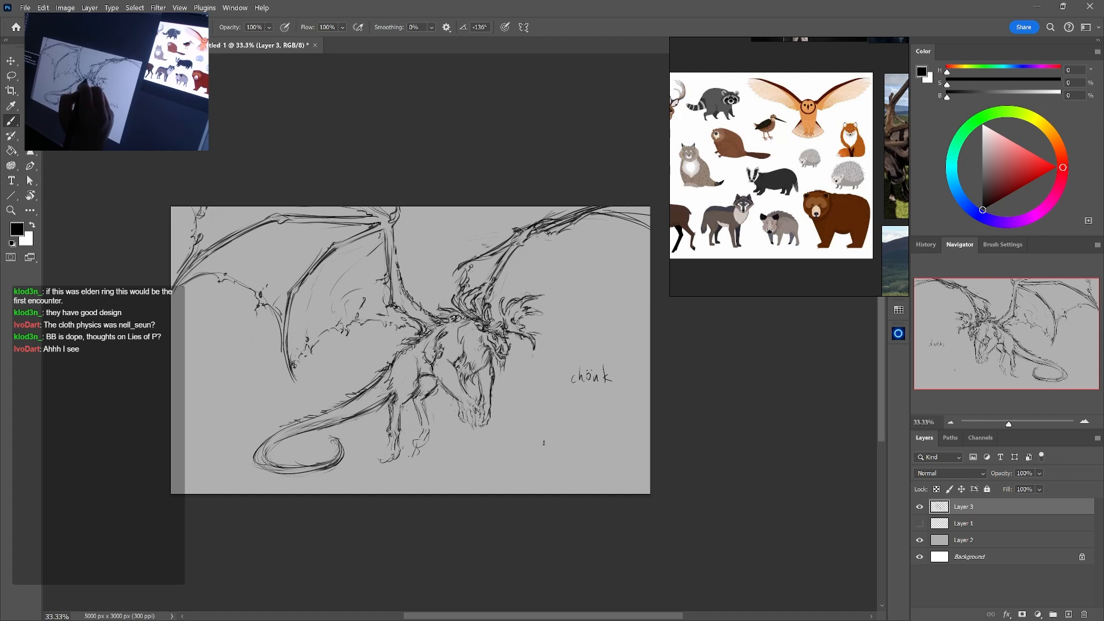
Clean up the inside of the tail's coil and redraw its curled tip with a darker, hooked end
{"action": "key", "text": "e"}
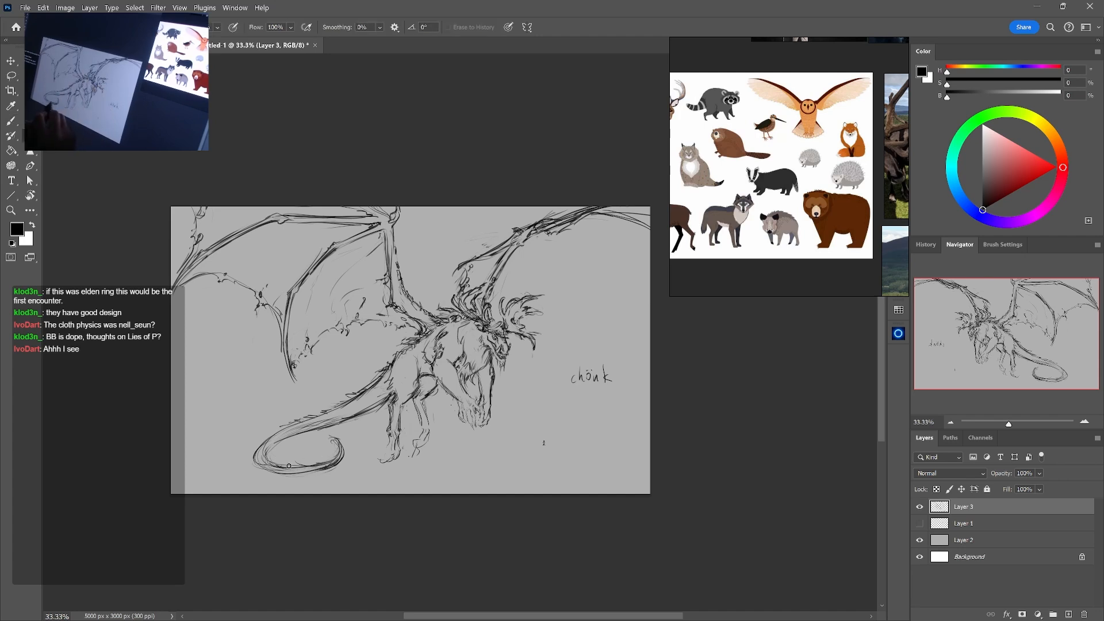
{"action": "key", "text": "b"}
{"action": "mouse_move", "coordinate": [289, 466]}
{"action": "left_mouse_down"}
{"action": "mouse_move", "coordinate": [341, 459]}
{"action": "mouse_move", "coordinate": [300, 470]}
{"action": "mouse_move", "coordinate": [344, 456]}
{"action": "mouse_move", "coordinate": [338, 440]}
{"action": "mouse_move", "coordinate": [342, 457]}
{"action": "mouse_move", "coordinate": [328, 465]}
{"action": "left_mouse_up"}
{"action": "key", "text": "e"}
{"action": "key", "text": "b"}
{"action": "key", "text": "e"}
{"action": "key", "text": "b"}
{"action": "key", "text": "e"}
{"action": "key", "text": "b"}
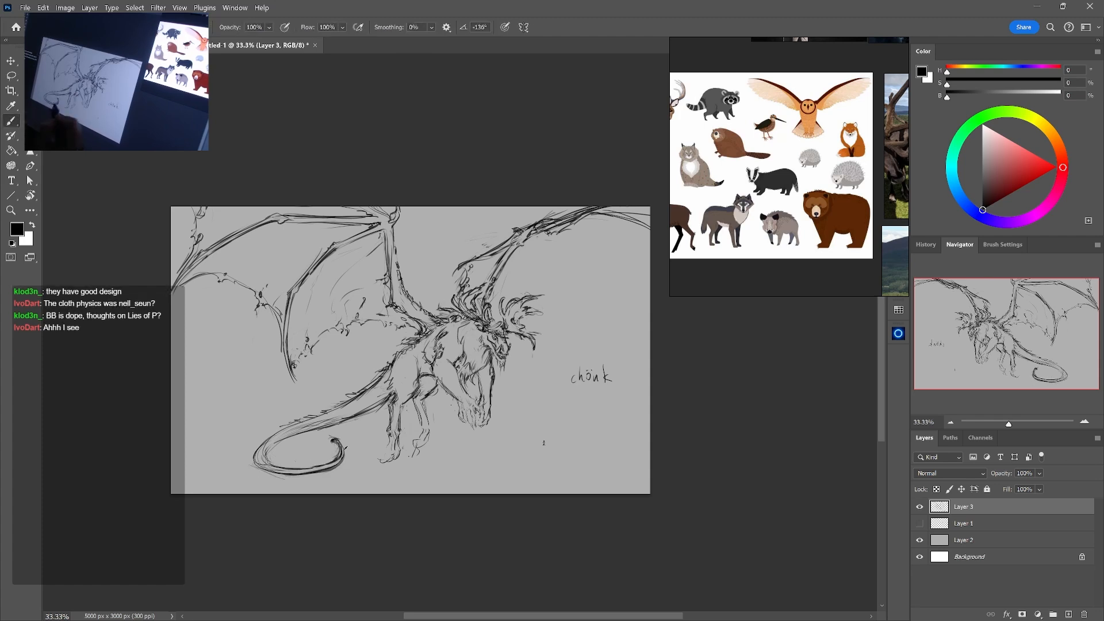
Draw rounded paws with toes at the ends of both hind legs
{"action": "left_click_drag", "start_coordinate": [390, 440], "coordinate": [385, 459]}
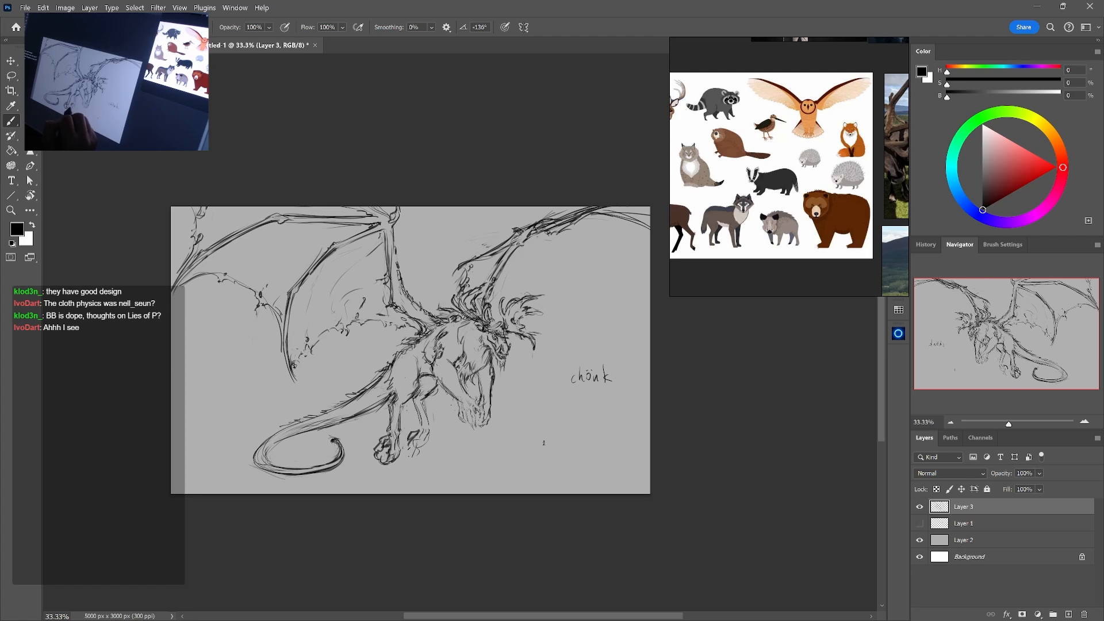
{"action": "left_click_drag", "start_coordinate": [431, 435], "coordinate": [418, 451]}
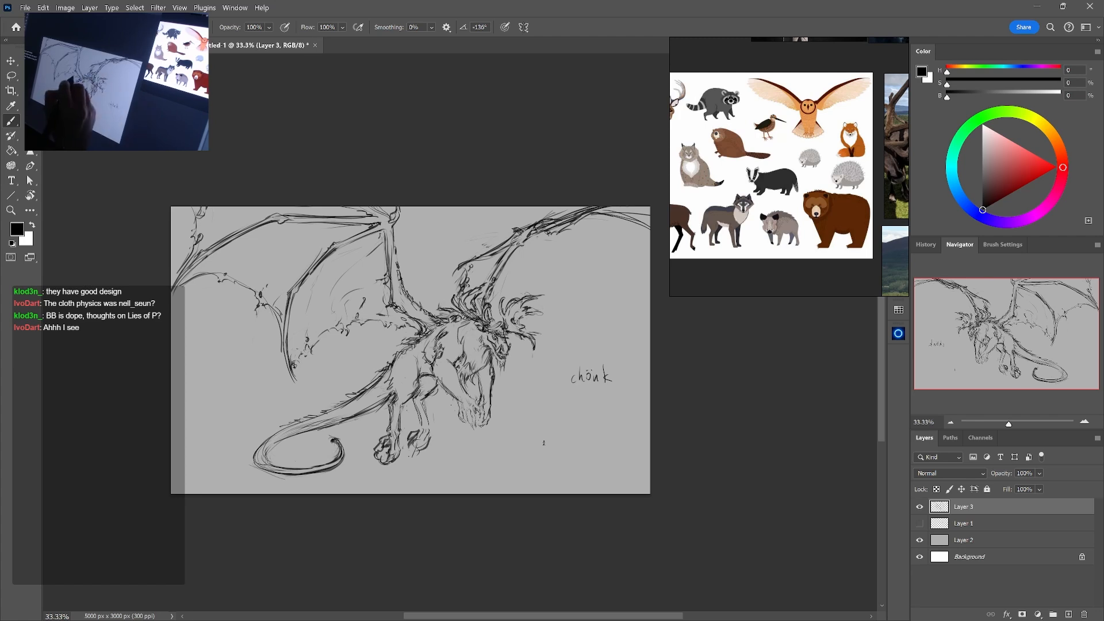
Refine the torn membrane edge of the near wing between the arm and the inner finger bone, cleaning up stray lines
{"action": "left_click_drag", "start_coordinate": [387, 320], "coordinate": [394, 329]}
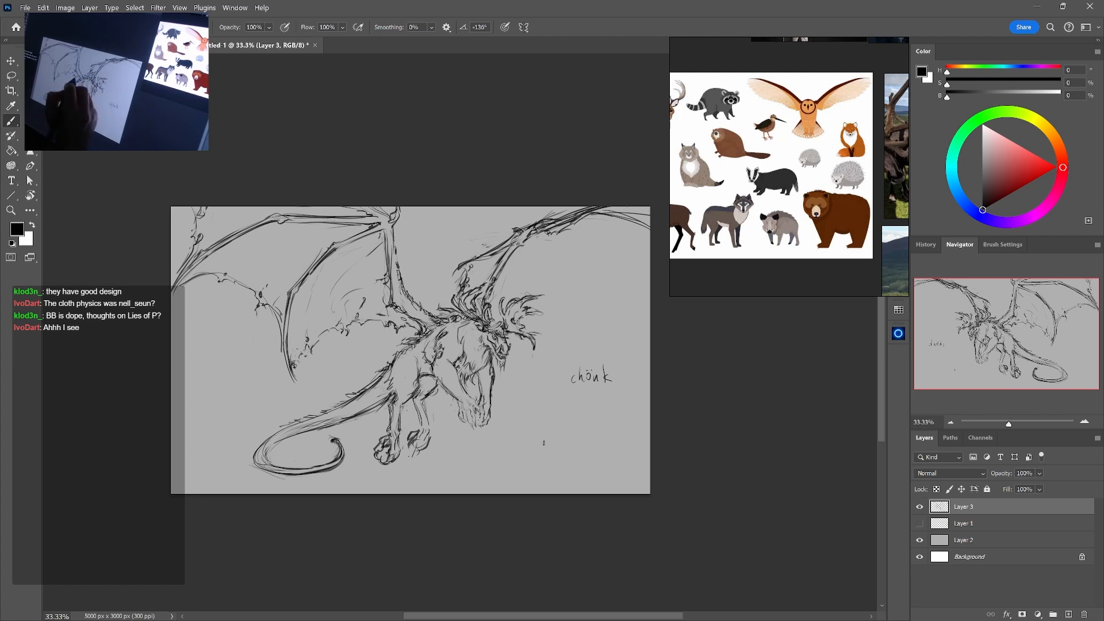
{"action": "key", "text": "e"}
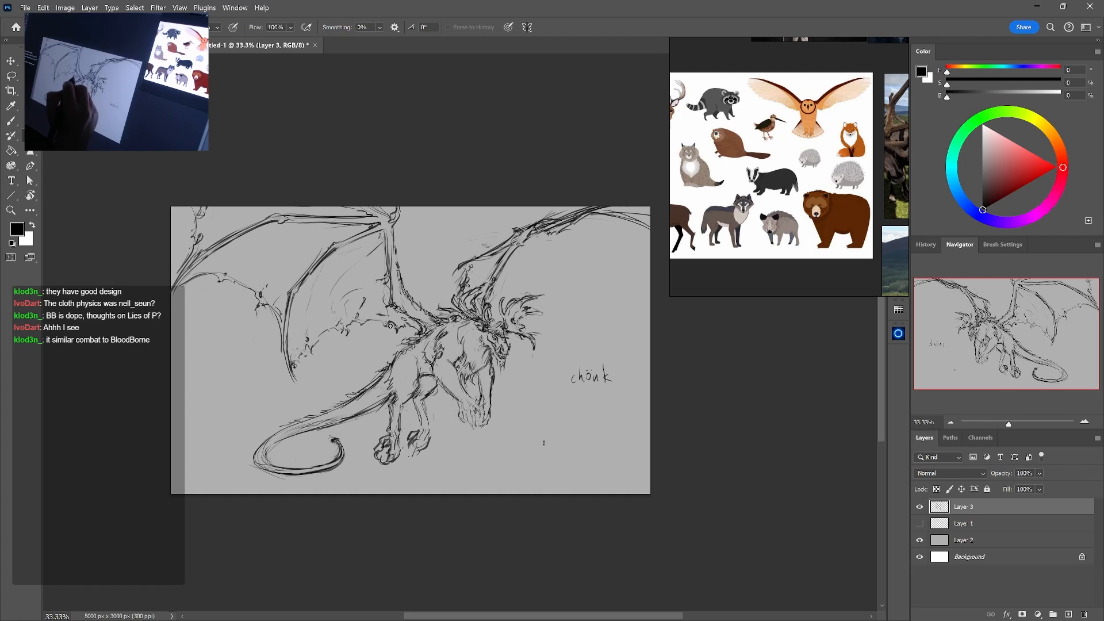
{"action": "key", "text": "b"}
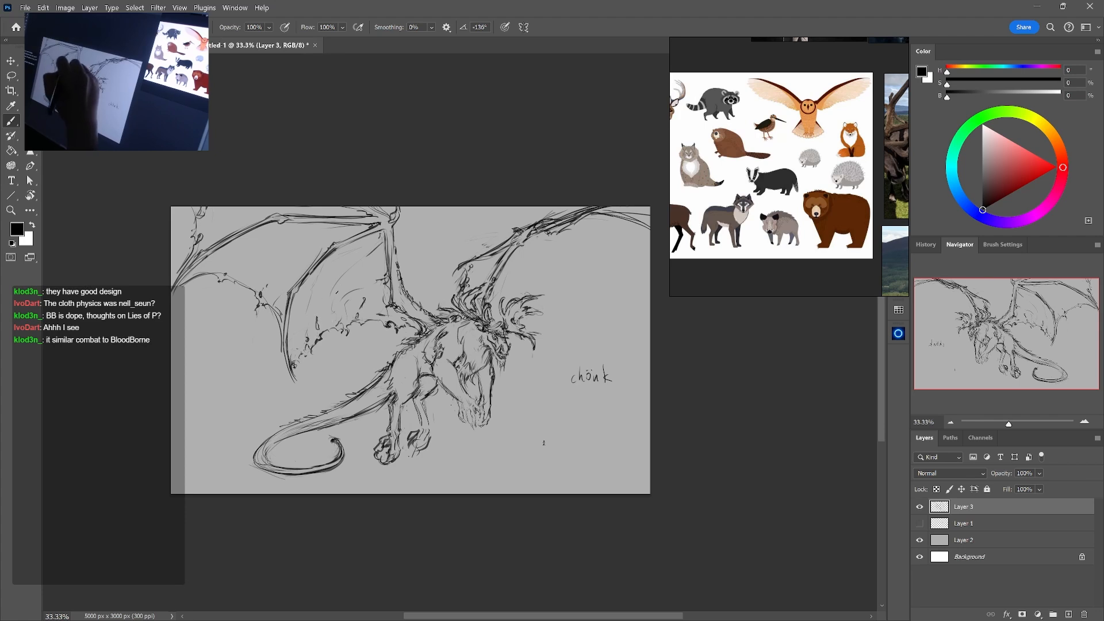
{"action": "key", "text": "e"}
{"action": "key", "text": "b"}
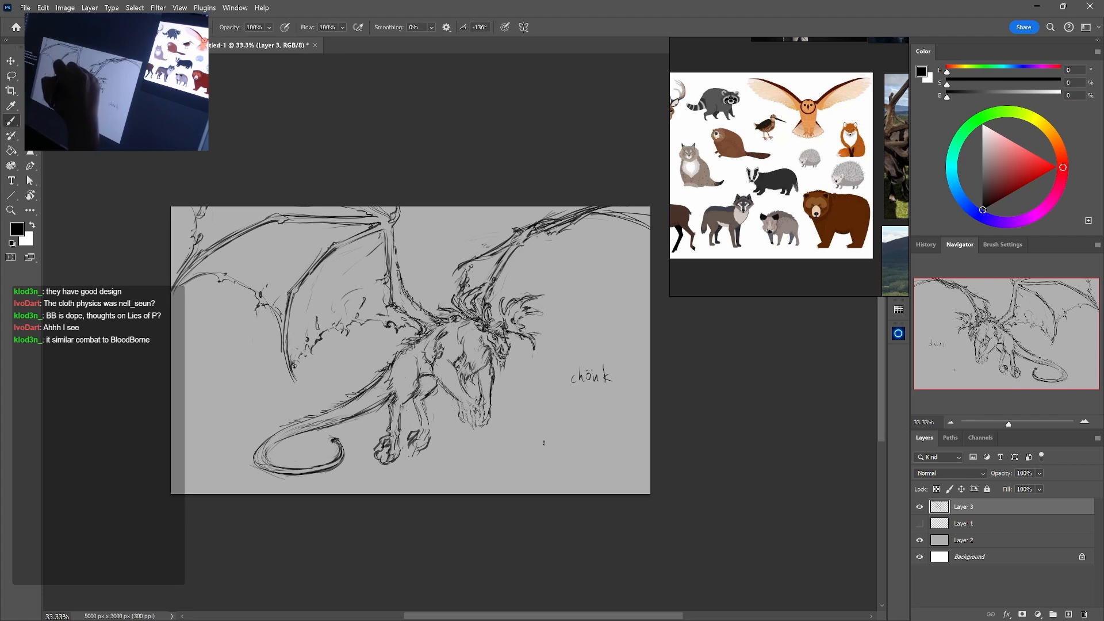
{"action": "key", "text": "e"}
{"action": "left_click_drag", "start_coordinate": [332, 320], "coordinate": [342, 329]}
{"action": "key", "text": "b"}
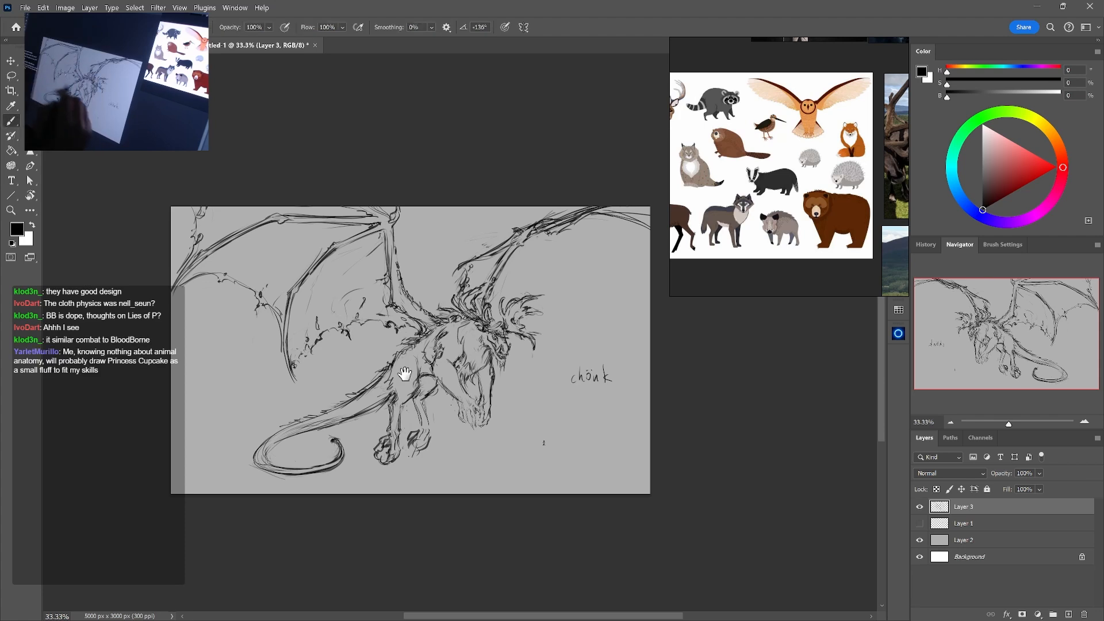
Flip the beast sketch horizontally to check it mirrored
{"action": "left_click_drag", "start_coordinate": [404, 373], "coordinate": [417, 399]}
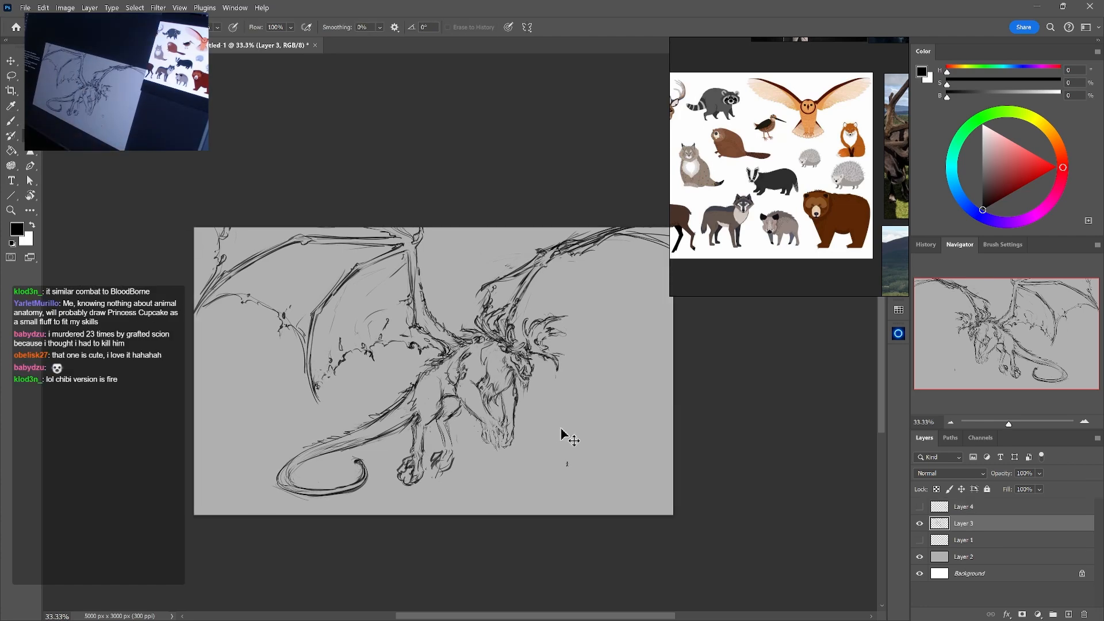
{"action": "key", "text": "ctrl+shift+h"}
{"action": "left_click_drag", "start_coordinate": [689, 408], "coordinate": [629, 403]}
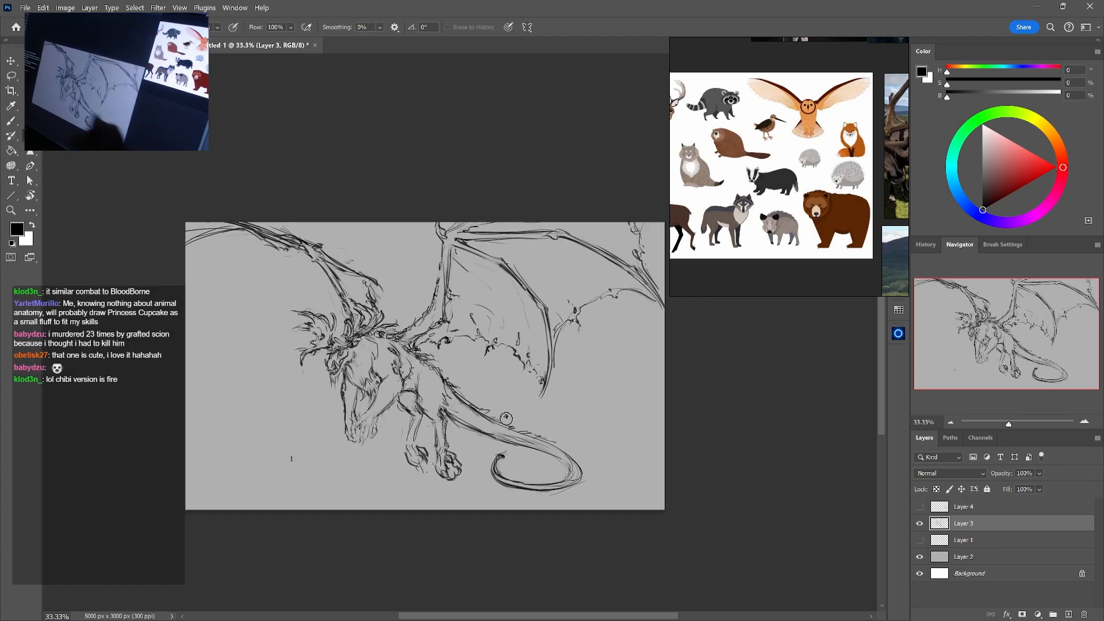
Erase the rough far hind foot and redraw it as a paw with defined toes
{"action": "key", "text": "b"}
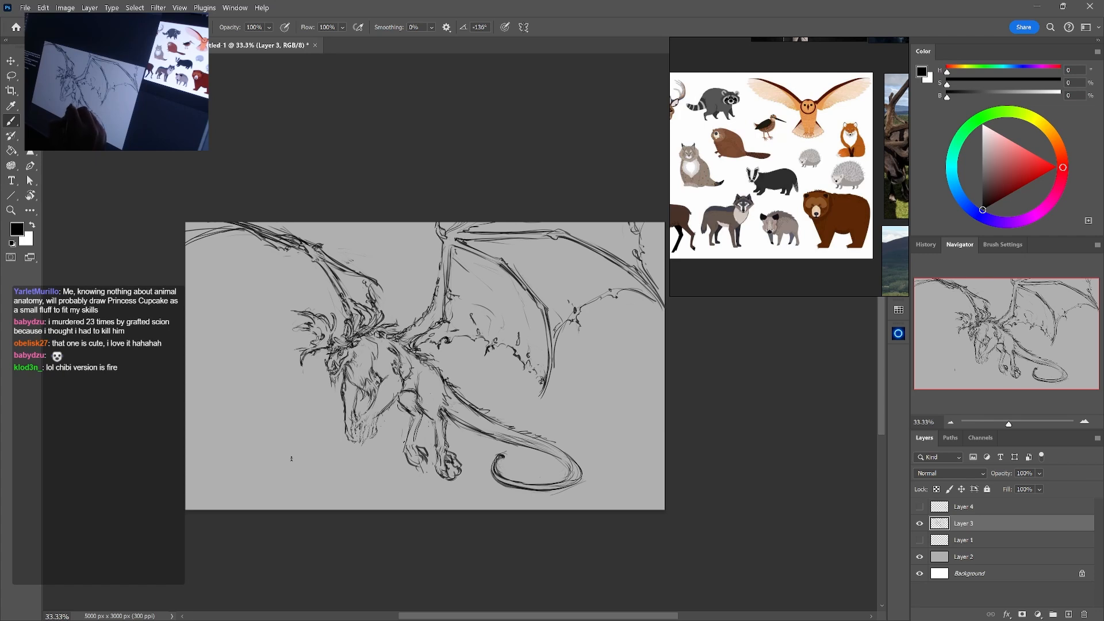
{"action": "mouse_move", "coordinate": [405, 442]}
{"action": "left_mouse_down"}
{"action": "mouse_move", "coordinate": [410, 468]}
{"action": "mouse_move", "coordinate": [419, 462]}
{"action": "left_mouse_up"}
{"action": "key", "text": "e"}
{"action": "key", "text": "b"}
{"action": "key", "text": "e"}
{"action": "key", "text": "b"}
{"action": "key", "text": "e"}
{"action": "key", "text": "b"}
{"action": "key", "text": "e"}
{"action": "key", "text": "b"}
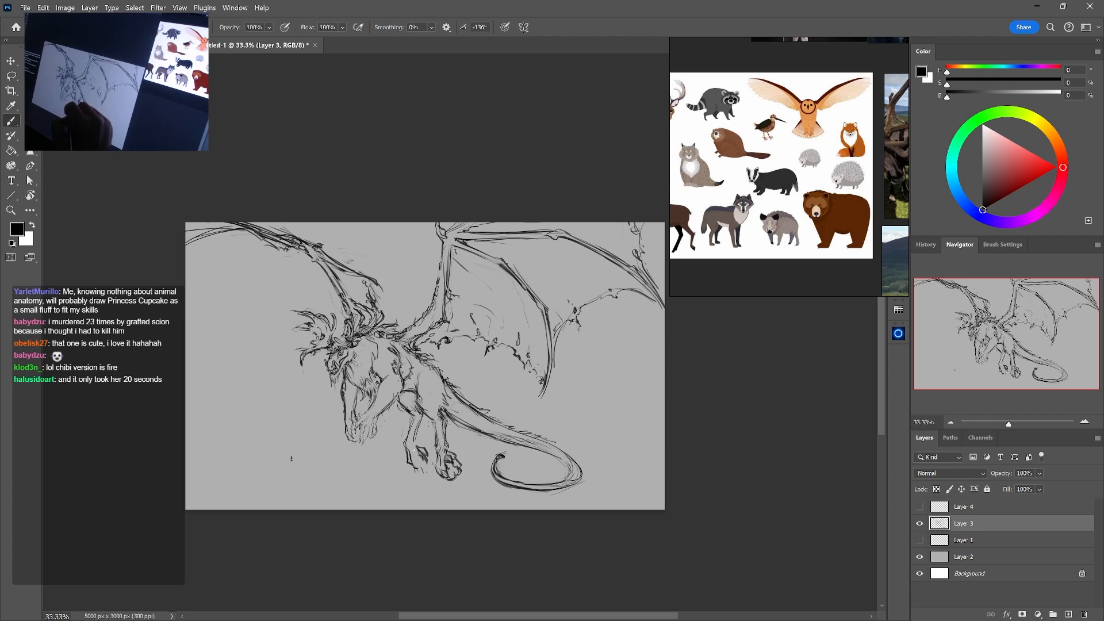
{"action": "key", "text": "e"}
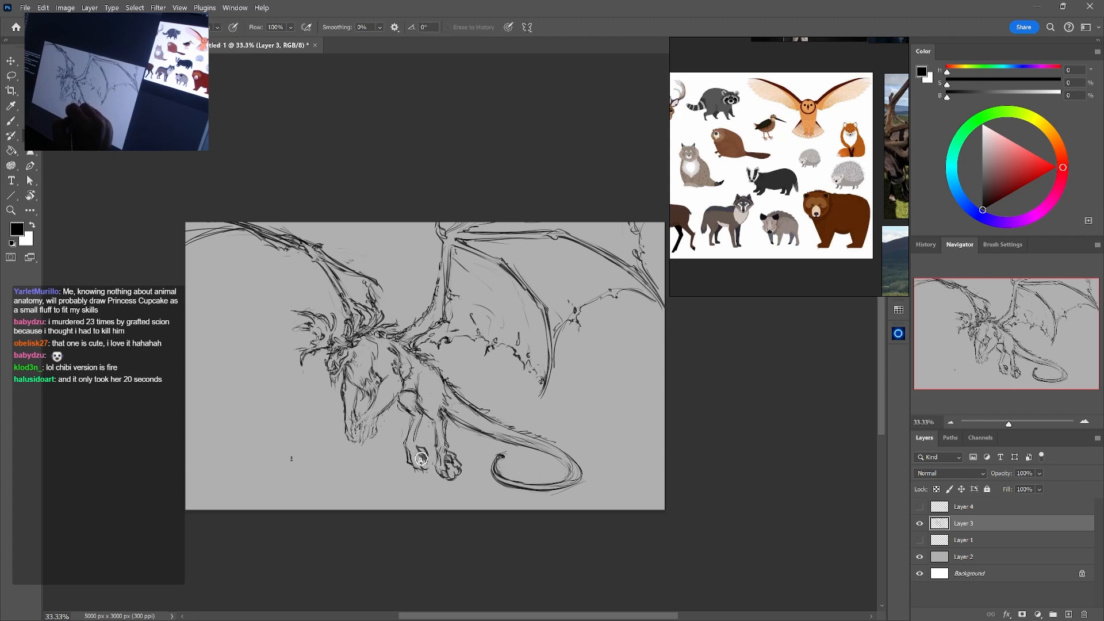
{"action": "left_click_drag", "start_coordinate": [418, 451], "coordinate": [425, 460]}
{"action": "key", "text": "b"}
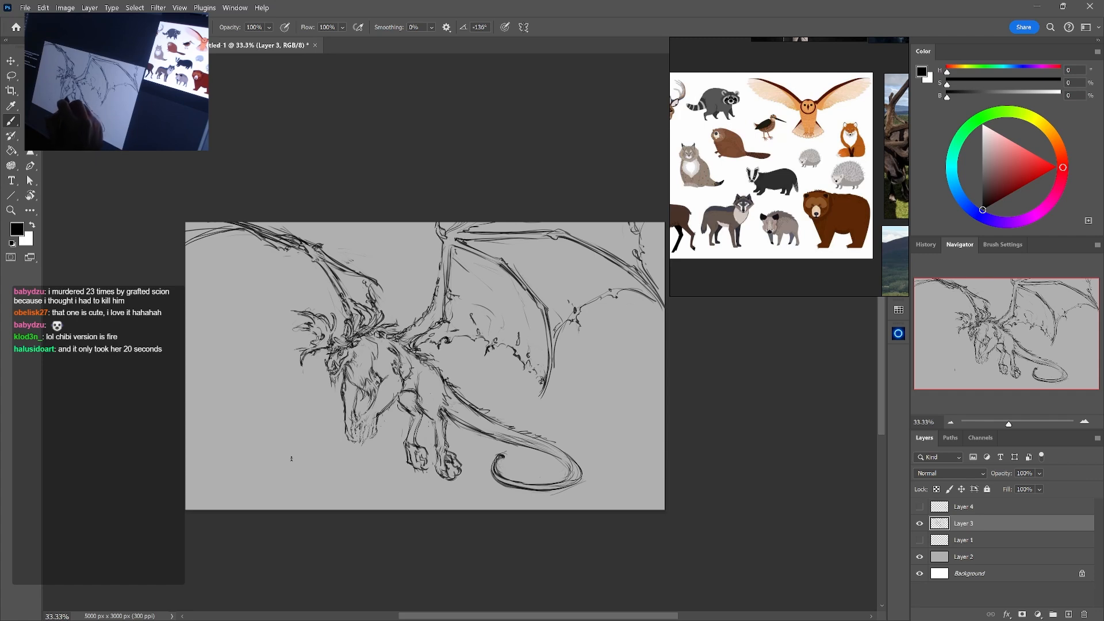
{"action": "key", "text": "e"}
{"action": "key", "text": "b"}
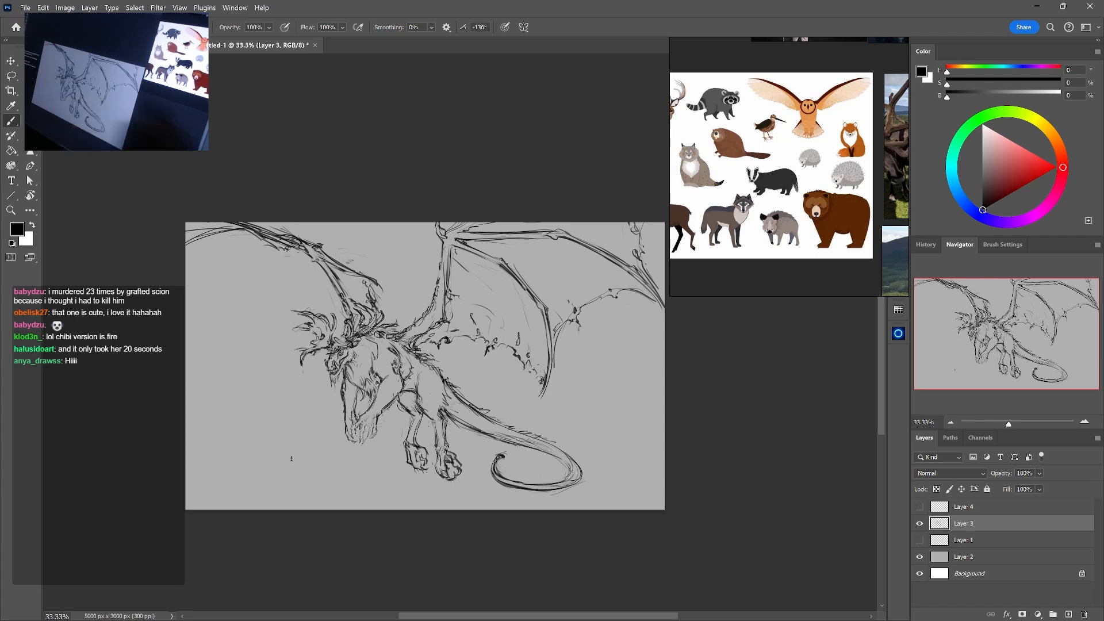
Clean up and sharpen the toes and claws of the beast's front paws
{"action": "left_click", "coordinate": [1085, 422]}
{"action": "left_click_drag", "start_coordinate": [363, 417], "coordinate": [435, 400]}
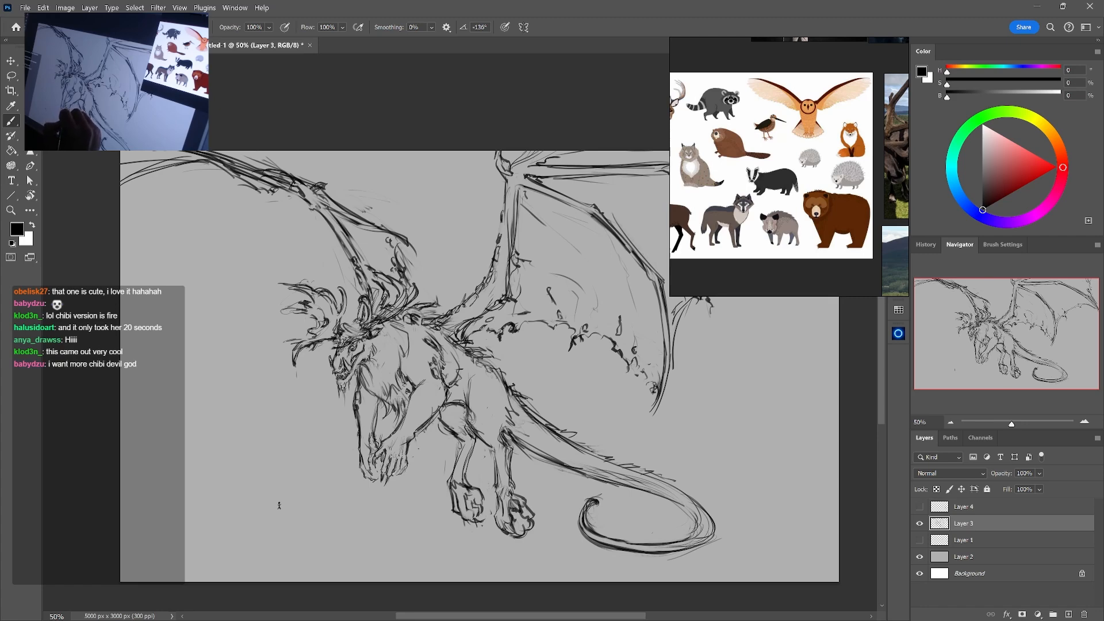
{"action": "key", "text": "e"}
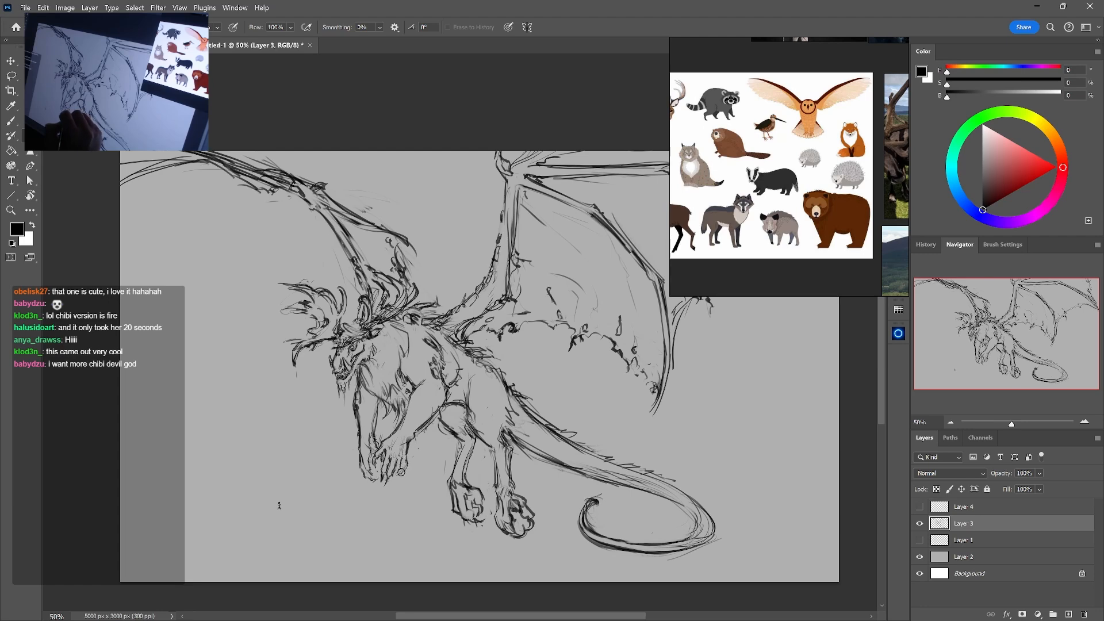
{"action": "key", "text": "b"}
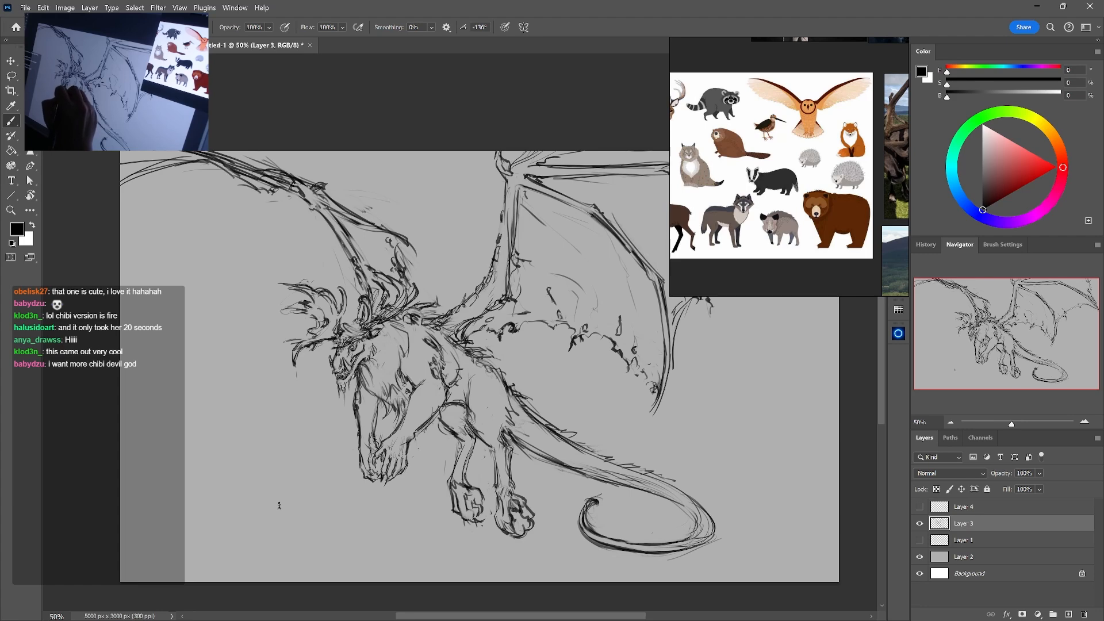
{"action": "key", "text": "e"}
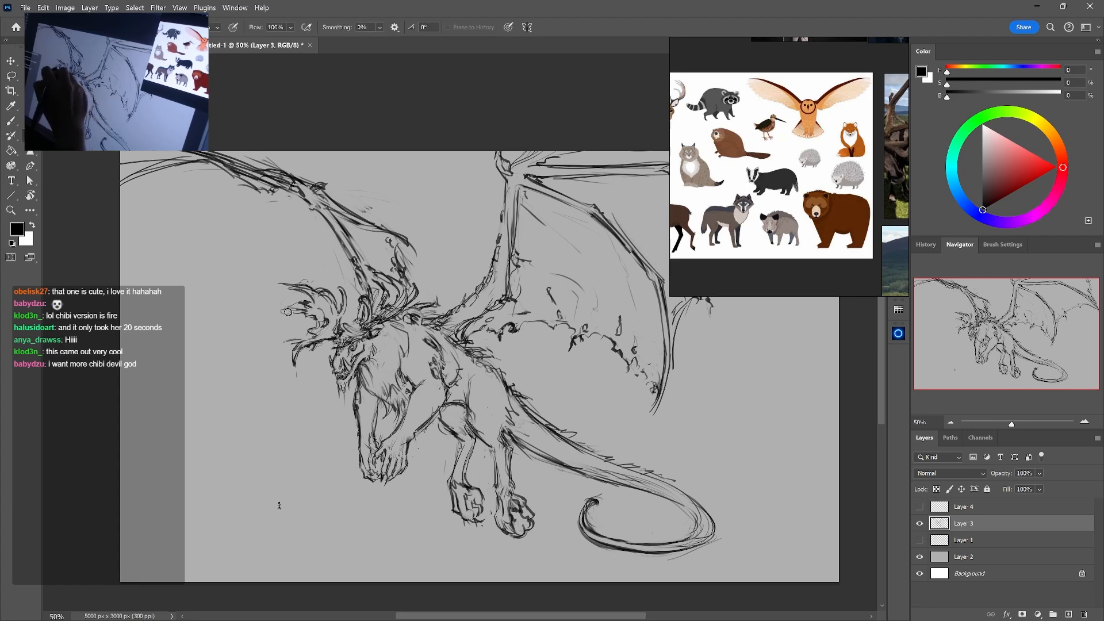
{"action": "key", "text": "b"}
Hide the beast sketch on Layer 3 and add a new empty layer above it
{"action": "mouse_move", "coordinate": [560, 482]}
{"action": "left_mouse_down"}
{"action": "mouse_move", "coordinate": [553, 490]}
{"action": "mouse_move", "coordinate": [554, 472]}
{"action": "left_mouse_up"}
{"action": "left_click", "coordinate": [920, 524]}
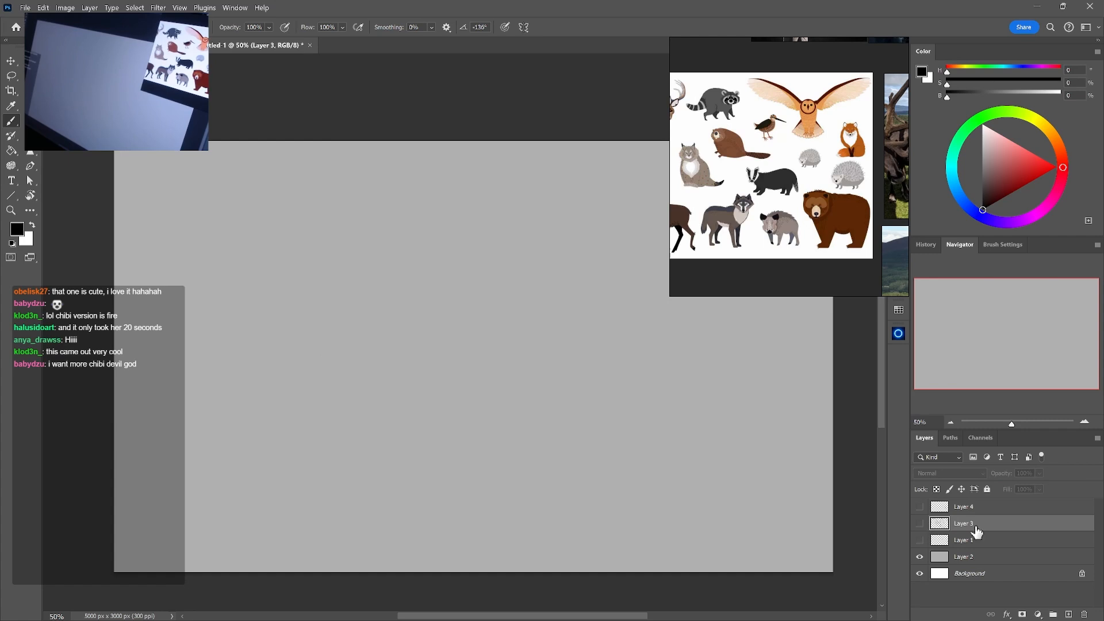
{"action": "left_click", "coordinate": [1070, 615]}
Frame the photo of the shirtless muscular man with hands on hips in the reference board for the new sketch
{"action": "left_click_drag", "start_coordinate": [842, 74], "coordinate": [784, 215]}
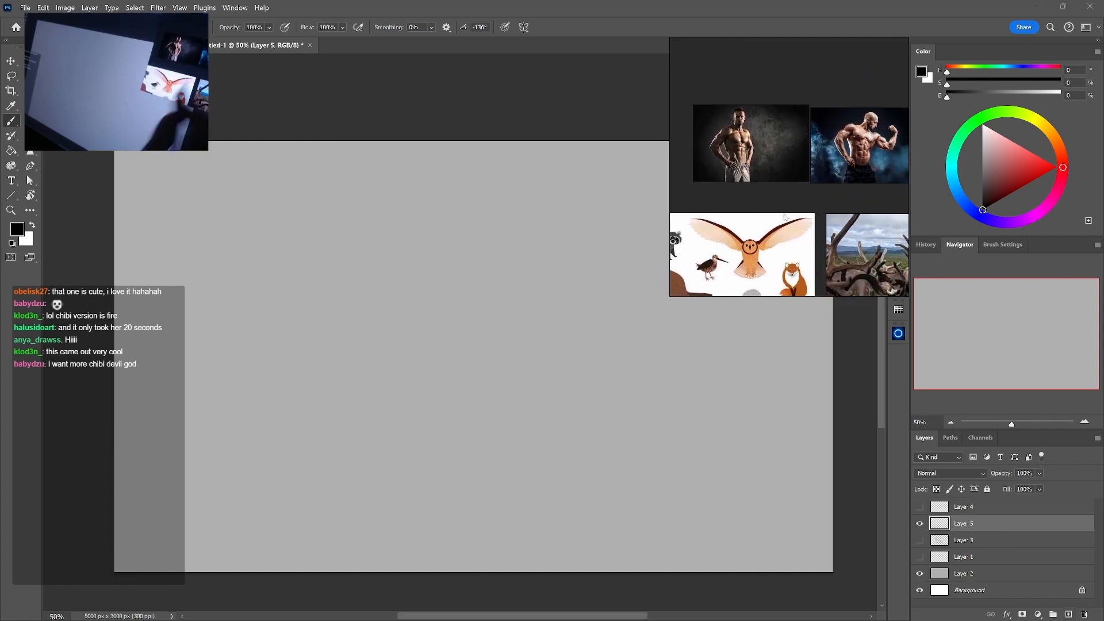
{"action": "scroll", "coordinate": [785, 217], "scroll_direction": "up", "scroll_amount": 6}
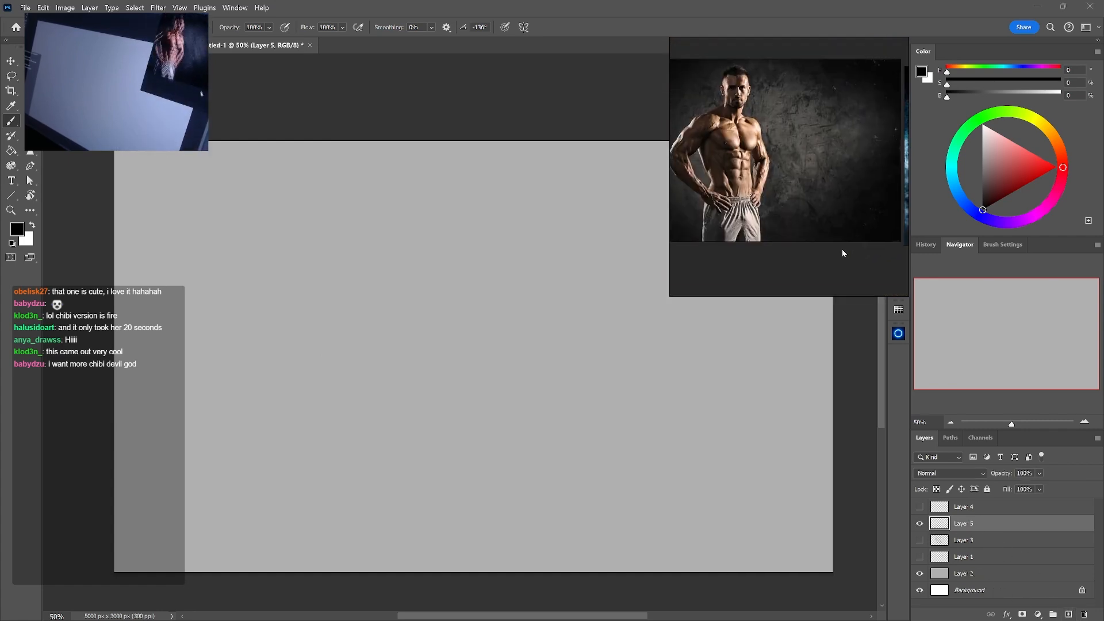
{"action": "left_click_drag", "start_coordinate": [825, 206], "coordinate": [830, 209]}
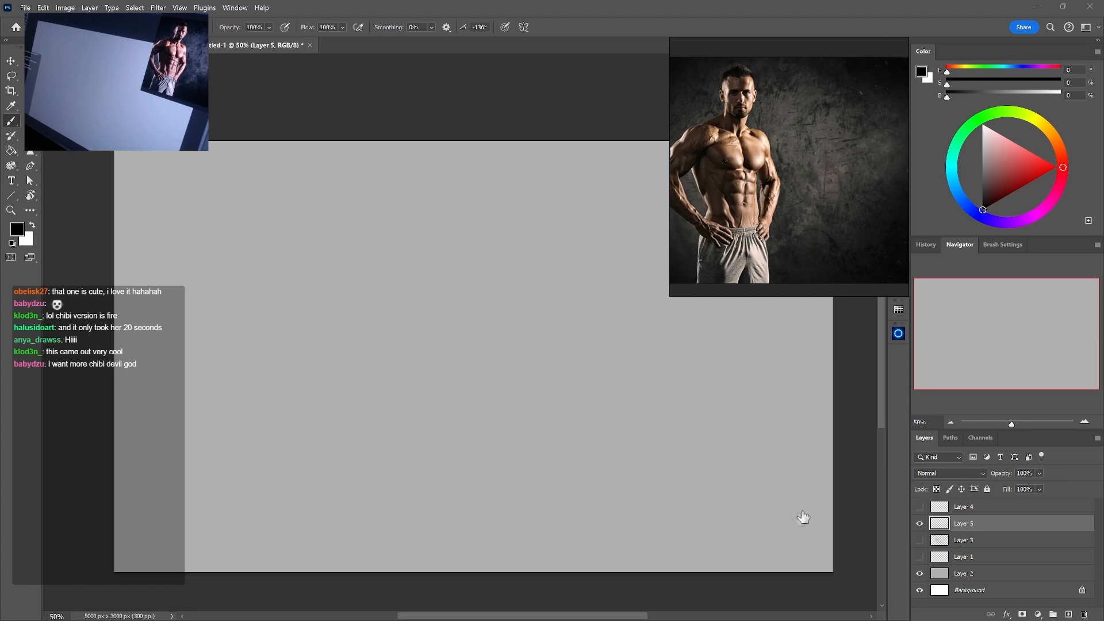
{"action": "left_click", "coordinate": [948, 521]}
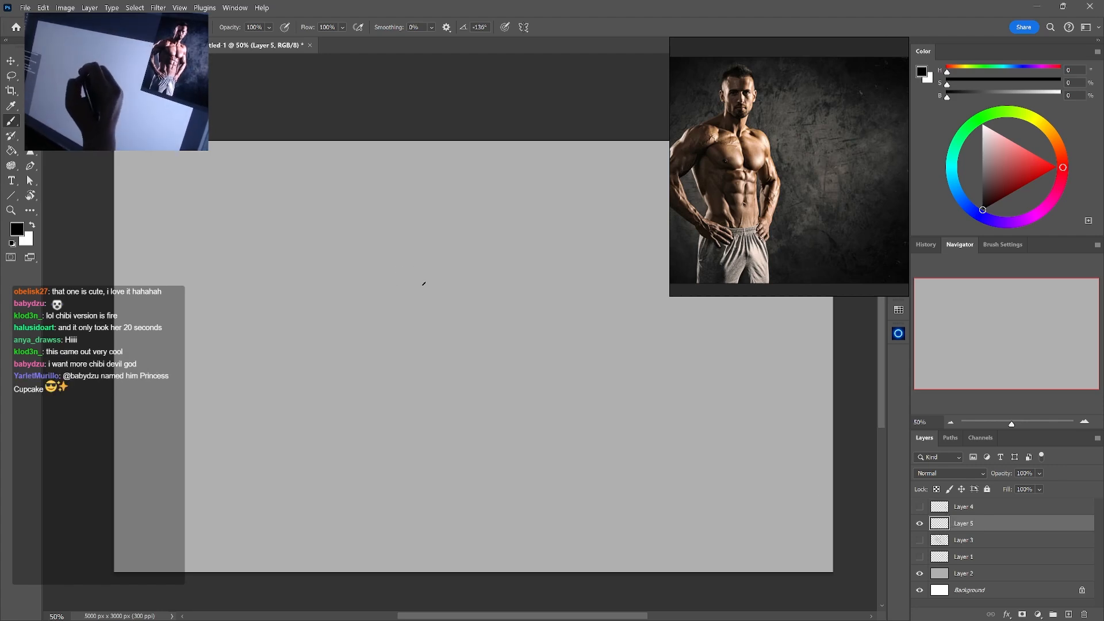
Sketch an oval head for a new humanoid figure in the upper middle of the canvas
{"action": "mouse_move", "coordinate": [445, 230]}
{"action": "left_mouse_down"}
{"action": "mouse_move", "coordinate": [451, 264]}
{"action": "mouse_move", "coordinate": [447, 222]}
{"action": "mouse_move", "coordinate": [483, 237]}
{"action": "mouse_move", "coordinate": [460, 274]}
{"action": "left_mouse_up"}
{"action": "left_click_drag", "start_coordinate": [485, 246], "coordinate": [461, 271]}
{"action": "left_click_drag", "start_coordinate": [486, 210], "coordinate": [467, 270]}
Rough in the torso below the head with a leaning centre line, sloping shoulders, a curved chest side and a lower ribcage arc
{"action": "left_click_drag", "start_coordinate": [472, 277], "coordinate": [437, 391]}
{"action": "left_click_drag", "start_coordinate": [471, 314], "coordinate": [401, 459]}
{"action": "mouse_move", "coordinate": [412, 293]}
{"action": "left_mouse_down"}
{"action": "mouse_move", "coordinate": [525, 333]}
{"action": "mouse_move", "coordinate": [483, 398]}
{"action": "left_mouse_up"}
{"action": "left_click_drag", "start_coordinate": [519, 333], "coordinate": [469, 408]}
{"action": "left_click_drag", "start_coordinate": [403, 373], "coordinate": [453, 397]}
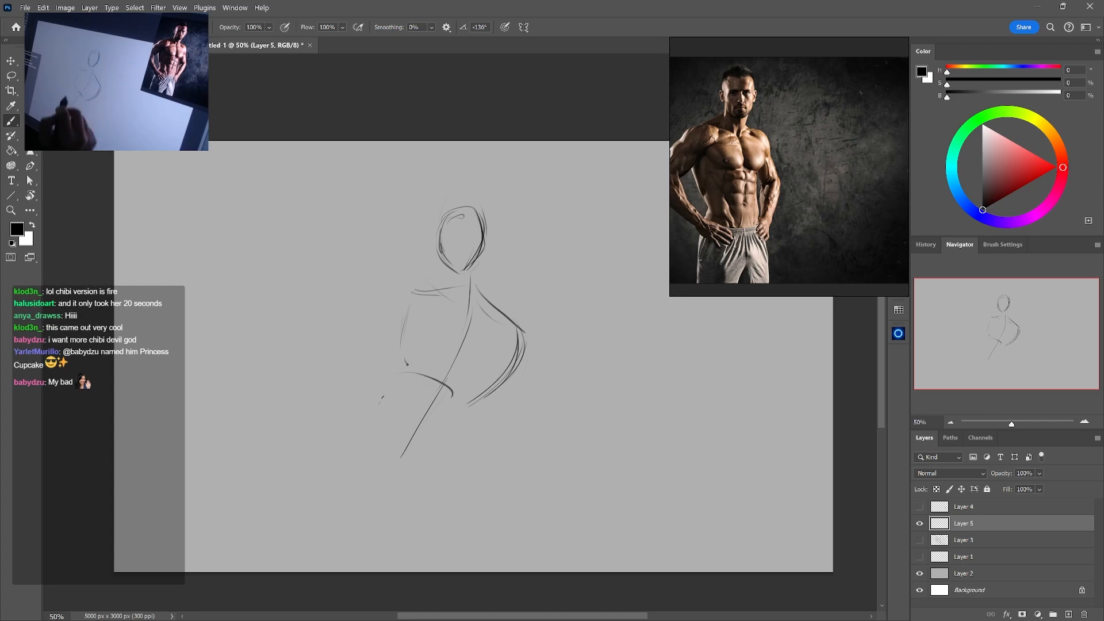
Sketch the waist and hip lines below the ribcage and erase the lower end of the centre line
{"action": "left_click_drag", "start_coordinate": [383, 416], "coordinate": [382, 458]}
{"action": "left_click_drag", "start_coordinate": [467, 412], "coordinate": [447, 472]}
{"action": "key", "text": "e"}
{"action": "mouse_move", "coordinate": [380, 459]}
{"action": "left_mouse_down"}
{"action": "mouse_move", "coordinate": [385, 401]}
{"action": "mouse_move", "coordinate": [403, 457]}
{"action": "left_mouse_up"}
{"action": "key", "text": "b"}
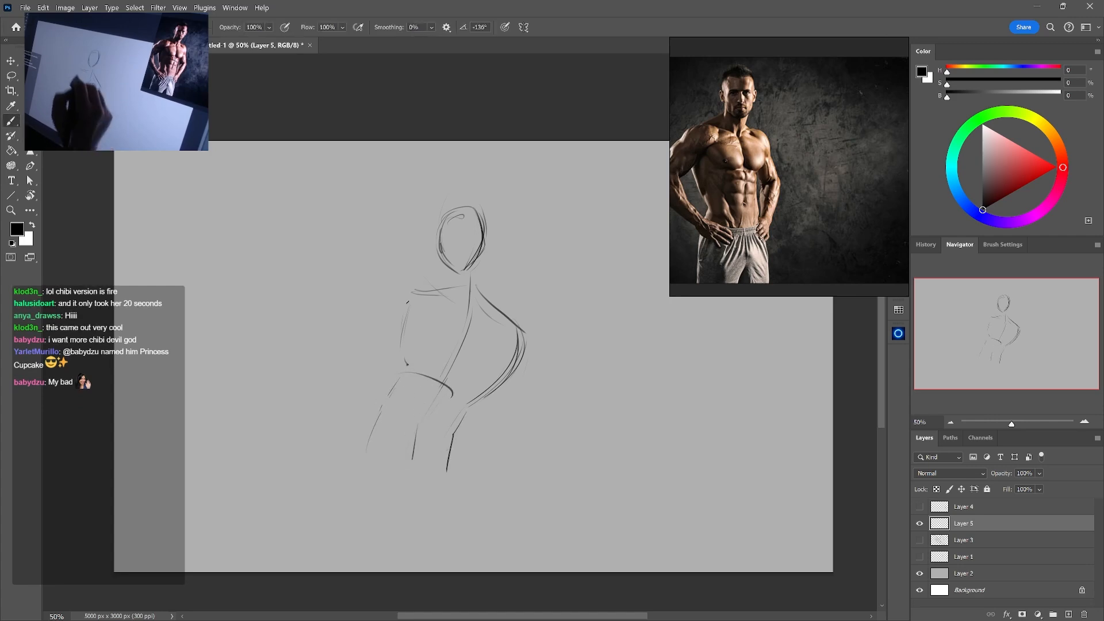
Draw the chest's outer contour opposite the curved side and add neck lines joining the head to the shoulders
{"action": "left_click_drag", "start_coordinate": [403, 306], "coordinate": [397, 355]}
{"action": "left_click_drag", "start_coordinate": [400, 308], "coordinate": [392, 353]}
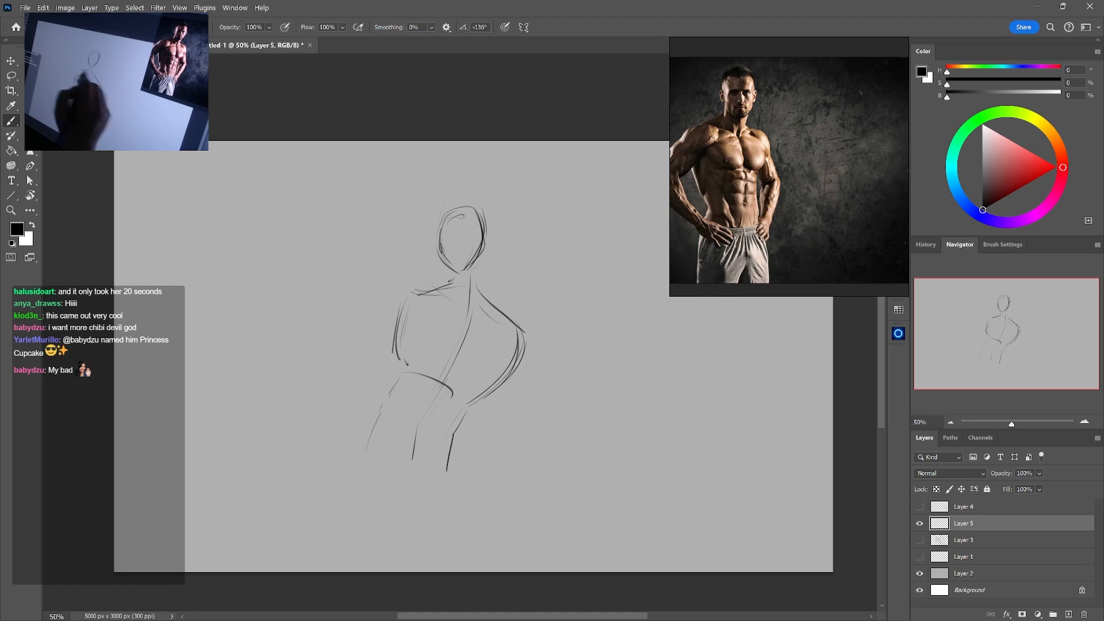
{"action": "mouse_move", "coordinate": [453, 272]}
{"action": "left_mouse_down"}
{"action": "mouse_move", "coordinate": [482, 260]}
{"action": "mouse_move", "coordinate": [482, 286]}
{"action": "left_mouse_up"}
Clean up and reinforce both sides of the figure's waist, from under the ribcage down to the hips
{"action": "key", "text": "e"}
{"action": "mouse_move", "coordinate": [405, 359]}
{"action": "left_mouse_down"}
{"action": "mouse_move", "coordinate": [405, 335]}
{"action": "mouse_move", "coordinate": [380, 422]}
{"action": "mouse_move", "coordinate": [378, 395]}
{"action": "mouse_move", "coordinate": [376, 437]}
{"action": "left_mouse_up"}
{"action": "key", "text": "b"}
{"action": "key", "text": "e"}
{"action": "mouse_move", "coordinate": [454, 442]}
{"action": "left_mouse_down"}
{"action": "mouse_move", "coordinate": [485, 401]}
{"action": "mouse_move", "coordinate": [462, 443]}
{"action": "mouse_move", "coordinate": [465, 427]}
{"action": "mouse_move", "coordinate": [455, 437]}
{"action": "mouse_move", "coordinate": [478, 415]}
{"action": "mouse_move", "coordinate": [453, 462]}
{"action": "left_mouse_up"}
{"action": "key", "text": "b"}
{"action": "key", "text": "e"}
{"action": "key", "text": "b"}
{"action": "key", "text": "e"}
{"action": "key", "text": "b"}
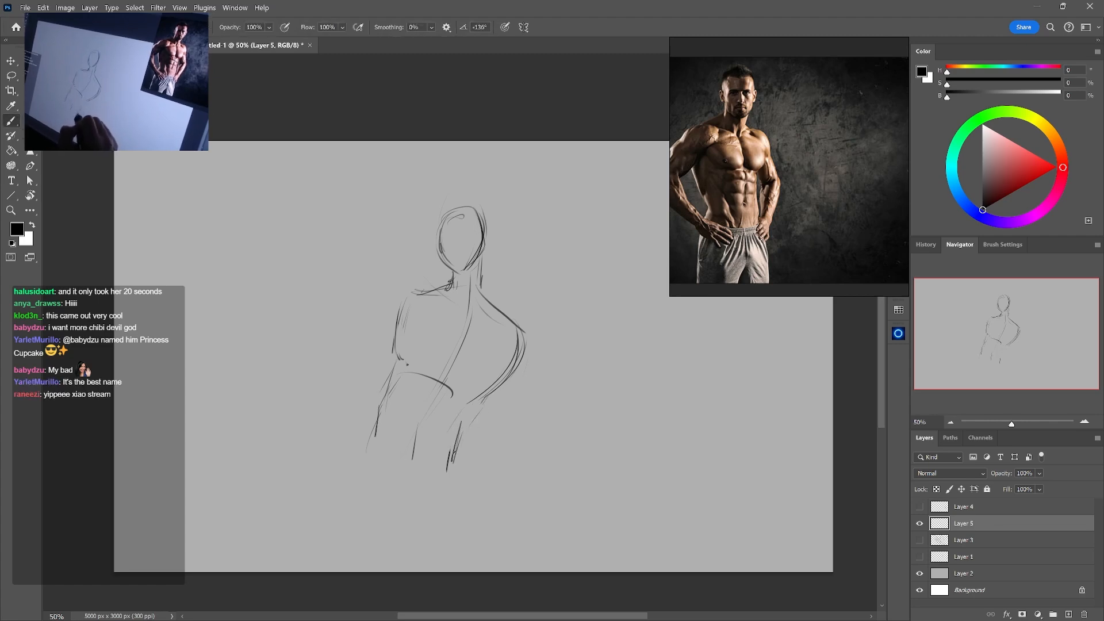
{"action": "left_click_drag", "start_coordinate": [467, 417], "coordinate": [454, 461]}
{"action": "left_click_drag", "start_coordinate": [486, 398], "coordinate": [474, 414]}
Lighten the old ribcage lines and redraw the lower chest with bold curves that meet at the centre line
{"action": "key", "text": "e"}
{"action": "left_click_drag", "start_coordinate": [407, 374], "coordinate": [397, 389]}
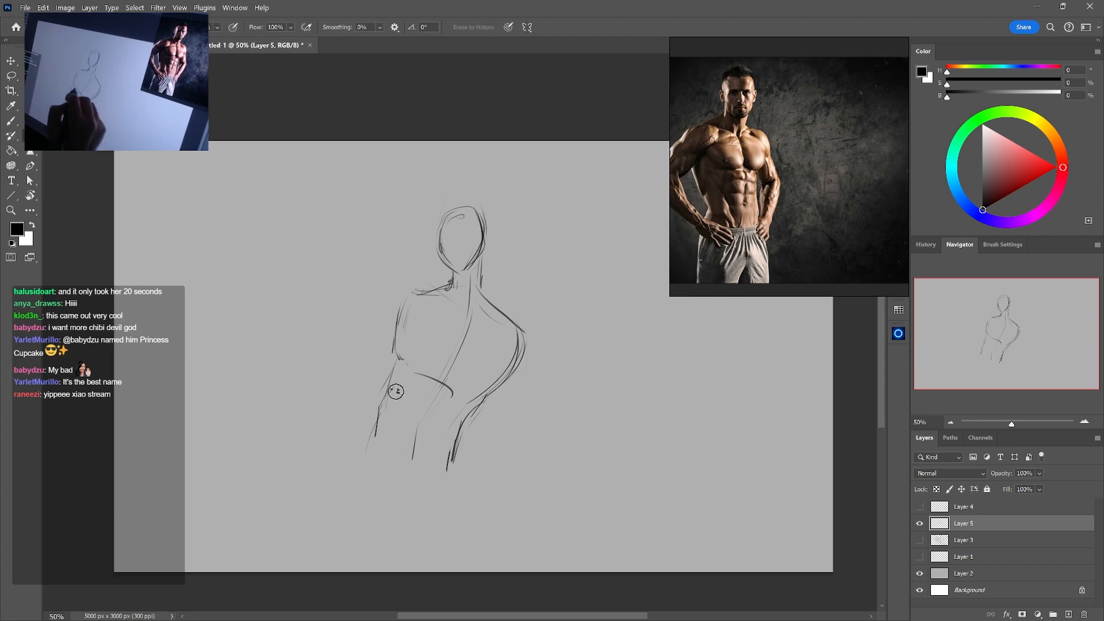
{"action": "mouse_move", "coordinate": [404, 343]}
{"action": "left_mouse_down"}
{"action": "mouse_move", "coordinate": [399, 362]}
{"action": "mouse_move", "coordinate": [389, 351]}
{"action": "mouse_move", "coordinate": [394, 367]}
{"action": "mouse_move", "coordinate": [444, 375]}
{"action": "left_mouse_up"}
{"action": "key", "text": "b"}
{"action": "mouse_move", "coordinate": [432, 364]}
{"action": "left_mouse_down"}
{"action": "mouse_move", "coordinate": [462, 393]}
{"action": "mouse_move", "coordinate": [498, 373]}
{"action": "left_mouse_up"}
{"action": "mouse_move", "coordinate": [486, 382]}
{"action": "left_mouse_down"}
{"action": "mouse_move", "coordinate": [498, 366]}
{"action": "mouse_move", "coordinate": [466, 377]}
{"action": "left_mouse_up"}
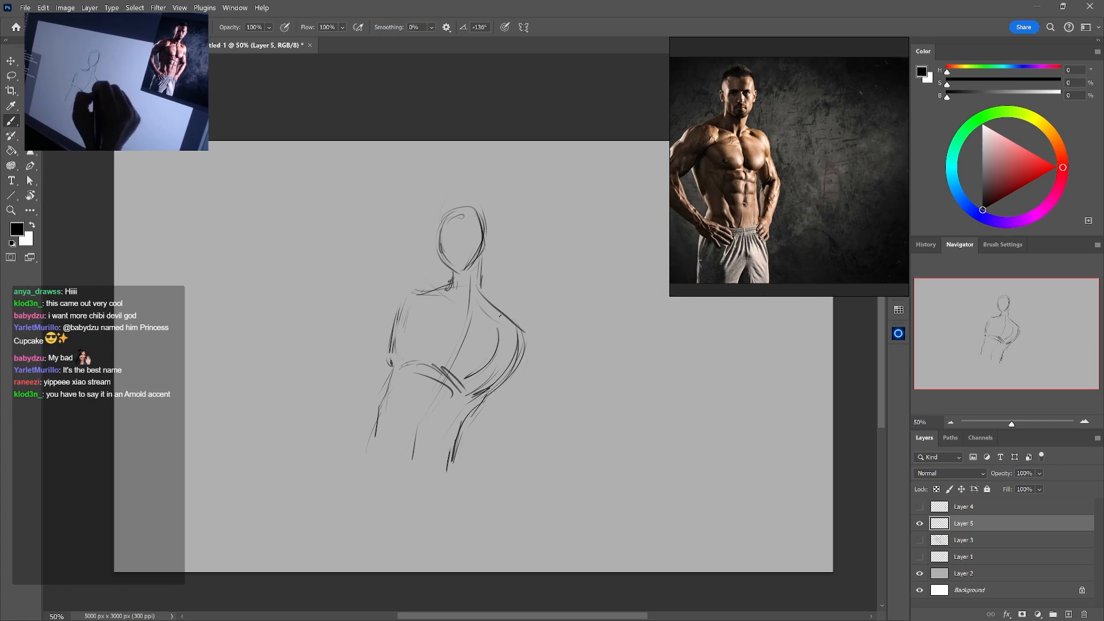
Darken the neck-to-shoulder lines on both sides and erase the outer chest contour below the far shoulder
{"action": "left_click_drag", "start_coordinate": [483, 265], "coordinate": [508, 326]}
{"action": "mouse_move", "coordinate": [449, 278]}
{"action": "left_mouse_down"}
{"action": "mouse_move", "coordinate": [411, 295]}
{"action": "mouse_move", "coordinate": [420, 289]}
{"action": "left_mouse_up"}
{"action": "key", "text": "e"}
{"action": "mouse_move", "coordinate": [514, 326]}
{"action": "left_mouse_down"}
{"action": "mouse_move", "coordinate": [506, 377]}
{"action": "mouse_move", "coordinate": [500, 313]}
{"action": "left_mouse_up"}
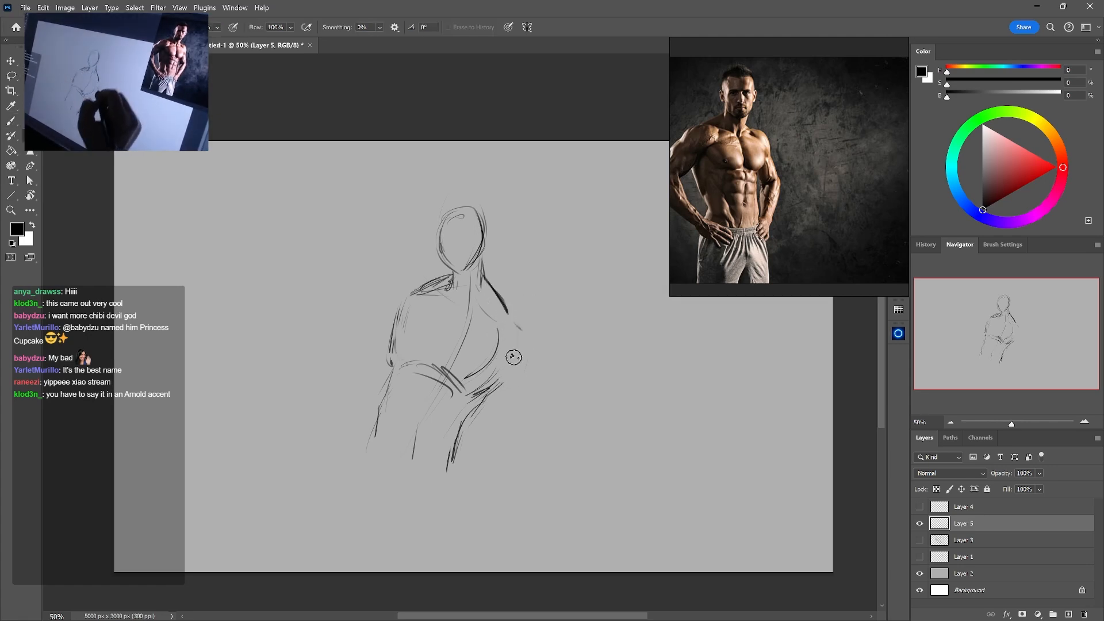
Erase the old waist and hip lines and redraw them with pelvis lines converging toward the groin
{"action": "mouse_move", "coordinate": [504, 382]}
{"action": "left_mouse_down"}
{"action": "mouse_move", "coordinate": [483, 400]}
{"action": "mouse_move", "coordinate": [513, 345]}
{"action": "mouse_move", "coordinate": [510, 368]}
{"action": "mouse_move", "coordinate": [461, 442]}
{"action": "left_mouse_up"}
{"action": "key", "text": "b"}
{"action": "key", "text": "e"}
{"action": "key", "text": "b"}
{"action": "key", "text": "e"}
{"action": "left_click_drag", "start_coordinate": [382, 438], "coordinate": [374, 428]}
{"action": "key", "text": "b"}
{"action": "left_click_drag", "start_coordinate": [458, 430], "coordinate": [416, 470]}
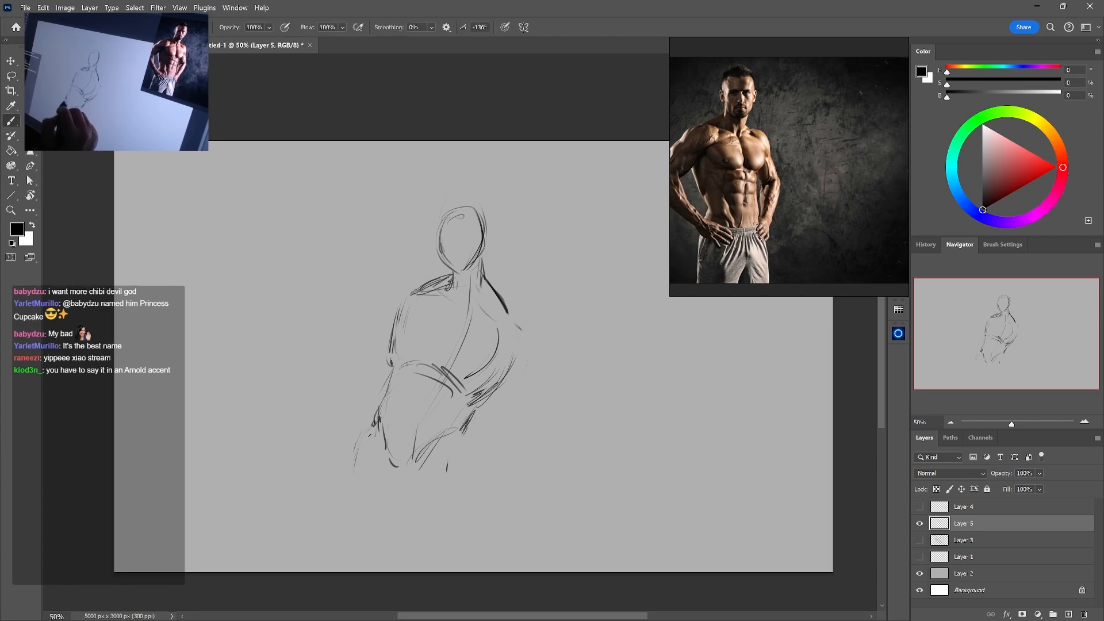
Sketch the first outer thigh line from the hip down toward the knee
{"action": "left_click_drag", "start_coordinate": [362, 458], "coordinate": [352, 526]}
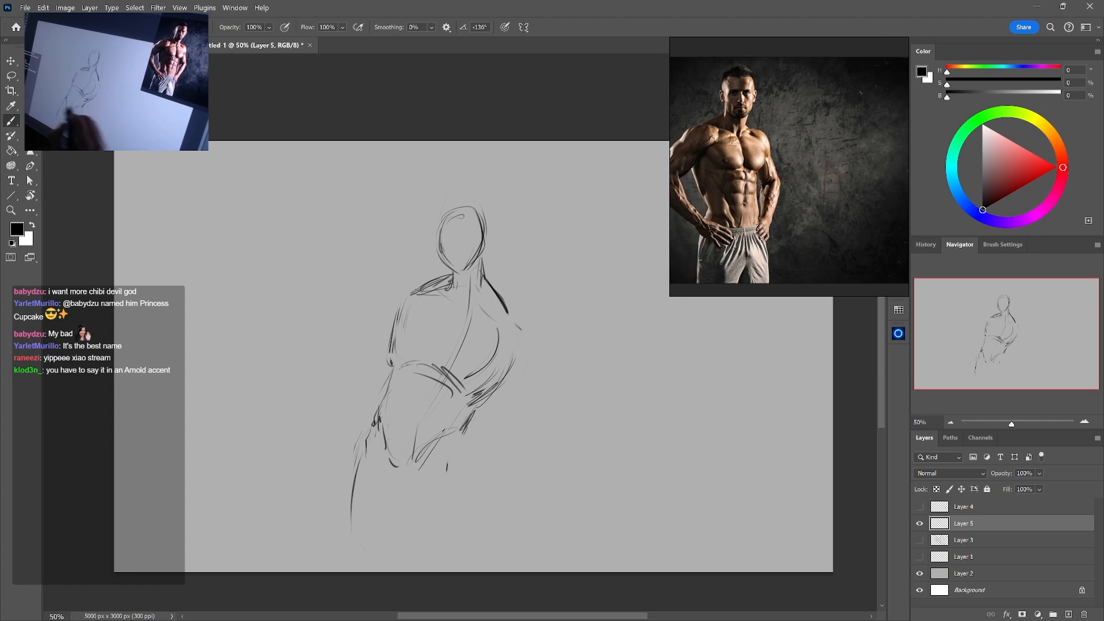
{"action": "key", "text": "e"}
{"action": "key", "text": "b"}
{"action": "mouse_move", "coordinate": [357, 459]}
{"action": "left_mouse_down"}
{"action": "mouse_move", "coordinate": [353, 521]}
{"action": "mouse_move", "coordinate": [348, 495]}
{"action": "left_mouse_up"}
{"action": "left_click_drag", "start_coordinate": [350, 511], "coordinate": [362, 555]}
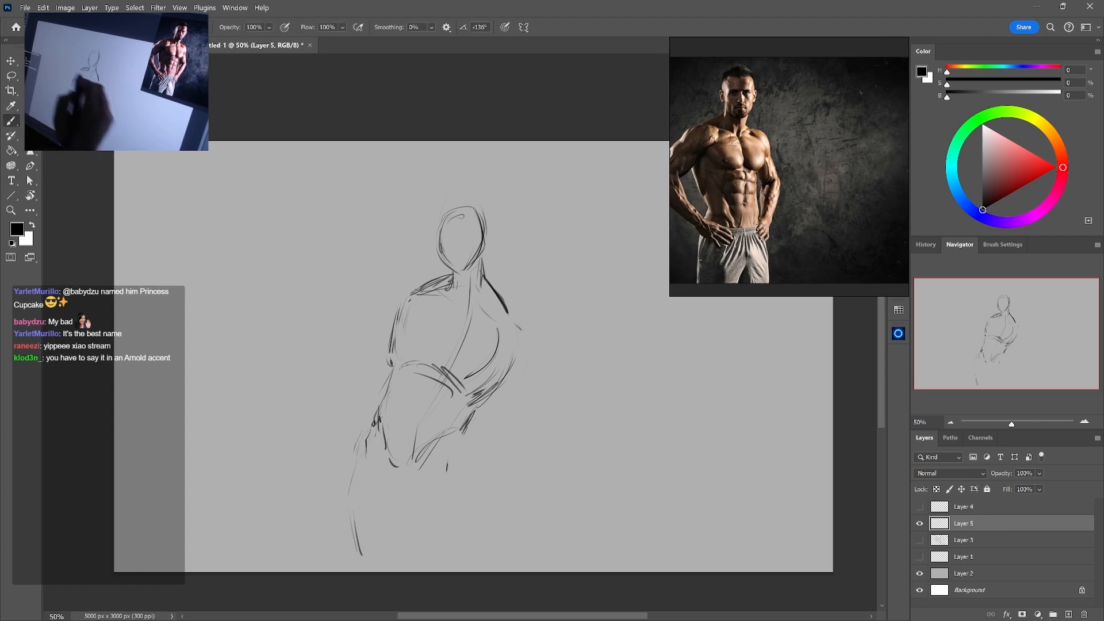
Add collarbone strokes across the upper chest and clean up the torso's curved side
{"action": "mouse_move", "coordinate": [419, 286]}
{"action": "left_mouse_down"}
{"action": "mouse_move", "coordinate": [505, 320]}
{"action": "mouse_move", "coordinate": [510, 350]}
{"action": "mouse_move", "coordinate": [461, 399]}
{"action": "mouse_move", "coordinate": [516, 366]}
{"action": "left_mouse_up"}
{"action": "key", "text": "e"}
{"action": "key", "text": "b"}
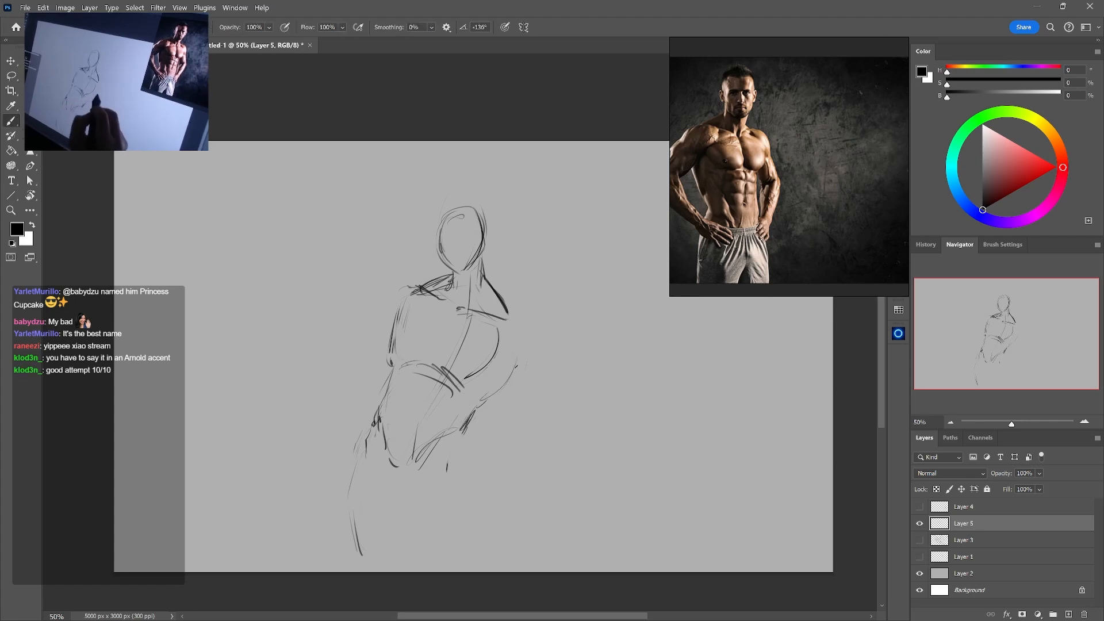
Erase the rough outer thigh line and redraw it as one continuous contour below the hip
{"action": "key", "text": "e"}
{"action": "left_click_drag", "start_coordinate": [350, 463], "coordinate": [356, 532]}
{"action": "key", "text": "b"}
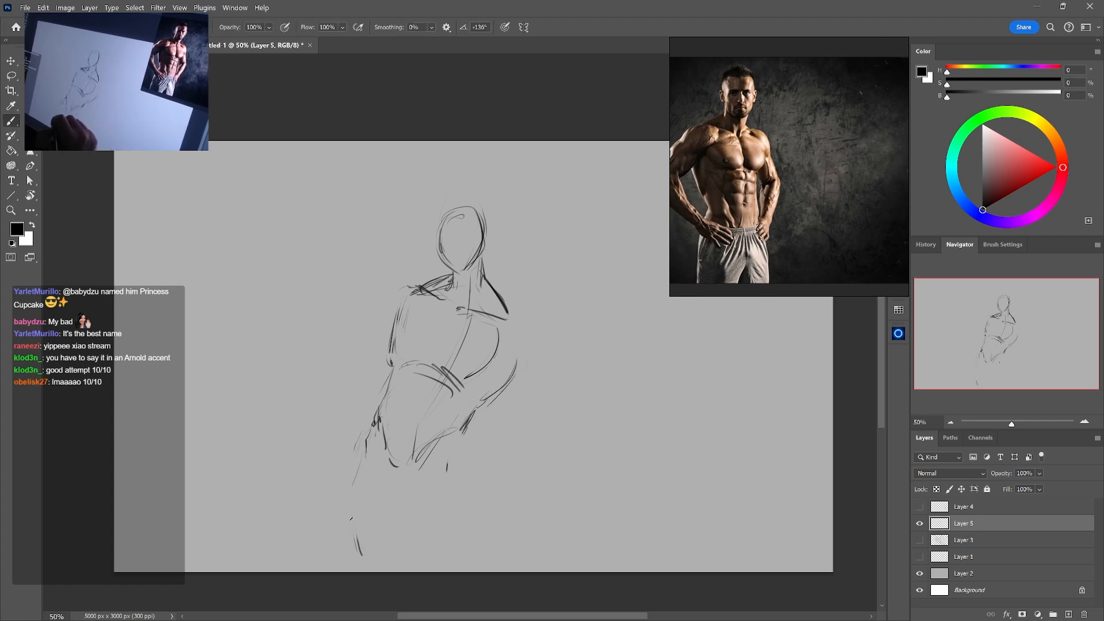
{"action": "key", "text": "e"}
{"action": "key", "text": "b"}
{"action": "mouse_move", "coordinate": [357, 478]}
{"action": "left_mouse_down"}
{"action": "mouse_move", "coordinate": [365, 464]}
{"action": "mouse_move", "coordinate": [361, 555]}
{"action": "left_mouse_up"}
Erase the stray marks near the opposite hip and draw that leg's outer thigh contour
{"action": "key", "text": "e"}
{"action": "left_click_drag", "start_coordinate": [448, 461], "coordinate": [470, 551]}
{"action": "key", "text": "b"}
{"action": "left_click_drag", "start_coordinate": [465, 446], "coordinate": [475, 544]}
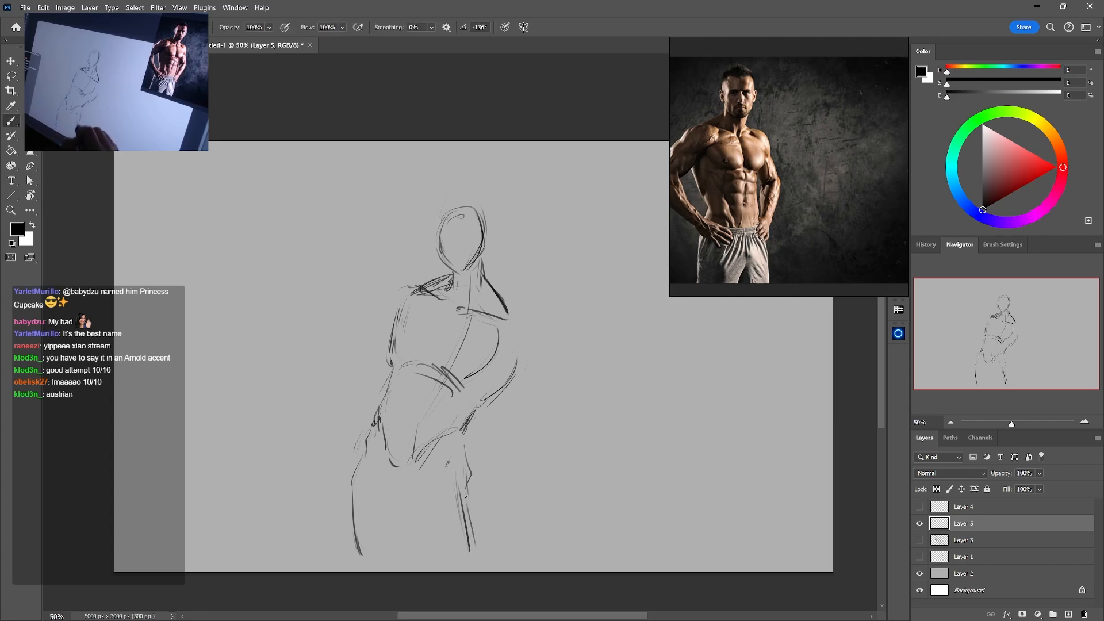
{"action": "left_click_drag", "start_coordinate": [466, 496], "coordinate": [473, 560]}
Sketch an inner leg line and waistband strokes across the hips, undoing the last three strokes
{"action": "mouse_move", "coordinate": [363, 458]}
{"action": "left_mouse_down"}
{"action": "mouse_move", "coordinate": [352, 552]}
{"action": "mouse_move", "coordinate": [392, 550]}
{"action": "left_mouse_up"}
{"action": "left_click_drag", "start_coordinate": [375, 409], "coordinate": [387, 439]}
{"action": "left_click_drag", "start_coordinate": [404, 450], "coordinate": [464, 429]}
{"action": "mouse_move", "coordinate": [377, 412]}
{"action": "left_mouse_down"}
{"action": "mouse_move", "coordinate": [391, 445]}
{"action": "mouse_move", "coordinate": [449, 425]}
{"action": "left_mouse_up"}
{"action": "mouse_move", "coordinate": [384, 427]}
{"action": "left_mouse_down"}
{"action": "mouse_move", "coordinate": [414, 440]}
{"action": "mouse_move", "coordinate": [386, 398]}
{"action": "left_mouse_up"}
{"action": "left_click_drag", "start_coordinate": [419, 442], "coordinate": [469, 424]}
{"action": "key", "text": "ctrl+z"}
{"action": "key", "text": "ctrl+z"}
{"action": "key", "text": "ctrl+z"}
{"action": "key", "text": "ctrl+z"}
{"action": "key", "text": "ctrl+z"}
{"action": "key", "text": "ctrl+z"}
{"action": "key", "text": "ctrl+z"}
Reinforce the hip edge and draw the inner and outer lines of both legs
{"action": "left_click_drag", "start_coordinate": [389, 422], "coordinate": [399, 446]}
{"action": "mouse_move", "coordinate": [384, 425]}
{"action": "left_mouse_down"}
{"action": "mouse_move", "coordinate": [411, 453]}
{"action": "mouse_move", "coordinate": [462, 435]}
{"action": "mouse_move", "coordinate": [369, 474]}
{"action": "left_mouse_up"}
{"action": "left_click_drag", "start_coordinate": [368, 443], "coordinate": [396, 564]}
{"action": "left_click_drag", "start_coordinate": [428, 497], "coordinate": [424, 573]}
{"action": "left_click_drag", "start_coordinate": [433, 476], "coordinate": [424, 573]}
{"action": "left_click_drag", "start_coordinate": [445, 480], "coordinate": [464, 459]}
{"action": "left_click_drag", "start_coordinate": [459, 443], "coordinate": [472, 530]}
Rework the head outline, undo the last two strokes, and add a short stroke to the near shoulder
{"action": "left_click_drag", "start_coordinate": [557, 339], "coordinate": [532, 361]}
{"action": "mouse_move", "coordinate": [427, 234]}
{"action": "left_mouse_down"}
{"action": "mouse_move", "coordinate": [410, 273]}
{"action": "mouse_move", "coordinate": [456, 238]}
{"action": "left_mouse_up"}
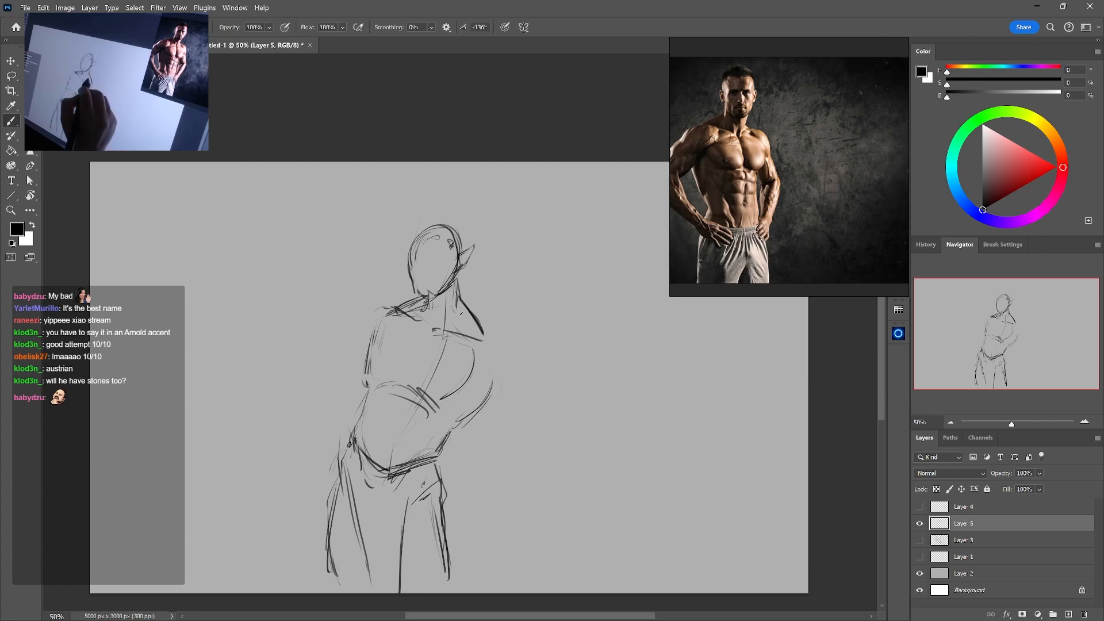
{"action": "key", "text": "ctrl+z"}
{"action": "key", "text": "ctrl+z"}
{"action": "left_click_drag", "start_coordinate": [385, 306], "coordinate": [397, 311]}
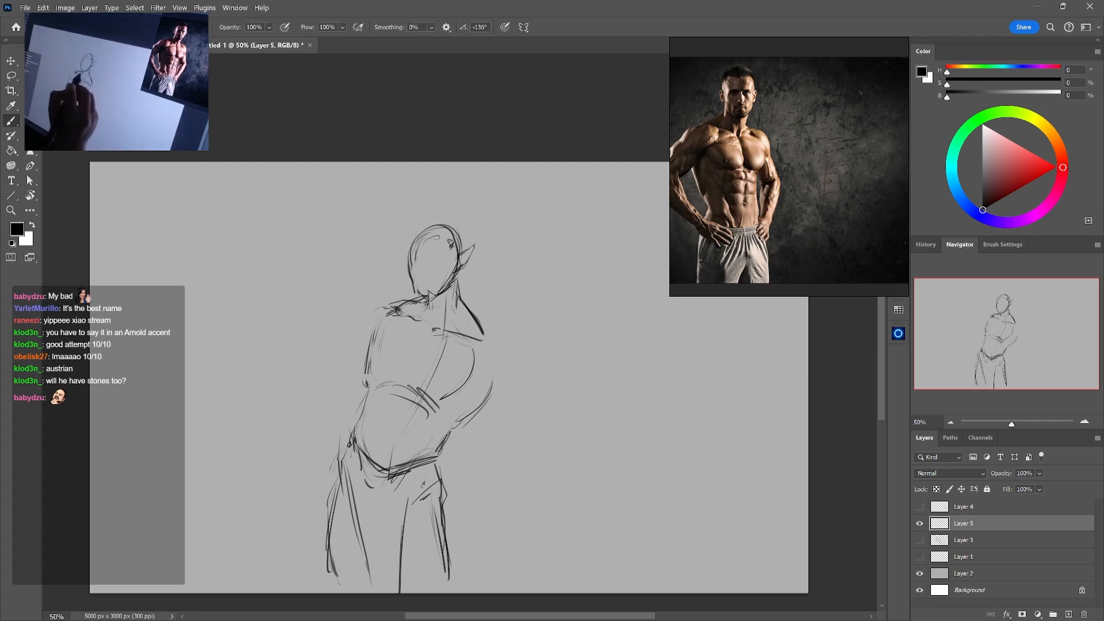
Check the earlier creature sketches by toggling Layers 3 and 1, with the figure on Layer 5 temporarily hidden
{"action": "left_click", "coordinate": [920, 540]}
{"action": "left_click", "coordinate": [920, 523]}
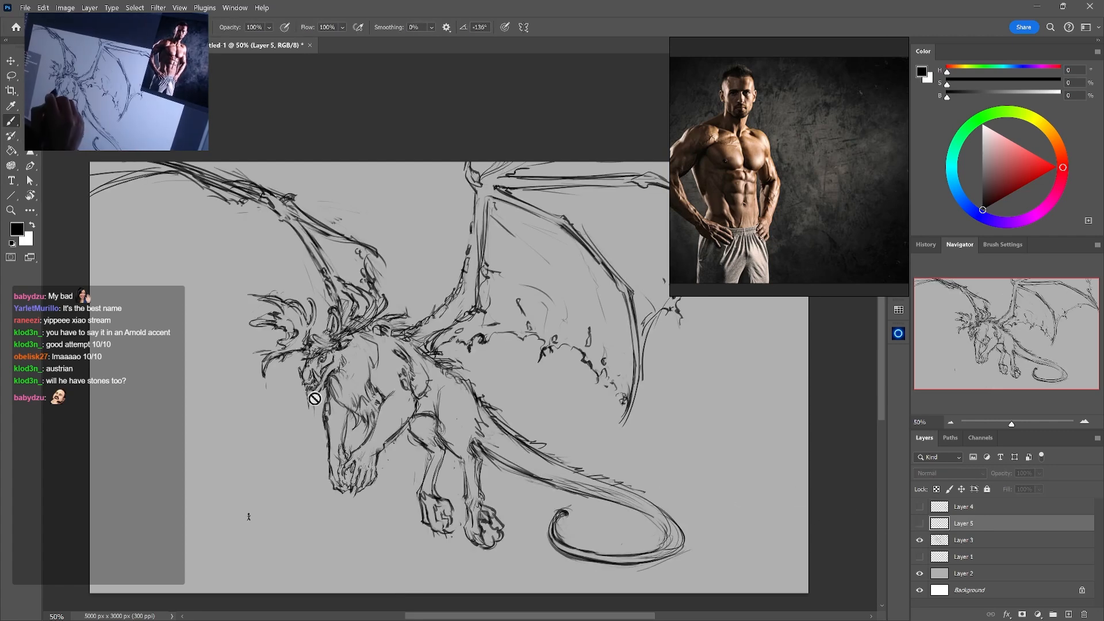
{"action": "left_click", "coordinate": [922, 555]}
{"action": "left_click", "coordinate": [919, 555]}
{"action": "left_click", "coordinate": [920, 540]}
{"action": "left_click", "coordinate": [919, 523]}
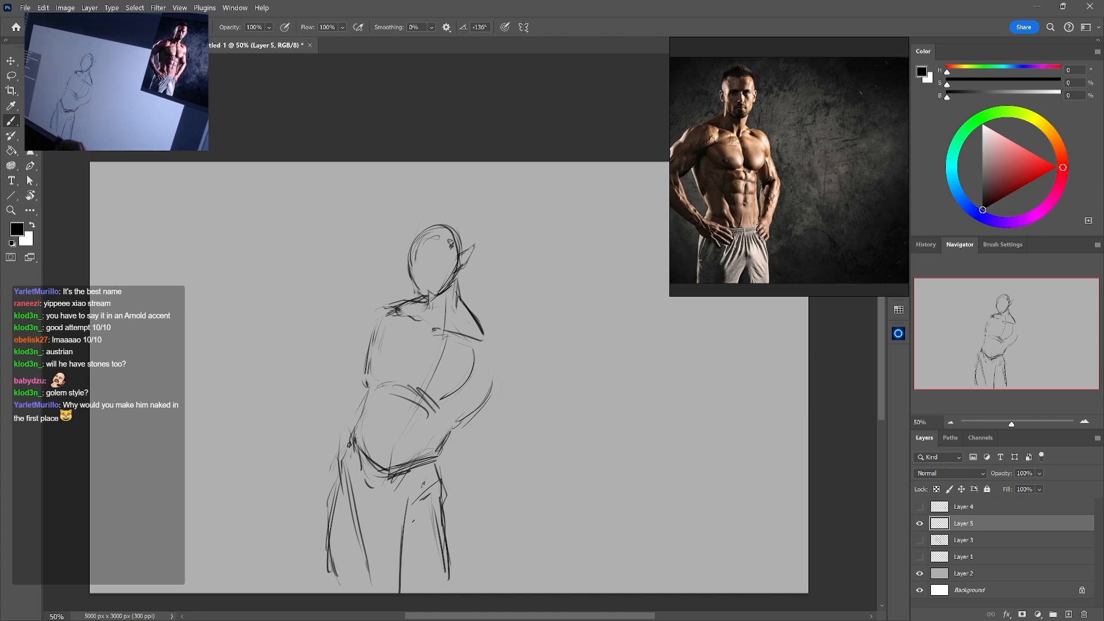
Reinforce the outer thigh lines and erase stray marks inside the legs and below the waistband
{"action": "left_click_drag", "start_coordinate": [342, 459], "coordinate": [362, 540]}
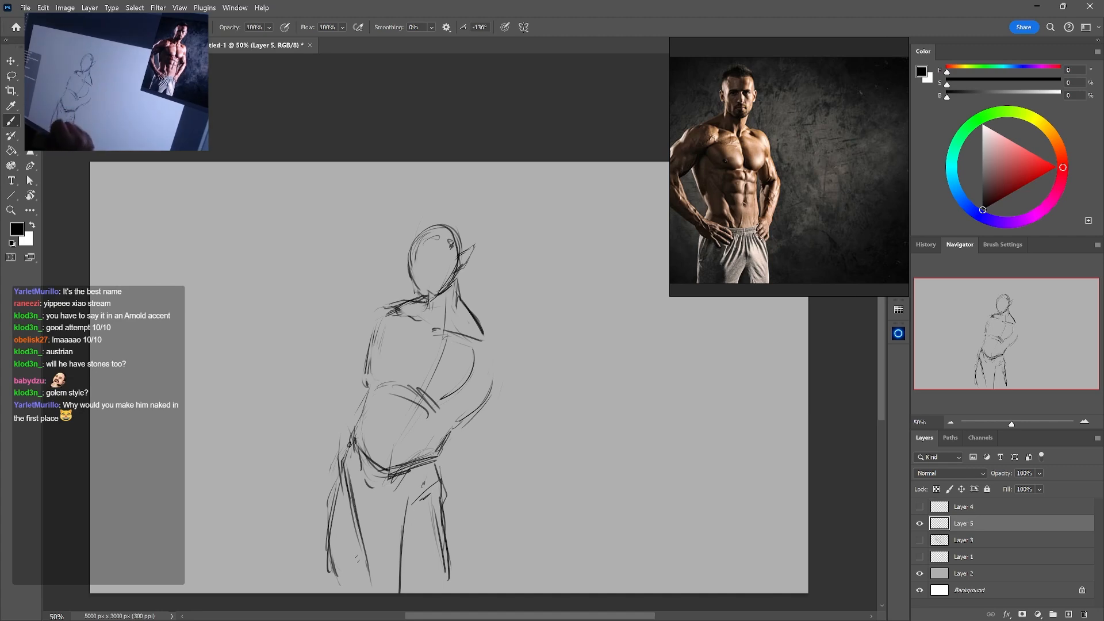
{"action": "left_click_drag", "start_coordinate": [339, 479], "coordinate": [330, 557]}
{"action": "key", "text": "e"}
{"action": "left_click_drag", "start_coordinate": [437, 518], "coordinate": [438, 573]}
{"action": "left_click_drag", "start_coordinate": [368, 484], "coordinate": [382, 498]}
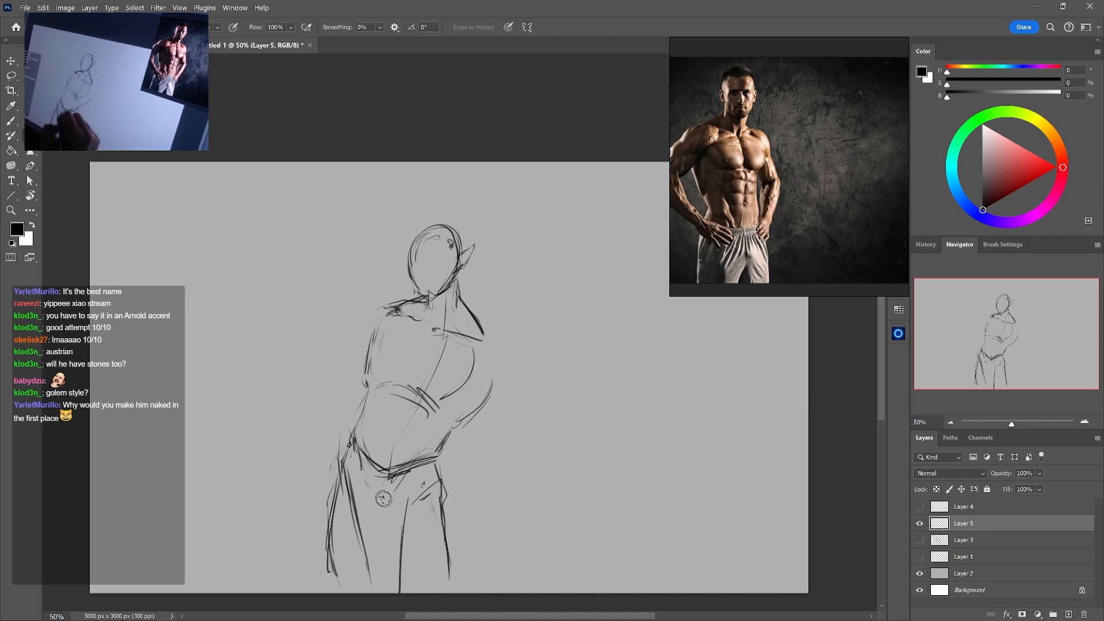
Add the abdomen's centre line and chest strokes, and darken the waist edge below the ribcage
{"action": "key", "text": "b"}
{"action": "left_click_drag", "start_coordinate": [393, 416], "coordinate": [403, 395]}
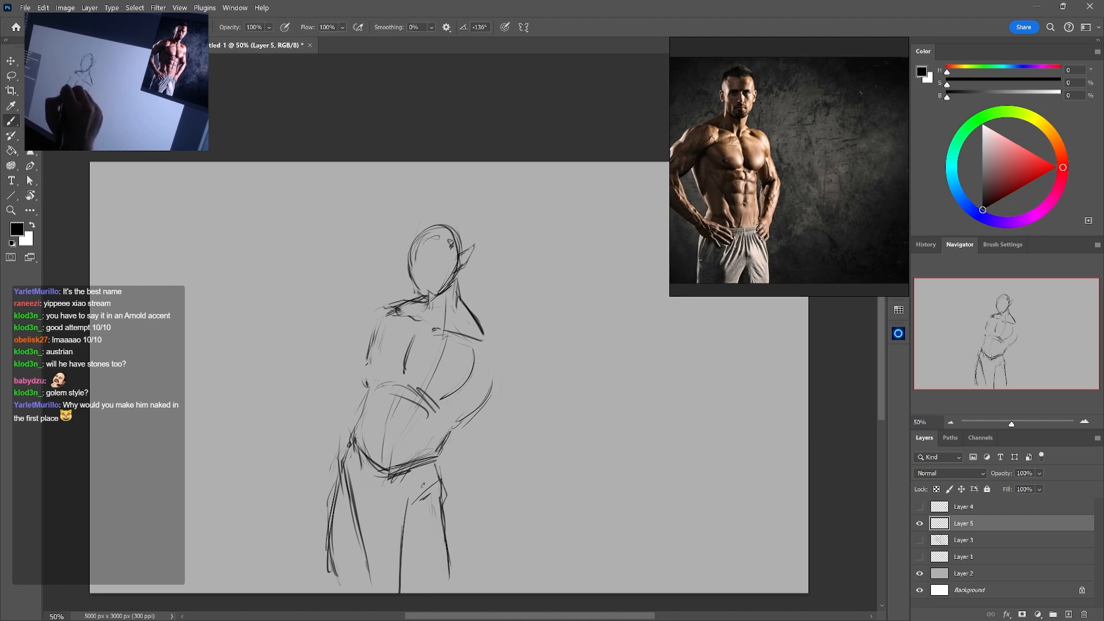
{"action": "left_click_drag", "start_coordinate": [364, 394], "coordinate": [353, 434]}
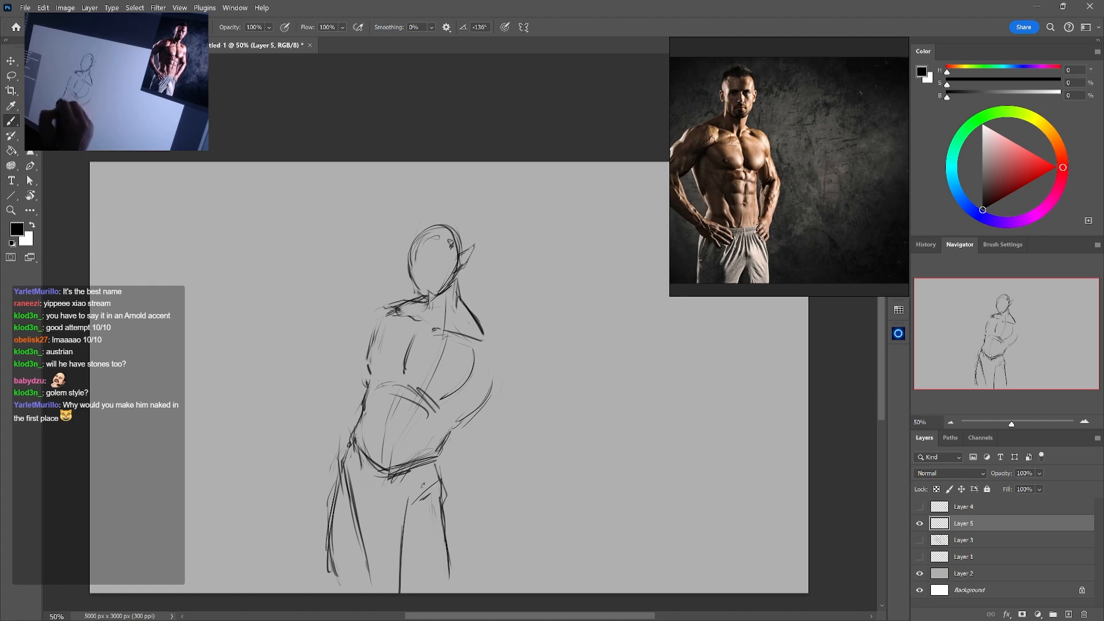
Rework the far shoulder's edge and trim the tip of the pointed ear
{"action": "key", "text": "e"}
{"action": "left_click_drag", "start_coordinate": [478, 318], "coordinate": [493, 348]}
{"action": "key", "text": "b"}
{"action": "key", "text": "e"}
{"action": "left_click_drag", "start_coordinate": [479, 246], "coordinate": [476, 252]}
{"action": "key", "text": "b"}
Draw a curved guideline and an eye circle on the head, and sketch two large curving horns
{"action": "left_click_drag", "start_coordinate": [413, 277], "coordinate": [425, 293]}
{"action": "key", "text": "e"}
{"action": "key", "text": "b"}
{"action": "mouse_move", "coordinate": [465, 258]}
{"action": "left_mouse_down"}
{"action": "mouse_move", "coordinate": [413, 270]}
{"action": "mouse_move", "coordinate": [437, 243]}
{"action": "left_mouse_up"}
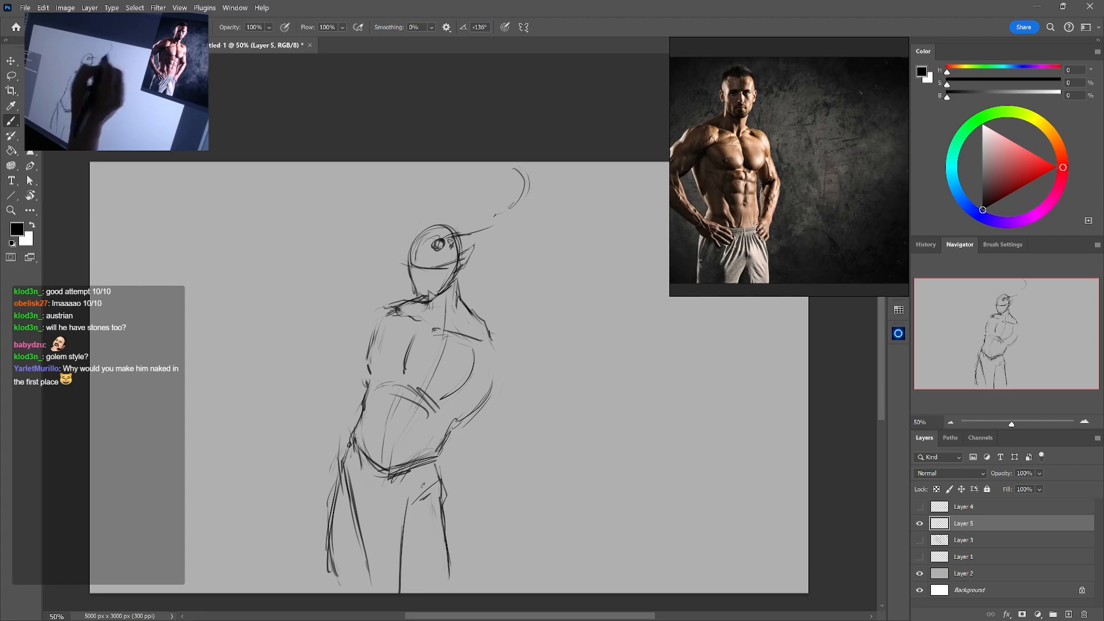
{"action": "mouse_move", "coordinate": [494, 218]}
{"action": "left_mouse_down"}
{"action": "mouse_move", "coordinate": [532, 162]}
{"action": "mouse_move", "coordinate": [547, 162]}
{"action": "left_mouse_up"}
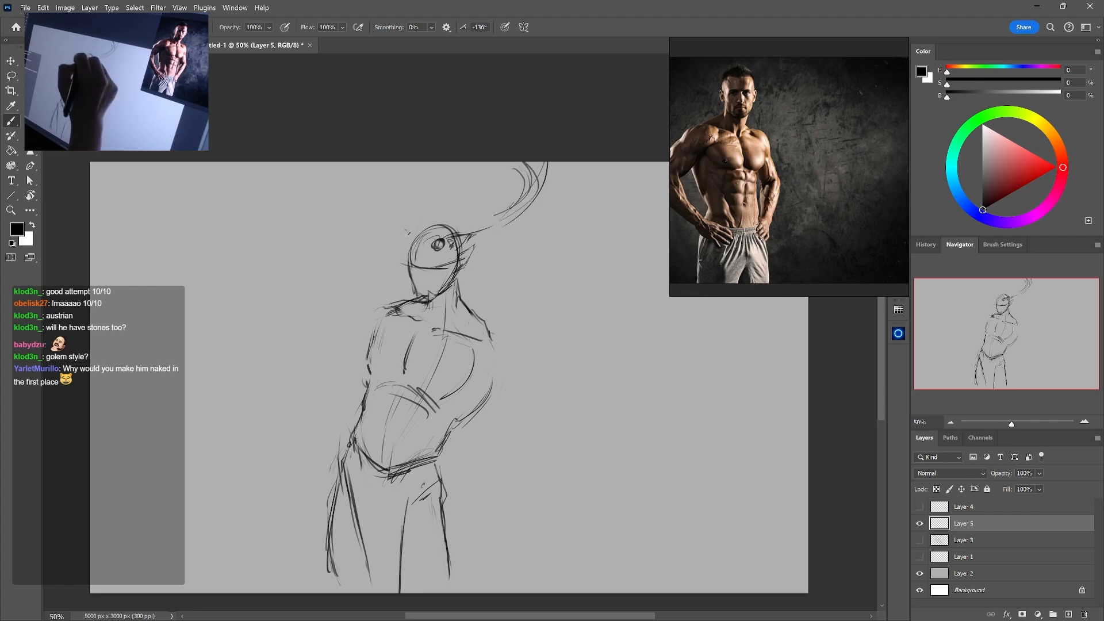
{"action": "mouse_move", "coordinate": [414, 165]}
{"action": "left_mouse_down"}
{"action": "mouse_move", "coordinate": [409, 218]}
{"action": "mouse_move", "coordinate": [416, 163]}
{"action": "mouse_move", "coordinate": [405, 194]}
{"action": "left_mouse_up"}
Sketch the rounded far shoulder and upper arm, erasing inner construction lines and firming up the outer contour
{"action": "left_click_drag", "start_coordinate": [490, 322], "coordinate": [482, 410]}
{"action": "left_click_drag", "start_coordinate": [497, 343], "coordinate": [518, 370]}
{"action": "mouse_move", "coordinate": [512, 346]}
{"action": "left_mouse_down"}
{"action": "mouse_move", "coordinate": [520, 385]}
{"action": "mouse_move", "coordinate": [497, 400]}
{"action": "left_mouse_up"}
{"action": "key", "text": "e"}
{"action": "key", "text": "b"}
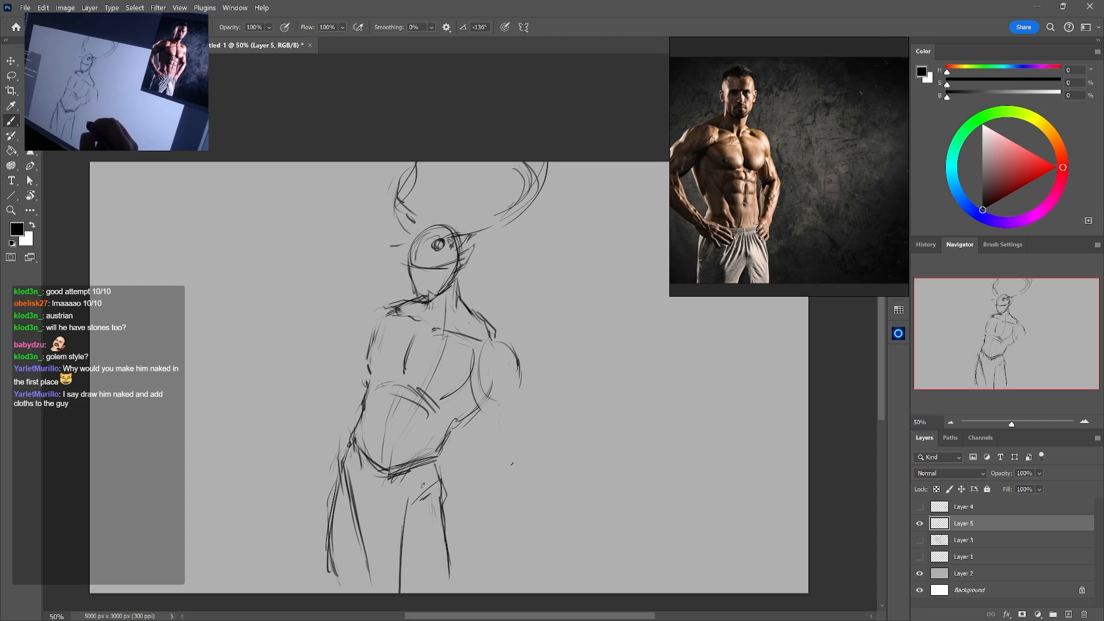
{"action": "key", "text": "e"}
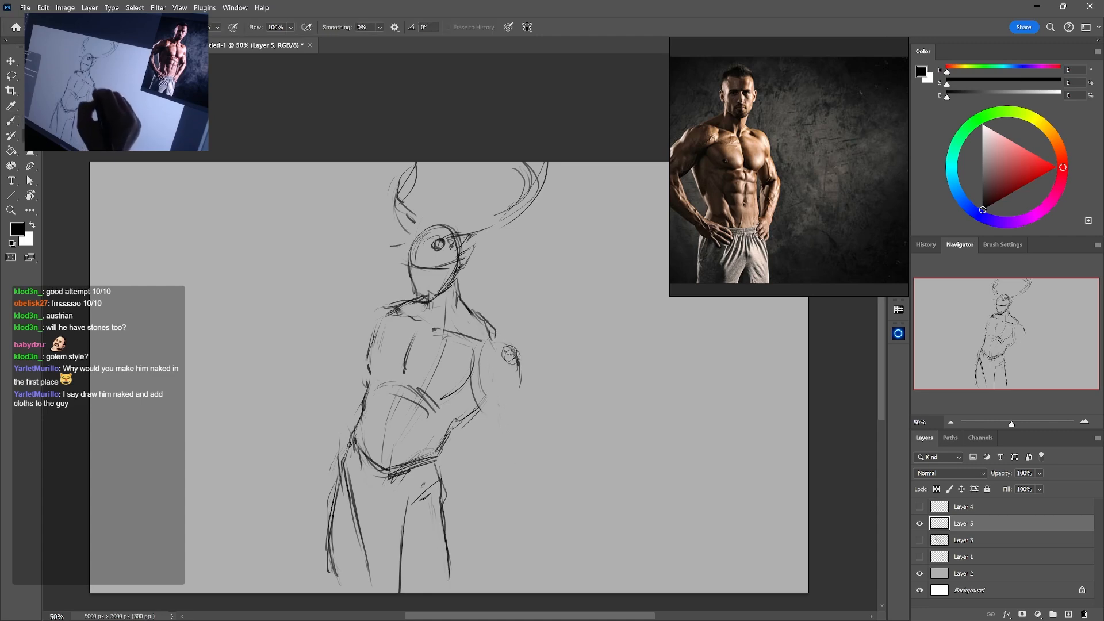
{"action": "key", "text": "b"}
{"action": "mouse_move", "coordinate": [510, 355]}
{"action": "left_mouse_down"}
{"action": "mouse_move", "coordinate": [521, 389]}
{"action": "mouse_move", "coordinate": [499, 401]}
{"action": "mouse_move", "coordinate": [484, 379]}
{"action": "left_mouse_up"}
{"action": "key", "text": "e"}
{"action": "key", "text": "b"}
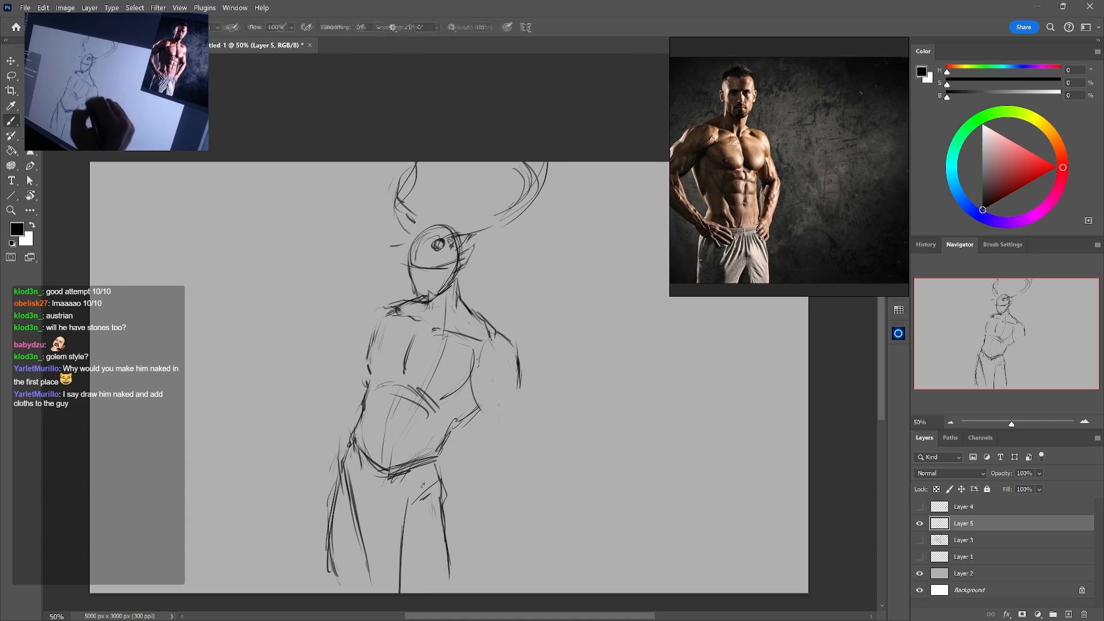
Extend that arm past the elbow with inner and outer forearm lines tapering to the wrist
{"action": "left_click_drag", "start_coordinate": [496, 421], "coordinate": [490, 424]}
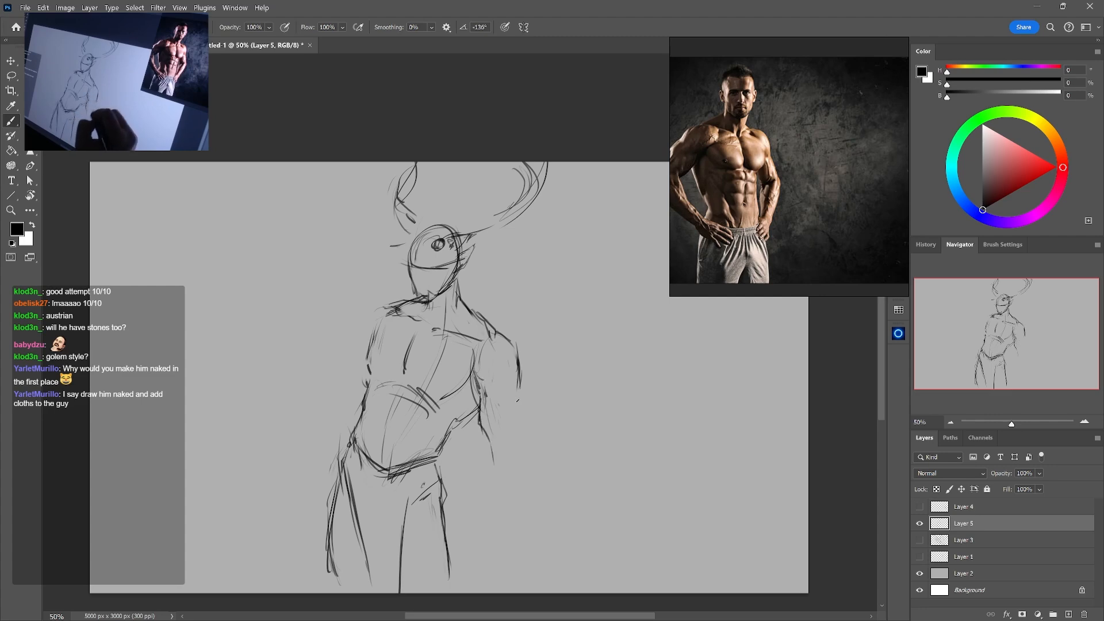
{"action": "key", "text": "e"}
{"action": "key", "text": "b"}
{"action": "mouse_move", "coordinate": [494, 461]}
{"action": "left_mouse_down"}
{"action": "mouse_move", "coordinate": [490, 444]}
{"action": "mouse_move", "coordinate": [478, 512]}
{"action": "mouse_move", "coordinate": [490, 541]}
{"action": "left_mouse_up"}
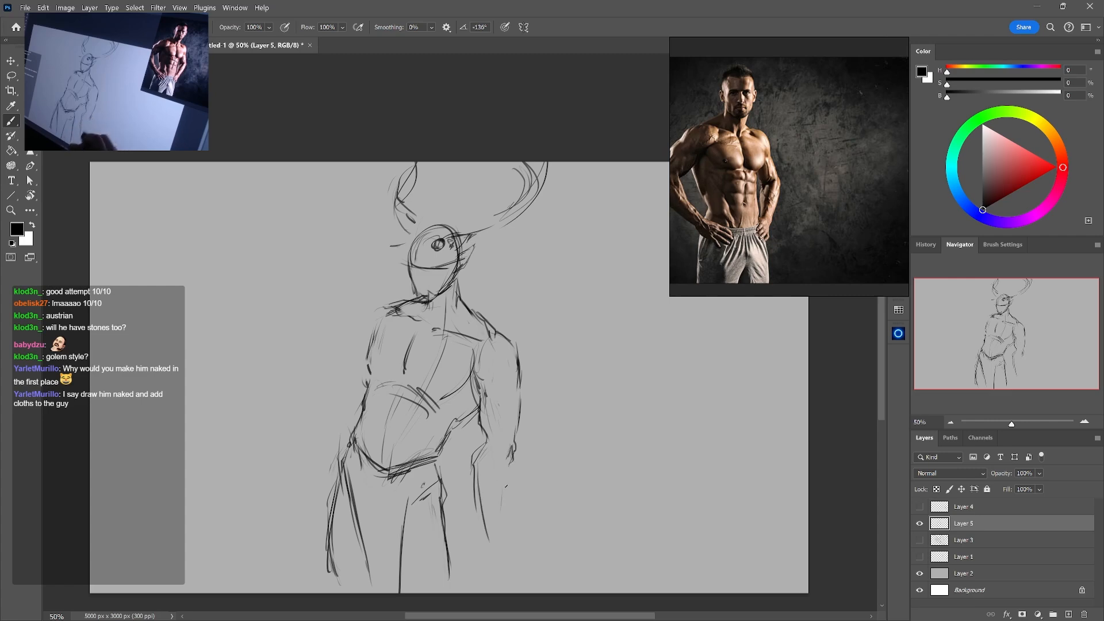
{"action": "left_click_drag", "start_coordinate": [498, 510], "coordinate": [481, 553]}
{"action": "mouse_move", "coordinate": [502, 486]}
{"action": "left_mouse_down"}
{"action": "mouse_move", "coordinate": [481, 548]}
{"action": "mouse_move", "coordinate": [467, 530]}
{"action": "left_mouse_up"}
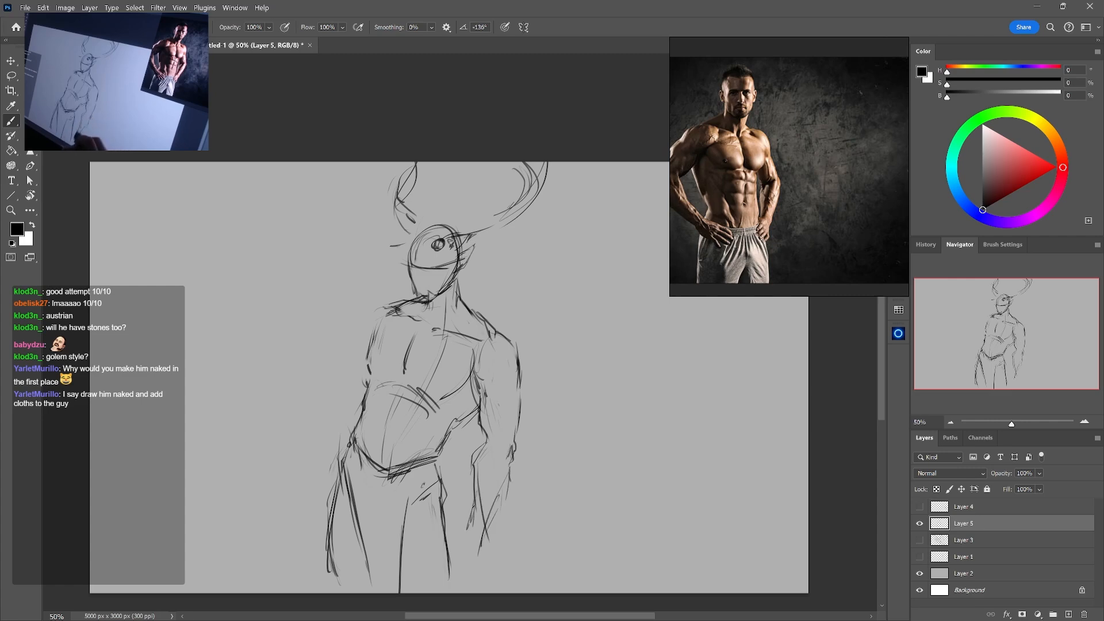
Erase the rough outer forearm line and redraw it as a bold curve from elbow to wrist
{"action": "key", "text": "e"}
{"action": "left_click_drag", "start_coordinate": [501, 496], "coordinate": [486, 534]}
{"action": "key", "text": "b"}
{"action": "left_click_drag", "start_coordinate": [510, 460], "coordinate": [481, 532]}
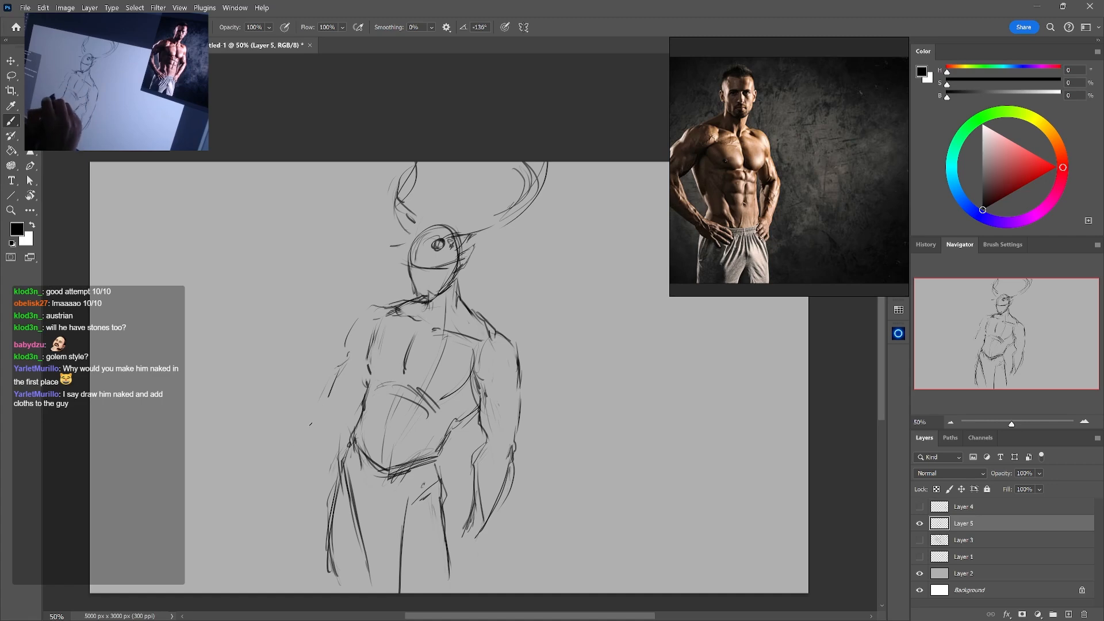
{"action": "left_click_drag", "start_coordinate": [309, 427], "coordinate": [281, 467]}
{"action": "left_click_drag", "start_coordinate": [315, 420], "coordinate": [282, 507]}
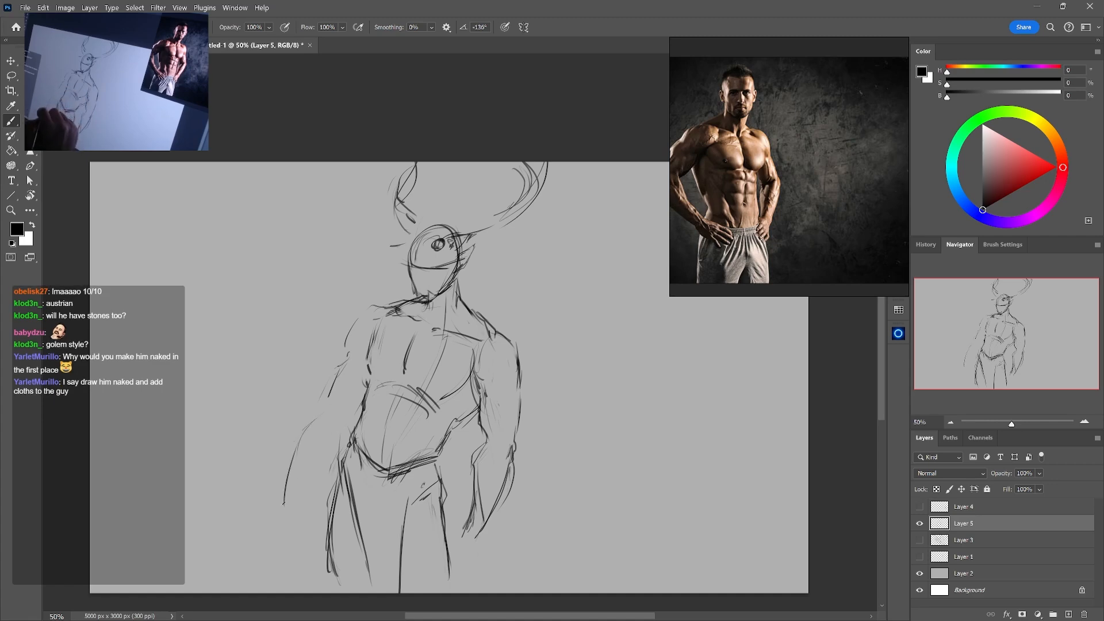
{"action": "key", "text": "ctrl+z"}
Lighten the rough outer line of the opposite upper arm with the eraser
{"action": "key", "text": "e"}
{"action": "left_click_drag", "start_coordinate": [344, 358], "coordinate": [330, 410]}
{"action": "key", "text": "b"}
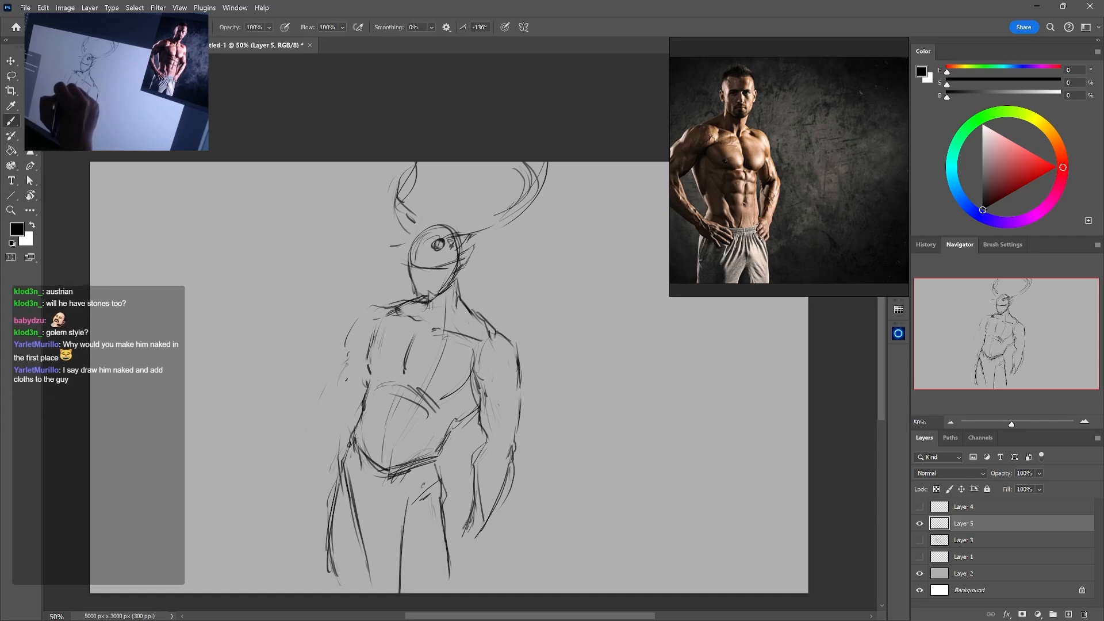
Erase the eye circle and sketch a brow line and angular face planes down to the jaw
{"action": "left_click_drag", "start_coordinate": [407, 255], "coordinate": [457, 270]}
{"action": "key", "text": "e"}
{"action": "mouse_move", "coordinate": [443, 240]}
{"action": "left_mouse_down"}
{"action": "mouse_move", "coordinate": [425, 275]}
{"action": "mouse_move", "coordinate": [463, 266]}
{"action": "mouse_move", "coordinate": [417, 289]}
{"action": "mouse_move", "coordinate": [420, 310]}
{"action": "left_mouse_up"}
{"action": "key", "text": "b"}
{"action": "mouse_move", "coordinate": [421, 271]}
{"action": "left_mouse_down"}
{"action": "mouse_move", "coordinate": [420, 301]}
{"action": "mouse_move", "coordinate": [407, 301]}
{"action": "left_mouse_up"}
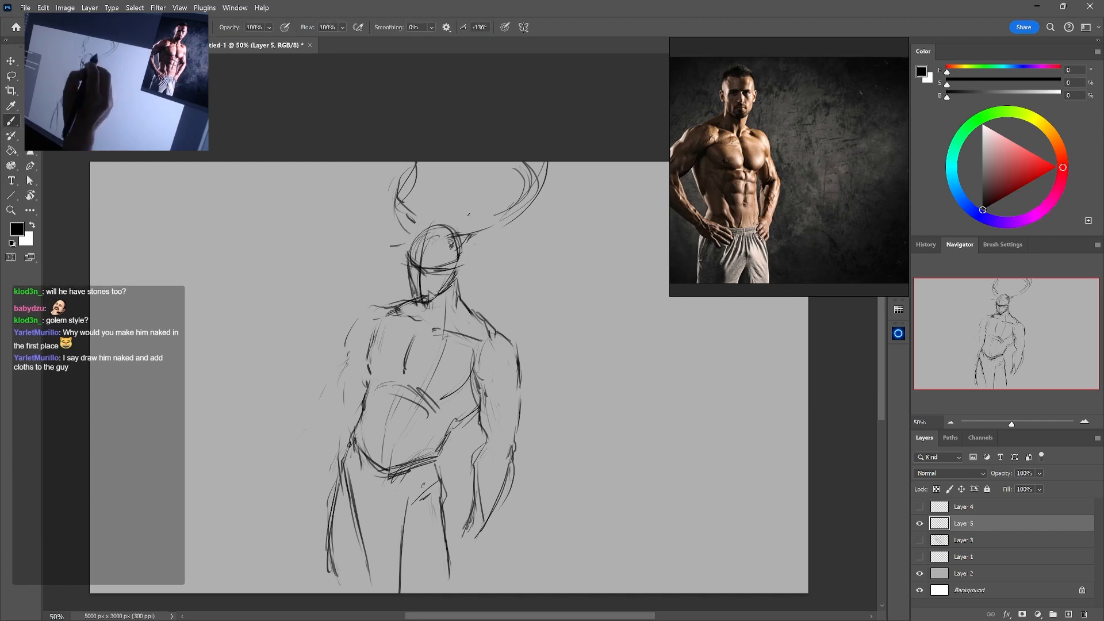
Undo the last long face stroke and refine the cheek and jaw with drawn and erased lines
{"action": "left_click_drag", "start_coordinate": [436, 222], "coordinate": [423, 320]}
{"action": "key", "text": "ctrl+z"}
{"action": "mouse_move", "coordinate": [407, 269]}
{"action": "left_mouse_down"}
{"action": "mouse_move", "coordinate": [416, 308]}
{"action": "mouse_move", "coordinate": [430, 304]}
{"action": "left_mouse_up"}
{"action": "key", "text": "e"}
{"action": "left_click_drag", "start_coordinate": [422, 281], "coordinate": [413, 316]}
{"action": "key", "text": "b"}
Draw the near shoulder's outer curve and lighten the leftover forearm marks beside the waist
{"action": "mouse_move", "coordinate": [410, 281]}
{"action": "left_mouse_down"}
{"action": "mouse_move", "coordinate": [423, 303]}
{"action": "mouse_move", "coordinate": [349, 344]}
{"action": "left_mouse_up"}
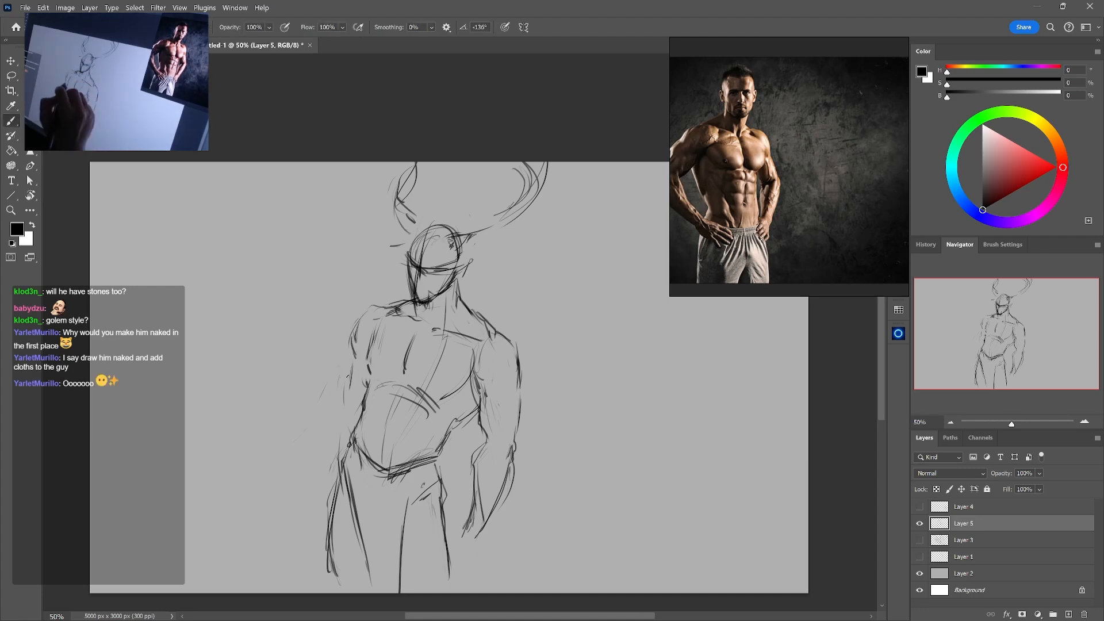
{"action": "key", "text": "e"}
{"action": "left_click_drag", "start_coordinate": [330, 430], "coordinate": [306, 458]}
{"action": "key", "text": "b"}
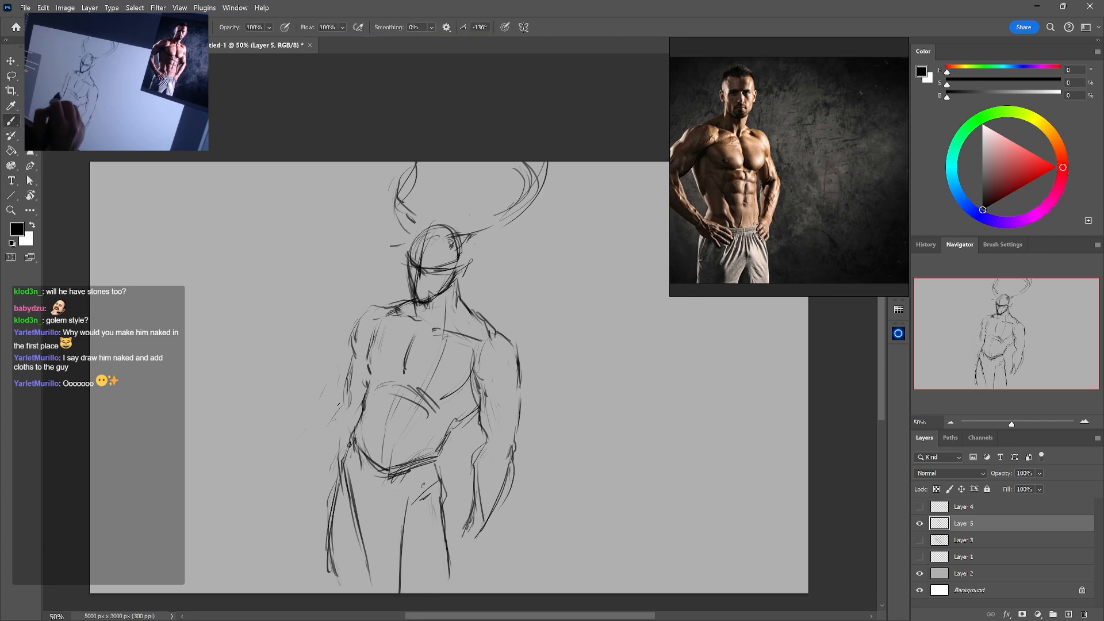
Clean up the near upper arm and draw its contour past the elbow down to the forearm
{"action": "key", "text": "e"}
{"action": "left_click_drag", "start_coordinate": [348, 407], "coordinate": [349, 380]}
{"action": "key", "text": "b"}
{"action": "left_click_drag", "start_coordinate": [353, 364], "coordinate": [317, 523]}
{"action": "key", "text": "e"}
{"action": "key", "text": "b"}
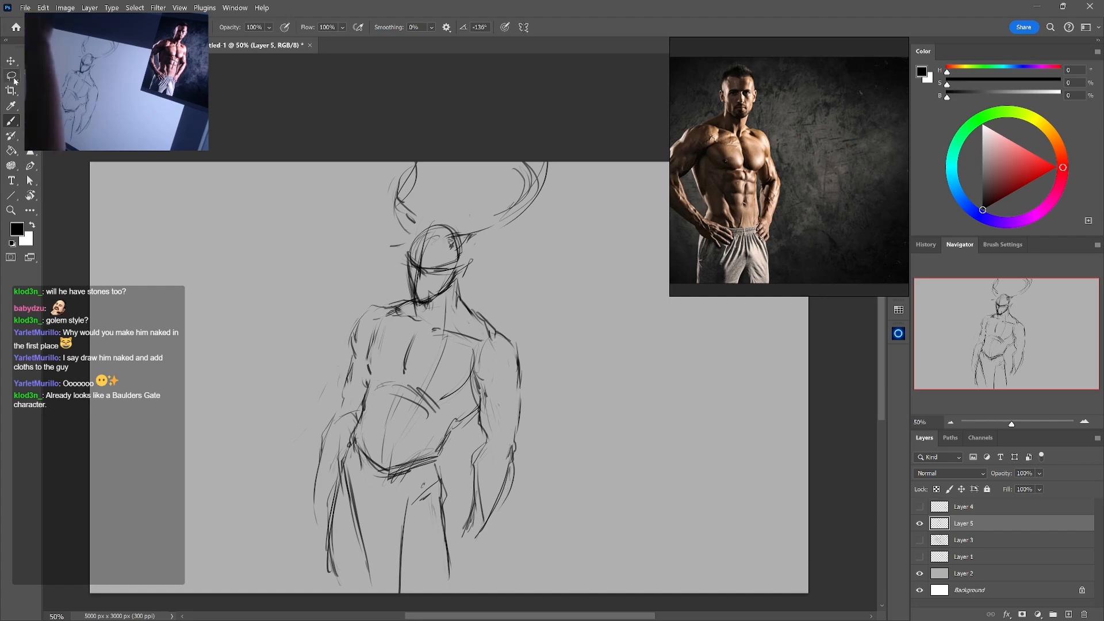
Lasso the figure's abdomen and legs, rotate them about -4.9°, shift them slightly, and deselect
{"action": "key", "text": "l"}
{"action": "mouse_move", "coordinate": [460, 482]}
{"action": "left_mouse_down"}
{"action": "mouse_move", "coordinate": [423, 405]}
{"action": "mouse_move", "coordinate": [332, 472]}
{"action": "mouse_move", "coordinate": [471, 521]}
{"action": "mouse_move", "coordinate": [456, 479]}
{"action": "left_mouse_up"}
{"action": "key", "text": "ctrl+t"}
{"action": "left_click_drag", "start_coordinate": [584, 542], "coordinate": [585, 536]}
{"action": "left_click_drag", "start_coordinate": [454, 562], "coordinate": [462, 564]}
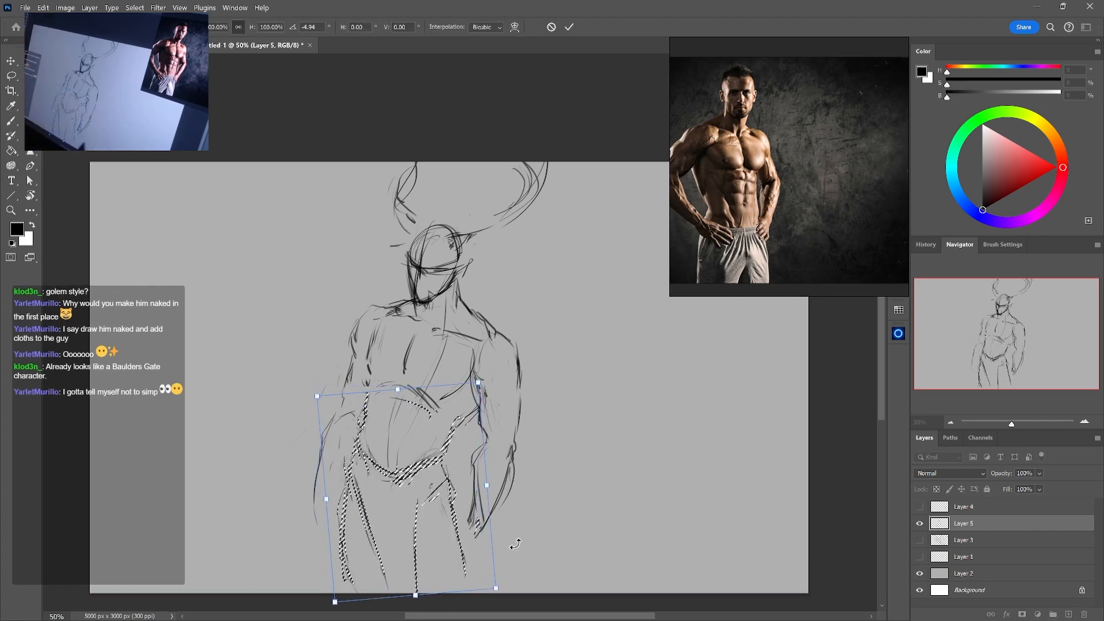
{"action": "key", "text": "Return"}
{"action": "key", "text": "ctrl+d"}
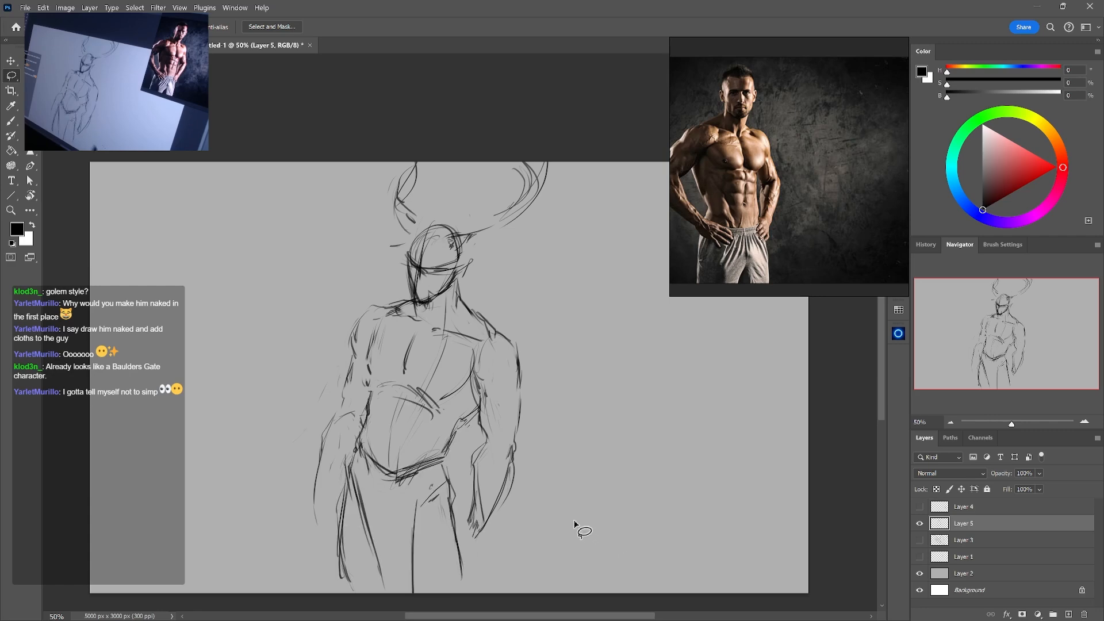
Erase the rough near-shoulder line and redraw it as a rounded contour into the upper arm
{"action": "key", "text": "b"}
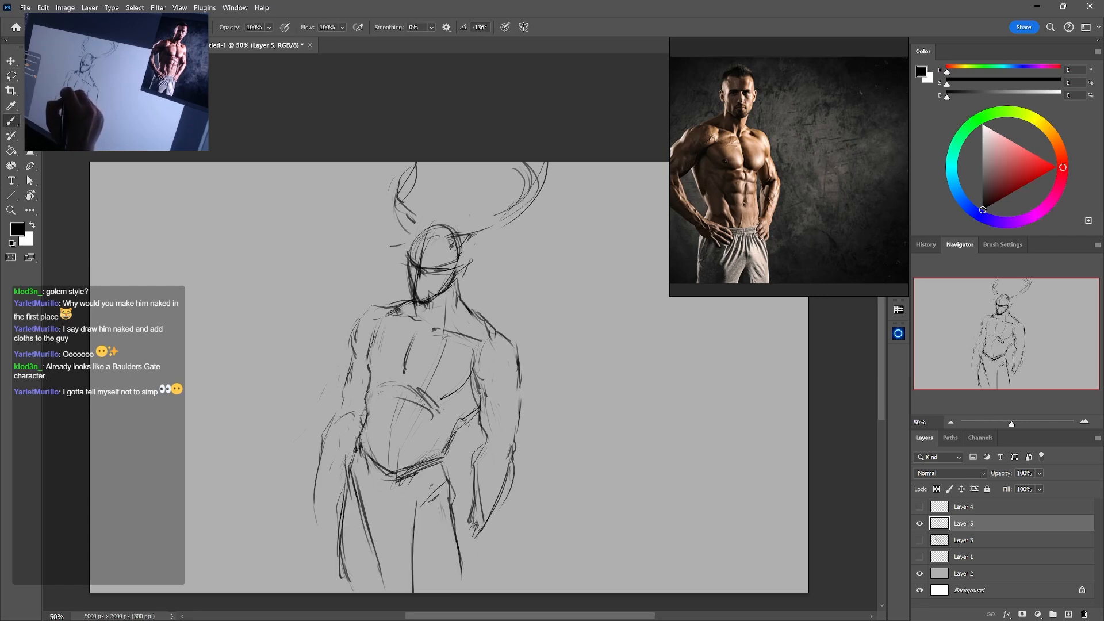
{"action": "key", "text": "e"}
{"action": "left_click_drag", "start_coordinate": [363, 318], "coordinate": [353, 347]}
{"action": "key", "text": "b"}
{"action": "left_click_drag", "start_coordinate": [372, 310], "coordinate": [349, 359]}
{"action": "key", "text": "e"}
{"action": "key", "text": "b"}
Strengthen the far shoulder muscle and the line where the upper arm meets the chest
{"action": "mouse_move", "coordinate": [506, 333]}
{"action": "left_mouse_down"}
{"action": "mouse_move", "coordinate": [521, 374]}
{"action": "mouse_move", "coordinate": [487, 399]}
{"action": "left_mouse_up"}
{"action": "key", "text": "e"}
{"action": "key", "text": "b"}
{"action": "left_click_drag", "start_coordinate": [483, 344], "coordinate": [472, 374]}
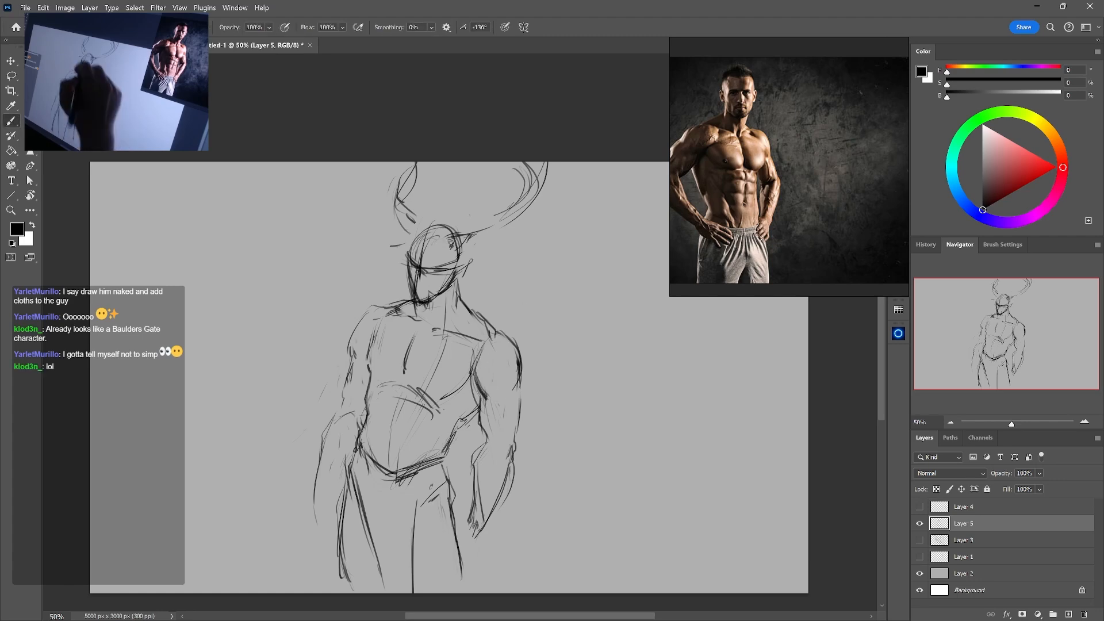
Lighten the lines inside the face and free-transform the figure so it tilts slightly counter-clockwise
{"action": "key", "text": "e"}
{"action": "left_click_drag", "start_coordinate": [418, 281], "coordinate": [421, 300]}
{"action": "key", "text": "ctrl+t"}
{"action": "mouse_move", "coordinate": [539, 379]}
{"action": "left_mouse_down"}
{"action": "mouse_move", "coordinate": [530, 379]}
{"action": "mouse_move", "coordinate": [624, 370]}
{"action": "mouse_move", "coordinate": [621, 385]}
{"action": "left_mouse_up"}
{"action": "key", "text": "Return"}
Erase the lower outer thigh line and redraw the outer leg contours down to the canvas edge
{"action": "left_click_drag", "start_coordinate": [341, 512], "coordinate": [356, 593]}
{"action": "key", "text": "b"}
{"action": "left_click_drag", "start_coordinate": [450, 506], "coordinate": [465, 589]}
{"action": "key", "text": "e"}
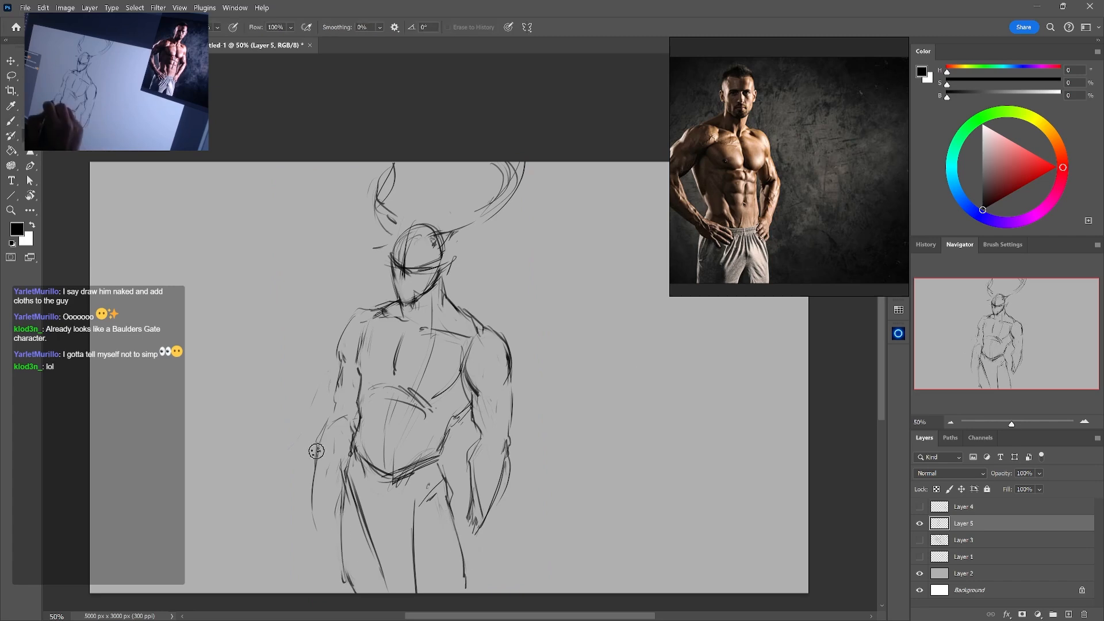
Draw the left forearm's outer contour down to the hand and trim the wrist lines of the right arm
{"action": "key", "text": "b"}
{"action": "left_click_drag", "start_coordinate": [315, 450], "coordinate": [298, 550]}
{"action": "key", "text": "e"}
{"action": "left_click_drag", "start_coordinate": [468, 516], "coordinate": [476, 531]}
{"action": "left_click_drag", "start_coordinate": [476, 531], "coordinate": [487, 512]}
{"action": "key", "text": "ctrl+z"}
Lasso the right forearm, rotate it about -9.9 degrees, and shift it slightly up and outward to join the upper arm
{"action": "key", "text": "l"}
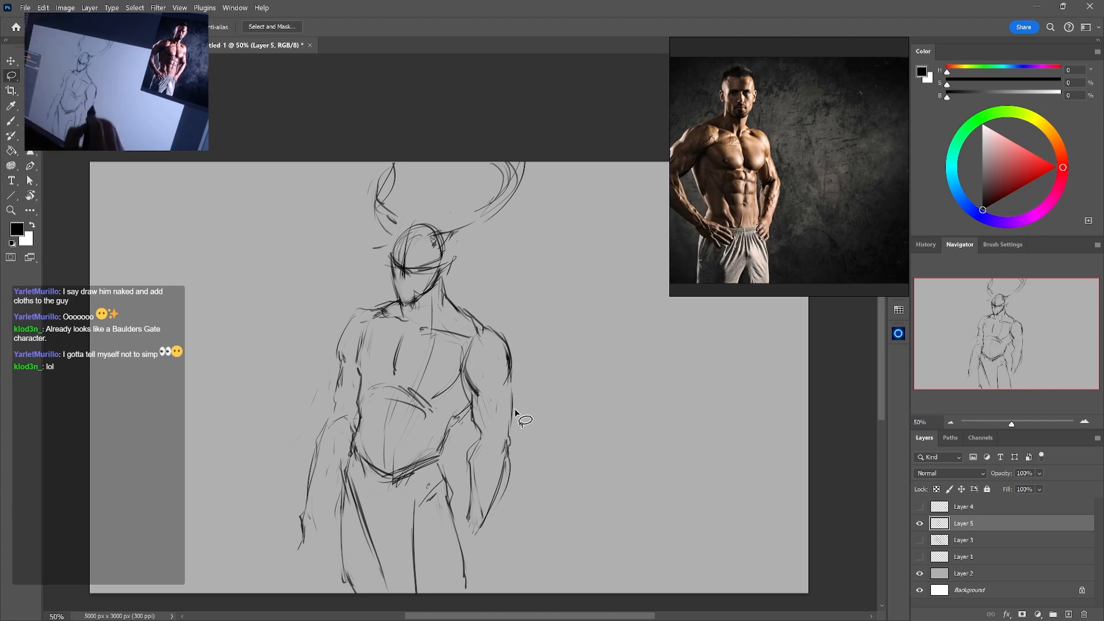
{"action": "mouse_move", "coordinate": [516, 412]}
{"action": "left_mouse_down"}
{"action": "mouse_move", "coordinate": [525, 511]}
{"action": "mouse_move", "coordinate": [459, 493]}
{"action": "mouse_move", "coordinate": [497, 402]}
{"action": "left_mouse_up"}
{"action": "key", "text": "ctrl+t"}
{"action": "left_click_drag", "start_coordinate": [610, 454], "coordinate": [663, 424]}
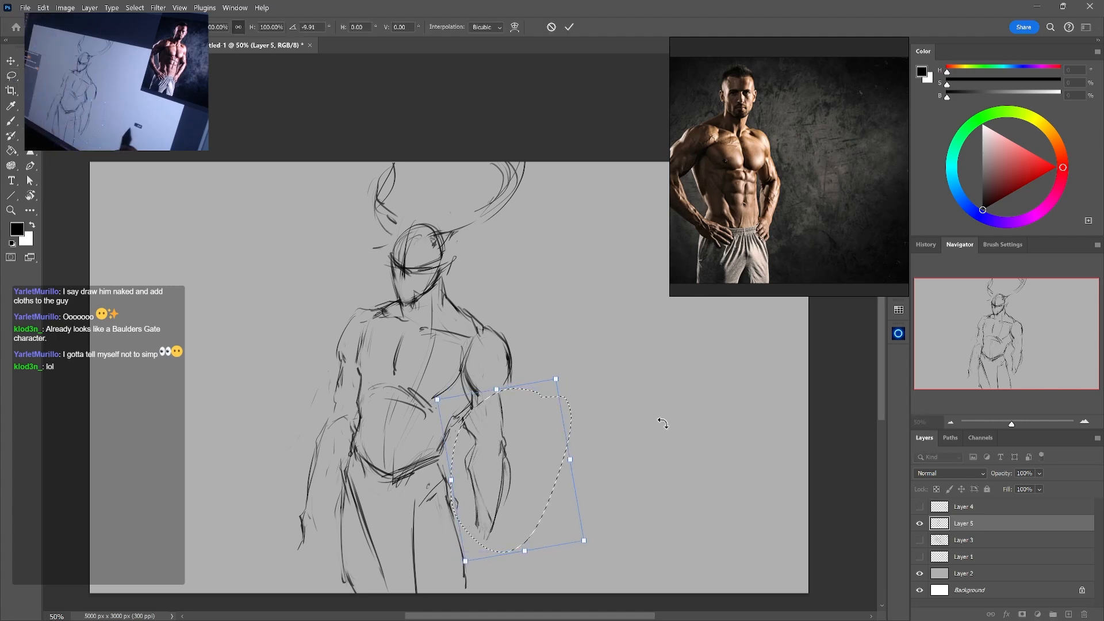
{"action": "left_click_drag", "start_coordinate": [524, 468], "coordinate": [536, 450]}
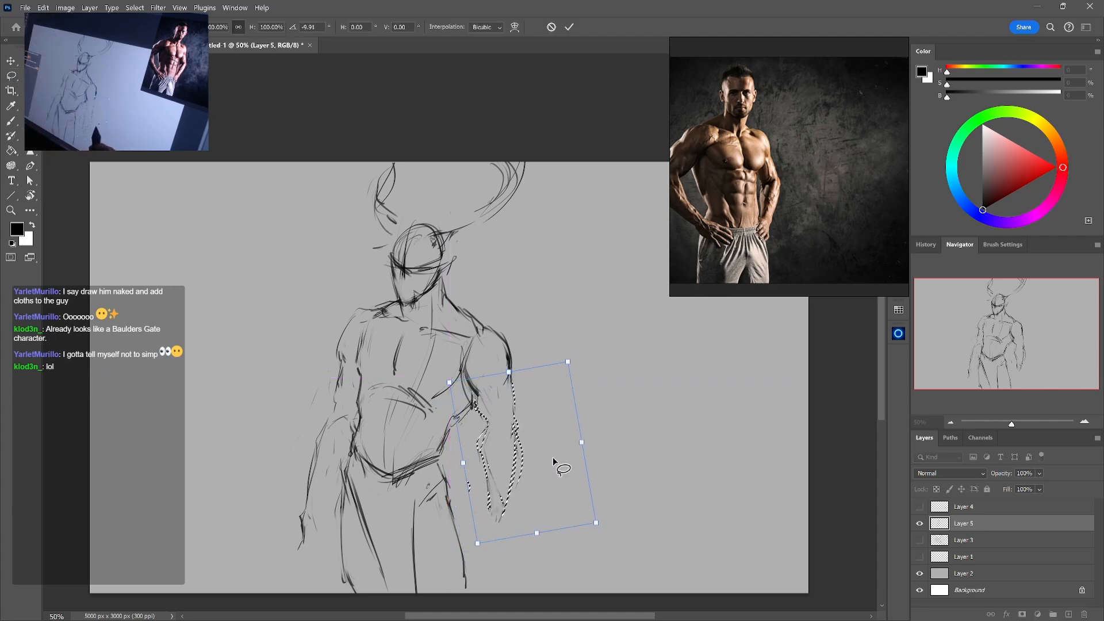
{"action": "key", "text": "Return"}
{"action": "key", "text": "e"}
{"action": "key", "text": "ctrl+d"}
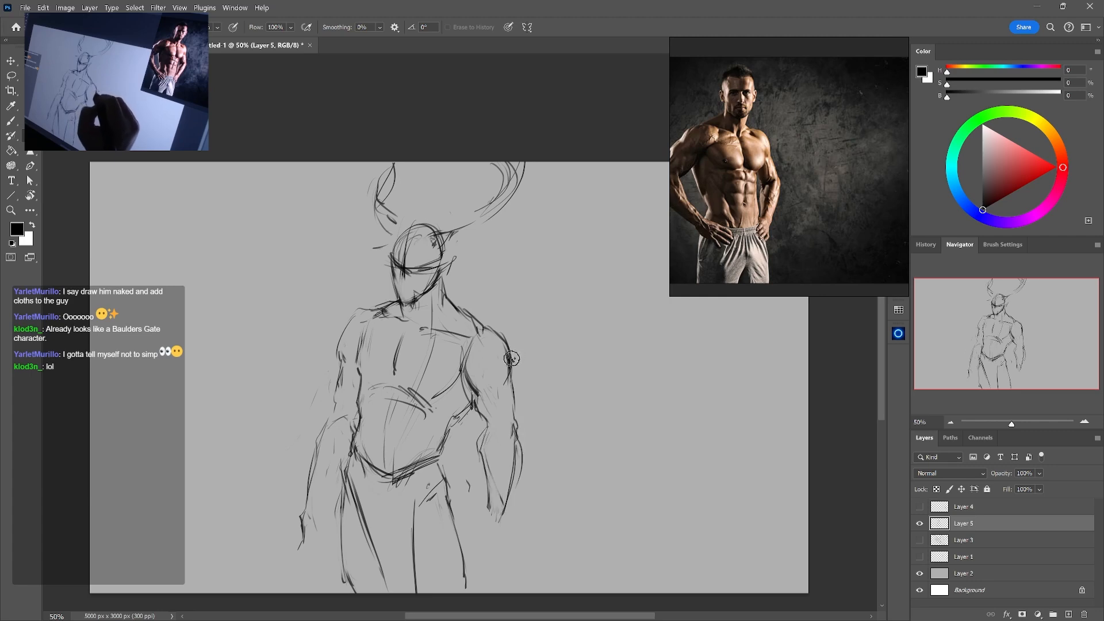
Reinforce the right arm's outer shoulder contour and clean up the lines at its inner elbow
{"action": "key", "text": "b"}
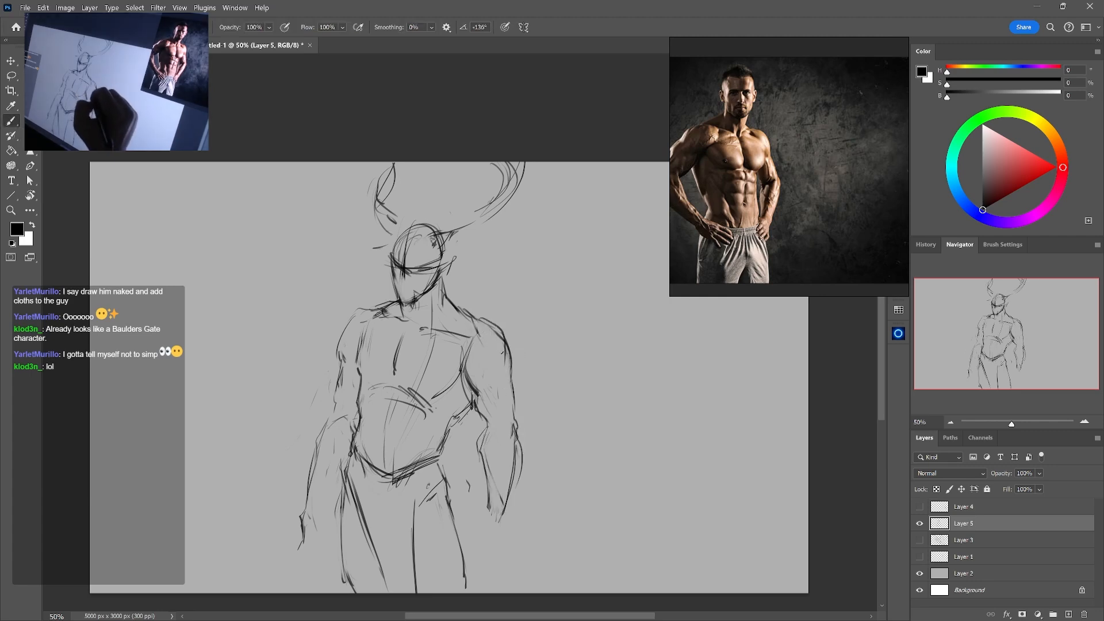
{"action": "left_click_drag", "start_coordinate": [506, 357], "coordinate": [509, 373]}
{"action": "mouse_move", "coordinate": [486, 323]}
{"action": "left_mouse_down"}
{"action": "mouse_move", "coordinate": [512, 382]}
{"action": "mouse_move", "coordinate": [510, 369]}
{"action": "mouse_move", "coordinate": [473, 378]}
{"action": "mouse_move", "coordinate": [439, 438]}
{"action": "left_mouse_up"}
{"action": "key", "text": "e"}
{"action": "key", "text": "b"}
{"action": "key", "text": "e"}
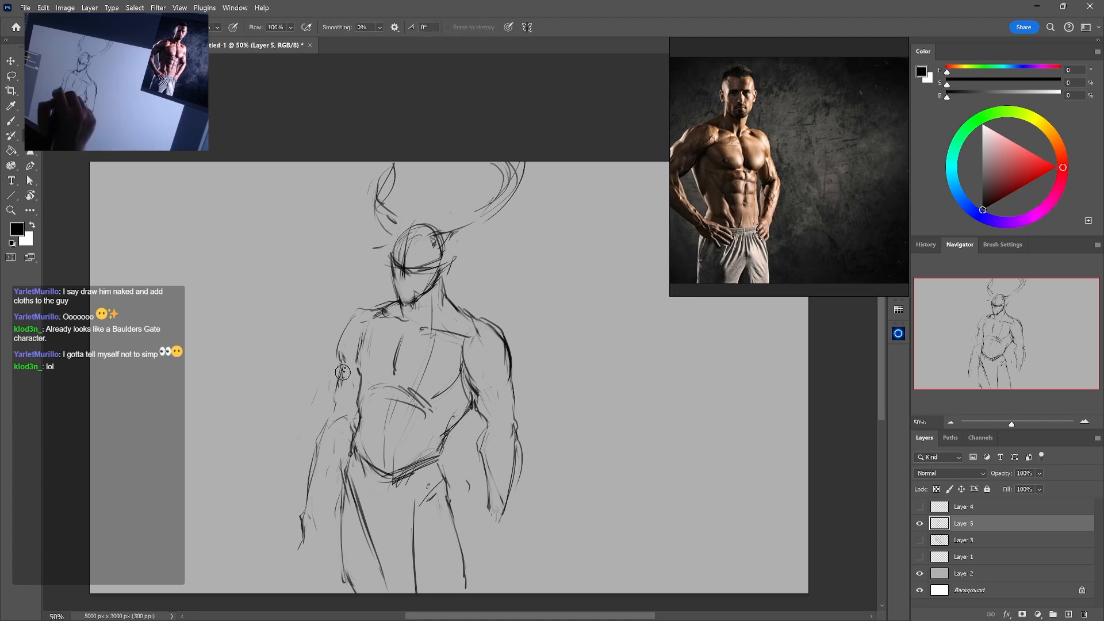
{"action": "left_click_drag", "start_coordinate": [472, 397], "coordinate": [480, 414]}
{"action": "key", "text": "b"}
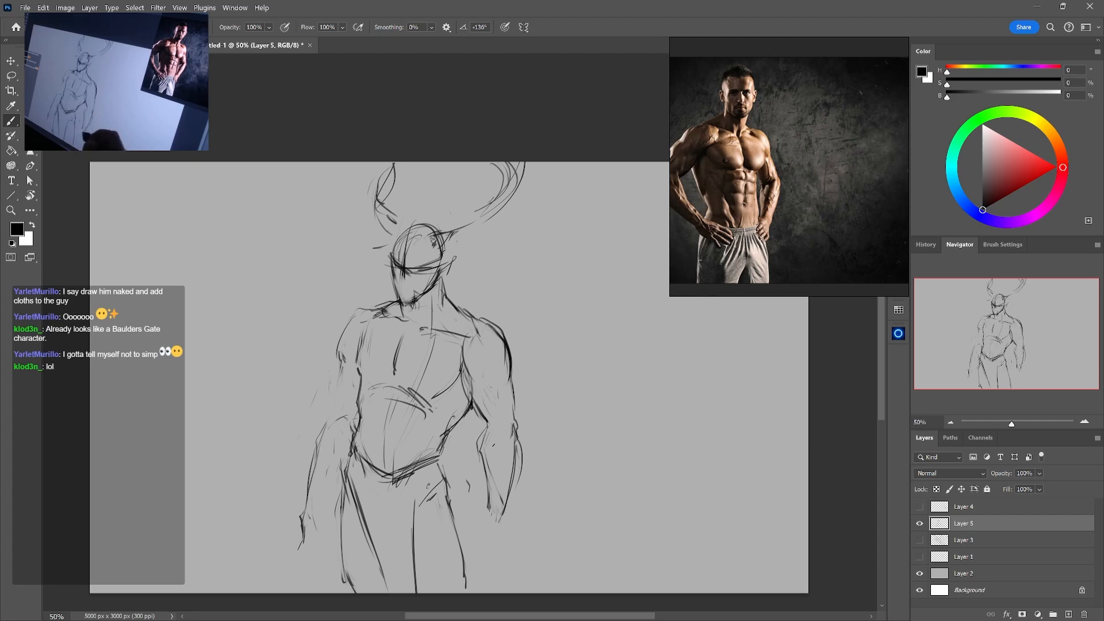
{"action": "left_click_drag", "start_coordinate": [356, 322], "coordinate": [317, 503]}
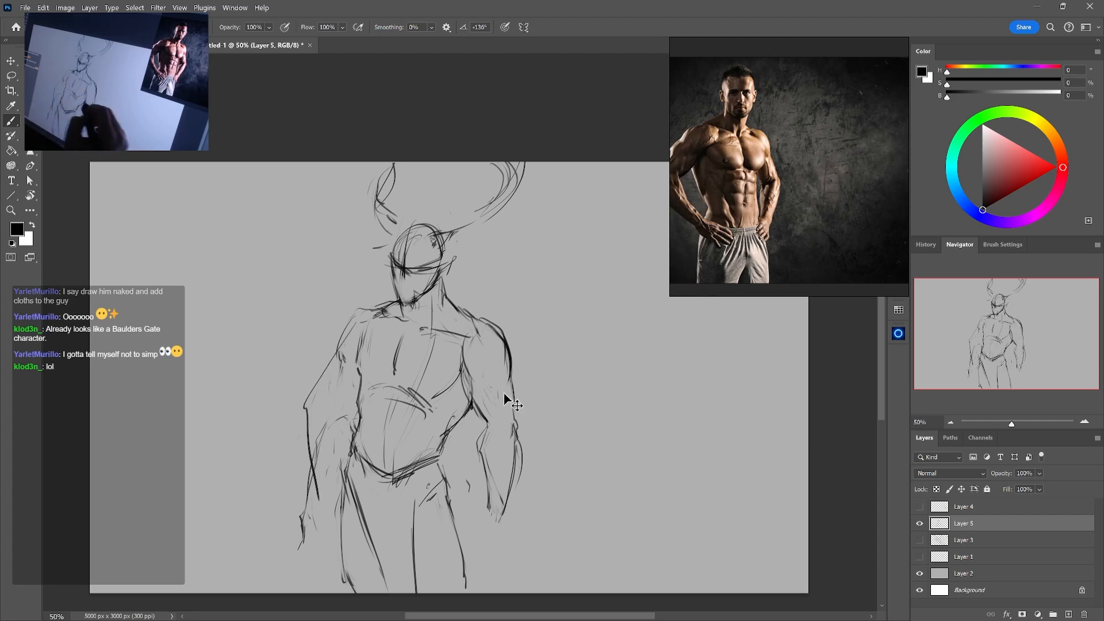
{"action": "key", "text": "ctrl+z"}
{"action": "mouse_move", "coordinate": [352, 334]}
{"action": "left_mouse_down"}
{"action": "mouse_move", "coordinate": [302, 417]}
{"action": "mouse_move", "coordinate": [285, 567]}
{"action": "left_mouse_up"}
{"action": "key", "text": "ctrl+z"}
Extend the right wrist line toward the hand, then erase the left elbow crease and round off the upper arm above it
{"action": "key", "text": "e"}
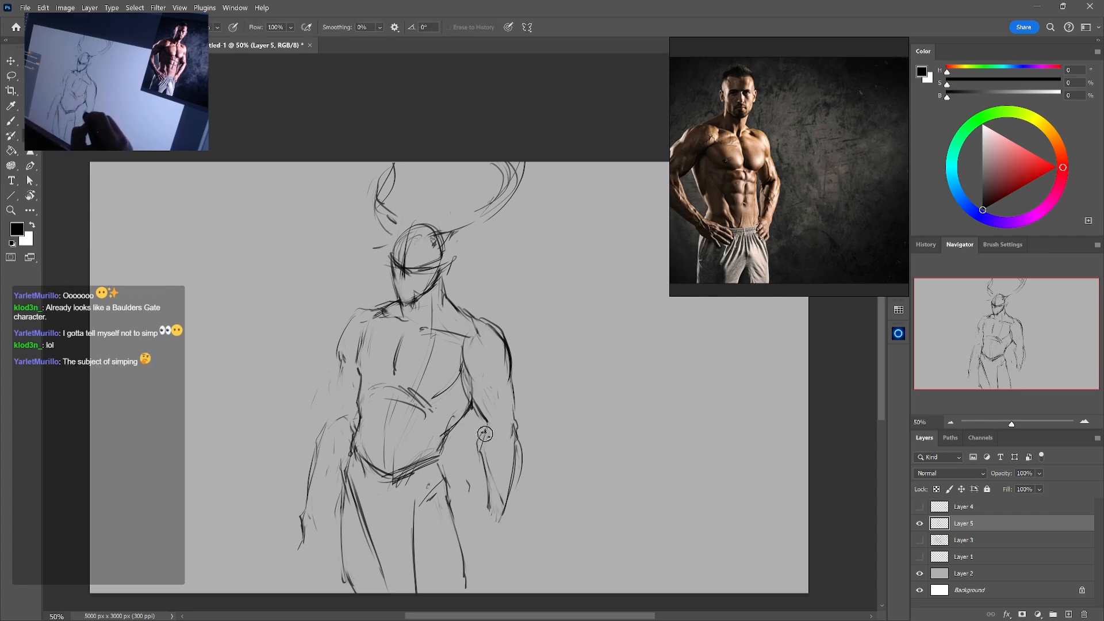
{"action": "key", "text": "b"}
{"action": "left_click_drag", "start_coordinate": [488, 429], "coordinate": [481, 545]}
{"action": "key", "text": "e"}
{"action": "left_click_drag", "start_coordinate": [330, 426], "coordinate": [347, 418]}
{"action": "key", "text": "b"}
{"action": "left_click_drag", "start_coordinate": [337, 374], "coordinate": [325, 402]}
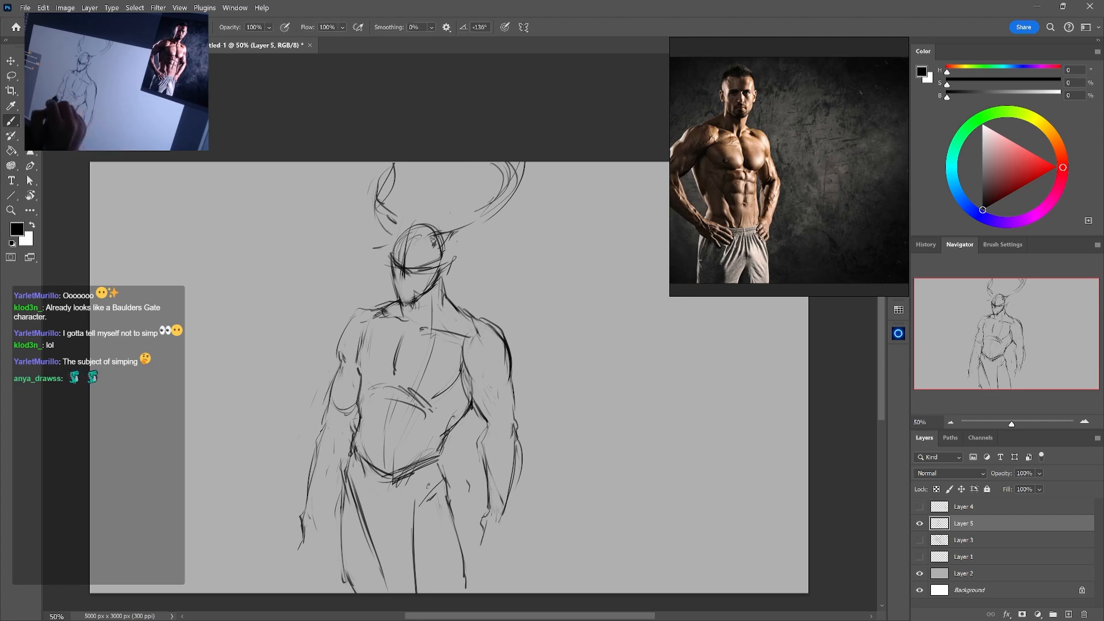
Darken the left forearm's outer contour, sketch its inner contour, and outline a small fist below it
{"action": "left_click_drag", "start_coordinate": [314, 425], "coordinate": [306, 492]}
{"action": "mouse_move", "coordinate": [313, 438]}
{"action": "left_mouse_down"}
{"action": "mouse_move", "coordinate": [305, 506]}
{"action": "mouse_move", "coordinate": [314, 477]}
{"action": "left_mouse_up"}
{"action": "key", "text": "e"}
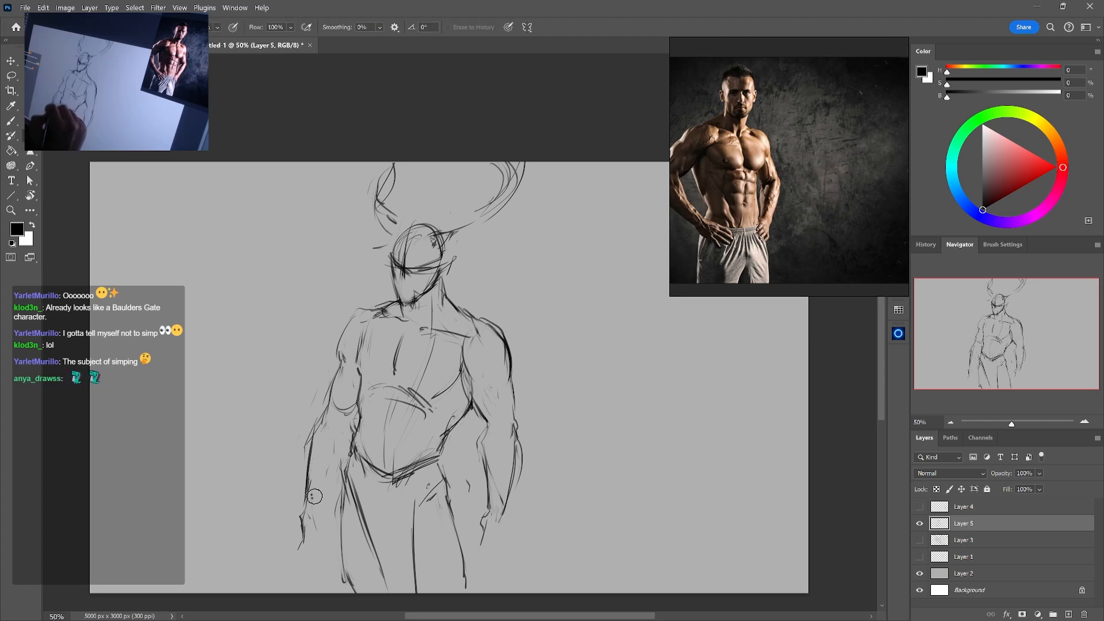
{"action": "key", "text": "b"}
{"action": "left_click_drag", "start_coordinate": [352, 424], "coordinate": [347, 446]}
{"action": "left_click_drag", "start_coordinate": [320, 497], "coordinate": [339, 448]}
{"action": "mouse_move", "coordinate": [329, 482]}
{"action": "left_mouse_down"}
{"action": "mouse_move", "coordinate": [344, 443]}
{"action": "mouse_move", "coordinate": [317, 512]}
{"action": "left_mouse_up"}
{"action": "key", "text": "e"}
{"action": "key", "text": "b"}
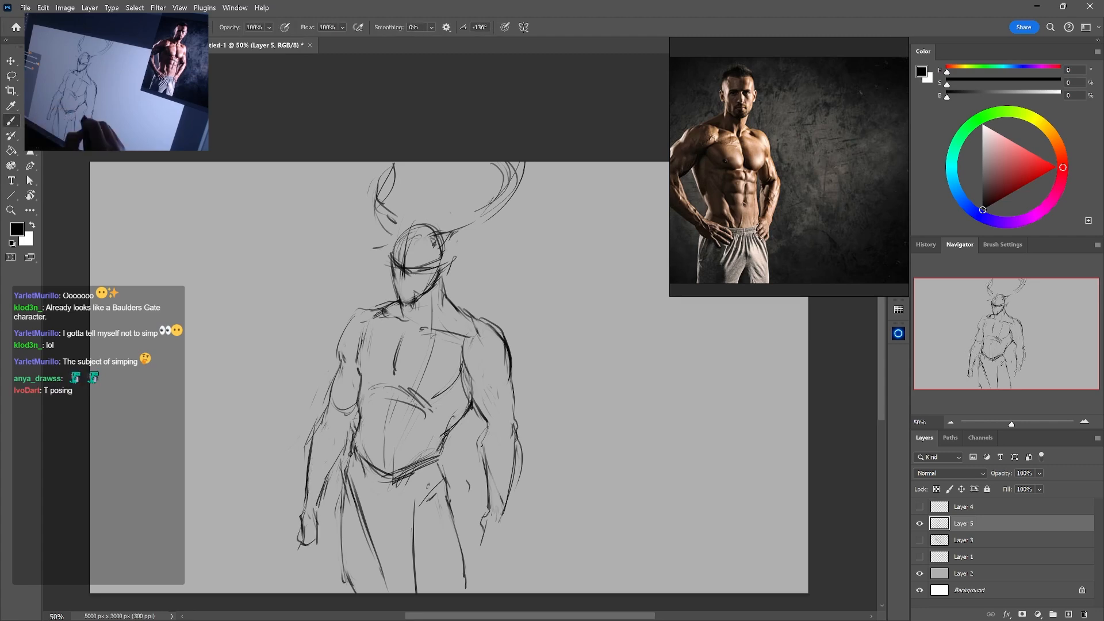
Erase the stray inner lines of the right forearm and redraw its inner contour down to the wrist
{"action": "key", "text": "e"}
{"action": "key", "text": "b"}
{"action": "left_click_drag", "start_coordinate": [481, 435], "coordinate": [487, 501]}
{"action": "key", "text": "e"}
{"action": "mouse_move", "coordinate": [517, 495]}
{"action": "left_mouse_down"}
{"action": "mouse_move", "coordinate": [524, 448]}
{"action": "mouse_move", "coordinate": [523, 479]}
{"action": "mouse_move", "coordinate": [484, 500]}
{"action": "left_mouse_up"}
{"action": "key", "text": "b"}
{"action": "left_click_drag", "start_coordinate": [486, 463], "coordinate": [491, 513]}
Erase the left wrist's inner line and redraw the inner forearm contour from the elbow to the hand
{"action": "key", "text": "e"}
{"action": "mouse_move", "coordinate": [317, 516]}
{"action": "left_mouse_down"}
{"action": "mouse_move", "coordinate": [321, 484]}
{"action": "mouse_move", "coordinate": [324, 495]}
{"action": "left_mouse_up"}
{"action": "key", "text": "b"}
{"action": "left_click_drag", "start_coordinate": [326, 492], "coordinate": [324, 512]}
{"action": "left_click_drag", "start_coordinate": [333, 471], "coordinate": [326, 496]}
{"action": "left_click_drag", "start_coordinate": [348, 444], "coordinate": [326, 489]}
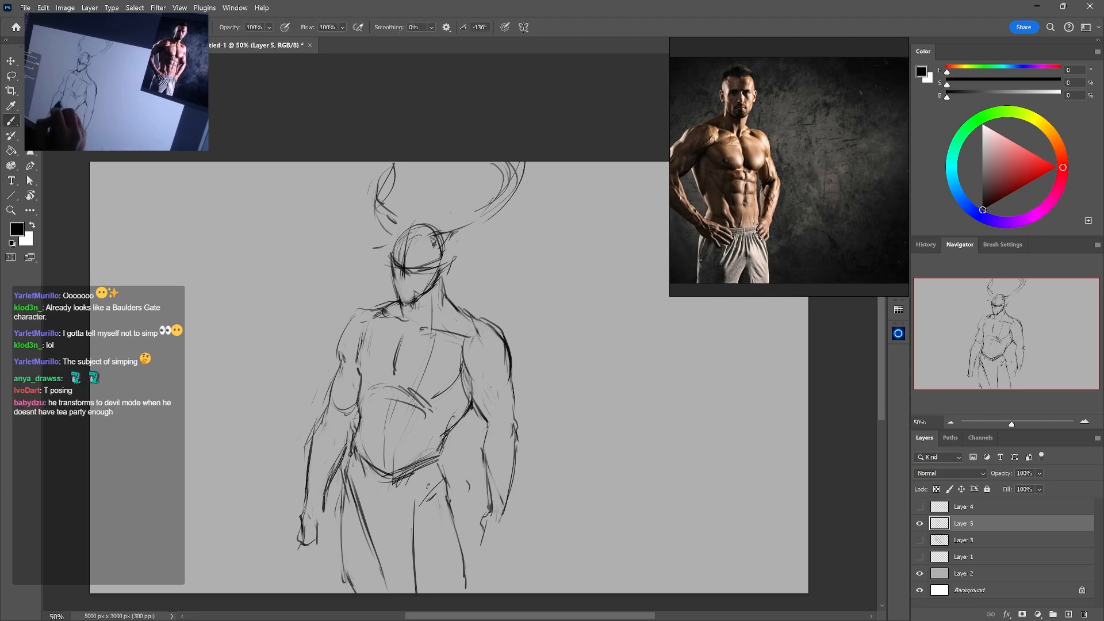
Clean up the left forearm with the eraser and strengthen its inner line near the waist
{"action": "key", "text": "e"}
{"action": "mouse_move", "coordinate": [339, 442]}
{"action": "left_mouse_down"}
{"action": "mouse_move", "coordinate": [321, 485]}
{"action": "mouse_move", "coordinate": [331, 474]}
{"action": "left_mouse_up"}
{"action": "key", "text": "b"}
{"action": "left_click_drag", "start_coordinate": [351, 441], "coordinate": [329, 475]}
{"action": "key", "text": "e"}
{"action": "left_click_drag", "start_coordinate": [314, 434], "coordinate": [306, 493]}
{"action": "key", "text": "b"}
{"action": "key", "text": "e"}
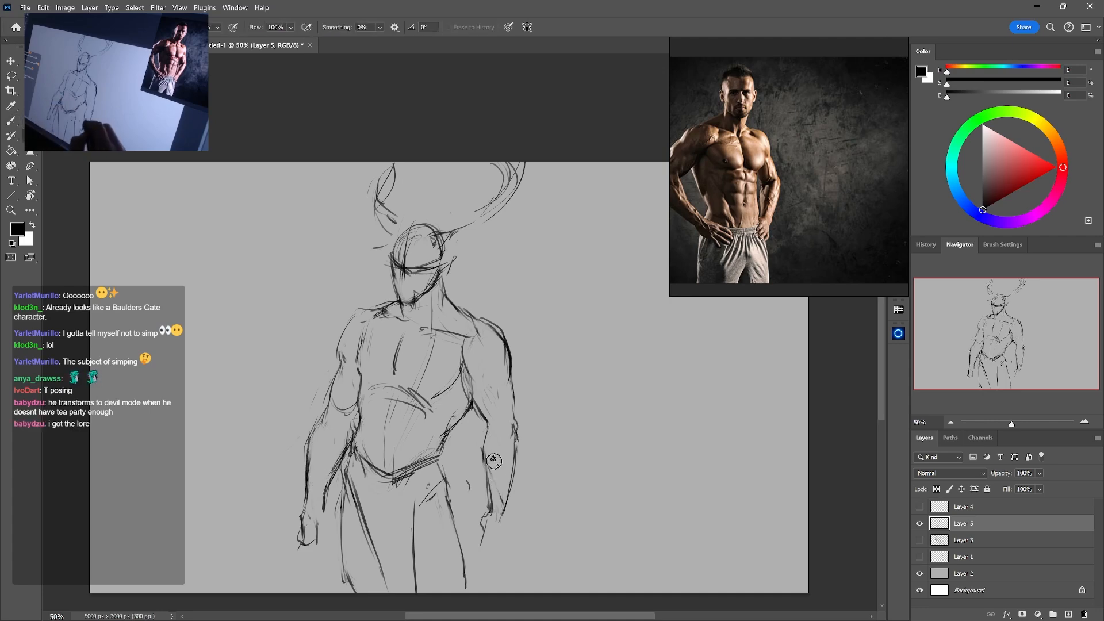
Redraw the right forearm's inner edge and sketch the start of the hand beneath the wrist
{"action": "left_click_drag", "start_coordinate": [492, 461], "coordinate": [498, 497]}
{"action": "key", "text": "b"}
{"action": "left_click_drag", "start_coordinate": [484, 458], "coordinate": [490, 502]}
{"action": "mouse_move", "coordinate": [487, 471]}
{"action": "left_mouse_down"}
{"action": "mouse_move", "coordinate": [503, 526]}
{"action": "mouse_move", "coordinate": [474, 560]}
{"action": "left_mouse_up"}
{"action": "key", "text": "e"}
{"action": "key", "text": "b"}
{"action": "key", "text": "e"}
{"action": "key", "text": "b"}
{"action": "key", "text": "e"}
{"action": "key", "text": "b"}
Erase the left fist's outer edge and redraw the hand as a longer, relaxed shape hanging beside the thigh
{"action": "left_click_drag", "start_coordinate": [325, 499], "coordinate": [316, 559]}
{"action": "key", "text": "e"}
{"action": "key", "text": "b"}
{"action": "key", "text": "e"}
{"action": "left_click_drag", "start_coordinate": [300, 520], "coordinate": [301, 546]}
{"action": "key", "text": "b"}
{"action": "left_click_drag", "start_coordinate": [303, 519], "coordinate": [295, 551]}
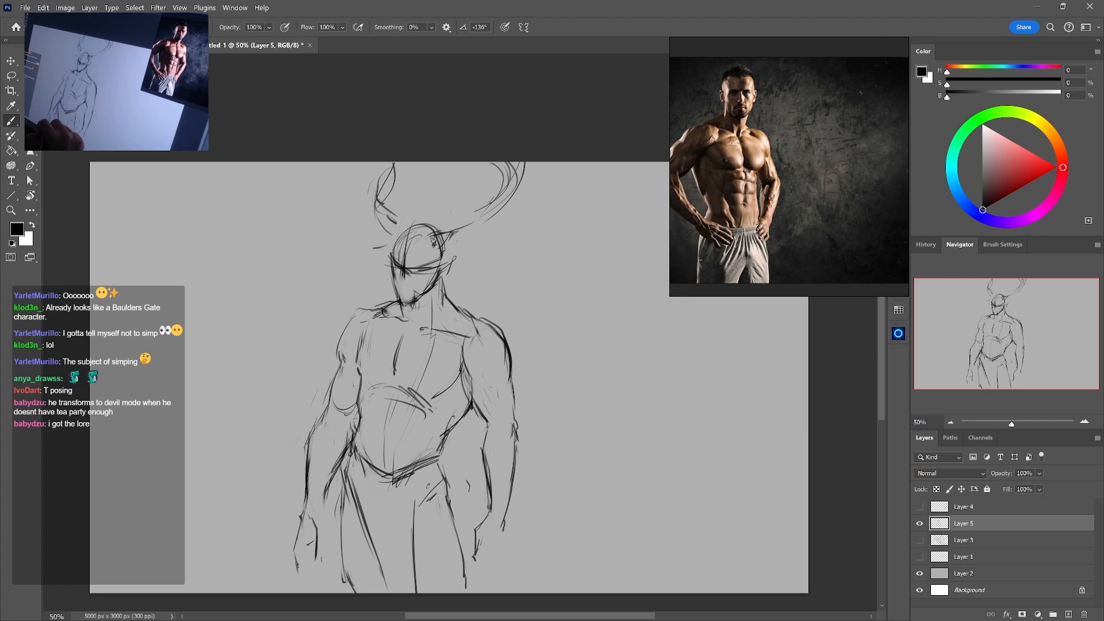
Rework the hips by strengthening both thigh lines, erasing the pointed pelvis lines, and drawing a low waistline
{"action": "left_click_drag", "start_coordinate": [448, 496], "coordinate": [467, 588]}
{"action": "mouse_move", "coordinate": [425, 488]}
{"action": "left_mouse_down"}
{"action": "mouse_move", "coordinate": [408, 503]}
{"action": "mouse_move", "coordinate": [360, 460]}
{"action": "mouse_move", "coordinate": [371, 482]}
{"action": "left_mouse_up"}
{"action": "key", "text": "e"}
{"action": "key", "text": "b"}
{"action": "left_click_drag", "start_coordinate": [358, 468], "coordinate": [387, 486]}
{"action": "key", "text": "e"}
{"action": "mouse_move", "coordinate": [432, 462]}
{"action": "left_mouse_down"}
{"action": "mouse_move", "coordinate": [379, 488]}
{"action": "mouse_move", "coordinate": [364, 519]}
{"action": "left_mouse_up"}
{"action": "key", "text": "b"}
{"action": "key", "text": "e"}
{"action": "key", "text": "b"}
{"action": "left_click_drag", "start_coordinate": [345, 480], "coordinate": [376, 562]}
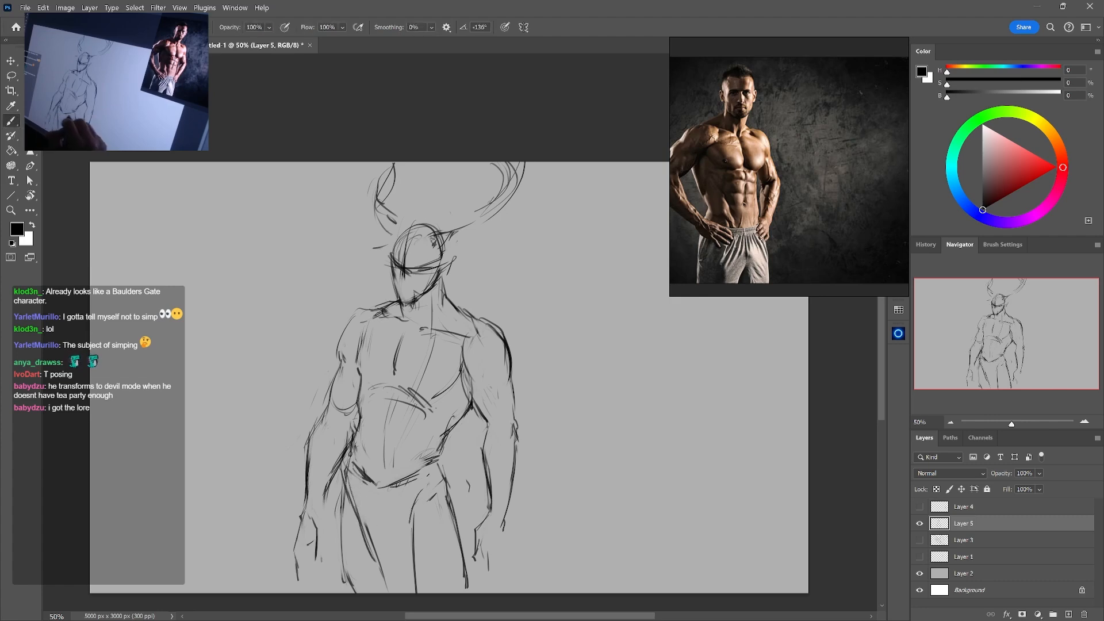
Sketch a dark knotted detail on the right hip at the waistline and refine its shape with the eraser
{"action": "left_click_drag", "start_coordinate": [423, 471], "coordinate": [426, 491]}
{"action": "left_click_drag", "start_coordinate": [424, 472], "coordinate": [424, 492]}
{"action": "key", "text": "e"}
{"action": "key", "text": "b"}
{"action": "left_click_drag", "start_coordinate": [423, 469], "coordinate": [431, 486]}
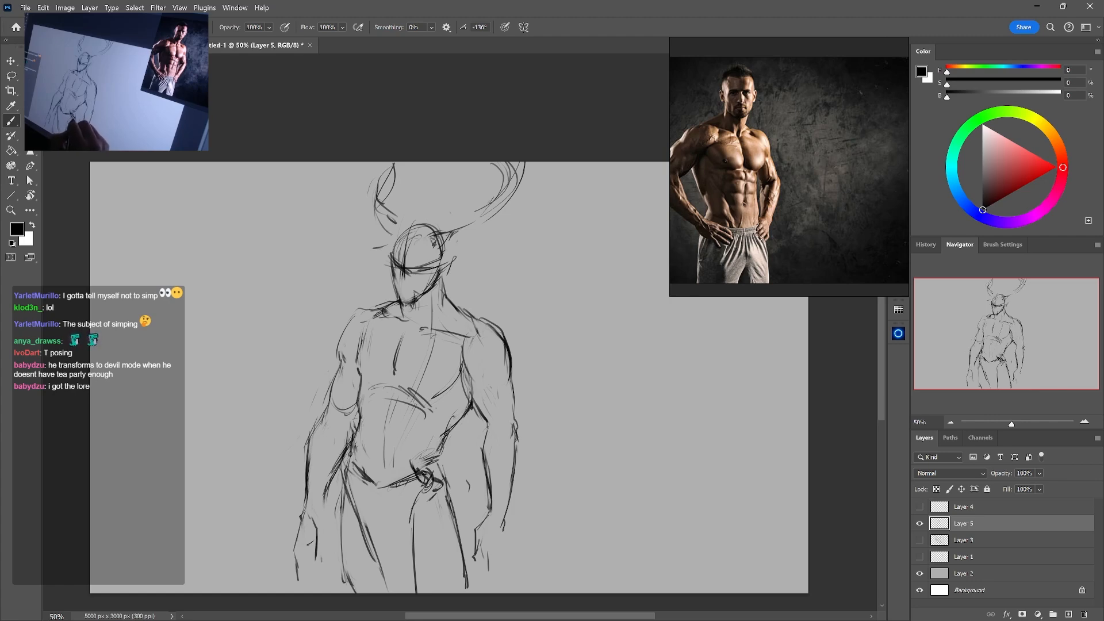
{"action": "key", "text": "e"}
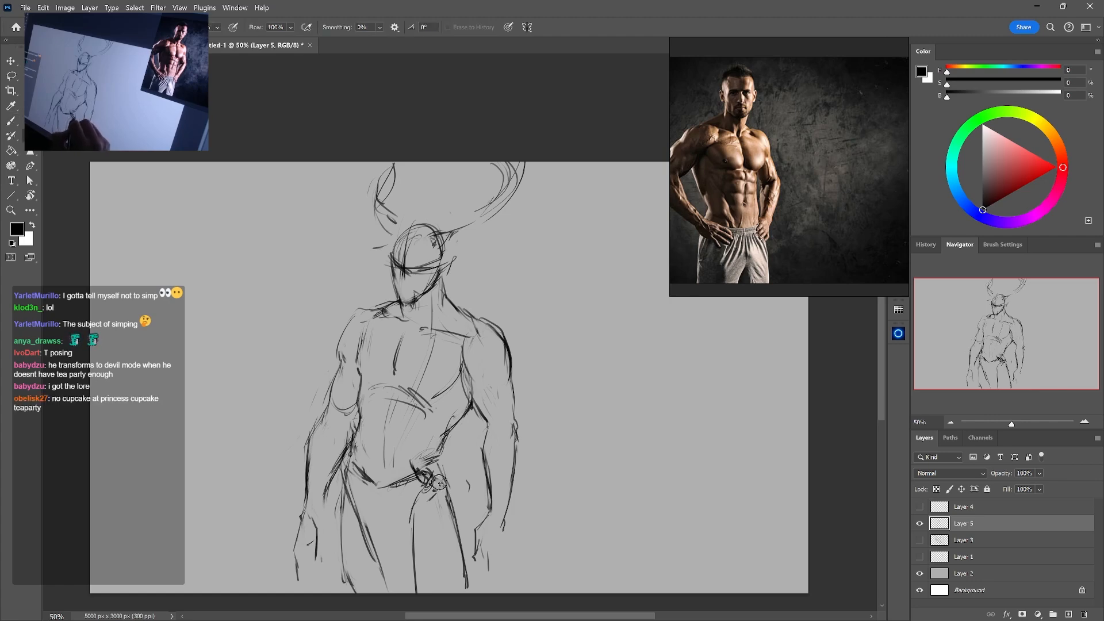
{"action": "left_click_drag", "start_coordinate": [415, 469], "coordinate": [444, 486]}
{"action": "left_click_drag", "start_coordinate": [419, 467], "coordinate": [425, 490]}
{"action": "key", "text": "b"}
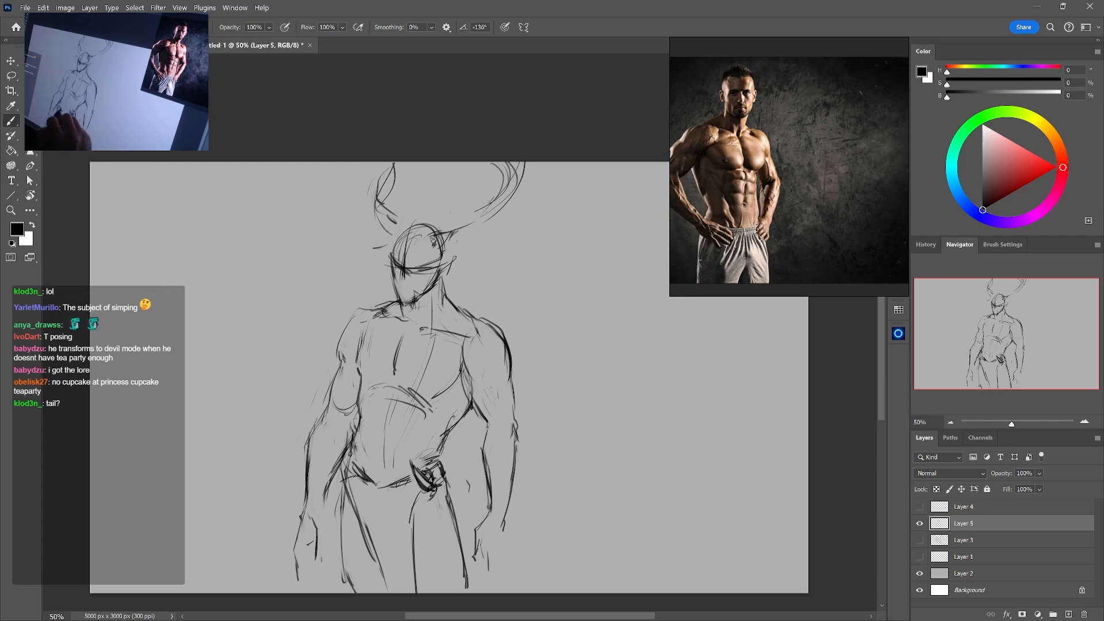
Sketch a scabbard-like diagonal line from the hip detail down the thigh and continue it beyond the right hand
{"action": "left_click_drag", "start_coordinate": [475, 573], "coordinate": [502, 593]}
{"action": "left_click_drag", "start_coordinate": [459, 544], "coordinate": [497, 587]}
{"action": "key", "text": "ctrl+z"}
{"action": "key", "text": "ctrl+z"}
{"action": "key", "text": "ctrl+z"}
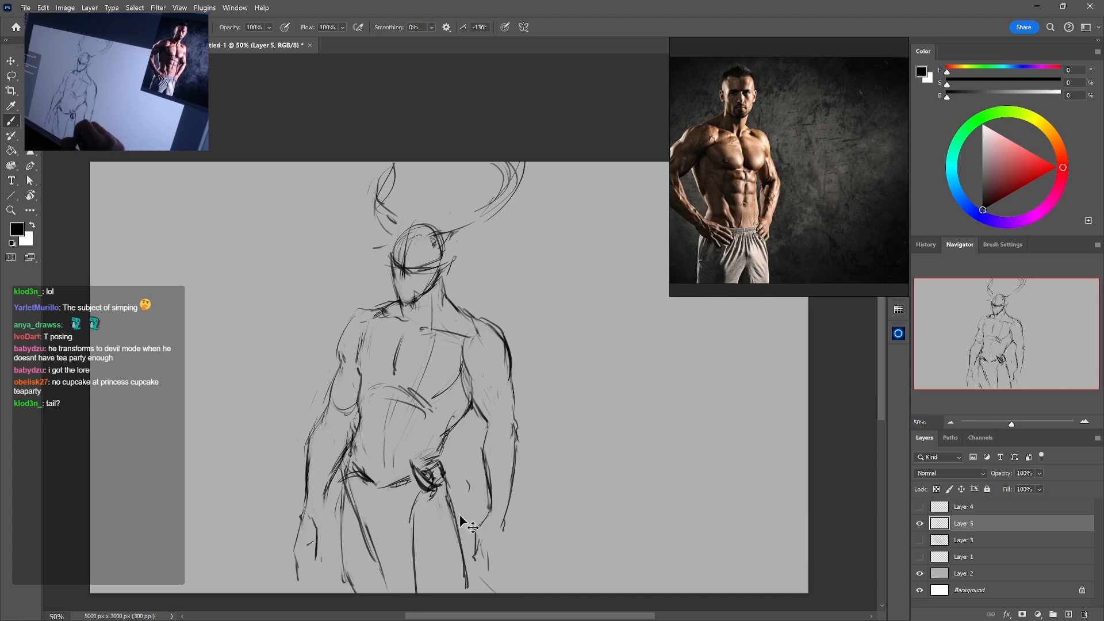
{"action": "mouse_move", "coordinate": [458, 514]}
{"action": "left_mouse_down"}
{"action": "mouse_move", "coordinate": [470, 536]}
{"action": "mouse_move", "coordinate": [532, 574]}
{"action": "left_mouse_up"}
{"action": "left_click_drag", "start_coordinate": [447, 480], "coordinate": [463, 521]}
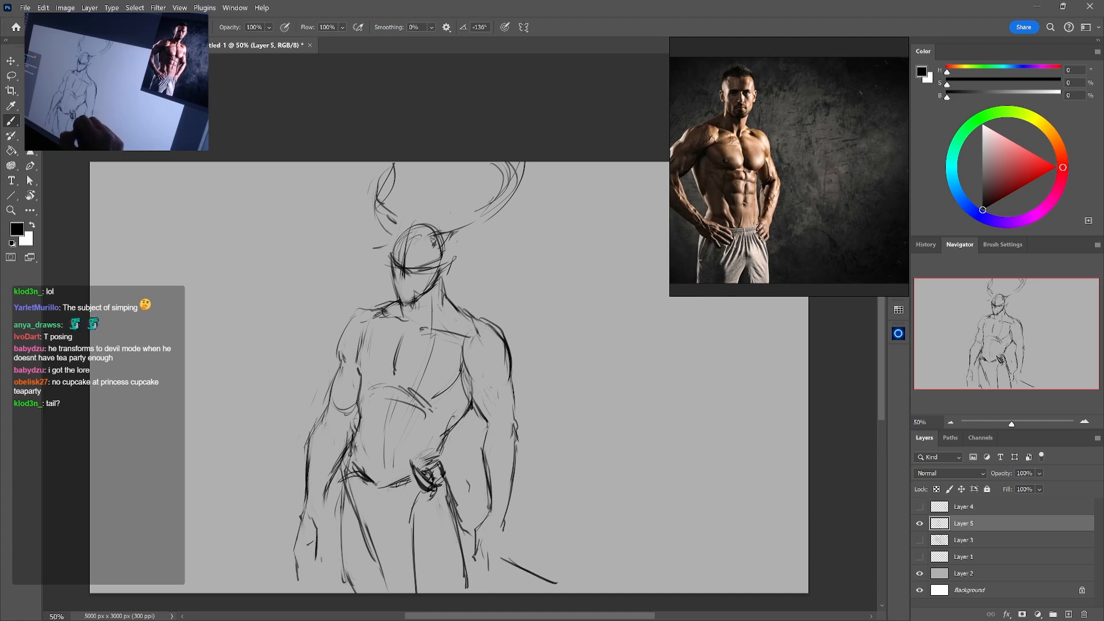
{"action": "key", "text": "ctrl+z"}
{"action": "left_click_drag", "start_coordinate": [446, 477], "coordinate": [471, 540]}
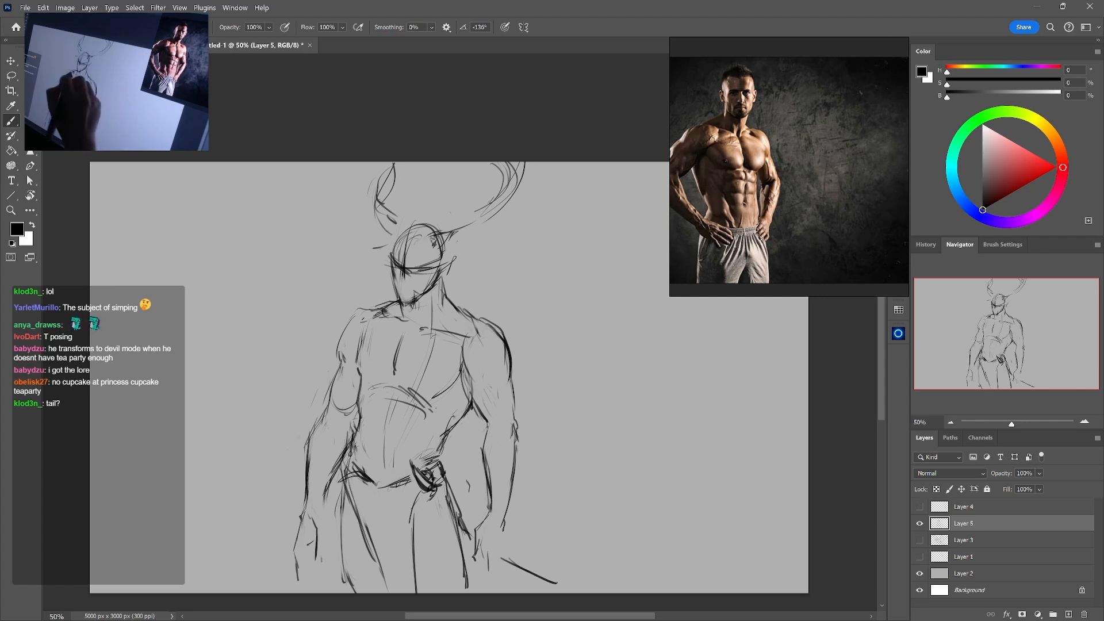
Strengthen the left shoulder line and warp the whole figure to broaden the shoulders, raise the head and push the right arm outward
{"action": "left_click_drag", "start_coordinate": [343, 329], "coordinate": [395, 297]}
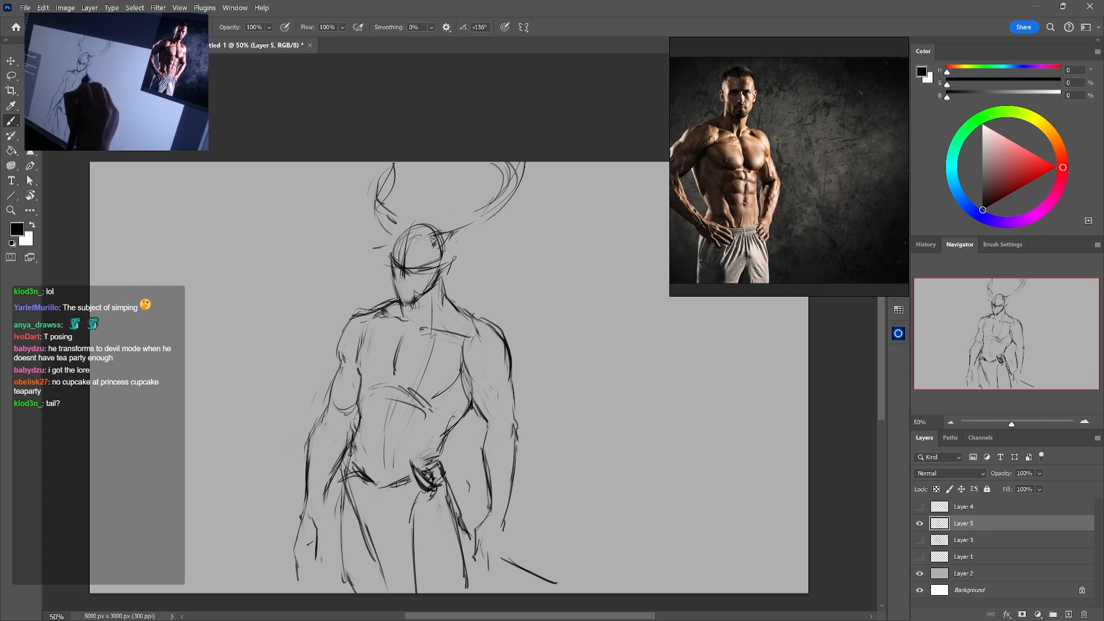
{"action": "key", "text": "ctrl+t"}
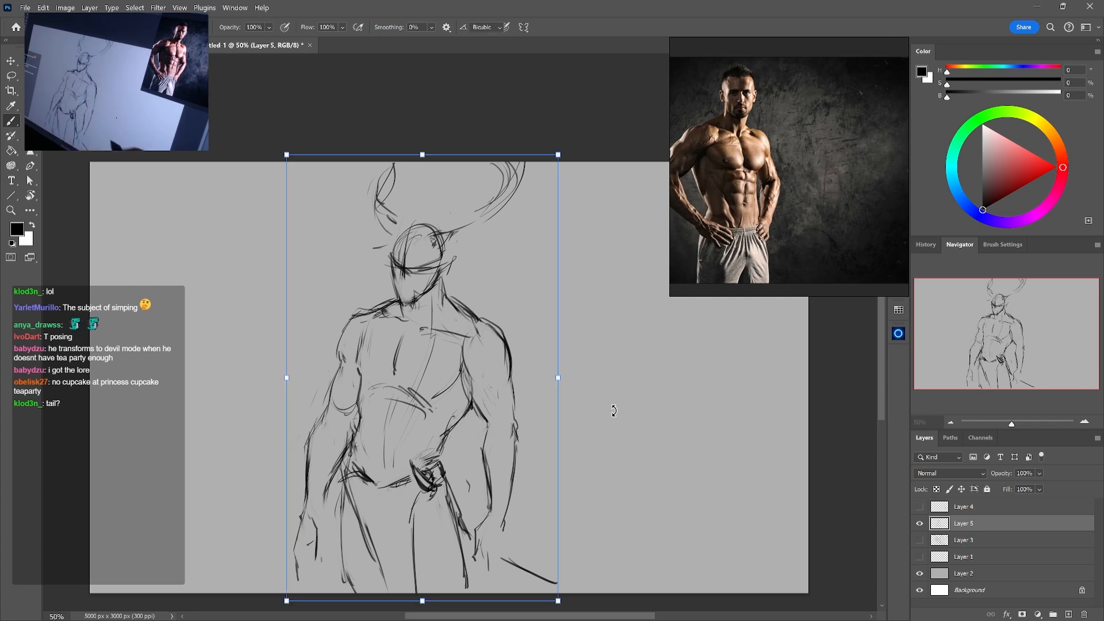
{"action": "right_click", "coordinate": [470, 413]}
{"action": "left_click", "coordinate": [489, 235]}
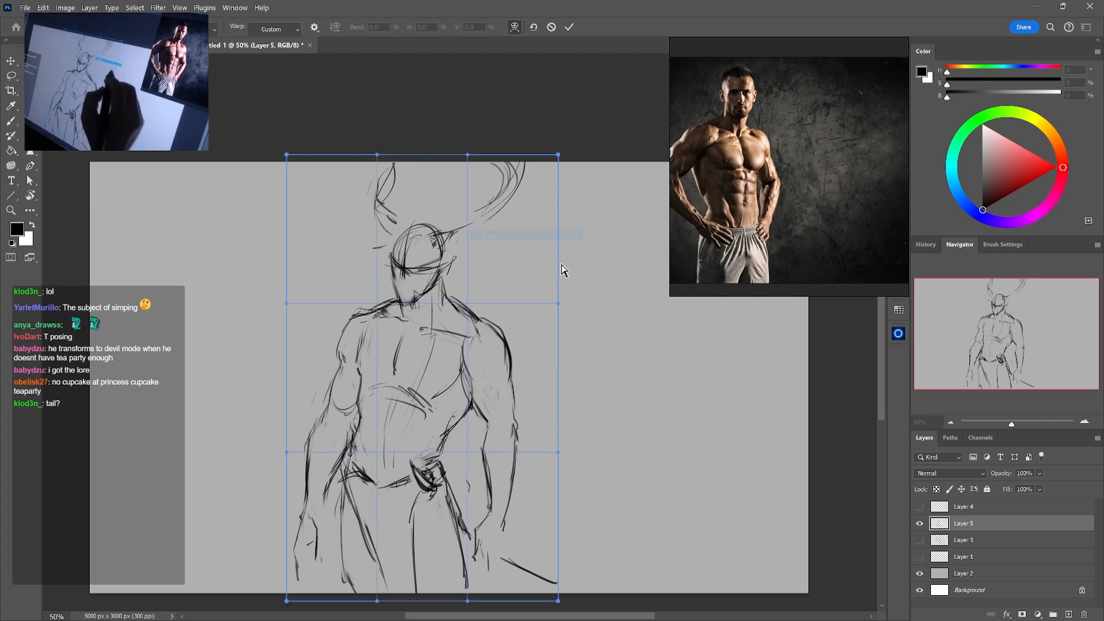
{"action": "left_click_drag", "start_coordinate": [561, 308], "coordinate": [577, 301]}
{"action": "left_click_drag", "start_coordinate": [286, 305], "coordinate": [279, 312]}
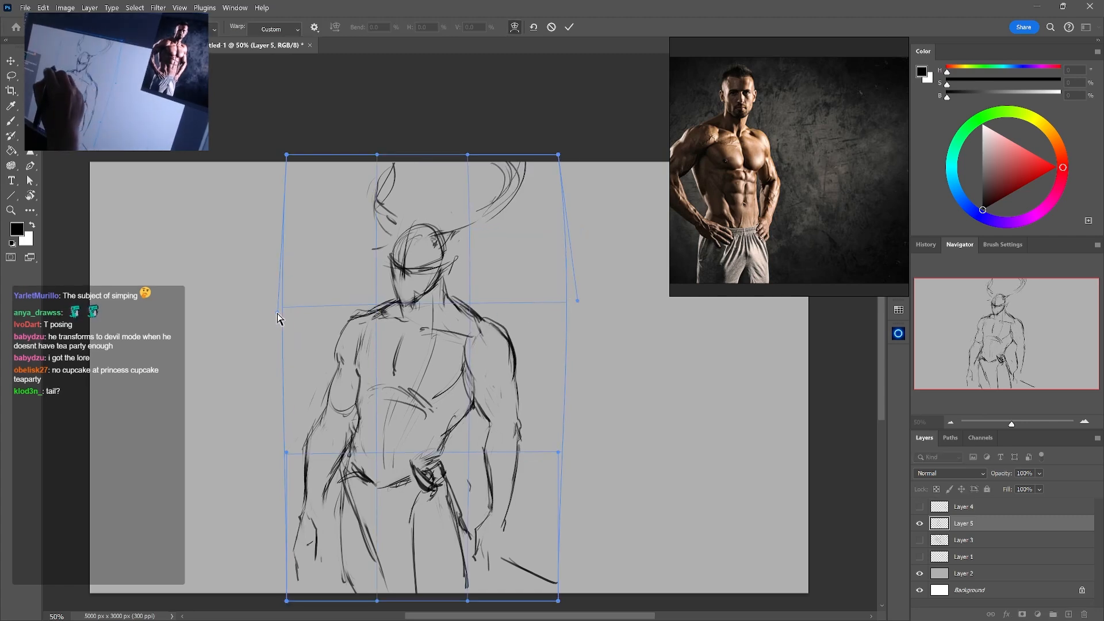
{"action": "left_click_drag", "start_coordinate": [456, 211], "coordinate": [428, 206]}
{"action": "left_click_drag", "start_coordinate": [398, 442], "coordinate": [400, 448]}
{"action": "left_click_drag", "start_coordinate": [507, 557], "coordinate": [509, 563]}
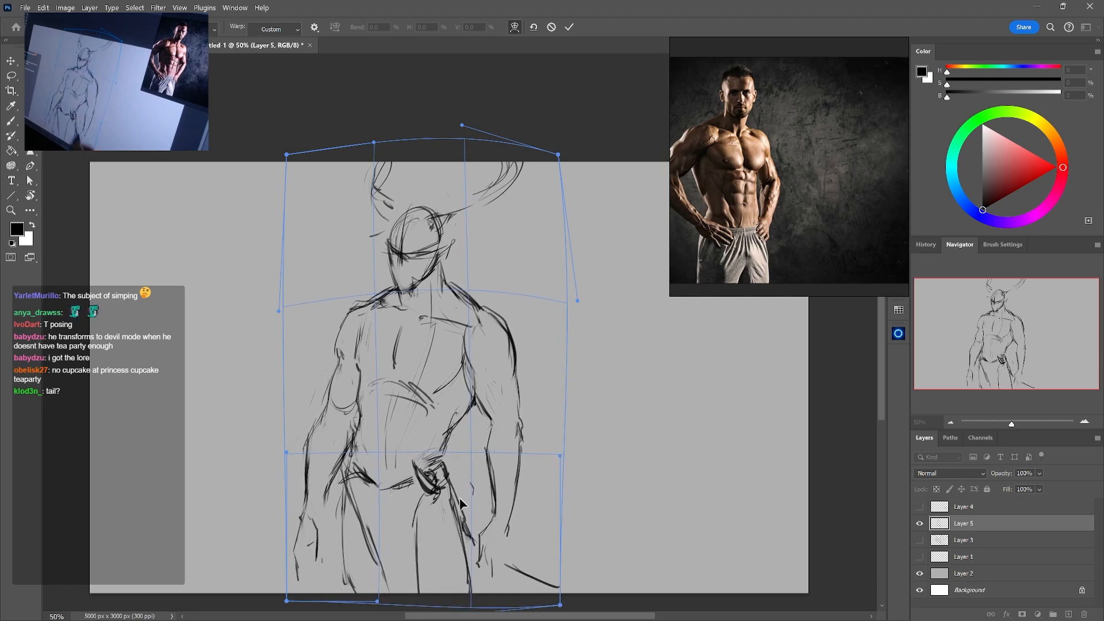
{"action": "left_click_drag", "start_coordinate": [396, 394], "coordinate": [397, 384]}
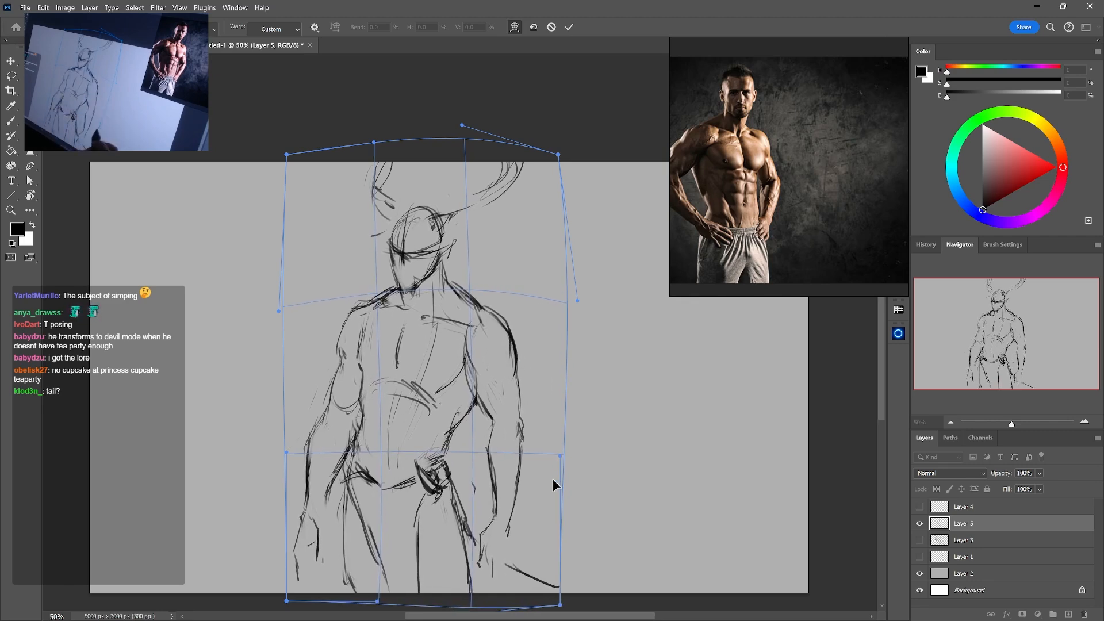
{"action": "left_click_drag", "start_coordinate": [553, 479], "coordinate": [559, 478]}
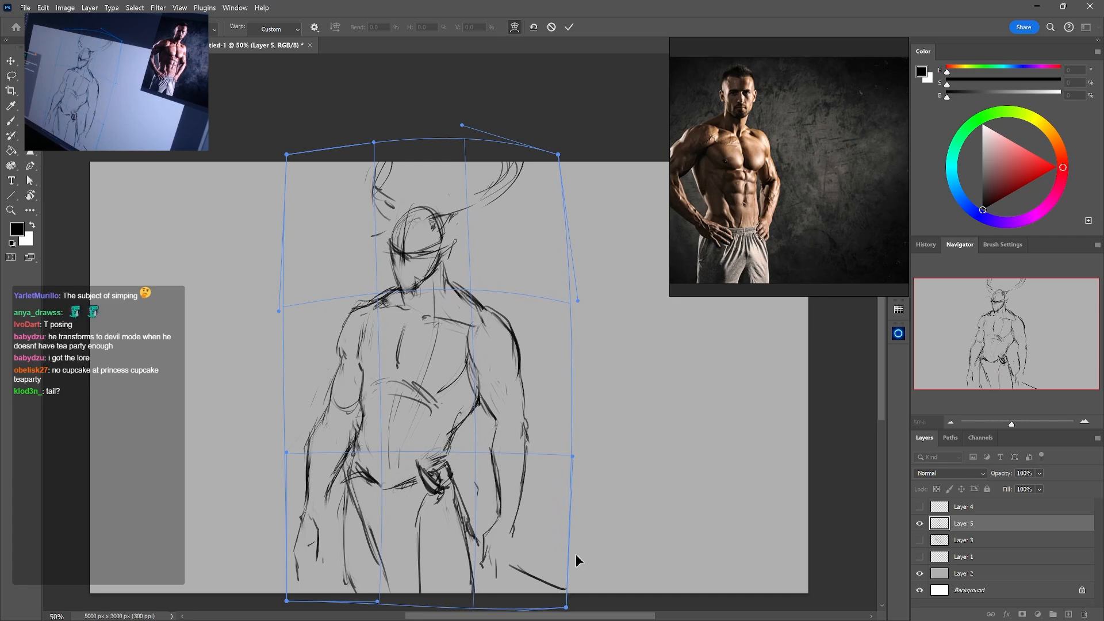
{"action": "key", "text": "Return"}
Add branching strokes to the left antler and draw a narrow loop beside the right ear
{"action": "key", "text": "b"}
{"action": "left_click_drag", "start_coordinate": [351, 162], "coordinate": [330, 179]}
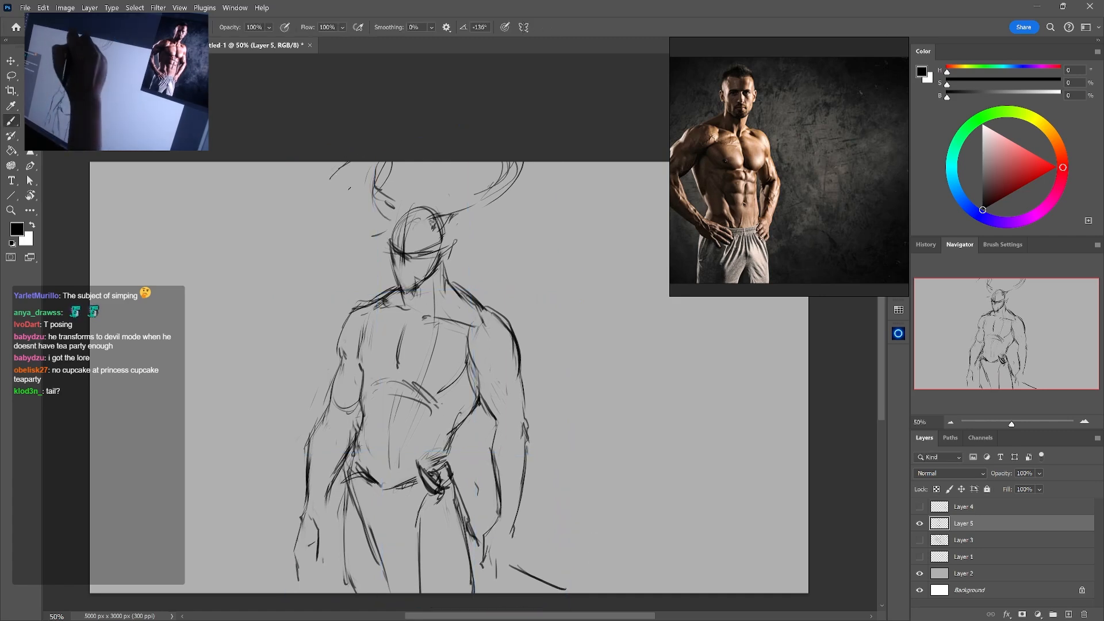
{"action": "mouse_move", "coordinate": [375, 220]}
{"action": "left_mouse_down"}
{"action": "mouse_move", "coordinate": [334, 231]}
{"action": "mouse_move", "coordinate": [390, 222]}
{"action": "left_mouse_up"}
{"action": "left_click_drag", "start_coordinate": [356, 232], "coordinate": [342, 230]}
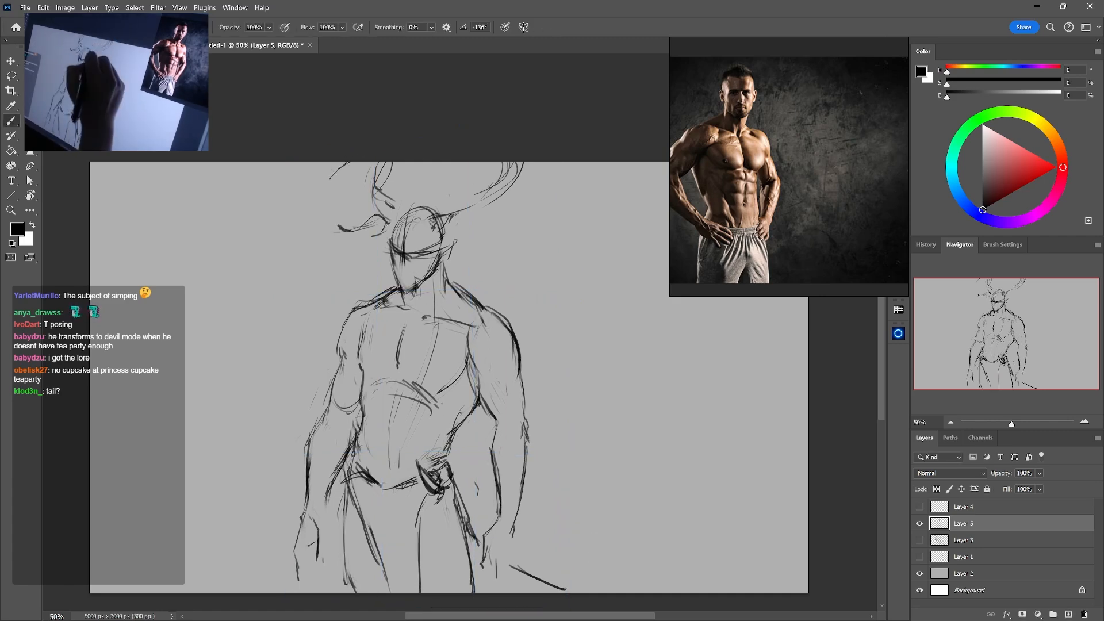
{"action": "mouse_move", "coordinate": [463, 225]}
{"action": "left_mouse_down"}
{"action": "mouse_move", "coordinate": [464, 245]}
{"action": "mouse_move", "coordinate": [459, 232]}
{"action": "mouse_move", "coordinate": [455, 243]}
{"action": "left_mouse_up"}
Erase the rough chin lines and facial cross guides, then sketch the brow, eye and nose
{"action": "key", "text": "e"}
{"action": "left_click_drag", "start_coordinate": [419, 277], "coordinate": [407, 292]}
{"action": "key", "text": "b"}
{"action": "key", "text": "e"}
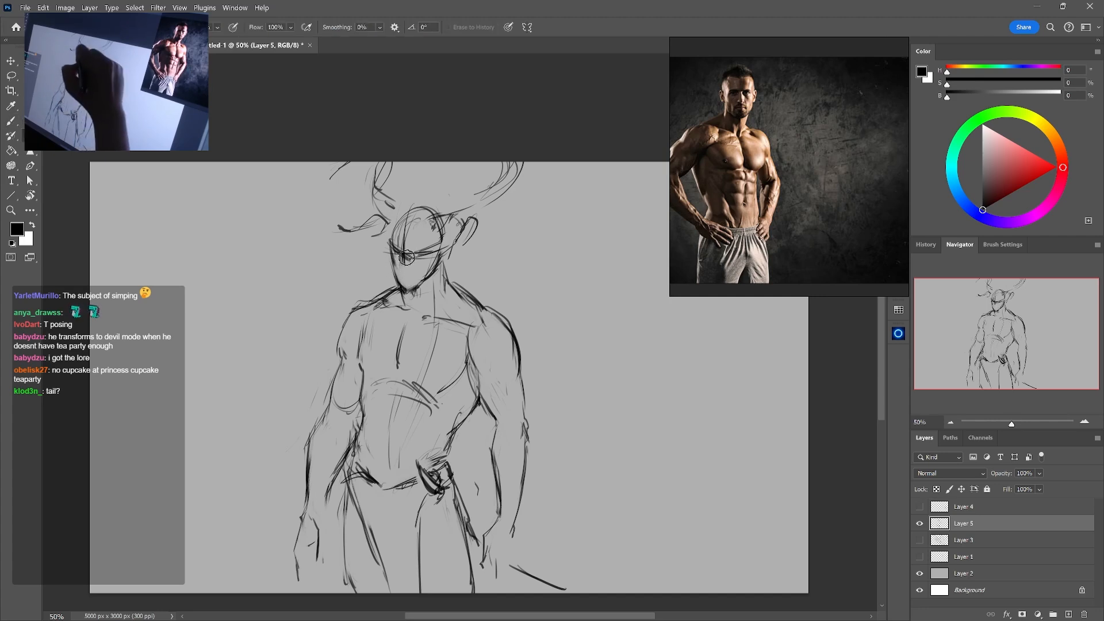
{"action": "left_click_drag", "start_coordinate": [413, 249], "coordinate": [397, 254]}
{"action": "key", "text": "b"}
{"action": "key", "text": "e"}
{"action": "key", "text": "b"}
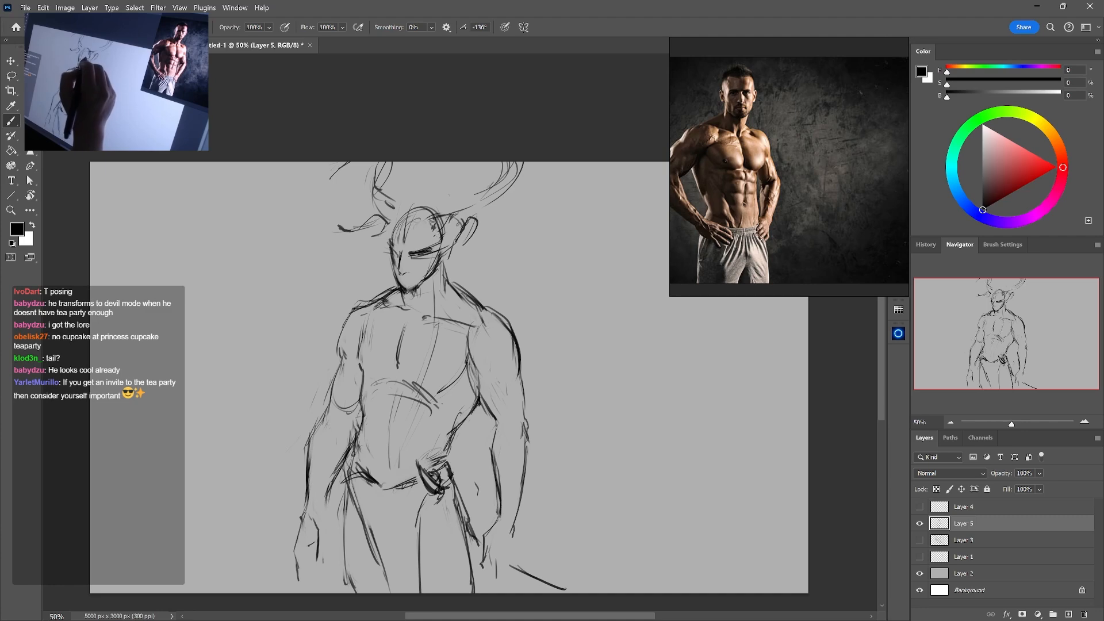
Lighten the heavy right eye line and erase part of the left cheek contour
{"action": "key", "text": "e"}
{"action": "left_click_drag", "start_coordinate": [431, 250], "coordinate": [412, 253]}
{"action": "key", "text": "b"}
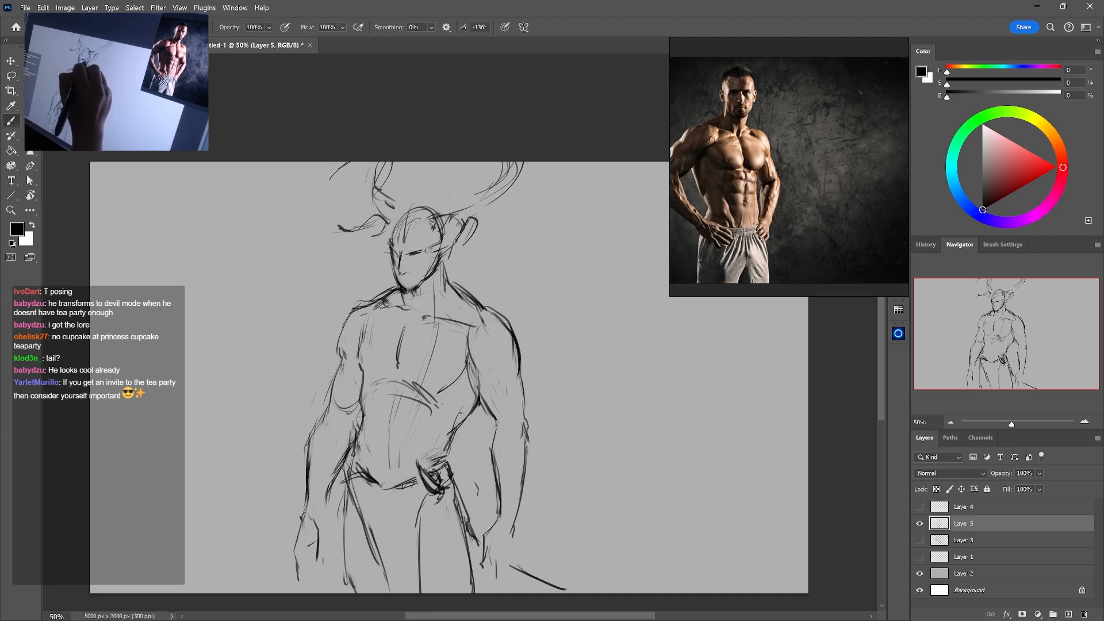
{"action": "key", "text": "e"}
{"action": "left_click_drag", "start_coordinate": [389, 270], "coordinate": [396, 278]}
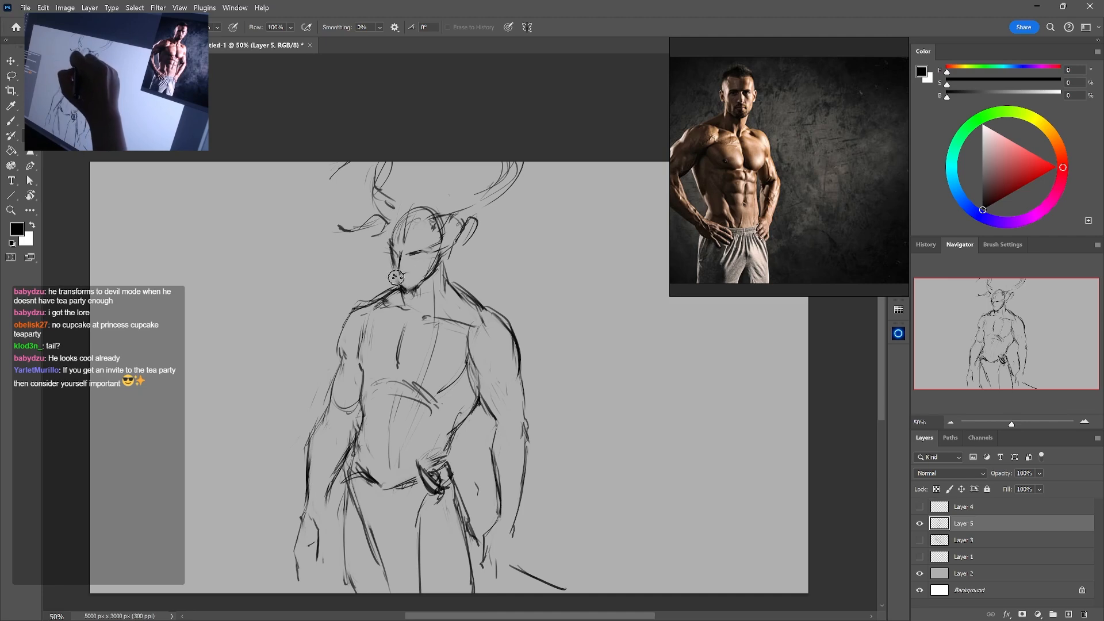
Erase and redraw the left side of the face, refining the left brow, cheek contour and nose line
{"action": "key", "text": "b"}
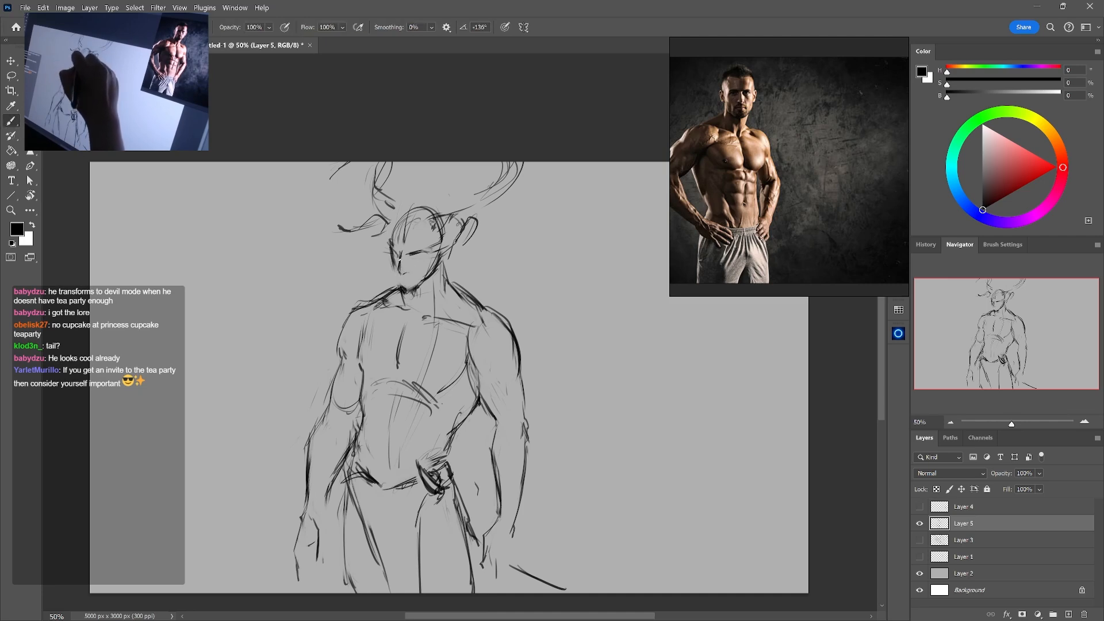
{"action": "key", "text": "e"}
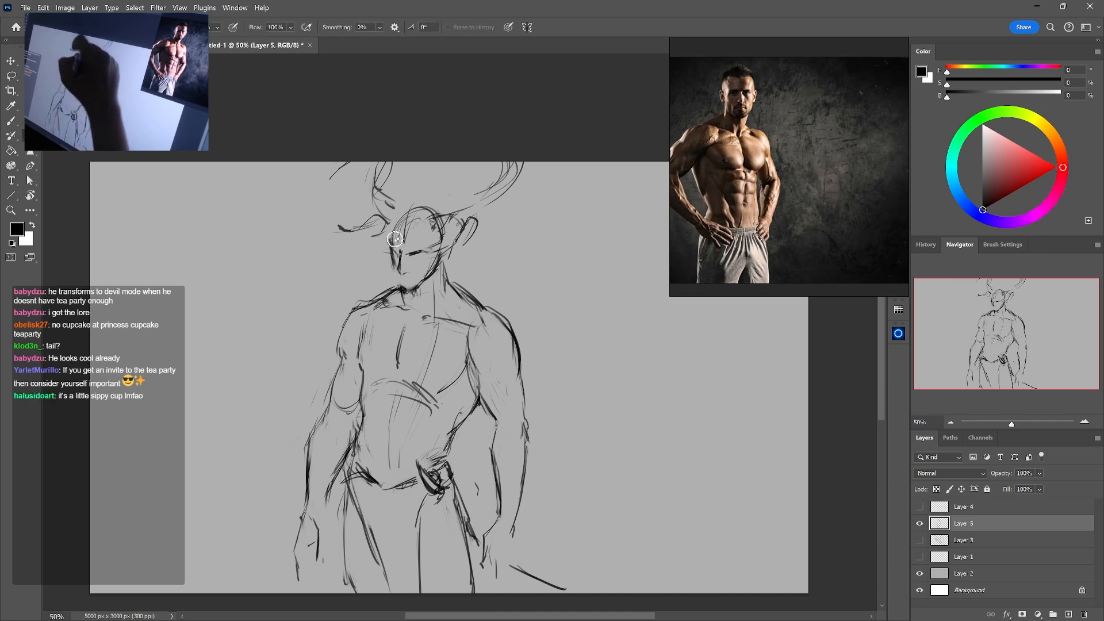
{"action": "key", "text": "b"}
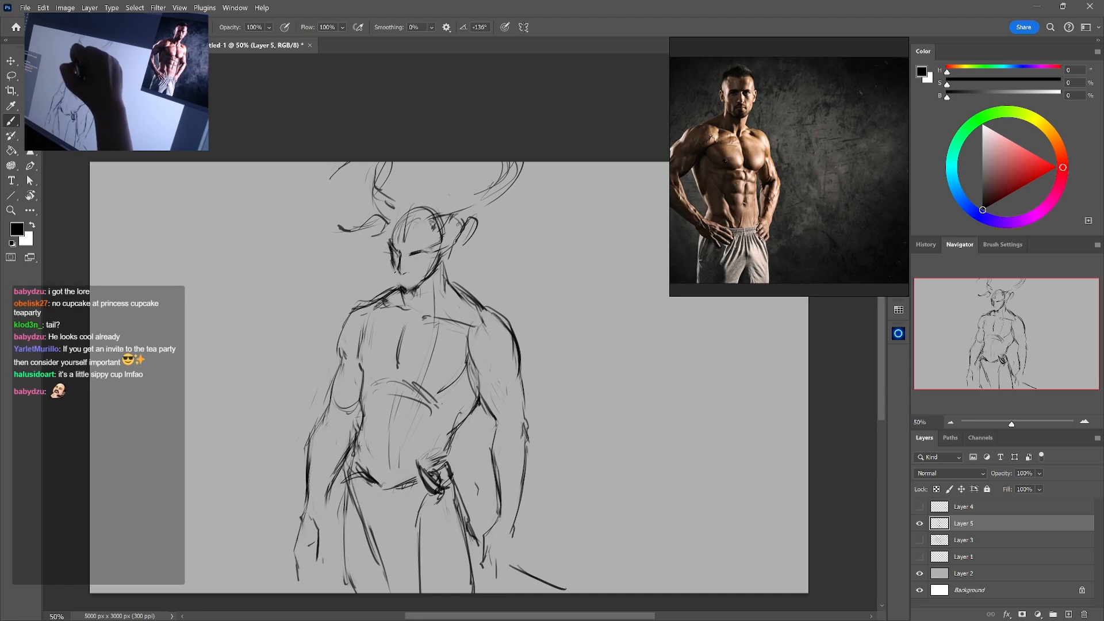
{"action": "key", "text": "e"}
{"action": "key", "text": "b"}
{"action": "left_click_drag", "start_coordinate": [392, 257], "coordinate": [394, 266]}
{"action": "key", "text": "e"}
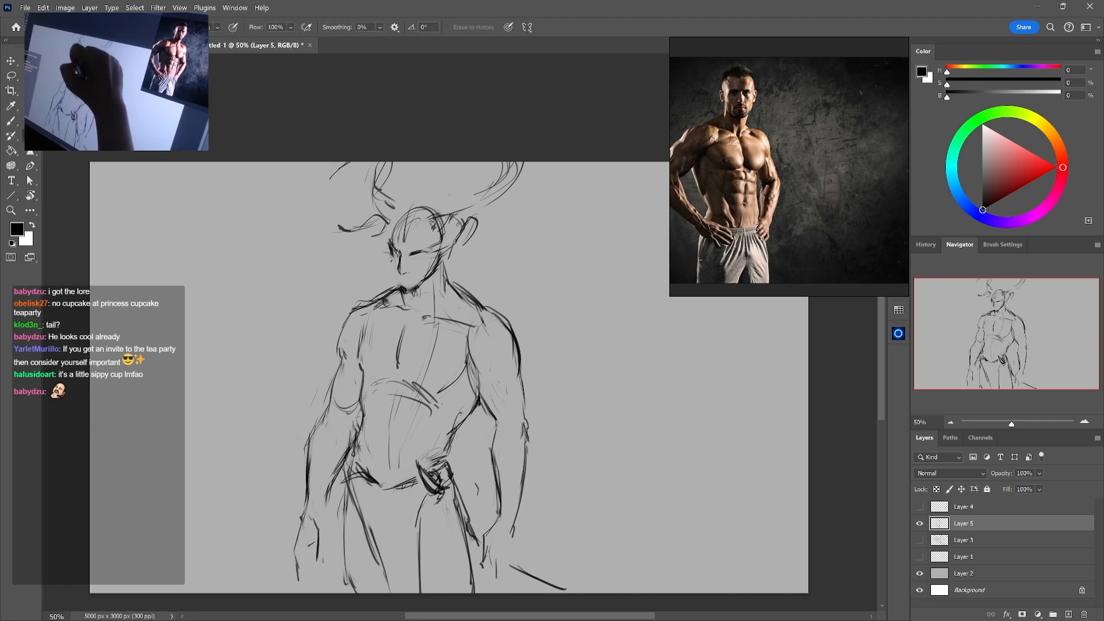
{"action": "key", "text": "b"}
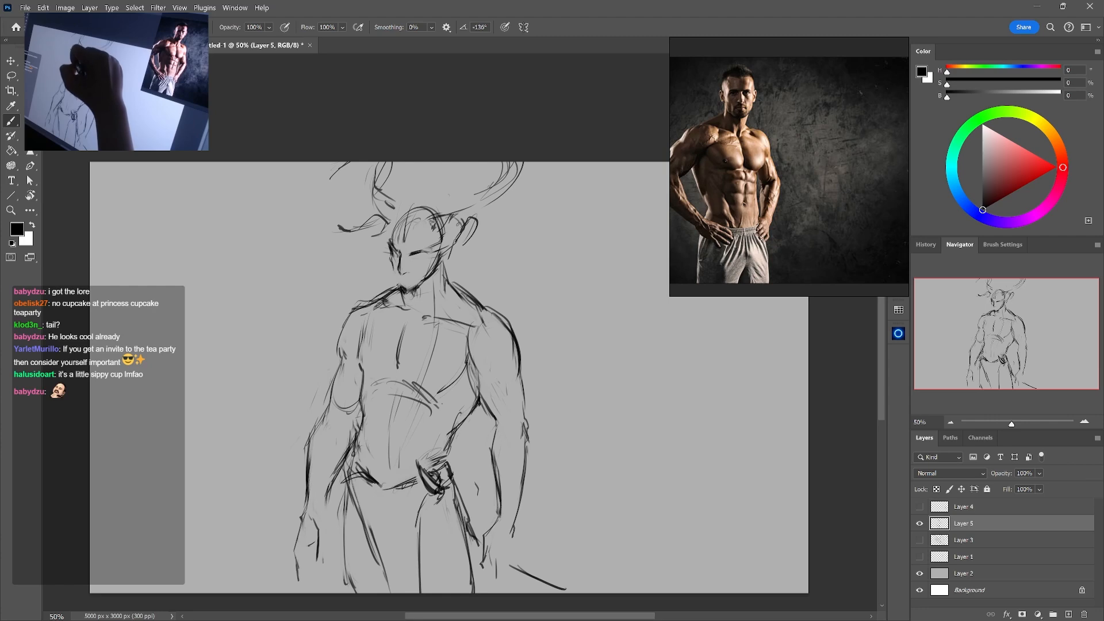
Extend the left face contour down to a narrow chin and erase the rough strokes around the chin
{"action": "key", "text": "e"}
{"action": "key", "text": "b"}
{"action": "mouse_move", "coordinate": [402, 271]}
{"action": "left_mouse_down"}
{"action": "mouse_move", "coordinate": [393, 284]}
{"action": "mouse_move", "coordinate": [403, 294]}
{"action": "left_mouse_up"}
{"action": "key", "text": "e"}
{"action": "key", "text": "b"}
{"action": "key", "text": "e"}
{"action": "key", "text": "b"}
{"action": "key", "text": "ctrl+z"}
{"action": "key", "text": "e"}
{"action": "left_click_drag", "start_coordinate": [400, 288], "coordinate": [409, 293]}
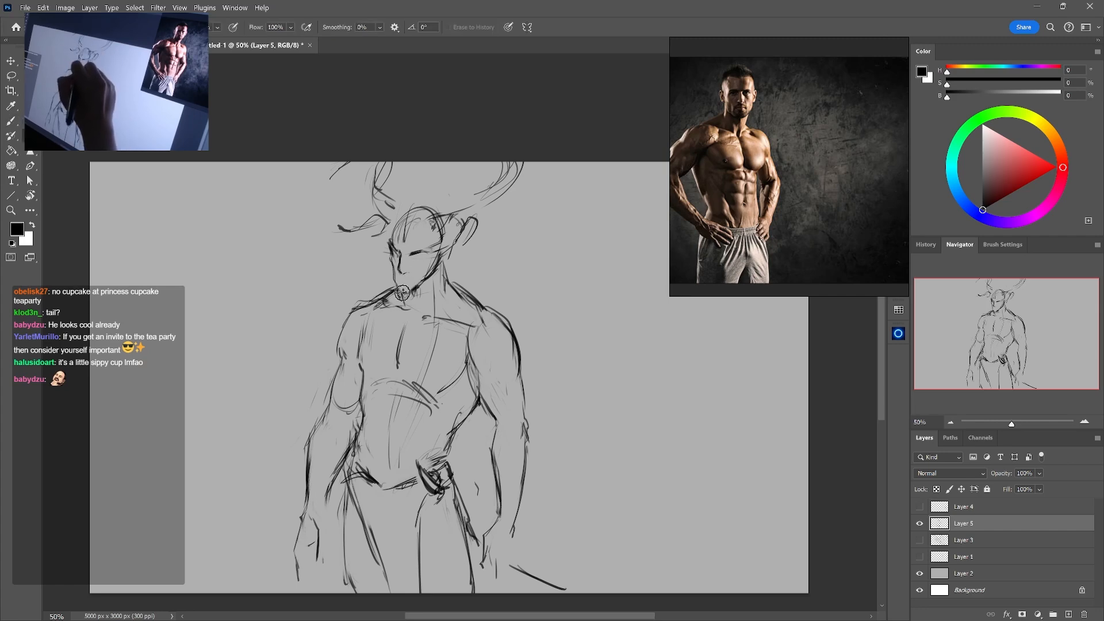
Draw the jaw line with a pointed, hatched goatee and a thin beard strand hanging onto the upper chest
{"action": "key", "text": "b"}
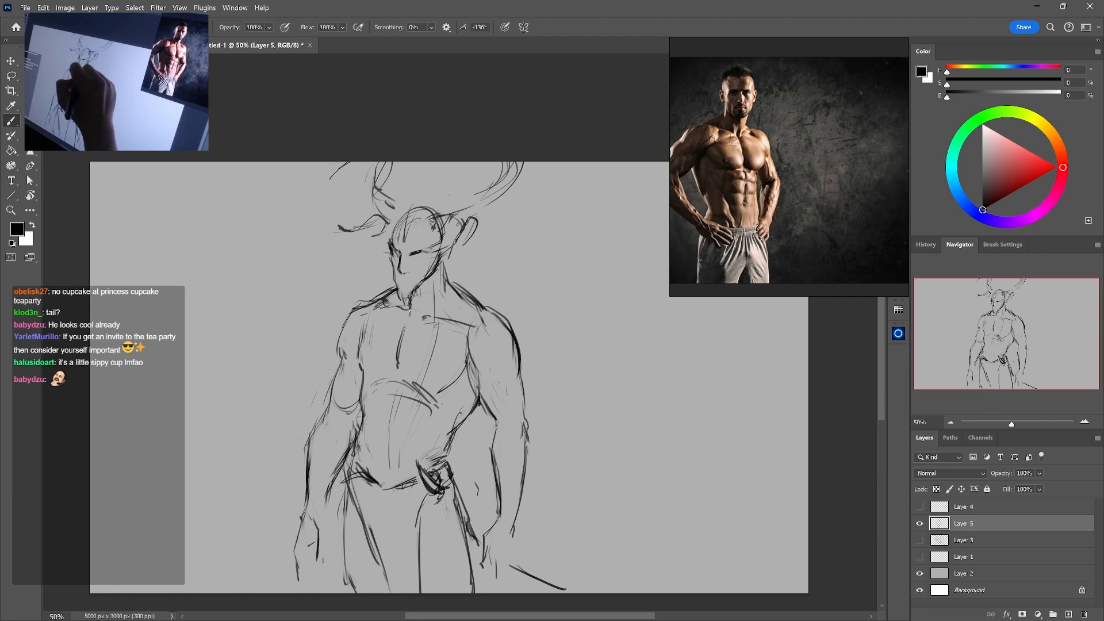
{"action": "left_click_drag", "start_coordinate": [433, 280], "coordinate": [414, 294]}
{"action": "mouse_move", "coordinate": [433, 280]}
{"action": "left_mouse_down"}
{"action": "mouse_move", "coordinate": [411, 292]}
{"action": "mouse_move", "coordinate": [430, 284]}
{"action": "left_mouse_up"}
{"action": "key", "text": "e"}
{"action": "key", "text": "b"}
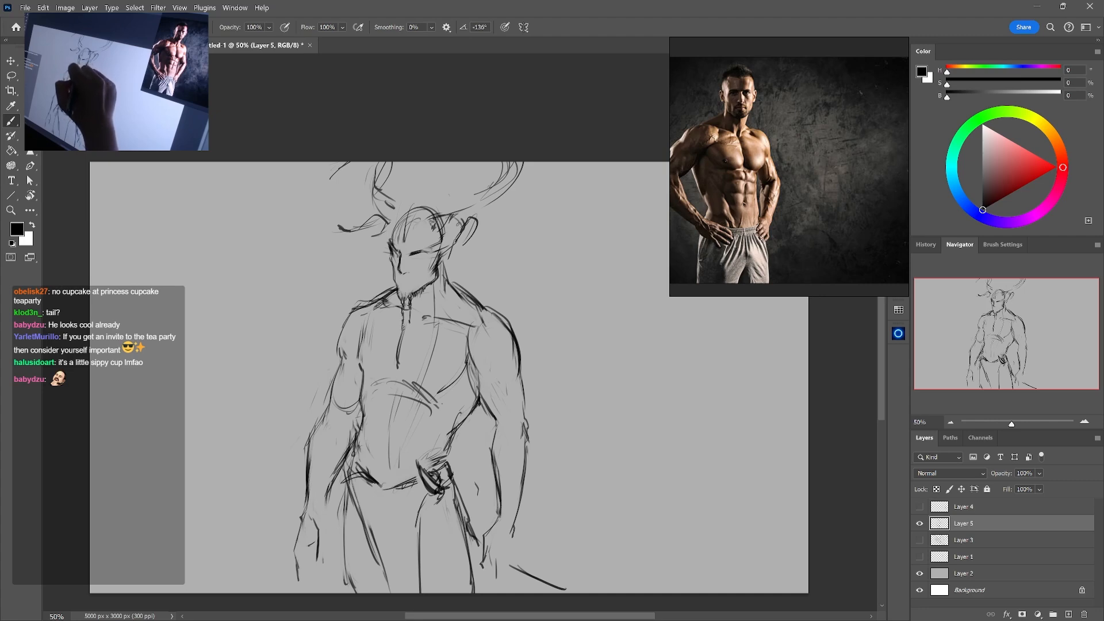
Extend the hanging beard strand with short strokes, then sketch a frowning mouth and refine the darkened right eye
{"action": "left_click_drag", "start_coordinate": [404, 324], "coordinate": [403, 336]}
{"action": "left_click_drag", "start_coordinate": [410, 325], "coordinate": [410, 335]}
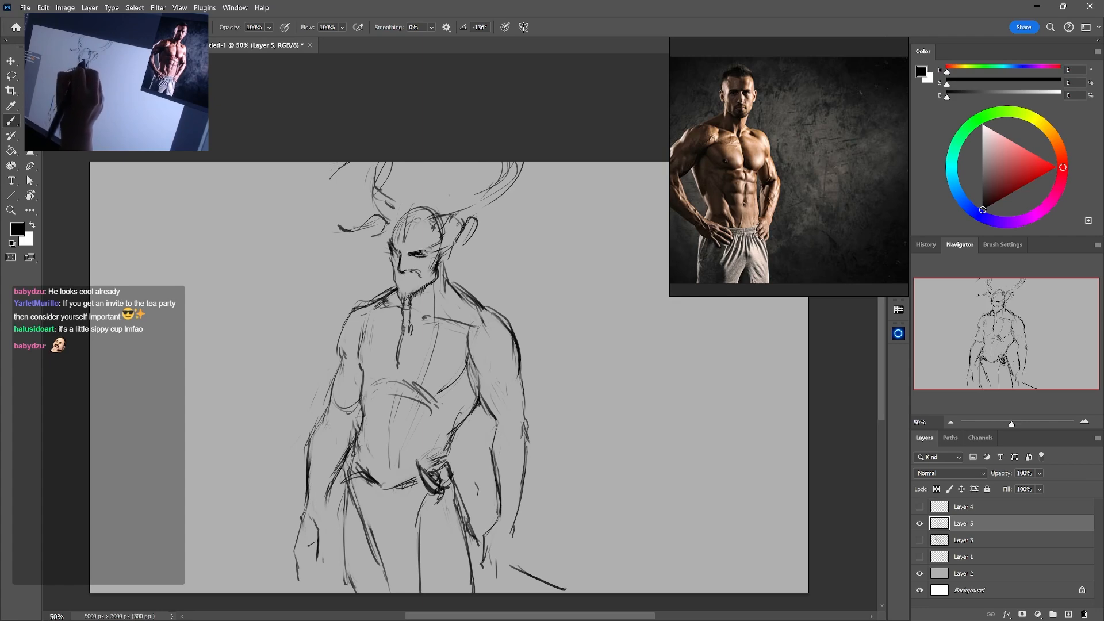
{"action": "key", "text": "e"}
{"action": "left_click_drag", "start_coordinate": [407, 260], "coordinate": [414, 256]}
{"action": "key", "text": "b"}
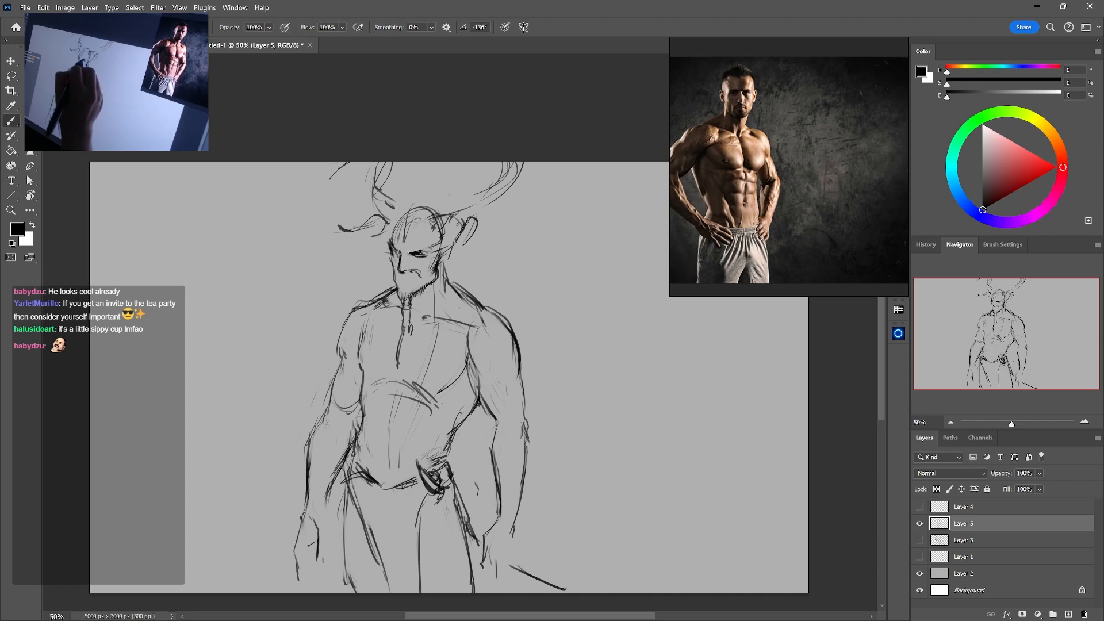
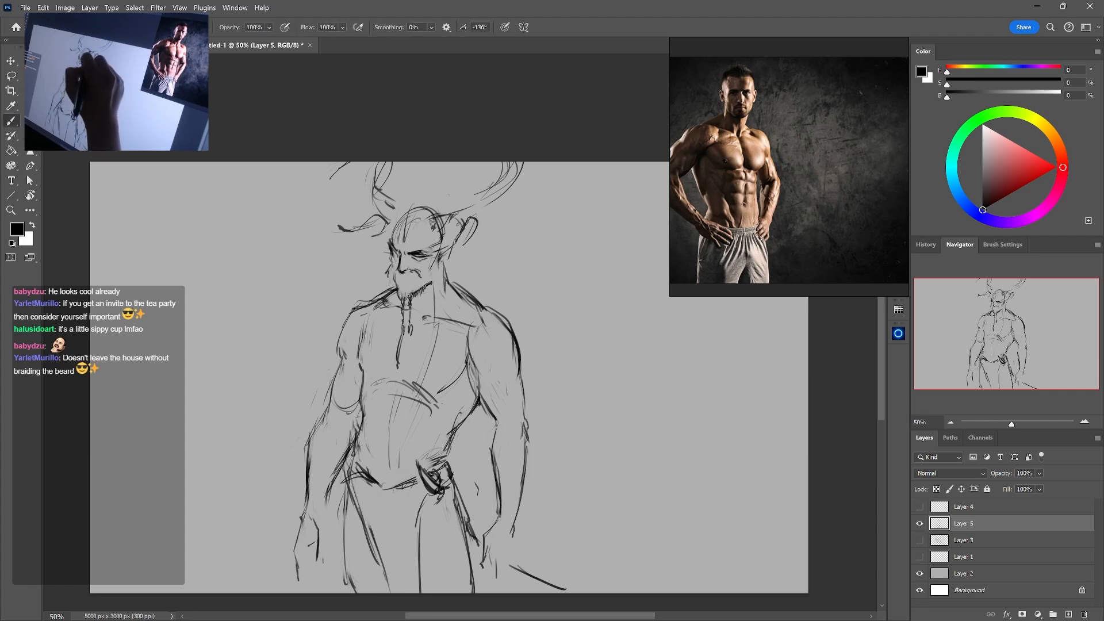
Erase and redraw the right jaw and neck line, and clean up the strokes around the goatee and hanging beard strand
{"action": "key", "text": "e"}
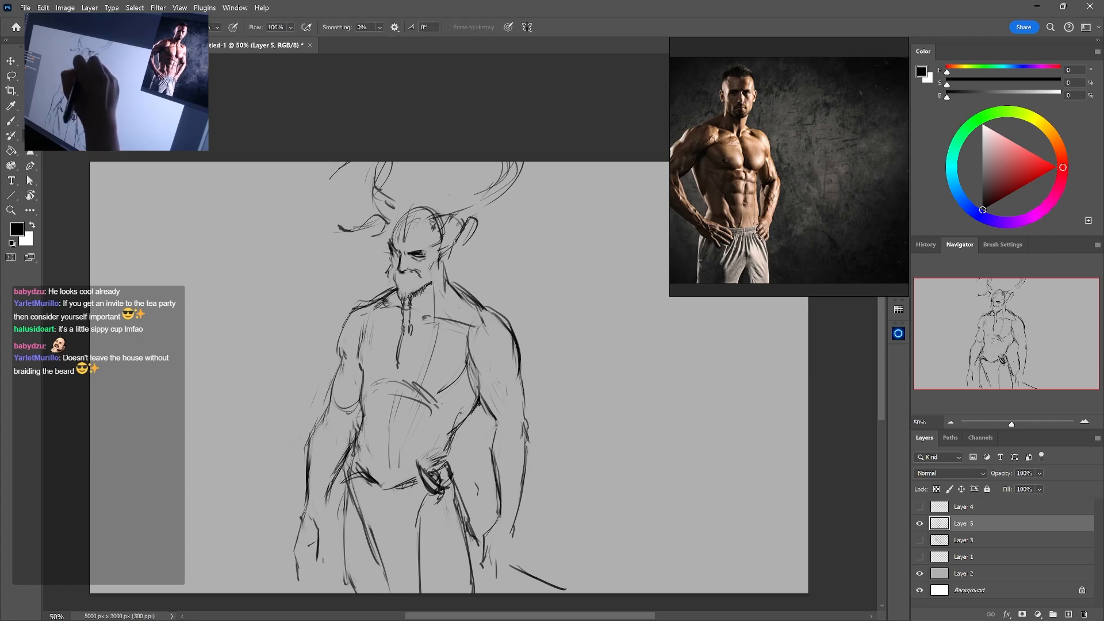
{"action": "key", "text": "b"}
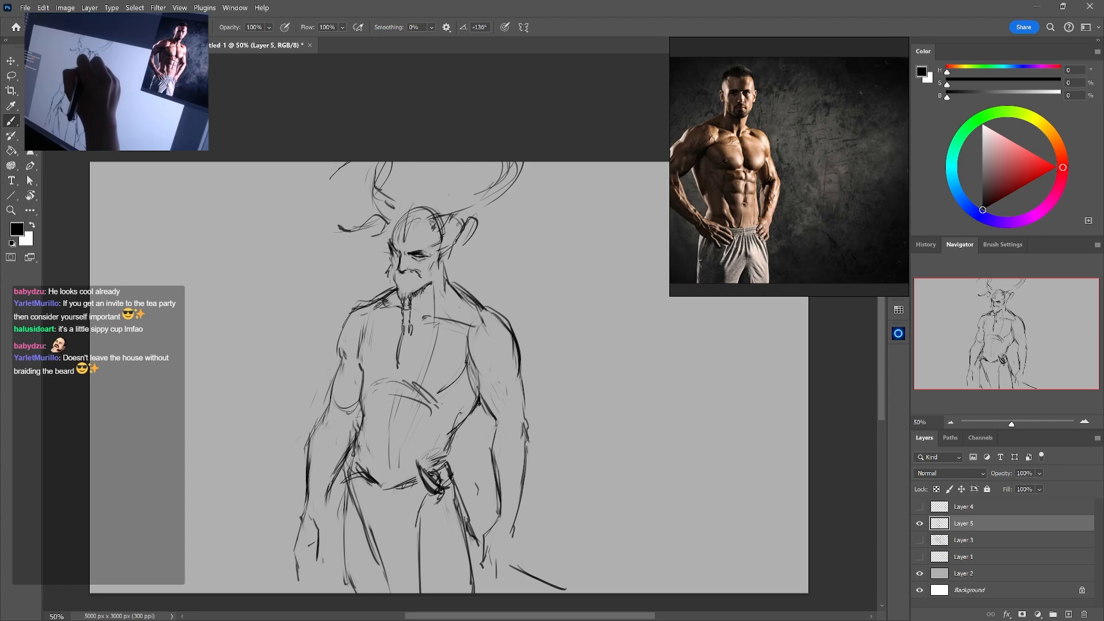
{"action": "key", "text": "e"}
{"action": "left_click_drag", "start_coordinate": [445, 257], "coordinate": [440, 286]}
{"action": "key", "text": "b"}
{"action": "left_click_drag", "start_coordinate": [440, 281], "coordinate": [442, 273]}
{"action": "key", "text": "e"}
{"action": "left_click_drag", "start_coordinate": [441, 274], "coordinate": [412, 306]}
{"action": "key", "text": "b"}
{"action": "key", "text": "e"}
{"action": "key", "text": "b"}
{"action": "key", "text": "e"}
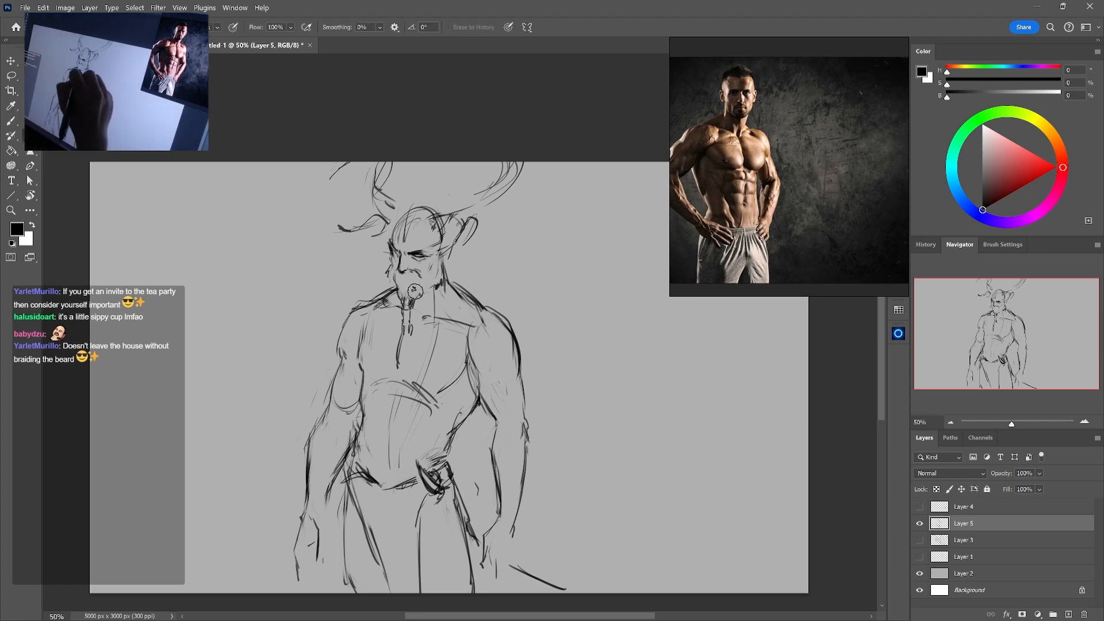
Sketch the curved lower edges of both pectorals across the chest
{"action": "key", "text": "b"}
{"action": "mouse_move", "coordinate": [399, 366]}
{"action": "left_mouse_down"}
{"action": "mouse_move", "coordinate": [396, 337]}
{"action": "mouse_move", "coordinate": [428, 384]}
{"action": "mouse_move", "coordinate": [363, 370]}
{"action": "mouse_move", "coordinate": [425, 382]}
{"action": "left_mouse_up"}
{"action": "key", "text": "e"}
{"action": "key", "text": "b"}
{"action": "key", "text": "e"}
{"action": "key", "text": "b"}
{"action": "key", "text": "e"}
{"action": "key", "text": "b"}
{"action": "mouse_move", "coordinate": [359, 354]}
{"action": "left_mouse_down"}
{"action": "mouse_move", "coordinate": [364, 370]}
{"action": "mouse_move", "coordinate": [440, 379]}
{"action": "left_mouse_up"}
Draw the centre line between the pectorals and shorten the hanging beard strand above it
{"action": "key", "text": "e"}
{"action": "key", "text": "b"}
{"action": "key", "text": "e"}
{"action": "key", "text": "b"}
{"action": "key", "text": "e"}
{"action": "key", "text": "b"}
{"action": "left_click_drag", "start_coordinate": [400, 341], "coordinate": [398, 364]}
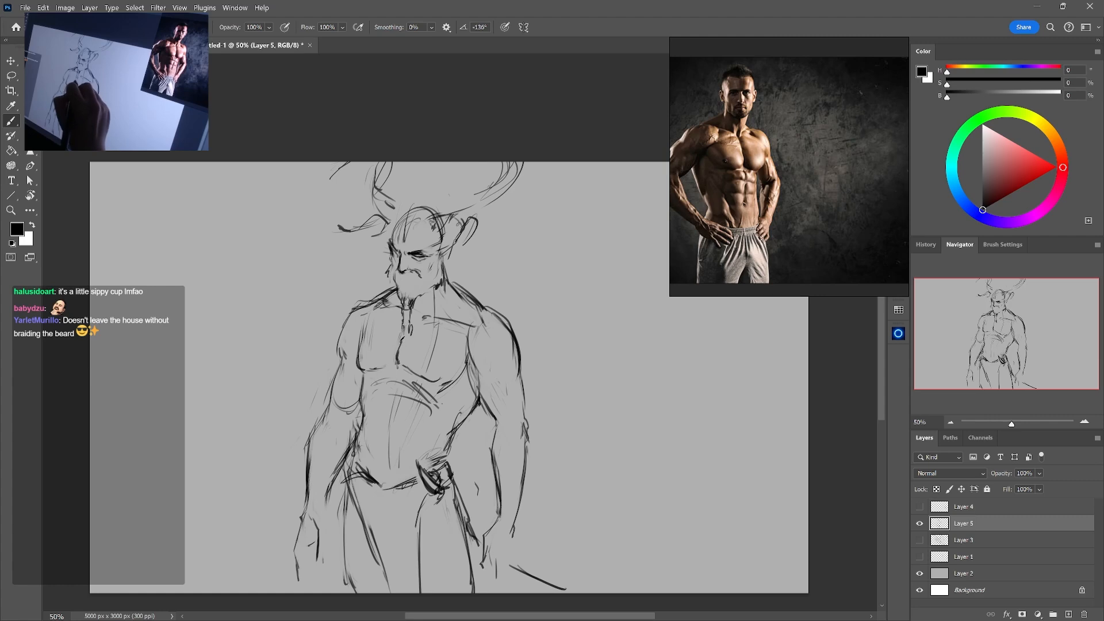
Erase the rough strokes on the left chest and redraw the outer contour of the left pectoral
{"action": "key", "text": "e"}
{"action": "mouse_move", "coordinate": [364, 331]}
{"action": "left_mouse_down"}
{"action": "mouse_move", "coordinate": [359, 365]}
{"action": "mouse_move", "coordinate": [371, 314]}
{"action": "left_mouse_up"}
{"action": "key", "text": "b"}
{"action": "key", "text": "e"}
{"action": "key", "text": "b"}
{"action": "key", "text": "e"}
{"action": "key", "text": "b"}
{"action": "key", "text": "e"}
Clean up the left shoulder line and redraw the curve from the neck over the left shoulder into the chest
{"action": "mouse_move", "coordinate": [386, 300]}
{"action": "left_mouse_down"}
{"action": "mouse_move", "coordinate": [357, 307]}
{"action": "mouse_move", "coordinate": [370, 303]}
{"action": "mouse_move", "coordinate": [351, 326]}
{"action": "left_mouse_up"}
{"action": "key", "text": "b"}
{"action": "key", "text": "e"}
{"action": "key", "text": "b"}
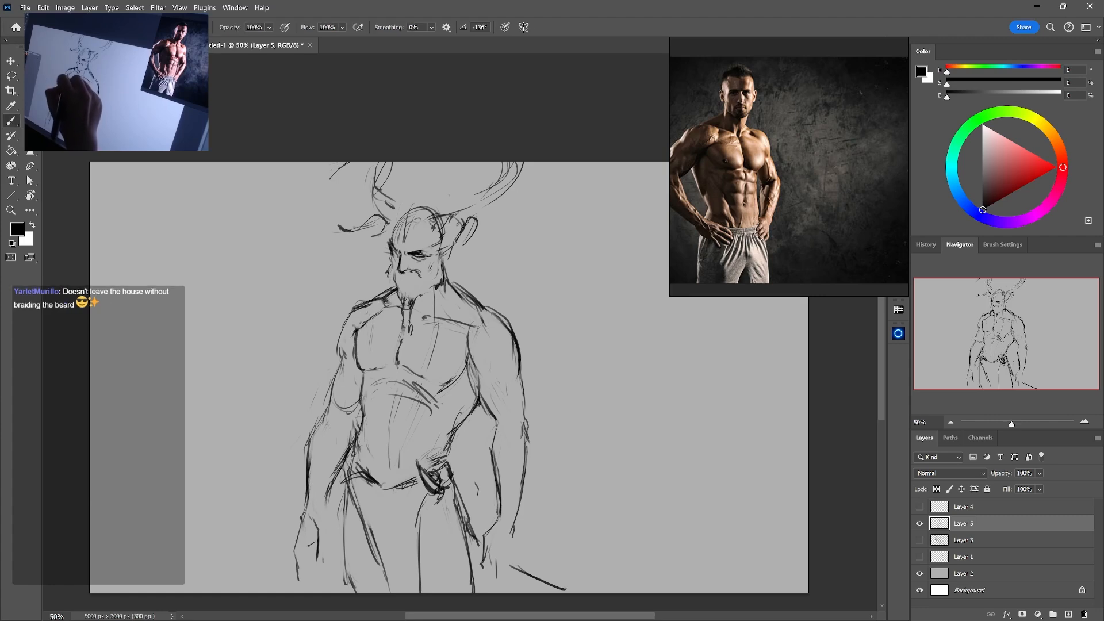
{"action": "left_click_drag", "start_coordinate": [357, 329], "coordinate": [387, 305]}
{"action": "key", "text": "e"}
Draw the right collarbone with a dark accent near the shoulder, and lighten the rough lines on the right shoulder
{"action": "key", "text": "b"}
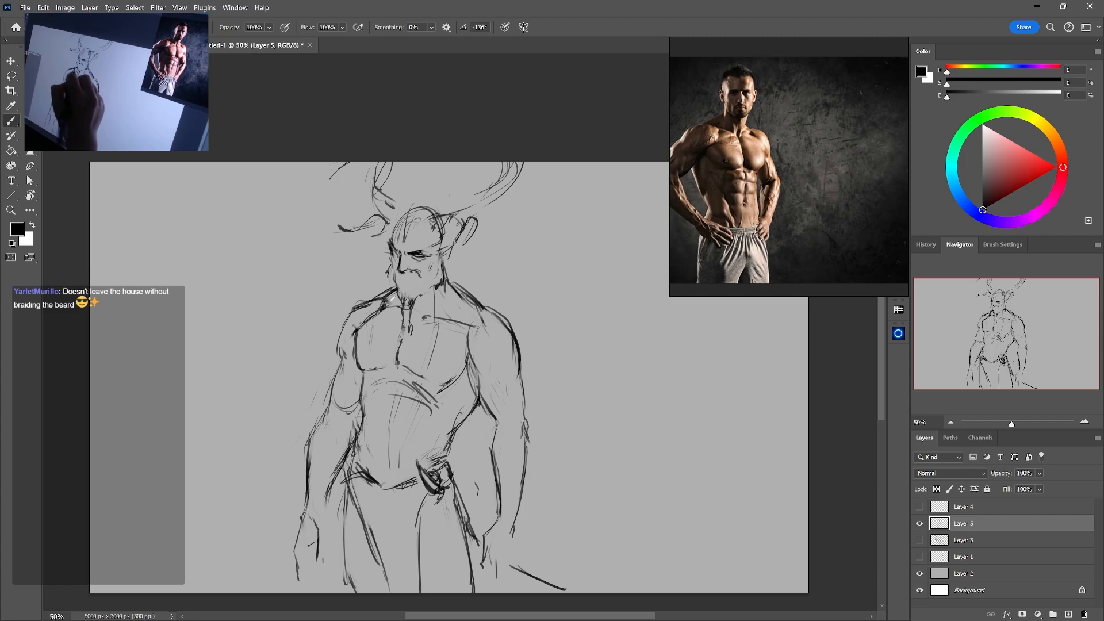
{"action": "mouse_move", "coordinate": [473, 326]}
{"action": "left_mouse_down"}
{"action": "mouse_move", "coordinate": [426, 313]}
{"action": "mouse_move", "coordinate": [485, 309]}
{"action": "mouse_move", "coordinate": [426, 331]}
{"action": "left_mouse_up"}
{"action": "key", "text": "e"}
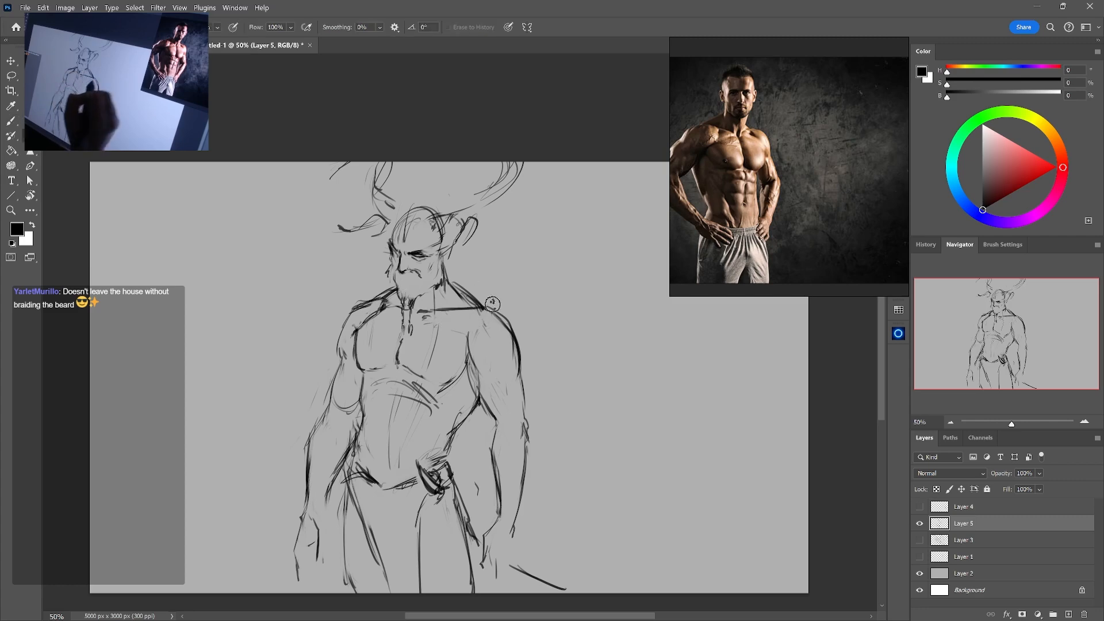
{"action": "key", "text": "b"}
{"action": "key", "text": "e"}
{"action": "mouse_move", "coordinate": [482, 308]}
{"action": "left_mouse_down"}
{"action": "mouse_move", "coordinate": [434, 311]}
{"action": "mouse_move", "coordinate": [470, 306]}
{"action": "mouse_move", "coordinate": [461, 315]}
{"action": "mouse_move", "coordinate": [467, 359]}
{"action": "mouse_move", "coordinate": [493, 386]}
{"action": "left_mouse_up"}
{"action": "key", "text": "b"}
{"action": "key", "text": "e"}
{"action": "key", "text": "b"}
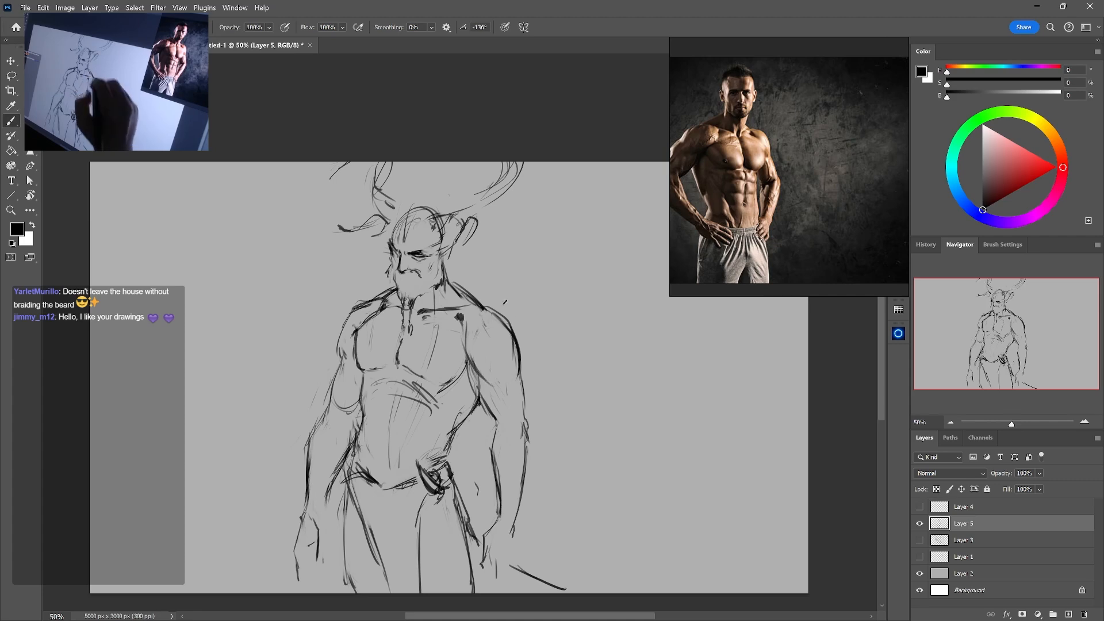
Erase the old outer line of the right shoulder and redraw the deltoid as a rounder muscle tapering into the arm
{"action": "key", "text": "e"}
{"action": "mouse_move", "coordinate": [519, 348]}
{"action": "left_mouse_down"}
{"action": "mouse_move", "coordinate": [523, 381]}
{"action": "mouse_move", "coordinate": [519, 354]}
{"action": "mouse_move", "coordinate": [505, 379]}
{"action": "mouse_move", "coordinate": [518, 344]}
{"action": "mouse_move", "coordinate": [510, 373]}
{"action": "left_mouse_up"}
{"action": "key", "text": "b"}
{"action": "key", "text": "e"}
{"action": "left_click_drag", "start_coordinate": [491, 379], "coordinate": [500, 384]}
{"action": "key", "text": "b"}
{"action": "left_click_drag", "start_coordinate": [468, 347], "coordinate": [492, 380]}
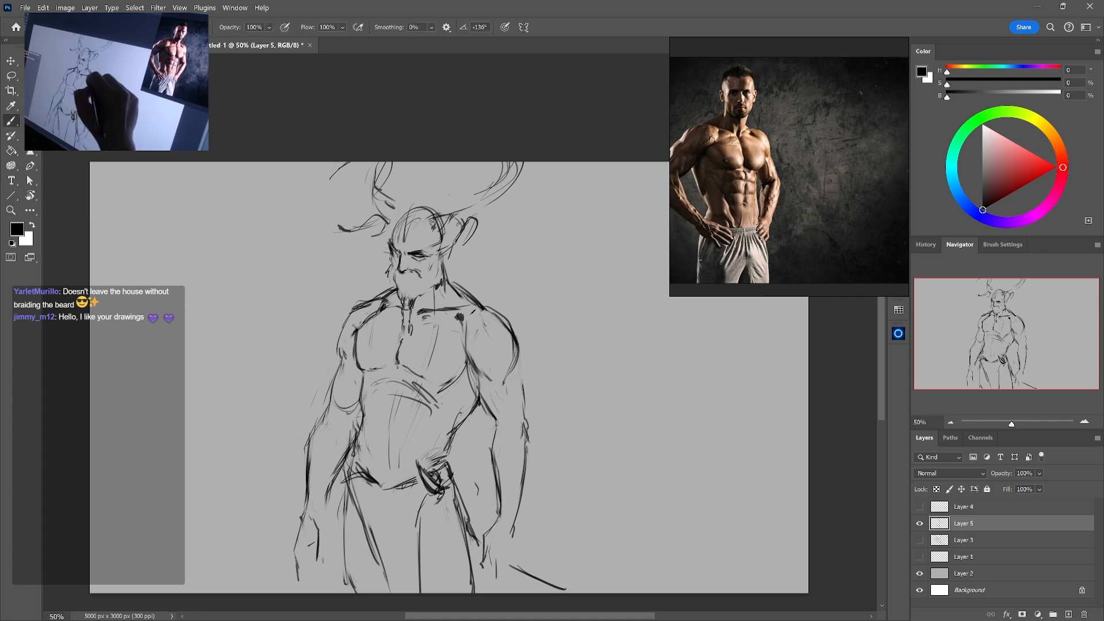
Try an inner contour line from the right collarbone down through the deltoid
{"action": "mouse_move", "coordinate": [477, 307]}
{"action": "left_mouse_down"}
{"action": "mouse_move", "coordinate": [468, 313]}
{"action": "mouse_move", "coordinate": [489, 304]}
{"action": "mouse_move", "coordinate": [505, 329]}
{"action": "mouse_move", "coordinate": [468, 351]}
{"action": "mouse_move", "coordinate": [482, 335]}
{"action": "mouse_move", "coordinate": [462, 317]}
{"action": "mouse_move", "coordinate": [471, 362]}
{"action": "mouse_move", "coordinate": [494, 381]}
{"action": "left_mouse_up"}
{"action": "key", "text": "ctrl+z"}
{"action": "key", "text": "ctrl+z"}
{"action": "key", "text": "ctrl+z"}
Draw the lower deltoid and upper-arm muscle contours on the right arm, down toward the elbow
{"action": "mouse_move", "coordinate": [508, 339]}
{"action": "left_mouse_down"}
{"action": "mouse_move", "coordinate": [502, 375]}
{"action": "mouse_move", "coordinate": [488, 369]}
{"action": "mouse_move", "coordinate": [504, 389]}
{"action": "left_mouse_up"}
{"action": "key", "text": "e"}
{"action": "key", "text": "b"}
{"action": "key", "text": "e"}
{"action": "key", "text": "b"}
{"action": "left_click_drag", "start_coordinate": [505, 384], "coordinate": [515, 416]}
{"action": "key", "text": "e"}
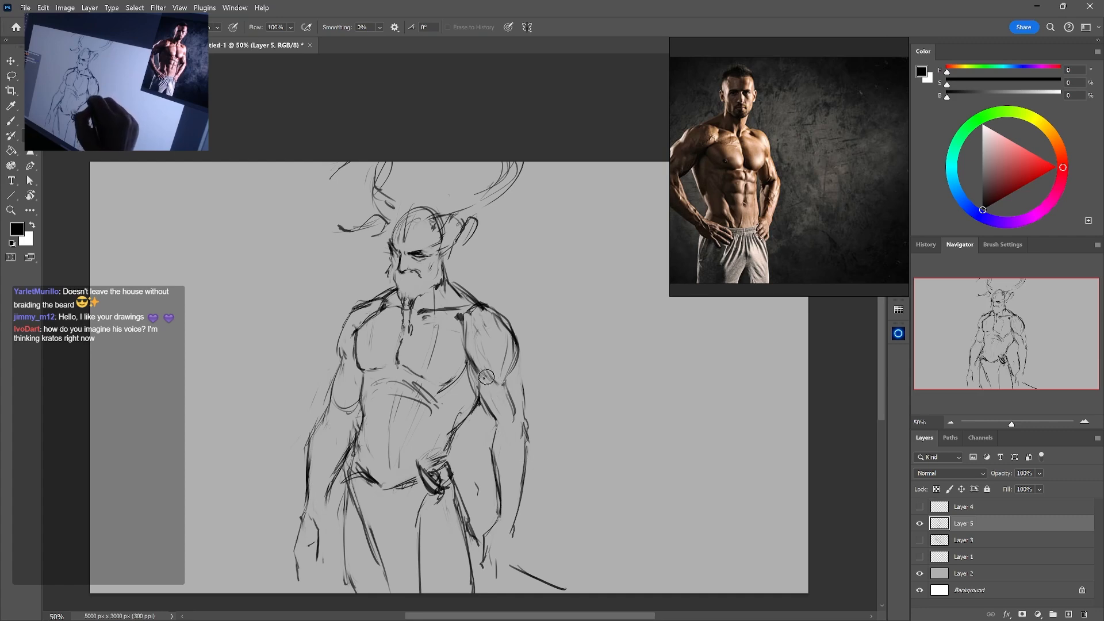
{"action": "key", "text": "b"}
{"action": "key", "text": "e"}
{"action": "key", "text": "b"}
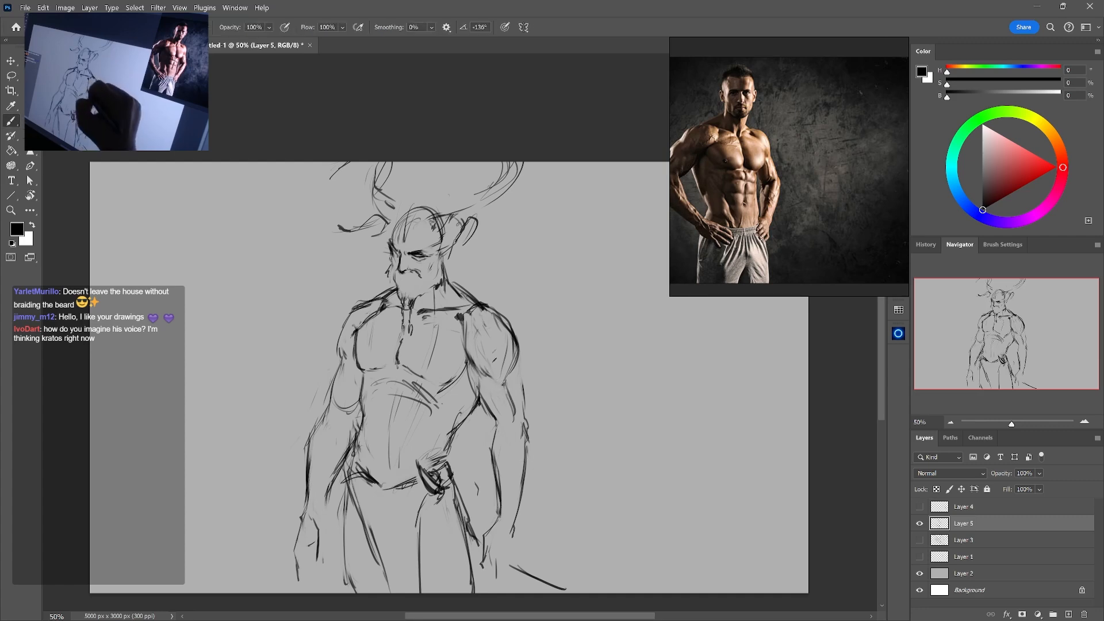
Touch up the right jaw line, then lasso the facial features, scale them to 95.33%, and deselect
{"action": "key", "text": "e"}
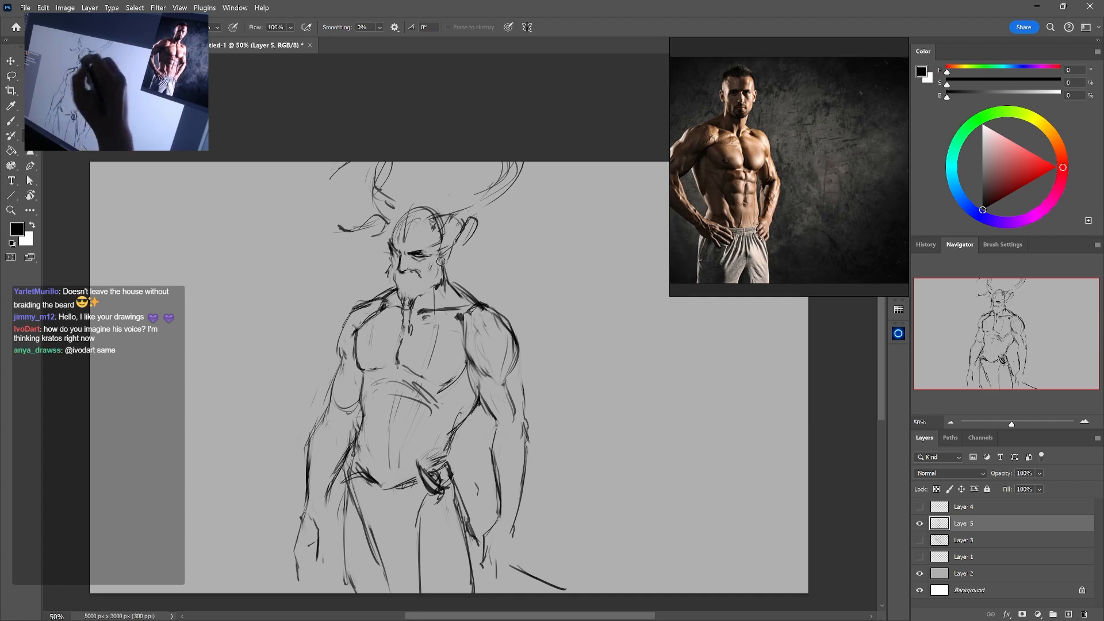
{"action": "key", "text": "b"}
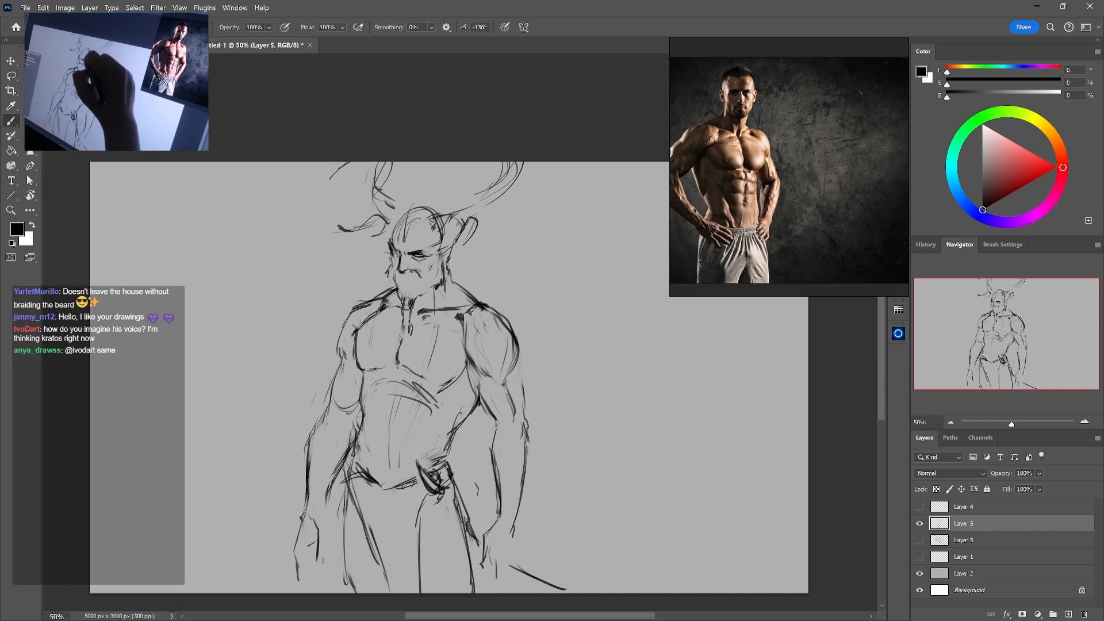
{"action": "key", "text": "l"}
{"action": "mouse_move", "coordinate": [423, 285]}
{"action": "left_mouse_down"}
{"action": "mouse_move", "coordinate": [455, 275]}
{"action": "mouse_move", "coordinate": [395, 233]}
{"action": "mouse_move", "coordinate": [409, 285]}
{"action": "mouse_move", "coordinate": [440, 288]}
{"action": "mouse_move", "coordinate": [425, 272]}
{"action": "left_mouse_up"}
{"action": "key", "text": "ctrl+t"}
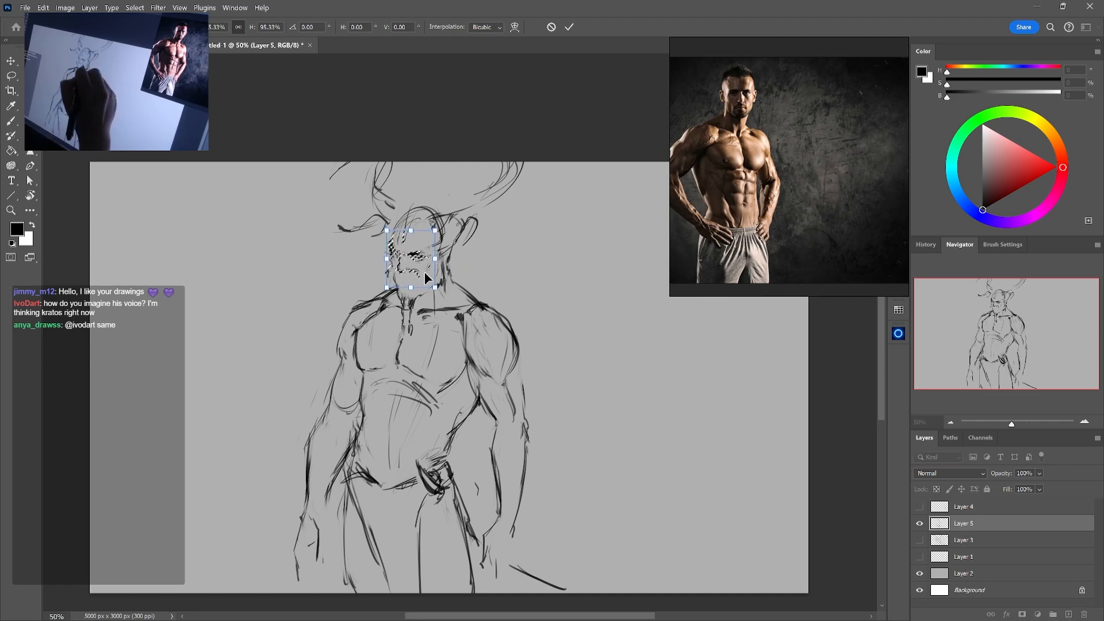
{"action": "key", "text": "Return"}
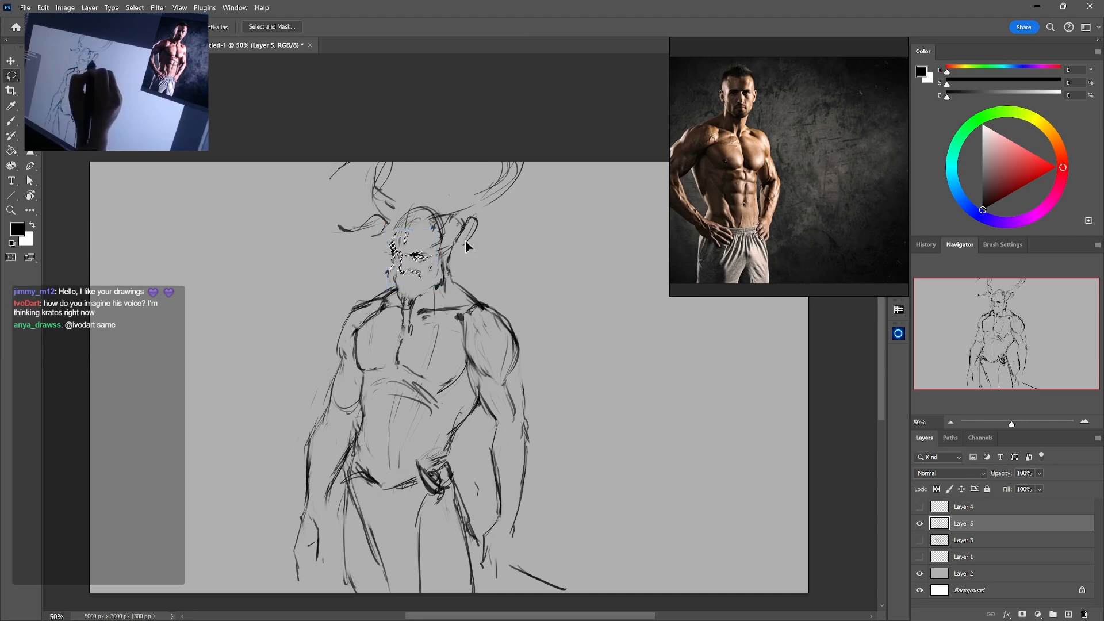
{"action": "key", "text": "ctrl+d"}
Erase around the left eye and redraw the left brow with darker strokes
{"action": "key", "text": "b"}
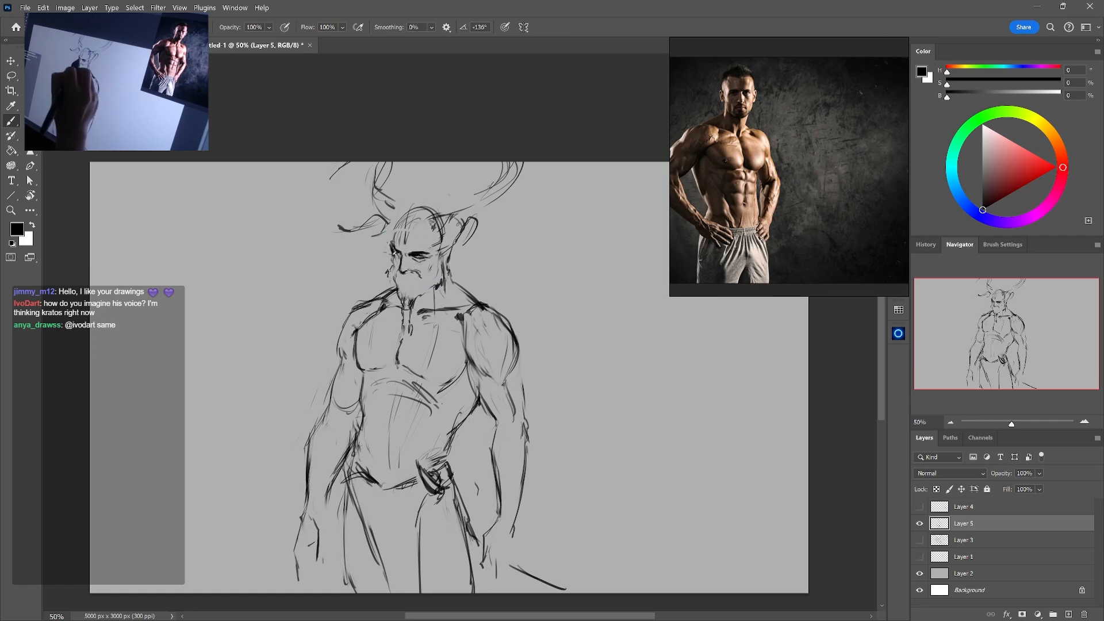
{"action": "key", "text": "e"}
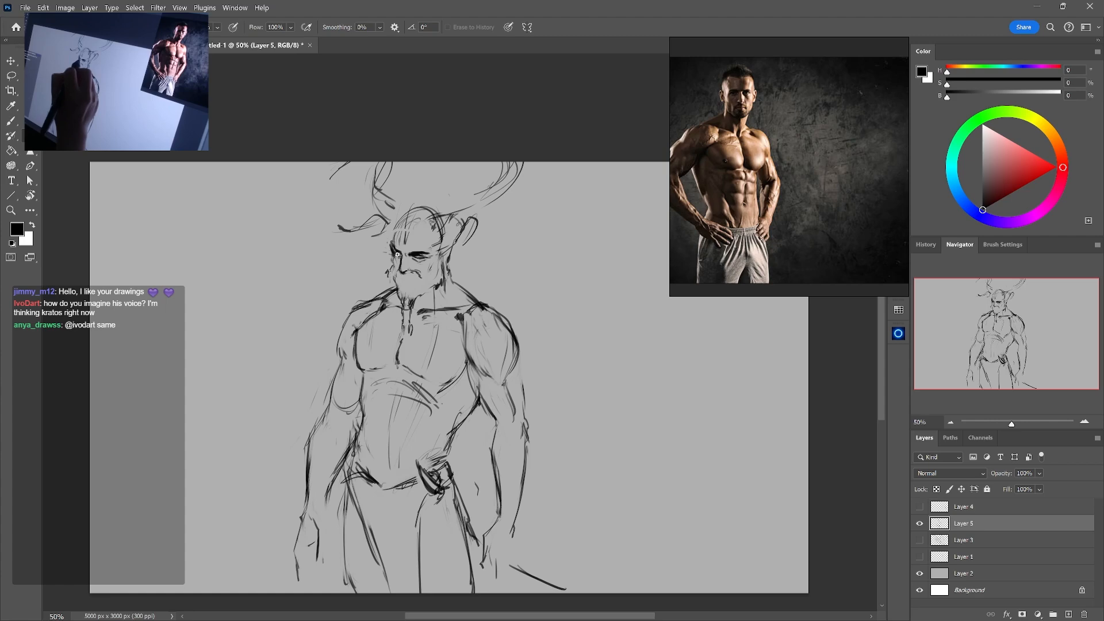
{"action": "key", "text": "b"}
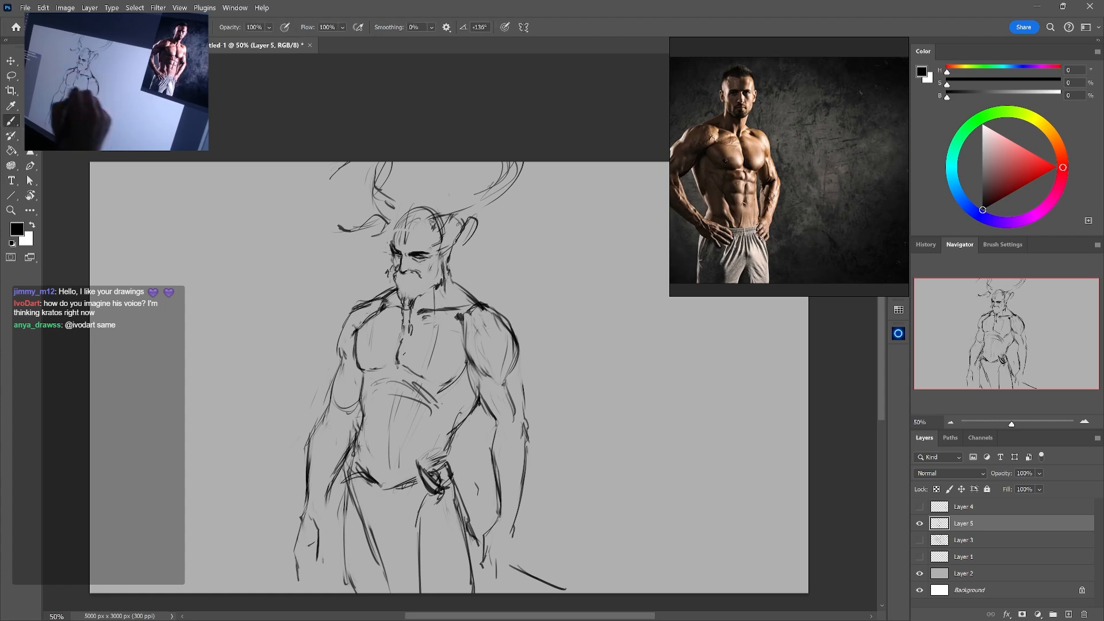
Lighten the rough strokes on the left upper chest and extend the centre line below the pectorals
{"action": "key", "text": "e"}
{"action": "left_click_drag", "start_coordinate": [377, 316], "coordinate": [363, 326]}
{"action": "key", "text": "b"}
{"action": "key", "text": "e"}
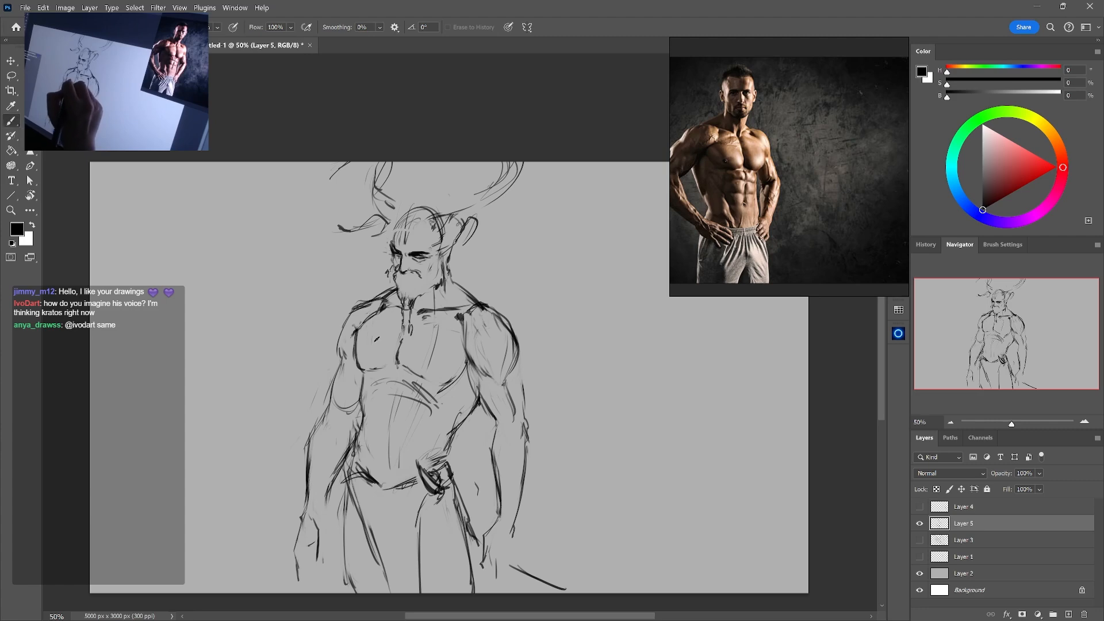
{"action": "key", "text": "b"}
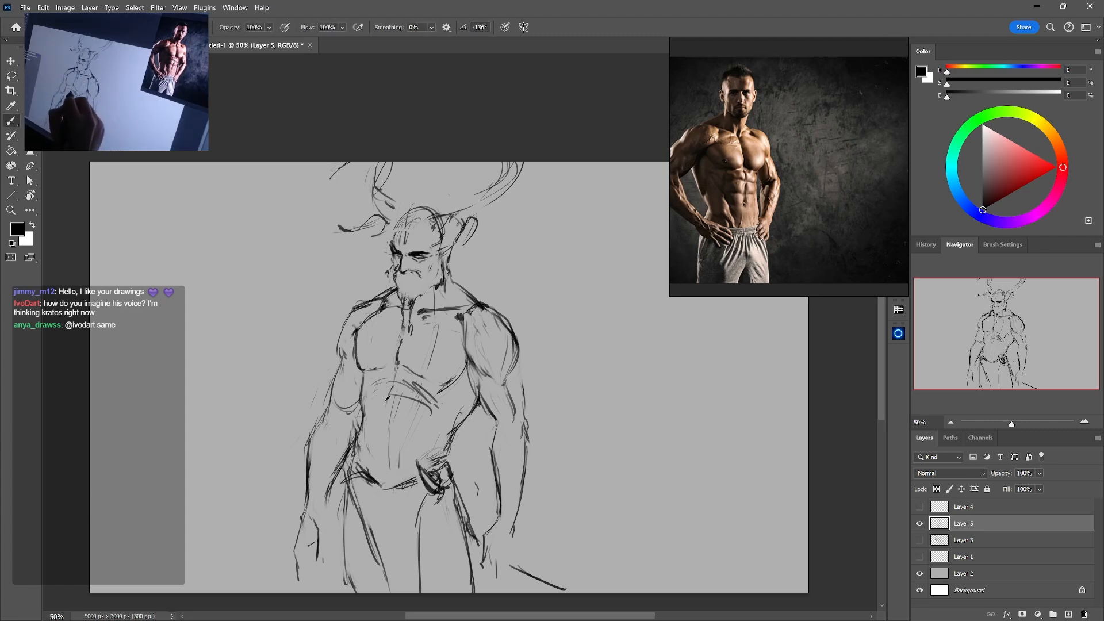
Erase the rough upper-abdomen strokes and redraw the ribcage arch with the abdomen's centre line
{"action": "key", "text": "e"}
{"action": "left_click_drag", "start_coordinate": [388, 407], "coordinate": [394, 387]}
{"action": "key", "text": "b"}
{"action": "key", "text": "e"}
{"action": "key", "text": "b"}
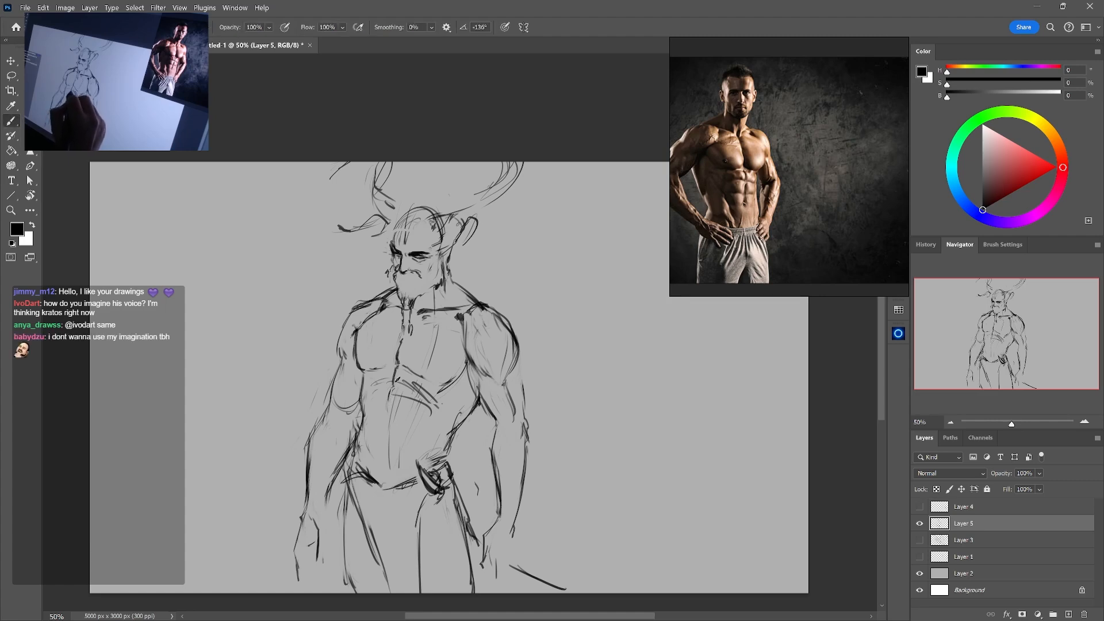
{"action": "key", "text": "ctrl+z"}
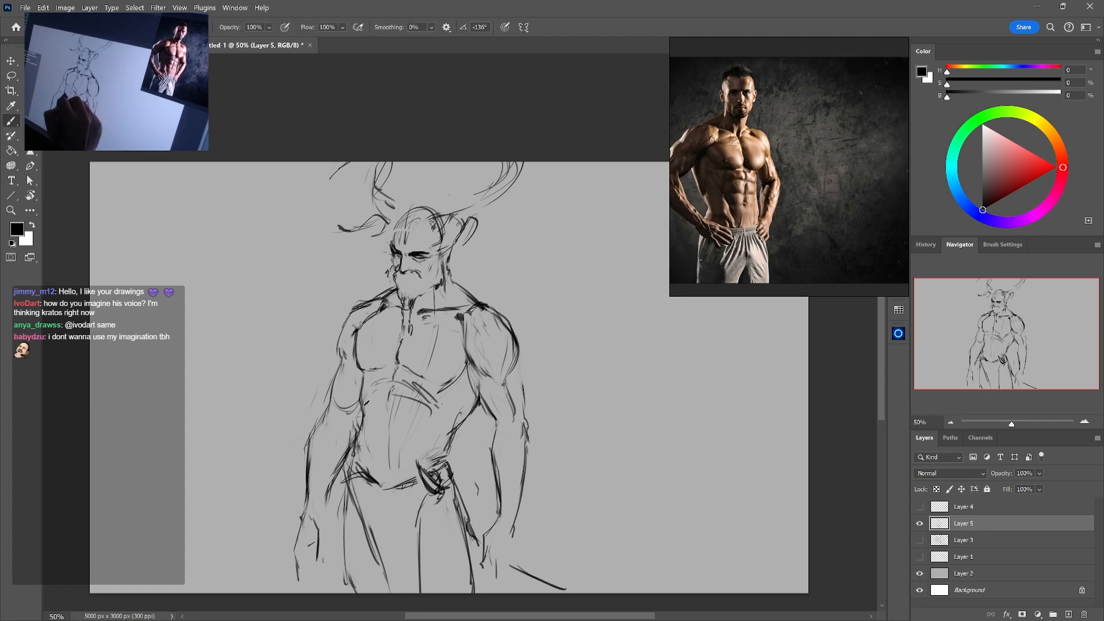
{"action": "left_click_drag", "start_coordinate": [417, 390], "coordinate": [438, 418]}
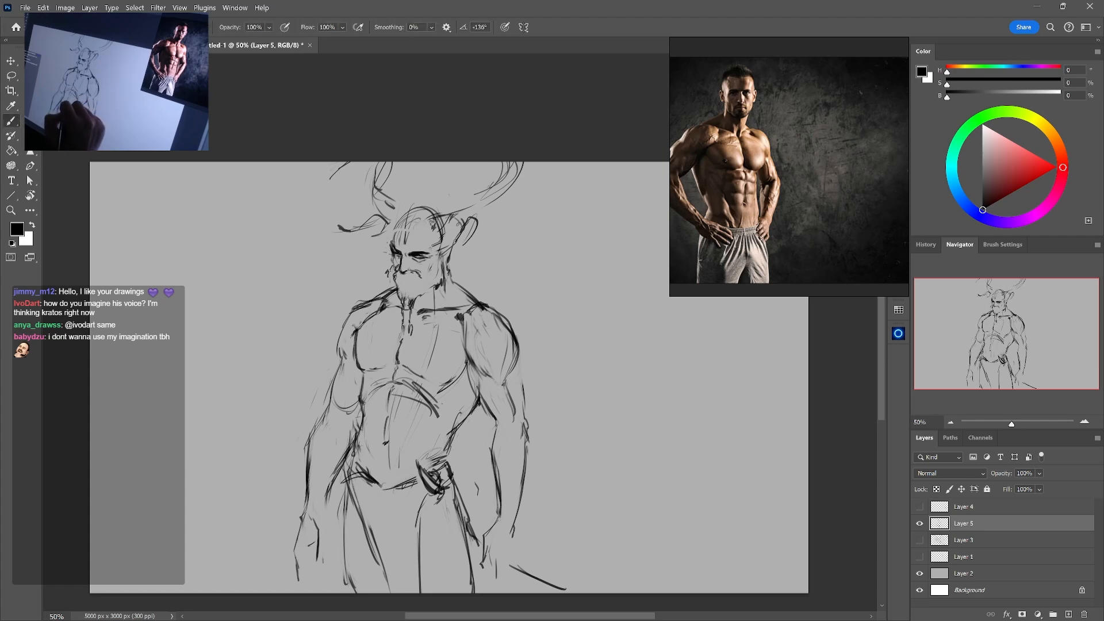
Try to extend the abdomen's centre line from the navel down past the waistline
{"action": "left_click_drag", "start_coordinate": [384, 450], "coordinate": [388, 526]}
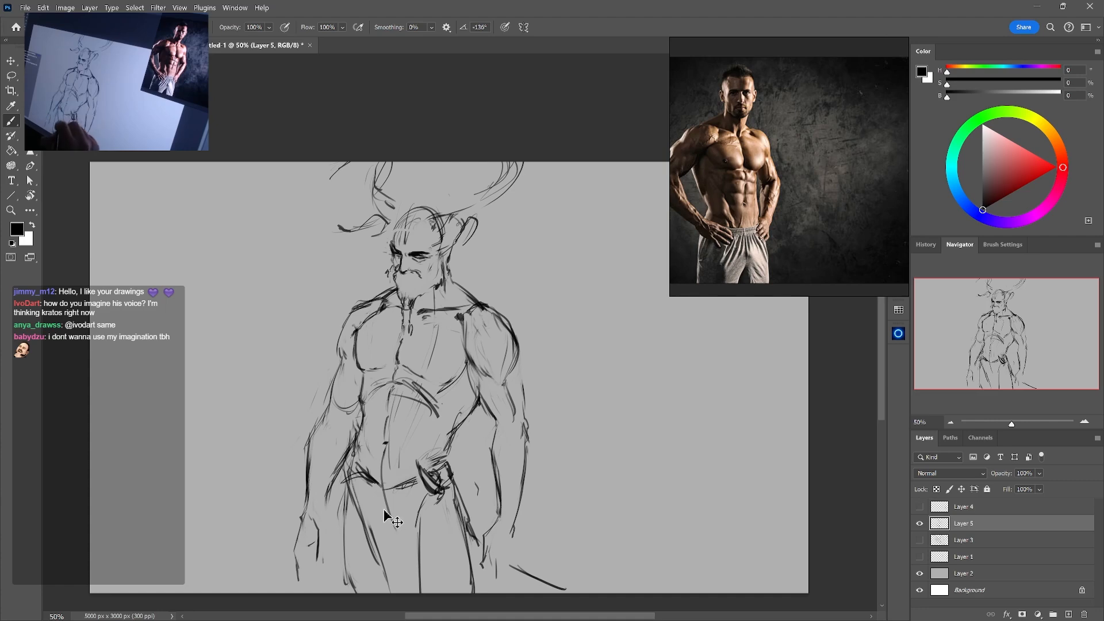
{"action": "key", "text": "ctrl+z"}
{"action": "left_click_drag", "start_coordinate": [381, 466], "coordinate": [385, 525]}
{"action": "key", "text": "ctrl+z"}
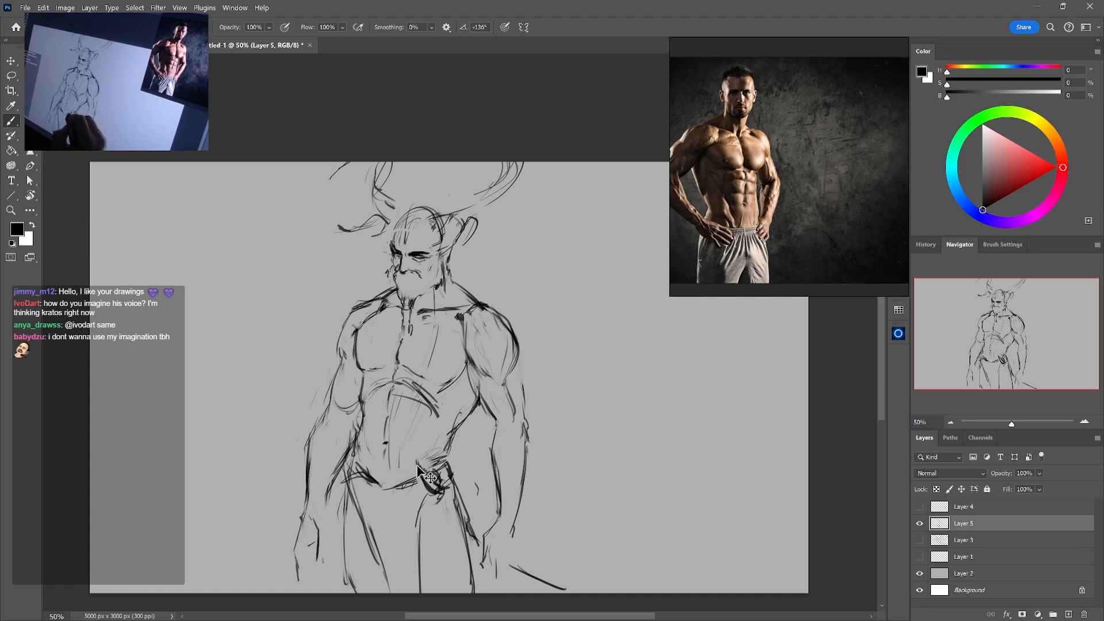
{"action": "left_click_drag", "start_coordinate": [385, 448], "coordinate": [387, 507]}
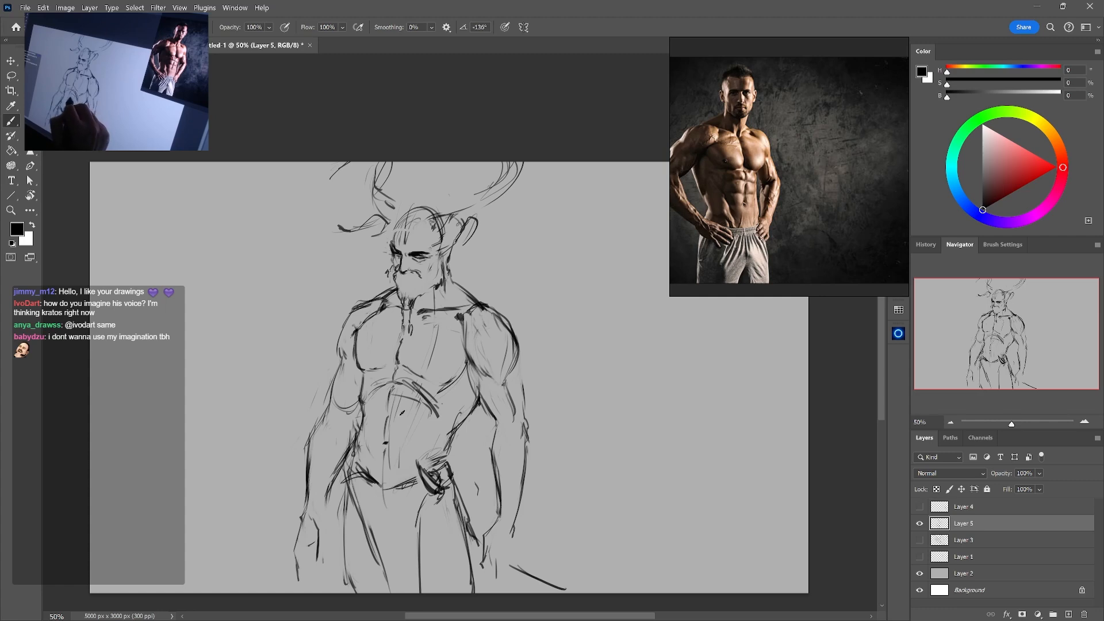
Reshape the lower edge of the right pectoral into a rounder curve and erase the guideline crossing the chest
{"action": "key", "text": "e"}
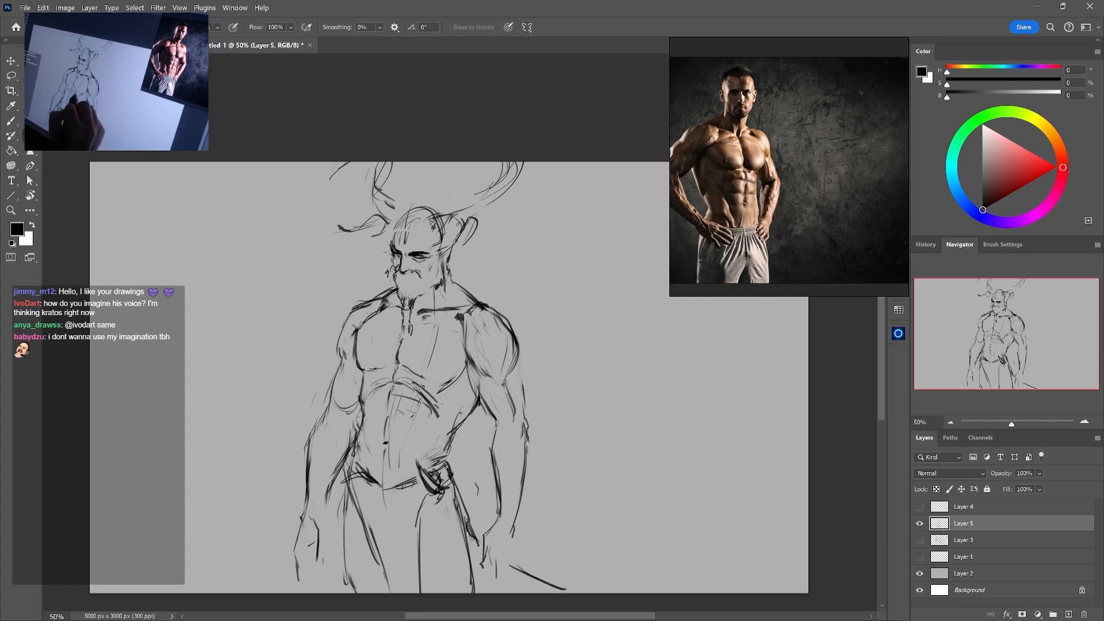
{"action": "mouse_move", "coordinate": [413, 382]}
{"action": "left_mouse_down"}
{"action": "mouse_move", "coordinate": [429, 392]}
{"action": "mouse_move", "coordinate": [466, 365]}
{"action": "left_mouse_up"}
{"action": "key", "text": "b"}
{"action": "key", "text": "e"}
{"action": "key", "text": "b"}
{"action": "key", "text": "e"}
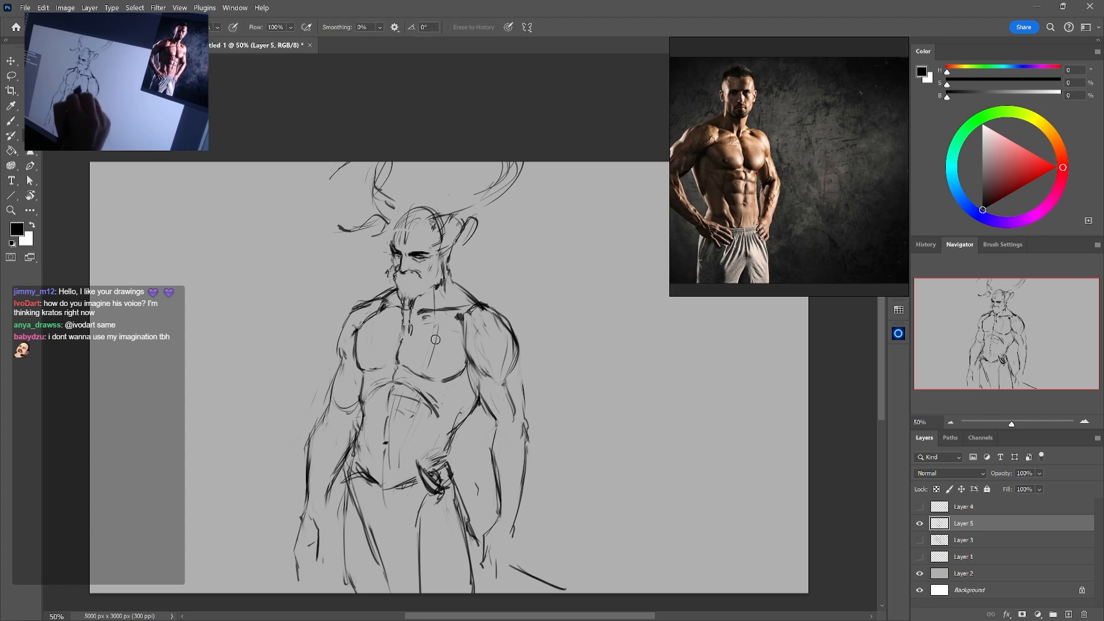
{"action": "key", "text": "b"}
{"action": "mouse_move", "coordinate": [439, 330]}
{"action": "left_mouse_down"}
{"action": "mouse_move", "coordinate": [431, 365]}
{"action": "mouse_move", "coordinate": [358, 365]}
{"action": "mouse_move", "coordinate": [392, 366]}
{"action": "mouse_move", "coordinate": [359, 406]}
{"action": "mouse_move", "coordinate": [363, 423]}
{"action": "left_mouse_up"}
Erase and redraw the left side of the torso from below the pectoral down to the waist
{"action": "key", "text": "e"}
{"action": "key", "text": "b"}
{"action": "key", "text": "e"}
{"action": "key", "text": "b"}
{"action": "left_click_drag", "start_coordinate": [362, 371], "coordinate": [358, 441]}
{"action": "key", "text": "e"}
{"action": "key", "text": "b"}
{"action": "left_click_drag", "start_coordinate": [359, 403], "coordinate": [353, 453]}
{"action": "key", "text": "e"}
{"action": "left_click_drag", "start_coordinate": [356, 410], "coordinate": [347, 451]}
{"action": "key", "text": "b"}
{"action": "key", "text": "e"}
{"action": "key", "text": "b"}
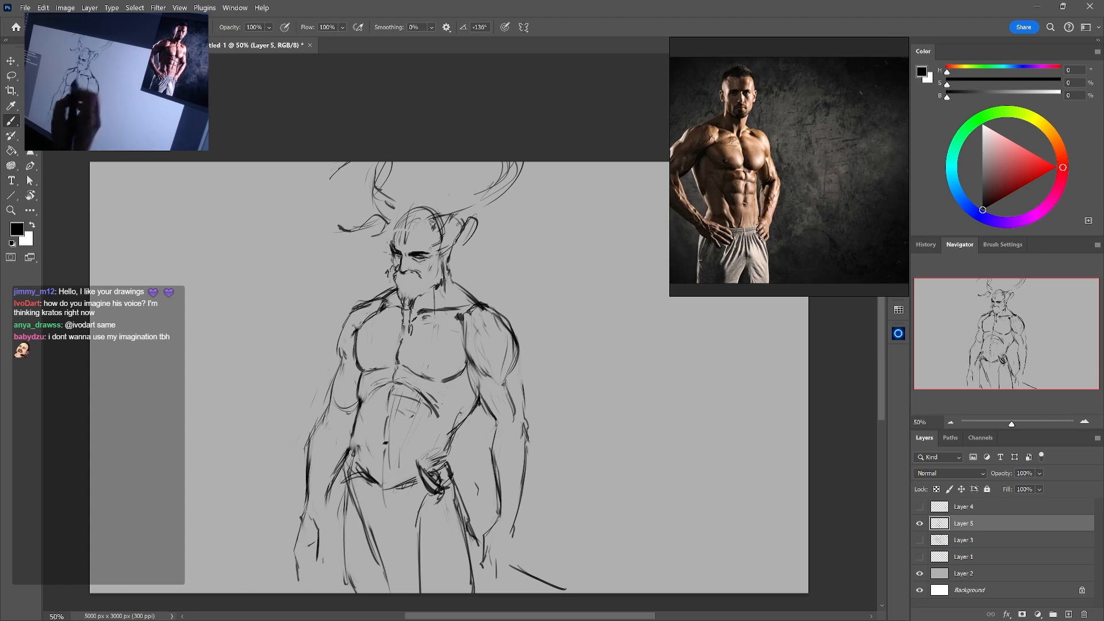
Rework the right waist contour above the belt and clean up the loose strokes along the left waist
{"action": "mouse_move", "coordinate": [463, 426]}
{"action": "left_mouse_down"}
{"action": "mouse_move", "coordinate": [446, 444]}
{"action": "mouse_move", "coordinate": [452, 460]}
{"action": "left_mouse_up"}
{"action": "key", "text": "ctrl+z"}
{"action": "key", "text": "e"}
{"action": "key", "text": "b"}
{"action": "key", "text": "e"}
{"action": "left_click_drag", "start_coordinate": [358, 420], "coordinate": [351, 458]}
{"action": "key", "text": "b"}
{"action": "key", "text": "e"}
{"action": "key", "text": "b"}
Darken the outer edge of the left pectoral and continue the contour down the left ribs
{"action": "left_click_drag", "start_coordinate": [357, 337], "coordinate": [361, 396]}
{"action": "key", "text": "e"}
{"action": "key", "text": "b"}
{"action": "left_click_drag", "start_coordinate": [357, 377], "coordinate": [352, 432]}
{"action": "key", "text": "e"}
{"action": "key", "text": "b"}
{"action": "key", "text": "e"}
{"action": "key", "text": "b"}
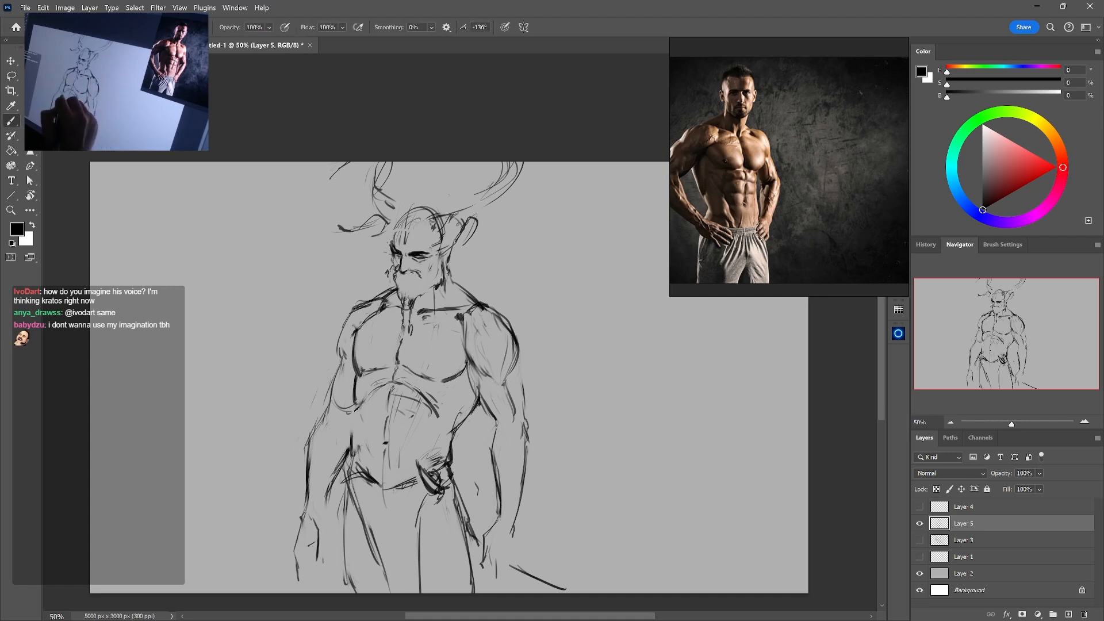
Erase the left flank outline and redraw it from the ribs down to the hip
{"action": "key", "text": "e"}
{"action": "left_click_drag", "start_coordinate": [361, 378], "coordinate": [350, 461]}
{"action": "key", "text": "b"}
{"action": "key", "text": "e"}
{"action": "key", "text": "b"}
{"action": "mouse_move", "coordinate": [355, 405]}
{"action": "left_mouse_down"}
{"action": "mouse_move", "coordinate": [349, 458]}
{"action": "mouse_move", "coordinate": [361, 459]}
{"action": "mouse_move", "coordinate": [352, 448]}
{"action": "mouse_move", "coordinate": [364, 465]}
{"action": "left_mouse_up"}
{"action": "key", "text": "e"}
{"action": "key", "text": "b"}
Redraw the left hip and waistband with clean curved lines, and outline the top of the belt ornament
{"action": "mouse_move", "coordinate": [358, 451]}
{"action": "left_mouse_down"}
{"action": "mouse_move", "coordinate": [370, 474]}
{"action": "mouse_move", "coordinate": [344, 478]}
{"action": "mouse_move", "coordinate": [378, 484]}
{"action": "mouse_move", "coordinate": [340, 479]}
{"action": "left_mouse_up"}
{"action": "key", "text": "e"}
{"action": "key", "text": "b"}
{"action": "key", "text": "e"}
{"action": "mouse_move", "coordinate": [346, 467]}
{"action": "left_mouse_down"}
{"action": "mouse_move", "coordinate": [339, 489]}
{"action": "mouse_move", "coordinate": [369, 483]}
{"action": "left_mouse_up"}
{"action": "key", "text": "b"}
{"action": "mouse_move", "coordinate": [347, 474]}
{"action": "left_mouse_down"}
{"action": "mouse_move", "coordinate": [343, 488]}
{"action": "mouse_move", "coordinate": [345, 473]}
{"action": "left_mouse_up"}
{"action": "key", "text": "e"}
{"action": "key", "text": "b"}
{"action": "left_click_drag", "start_coordinate": [352, 456], "coordinate": [346, 474]}
{"action": "mouse_move", "coordinate": [356, 442]}
{"action": "left_mouse_down"}
{"action": "mouse_move", "coordinate": [372, 474]}
{"action": "mouse_move", "coordinate": [344, 473]}
{"action": "mouse_move", "coordinate": [360, 480]}
{"action": "left_mouse_up"}
{"action": "key", "text": "e"}
{"action": "key", "text": "b"}
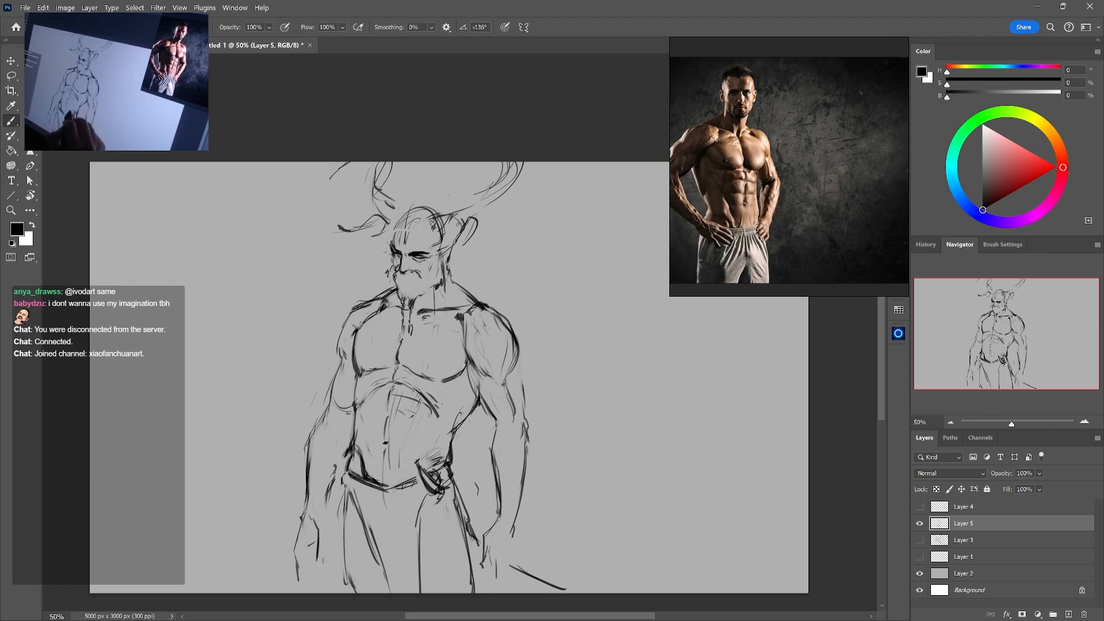
{"action": "left_click_drag", "start_coordinate": [422, 462], "coordinate": [439, 453]}
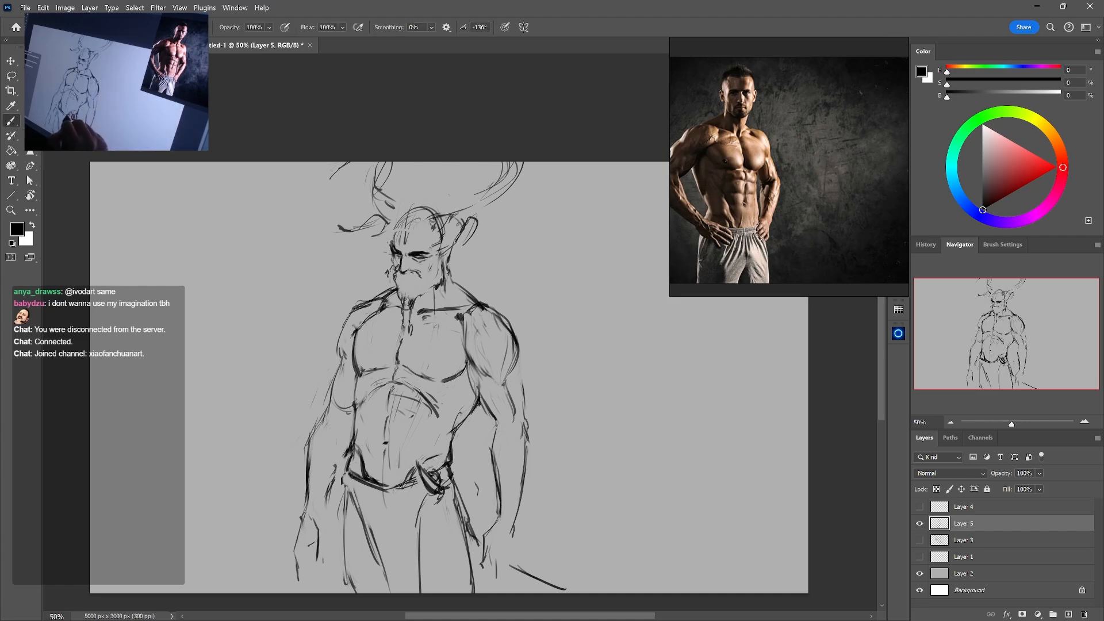
Redraw the lower belly line above the waistband and clean up the strokes around it
{"action": "left_click_drag", "start_coordinate": [418, 462], "coordinate": [405, 483]}
{"action": "mouse_move", "coordinate": [431, 458]}
{"action": "left_mouse_down"}
{"action": "mouse_move", "coordinate": [446, 454]}
{"action": "mouse_move", "coordinate": [379, 479]}
{"action": "mouse_move", "coordinate": [369, 471]}
{"action": "left_mouse_up"}
{"action": "key", "text": "e"}
{"action": "key", "text": "b"}
{"action": "key", "text": "e"}
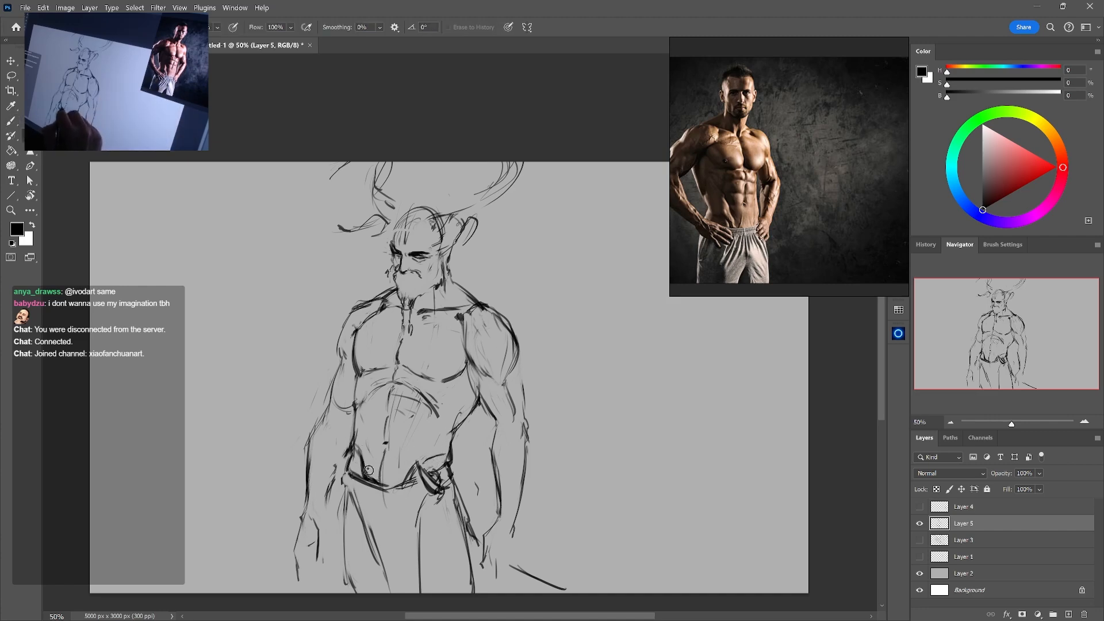
{"action": "key", "text": "b"}
{"action": "key", "text": "e"}
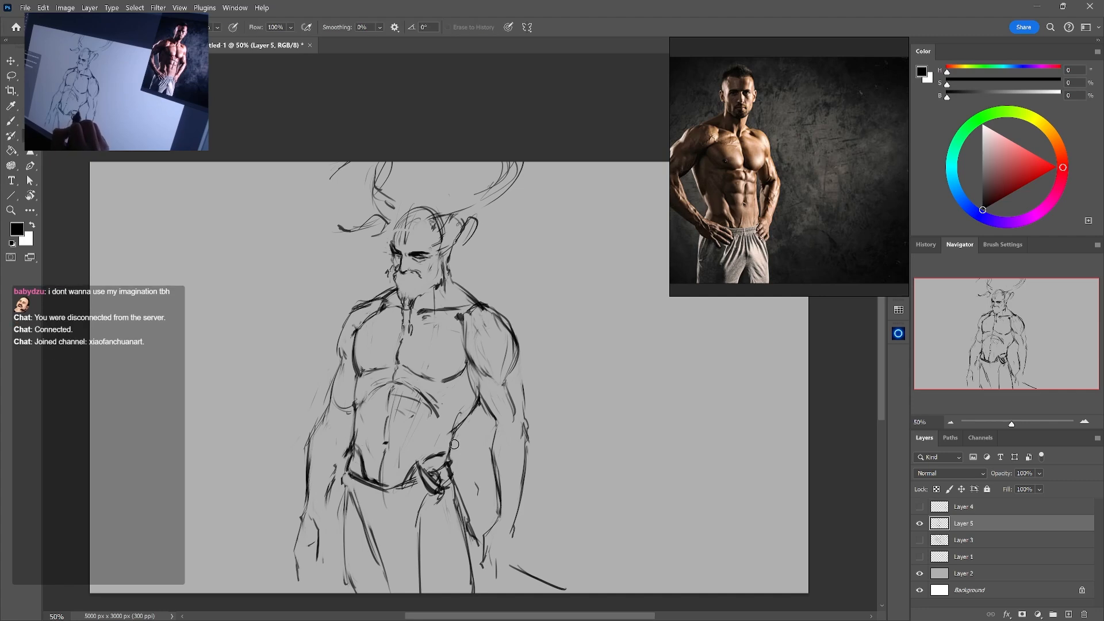
Redraw the right hip contour above the belt and refine the cloth bulge over the belt ornament
{"action": "key", "text": "b"}
{"action": "mouse_move", "coordinate": [454, 441]}
{"action": "left_mouse_down"}
{"action": "mouse_move", "coordinate": [451, 461]}
{"action": "mouse_move", "coordinate": [425, 460]}
{"action": "mouse_move", "coordinate": [452, 469]}
{"action": "left_mouse_up"}
{"action": "key", "text": "e"}
{"action": "key", "text": "b"}
{"action": "key", "text": "e"}
{"action": "key", "text": "b"}
{"action": "mouse_move", "coordinate": [453, 470]}
{"action": "left_mouse_down"}
{"action": "mouse_move", "coordinate": [457, 487]}
{"action": "mouse_move", "coordinate": [453, 463]}
{"action": "left_mouse_up"}
{"action": "key", "text": "e"}
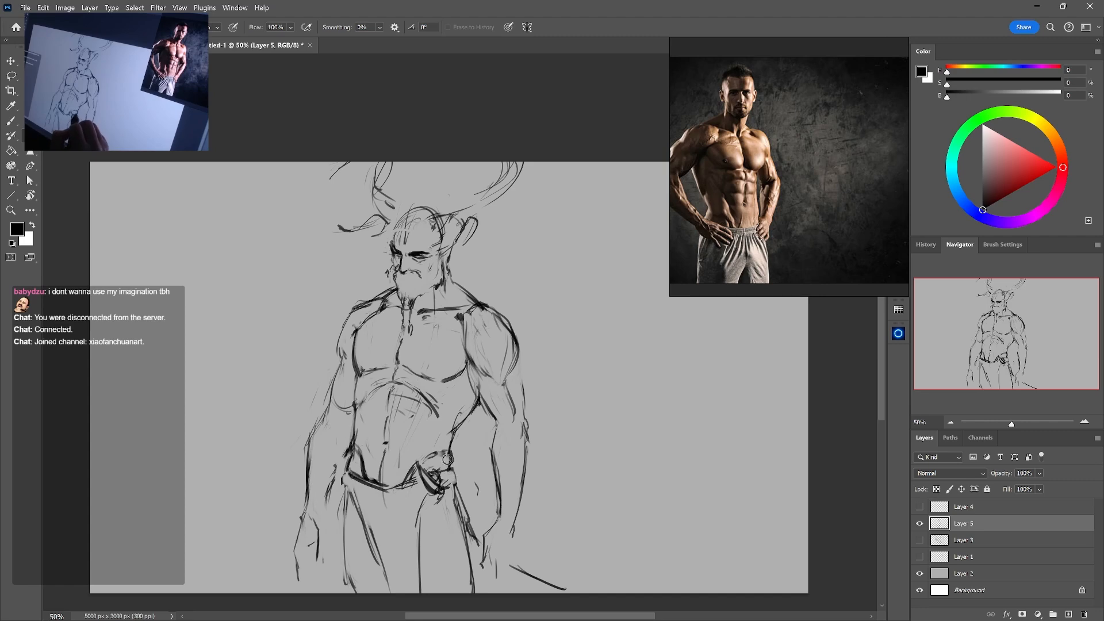
Erase the dark mark on the abdominal centre line and lightly restate the area around the navel
{"action": "key", "text": "b"}
{"action": "key", "text": "e"}
{"action": "left_click_drag", "start_coordinate": [387, 443], "coordinate": [391, 456]}
{"action": "key", "text": "b"}
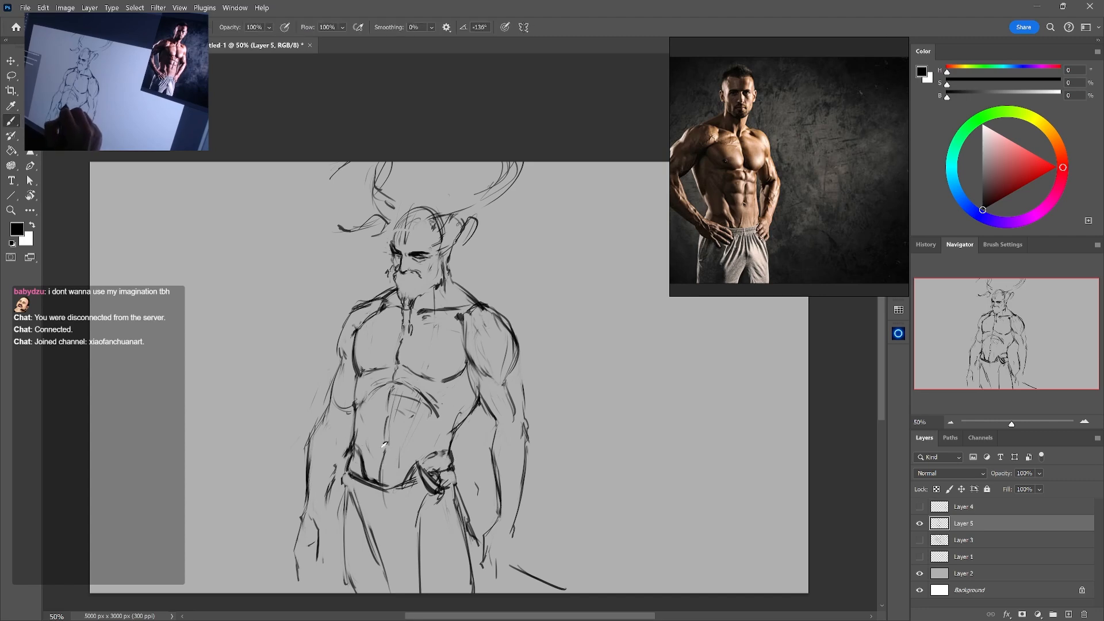
{"action": "key", "text": "e"}
{"action": "key", "text": "b"}
{"action": "key", "text": "e"}
Rework the abdominal centre line toward the waistband and undo the last strokes
{"action": "mouse_move", "coordinate": [385, 451]}
{"action": "left_mouse_down"}
{"action": "mouse_move", "coordinate": [385, 467]}
{"action": "mouse_move", "coordinate": [384, 443]}
{"action": "mouse_move", "coordinate": [403, 463]}
{"action": "left_mouse_up"}
{"action": "key", "text": "b"}
{"action": "key", "text": "e"}
{"action": "key", "text": "b"}
{"action": "key", "text": "ctrl+z"}
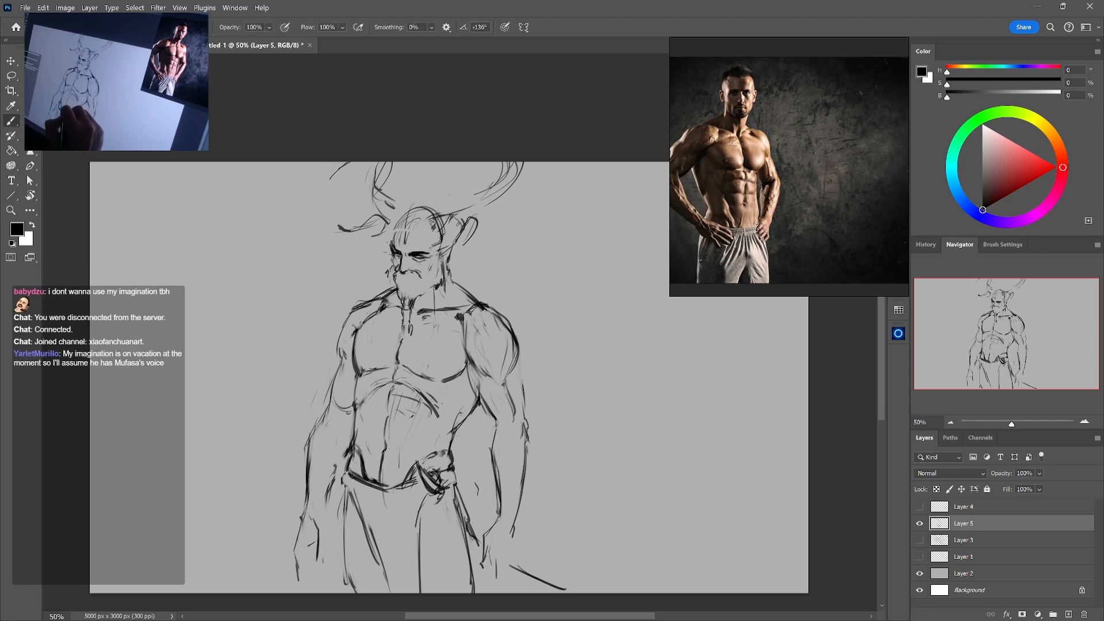
{"action": "key", "text": "ctrl+z"}
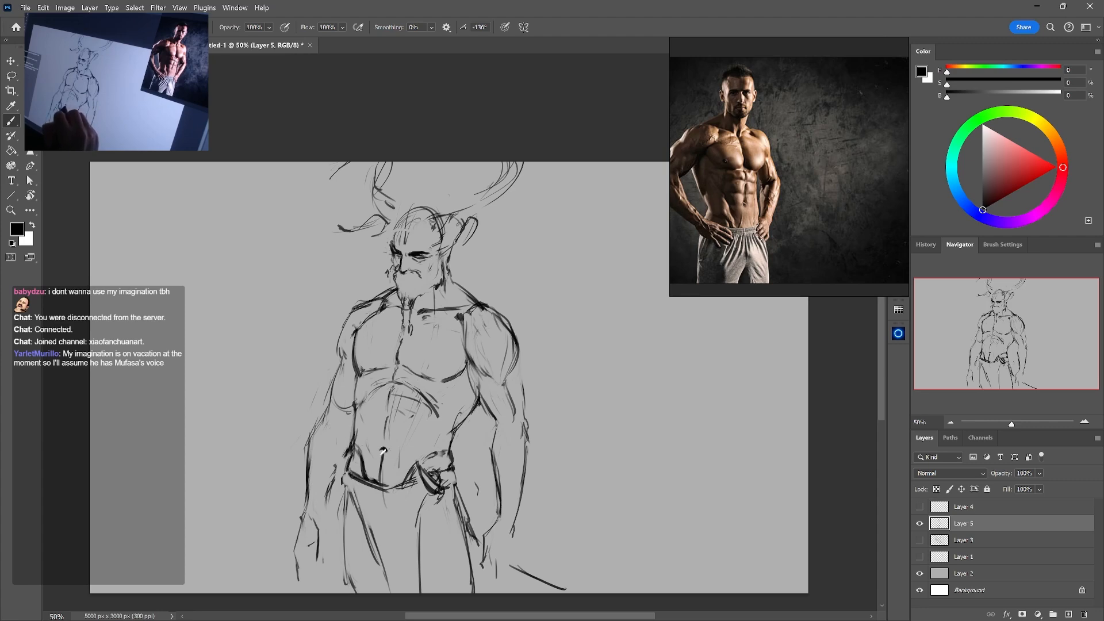
Draw the navel and clean up the centre line and waistband strokes beneath it
{"action": "key", "text": "e"}
{"action": "mouse_move", "coordinate": [385, 455]}
{"action": "left_mouse_down"}
{"action": "mouse_move", "coordinate": [395, 456]}
{"action": "mouse_move", "coordinate": [394, 497]}
{"action": "left_mouse_up"}
{"action": "key", "text": "b"}
{"action": "key", "text": "e"}
{"action": "key", "text": "b"}
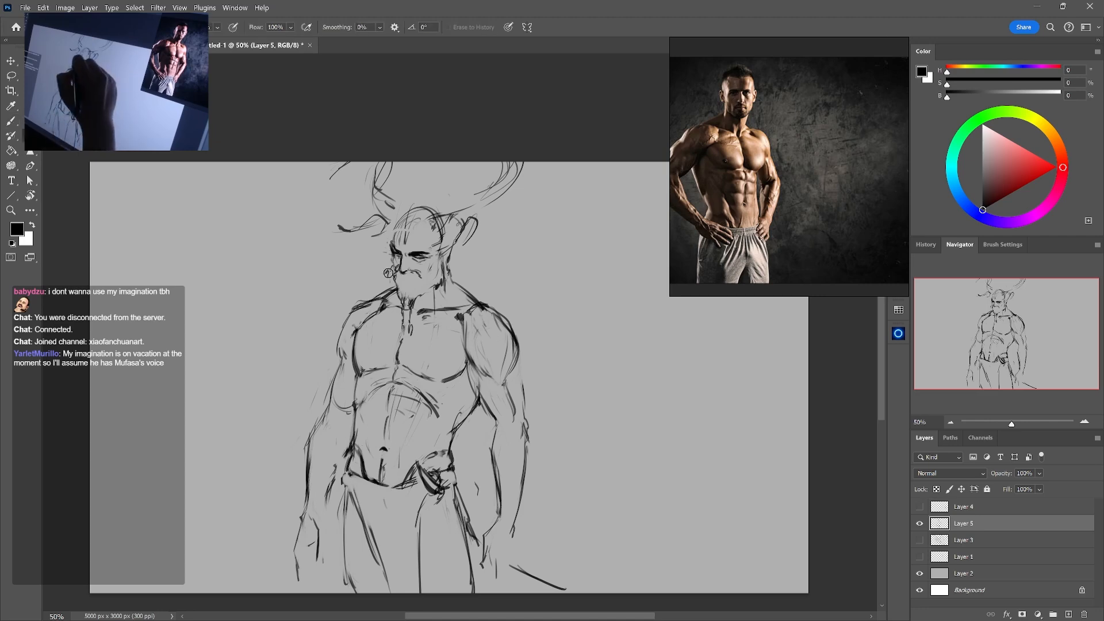
Draw the nipples on both pectorals and tidy the line between them
{"action": "key", "text": "e"}
{"action": "key", "text": "b"}
{"action": "left_click_drag", "start_coordinate": [338, 344], "coordinate": [342, 364]}
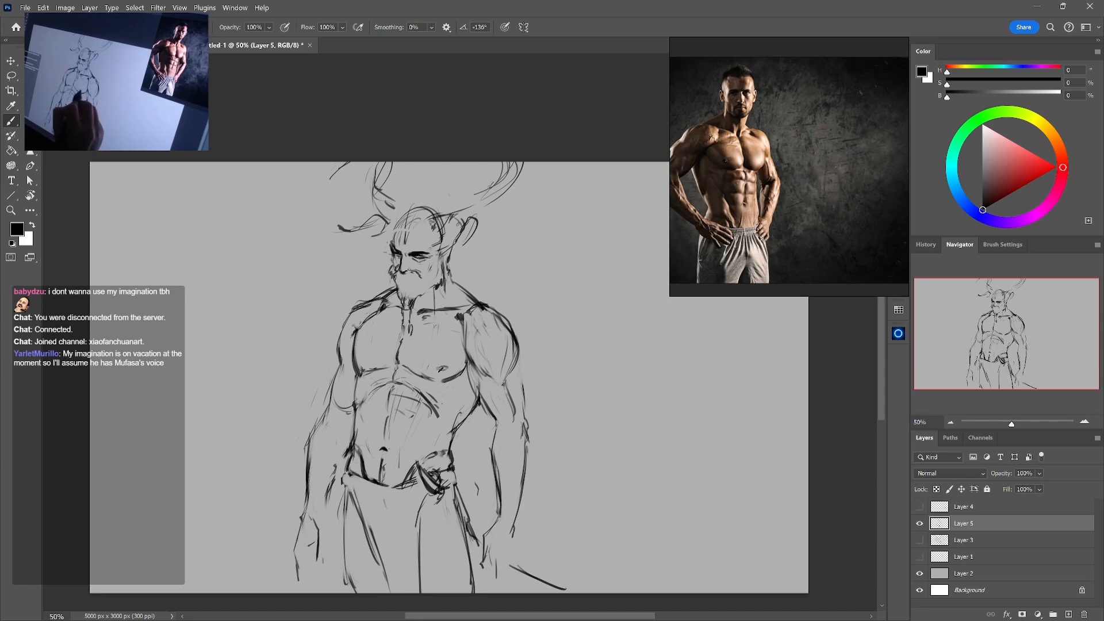
{"action": "key", "text": "e"}
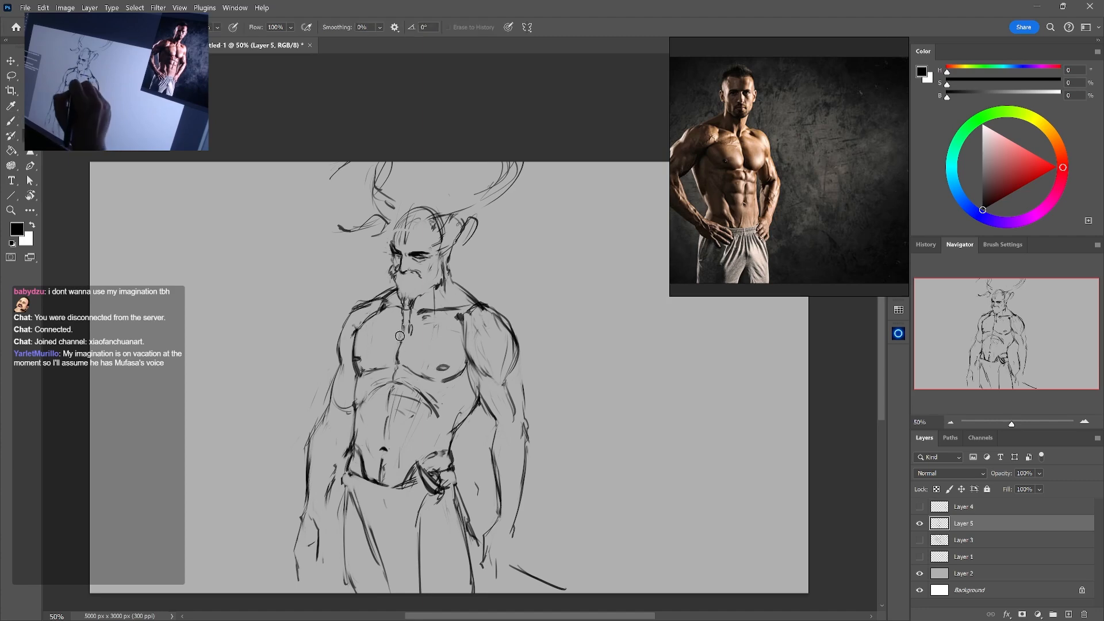
{"action": "key", "text": "b"}
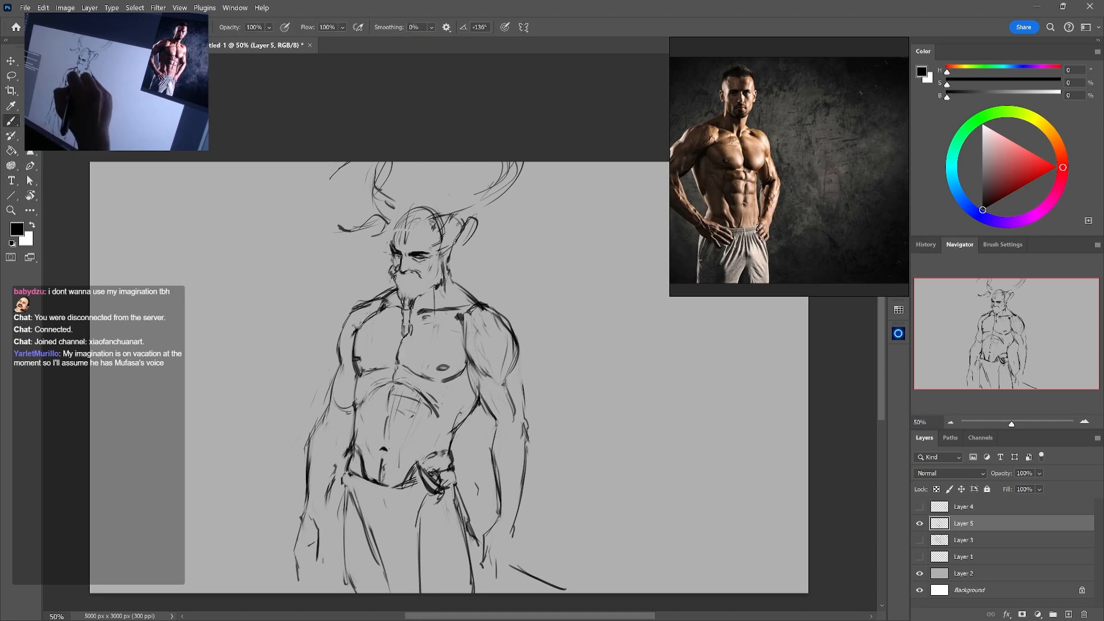
Clean up the beard tip and the upper chest line below it, restating them with lighter strokes
{"action": "key", "text": "e"}
{"action": "mouse_move", "coordinate": [407, 324]}
{"action": "left_mouse_down"}
{"action": "mouse_move", "coordinate": [389, 302]}
{"action": "mouse_move", "coordinate": [371, 320]}
{"action": "mouse_move", "coordinate": [351, 308]}
{"action": "mouse_move", "coordinate": [369, 303]}
{"action": "left_mouse_up"}
{"action": "key", "text": "b"}
{"action": "key", "text": "e"}
{"action": "key", "text": "b"}
Erase the stray strokes along the middle of the waistband and tidy its upper edge
{"action": "key", "text": "e"}
{"action": "key", "text": "b"}
{"action": "key", "text": "e"}
{"action": "mouse_move", "coordinate": [401, 487]}
{"action": "left_mouse_down"}
{"action": "mouse_move", "coordinate": [368, 478]}
{"action": "mouse_move", "coordinate": [410, 482]}
{"action": "left_mouse_up"}
{"action": "key", "text": "b"}
{"action": "key", "text": "e"}
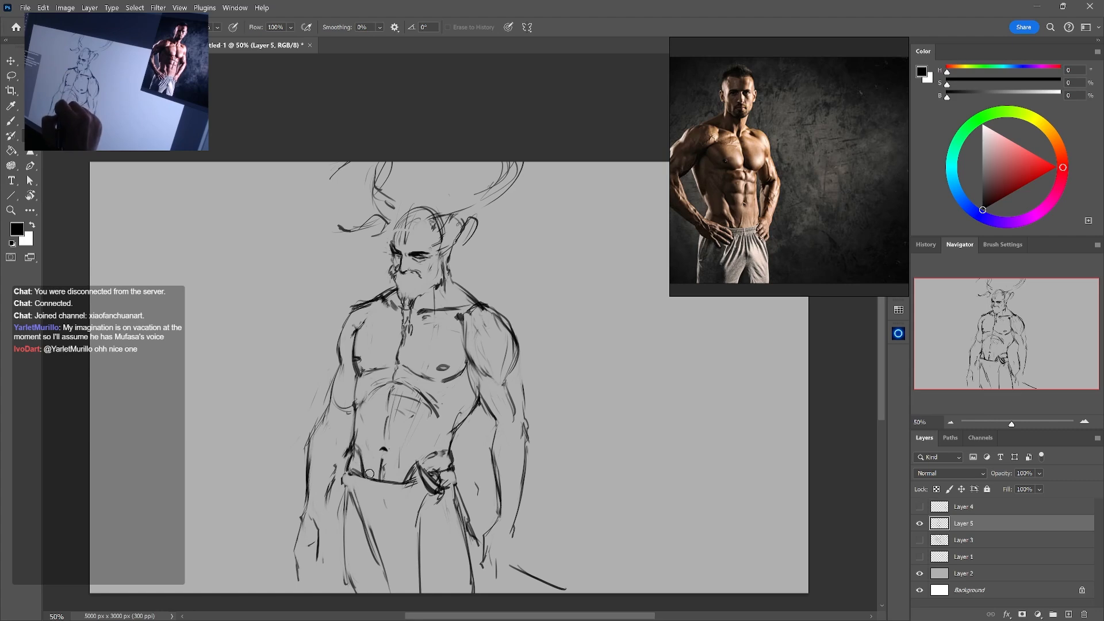
Add short strokes along both outer edges of the abdominals to separate the muscle segments
{"action": "key", "text": "b"}
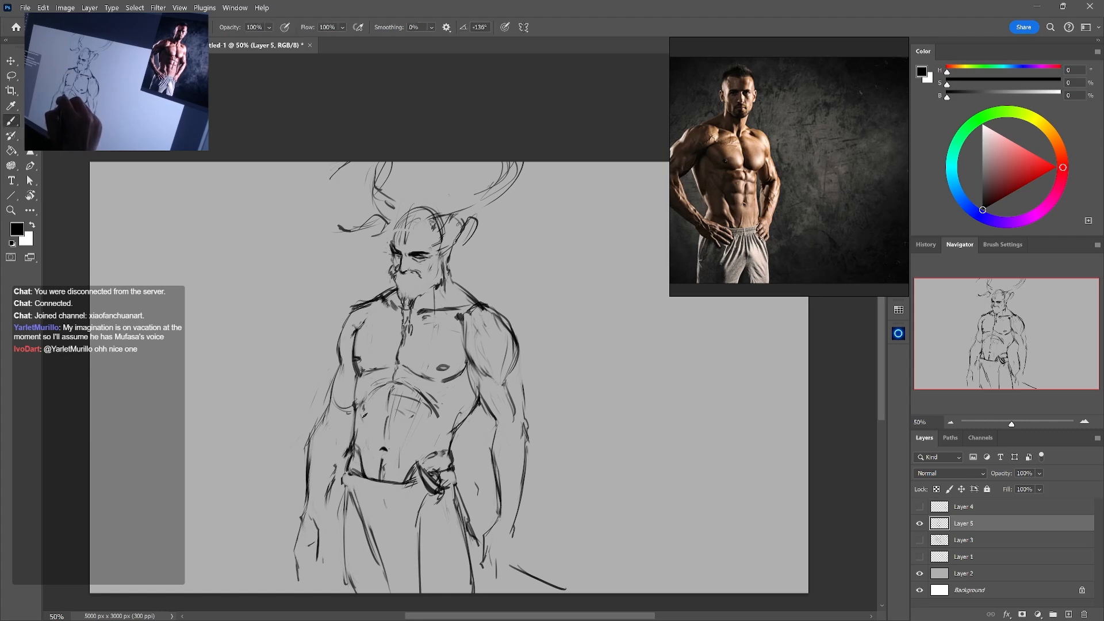
{"action": "left_click_drag", "start_coordinate": [363, 418], "coordinate": [367, 436]}
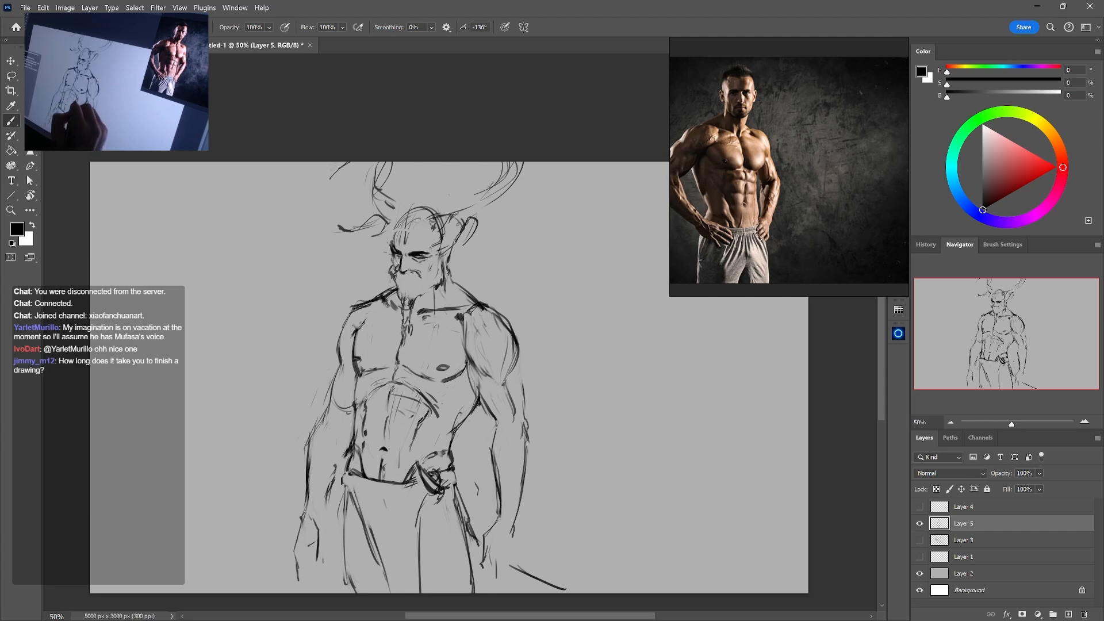
{"action": "key", "text": "e"}
{"action": "mouse_move", "coordinate": [413, 398]}
{"action": "left_mouse_down"}
{"action": "mouse_move", "coordinate": [401, 421]}
{"action": "mouse_move", "coordinate": [400, 410]}
{"action": "mouse_move", "coordinate": [419, 421]}
{"action": "left_mouse_up"}
{"action": "key", "text": "b"}
{"action": "key", "text": "e"}
{"action": "key", "text": "b"}
Redraw the rib arch and upper abdominals, and touch up the left nipple
{"action": "mouse_move", "coordinate": [375, 388]}
{"action": "left_mouse_down"}
{"action": "mouse_move", "coordinate": [394, 381]}
{"action": "mouse_move", "coordinate": [424, 394]}
{"action": "left_mouse_up"}
{"action": "key", "text": "e"}
{"action": "key", "text": "b"}
{"action": "mouse_move", "coordinate": [357, 369]}
{"action": "left_mouse_down"}
{"action": "mouse_move", "coordinate": [393, 369]}
{"action": "mouse_move", "coordinate": [357, 364]}
{"action": "left_mouse_up"}
{"action": "key", "text": "e"}
Try a new lower edge on the left pectoral, undo it, and clean up the surrounding lines
{"action": "key", "text": "b"}
{"action": "mouse_move", "coordinate": [353, 359]}
{"action": "left_mouse_down"}
{"action": "mouse_move", "coordinate": [359, 375]}
{"action": "mouse_move", "coordinate": [395, 363]}
{"action": "mouse_move", "coordinate": [375, 373]}
{"action": "left_mouse_up"}
{"action": "key", "text": "ctrl+z"}
{"action": "key", "text": "e"}
{"action": "key", "text": "b"}
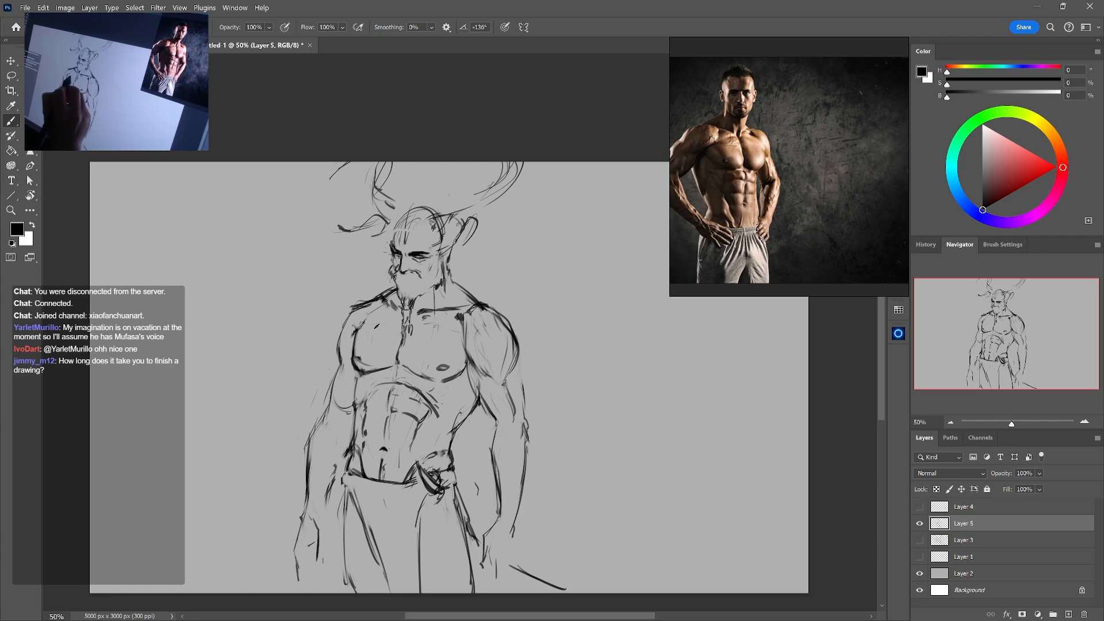
Sketch a plane line across the upper left pectoral, and try one across the right pectoral before undoing it
{"action": "left_click_drag", "start_coordinate": [363, 328], "coordinate": [401, 317]}
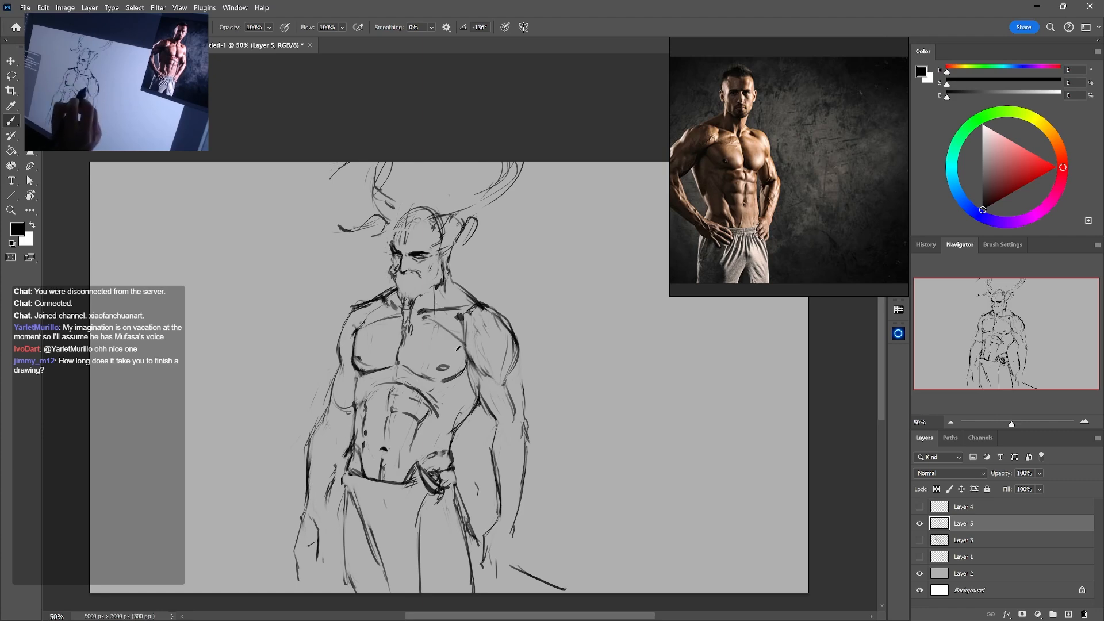
{"action": "key", "text": "ctrl+z"}
{"action": "left_click_drag", "start_coordinate": [416, 352], "coordinate": [455, 349]}
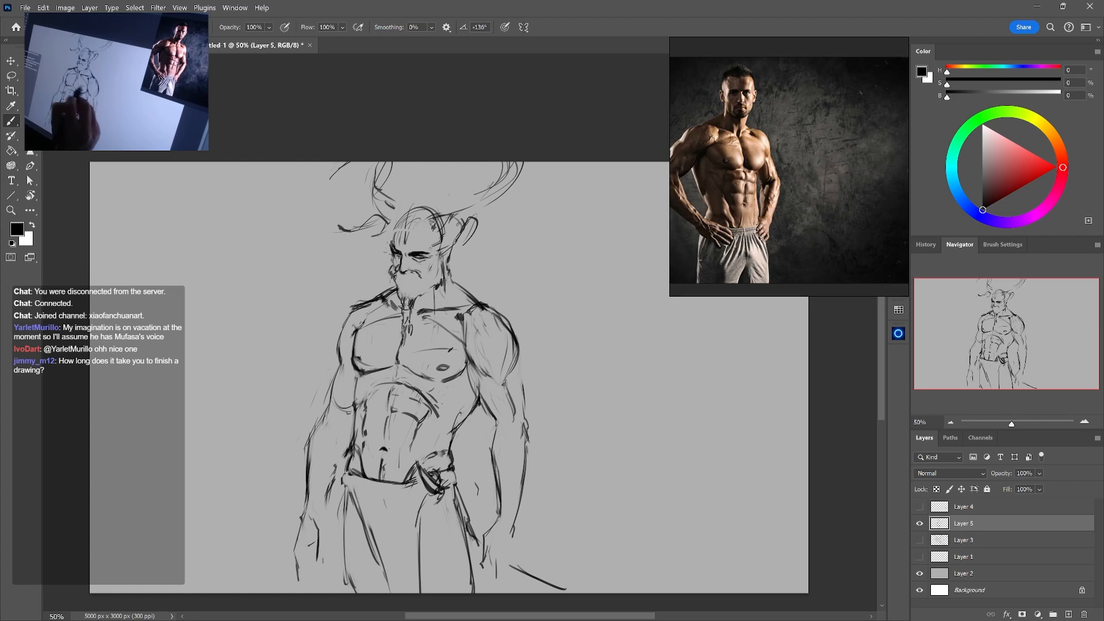
{"action": "key", "text": "ctrl+z"}
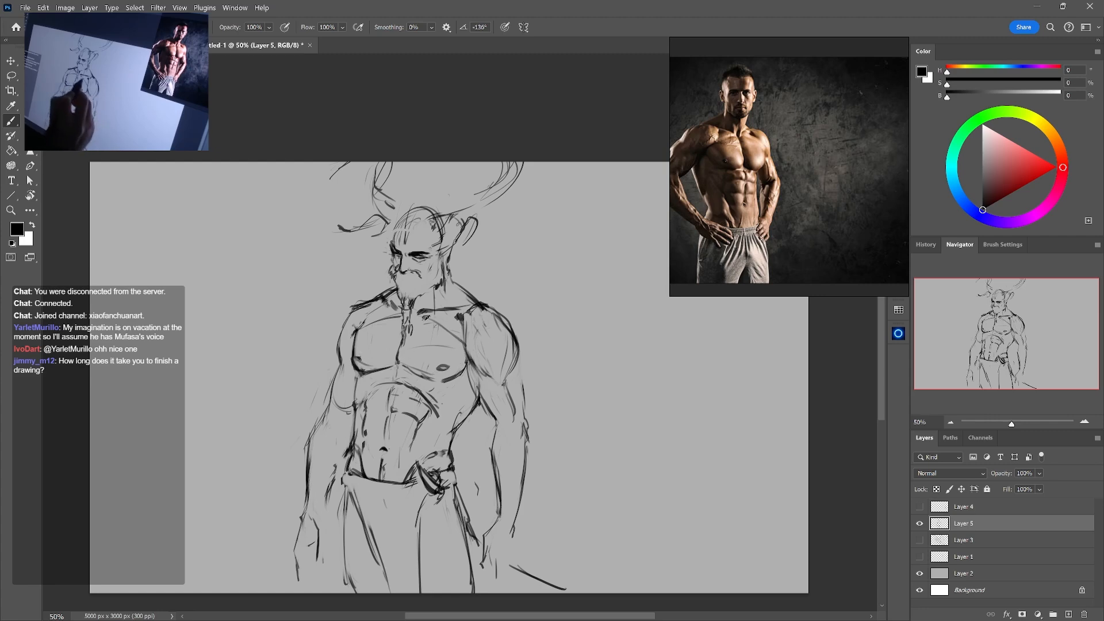
{"action": "key", "text": "e"}
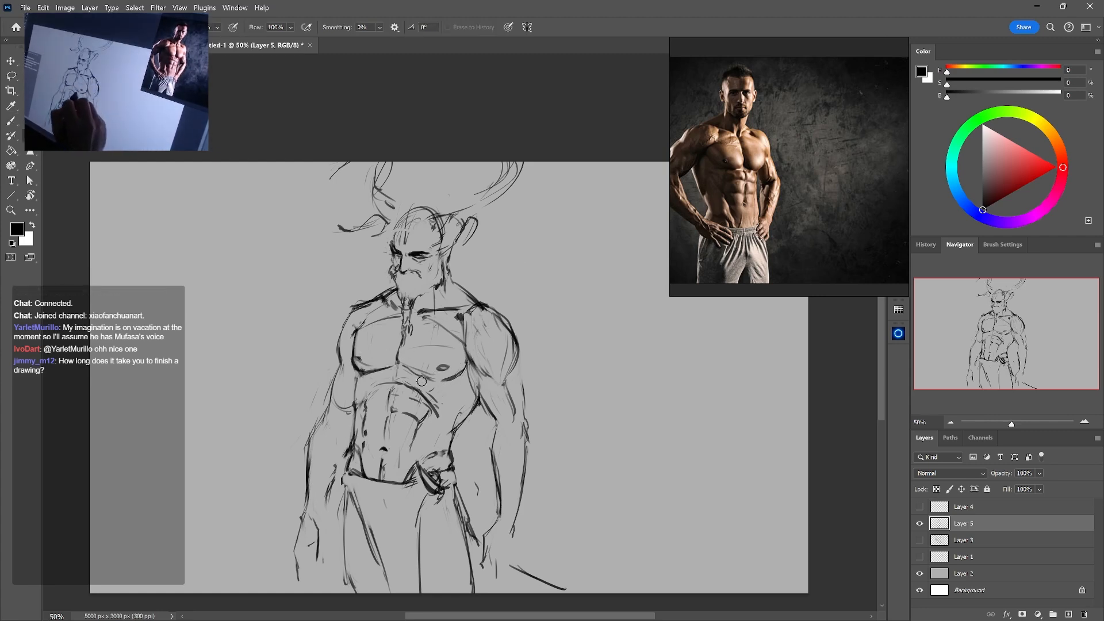
{"action": "key", "text": "b"}
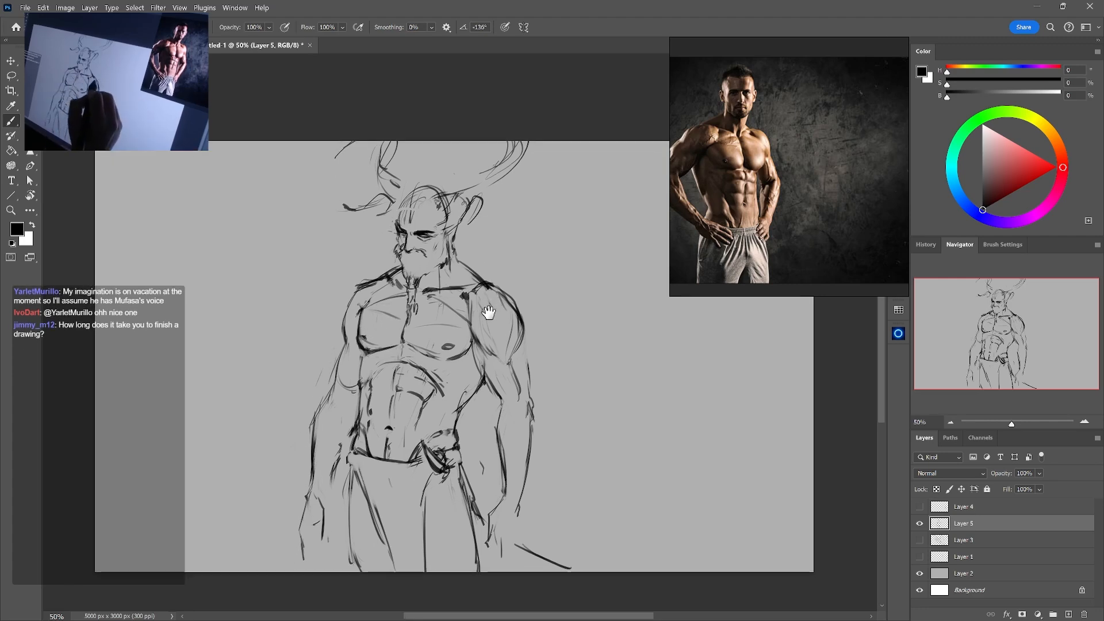
Reframe the reference photo to show both arms and touch up the lower edge of the right pectoral
{"action": "left_click_drag", "start_coordinate": [518, 326], "coordinate": [486, 318]}
{"action": "left_click_drag", "start_coordinate": [305, 365], "coordinate": [336, 362]}
{"action": "key", "text": "b"}
{"action": "key", "text": "e"}
{"action": "key", "text": "b"}
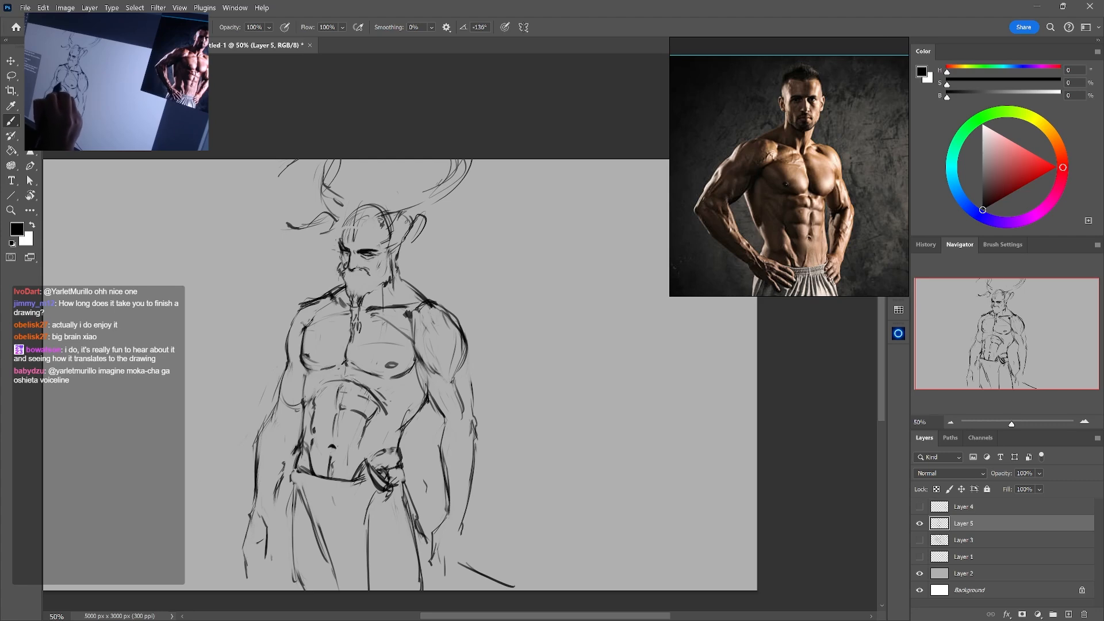
{"action": "key", "text": "e"}
{"action": "key", "text": "b"}
{"action": "key", "text": "e"}
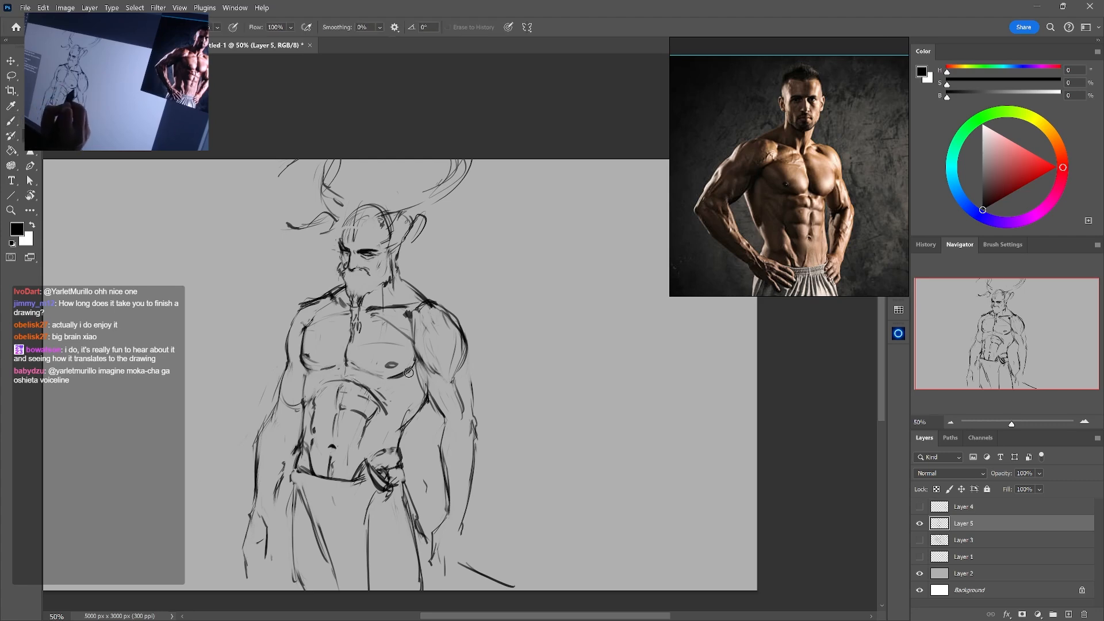
{"action": "key", "text": "b"}
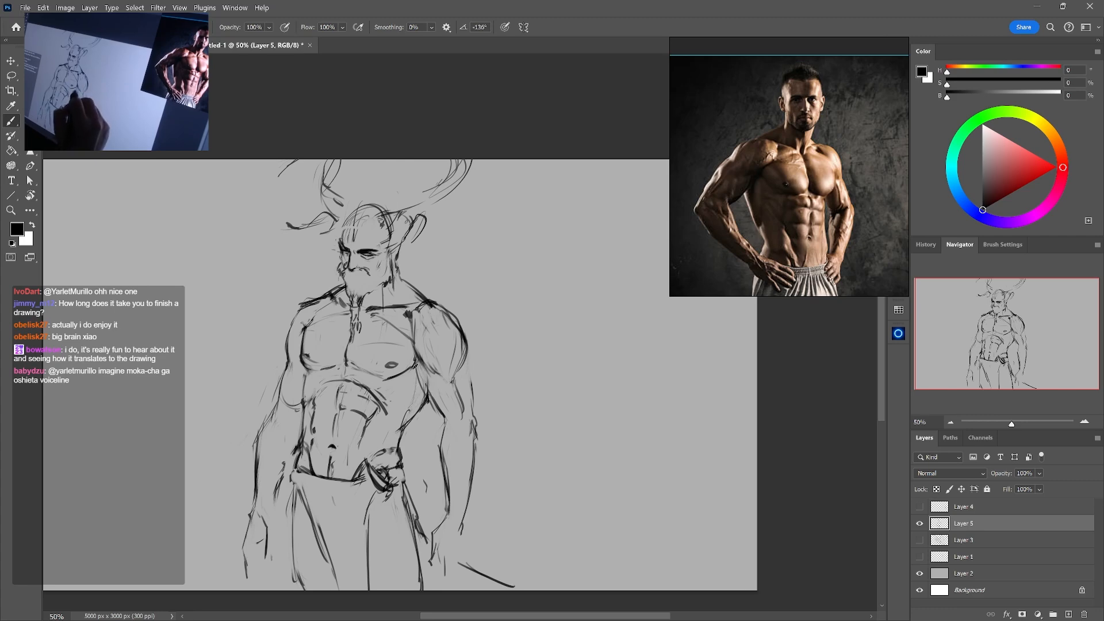
Draw diagonal serratus and oblique strokes on the right flank below the pectoral and clean them up
{"action": "left_click_drag", "start_coordinate": [413, 386], "coordinate": [397, 433]}
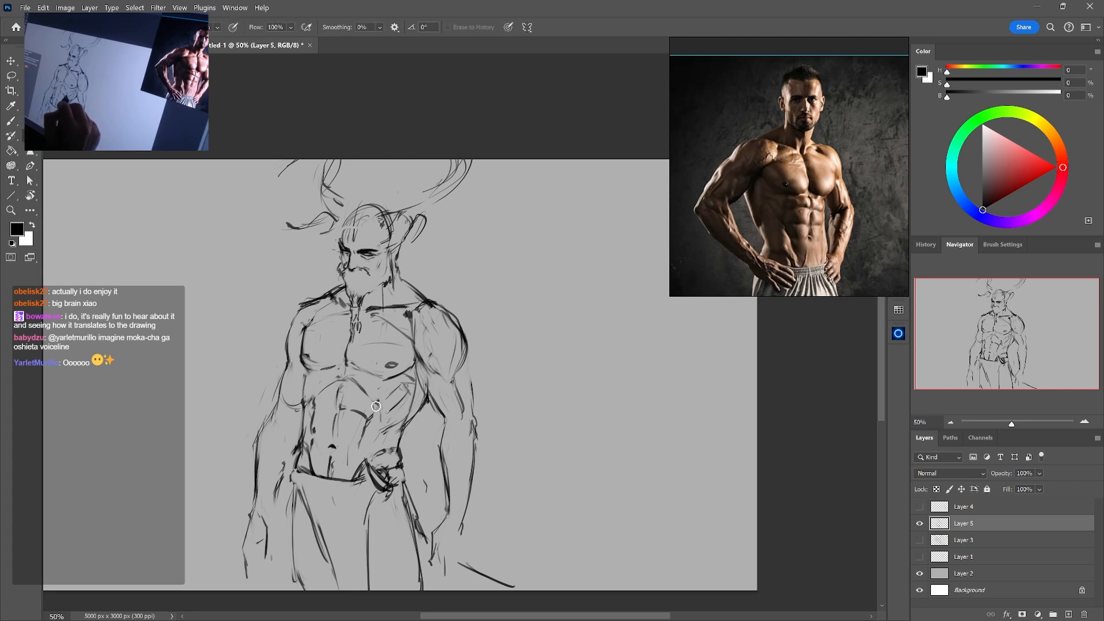
{"action": "key", "text": "e"}
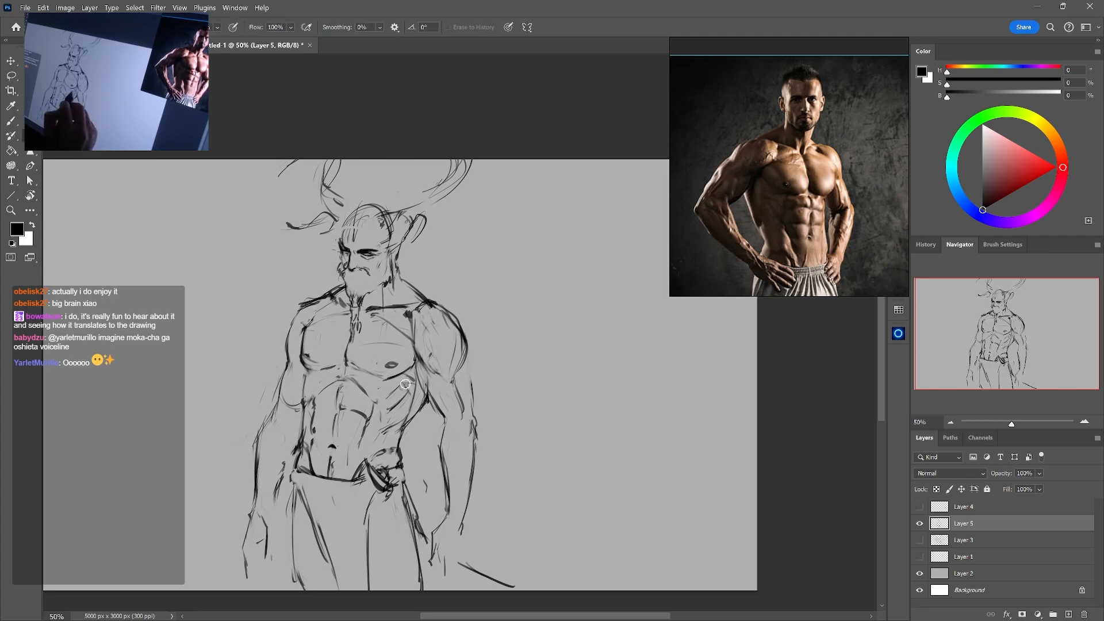
{"action": "key", "text": "b"}
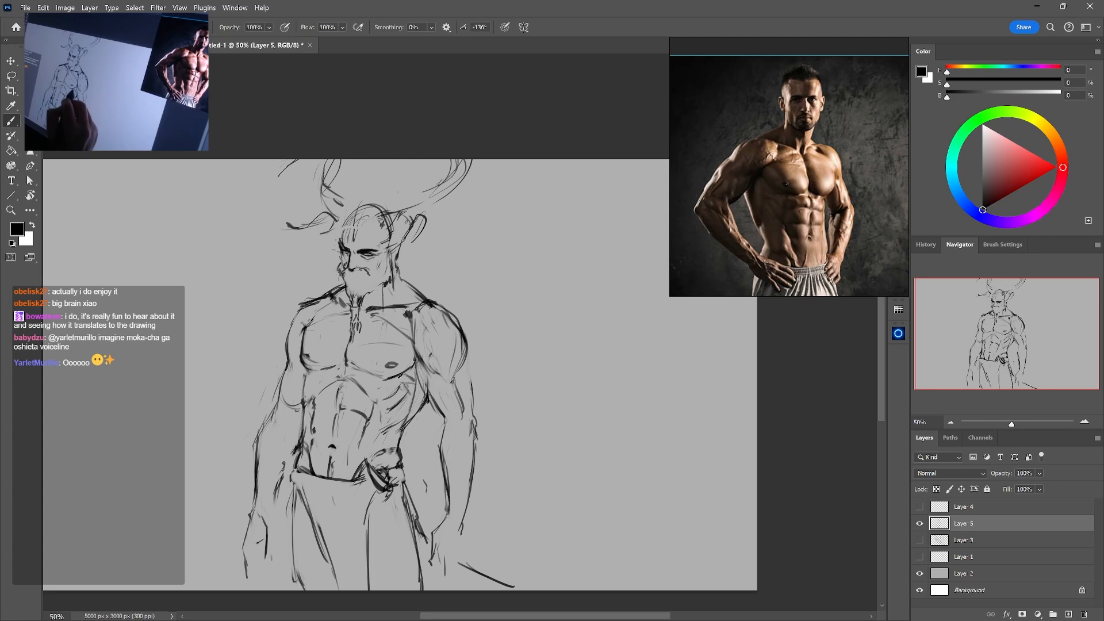
{"action": "key", "text": "e"}
{"action": "left_click_drag", "start_coordinate": [400, 386], "coordinate": [415, 381]}
{"action": "key", "text": "b"}
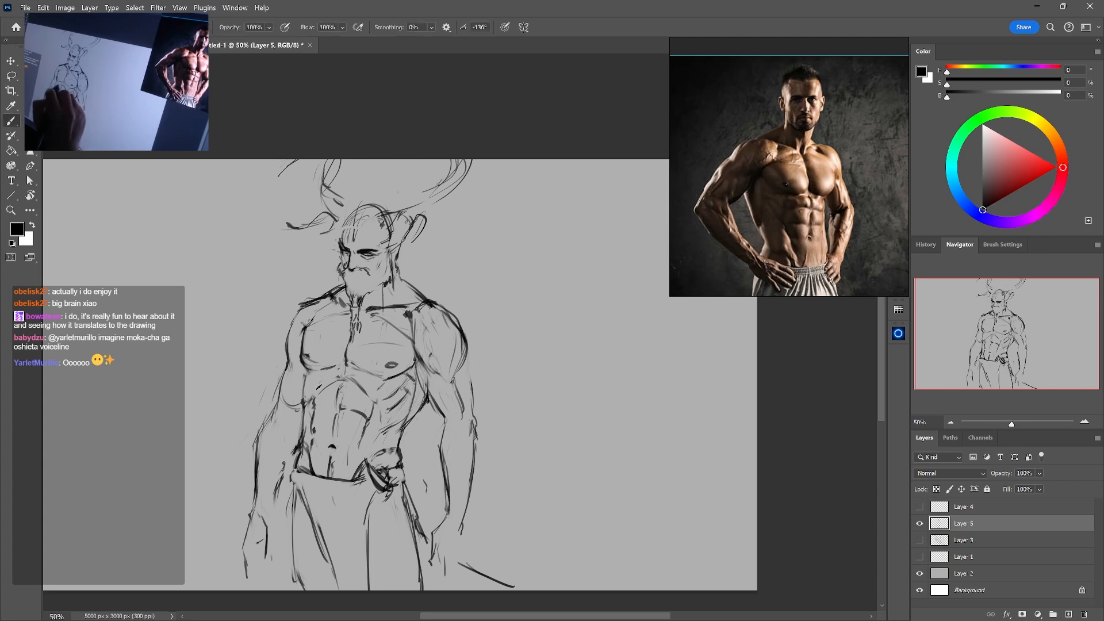
Add rib strokes below the left pectoral and clean up the lines around the left armpit and elbow
{"action": "left_click_drag", "start_coordinate": [317, 371], "coordinate": [318, 386]}
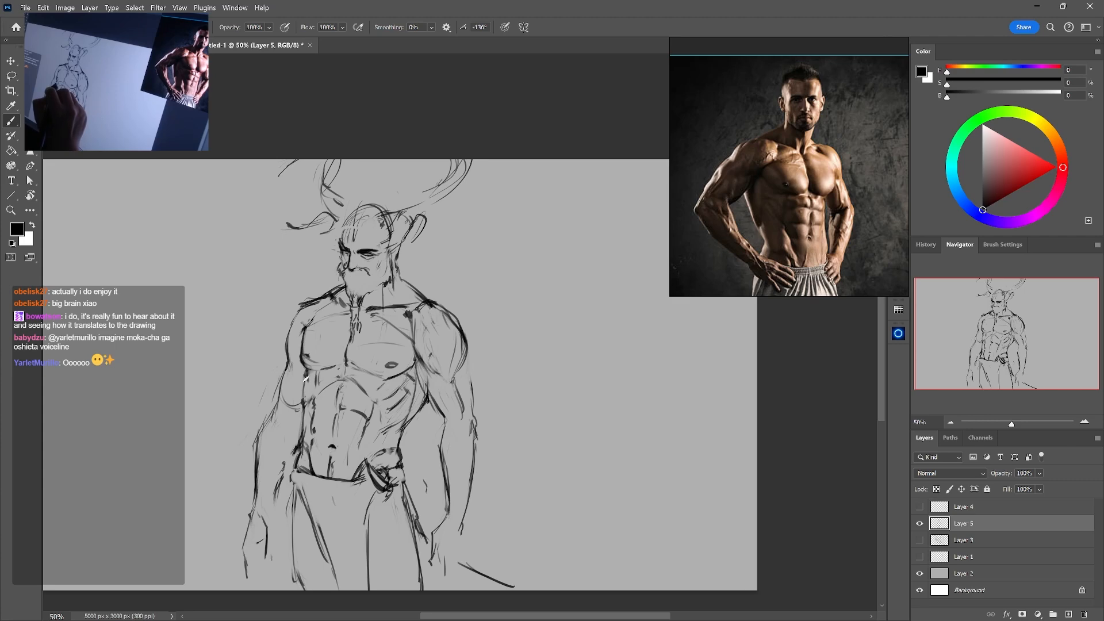
{"action": "key", "text": "e"}
{"action": "left_click_drag", "start_coordinate": [320, 375], "coordinate": [280, 402]}
{"action": "key", "text": "b"}
{"action": "key", "text": "e"}
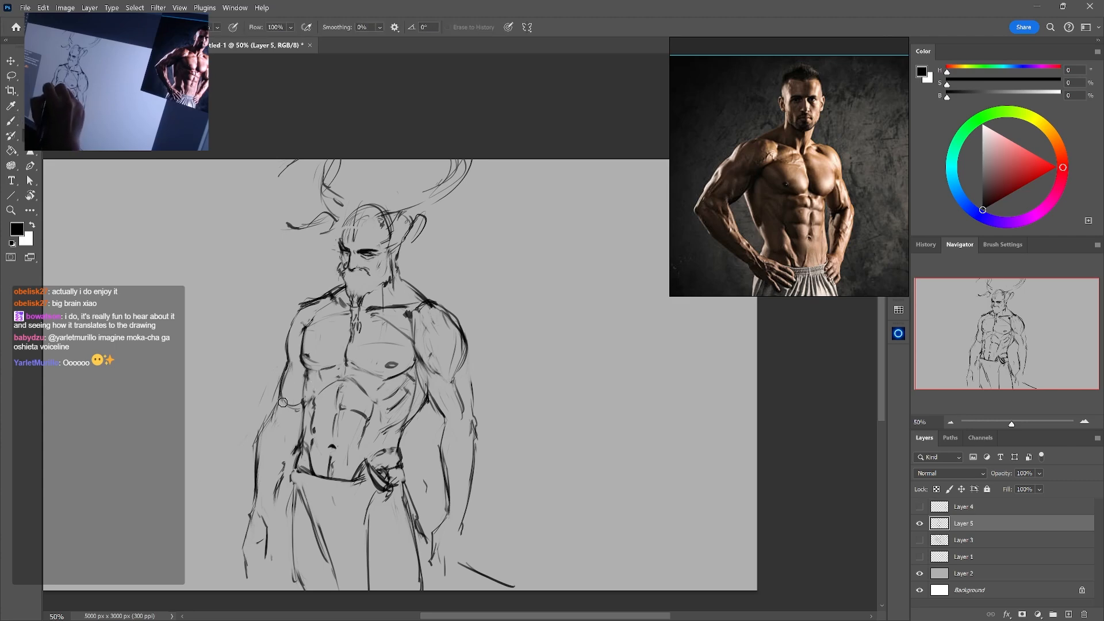
{"action": "key", "text": "b"}
{"action": "left_click_drag", "start_coordinate": [298, 361], "coordinate": [291, 370]}
Erase the rough lines on the right upper arm and redraw its contour from the armpit to the elbow
{"action": "key", "text": "e"}
{"action": "left_click_drag", "start_coordinate": [427, 373], "coordinate": [444, 417]}
{"action": "key", "text": "b"}
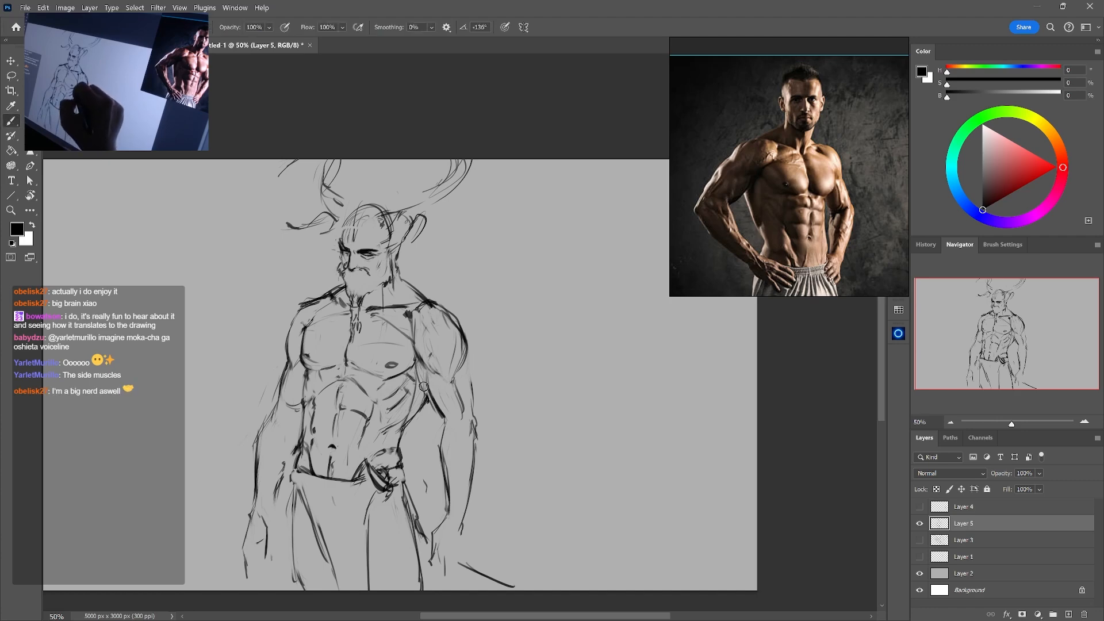
{"action": "key", "text": "e"}
{"action": "mouse_move", "coordinate": [421, 368]}
{"action": "left_mouse_down"}
{"action": "mouse_move", "coordinate": [422, 390]}
{"action": "mouse_move", "coordinate": [421, 361]}
{"action": "mouse_move", "coordinate": [470, 391]}
{"action": "mouse_move", "coordinate": [474, 421]}
{"action": "mouse_move", "coordinate": [460, 412]}
{"action": "left_mouse_up"}
{"action": "key", "text": "b"}
{"action": "key", "text": "e"}
{"action": "key", "text": "b"}
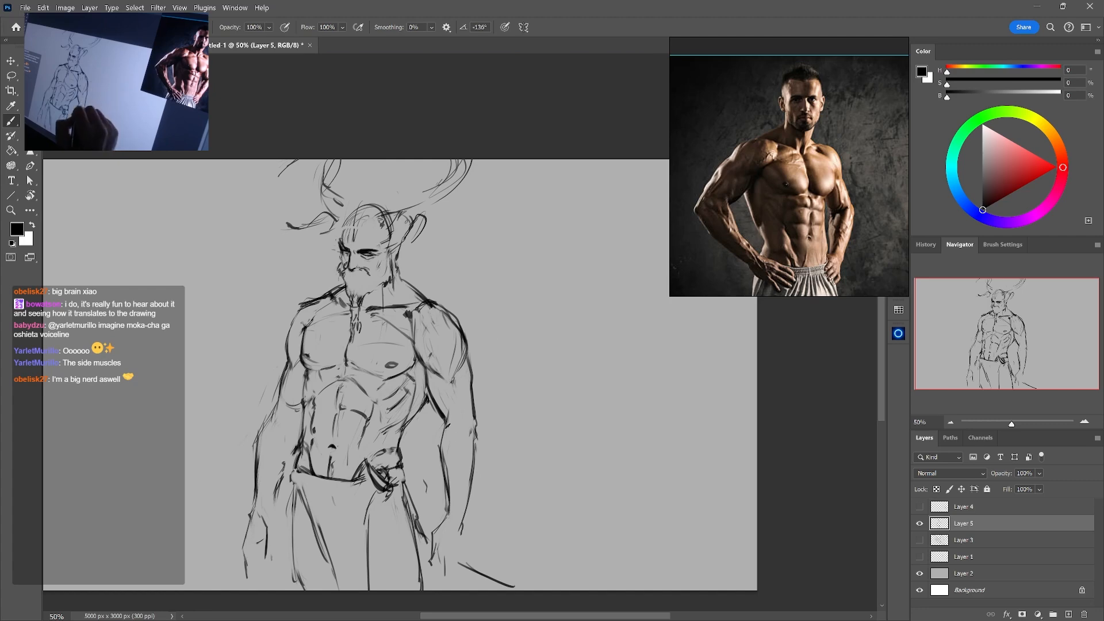
Undo the faulty strokes and redraw the inner contour of the right forearm with a darker line
{"action": "key", "text": "ctrl+z"}
{"action": "left_click_drag", "start_coordinate": [442, 416], "coordinate": [450, 446]}
{"action": "key", "text": "ctrl+z"}
{"action": "key", "text": "ctrl+z"}
{"action": "key", "text": "e"}
{"action": "key", "text": "b"}
{"action": "left_click_drag", "start_coordinate": [435, 399], "coordinate": [448, 460]}
{"action": "key", "text": "e"}
{"action": "key", "text": "b"}
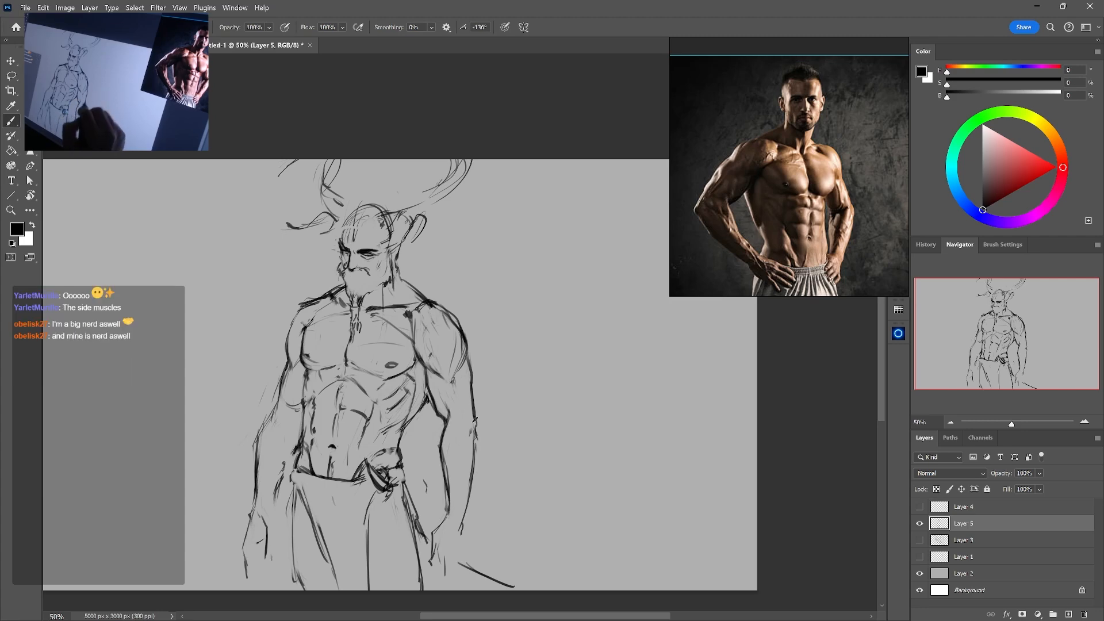
Redraw the outer contour of the right forearm from the elbow down, adding a light muscle line inside
{"action": "key", "text": "e"}
{"action": "key", "text": "b"}
{"action": "key", "text": "e"}
{"action": "key", "text": "b"}
{"action": "mouse_move", "coordinate": [476, 427]}
{"action": "left_mouse_down"}
{"action": "mouse_move", "coordinate": [466, 485]}
{"action": "mouse_move", "coordinate": [477, 461]}
{"action": "mouse_move", "coordinate": [459, 493]}
{"action": "mouse_move", "coordinate": [442, 451]}
{"action": "mouse_move", "coordinate": [454, 501]}
{"action": "left_mouse_up"}
{"action": "key", "text": "e"}
{"action": "key", "text": "b"}
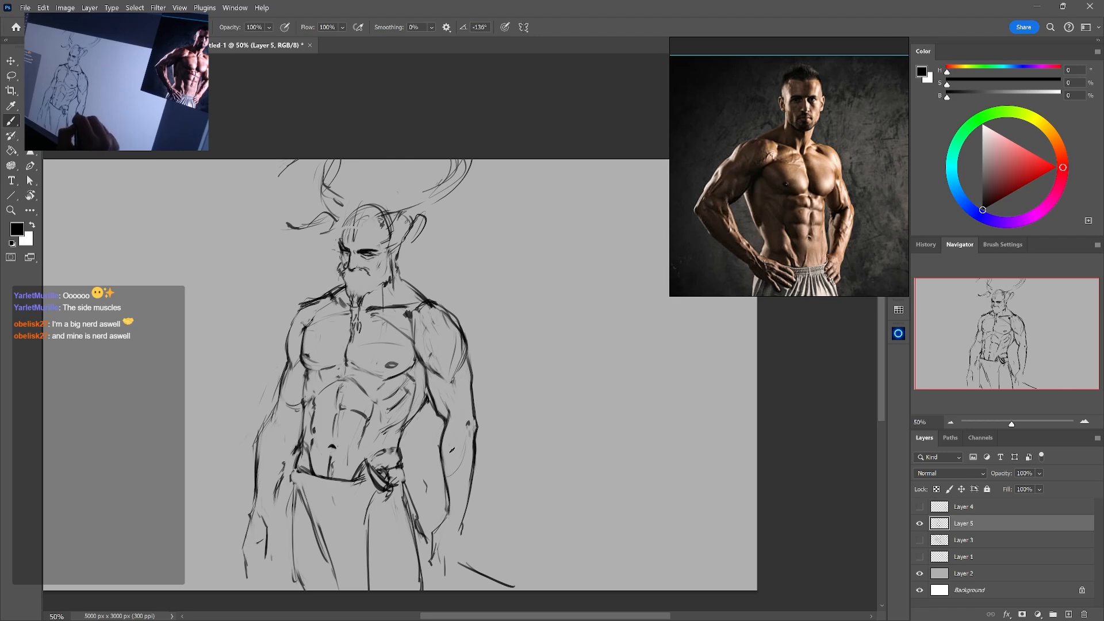
Clean up the inner contour of the right forearm near the wrist
{"action": "left_click_drag", "start_coordinate": [468, 448], "coordinate": [464, 384]}
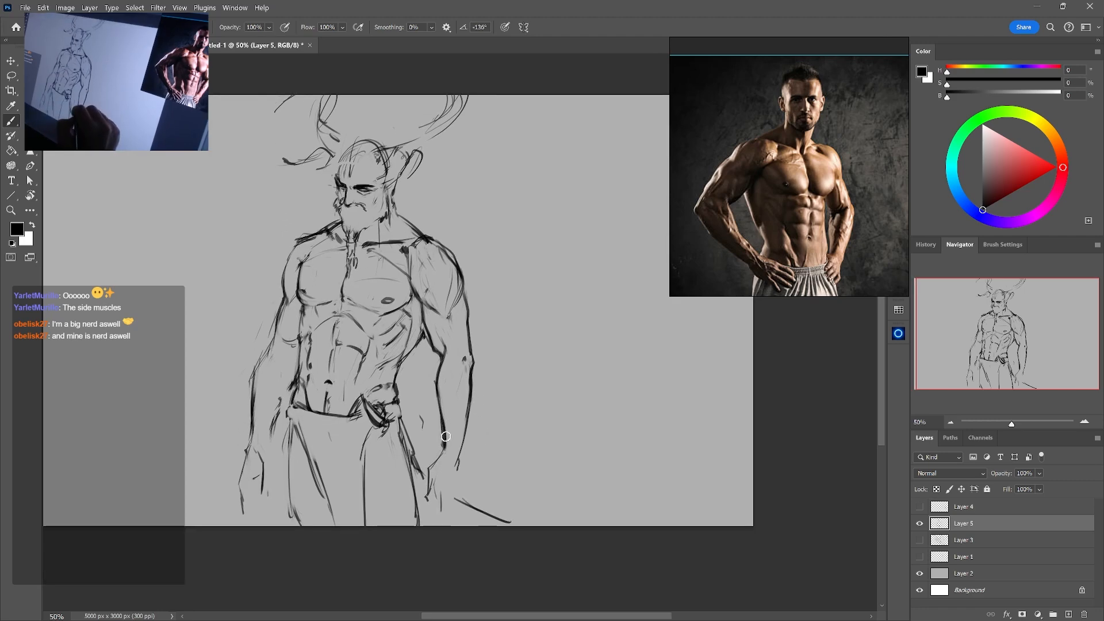
{"action": "key", "text": "e"}
{"action": "key", "text": "b"}
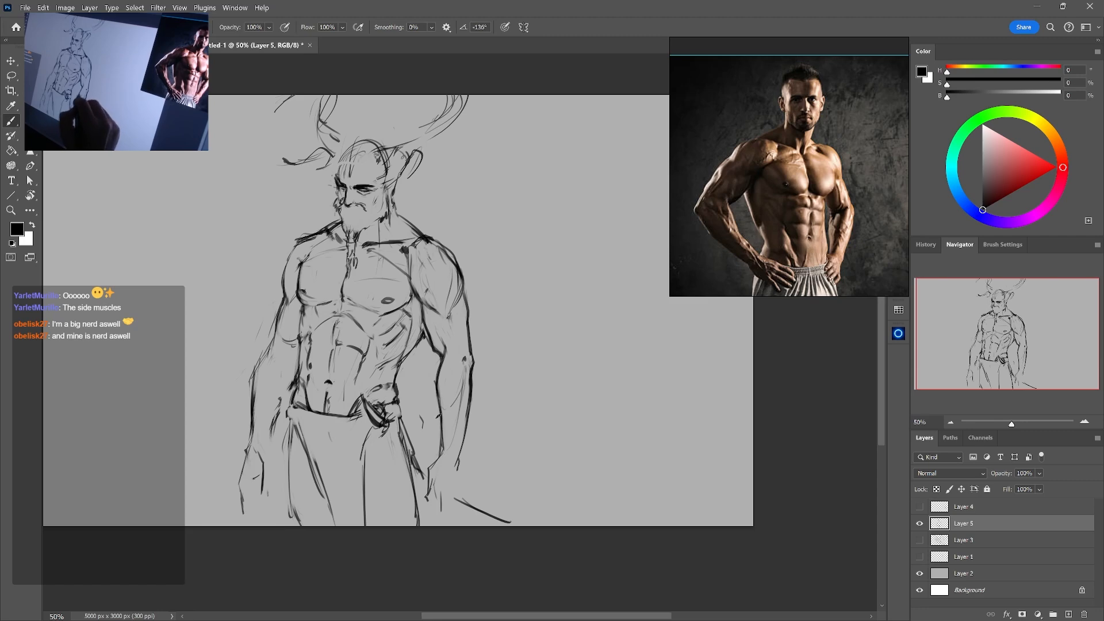
Draw curved muscle lines inside the right forearm and erase the excess strokes
{"action": "left_click_drag", "start_coordinate": [464, 381], "coordinate": [442, 455]}
{"action": "left_click_drag", "start_coordinate": [443, 423], "coordinate": [466, 384]}
{"action": "mouse_move", "coordinate": [465, 398]}
{"action": "left_mouse_down"}
{"action": "mouse_move", "coordinate": [439, 458]}
{"action": "mouse_move", "coordinate": [441, 428]}
{"action": "mouse_move", "coordinate": [457, 417]}
{"action": "left_mouse_up"}
{"action": "key", "text": "e"}
{"action": "key", "text": "b"}
{"action": "key", "text": "e"}
{"action": "key", "text": "b"}
{"action": "key", "text": "e"}
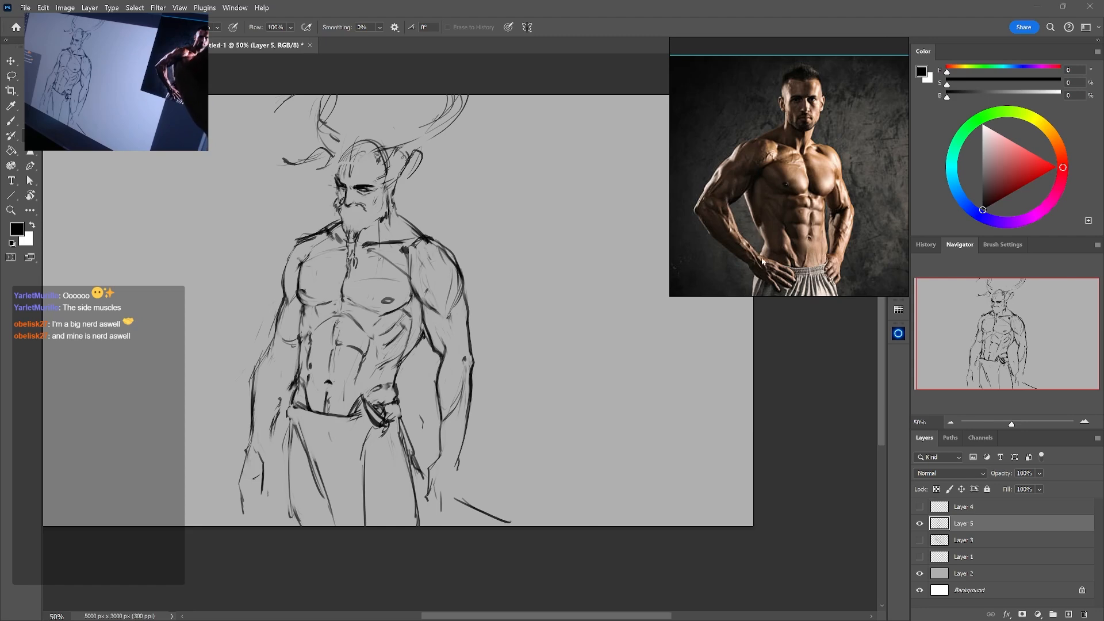
Touch up the inner contour of the right forearm and the muscle lines below its elbow, erasing excess strokes
{"action": "left_click_drag", "start_coordinate": [438, 423], "coordinate": [439, 443]}
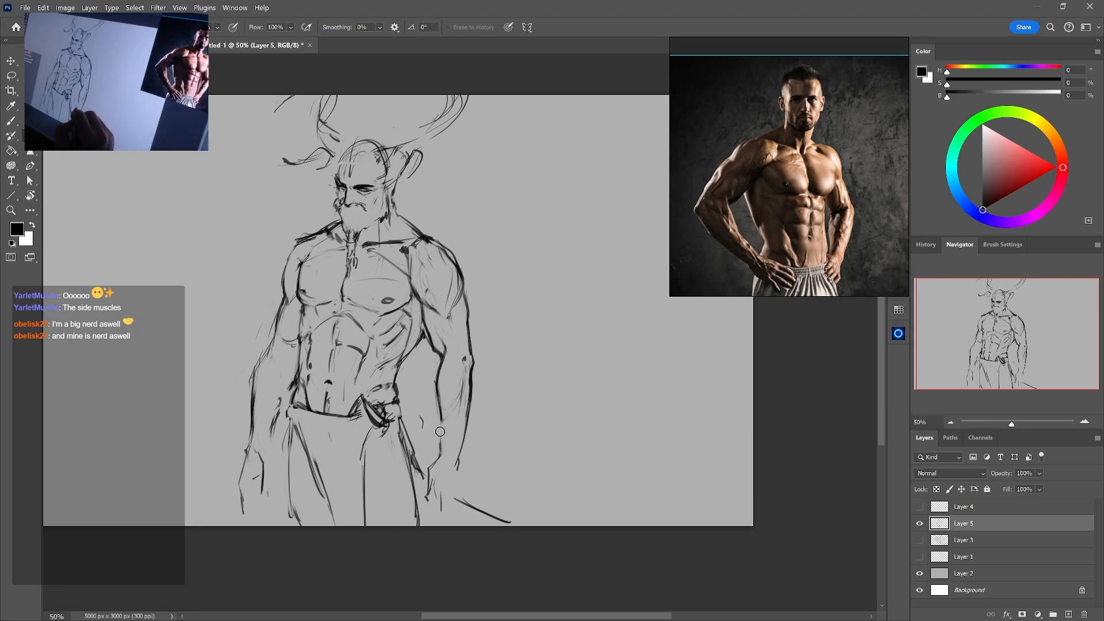
{"action": "key", "text": "b"}
{"action": "key", "text": "e"}
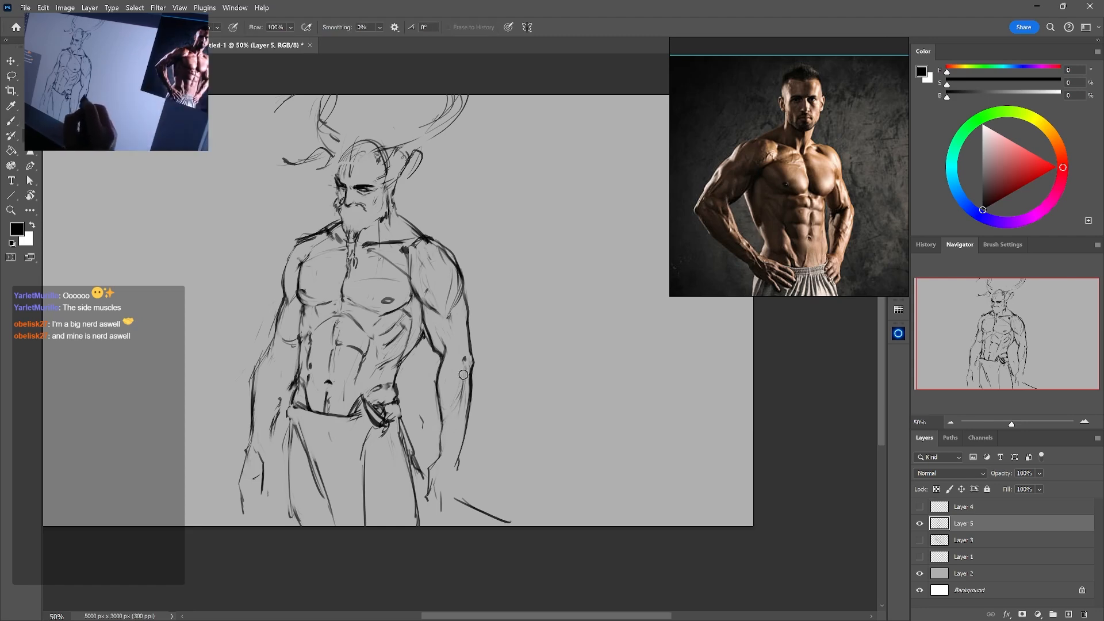
{"action": "left_click_drag", "start_coordinate": [464, 373], "coordinate": [458, 412]}
{"action": "key", "text": "b"}
{"action": "left_click_drag", "start_coordinate": [465, 367], "coordinate": [459, 447]}
{"action": "key", "text": "e"}
{"action": "mouse_move", "coordinate": [474, 391]}
{"action": "left_mouse_down"}
{"action": "mouse_move", "coordinate": [461, 453]}
{"action": "mouse_move", "coordinate": [469, 410]}
{"action": "mouse_move", "coordinate": [439, 453]}
{"action": "left_mouse_up"}
{"action": "key", "text": "b"}
{"action": "key", "text": "e"}
{"action": "key", "text": "b"}
{"action": "key", "text": "e"}
{"action": "key", "text": "b"}
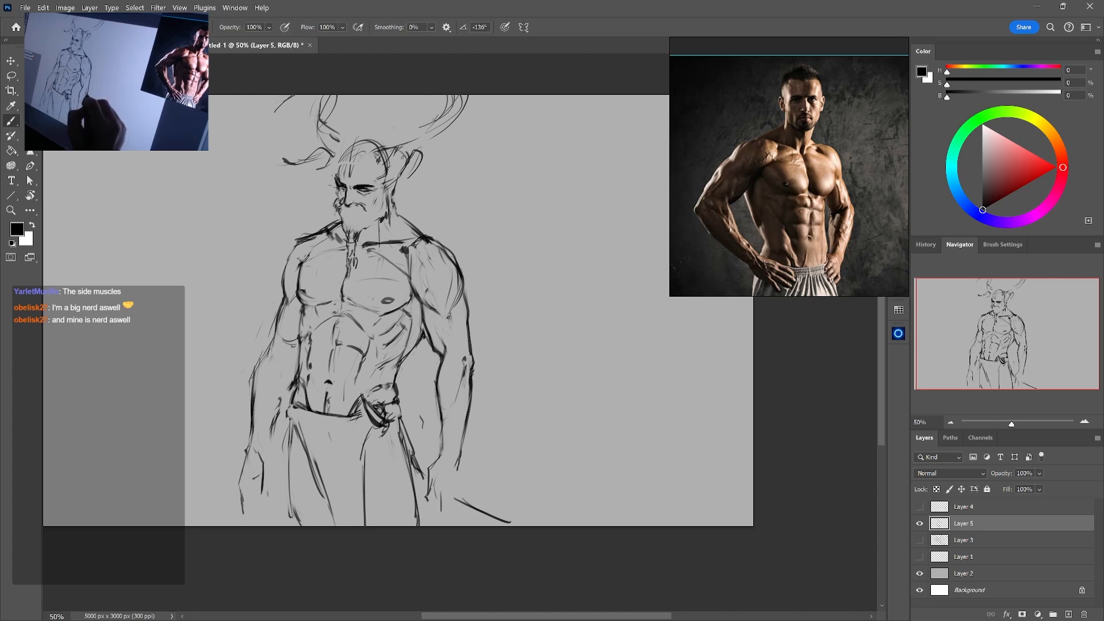
Undo the faulty stroke and redraw the outer contour of the right forearm from below the elbow to the wrist
{"action": "left_click_drag", "start_coordinate": [473, 388], "coordinate": [454, 446]}
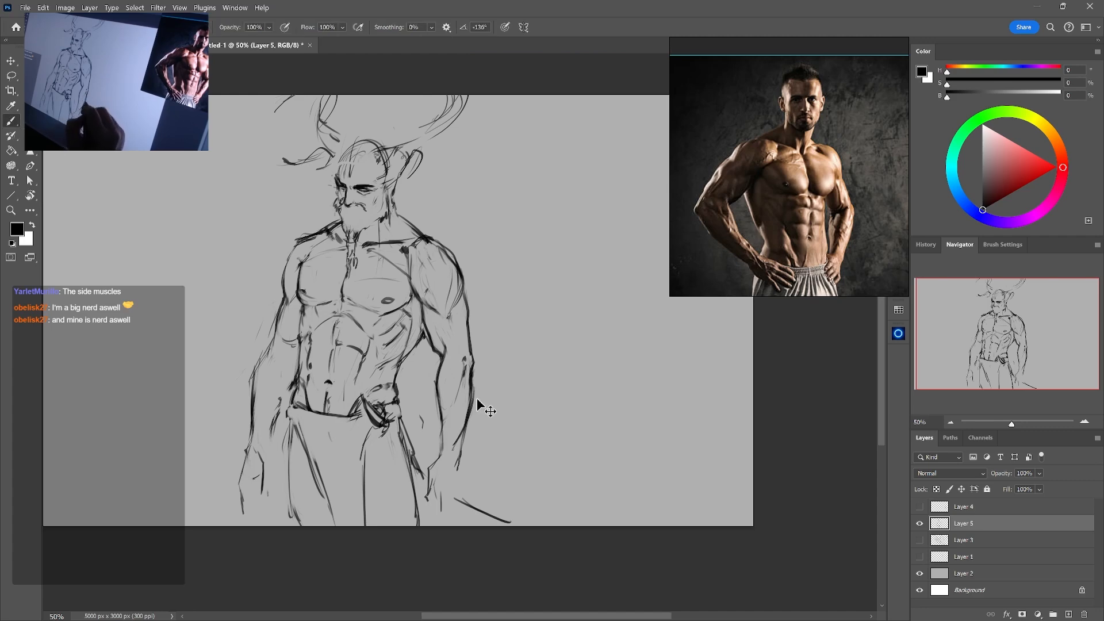
{"action": "key", "text": "ctrl+z"}
{"action": "key", "text": "e"}
{"action": "left_click_drag", "start_coordinate": [468, 393], "coordinate": [460, 448]}
{"action": "key", "text": "b"}
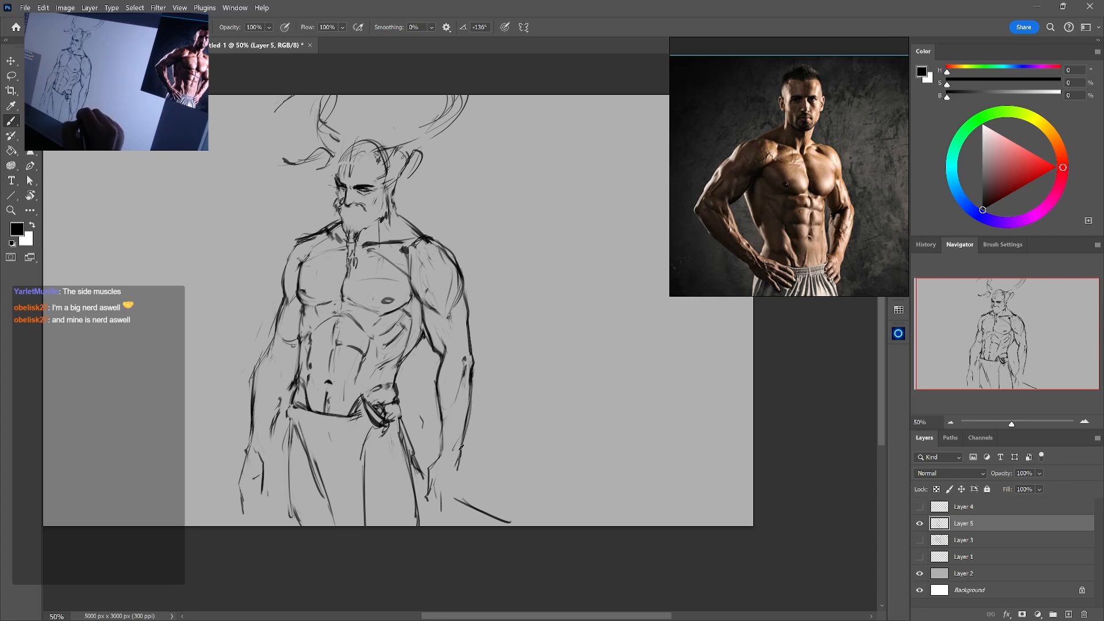
{"action": "key", "text": "e"}
{"action": "key", "text": "b"}
{"action": "left_click_drag", "start_coordinate": [472, 398], "coordinate": [460, 452]}
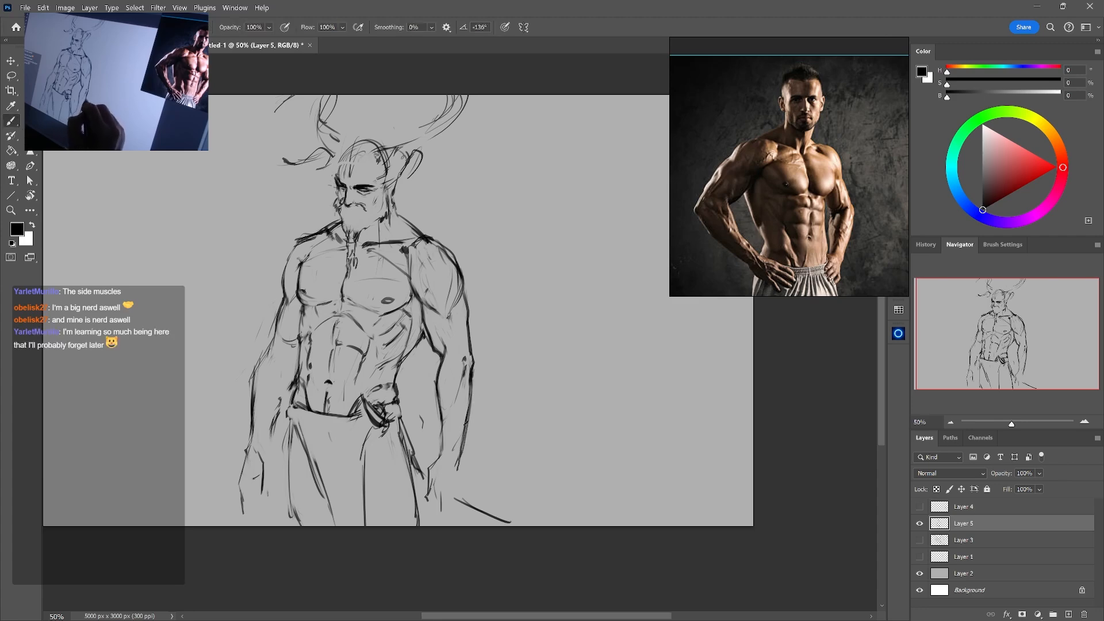
{"action": "left_click_drag", "start_coordinate": [471, 411], "coordinate": [458, 489]}
Sketch the wrist line and the back of the right hand below the forearm
{"action": "key", "text": "e"}
{"action": "key", "text": "b"}
{"action": "key", "text": "e"}
{"action": "key", "text": "b"}
{"action": "mouse_move", "coordinate": [436, 486]}
{"action": "left_mouse_down"}
{"action": "mouse_move", "coordinate": [454, 493]}
{"action": "mouse_move", "coordinate": [449, 480]}
{"action": "left_mouse_up"}
{"action": "key", "text": "e"}
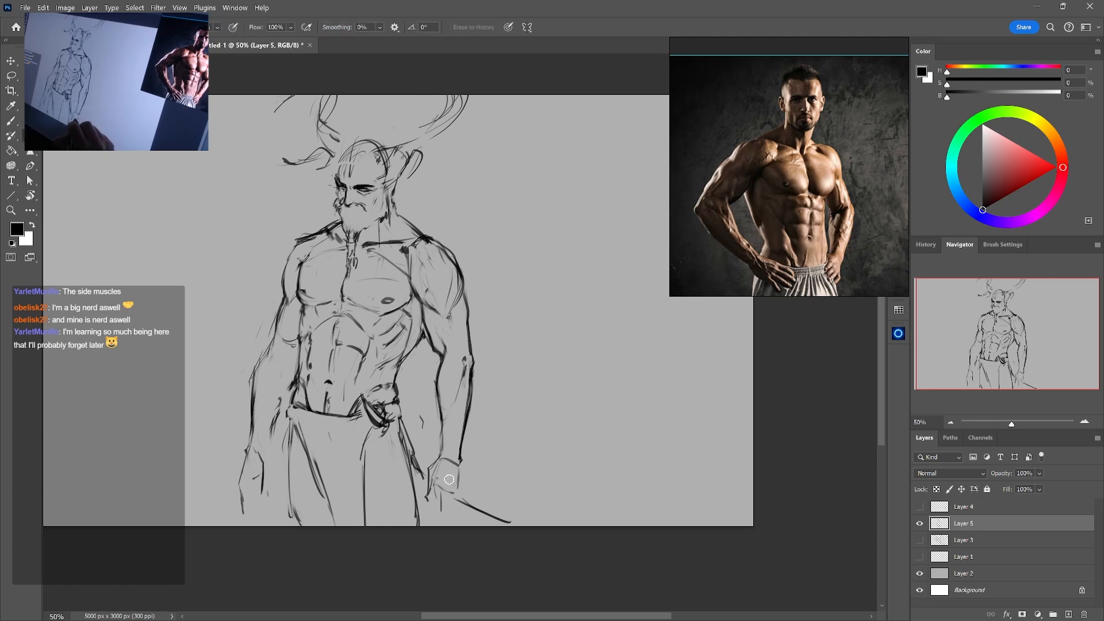
{"action": "key", "text": "b"}
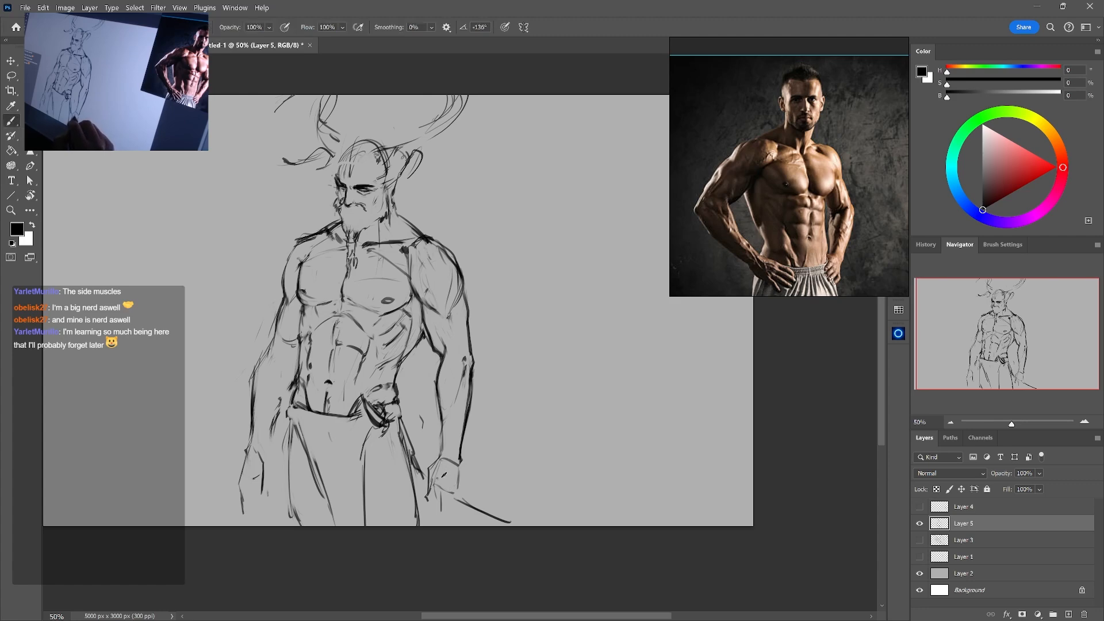
{"action": "key", "text": "e"}
{"action": "key", "text": "b"}
{"action": "mouse_move", "coordinate": [434, 464]}
{"action": "left_mouse_down"}
{"action": "mouse_move", "coordinate": [423, 485]}
{"action": "mouse_move", "coordinate": [461, 495]}
{"action": "left_mouse_up"}
{"action": "key", "text": "e"}
{"action": "key", "text": "b"}
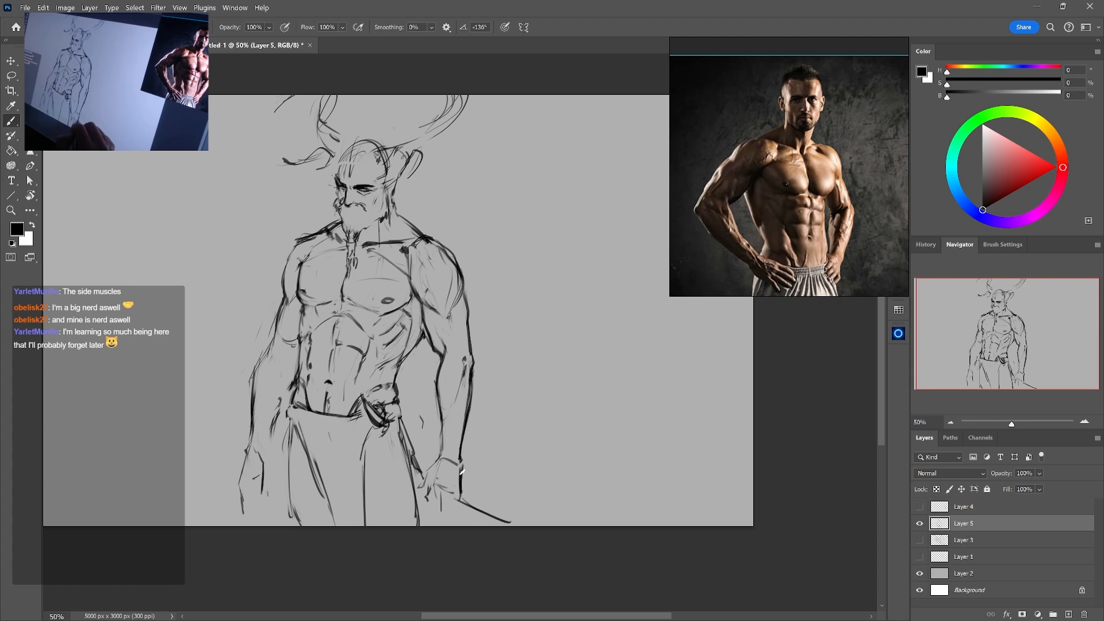
Erase the rough wrist strokes and draw a narrow band around the right wrist, beginning the thumb side of the hand
{"action": "key", "text": "e"}
{"action": "mouse_move", "coordinate": [443, 458]}
{"action": "left_mouse_down"}
{"action": "mouse_move", "coordinate": [462, 459]}
{"action": "mouse_move", "coordinate": [435, 466]}
{"action": "mouse_move", "coordinate": [462, 470]}
{"action": "mouse_move", "coordinate": [462, 462]}
{"action": "mouse_move", "coordinate": [462, 496]}
{"action": "left_mouse_up"}
{"action": "key", "text": "b"}
{"action": "key", "text": "e"}
{"action": "key", "text": "b"}
{"action": "key", "text": "e"}
{"action": "key", "text": "b"}
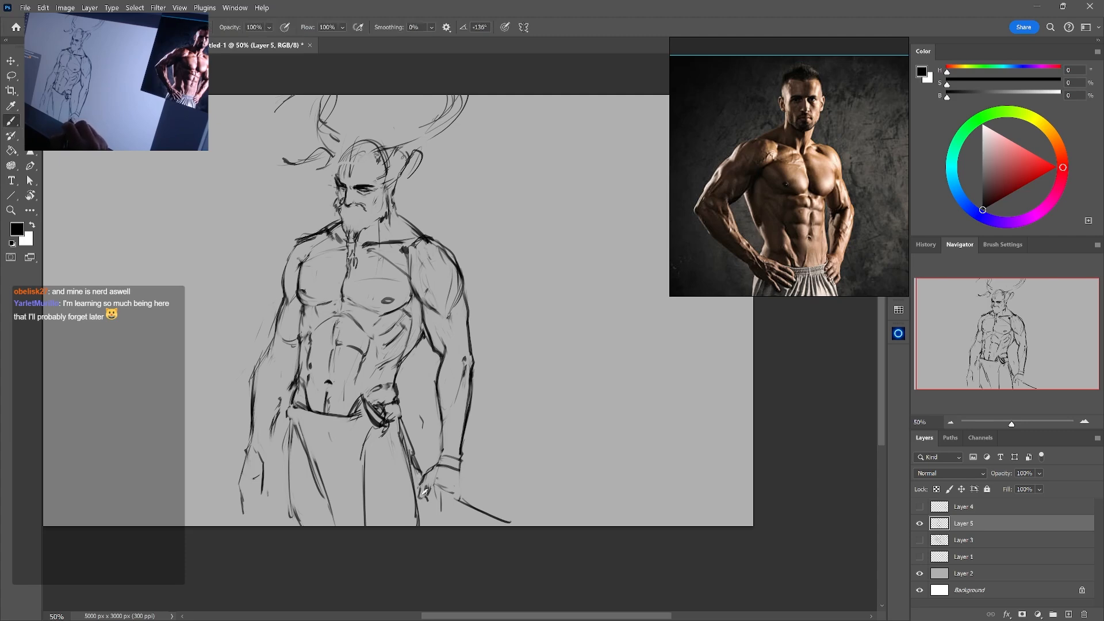
Rework the thumb and the first finger of the right hand, alternating between erasing and drawing
{"action": "key", "text": "e"}
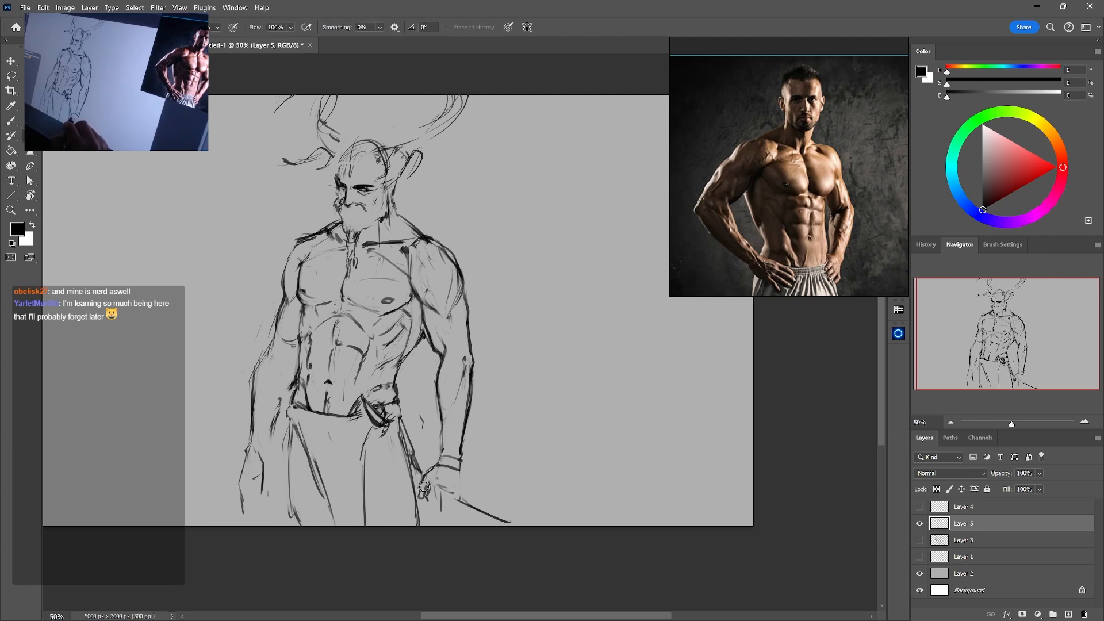
{"action": "key", "text": "b"}
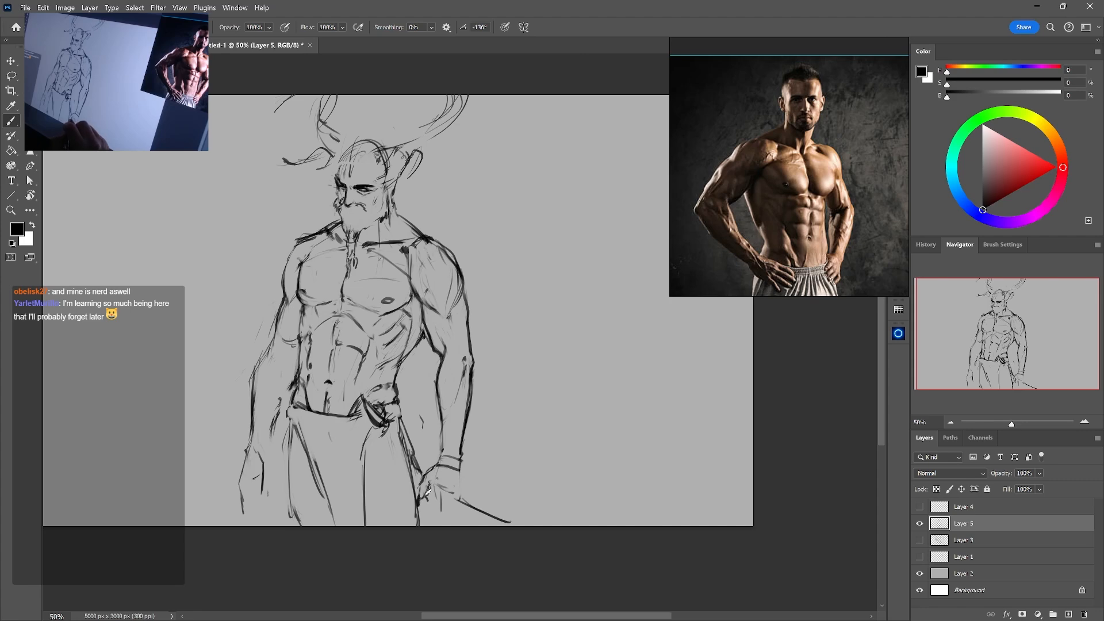
{"action": "key", "text": "e"}
{"action": "key", "text": "b"}
{"action": "key", "text": "e"}
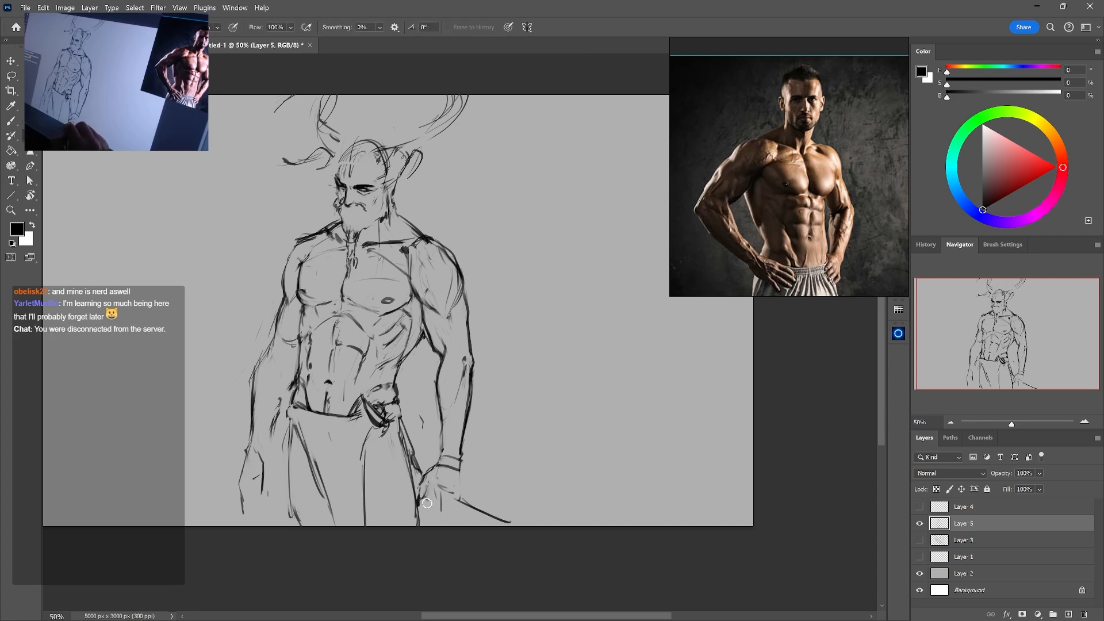
{"action": "key", "text": "b"}
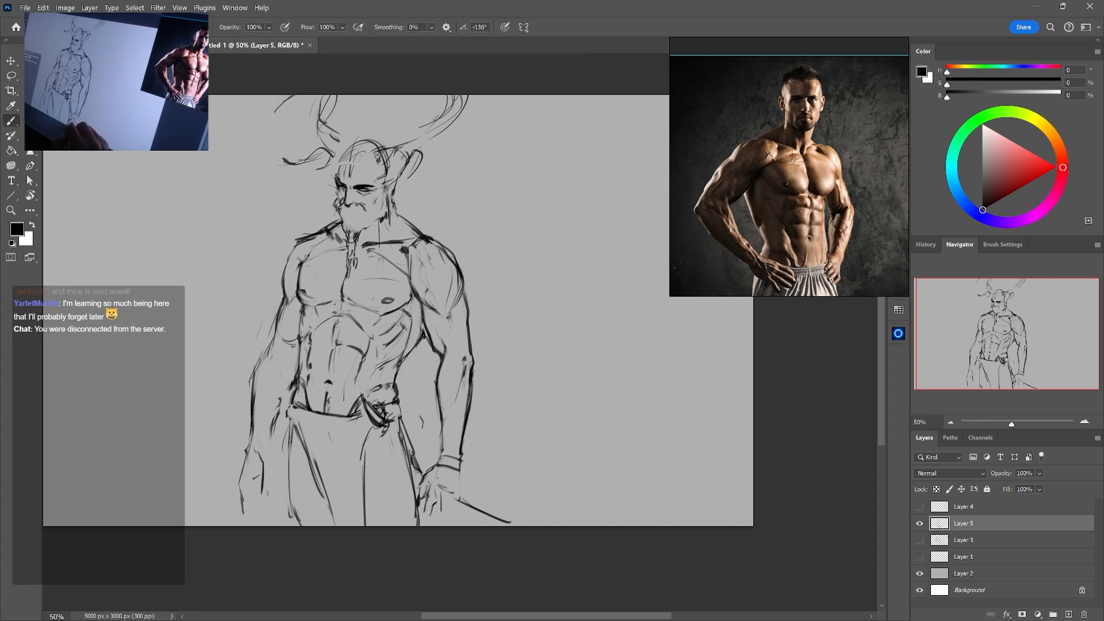
{"action": "key", "text": "e"}
{"action": "key", "text": "b"}
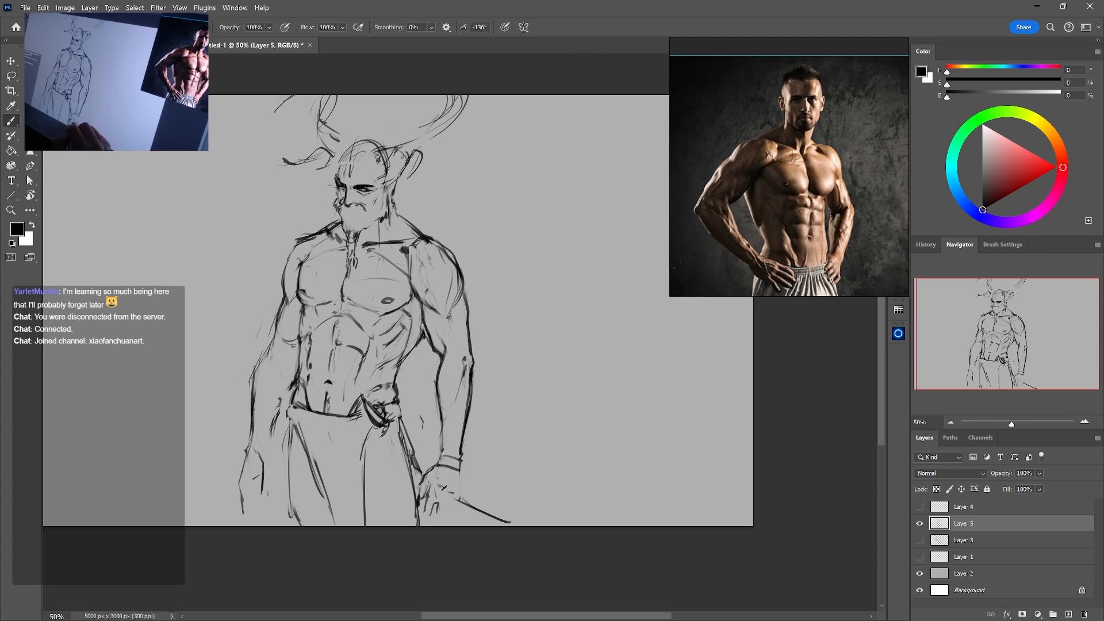
Draw the remaining fingers of the right hand, erasing the diagonal line where it crosses them
{"action": "key", "text": "e"}
{"action": "key", "text": "b"}
{"action": "key", "text": "e"}
{"action": "key", "text": "b"}
{"action": "key", "text": "e"}
{"action": "key", "text": "b"}
{"action": "key", "text": "e"}
{"action": "key", "text": "b"}
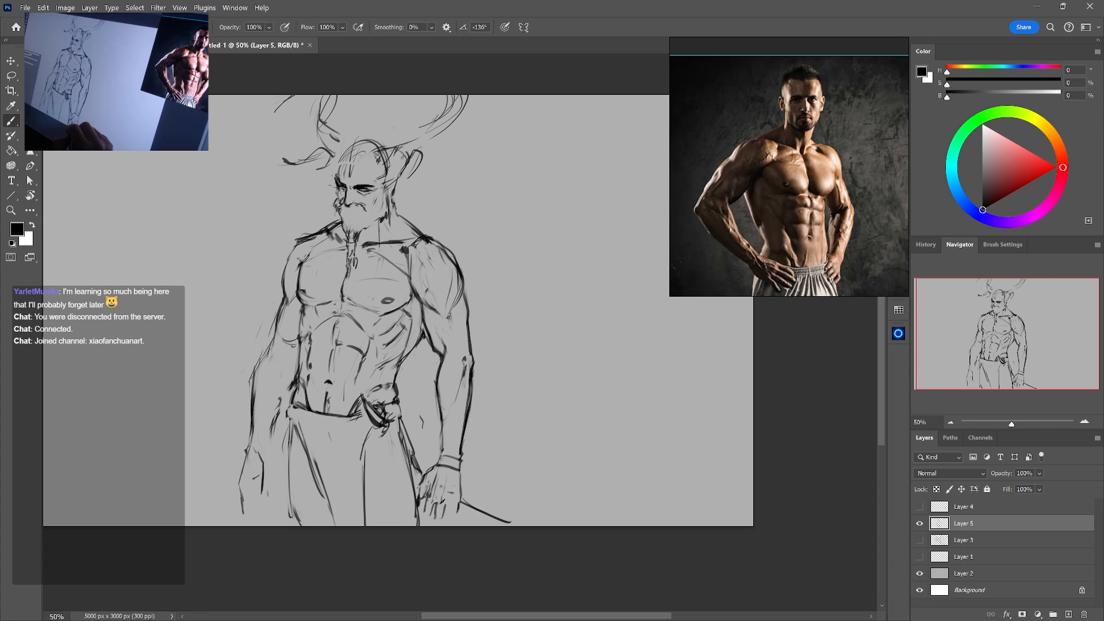
{"action": "key", "text": "e"}
{"action": "key", "text": "b"}
{"action": "key", "text": "e"}
{"action": "key", "text": "b"}
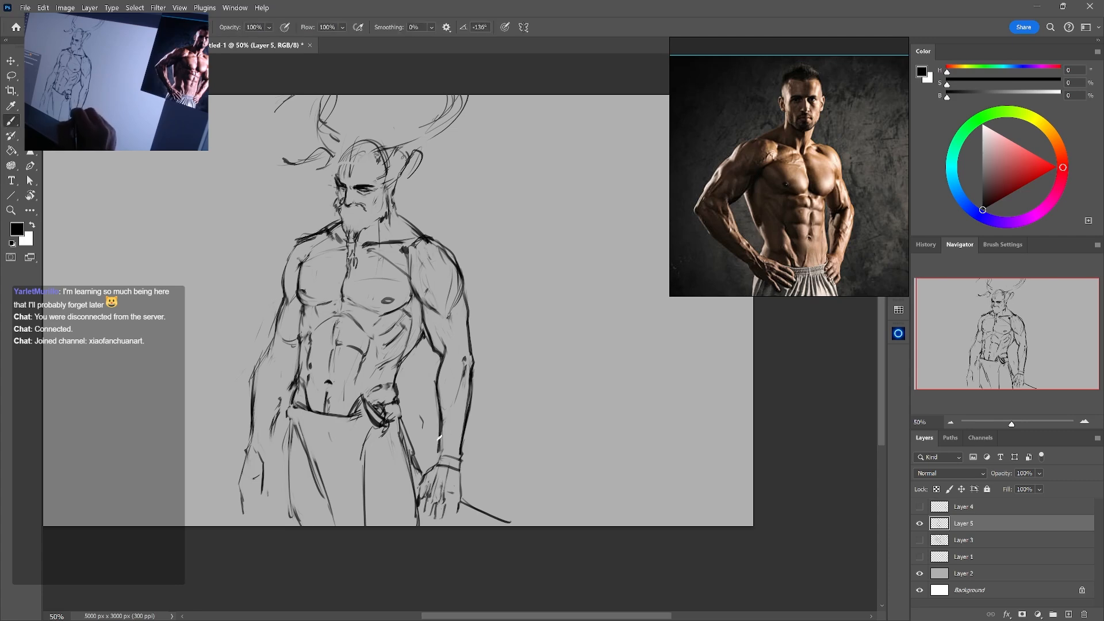
Erase the band around the right wrist and redraw the inner contour leading into the hand
{"action": "key", "text": "e"}
{"action": "key", "text": "b"}
{"action": "key", "text": "e"}
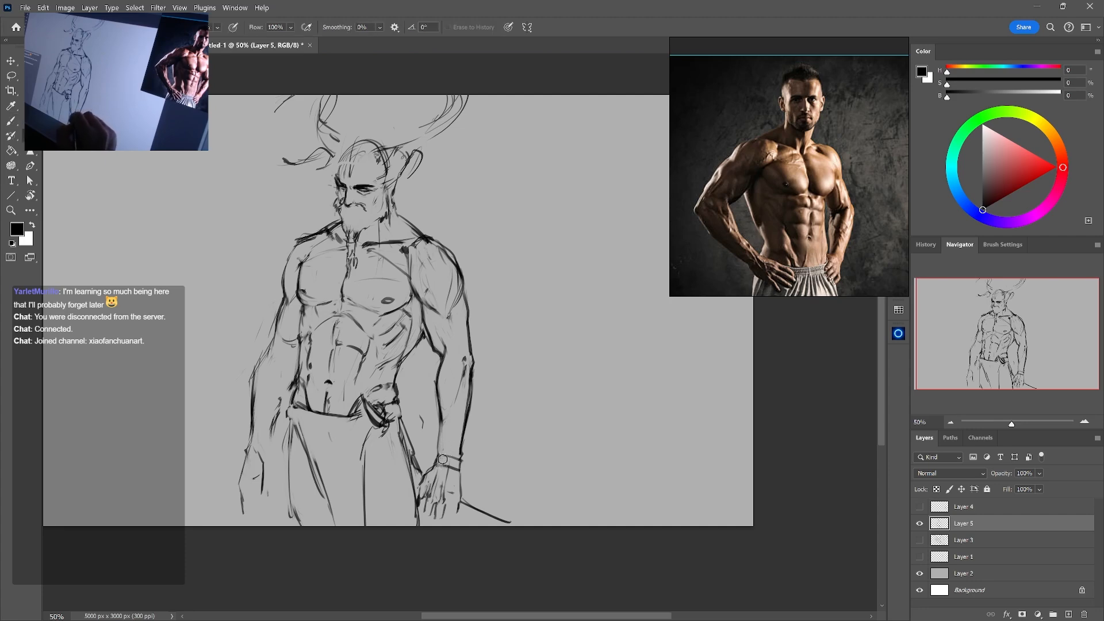
{"action": "key", "text": "b"}
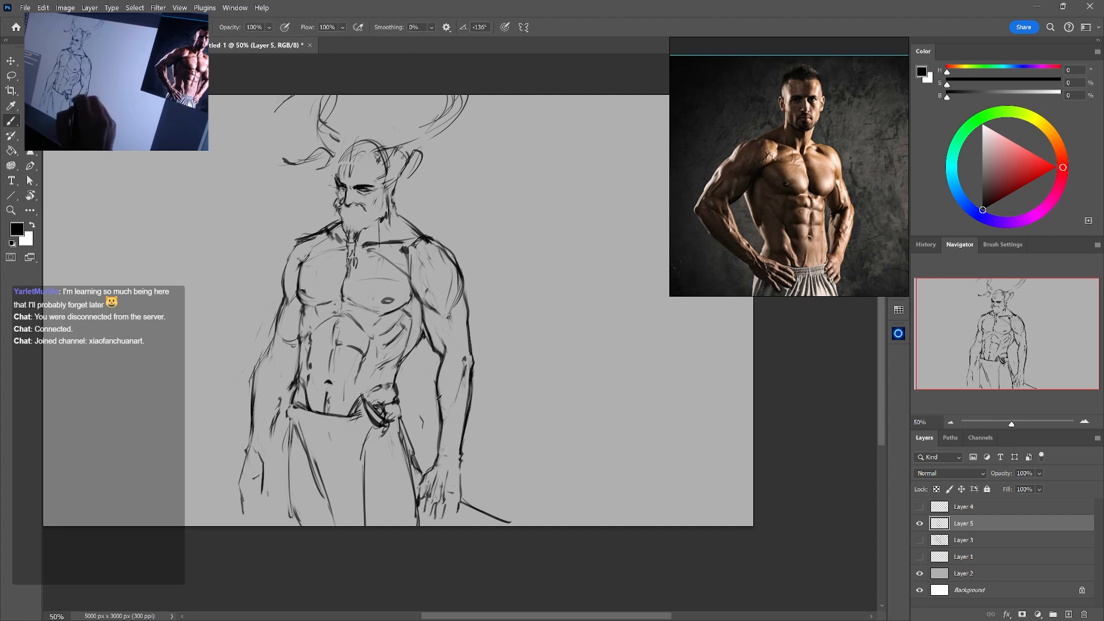
{"action": "key", "text": "e"}
{"action": "key", "text": "b"}
{"action": "left_click_drag", "start_coordinate": [441, 422], "coordinate": [438, 452]}
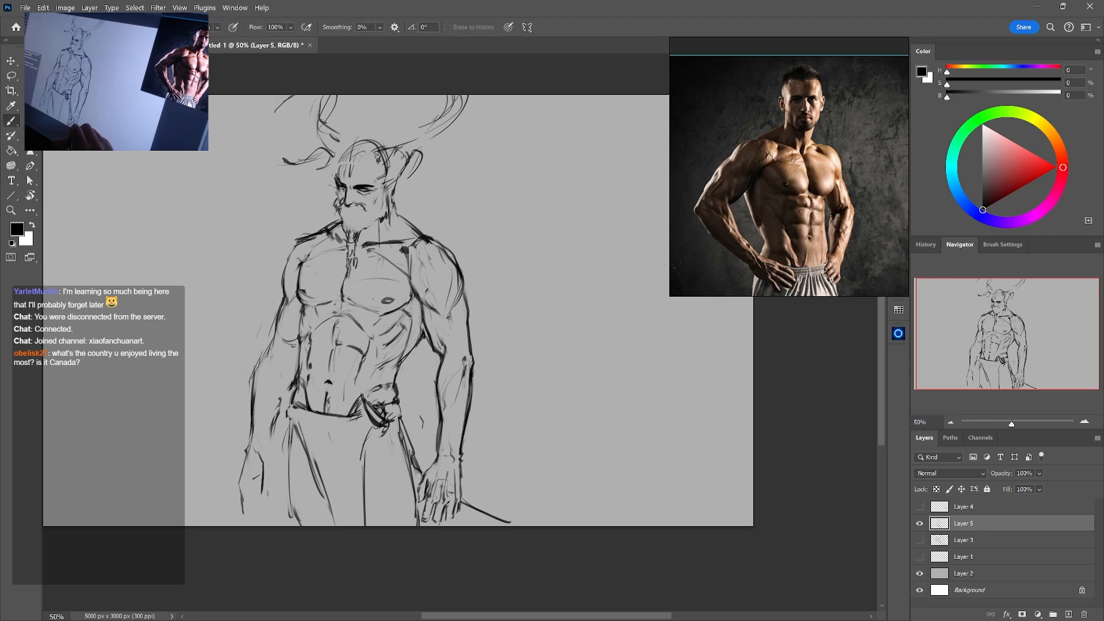
Refine the fingertips of the right hand and clean up the edge along its thumb side
{"action": "key", "text": "e"}
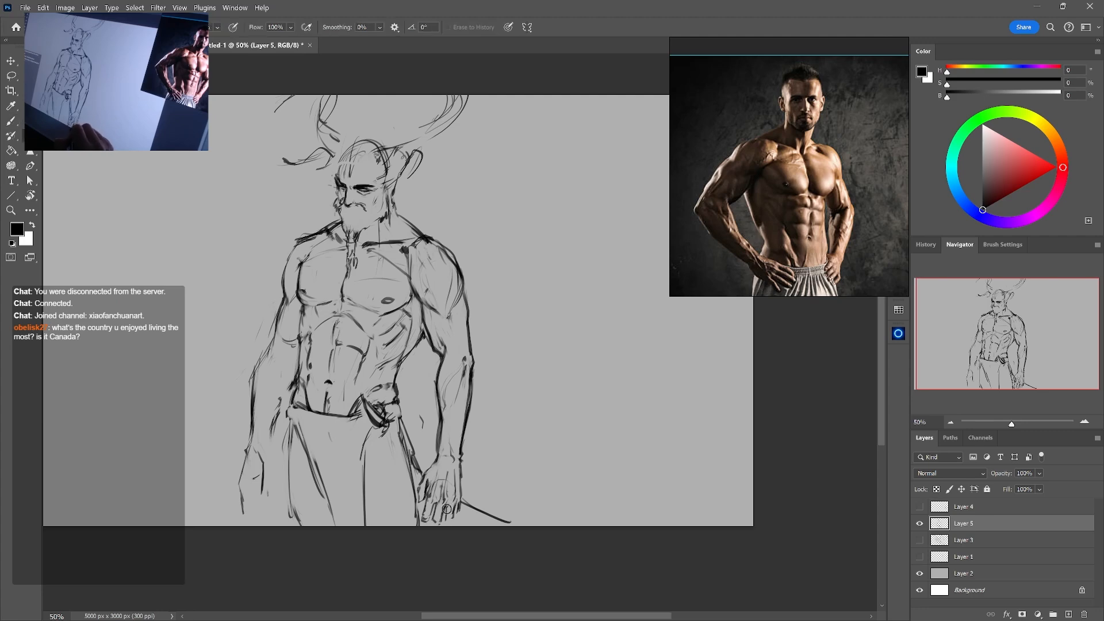
{"action": "key", "text": "b"}
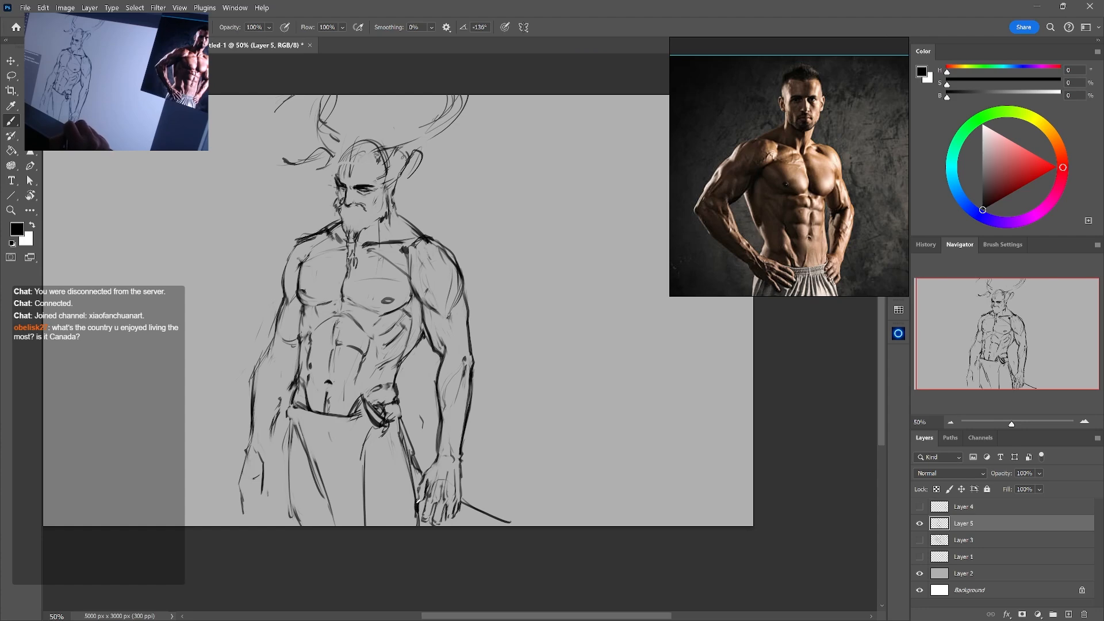
{"action": "key", "text": "e"}
{"action": "left_click_drag", "start_coordinate": [425, 476], "coordinate": [420, 487]}
{"action": "key", "text": "b"}
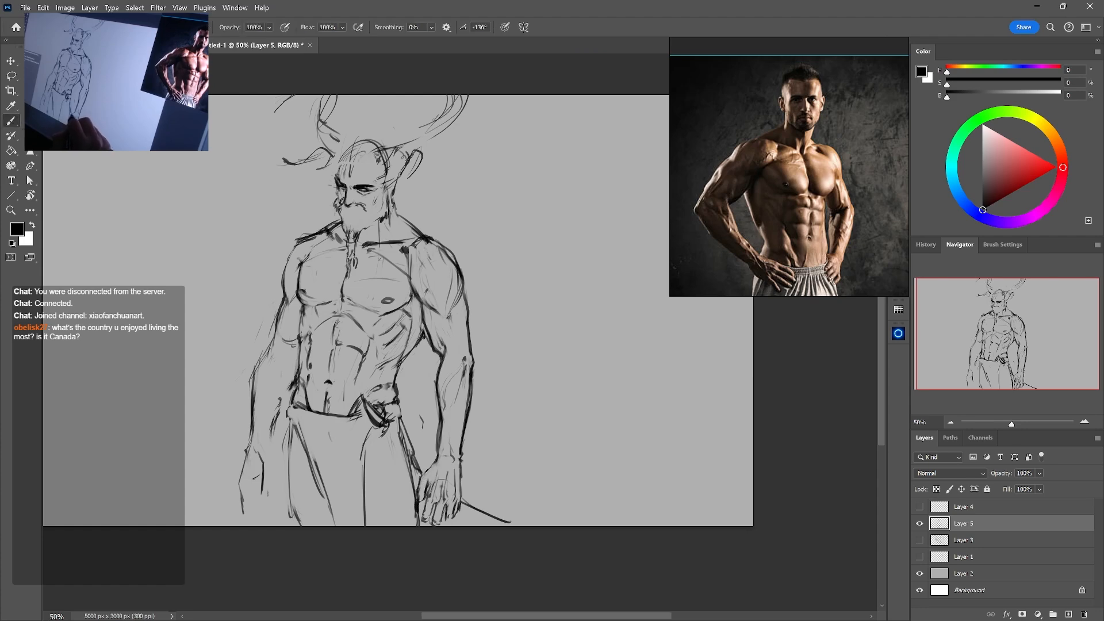
Redraw the lower inner contour of the right forearm with a cleaner line down to the wrist
{"action": "key", "text": "e"}
{"action": "key", "text": "b"}
{"action": "left_click_drag", "start_coordinate": [441, 420], "coordinate": [437, 455]}
{"action": "key", "text": "e"}
{"action": "key", "text": "b"}
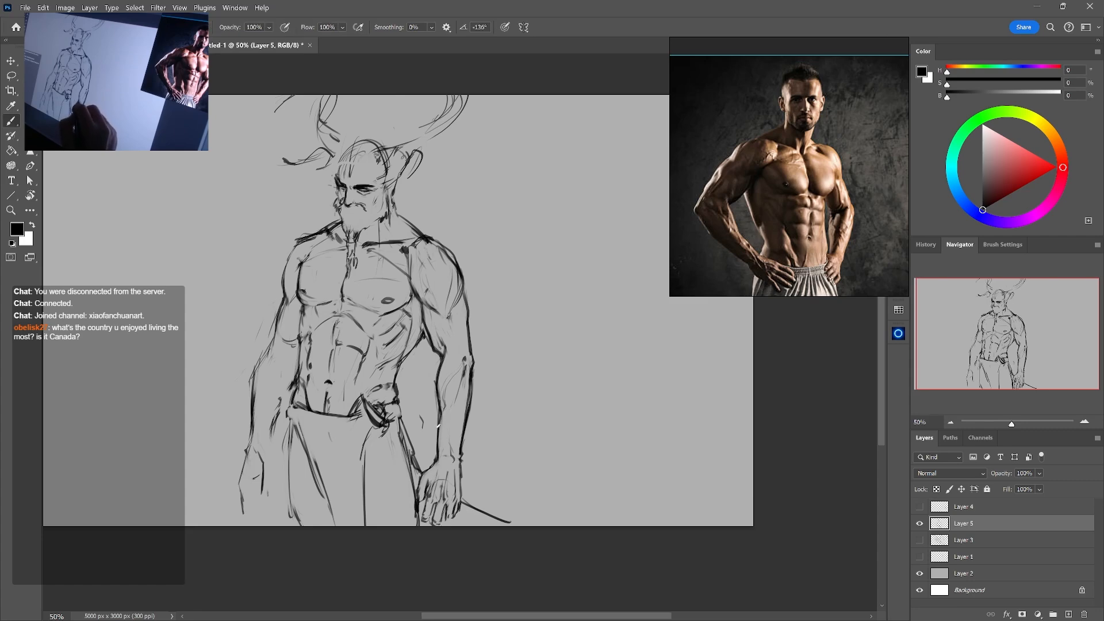
{"action": "mouse_move", "coordinate": [441, 406]}
{"action": "left_mouse_down"}
{"action": "mouse_move", "coordinate": [439, 427]}
{"action": "mouse_move", "coordinate": [441, 393]}
{"action": "left_mouse_up"}
{"action": "key", "text": "e"}
{"action": "key", "text": "b"}
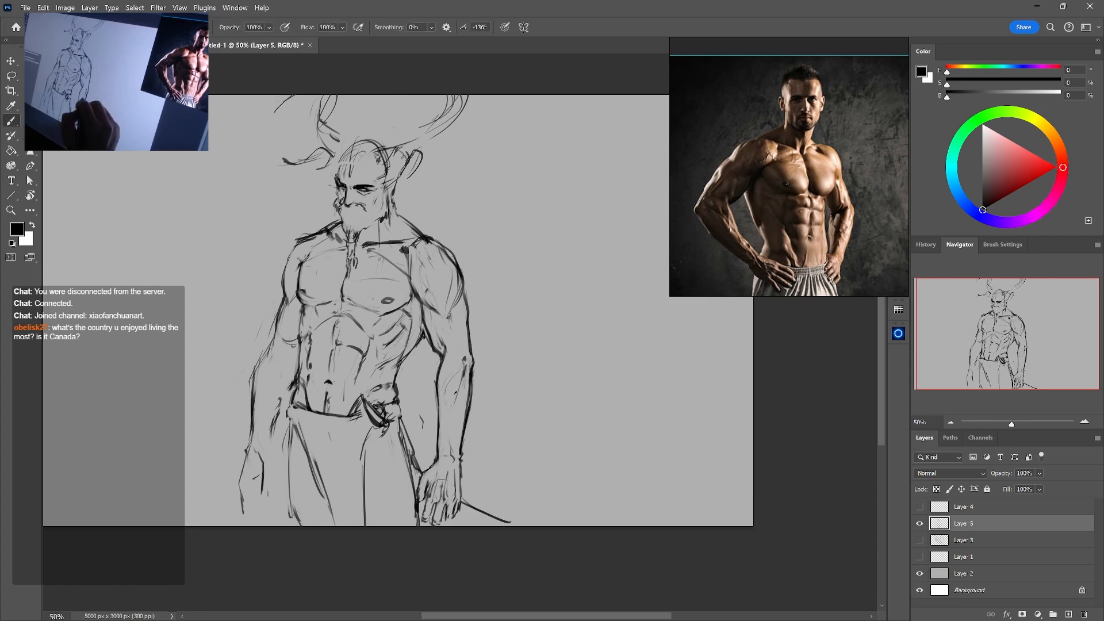
Adjust the line across the right wrist and erase most of the diagonal line beside the hand
{"action": "key", "text": "e"}
{"action": "key", "text": "b"}
{"action": "left_click_drag", "start_coordinate": [450, 457], "coordinate": [436, 464]}
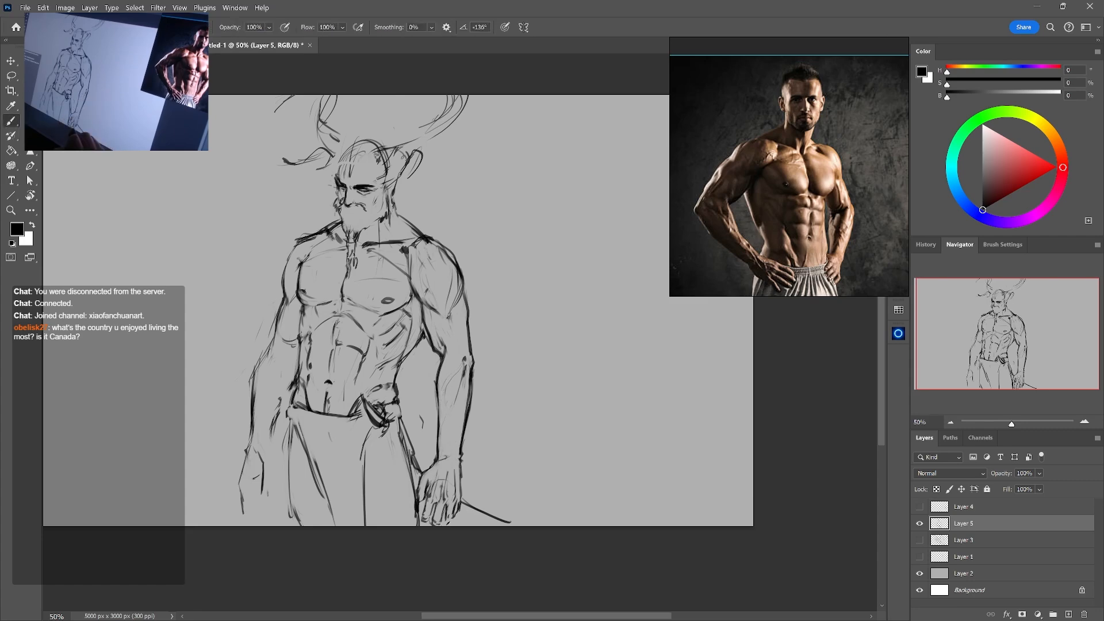
{"action": "key", "text": "e"}
{"action": "mouse_move", "coordinate": [467, 507]}
{"action": "left_mouse_down"}
{"action": "mouse_move", "coordinate": [506, 522]}
{"action": "mouse_move", "coordinate": [468, 506]}
{"action": "mouse_move", "coordinate": [483, 527]}
{"action": "left_mouse_up"}
{"action": "key", "text": "b"}
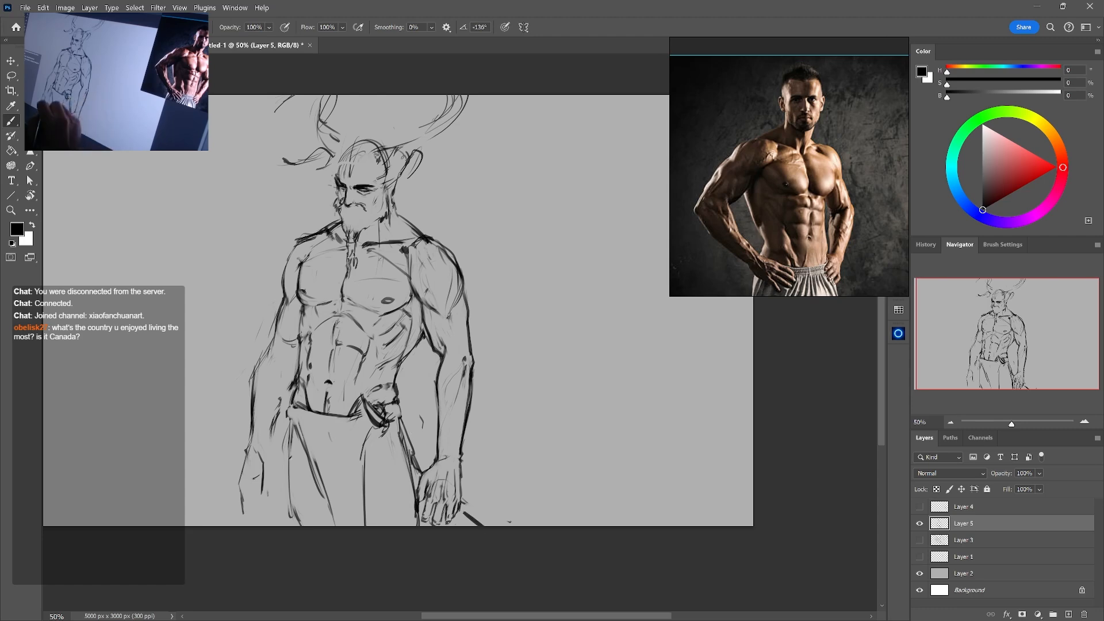
Strengthen the left outer edge of the trousers and erase strokes inside the left leg
{"action": "left_click_drag", "start_coordinate": [291, 427], "coordinate": [300, 522]}
{"action": "key", "text": "e"}
{"action": "left_click_drag", "start_coordinate": [333, 451], "coordinate": [369, 472]}
Lasso the right hand, scale it down slightly with Free Transform and deselect it
{"action": "mouse_move", "coordinate": [626, 359]}
{"action": "left_mouse_down"}
{"action": "mouse_move", "coordinate": [608, 387]}
{"action": "mouse_move", "coordinate": [623, 389]}
{"action": "mouse_move", "coordinate": [614, 390]}
{"action": "left_mouse_up"}
{"action": "left_click", "coordinate": [951, 423]}
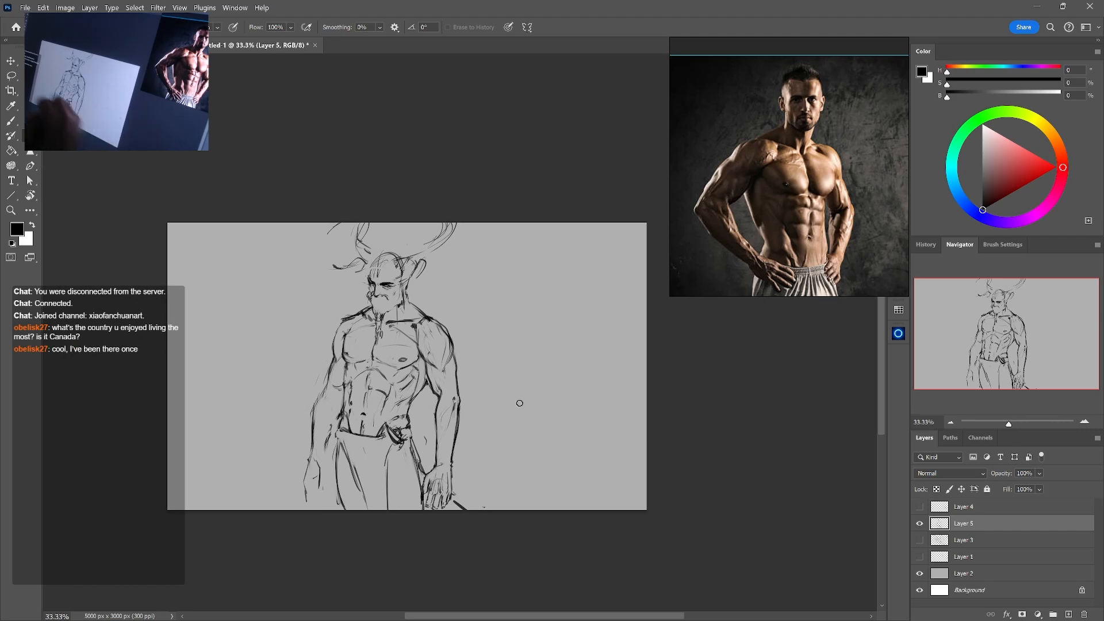
{"action": "left_click", "coordinate": [11, 77]}
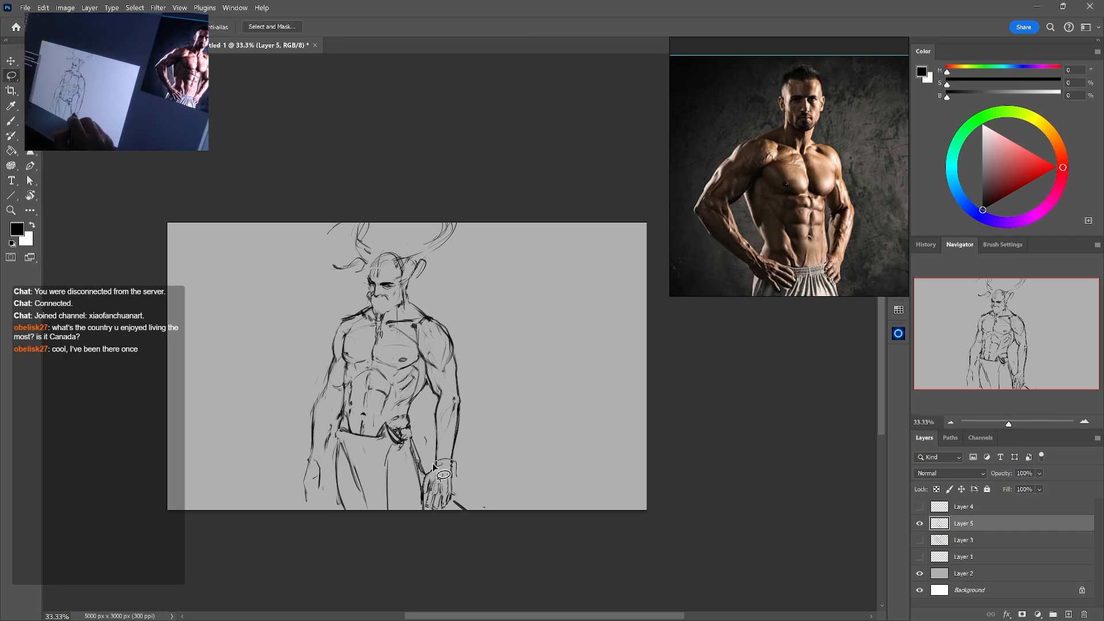
{"action": "left_click_drag", "start_coordinate": [426, 511], "coordinate": [458, 458]}
{"action": "key", "text": "ctrl+t"}
{"action": "left_click_drag", "start_coordinate": [461, 511], "coordinate": [457, 504]}
{"action": "key", "text": "Return"}
{"action": "key", "text": "ctrl+d"}
Erase the old trouser lines and redraw the inner leg line and the left outer contour
{"action": "key", "text": "b"}
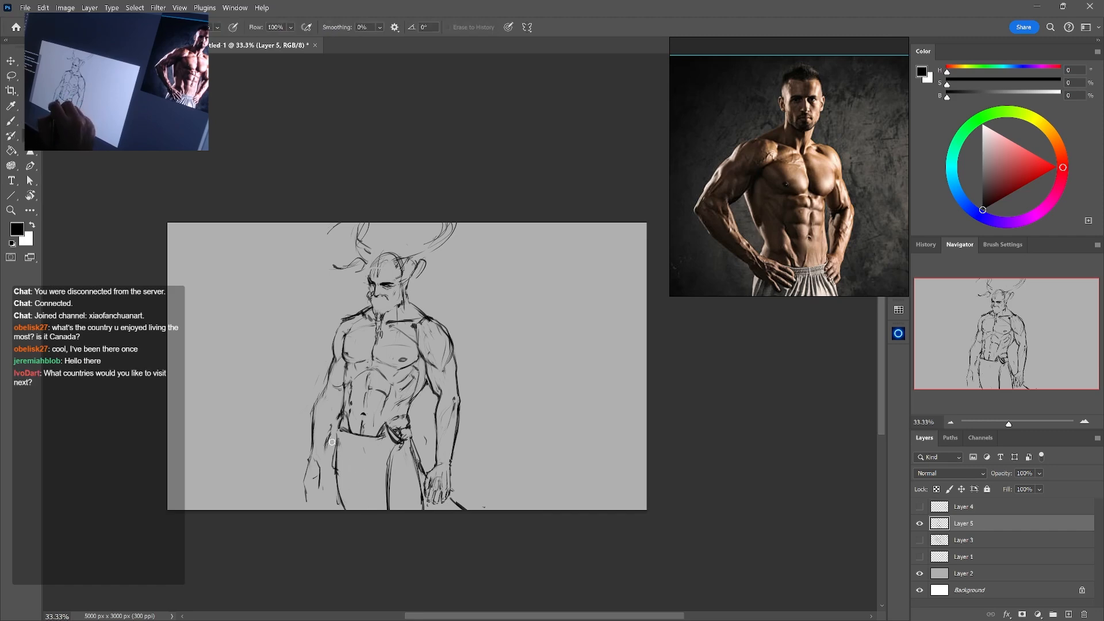
{"action": "key", "text": "e"}
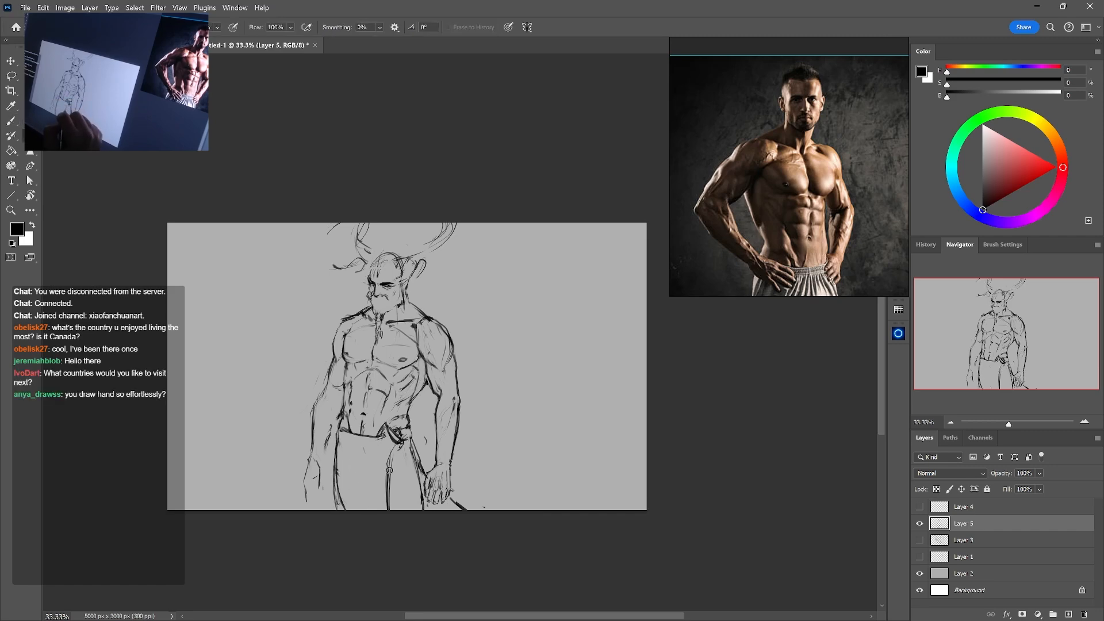
{"action": "key", "text": "b"}
{"action": "left_click_drag", "start_coordinate": [388, 467], "coordinate": [383, 510]}
{"action": "key", "text": "e"}
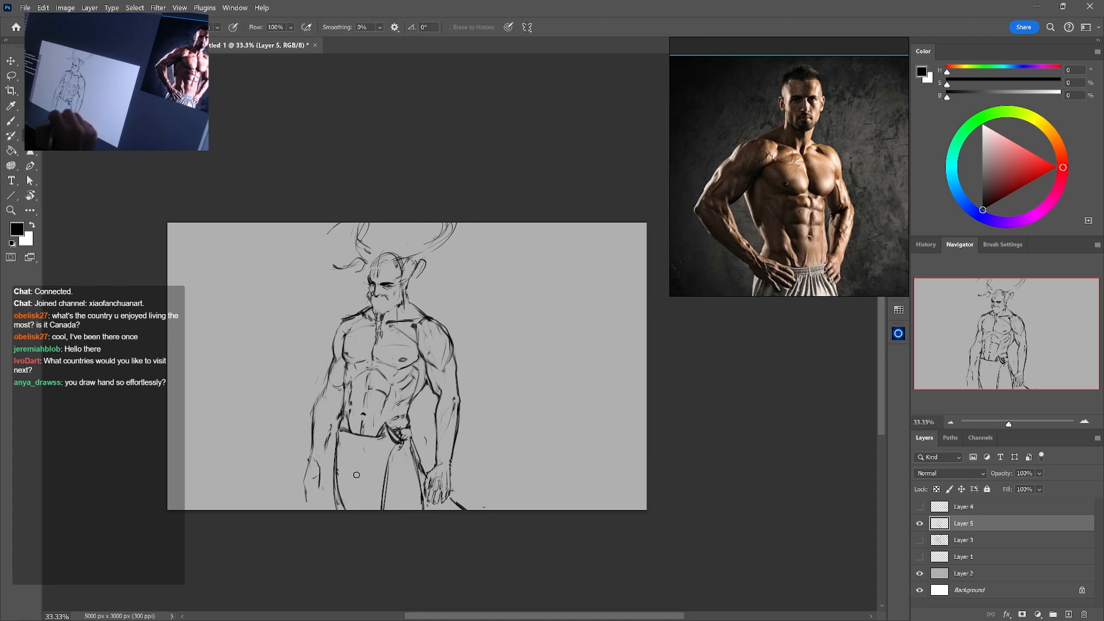
{"action": "mouse_move", "coordinate": [337, 449]}
{"action": "left_mouse_down"}
{"action": "mouse_move", "coordinate": [337, 501]}
{"action": "mouse_move", "coordinate": [327, 508]}
{"action": "left_mouse_up"}
Rework the left and middle of the trousers' waistband, erasing the smooth edge and drawing small fabric folds
{"action": "key", "text": "b"}
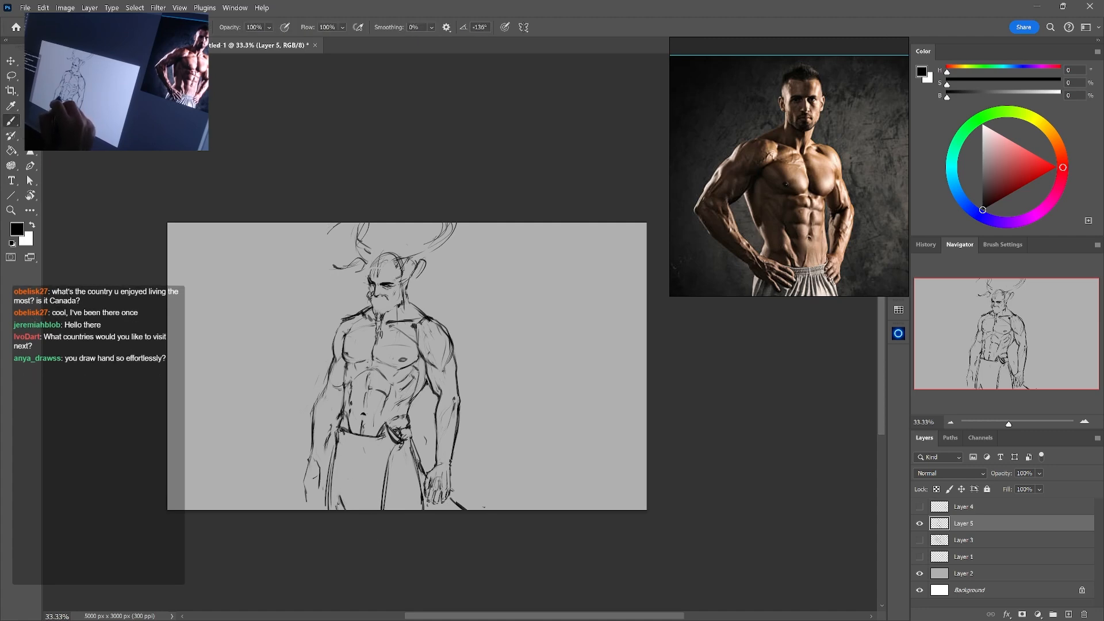
{"action": "key", "text": "e"}
{"action": "left_click_drag", "start_coordinate": [343, 430], "coordinate": [349, 437]}
{"action": "key", "text": "b"}
{"action": "key", "text": "e"}
{"action": "key", "text": "b"}
{"action": "key", "text": "e"}
{"action": "key", "text": "b"}
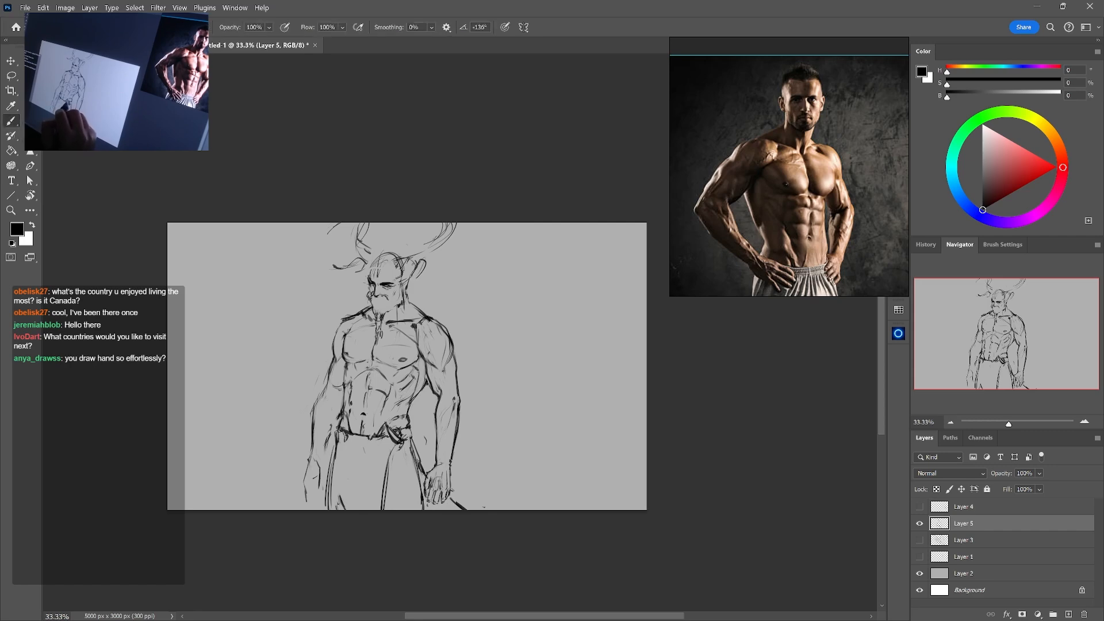
{"action": "key", "text": "e"}
{"action": "key", "text": "b"}
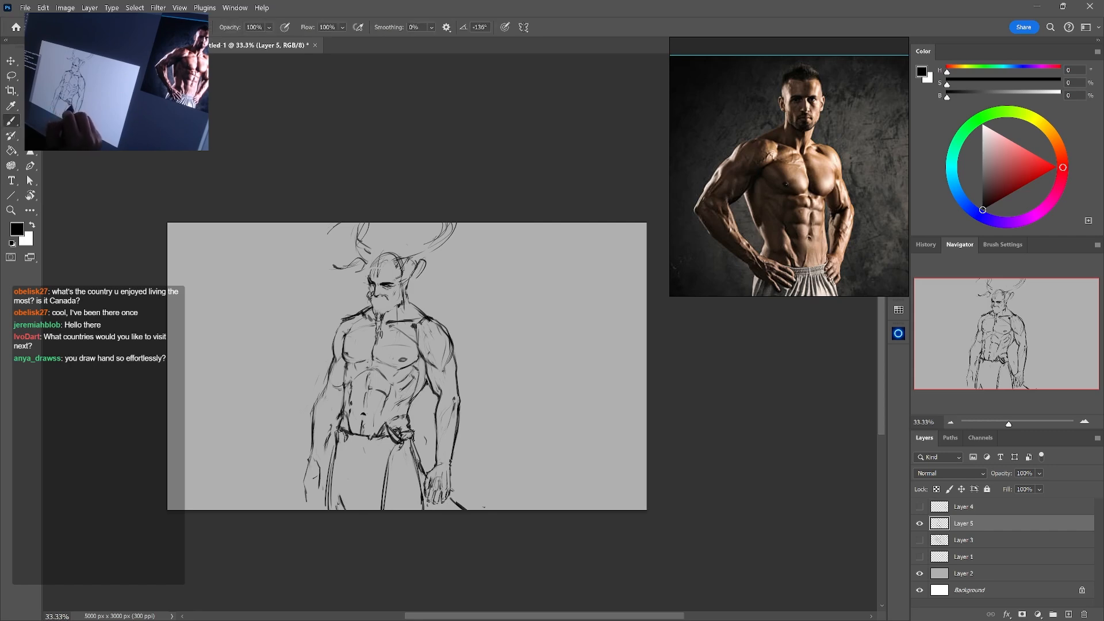
Erase the near-vertical inner leg line and redraw it slanting down from the waist knot
{"action": "key", "text": "e"}
{"action": "key", "text": "b"}
{"action": "key", "text": "e"}
{"action": "key", "text": "b"}
{"action": "key", "text": "e"}
{"action": "key", "text": "b"}
{"action": "key", "text": "e"}
{"action": "key", "text": "b"}
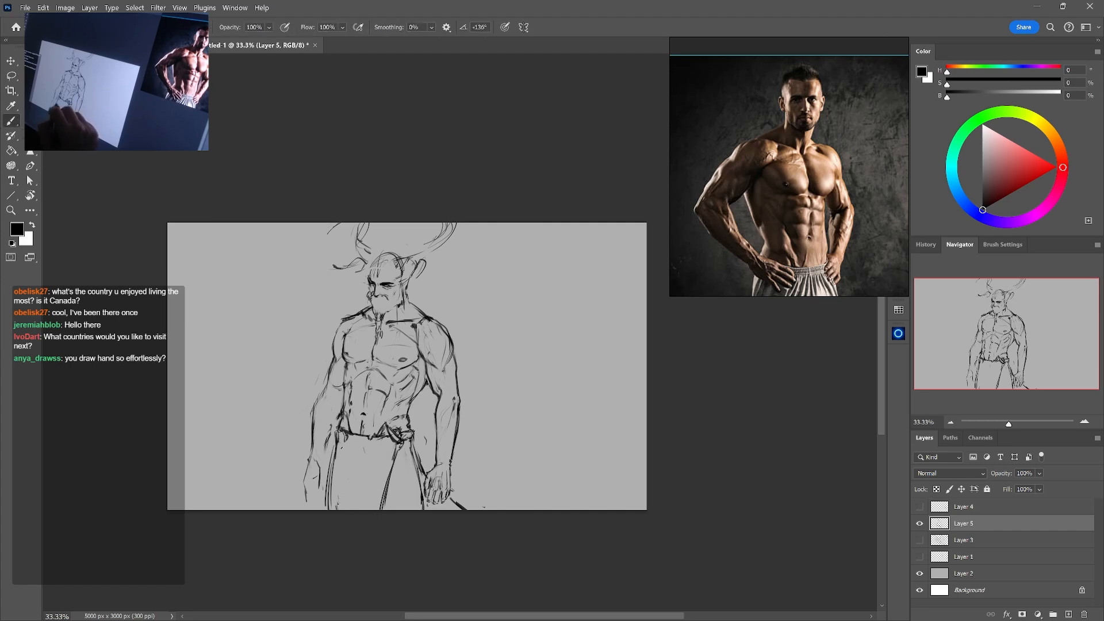
Sketch fold marks at the left knee and rework the inner leg line with a broken, creased contour
{"action": "mouse_move", "coordinate": [342, 448]}
{"action": "left_mouse_down"}
{"action": "mouse_move", "coordinate": [347, 510]}
{"action": "mouse_move", "coordinate": [369, 505]}
{"action": "left_mouse_up"}
{"action": "key", "text": "ctrl+z"}
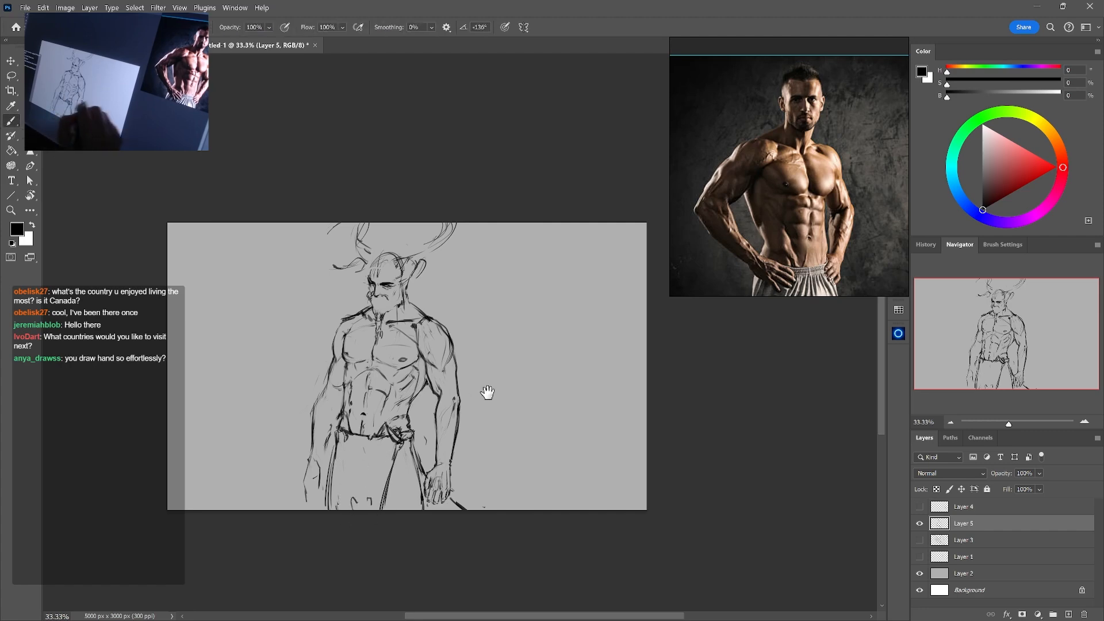
{"action": "left_click_drag", "start_coordinate": [488, 395], "coordinate": [504, 359]}
{"action": "key", "text": "e"}
{"action": "left_click_drag", "start_coordinate": [409, 431], "coordinate": [397, 477]}
{"action": "left_click_drag", "start_coordinate": [386, 466], "coordinate": [401, 461]}
{"action": "key", "text": "b"}
{"action": "key", "text": "e"}
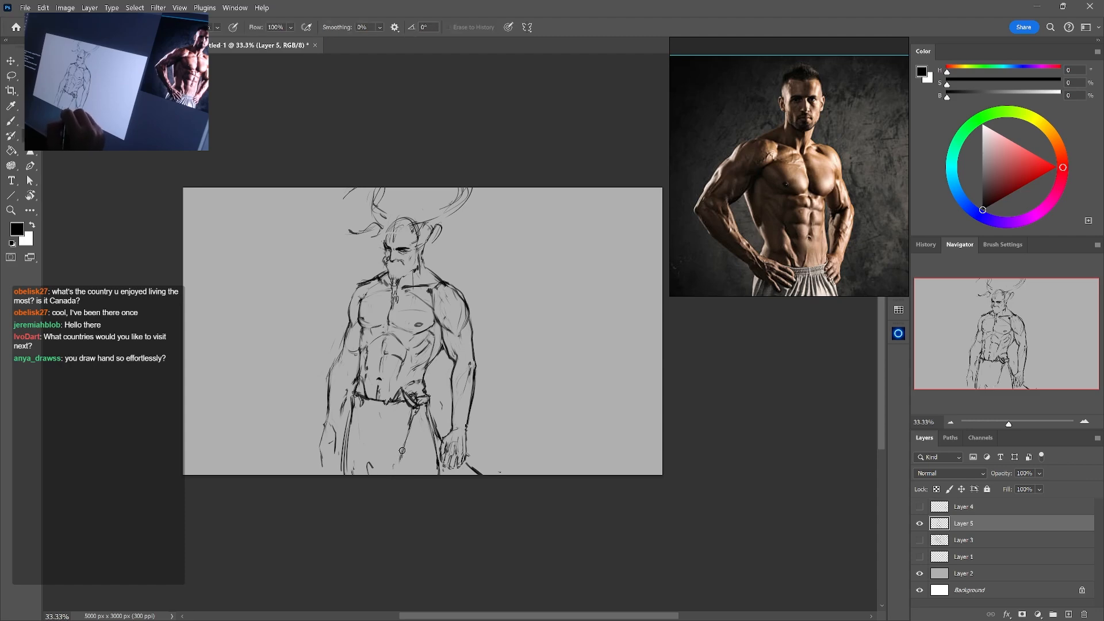
{"action": "key", "text": "b"}
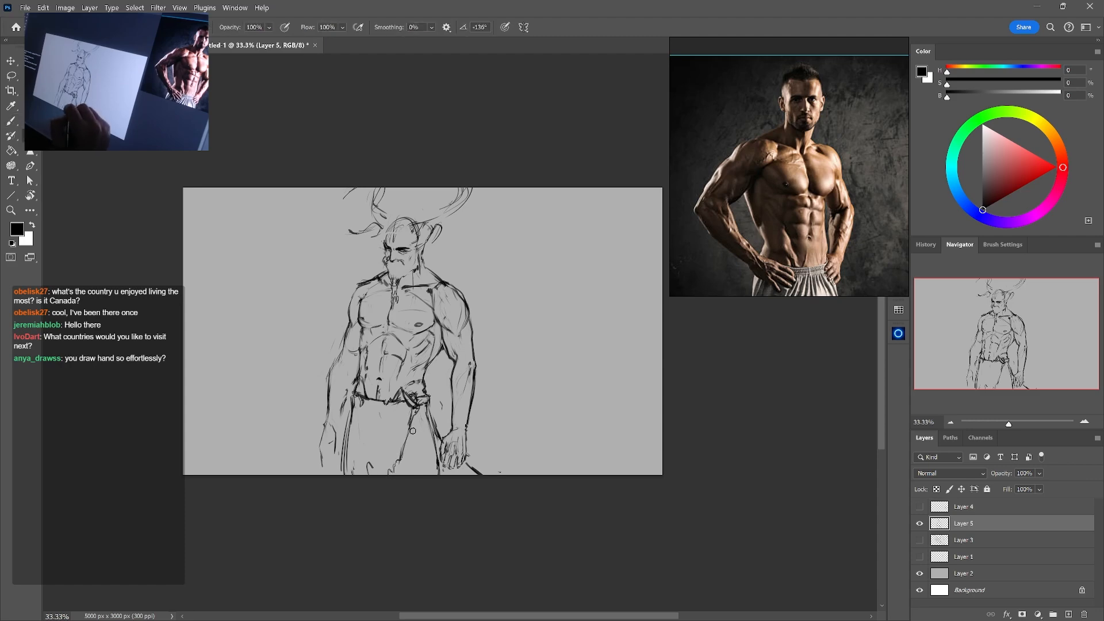
{"action": "key", "text": "e"}
{"action": "key", "text": "b"}
{"action": "key", "text": "e"}
Redraw the outer contour of the right trouser leg and clean up marks below the left waistband
{"action": "left_click_drag", "start_coordinate": [439, 474], "coordinate": [437, 455]}
{"action": "key", "text": "b"}
{"action": "left_click_drag", "start_coordinate": [429, 413], "coordinate": [440, 467]}
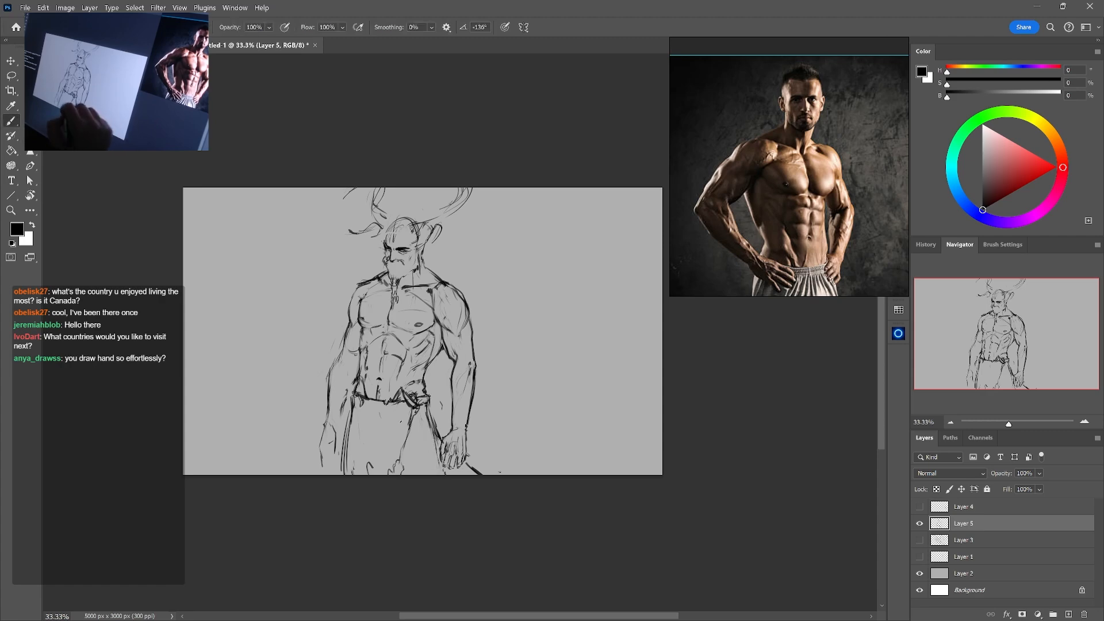
{"action": "key", "text": "e"}
{"action": "left_click_drag", "start_coordinate": [363, 410], "coordinate": [356, 419]}
{"action": "key", "text": "b"}
Erase the rough left hand lines and sketch the hand with its hanging fingers
{"action": "left_click", "coordinate": [1085, 422]}
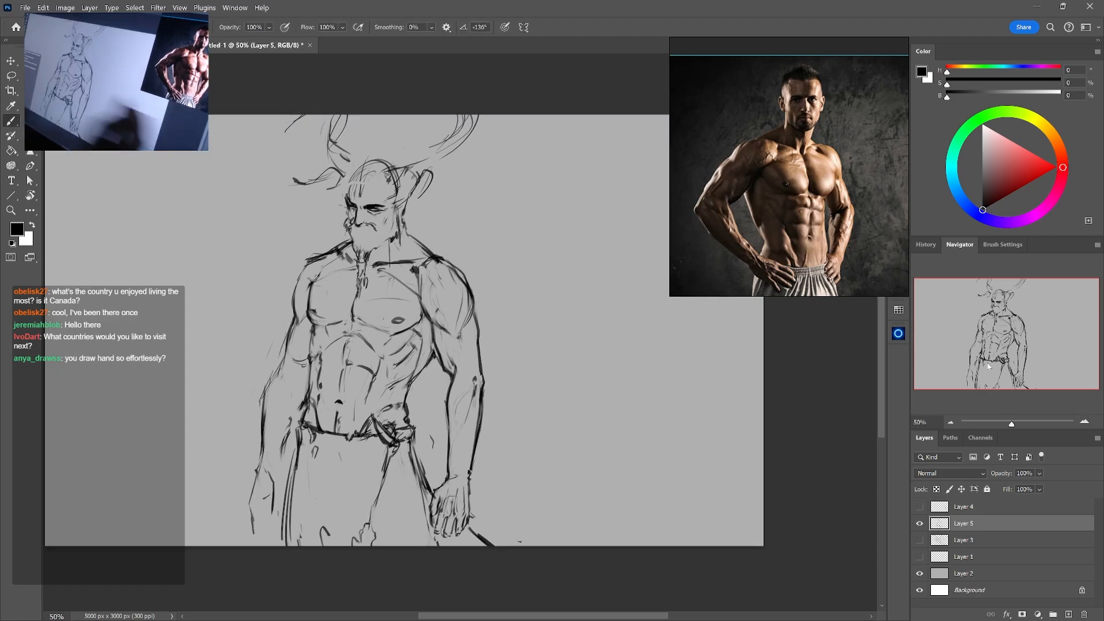
{"action": "mouse_move", "coordinate": [276, 448]}
{"action": "left_mouse_down"}
{"action": "mouse_move", "coordinate": [322, 448]}
{"action": "mouse_move", "coordinate": [305, 507]}
{"action": "left_mouse_up"}
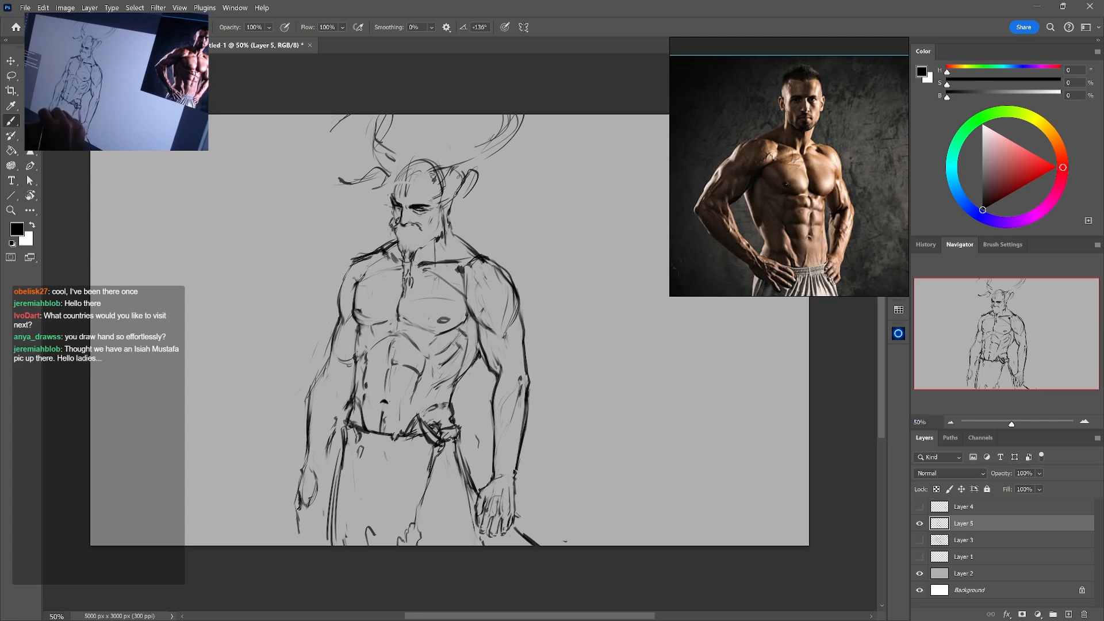
{"action": "key", "text": "e"}
{"action": "left_click_drag", "start_coordinate": [299, 517], "coordinate": [296, 532]}
{"action": "key", "text": "b"}
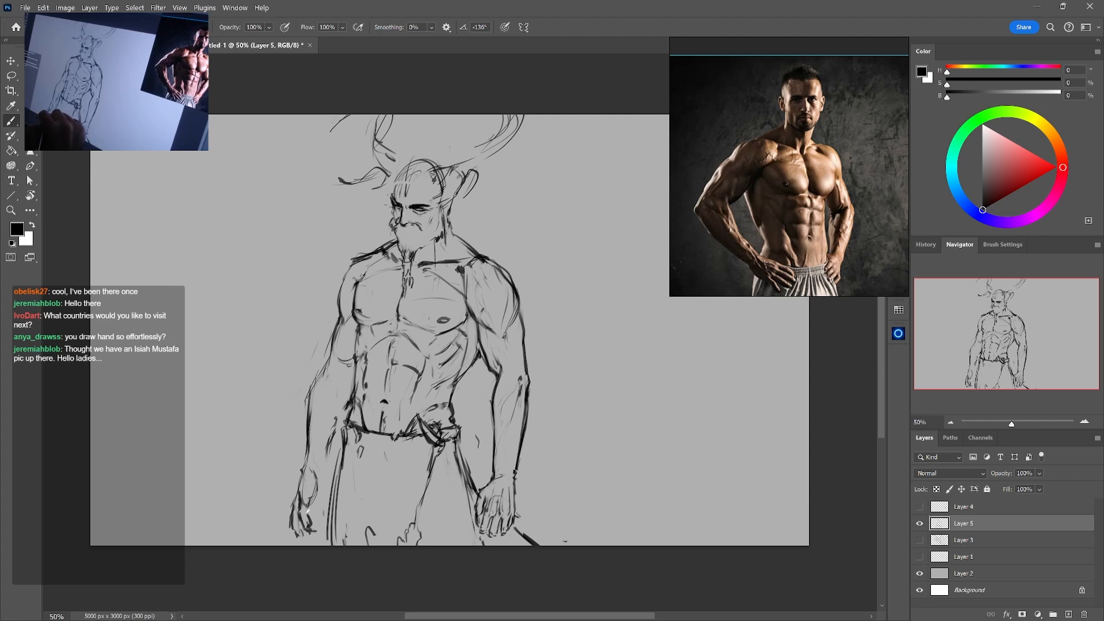
{"action": "mouse_move", "coordinate": [317, 483]}
{"action": "left_mouse_down"}
{"action": "mouse_move", "coordinate": [313, 534]}
{"action": "mouse_move", "coordinate": [290, 531]}
{"action": "mouse_move", "coordinate": [313, 537]}
{"action": "mouse_move", "coordinate": [304, 546]}
{"action": "left_mouse_up"}
Refine the left hand's thumb side and extend its fingertips by alternately erasing and redrawing
{"action": "key", "text": "e"}
{"action": "key", "text": "b"}
{"action": "key", "text": "e"}
{"action": "key", "text": "b"}
{"action": "key", "text": "e"}
{"action": "key", "text": "b"}
{"action": "key", "text": "e"}
{"action": "key", "text": "b"}
{"action": "key", "text": "e"}
{"action": "key", "text": "b"}
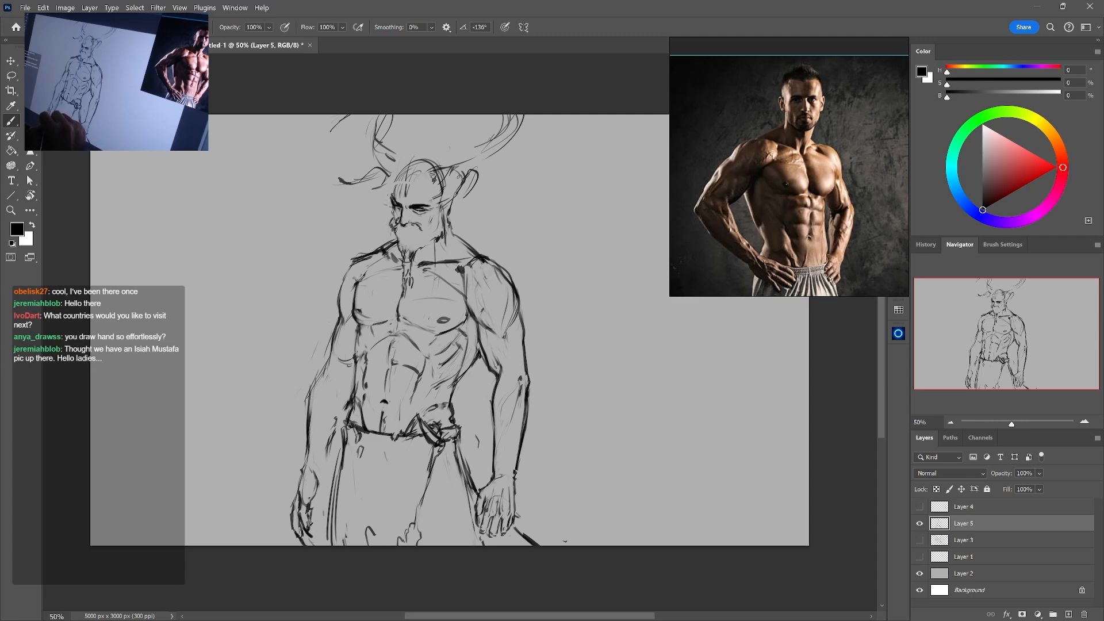
Erase and redraw the inner edge of the left hand beside the trousers
{"action": "key", "text": "e"}
{"action": "left_click_drag", "start_coordinate": [316, 516], "coordinate": [318, 536]}
{"action": "key", "text": "b"}
{"action": "key", "text": "e"}
{"action": "key", "text": "b"}
{"action": "key", "text": "e"}
{"action": "key", "text": "b"}
{"action": "left_click_drag", "start_coordinate": [318, 524], "coordinate": [317, 533]}
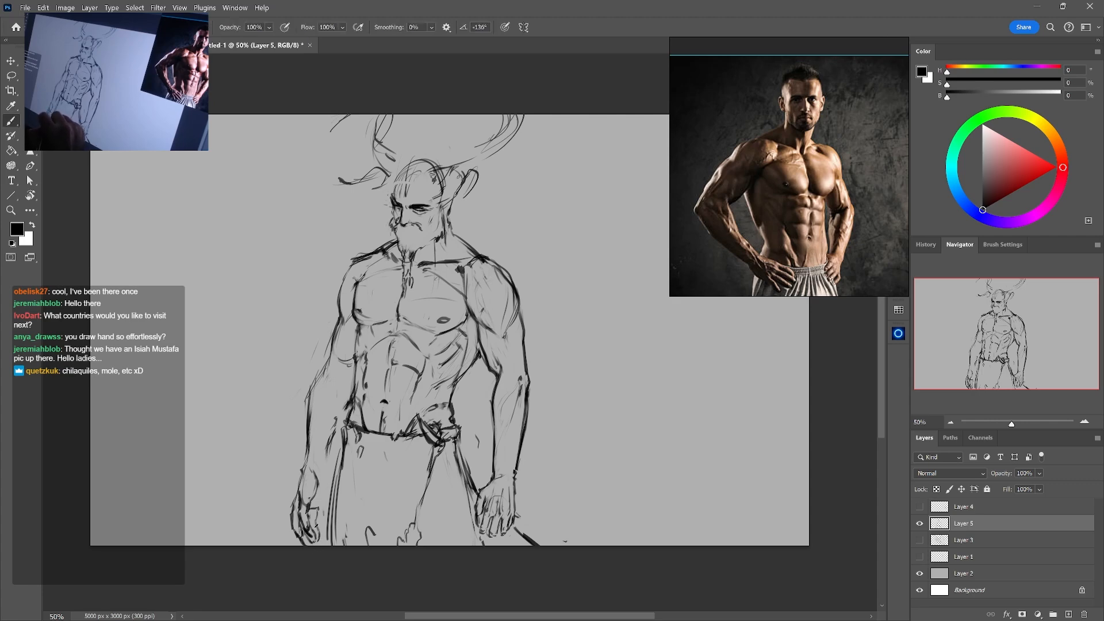
Redraw the back of the left hand and add a light line across its wrist
{"action": "key", "text": "e"}
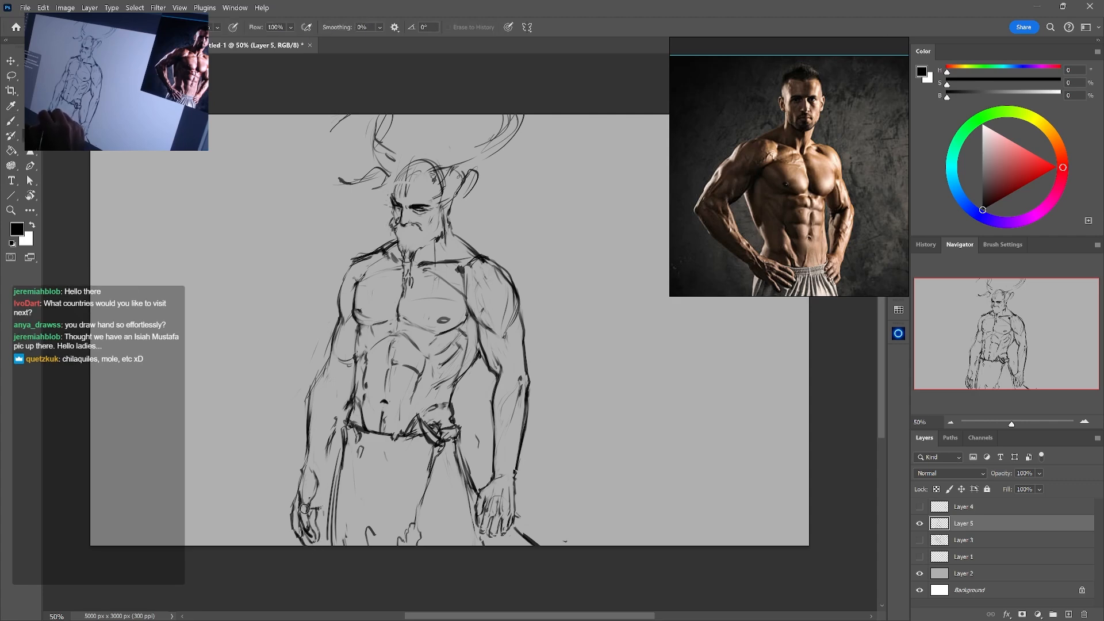
{"action": "key", "text": "b"}
{"action": "key", "text": "e"}
{"action": "key", "text": "b"}
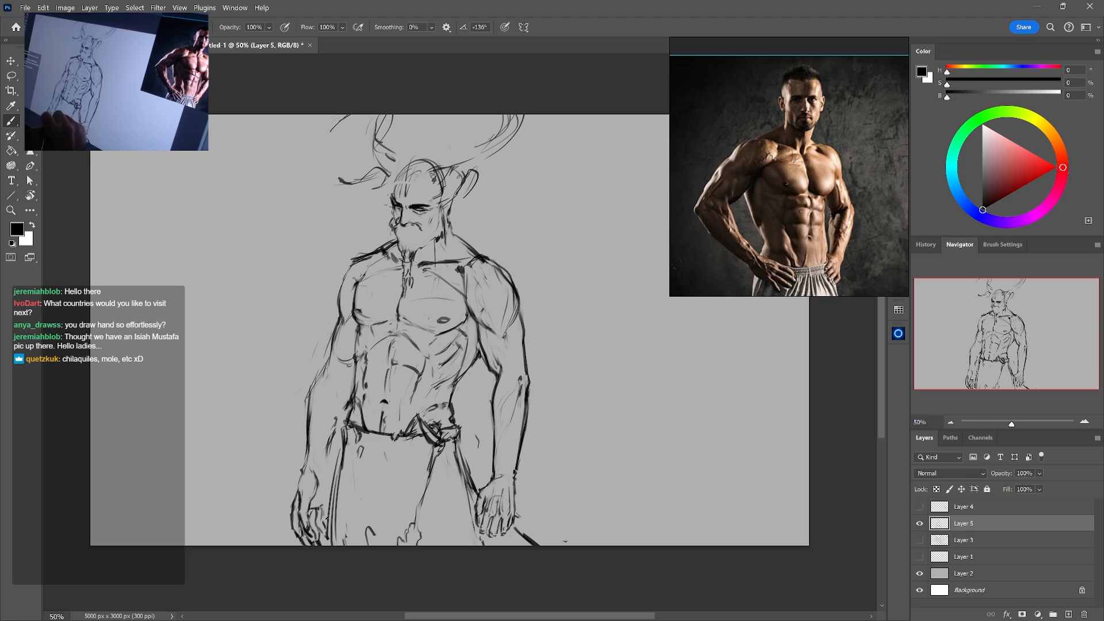
{"action": "key", "text": "e"}
{"action": "key", "text": "b"}
{"action": "key", "text": "e"}
{"action": "mouse_move", "coordinate": [303, 479]}
{"action": "left_mouse_down"}
{"action": "mouse_move", "coordinate": [295, 499]}
{"action": "mouse_move", "coordinate": [323, 481]}
{"action": "left_mouse_up"}
{"action": "key", "text": "b"}
{"action": "key", "text": "e"}
{"action": "key", "text": "b"}
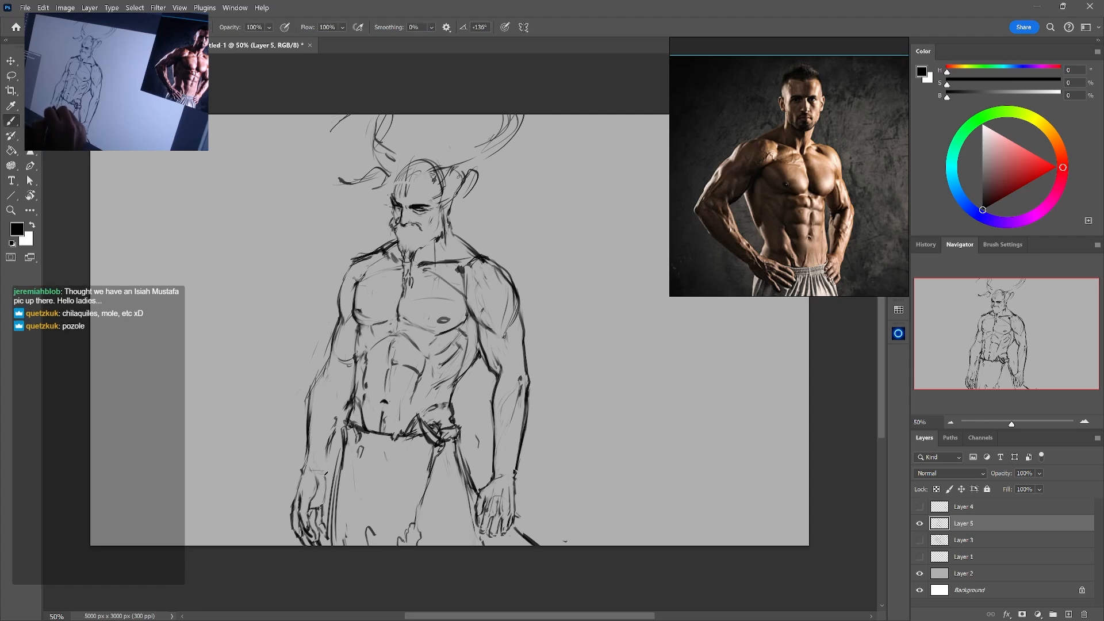
Clean up and redraw the inner contour of the left forearm from elbow to waistband
{"action": "key", "text": "e"}
{"action": "left_click_drag", "start_coordinate": [334, 429], "coordinate": [326, 456]}
{"action": "key", "text": "b"}
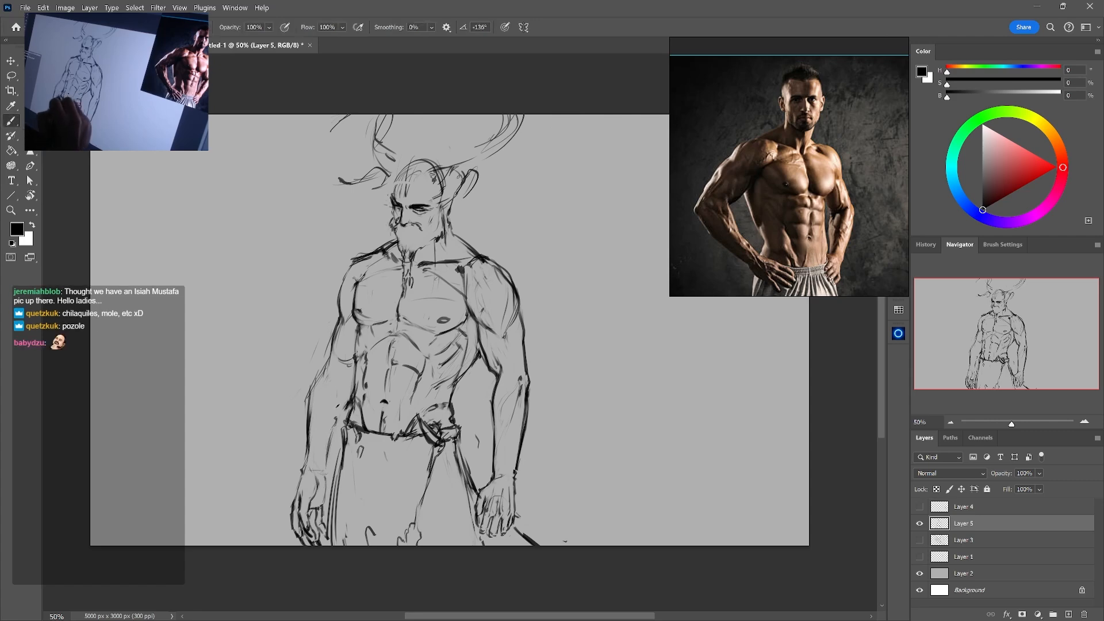
{"action": "key", "text": "e"}
{"action": "left_click_drag", "start_coordinate": [343, 388], "coordinate": [338, 420]}
{"action": "key", "text": "b"}
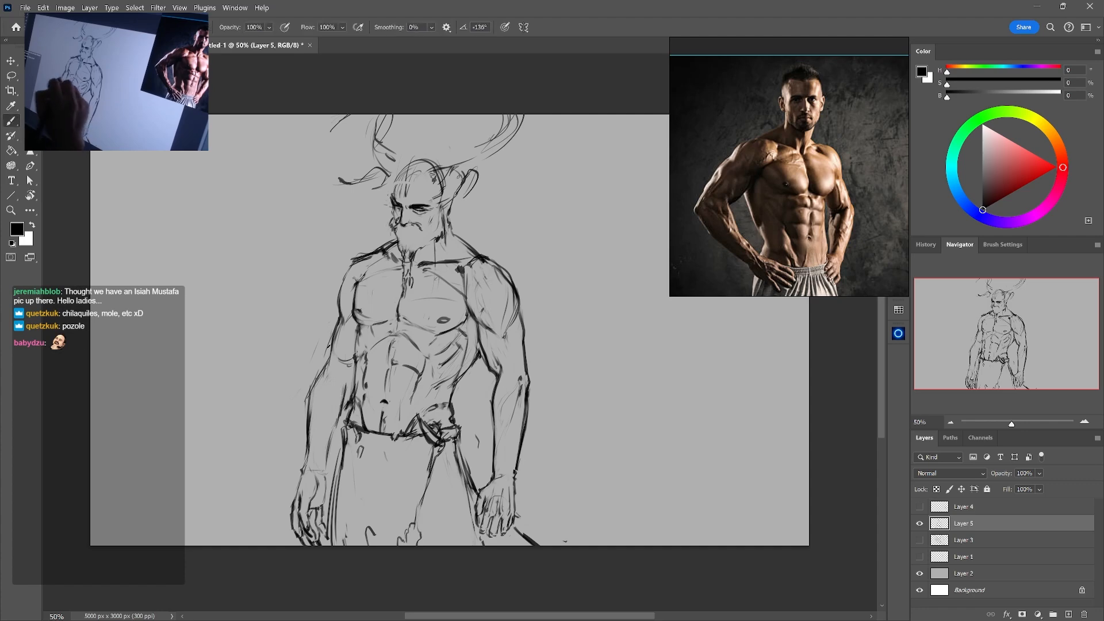
Refine the small contour lines at the bend of the left elbow
{"action": "key", "text": "e"}
{"action": "key", "text": "b"}
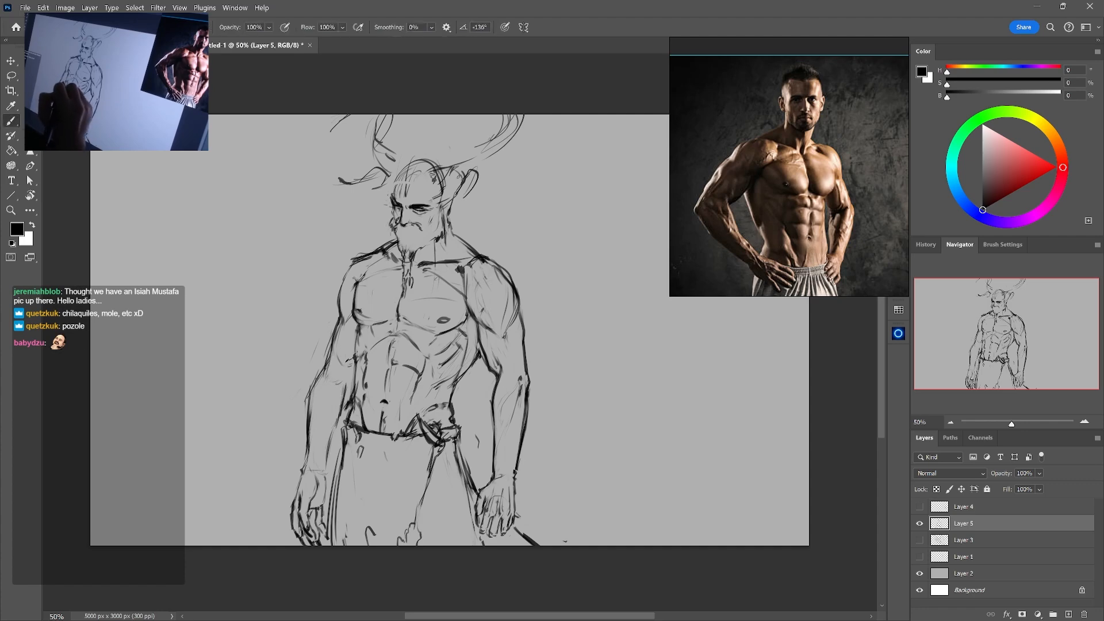
{"action": "key", "text": "e"}
{"action": "key", "text": "b"}
{"action": "key", "text": "e"}
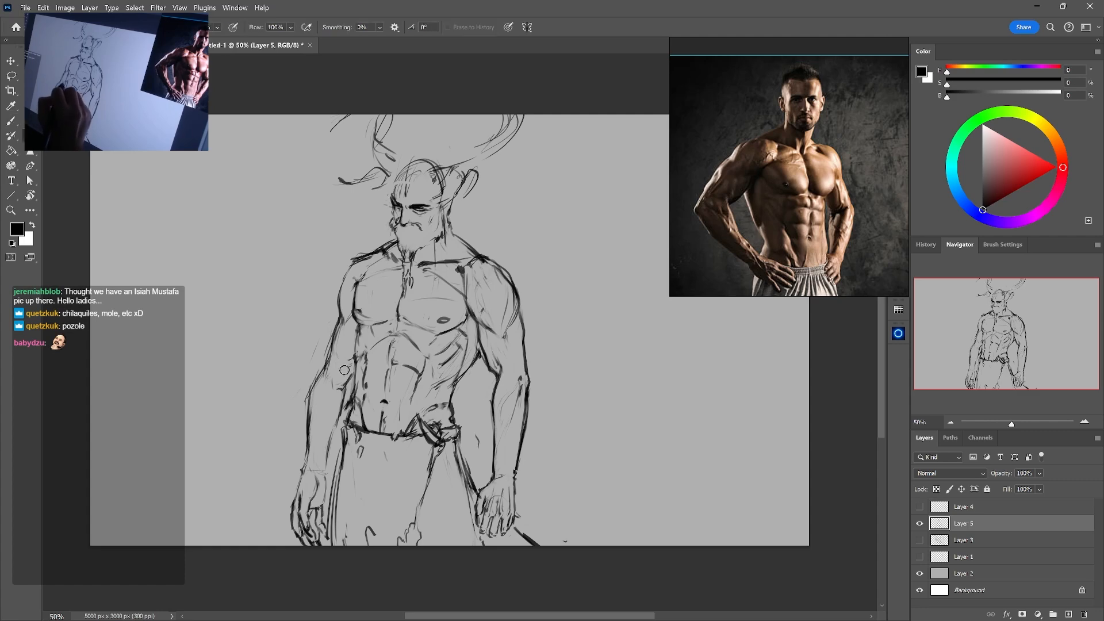
{"action": "key", "text": "b"}
{"action": "key", "text": "e"}
{"action": "key", "text": "b"}
{"action": "key", "text": "e"}
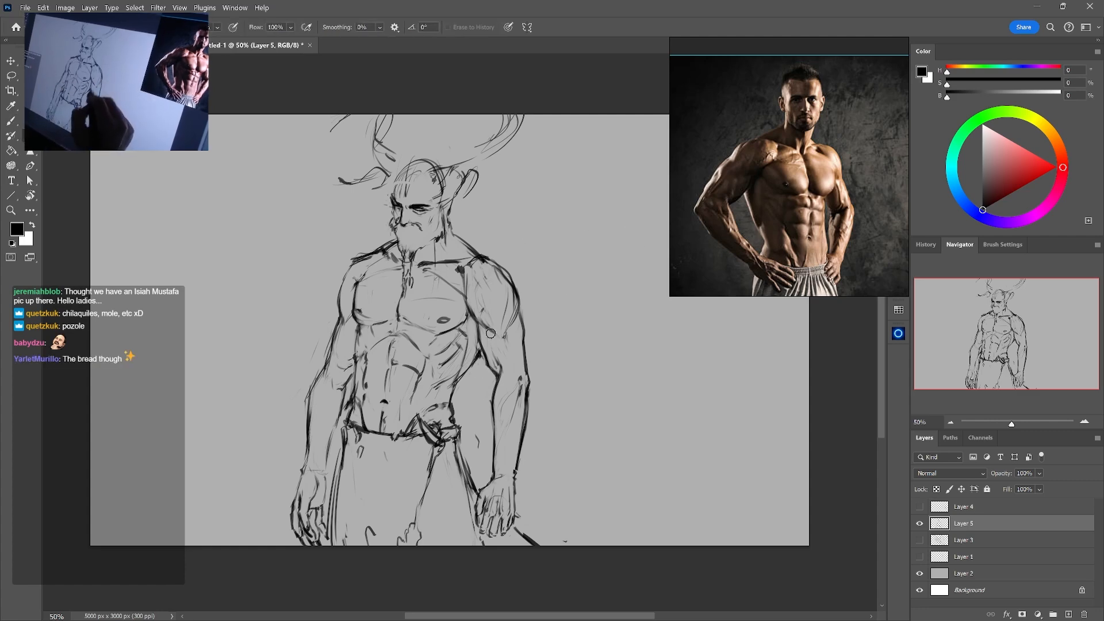
Add short strokes to the left edge of the beard
{"action": "mouse_move", "coordinate": [509, 314]}
{"action": "left_mouse_down"}
{"action": "mouse_move", "coordinate": [508, 363]}
{"action": "mouse_move", "coordinate": [495, 366]}
{"action": "left_mouse_up"}
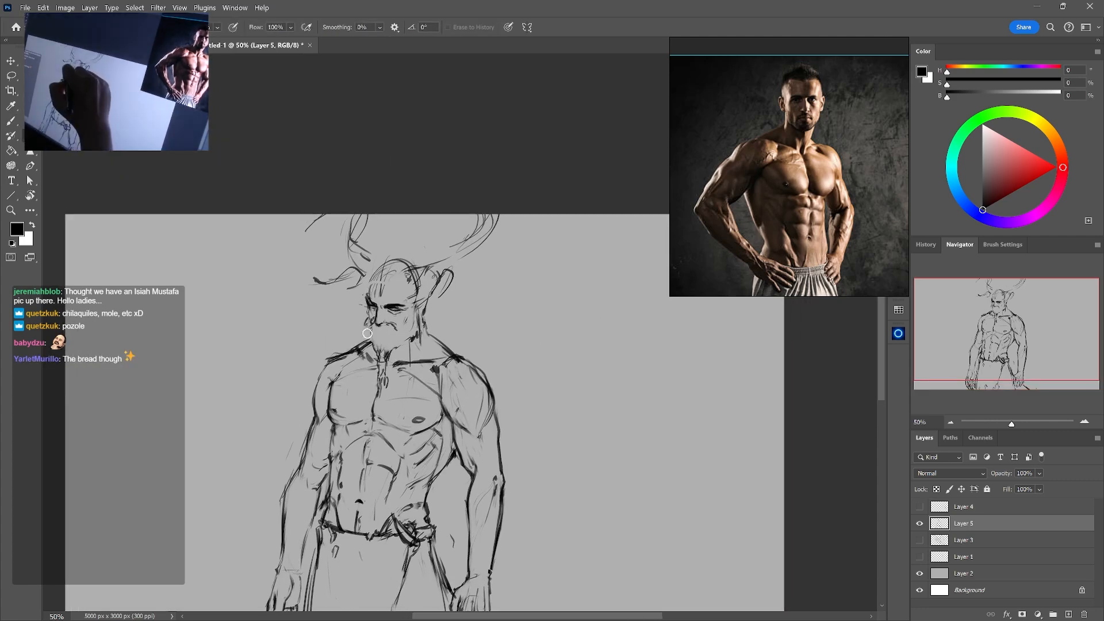
{"action": "key", "text": "b"}
{"action": "key", "text": "e"}
{"action": "key", "text": "b"}
{"action": "left_click_drag", "start_coordinate": [370, 337], "coordinate": [377, 349]}
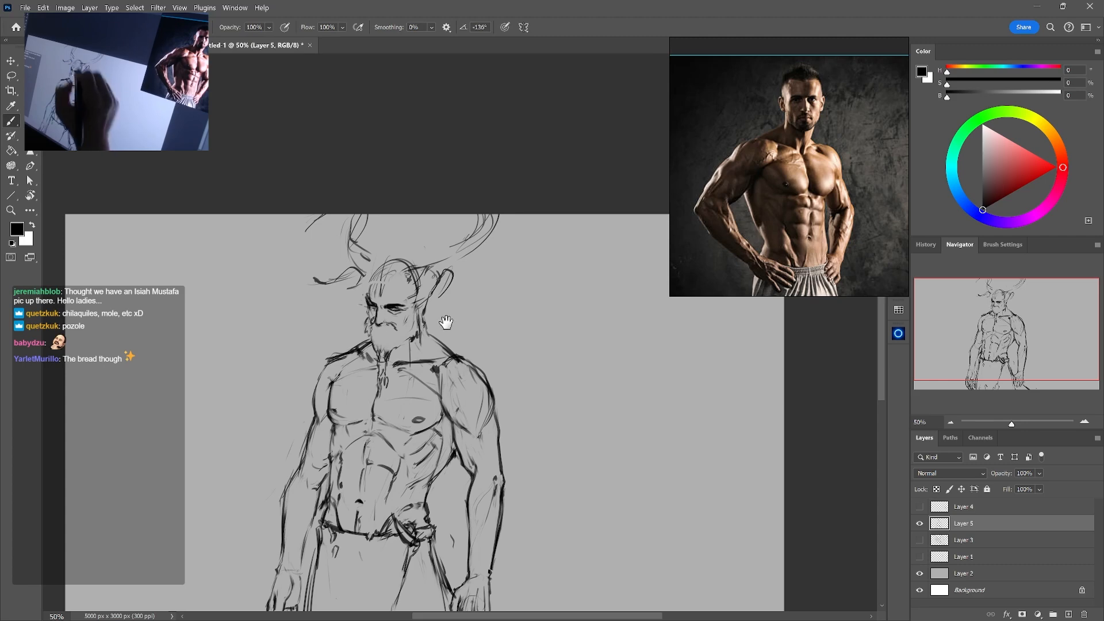
{"action": "left_click_drag", "start_coordinate": [517, 348], "coordinate": [540, 249]}
Erase the doubled outer line of the left forearm and redraw a cleaner contour
{"action": "key", "text": "e"}
{"action": "key", "text": "b"}
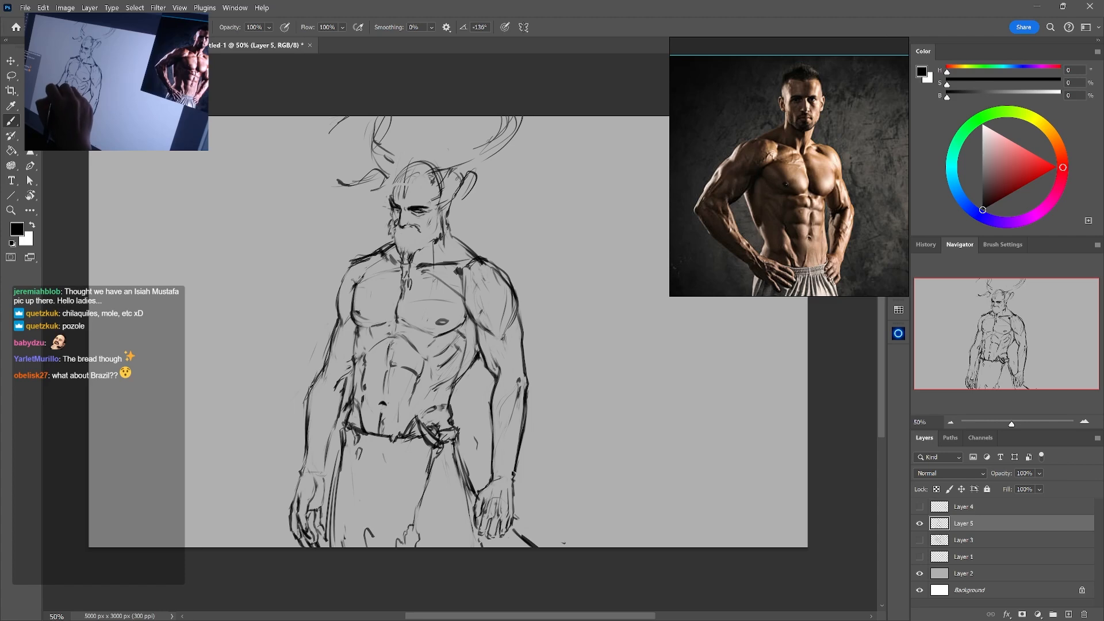
{"action": "key", "text": "e"}
{"action": "left_click_drag", "start_coordinate": [320, 376], "coordinate": [307, 443]}
{"action": "key", "text": "b"}
{"action": "key", "text": "e"}
{"action": "left_click_drag", "start_coordinate": [307, 401], "coordinate": [302, 450]}
{"action": "key", "text": "b"}
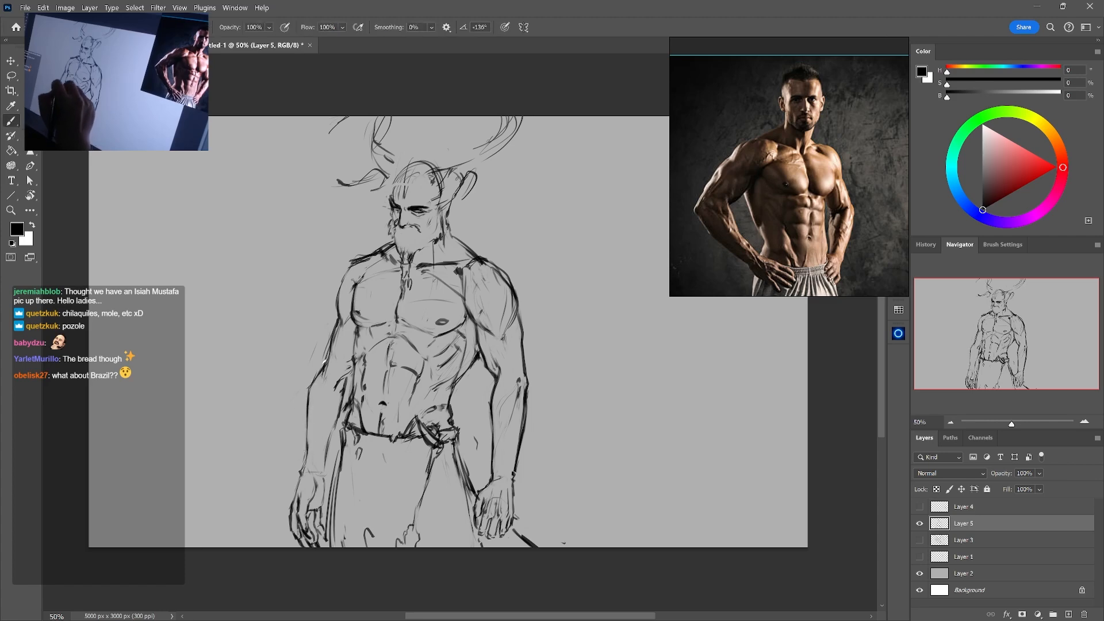
Draw muscle lines below the left elbow and refine them with small erasures
{"action": "key", "text": "e"}
{"action": "key", "text": "b"}
{"action": "mouse_move", "coordinate": [328, 386]}
{"action": "left_mouse_down"}
{"action": "mouse_move", "coordinate": [324, 362]}
{"action": "mouse_move", "coordinate": [322, 382]}
{"action": "mouse_move", "coordinate": [343, 410]}
{"action": "left_mouse_up"}
{"action": "key", "text": "e"}
{"action": "key", "text": "b"}
{"action": "key", "text": "e"}
{"action": "key", "text": "b"}
{"action": "key", "text": "e"}
{"action": "key", "text": "b"}
{"action": "key", "text": "e"}
{"action": "key", "text": "b"}
Erase part of the left forearm's inner line and touch up its contour towards the wrist
{"action": "left_click_drag", "start_coordinate": [575, 369], "coordinate": [560, 396]}
{"action": "key", "text": "e"}
{"action": "mouse_move", "coordinate": [334, 409]}
{"action": "left_mouse_down"}
{"action": "mouse_move", "coordinate": [322, 444]}
{"action": "mouse_move", "coordinate": [327, 432]}
{"action": "left_mouse_up"}
{"action": "key", "text": "b"}
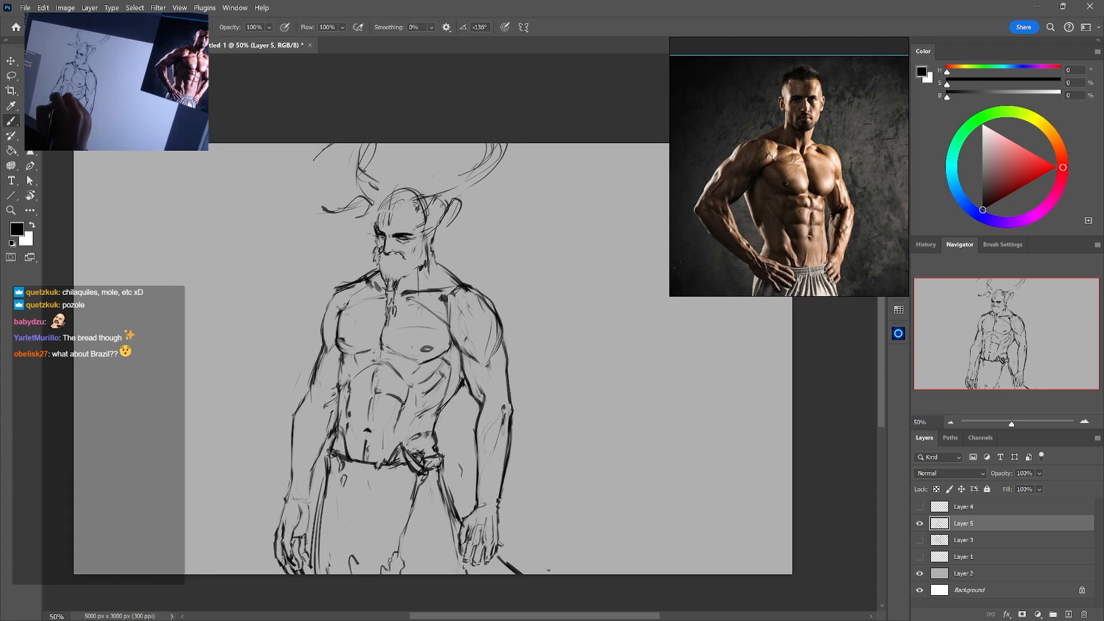
{"action": "key", "text": "e"}
{"action": "key", "text": "b"}
{"action": "key", "text": "e"}
Touch up the left fingertips and erase the stray trouser line beneath the right hand
{"action": "mouse_move", "coordinate": [338, 392]}
{"action": "left_mouse_down"}
{"action": "mouse_move", "coordinate": [327, 406]}
{"action": "mouse_move", "coordinate": [311, 399]}
{"action": "mouse_move", "coordinate": [313, 380]}
{"action": "mouse_move", "coordinate": [265, 426]}
{"action": "left_mouse_up"}
{"action": "key", "text": "b"}
{"action": "key", "text": "e"}
{"action": "key", "text": "b"}
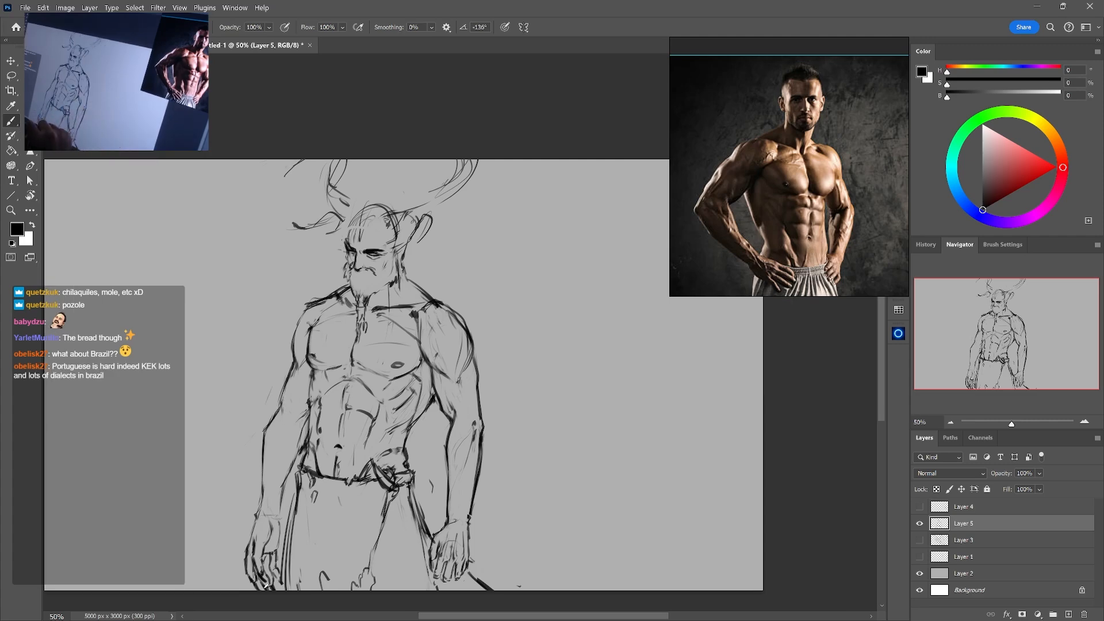
{"action": "key", "text": "e"}
{"action": "key", "text": "b"}
{"action": "key", "text": "e"}
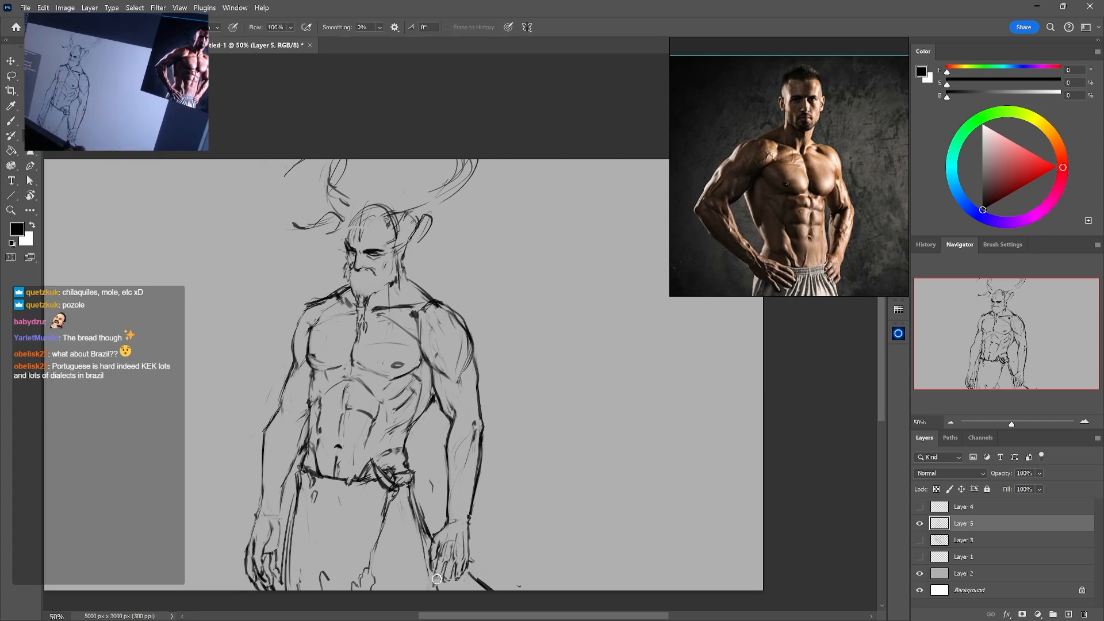
{"action": "key", "text": "b"}
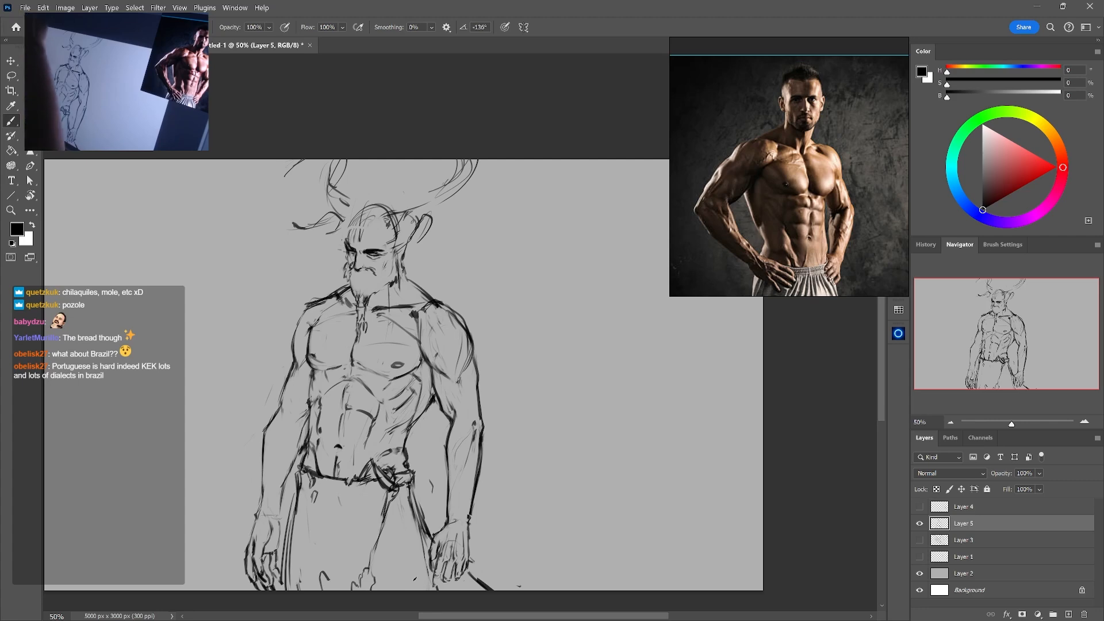
Lasso the left hand, scale it down to 93.23% with Free Transform and deselect it
{"action": "key", "text": "l"}
{"action": "mouse_move", "coordinate": [276, 512]}
{"action": "left_mouse_down"}
{"action": "mouse_move", "coordinate": [232, 559]}
{"action": "mouse_move", "coordinate": [264, 596]}
{"action": "mouse_move", "coordinate": [280, 583]}
{"action": "mouse_move", "coordinate": [293, 520]}
{"action": "left_mouse_up"}
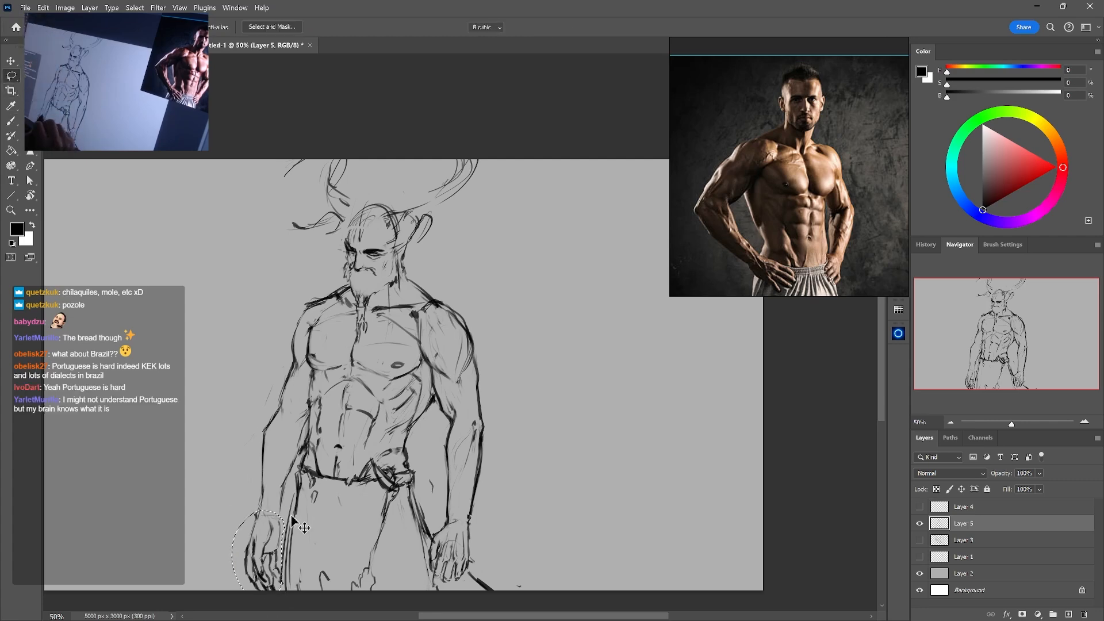
{"action": "key", "text": "ctrl+t"}
{"action": "left_click_drag", "start_coordinate": [258, 592], "coordinate": [263, 586]}
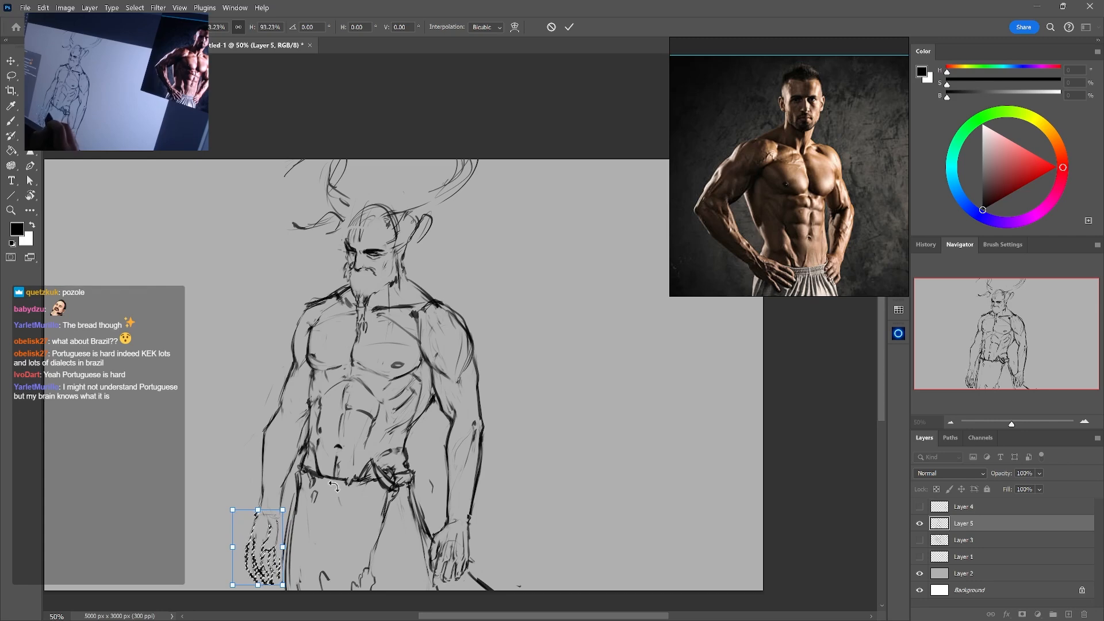
{"action": "key", "text": "Return"}
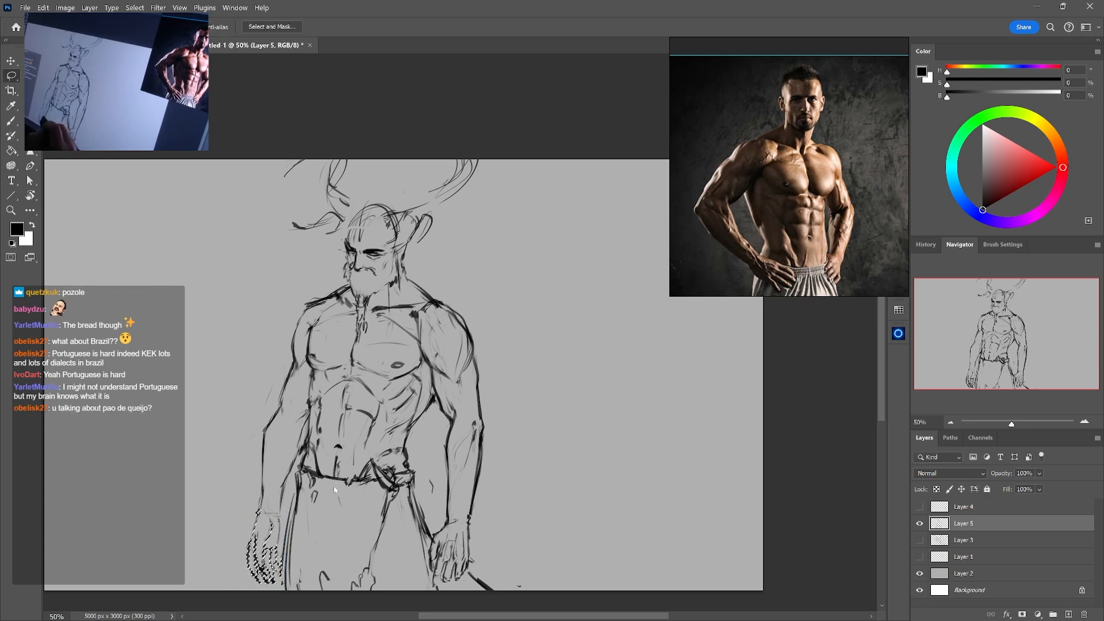
{"action": "key", "text": "ctrl+d"}
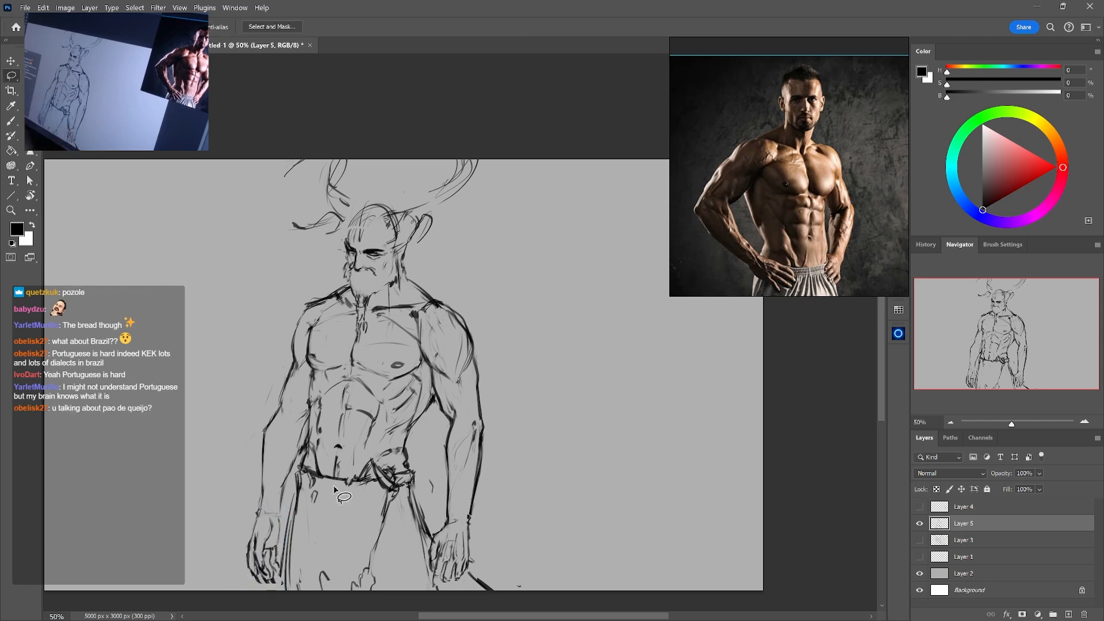
Touch up the left forearm's outer contour below the elbow with small brush strokes and erasures
{"action": "key", "text": "b"}
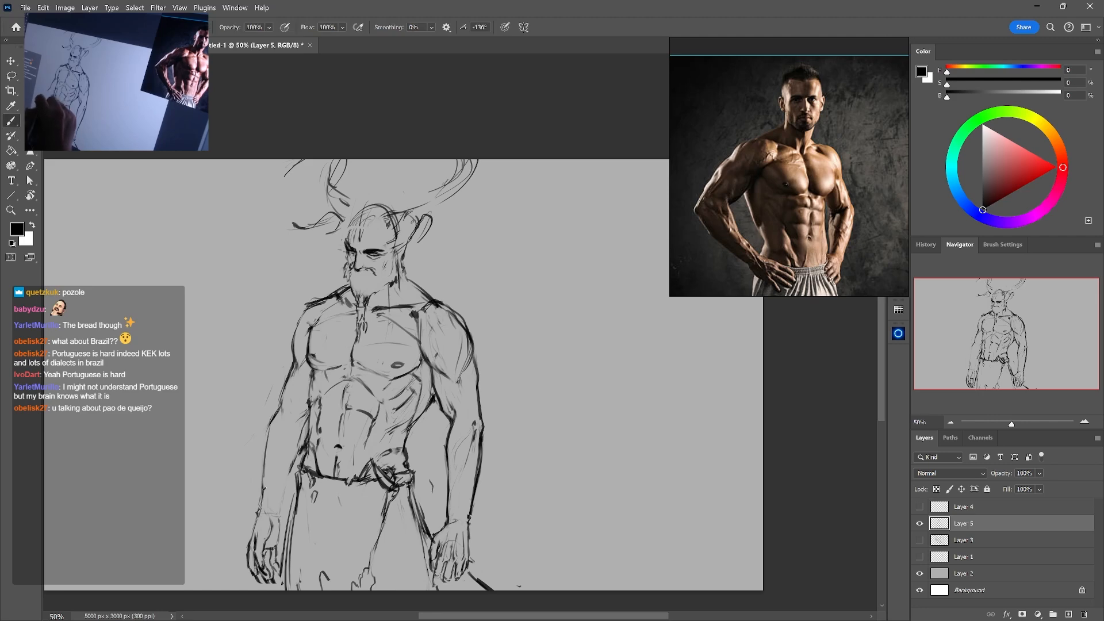
{"action": "key", "text": "e"}
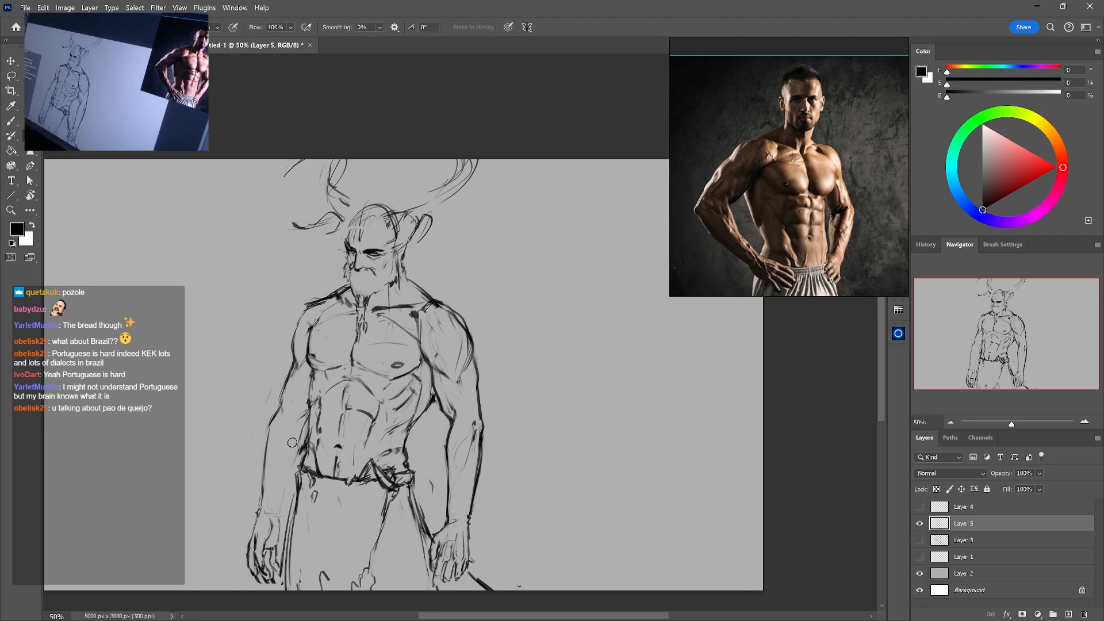
{"action": "key", "text": "b"}
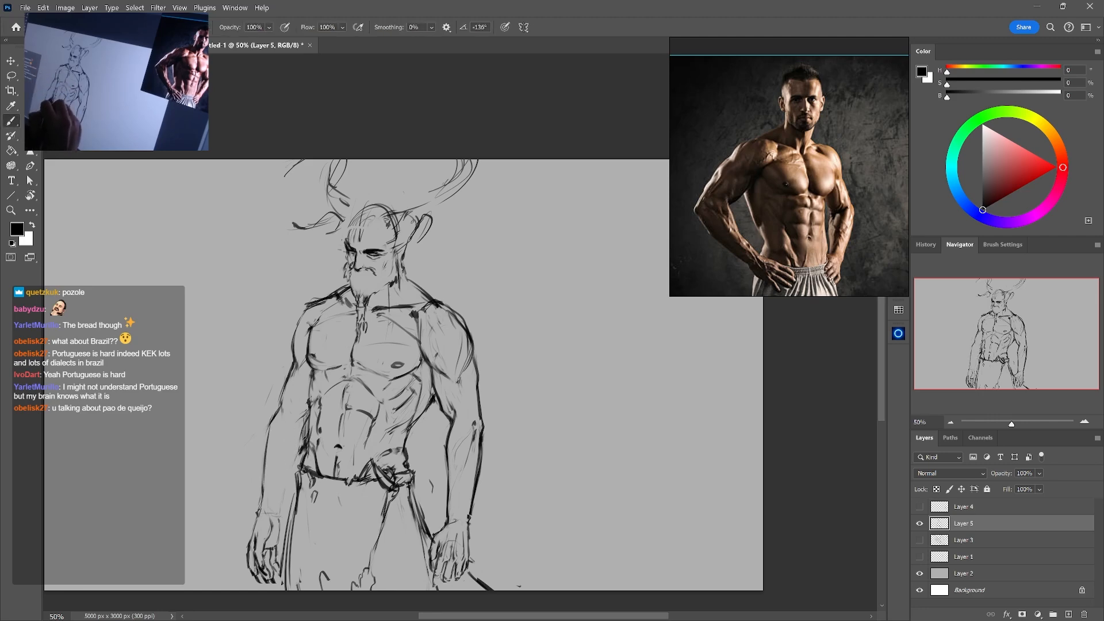
{"action": "key", "text": "e"}
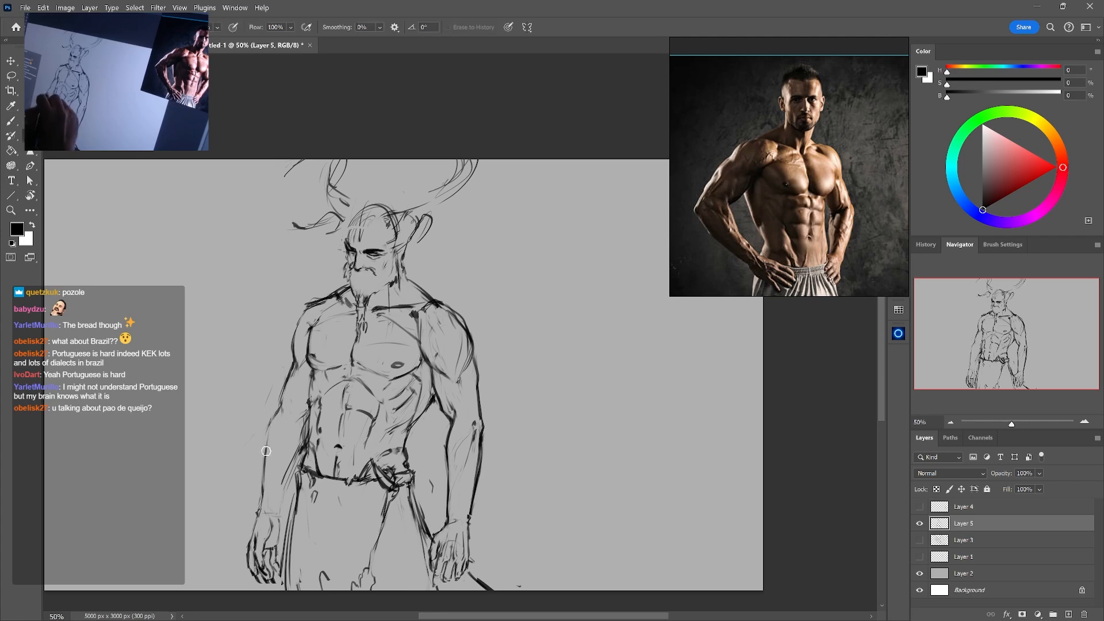
{"action": "key", "text": "b"}
{"action": "key", "text": "e"}
{"action": "key", "text": "b"}
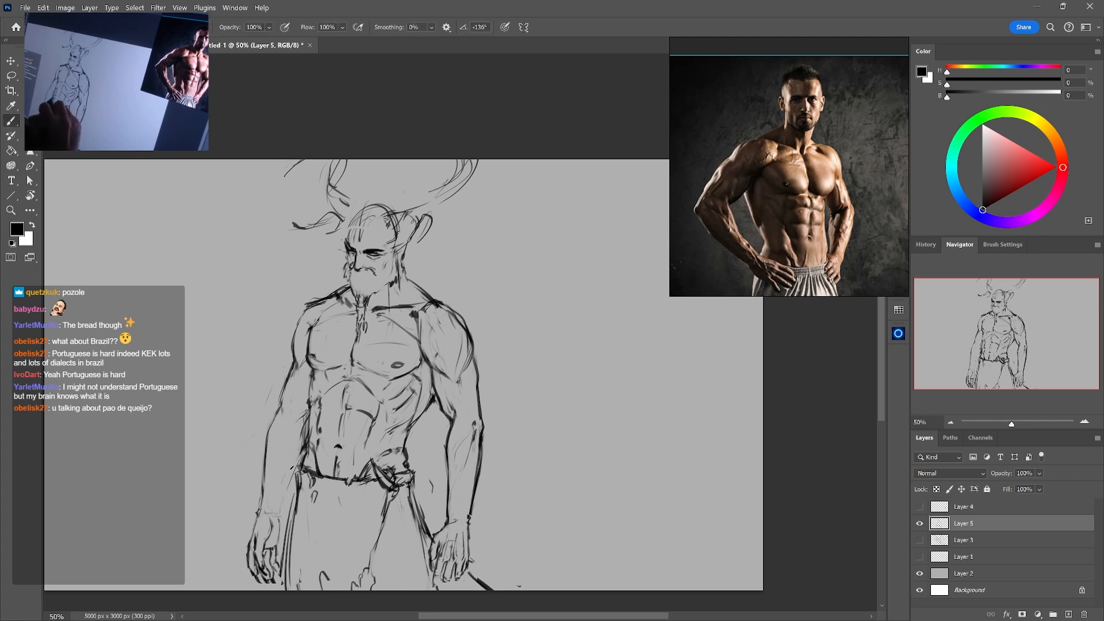
Redraw the left forearm's inner contour from the elbow down to the wrist and erase the excess lines
{"action": "left_click_drag", "start_coordinate": [298, 453], "coordinate": [280, 500]}
{"action": "left_click_drag", "start_coordinate": [299, 454], "coordinate": [275, 537]}
{"action": "key", "text": "e"}
{"action": "left_click_drag", "start_coordinate": [287, 497], "coordinate": [280, 518]}
{"action": "key", "text": "b"}
{"action": "key", "text": "e"}
{"action": "key", "text": "b"}
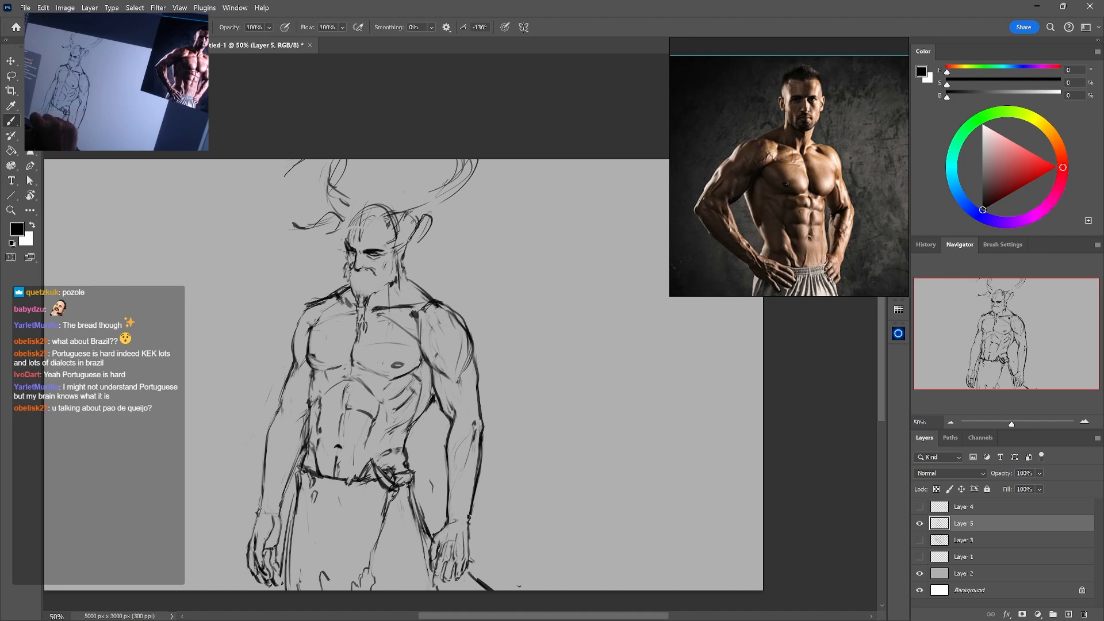
{"action": "key", "text": "e"}
{"action": "key", "text": "b"}
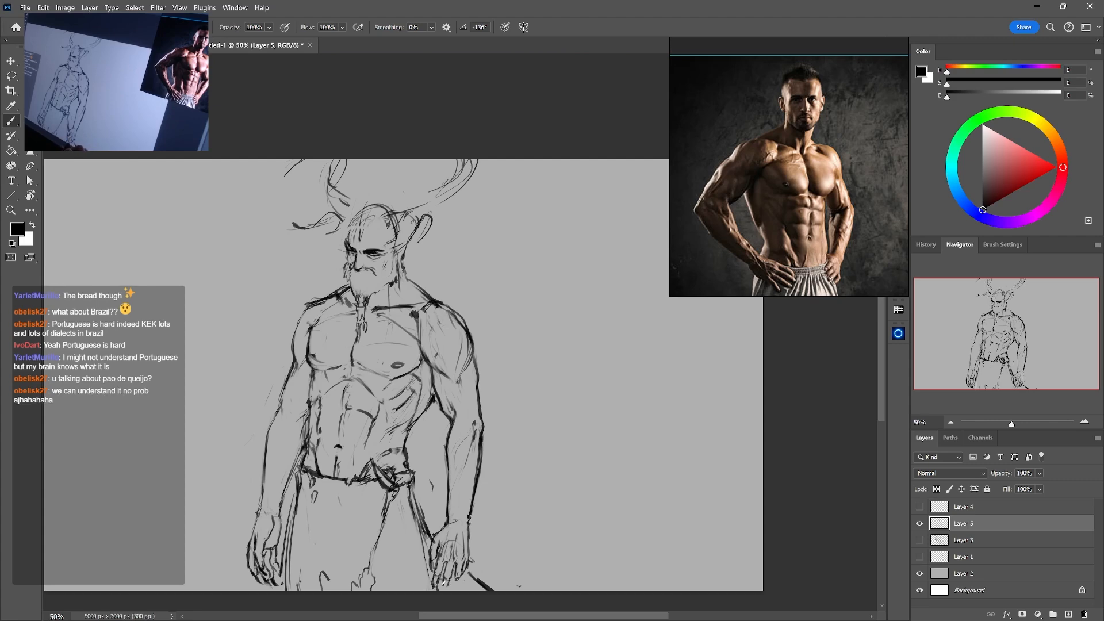
Reshape the right hand's fingertips by alternately erasing and redrawing their outlines
{"action": "key", "text": "e"}
{"action": "left_click_drag", "start_coordinate": [457, 579], "coordinate": [461, 564]}
{"action": "key", "text": "b"}
{"action": "key", "text": "e"}
{"action": "key", "text": "b"}
{"action": "key", "text": "e"}
{"action": "key", "text": "b"}
{"action": "key", "text": "e"}
{"action": "key", "text": "b"}
{"action": "key", "text": "e"}
{"action": "key", "text": "b"}
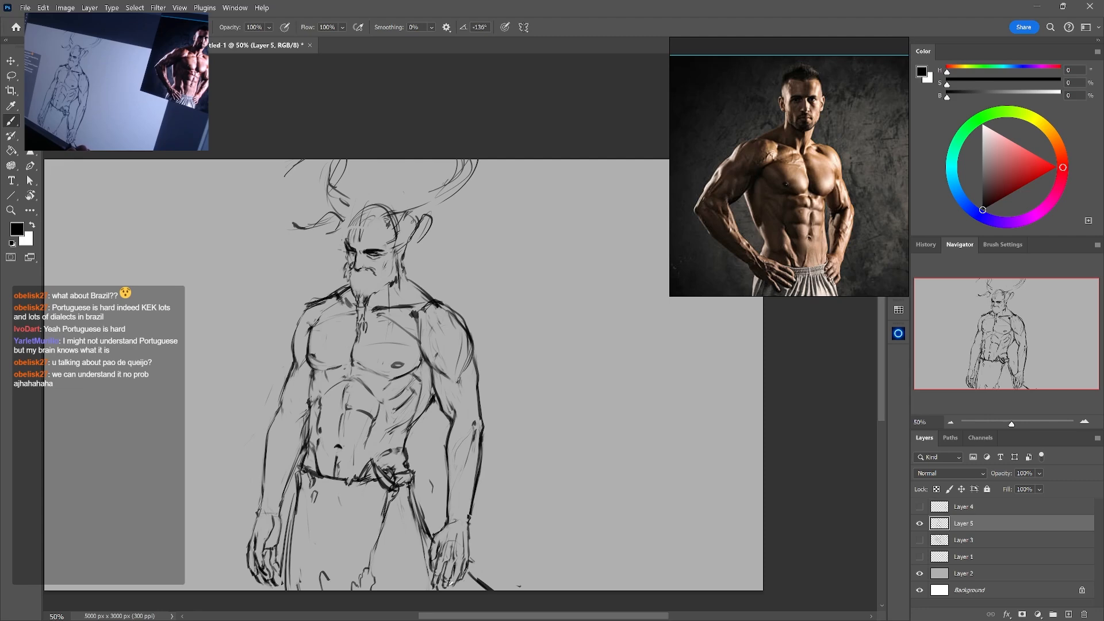
Clean up the lines around the right wrist and the back of the hand
{"action": "key", "text": "e"}
{"action": "key", "text": "b"}
{"action": "key", "text": "e"}
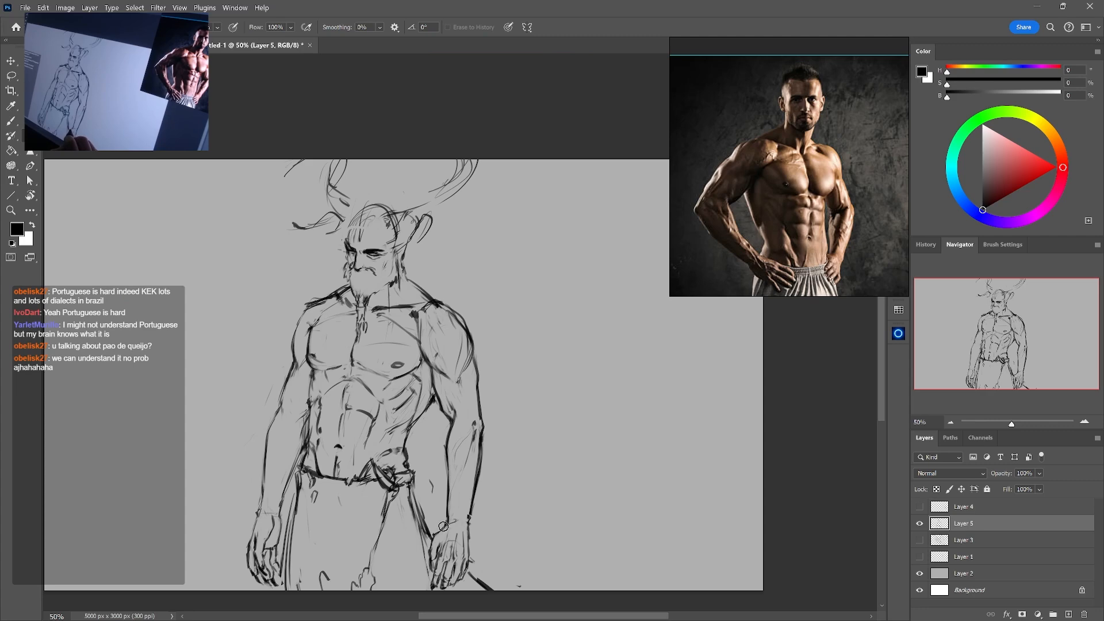
{"action": "key", "text": "b"}
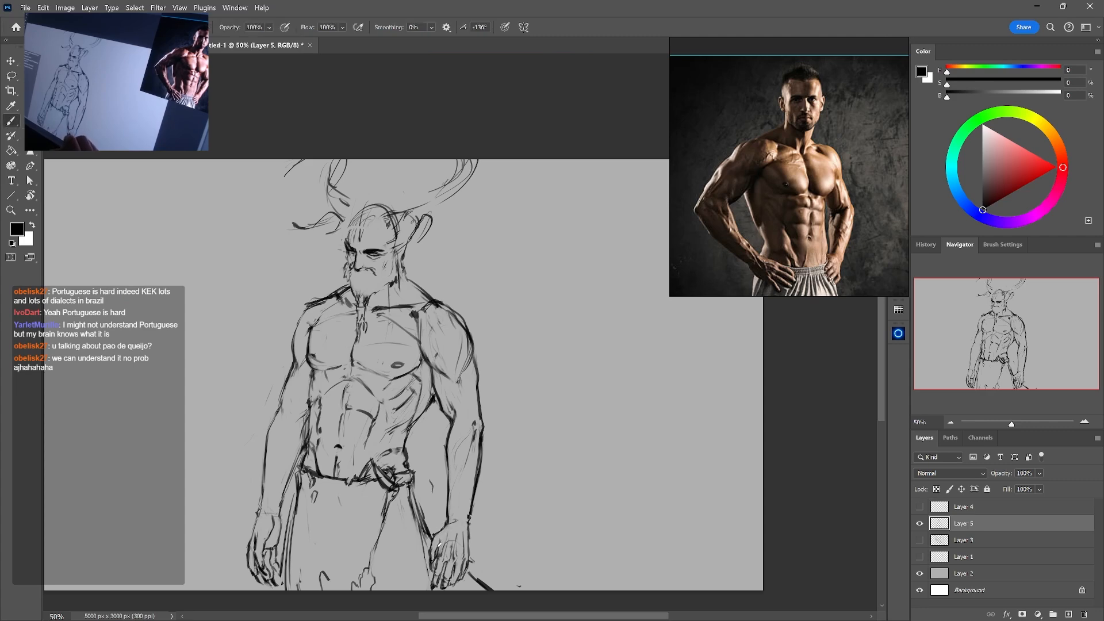
{"action": "key", "text": "e"}
{"action": "key", "text": "b"}
{"action": "key", "text": "e"}
{"action": "key", "text": "b"}
Strengthen the trouser line beside the right hand and rework the waist sash around its knot
{"action": "key", "text": "e"}
{"action": "key", "text": "b"}
{"action": "left_click_drag", "start_coordinate": [413, 503], "coordinate": [431, 569]}
{"action": "key", "text": "e"}
{"action": "key", "text": "b"}
{"action": "left_click_drag", "start_coordinate": [377, 471], "coordinate": [393, 493]}
{"action": "key", "text": "e"}
{"action": "key", "text": "b"}
{"action": "left_click_drag", "start_coordinate": [377, 464], "coordinate": [391, 485]}
{"action": "left_click_drag", "start_coordinate": [388, 485], "coordinate": [396, 491]}
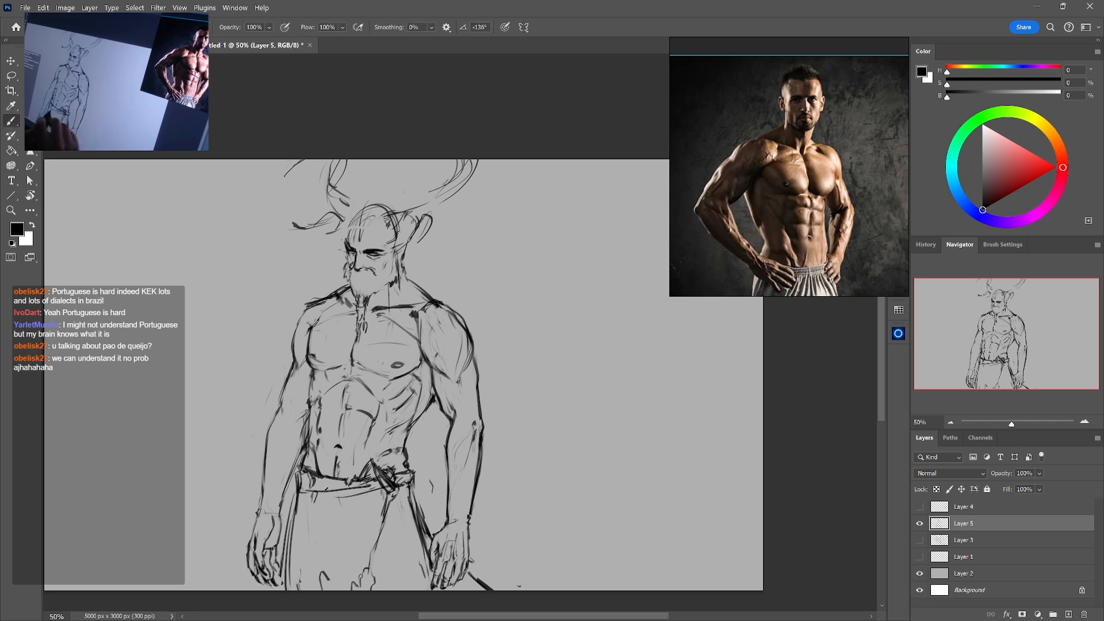
Draw cloth strips hanging from the left hip and add a second belt band running across to the knot
{"action": "mouse_move", "coordinate": [296, 497]}
{"action": "left_mouse_down"}
{"action": "mouse_move", "coordinate": [375, 484]}
{"action": "mouse_move", "coordinate": [313, 494]}
{"action": "mouse_move", "coordinate": [317, 554]}
{"action": "left_mouse_up"}
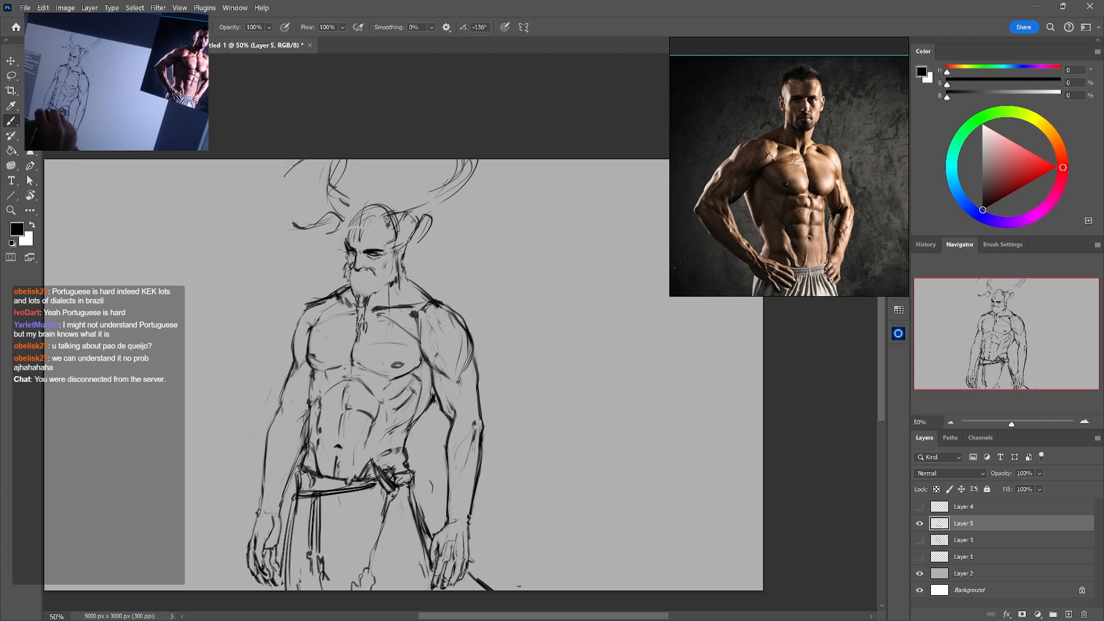
{"action": "left_click_drag", "start_coordinate": [286, 506], "coordinate": [301, 501]}
{"action": "left_click_drag", "start_coordinate": [317, 499], "coordinate": [381, 486]}
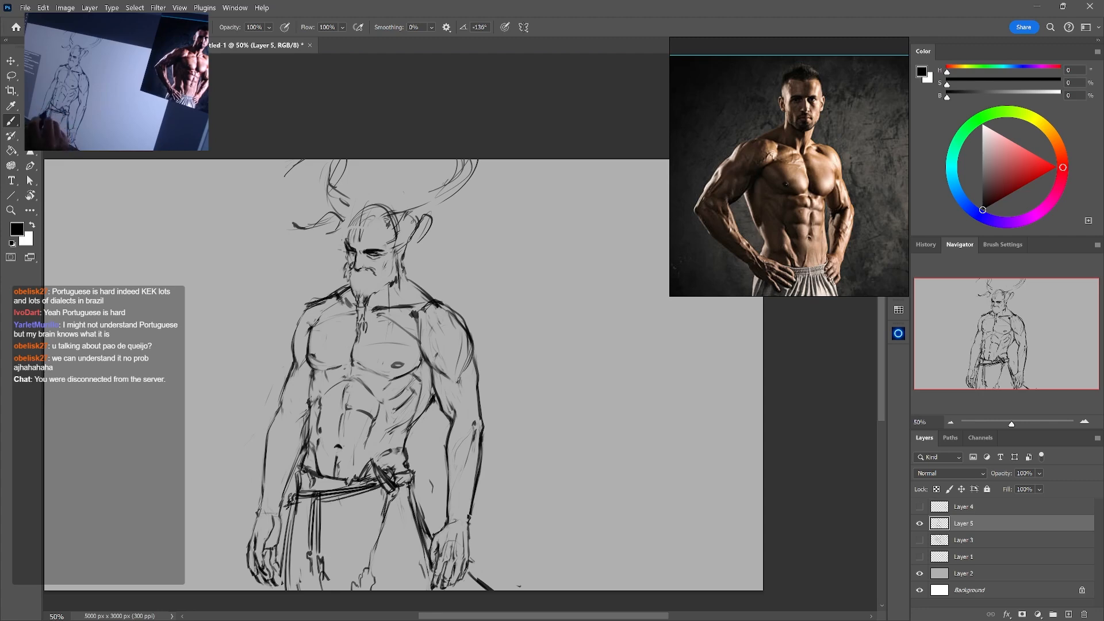
{"action": "left_click_drag", "start_coordinate": [287, 507], "coordinate": [306, 507]}
{"action": "left_click_drag", "start_coordinate": [287, 510], "coordinate": [308, 504]}
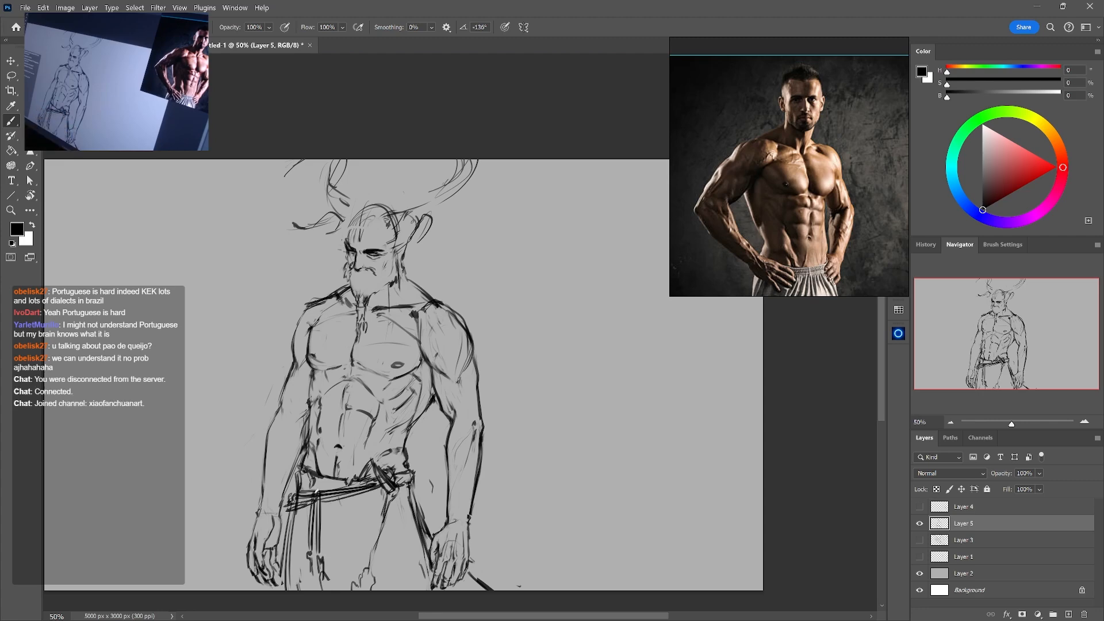
Browse the reference board from the male torso photo to the carved runestone images
{"action": "scroll", "coordinate": [792, 247], "scroll_direction": "down", "scroll_amount": 5}
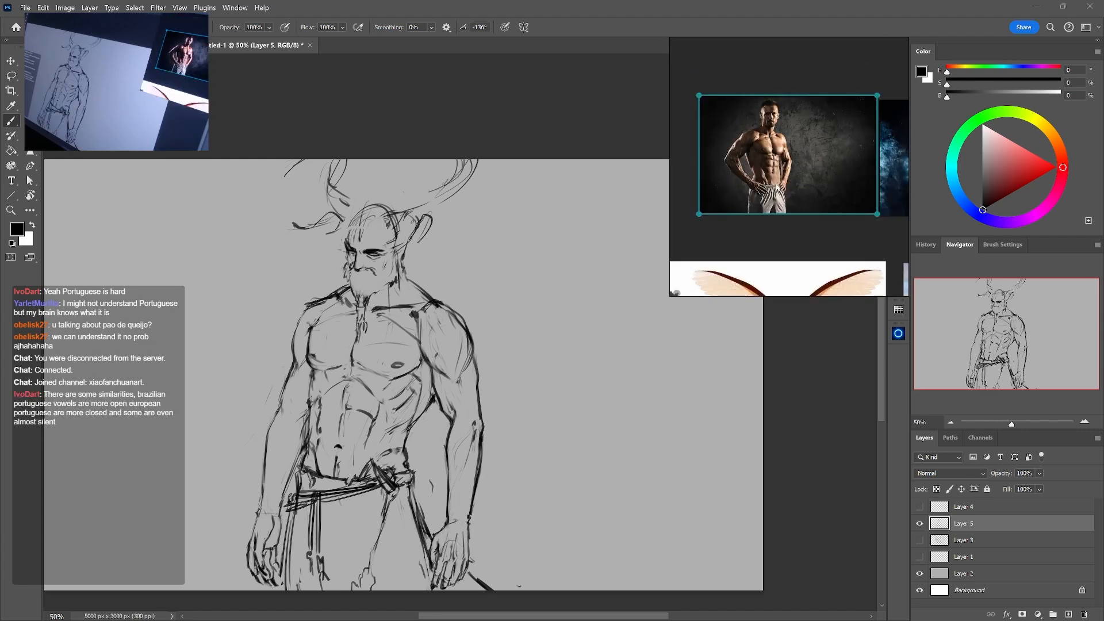
{"action": "scroll", "coordinate": [793, 248], "scroll_direction": "down", "scroll_amount": 5}
{"action": "left_click_drag", "start_coordinate": [831, 266], "coordinate": [833, 153]}
{"action": "scroll", "coordinate": [764, 181], "scroll_direction": "up", "scroll_amount": 5}
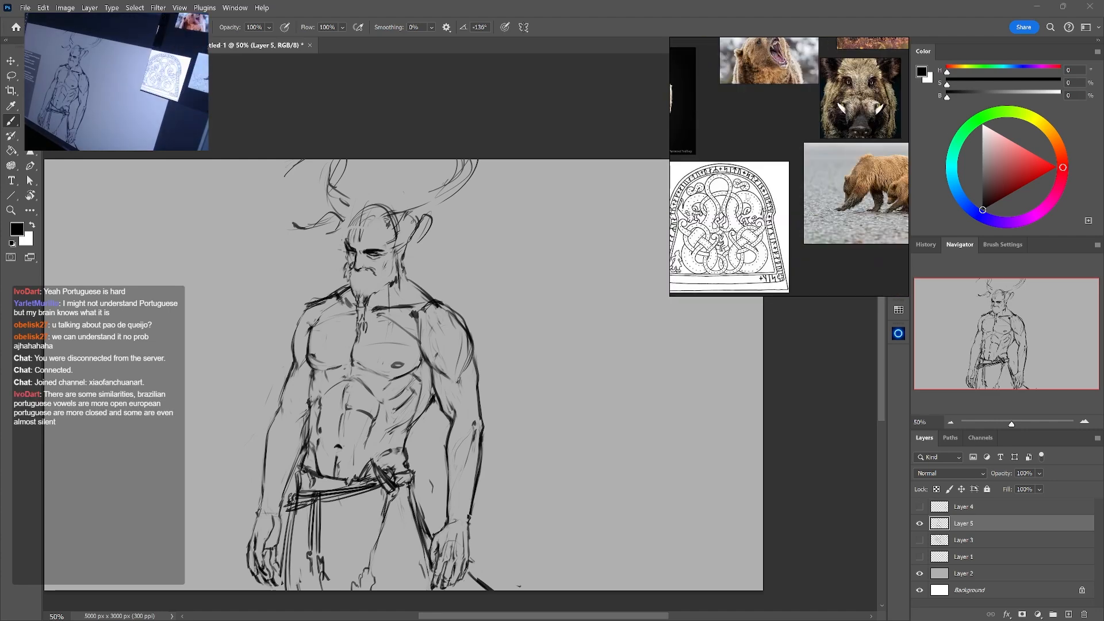
{"action": "mouse_move", "coordinate": [764, 181]}
{"action": "left_mouse_down"}
{"action": "mouse_move", "coordinate": [812, 157]}
{"action": "mouse_move", "coordinate": [770, 189]}
{"action": "mouse_move", "coordinate": [831, 199]}
{"action": "left_mouse_up"}
{"action": "scroll", "coordinate": [831, 199], "scroll_direction": "down", "scroll_amount": 2}
{"action": "scroll", "coordinate": [764, 207], "scroll_direction": "up", "scroll_amount": 3}
{"action": "left_click_drag", "start_coordinate": [764, 207], "coordinate": [812, 205]}
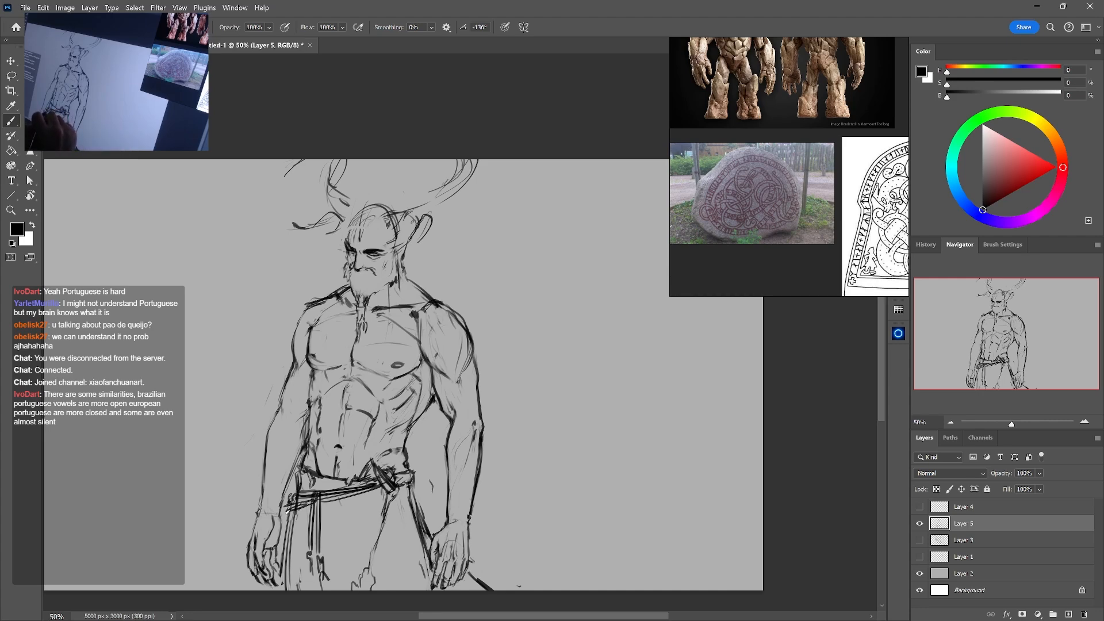
Add dark folds to the trousers at the left hip and erase the excess lines below the belt
{"action": "left_click_drag", "start_coordinate": [288, 513], "coordinate": [294, 550]}
{"action": "key", "text": "e"}
{"action": "key", "text": "b"}
{"action": "mouse_move", "coordinate": [293, 512]}
{"action": "left_mouse_down"}
{"action": "mouse_move", "coordinate": [290, 522]}
{"action": "mouse_move", "coordinate": [284, 513]}
{"action": "left_mouse_up"}
{"action": "left_click_drag", "start_coordinate": [294, 496], "coordinate": [291, 539]}
{"action": "key", "text": "e"}
{"action": "key", "text": "b"}
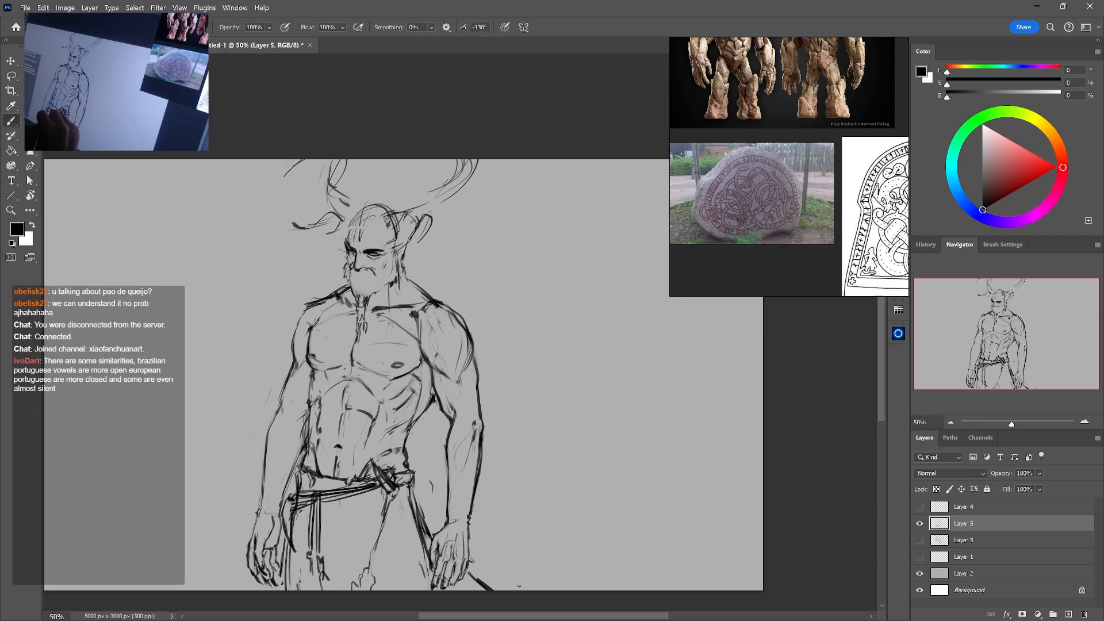
{"action": "key", "text": "e"}
{"action": "mouse_move", "coordinate": [304, 500]}
{"action": "left_mouse_down"}
{"action": "mouse_move", "coordinate": [299, 523]}
{"action": "mouse_move", "coordinate": [305, 512]}
{"action": "left_mouse_up"}
{"action": "key", "text": "b"}
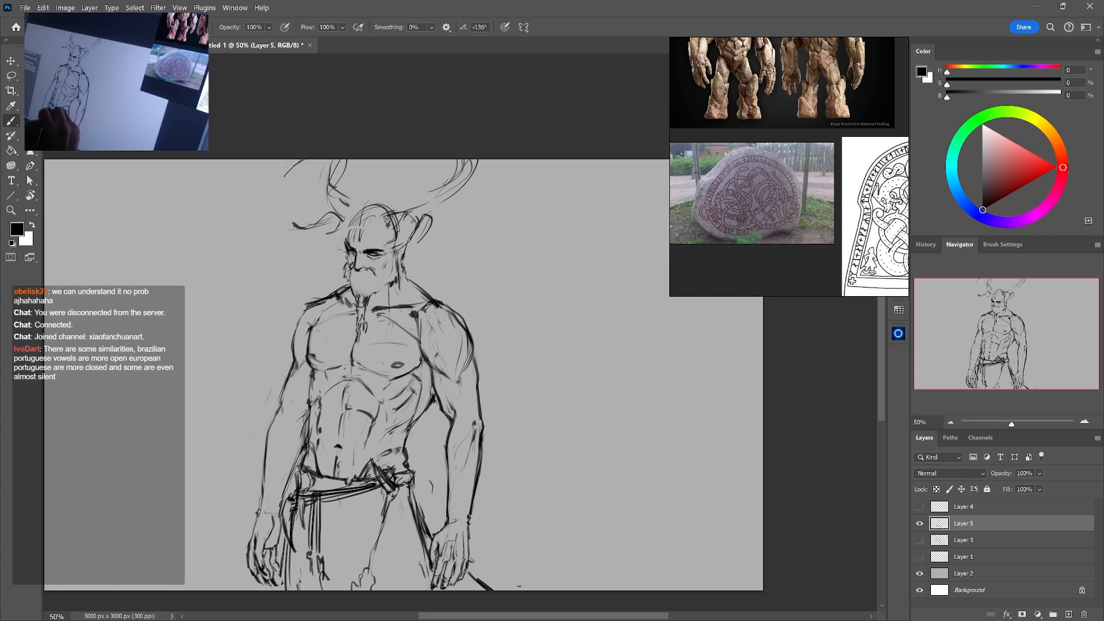
Extend the lower end of the hanging cloth strips to the canvas edge and clean up their outline
{"action": "left_click_drag", "start_coordinate": [318, 556], "coordinate": [328, 590]}
{"action": "key", "text": "e"}
{"action": "mouse_move", "coordinate": [322, 561]}
{"action": "left_mouse_down"}
{"action": "mouse_move", "coordinate": [328, 589]}
{"action": "mouse_move", "coordinate": [311, 590]}
{"action": "left_mouse_up"}
{"action": "key", "text": "b"}
Curl the belt's end around the right hip, erase the stray marks beside it and redraw the trouser line below
{"action": "left_click_drag", "start_coordinate": [416, 474], "coordinate": [424, 483]}
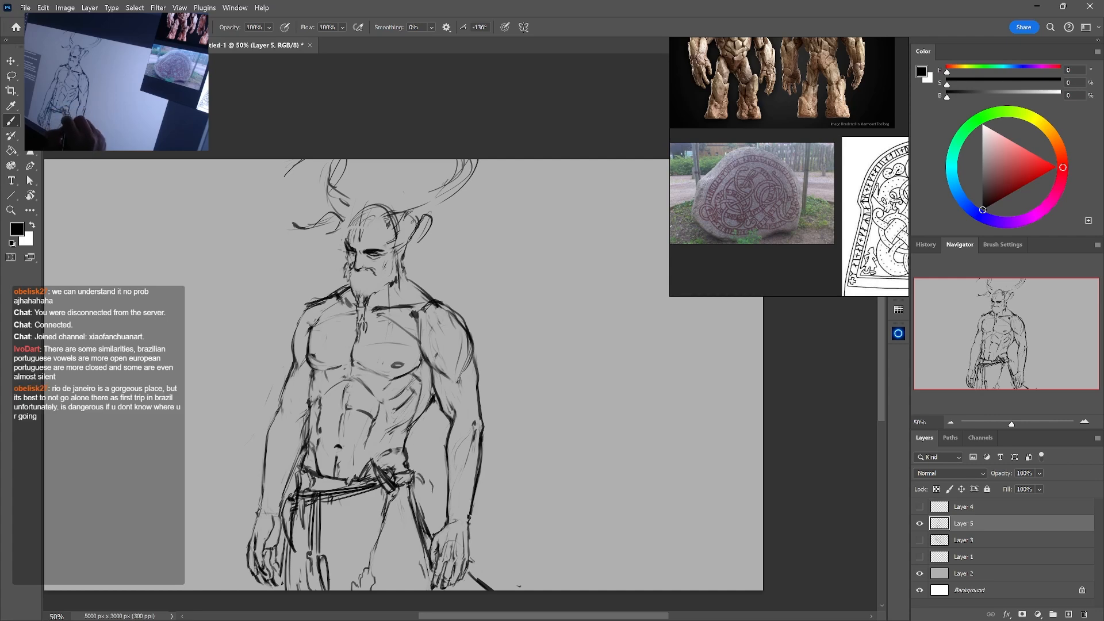
{"action": "key", "text": "e"}
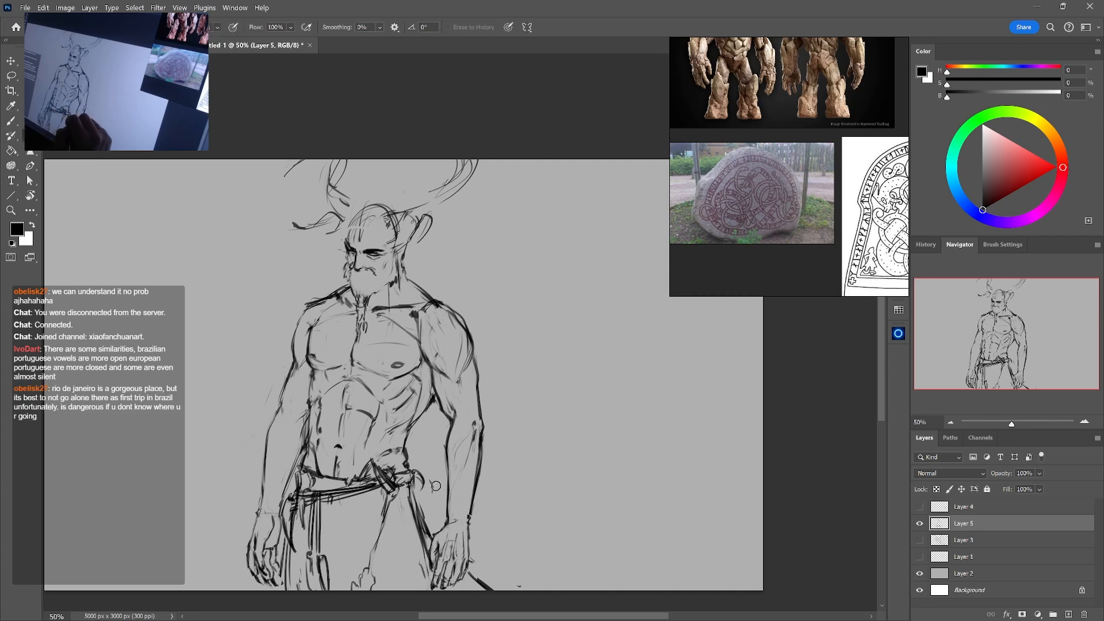
{"action": "mouse_move", "coordinate": [432, 476]}
{"action": "left_mouse_down"}
{"action": "mouse_move", "coordinate": [418, 467]}
{"action": "mouse_move", "coordinate": [403, 482]}
{"action": "mouse_move", "coordinate": [417, 470]}
{"action": "mouse_move", "coordinate": [427, 569]}
{"action": "mouse_move", "coordinate": [434, 538]}
{"action": "left_mouse_up"}
{"action": "key", "text": "b"}
{"action": "key", "text": "e"}
{"action": "key", "text": "b"}
{"action": "key", "text": "e"}
{"action": "key", "text": "b"}
{"action": "left_click_drag", "start_coordinate": [421, 498], "coordinate": [435, 539]}
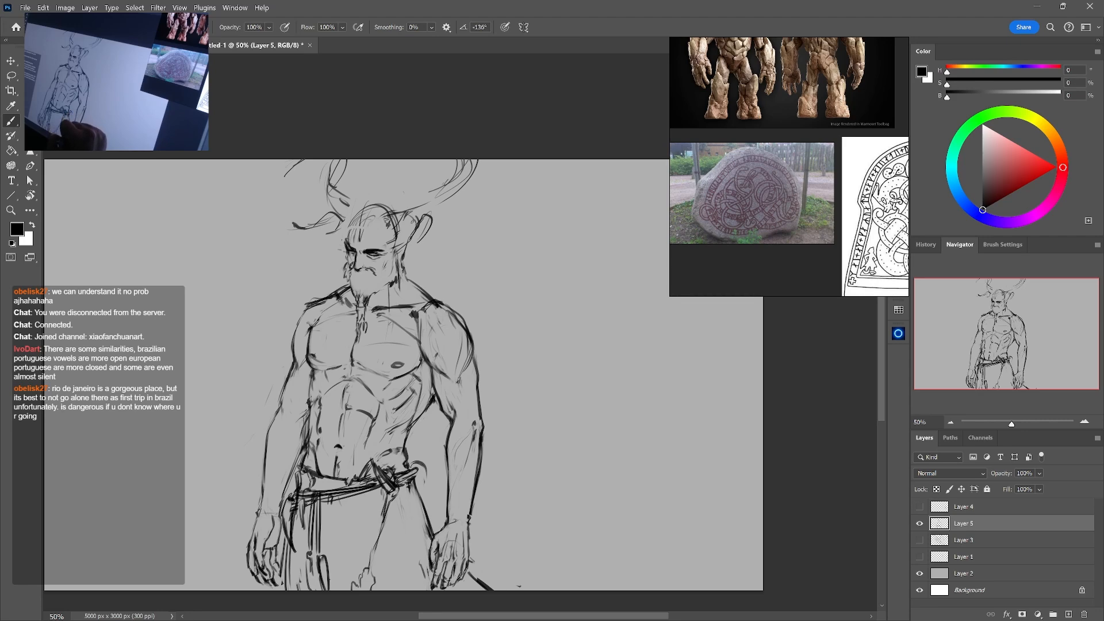
Rework the stray line beneath the right hand and draw the right trouser leg's outline down to the canvas edge
{"action": "key", "text": "e"}
{"action": "key", "text": "b"}
{"action": "mouse_move", "coordinate": [470, 574]}
{"action": "left_mouse_down"}
{"action": "mouse_move", "coordinate": [493, 590]}
{"action": "mouse_move", "coordinate": [478, 592]}
{"action": "left_mouse_up"}
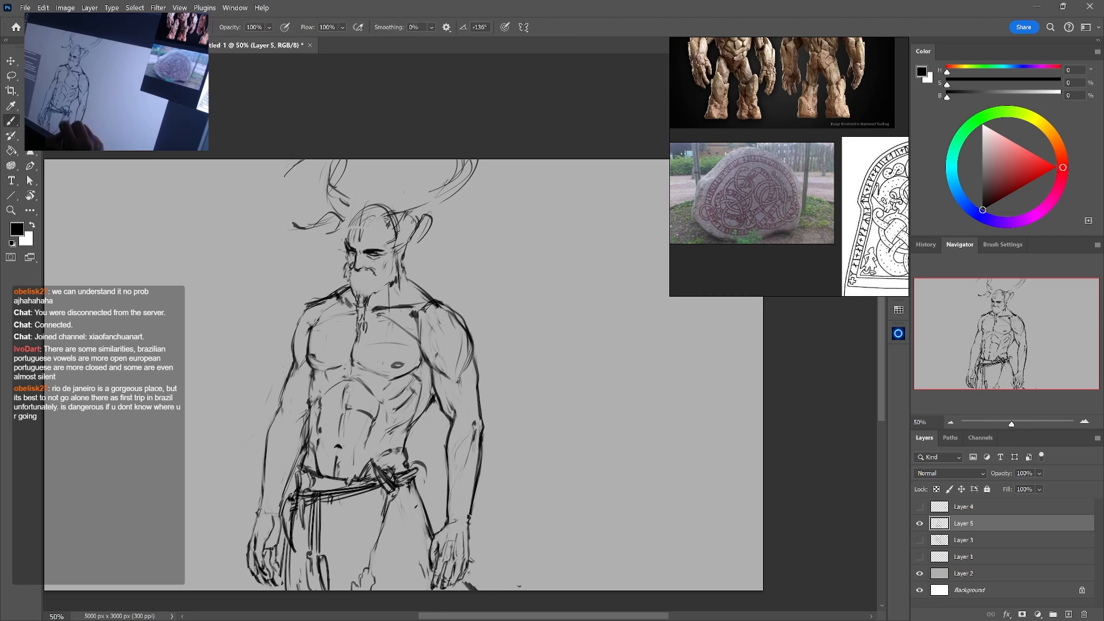
{"action": "left_click_drag", "start_coordinate": [424, 508], "coordinate": [419, 590]}
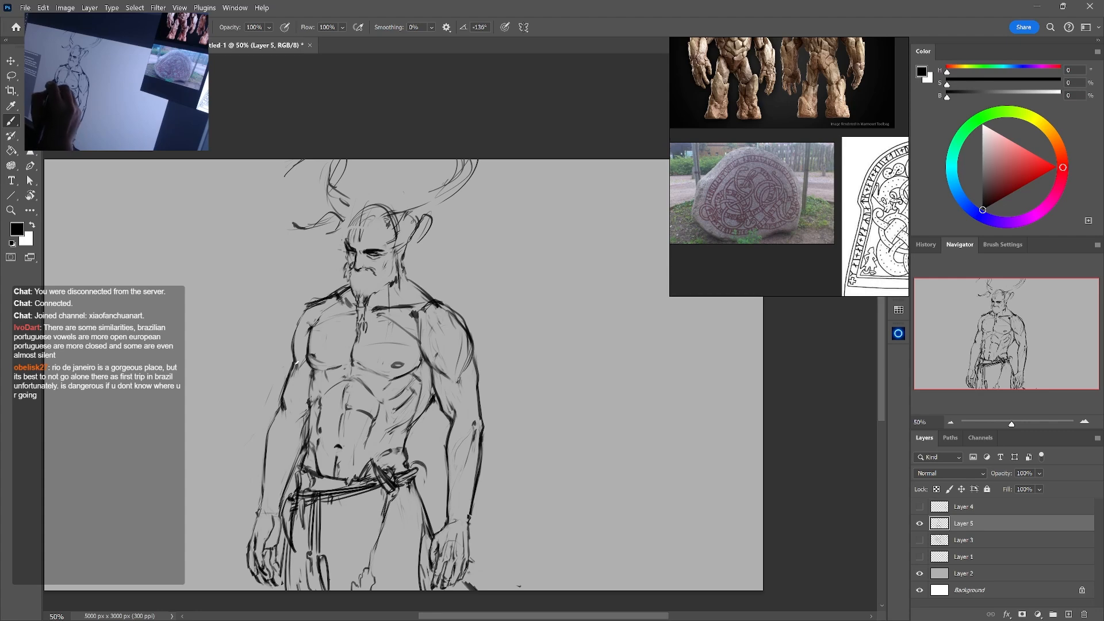
{"action": "key", "text": "e"}
{"action": "key", "text": "b"}
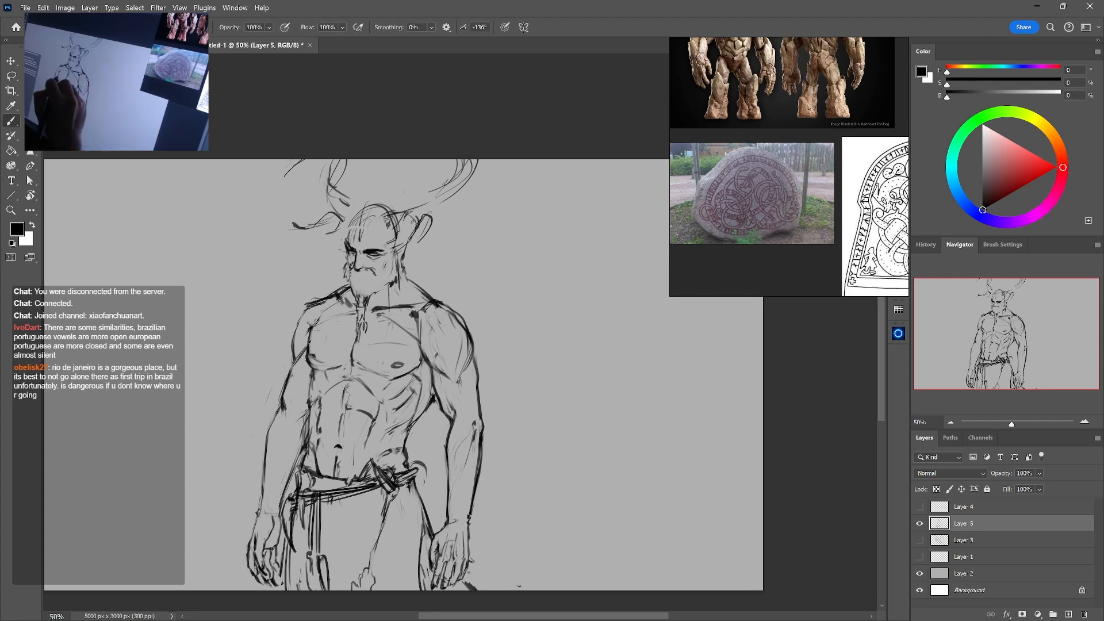
Redraw the left arm's outer contour from the upper arm past the elbow into the forearm
{"action": "left_click_drag", "start_coordinate": [294, 362], "coordinate": [267, 448]}
{"action": "key", "text": "e"}
{"action": "key", "text": "b"}
{"action": "left_click_drag", "start_coordinate": [269, 421], "coordinate": [262, 465]}
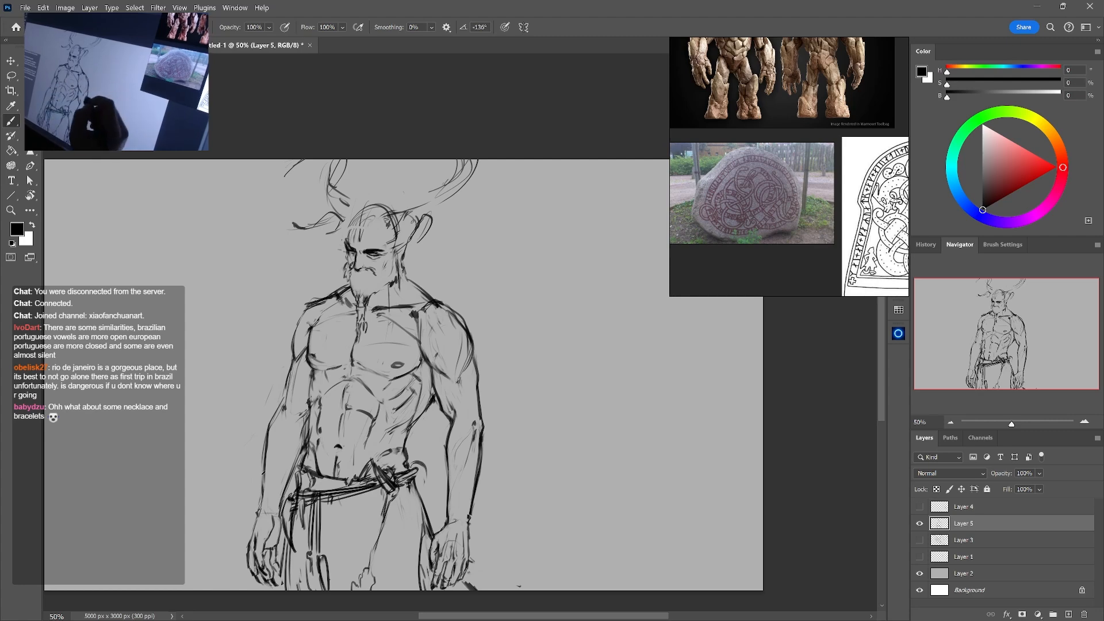
Lasso the right forearm and hand, rotate and move them inward with Free Transform, and deselect them
{"action": "key", "text": "l"}
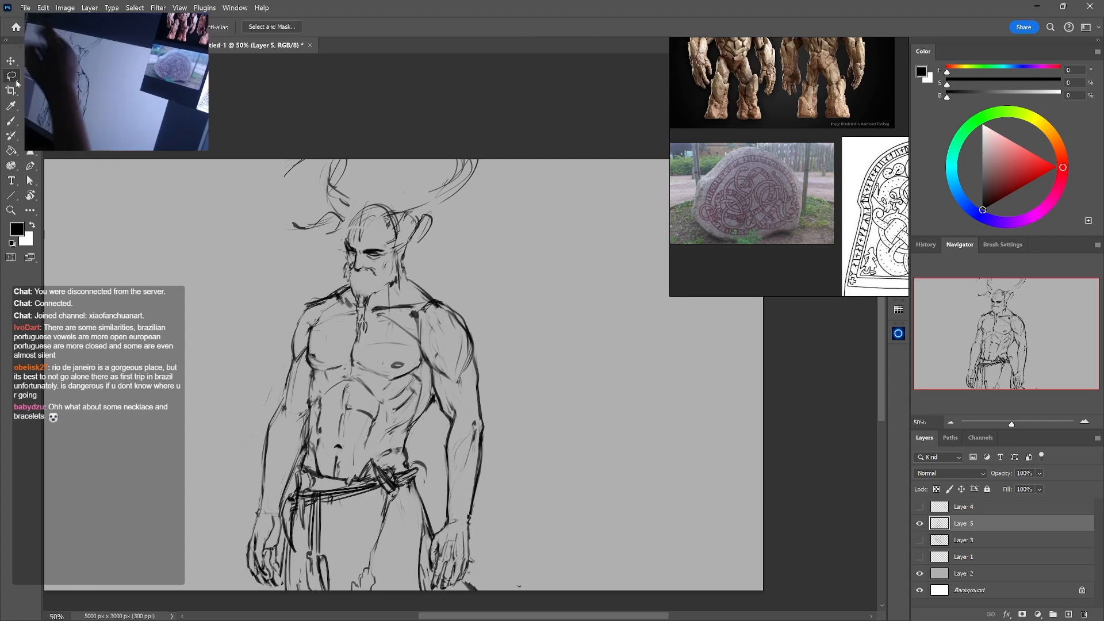
{"action": "mouse_move", "coordinate": [497, 440]}
{"action": "left_mouse_down"}
{"action": "mouse_move", "coordinate": [477, 416]}
{"action": "mouse_move", "coordinate": [436, 518]}
{"action": "mouse_move", "coordinate": [484, 605]}
{"action": "mouse_move", "coordinate": [538, 421]}
{"action": "left_mouse_up"}
{"action": "key", "text": "ctrl+t"}
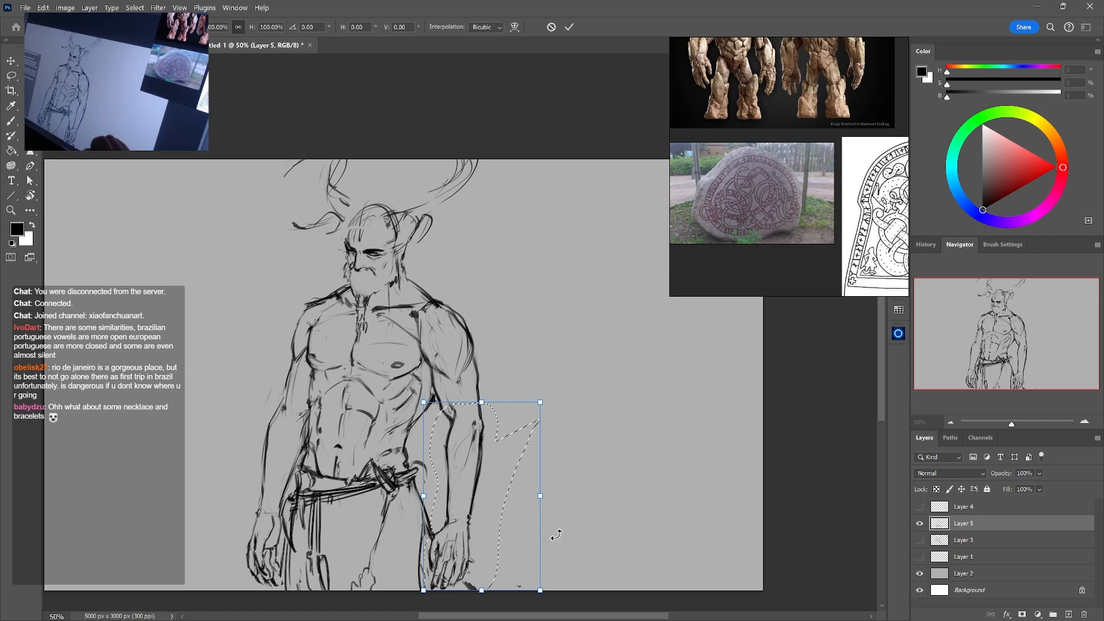
{"action": "left_click_drag", "start_coordinate": [557, 533], "coordinate": [553, 540]}
{"action": "left_click_drag", "start_coordinate": [552, 412], "coordinate": [554, 409]}
{"action": "key", "text": "ctrl+z"}
{"action": "left_click_drag", "start_coordinate": [539, 501], "coordinate": [546, 503]}
{"action": "left_click_drag", "start_coordinate": [527, 467], "coordinate": [514, 482]}
{"action": "key", "text": "Return"}
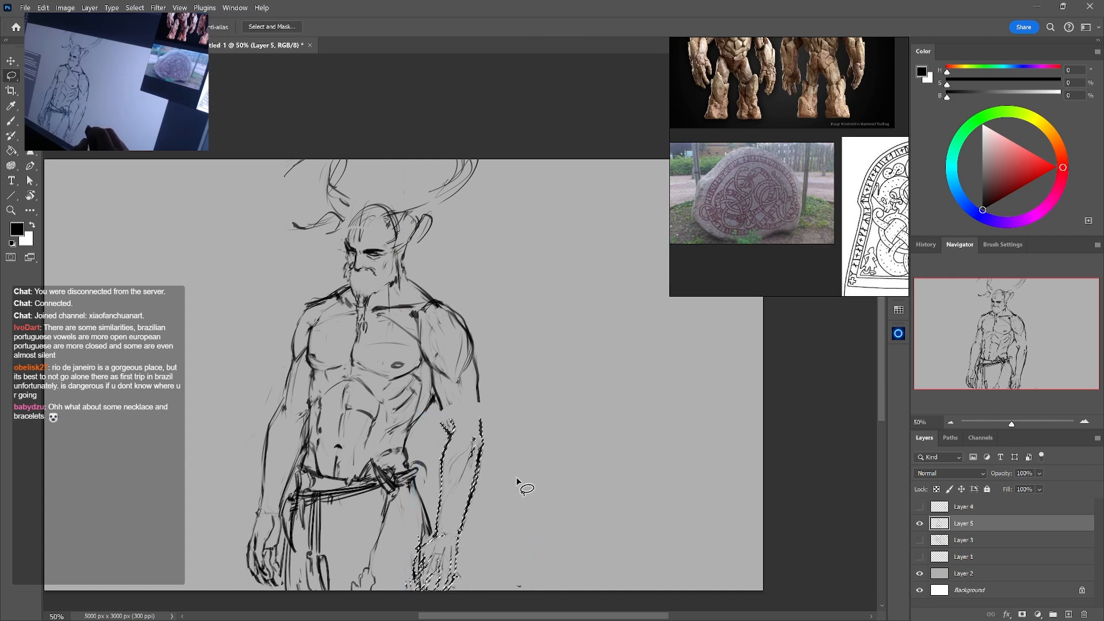
{"action": "key", "text": "ctrl+d"}
Erase the mismatched lines at the right elbow and reconnect the forearm to the upper arm
{"action": "key", "text": "e"}
{"action": "key", "text": "b"}
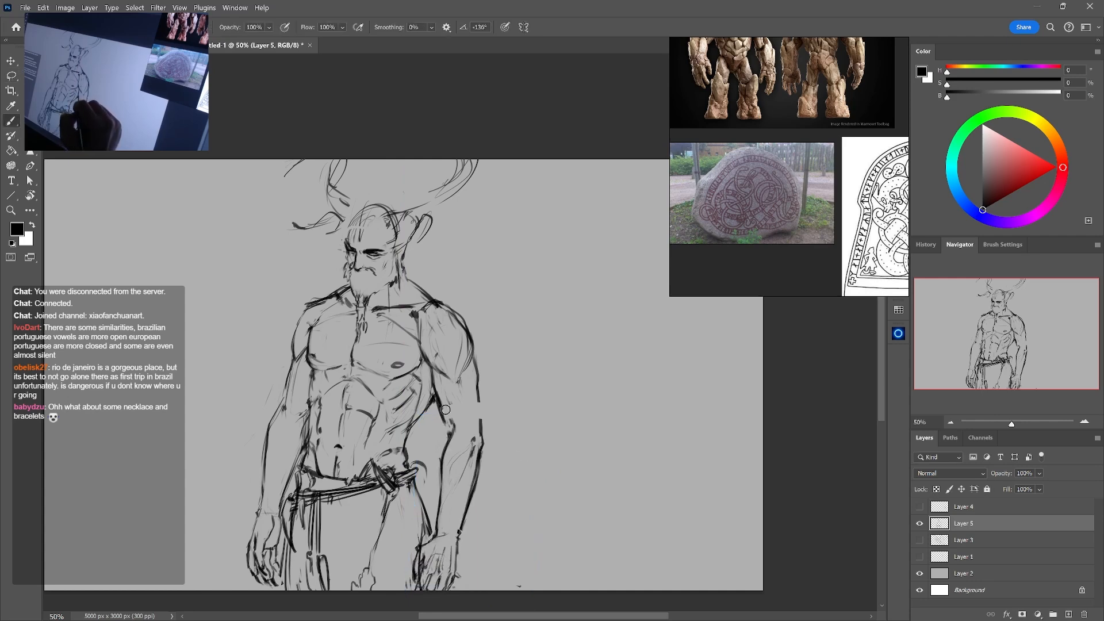
{"action": "key", "text": "e"}
{"action": "key", "text": "b"}
{"action": "key", "text": "e"}
{"action": "mouse_move", "coordinate": [478, 395]}
{"action": "left_mouse_down"}
{"action": "mouse_move", "coordinate": [482, 427]}
{"action": "mouse_move", "coordinate": [449, 434]}
{"action": "left_mouse_up"}
{"action": "key", "text": "b"}
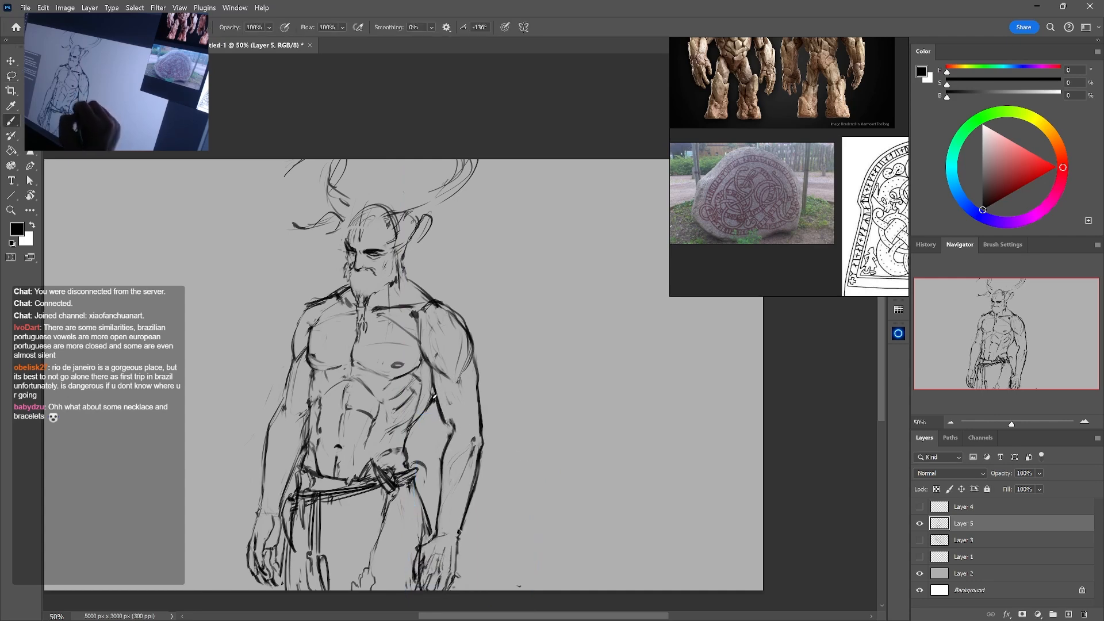
Add short hatch strokes below the navel and along the torso's midline, and retouch the left shoulder contour
{"action": "left_click_drag", "start_coordinate": [339, 460], "coordinate": [336, 468]}
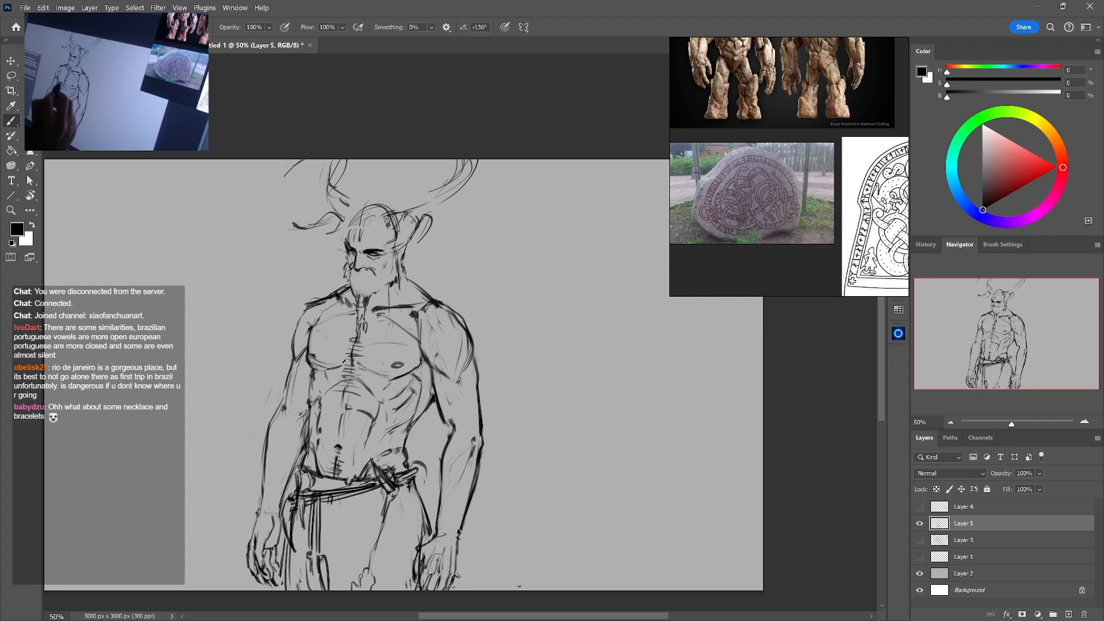
{"action": "key", "text": "e"}
{"action": "key", "text": "b"}
{"action": "mouse_move", "coordinate": [323, 301]}
{"action": "left_mouse_down"}
{"action": "mouse_move", "coordinate": [305, 310]}
{"action": "mouse_move", "coordinate": [293, 345]}
{"action": "left_mouse_up"}
{"action": "left_click_drag", "start_coordinate": [339, 395], "coordinate": [352, 395]}
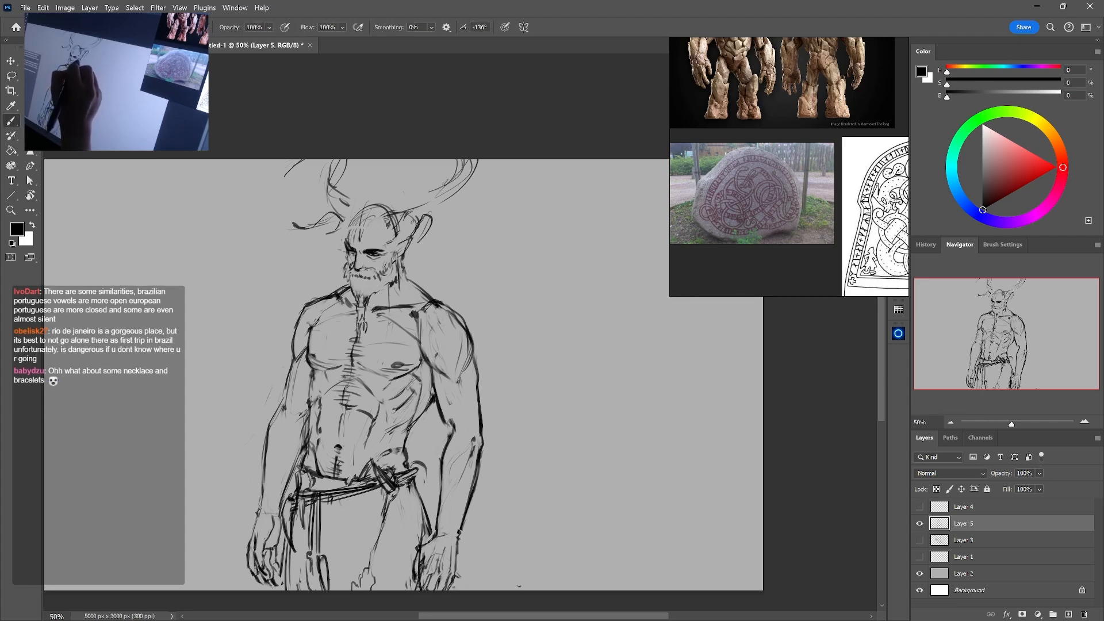
Enlarge the eraser and remove the construction lines across the forehead and crown of the head
{"action": "key", "text": "e"}
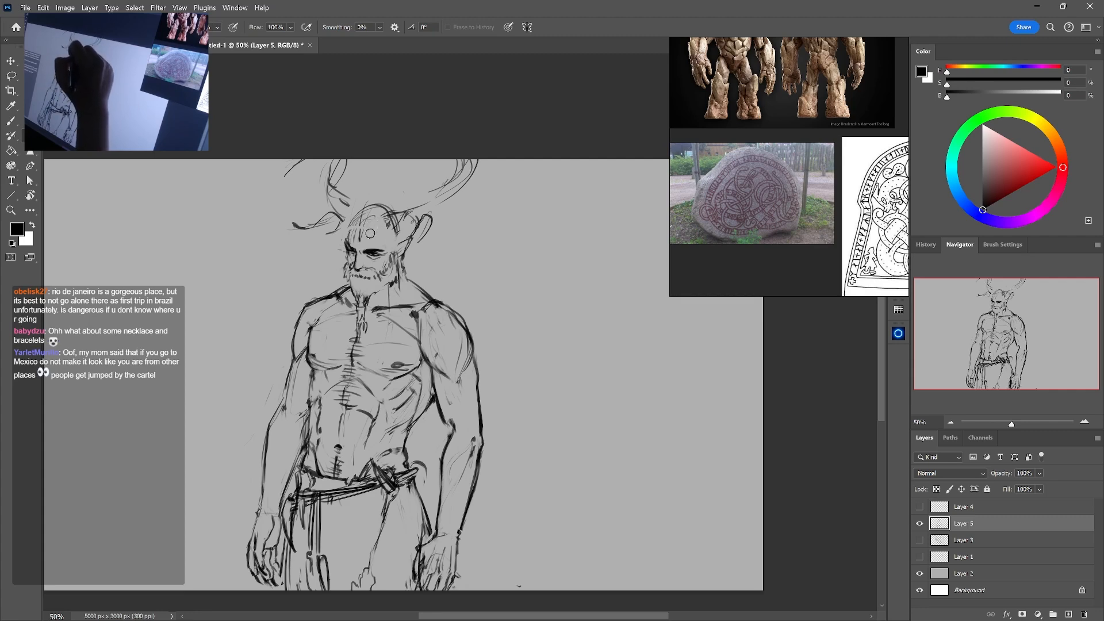
{"action": "key", "text": "bracketright"}
{"action": "key", "text": "bracketright"}
{"action": "key", "text": "bracketright"}
{"action": "key", "text": "bracketright"}
{"action": "key", "text": "bracketright"}
{"action": "mouse_move", "coordinate": [368, 237]}
{"action": "left_mouse_down"}
{"action": "mouse_move", "coordinate": [359, 226]}
{"action": "mouse_move", "coordinate": [385, 207]}
{"action": "left_mouse_up"}
{"action": "key", "text": "b"}
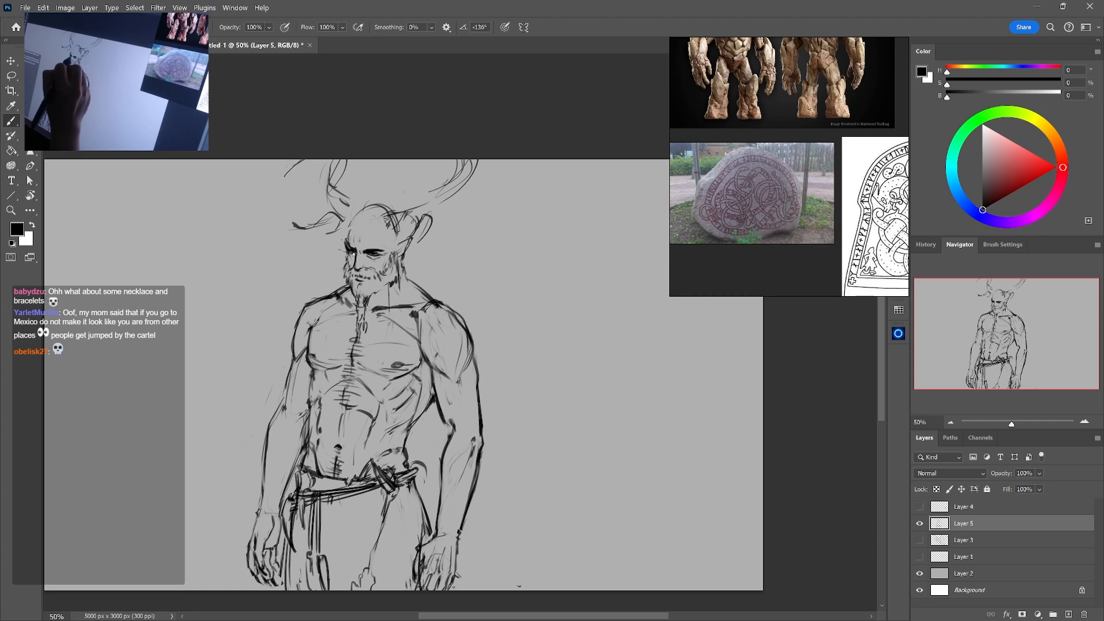
Refine the eyes, brow and beard of the horned figure's face with small erasures and dark strokes
{"action": "key", "text": "e"}
{"action": "key", "text": "b"}
{"action": "key", "text": "e"}
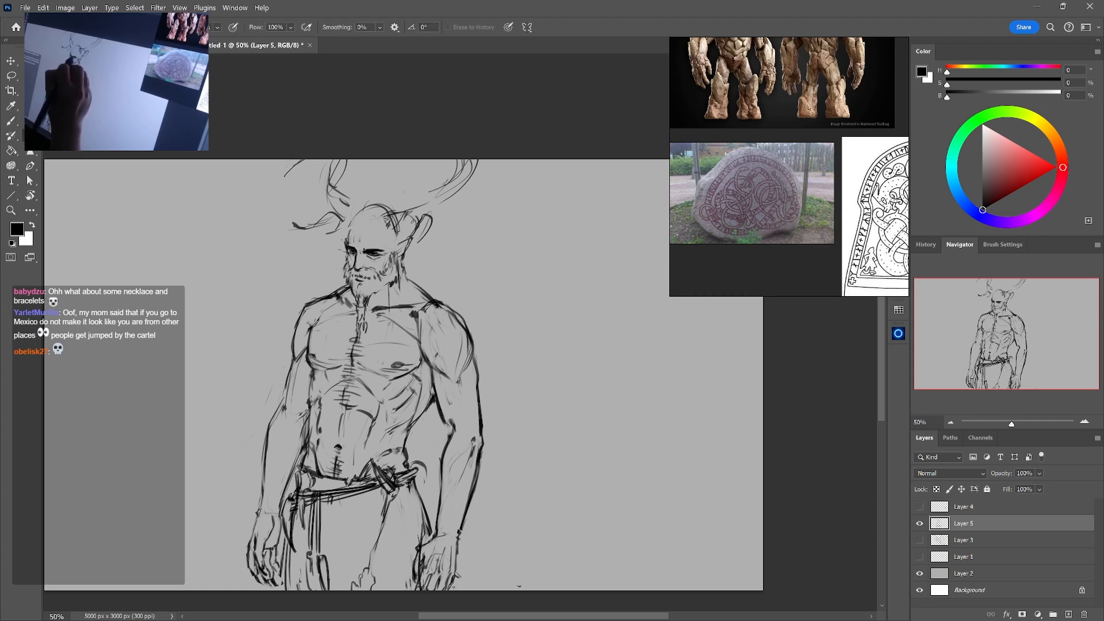
{"action": "key", "text": "b"}
{"action": "left_click_drag", "start_coordinate": [386, 251], "coordinate": [374, 252]}
{"action": "key", "text": "e"}
{"action": "key", "text": "b"}
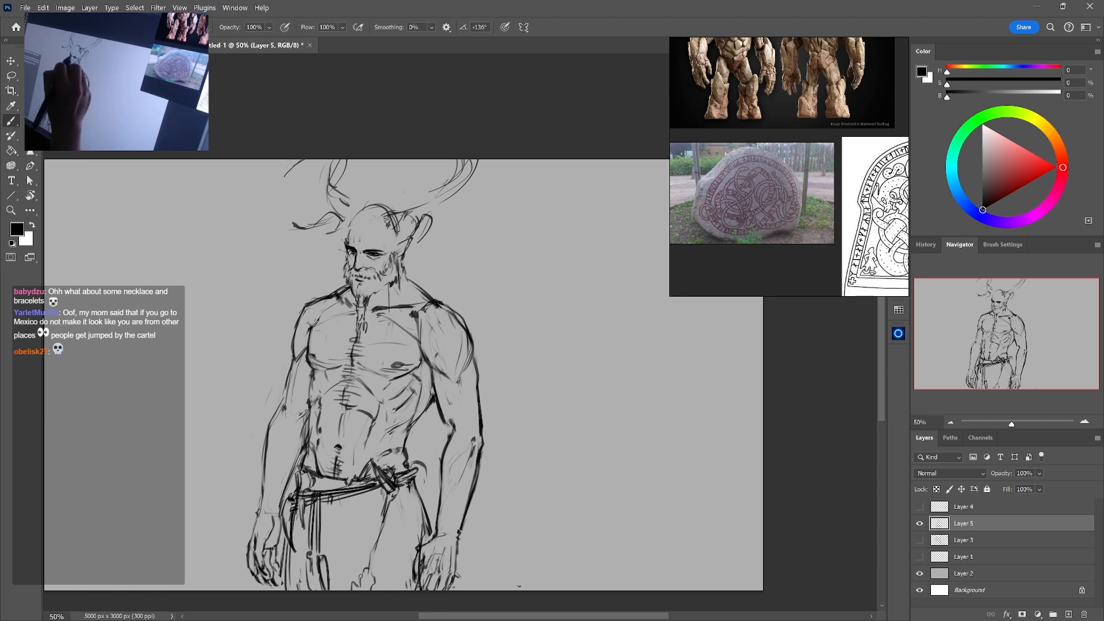
Clean up the beard edge and erase the skull contour at the front of the forehead
{"action": "key", "text": "e"}
{"action": "key", "text": "b"}
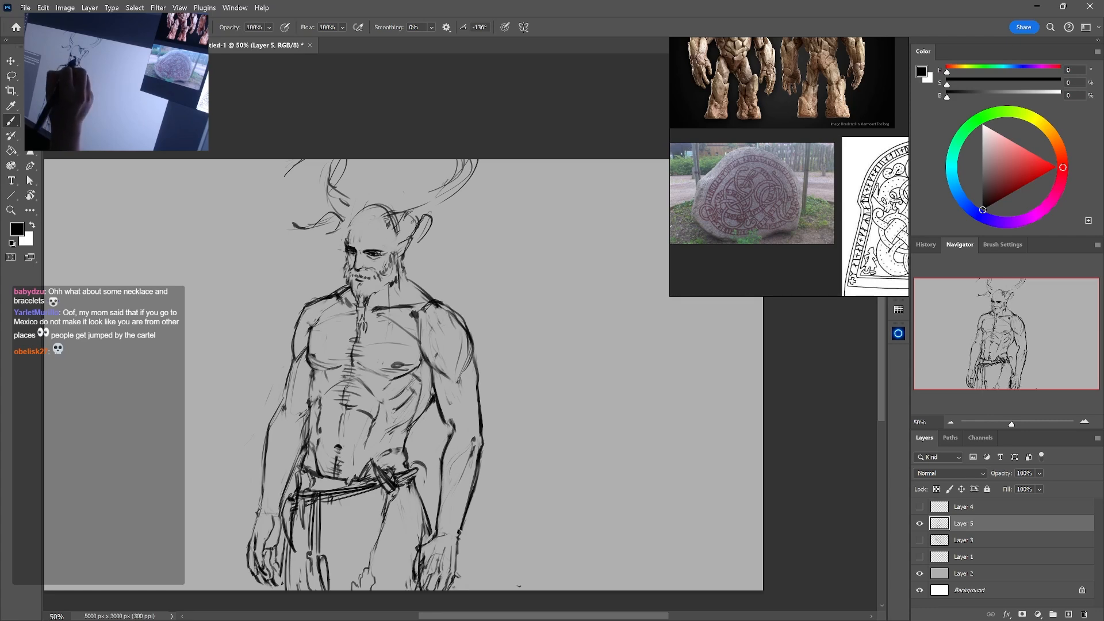
{"action": "key", "text": "e"}
{"action": "key", "text": "b"}
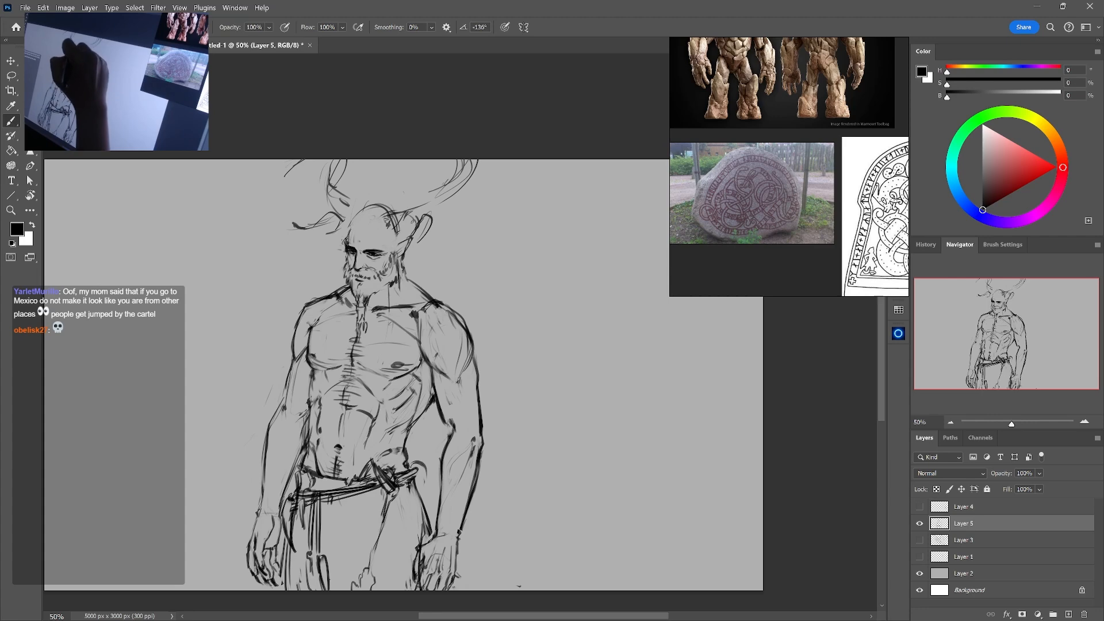
{"action": "key", "text": "e"}
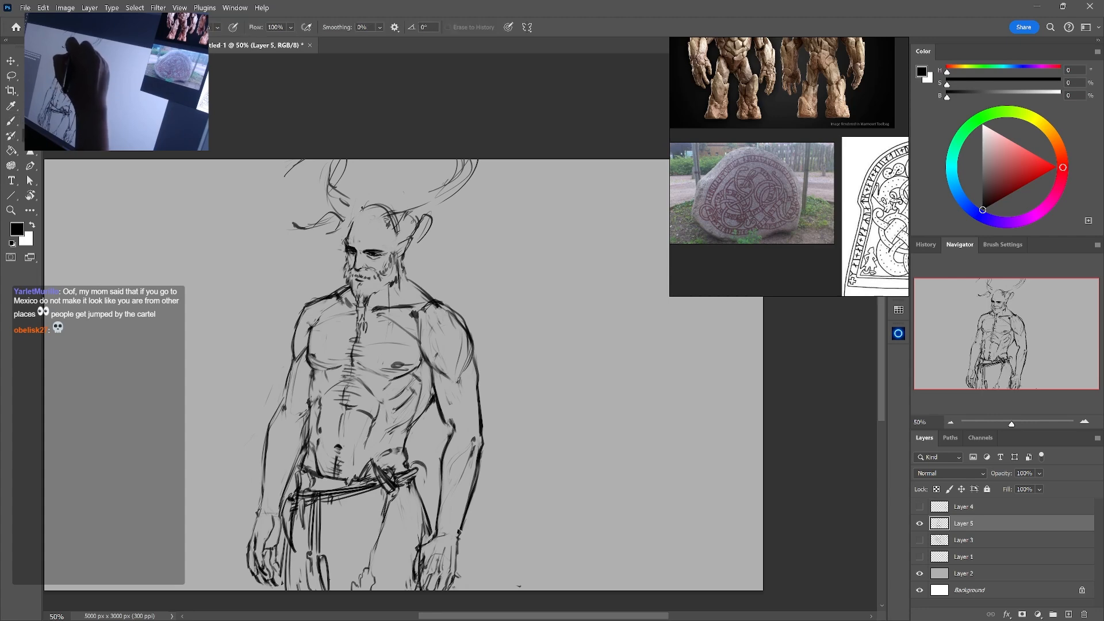
{"action": "key", "text": "b"}
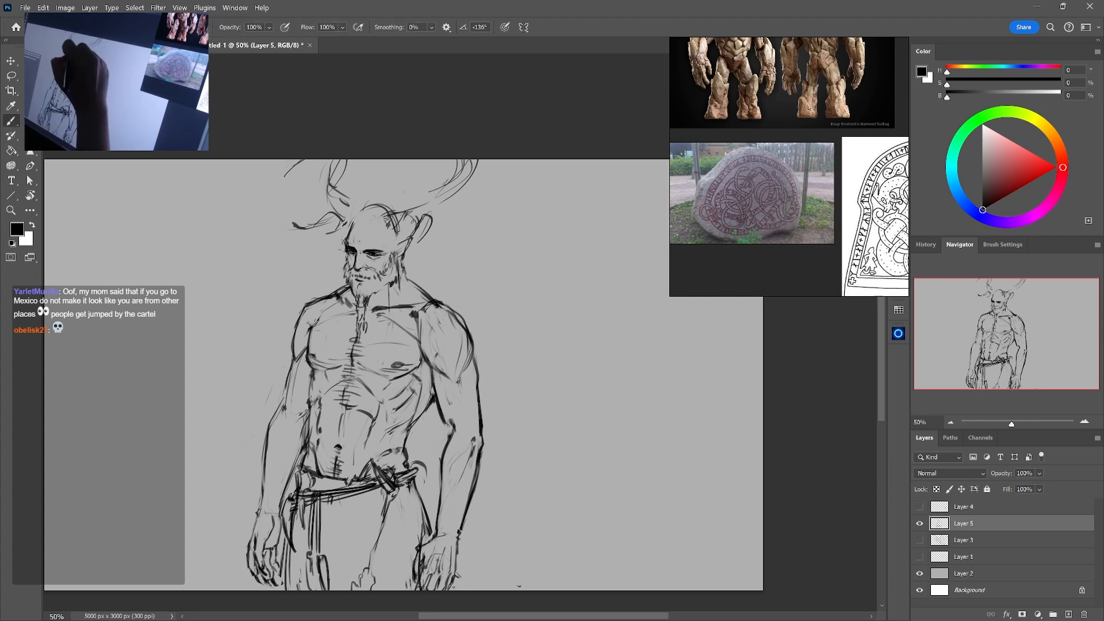
Draw the left antler's base at the forehead and a dark curled shape over the right brow
{"action": "left_click_drag", "start_coordinate": [341, 220], "coordinate": [356, 230]}
{"action": "mouse_move", "coordinate": [347, 223]}
{"action": "left_mouse_down"}
{"action": "mouse_move", "coordinate": [351, 238]}
{"action": "mouse_move", "coordinate": [397, 240]}
{"action": "mouse_move", "coordinate": [385, 220]}
{"action": "mouse_move", "coordinate": [379, 248]}
{"action": "left_mouse_up"}
{"action": "key", "text": "e"}
{"action": "key", "text": "b"}
{"action": "key", "text": "e"}
{"action": "key", "text": "b"}
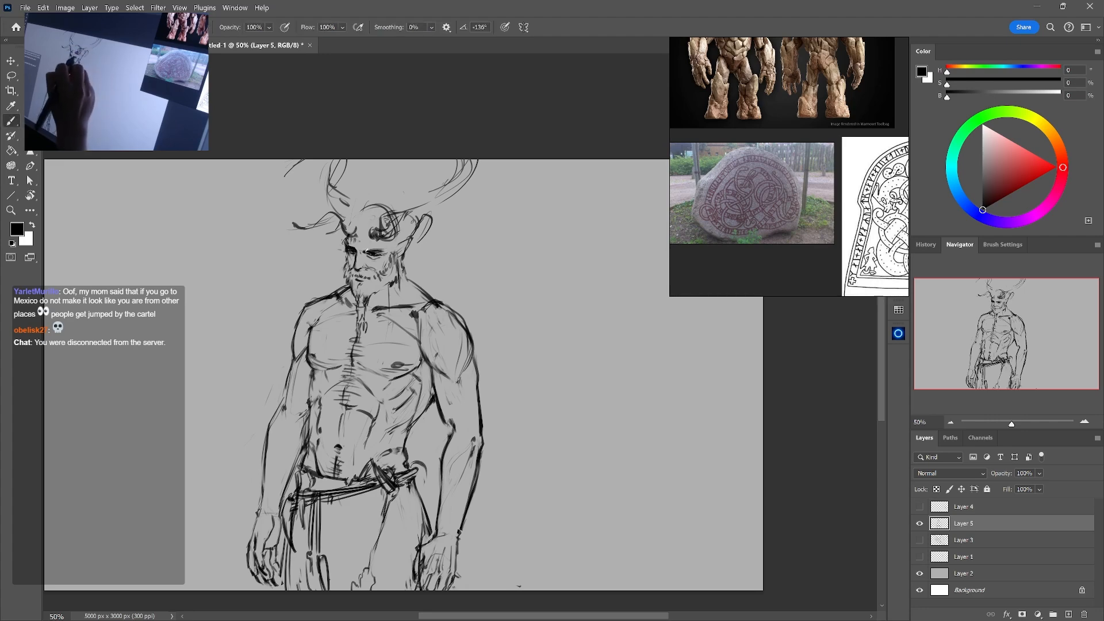
{"action": "key", "text": "e"}
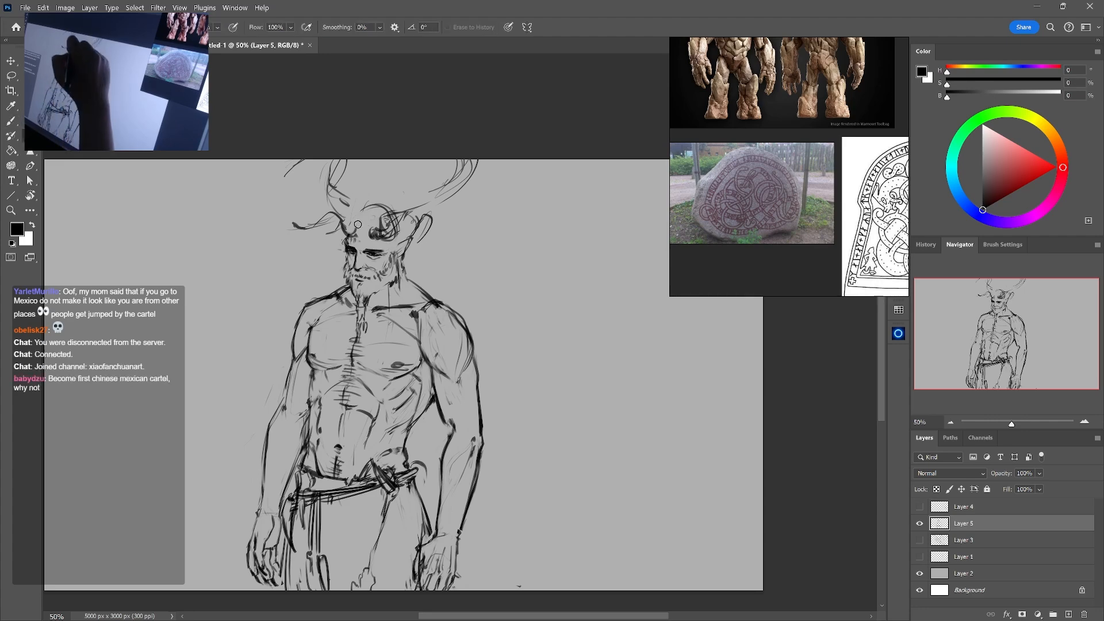
{"action": "key", "text": "b"}
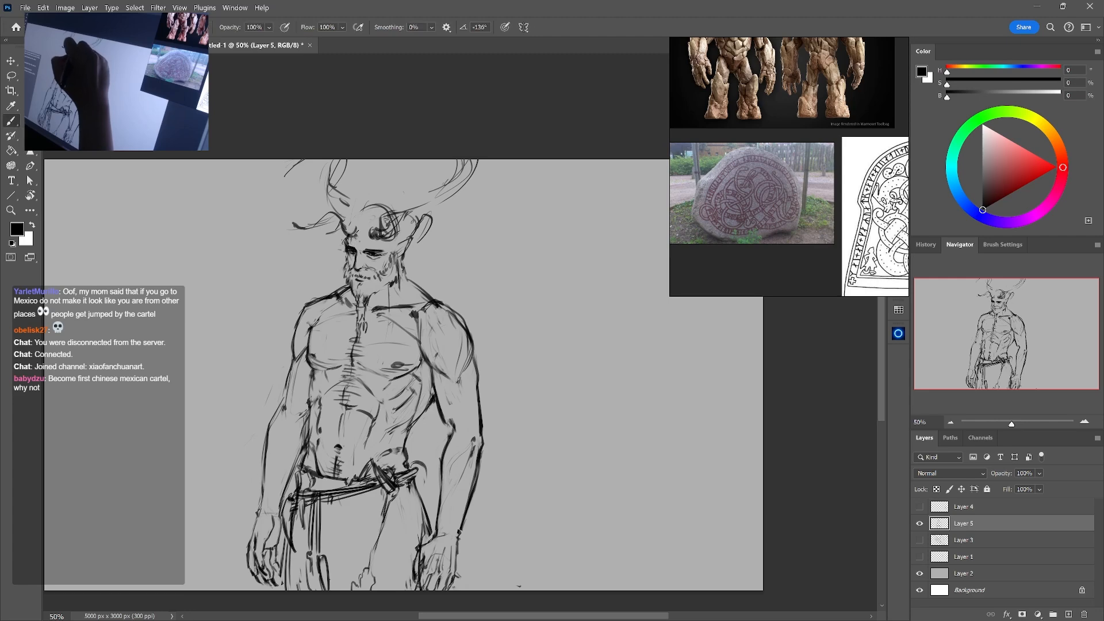
Erase the left antler's rough lower lines and redraw its base and short hooked branch
{"action": "key", "text": "e"}
{"action": "mouse_move", "coordinate": [324, 216]}
{"action": "left_mouse_down"}
{"action": "mouse_move", "coordinate": [338, 231]}
{"action": "mouse_move", "coordinate": [326, 249]}
{"action": "left_mouse_up"}
{"action": "key", "text": "b"}
{"action": "key", "text": "ctrl+z"}
{"action": "key", "text": "ctrl+z"}
{"action": "mouse_move", "coordinate": [310, 212]}
{"action": "left_mouse_down"}
{"action": "mouse_move", "coordinate": [317, 238]}
{"action": "mouse_move", "coordinate": [342, 214]}
{"action": "mouse_move", "coordinate": [342, 231]}
{"action": "left_mouse_up"}
{"action": "mouse_move", "coordinate": [342, 215]}
{"action": "left_mouse_down"}
{"action": "mouse_move", "coordinate": [351, 210]}
{"action": "mouse_move", "coordinate": [347, 235]}
{"action": "mouse_move", "coordinate": [332, 172]}
{"action": "mouse_move", "coordinate": [332, 208]}
{"action": "left_mouse_up"}
{"action": "key", "text": "e"}
{"action": "key", "text": "b"}
{"action": "key", "text": "e"}
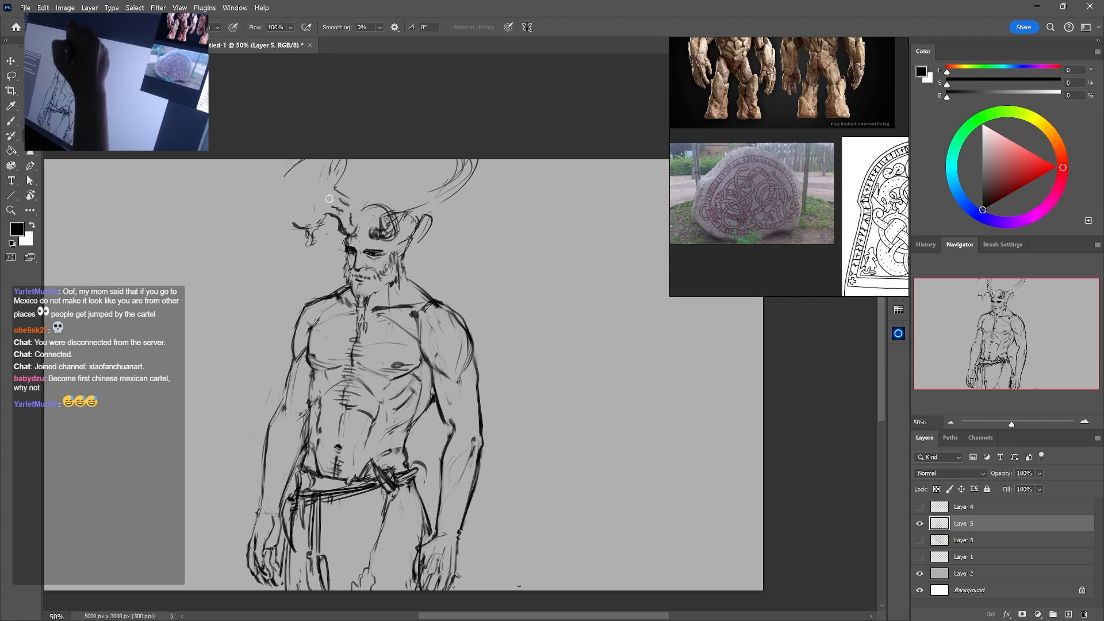
Sketch wavy hair locks over the forehead and add strands hanging from the left antler's lower branch
{"action": "key", "text": "b"}
{"action": "key", "text": "e"}
{"action": "left_click_drag", "start_coordinate": [406, 211], "coordinate": [397, 229]}
{"action": "key", "text": "b"}
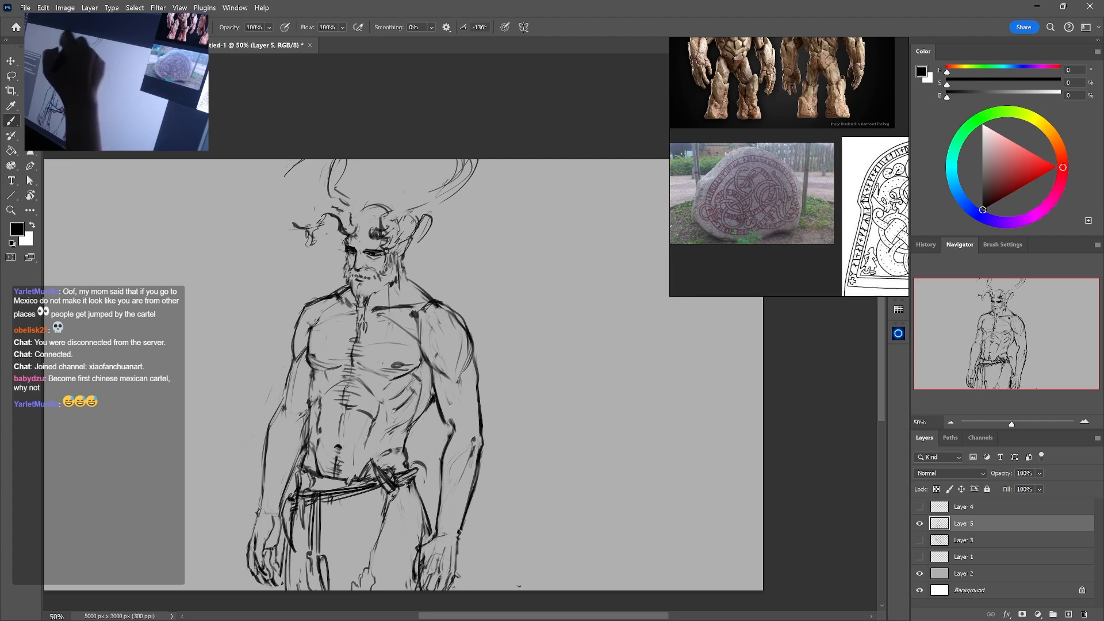
{"action": "key", "text": "e"}
{"action": "key", "text": "b"}
{"action": "left_click_drag", "start_coordinate": [311, 233], "coordinate": [309, 257]}
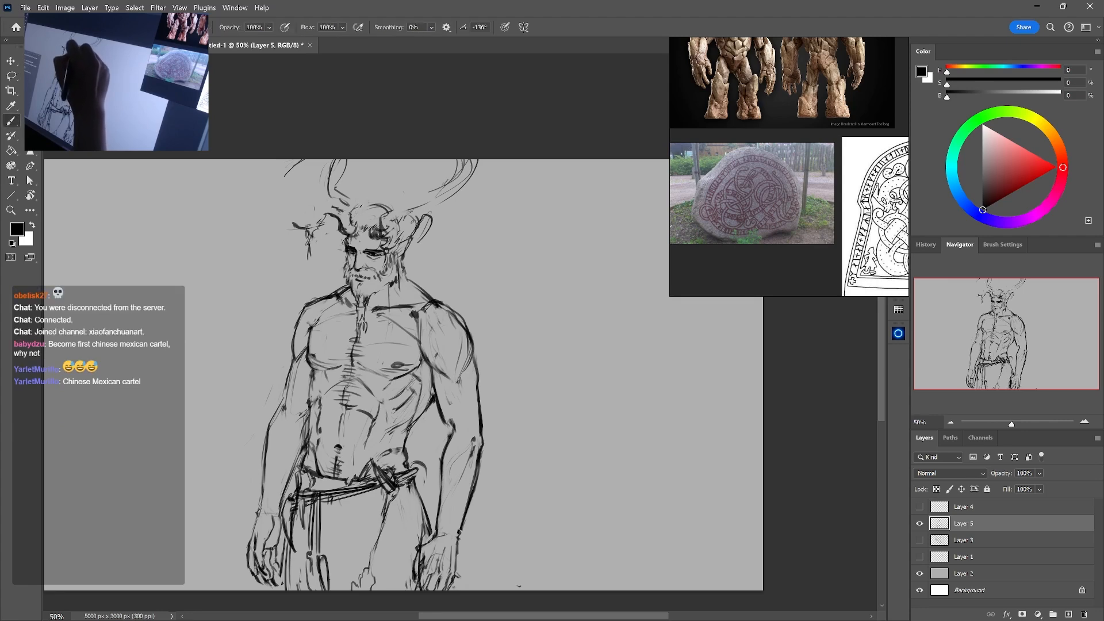
{"action": "left_click_drag", "start_coordinate": [365, 208], "coordinate": [360, 232]}
{"action": "left_click_drag", "start_coordinate": [362, 208], "coordinate": [357, 232]}
Erase the rough lines on the crown and right antler, and redraw the swept hair and the antler's stem
{"action": "key", "text": "e"}
{"action": "mouse_move", "coordinate": [375, 202]}
{"action": "left_mouse_down"}
{"action": "mouse_move", "coordinate": [356, 219]}
{"action": "mouse_move", "coordinate": [371, 218]}
{"action": "mouse_move", "coordinate": [365, 228]}
{"action": "mouse_move", "coordinate": [416, 239]}
{"action": "left_mouse_up"}
{"action": "key", "text": "b"}
{"action": "key", "text": "e"}
{"action": "key", "text": "b"}
{"action": "key", "text": "e"}
{"action": "mouse_move", "coordinate": [415, 239]}
{"action": "left_mouse_down"}
{"action": "mouse_move", "coordinate": [436, 172]}
{"action": "mouse_move", "coordinate": [448, 189]}
{"action": "mouse_move", "coordinate": [443, 177]}
{"action": "mouse_move", "coordinate": [459, 161]}
{"action": "mouse_move", "coordinate": [469, 178]}
{"action": "mouse_move", "coordinate": [478, 164]}
{"action": "left_mouse_up"}
{"action": "key", "text": "b"}
{"action": "key", "text": "e"}
{"action": "key", "text": "b"}
{"action": "key", "text": "e"}
{"action": "key", "text": "b"}
Draw the left antler's outer prongs and thicken the right antler's contour from its base to the tip
{"action": "mouse_move", "coordinate": [307, 161]}
{"action": "left_mouse_down"}
{"action": "mouse_move", "coordinate": [312, 171]}
{"action": "mouse_move", "coordinate": [295, 186]}
{"action": "mouse_move", "coordinate": [305, 218]}
{"action": "mouse_move", "coordinate": [279, 231]}
{"action": "mouse_move", "coordinate": [303, 236]}
{"action": "left_mouse_up"}
{"action": "key", "text": "e"}
{"action": "key", "text": "b"}
{"action": "left_click_drag", "start_coordinate": [405, 237], "coordinate": [429, 219]}
{"action": "mouse_move", "coordinate": [434, 221]}
{"action": "left_mouse_down"}
{"action": "mouse_move", "coordinate": [475, 168]}
{"action": "mouse_move", "coordinate": [472, 180]}
{"action": "left_mouse_up"}
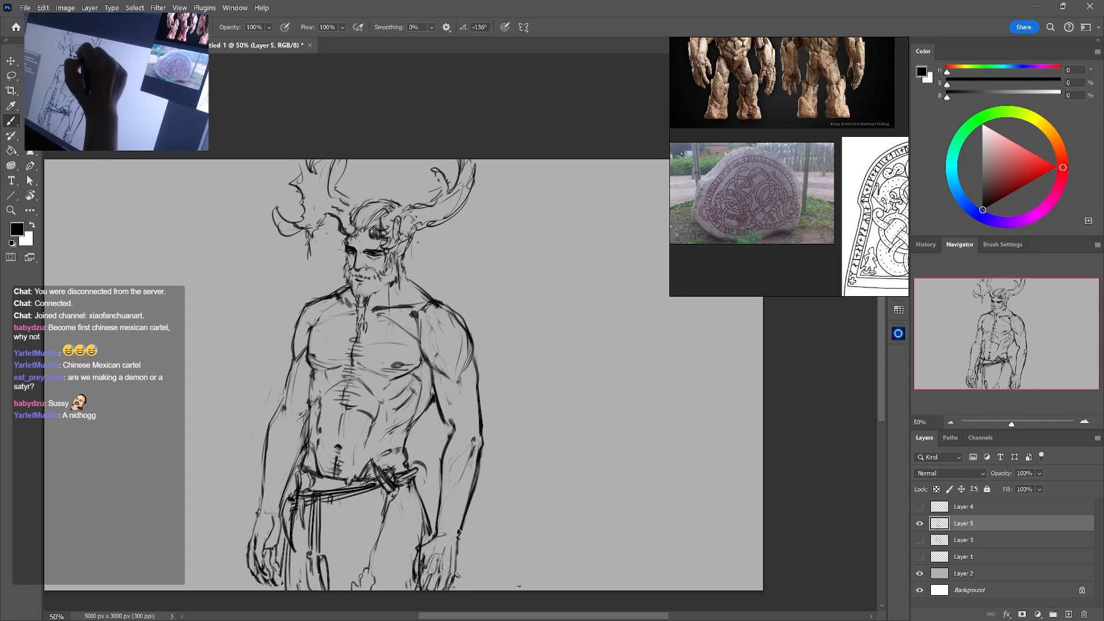
Draw long hair strands from below the right antler down to the shoulder
{"action": "left_click_drag", "start_coordinate": [415, 235], "coordinate": [419, 269]}
{"action": "left_click_drag", "start_coordinate": [417, 245], "coordinate": [418, 278]}
{"action": "key", "text": "e"}
{"action": "key", "text": "b"}
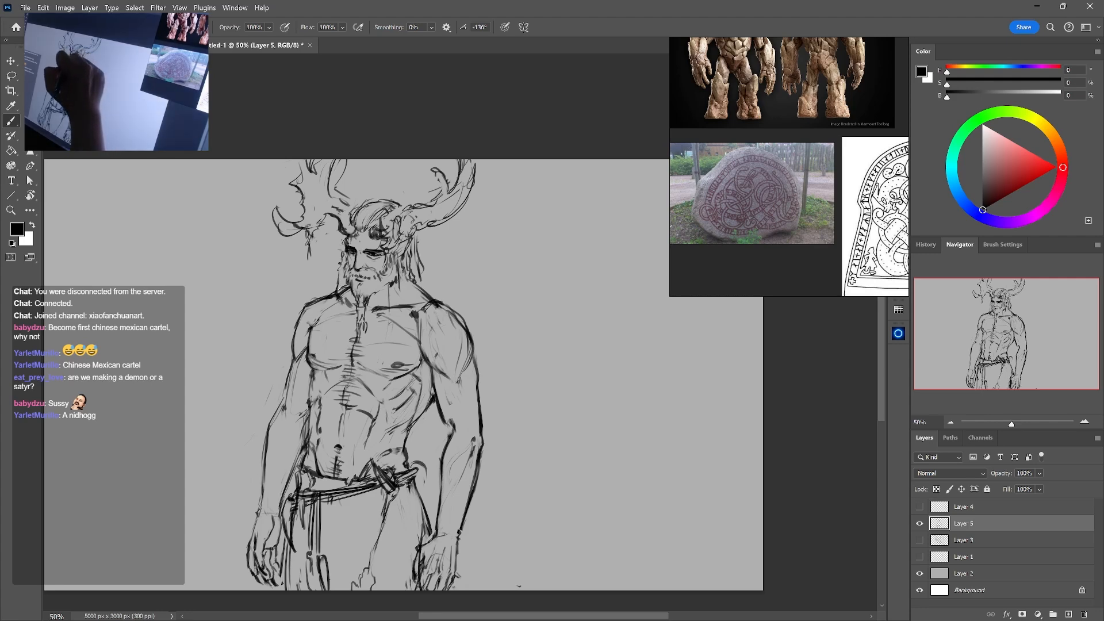
{"action": "left_click_drag", "start_coordinate": [419, 262], "coordinate": [430, 292]}
Add long hair strands behind the waist, in the gap between the torso and the right arm
{"action": "mouse_move", "coordinate": [436, 412]}
{"action": "left_mouse_down"}
{"action": "mouse_move", "coordinate": [442, 452]}
{"action": "mouse_move", "coordinate": [435, 444]}
{"action": "mouse_move", "coordinate": [428, 463]}
{"action": "left_mouse_up"}
{"action": "key", "text": "e"}
{"action": "key", "text": "b"}
{"action": "mouse_move", "coordinate": [433, 410]}
{"action": "left_mouse_down"}
{"action": "mouse_move", "coordinate": [423, 465]}
{"action": "mouse_move", "coordinate": [420, 452]}
{"action": "left_mouse_up"}
{"action": "left_click_drag", "start_coordinate": [425, 421], "coordinate": [420, 466]}
{"action": "key", "text": "e"}
{"action": "key", "text": "b"}
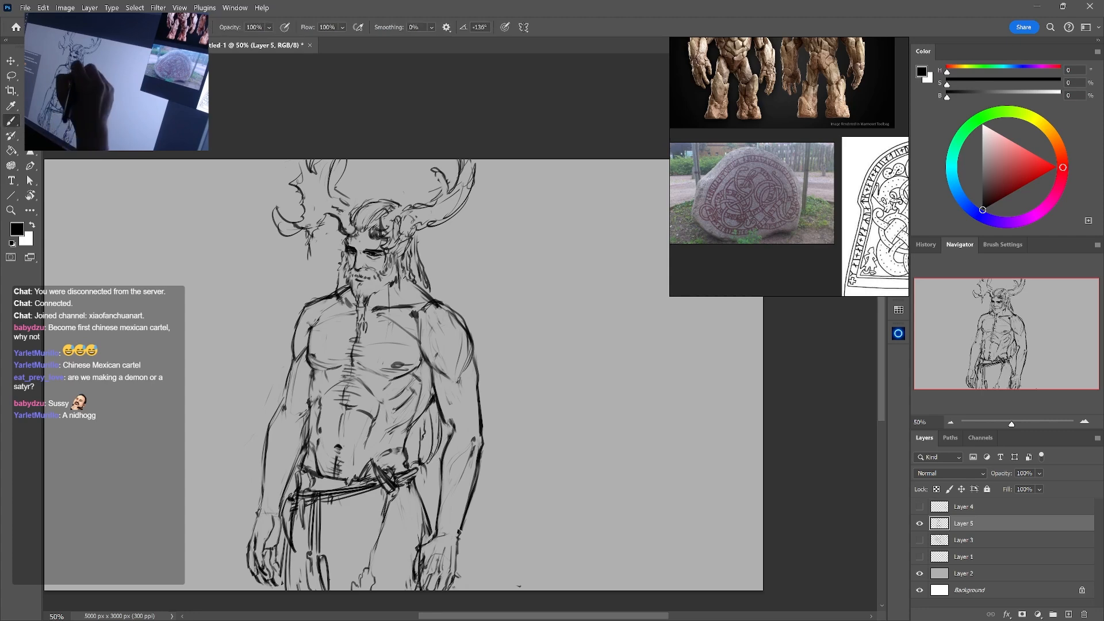
Draw hair strands beside the neck and redraw the line from the neck to the right shoulder
{"action": "left_click_drag", "start_coordinate": [405, 270], "coordinate": [400, 333]}
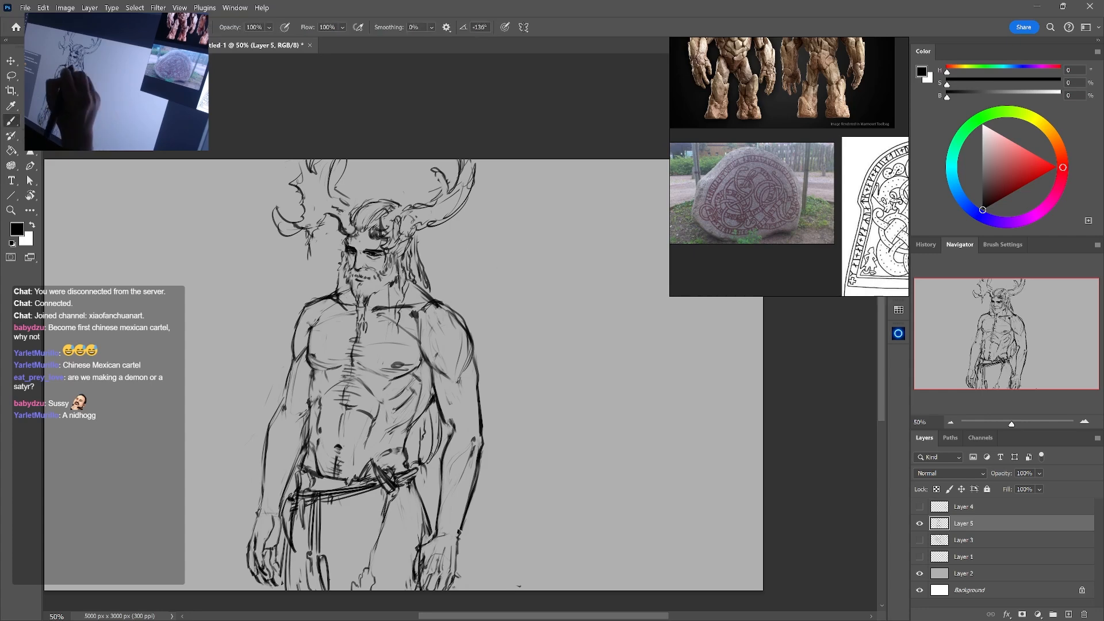
{"action": "key", "text": "e"}
{"action": "key", "text": "b"}
{"action": "left_click_drag", "start_coordinate": [390, 295], "coordinate": [374, 306]}
{"action": "mouse_move", "coordinate": [386, 289]}
{"action": "left_mouse_down"}
{"action": "mouse_move", "coordinate": [372, 307]}
{"action": "mouse_move", "coordinate": [394, 296]}
{"action": "mouse_move", "coordinate": [435, 299]}
{"action": "left_mouse_up"}
Clean up the right collarbone area and retouch the hair beside the neck
{"action": "key", "text": "e"}
{"action": "key", "text": "b"}
{"action": "key", "text": "e"}
{"action": "key", "text": "b"}
{"action": "key", "text": "e"}
{"action": "key", "text": "b"}
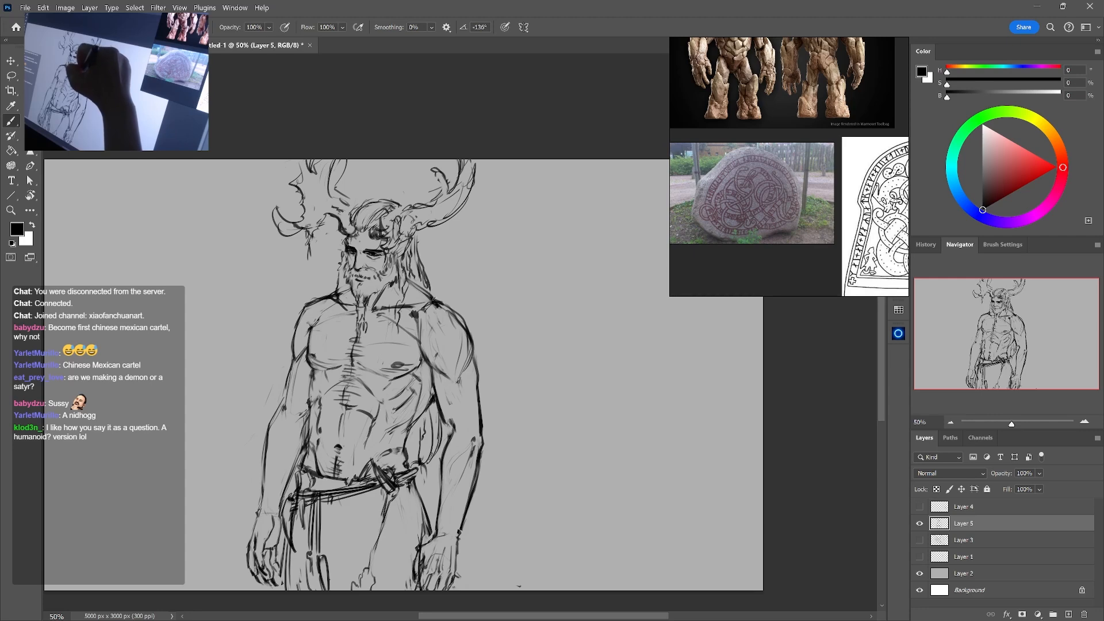
{"action": "mouse_move", "coordinate": [405, 265]}
{"action": "left_mouse_down"}
{"action": "mouse_move", "coordinate": [415, 285]}
{"action": "mouse_move", "coordinate": [408, 274]}
{"action": "left_mouse_up"}
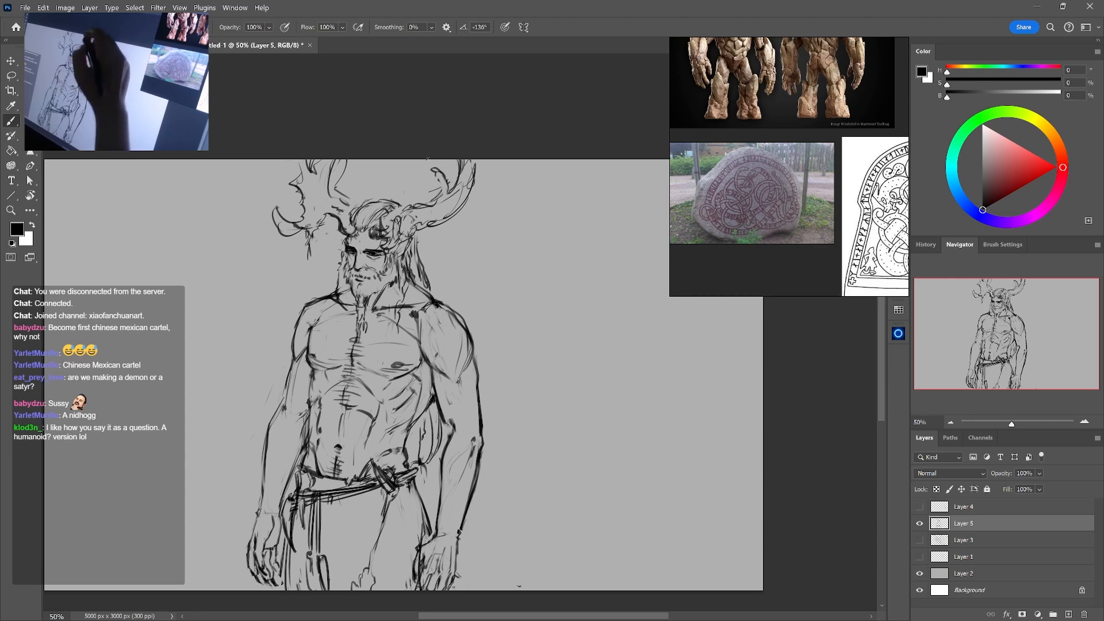
Extend the strands behind the right hip, add a ragged edge below the belt, and darken the left shoulder contour
{"action": "mouse_move", "coordinate": [555, 359]}
{"action": "left_mouse_down"}
{"action": "mouse_move", "coordinate": [574, 322]}
{"action": "mouse_move", "coordinate": [559, 354]}
{"action": "left_mouse_up"}
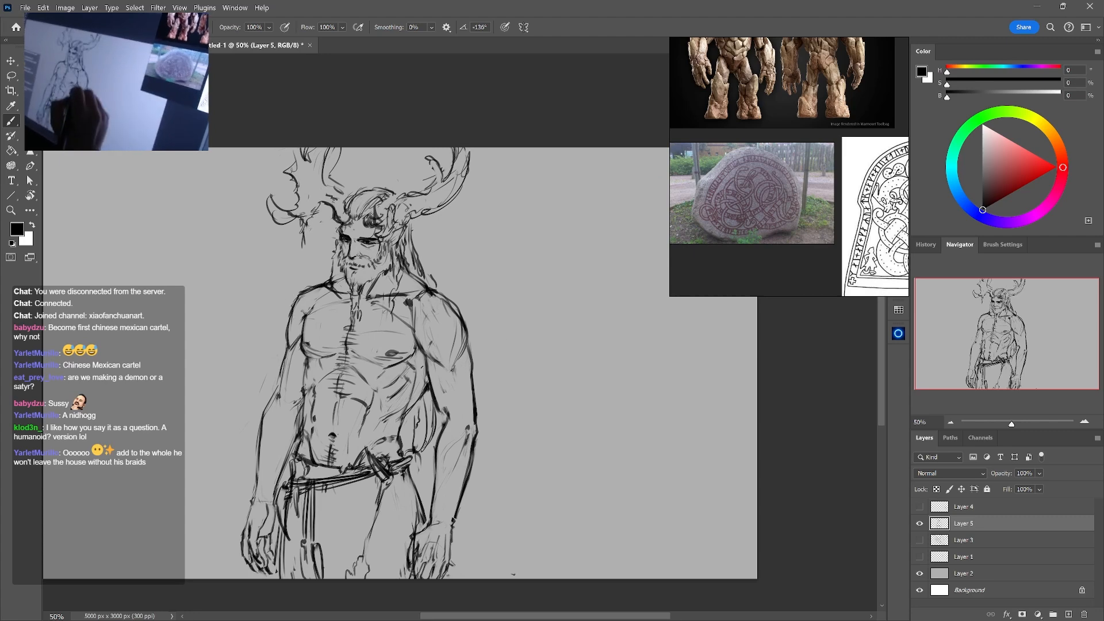
{"action": "left_click_drag", "start_coordinate": [421, 465], "coordinate": [413, 488]}
{"action": "left_click_drag", "start_coordinate": [424, 467], "coordinate": [419, 494]}
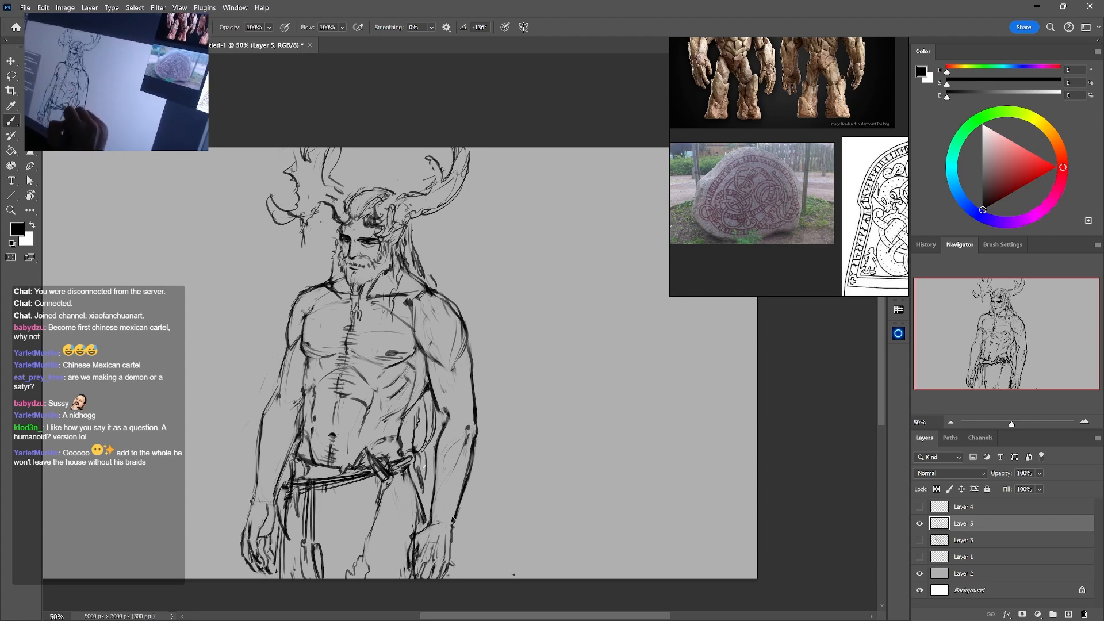
{"action": "left_click_drag", "start_coordinate": [426, 443], "coordinate": [419, 497]}
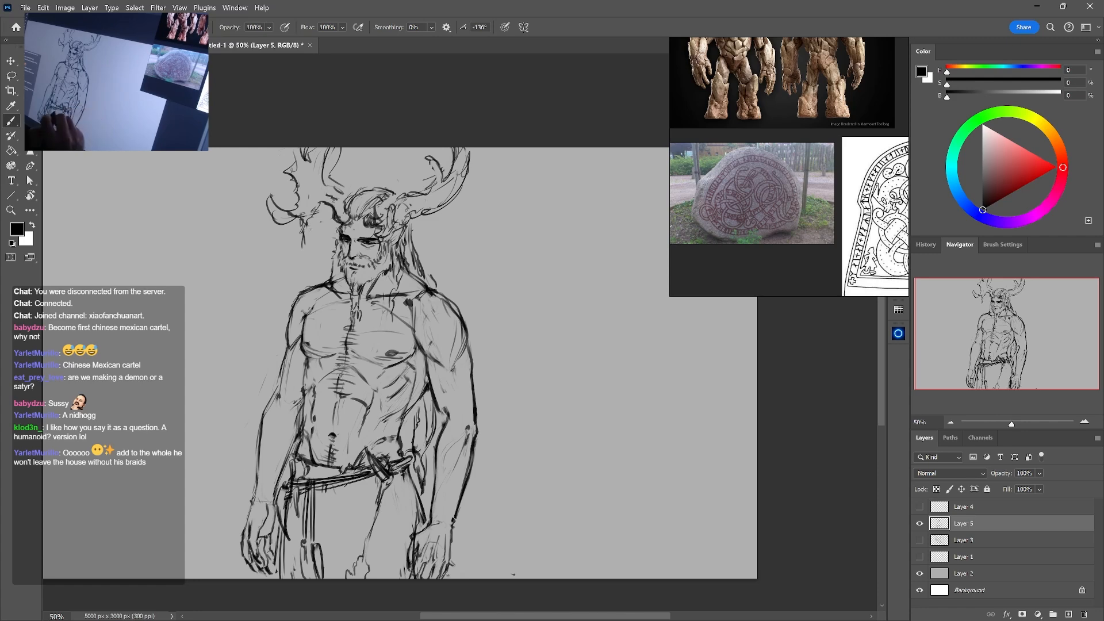
{"action": "left_click_drag", "start_coordinate": [328, 497], "coordinate": [318, 514]}
{"action": "left_click_drag", "start_coordinate": [323, 511], "coordinate": [316, 534]}
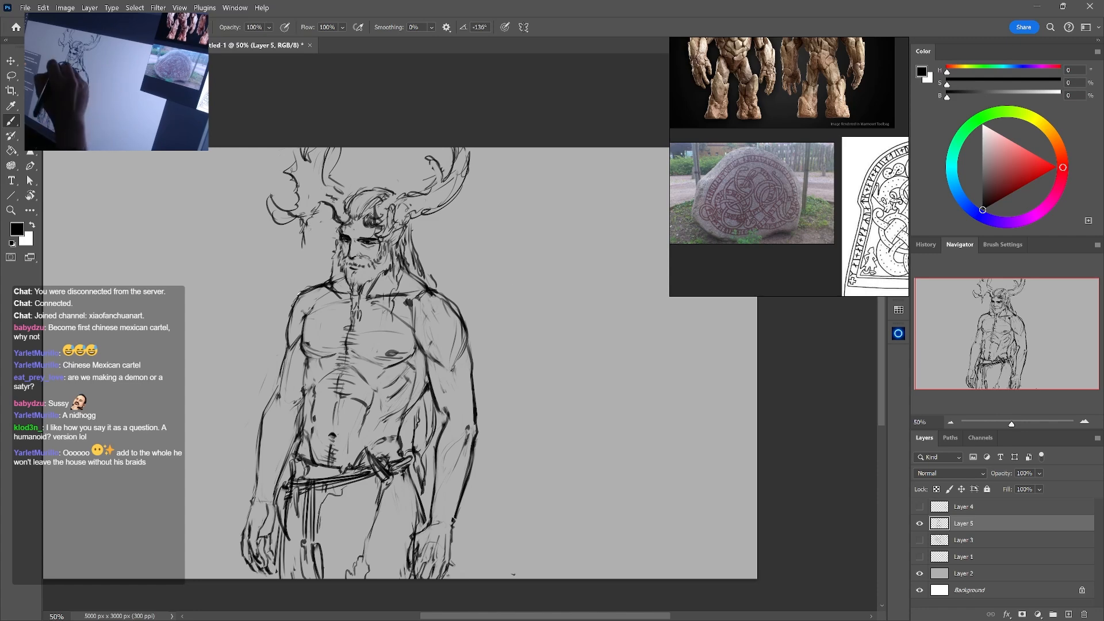
{"action": "left_click_drag", "start_coordinate": [303, 291], "coordinate": [284, 334]}
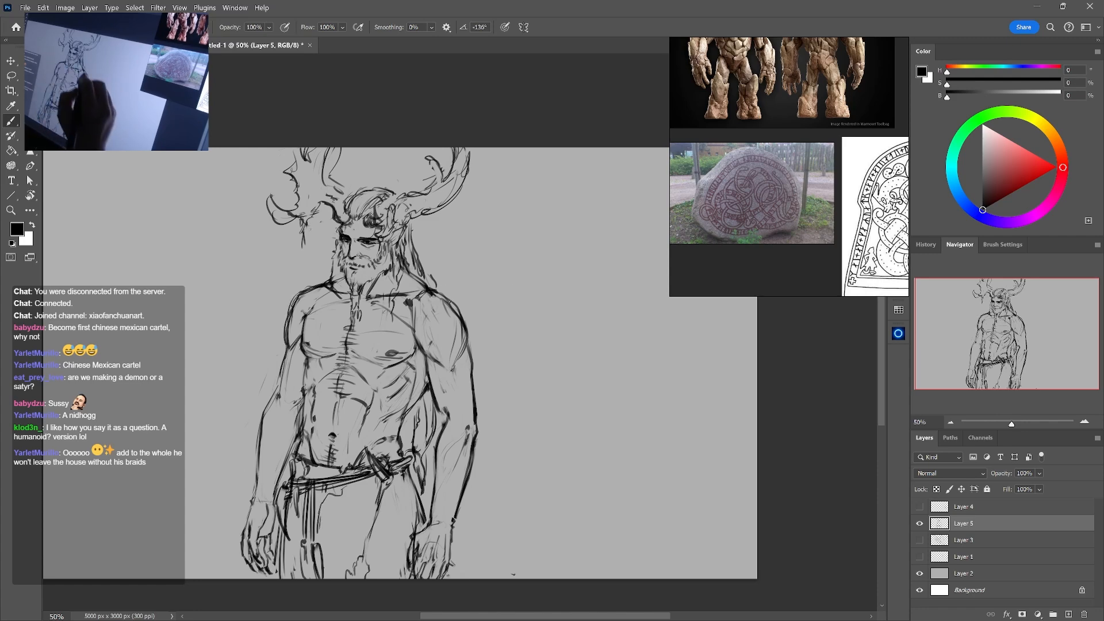
Draw a banded bracelet around the wrist of the right arm and clean up its edges
{"action": "mouse_move", "coordinate": [432, 517]}
{"action": "left_mouse_down"}
{"action": "mouse_move", "coordinate": [450, 531]}
{"action": "mouse_move", "coordinate": [457, 522]}
{"action": "mouse_move", "coordinate": [426, 523]}
{"action": "left_mouse_up"}
{"action": "left_click_drag", "start_coordinate": [429, 512], "coordinate": [457, 523]}
{"action": "mouse_move", "coordinate": [429, 522]}
{"action": "left_mouse_down"}
{"action": "mouse_move", "coordinate": [453, 530]}
{"action": "mouse_move", "coordinate": [435, 520]}
{"action": "left_mouse_up"}
{"action": "key", "text": "e"}
{"action": "key", "text": "b"}
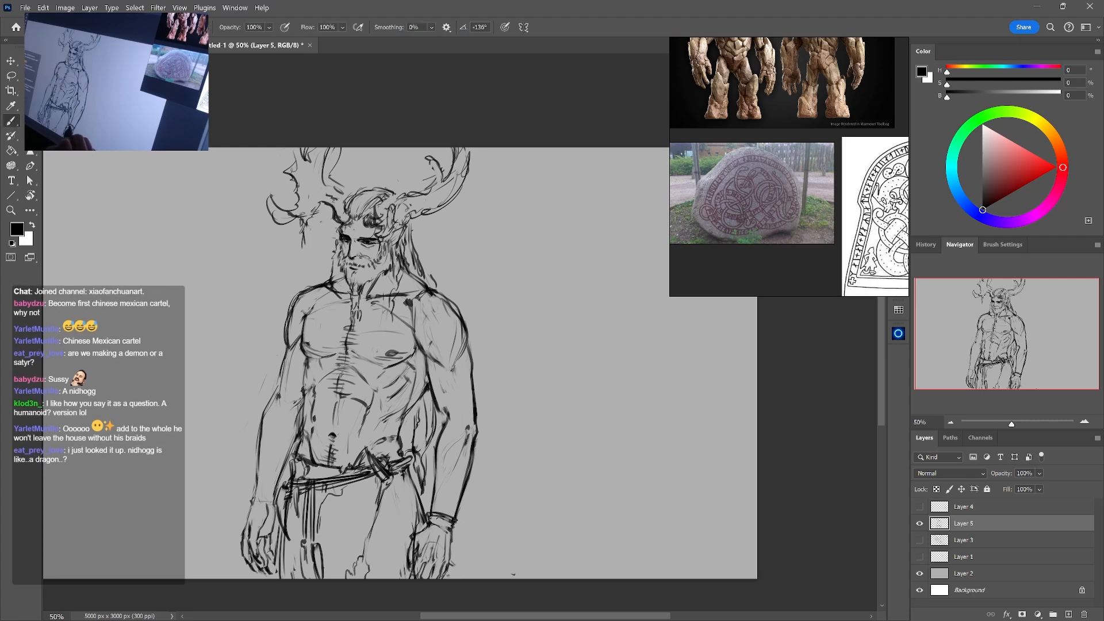
Lasso the body below the head, enlarge it slightly with Free Transform, and deselect it
{"action": "key", "text": "l"}
{"action": "key", "text": "ctrl+minus"}
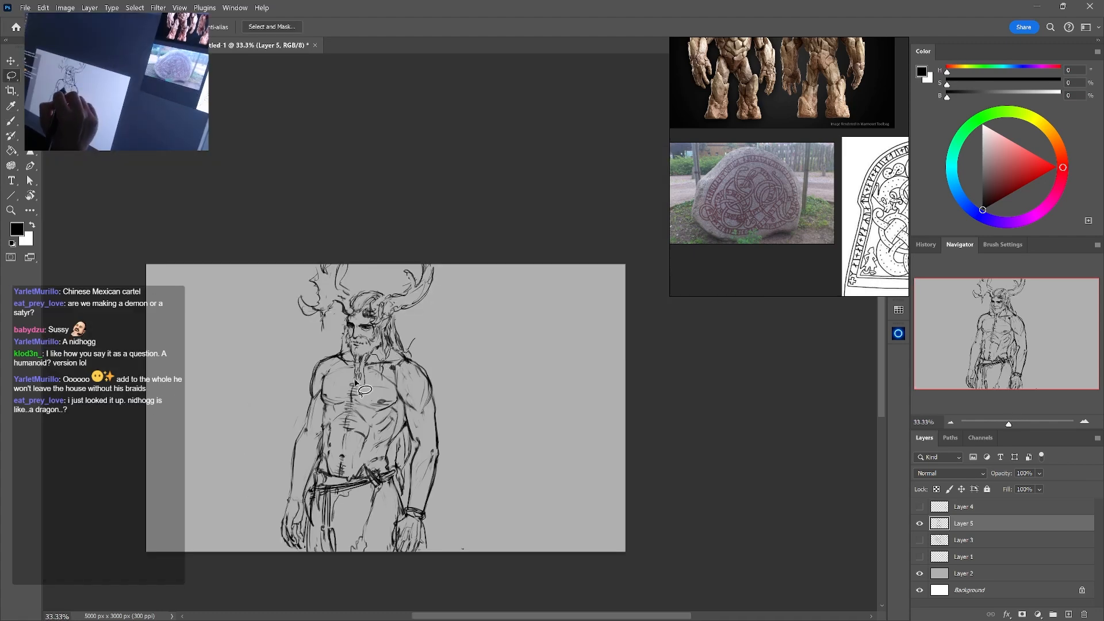
{"action": "mouse_move", "coordinate": [345, 340]}
{"action": "left_mouse_down"}
{"action": "mouse_move", "coordinate": [248, 583]}
{"action": "mouse_move", "coordinate": [459, 345]}
{"action": "mouse_move", "coordinate": [410, 344]}
{"action": "left_mouse_up"}
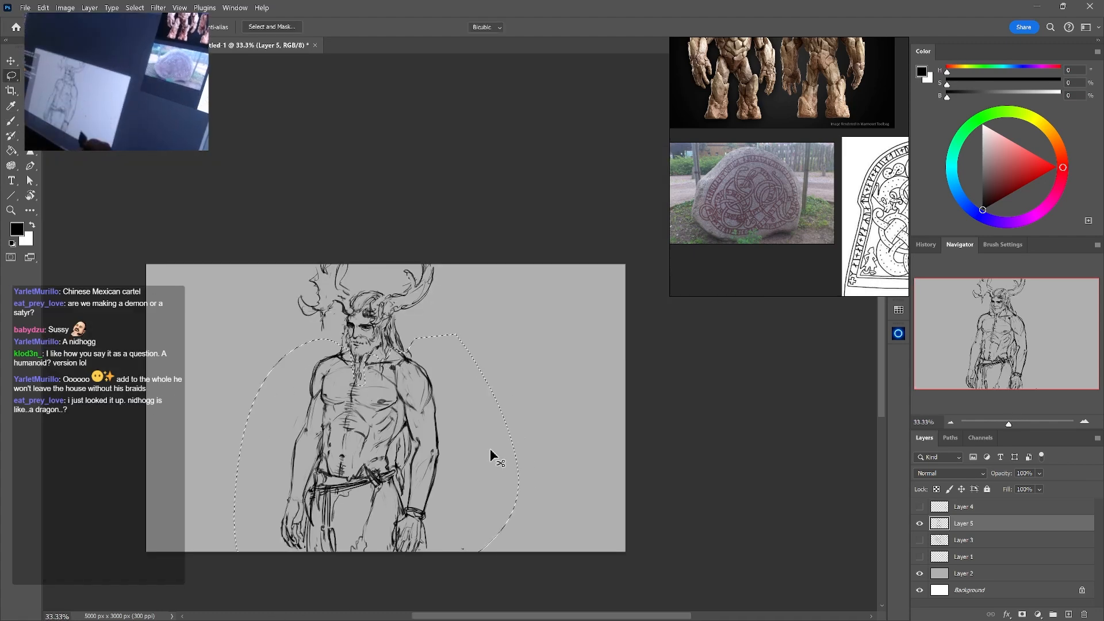
{"action": "key", "text": "ctrl+t"}
{"action": "left_click_drag", "start_coordinate": [517, 554], "coordinate": [529, 557]}
{"action": "left_click_drag", "start_coordinate": [502, 479], "coordinate": [501, 475]}
{"action": "key", "text": "Return"}
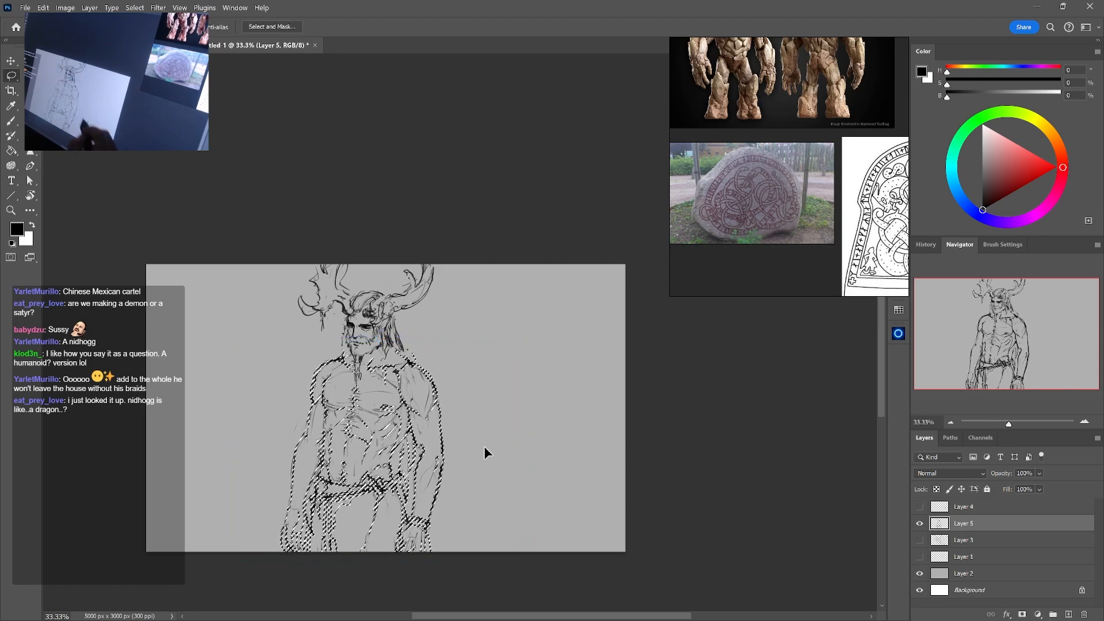
{"action": "key", "text": "ctrl+d"}
Erase the mismatched lines around the neck and shoulders and retouch the left shoulder and upper arm
{"action": "key", "text": "b"}
{"action": "key", "text": "b"}
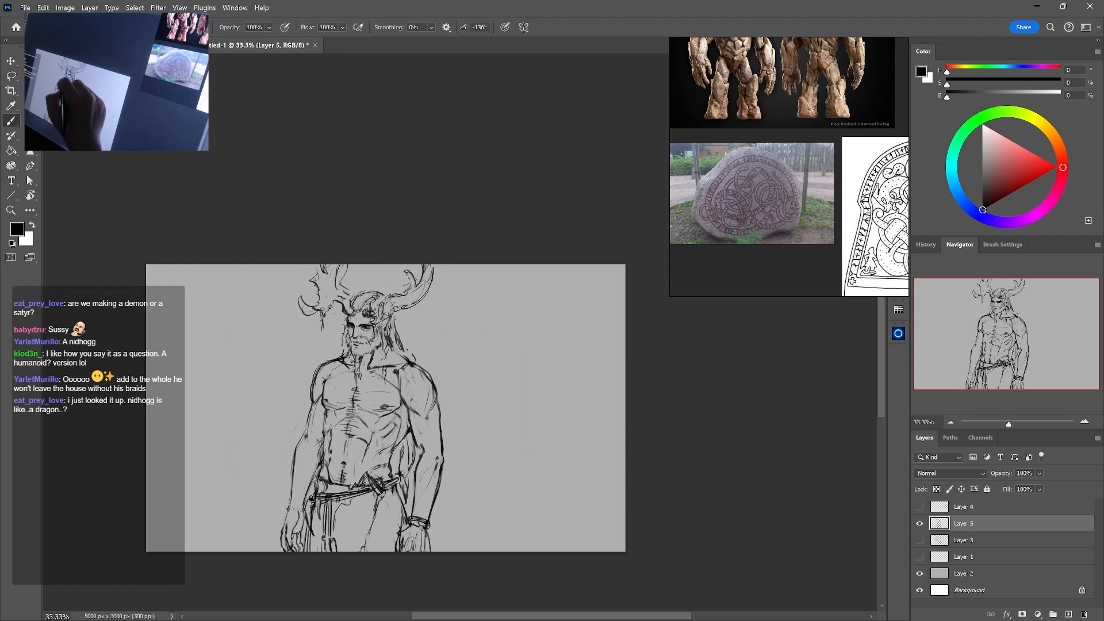
{"action": "key", "text": "e"}
{"action": "left_click_drag", "start_coordinate": [415, 348], "coordinate": [514, 315]}
{"action": "key", "text": "b"}
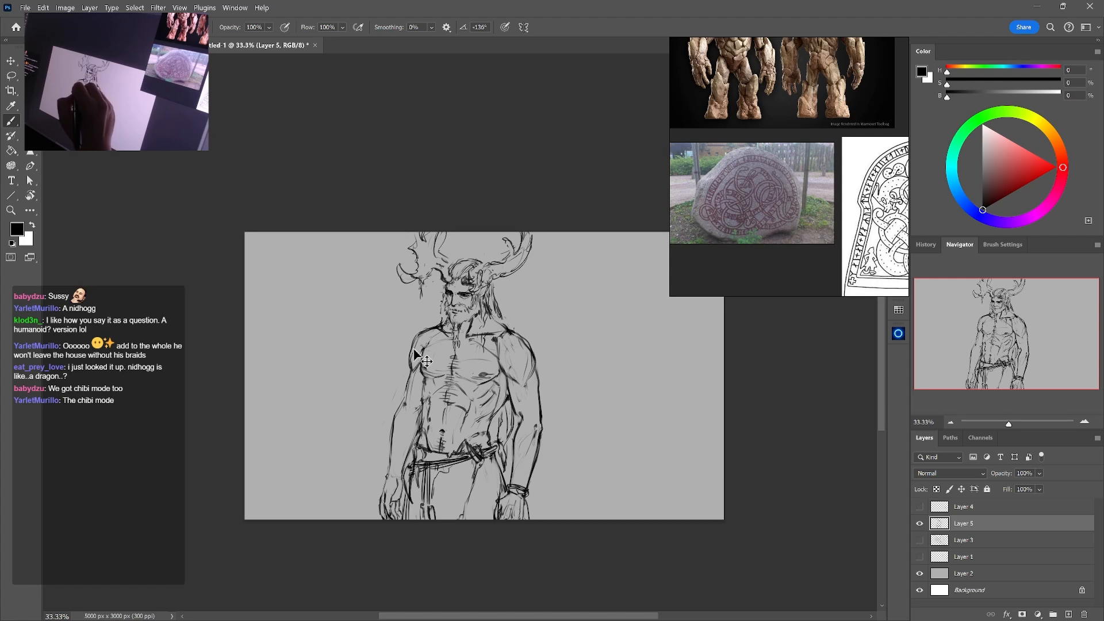
{"action": "left_click_drag", "start_coordinate": [409, 359], "coordinate": [411, 372]}
{"action": "left_click_drag", "start_coordinate": [575, 356], "coordinate": [483, 384]}
{"action": "key", "text": "e"}
{"action": "key", "text": "b"}
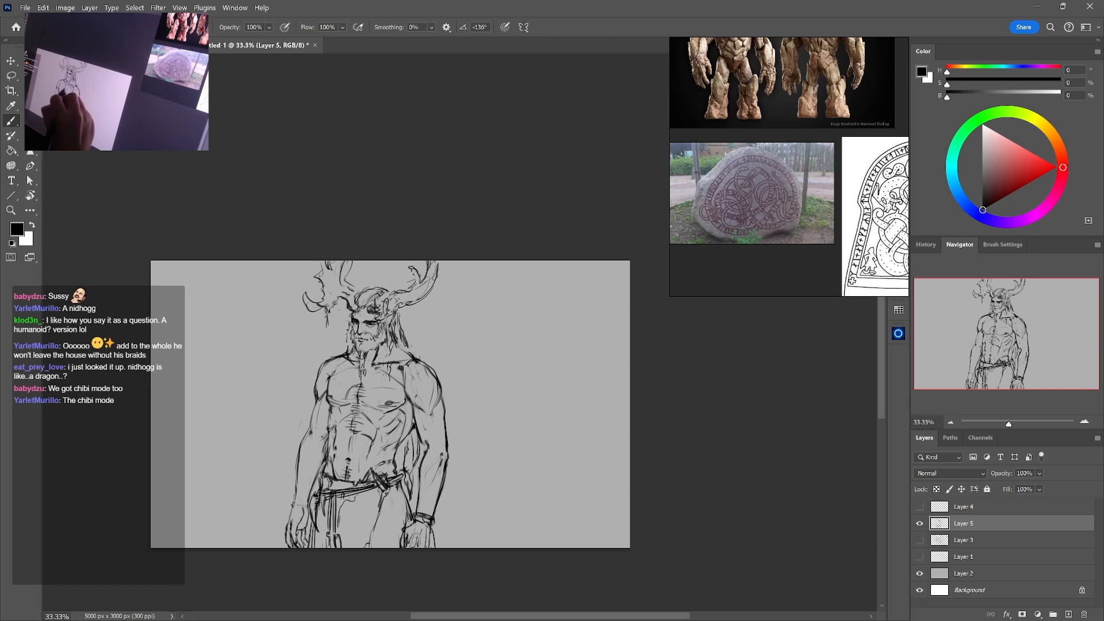
Sketch a rounded pendant shape at the centre of the chest and undo the latest strokes
{"action": "left_click_drag", "start_coordinate": [358, 387], "coordinate": [368, 406]}
{"action": "key", "text": "ctrl+z"}
{"action": "key", "text": "ctrl+z"}
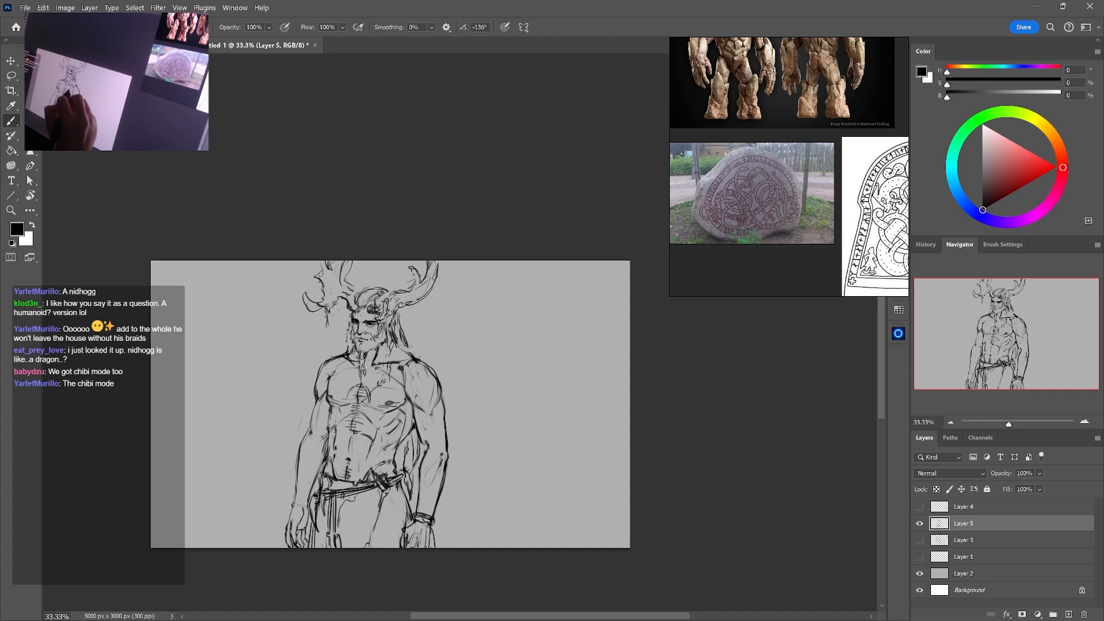
Lengthen the beard strands and draw a round pendant with a necklace line over the centre of the chest
{"action": "left_click_drag", "start_coordinate": [372, 351], "coordinate": [368, 365]}
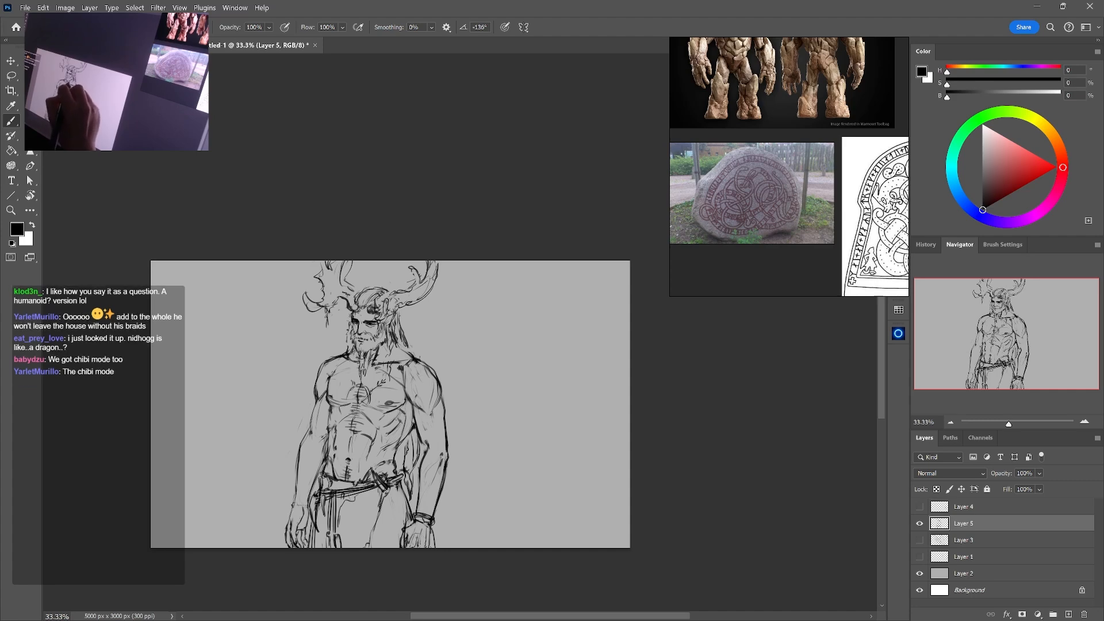
{"action": "left_click_drag", "start_coordinate": [372, 353], "coordinate": [367, 374]}
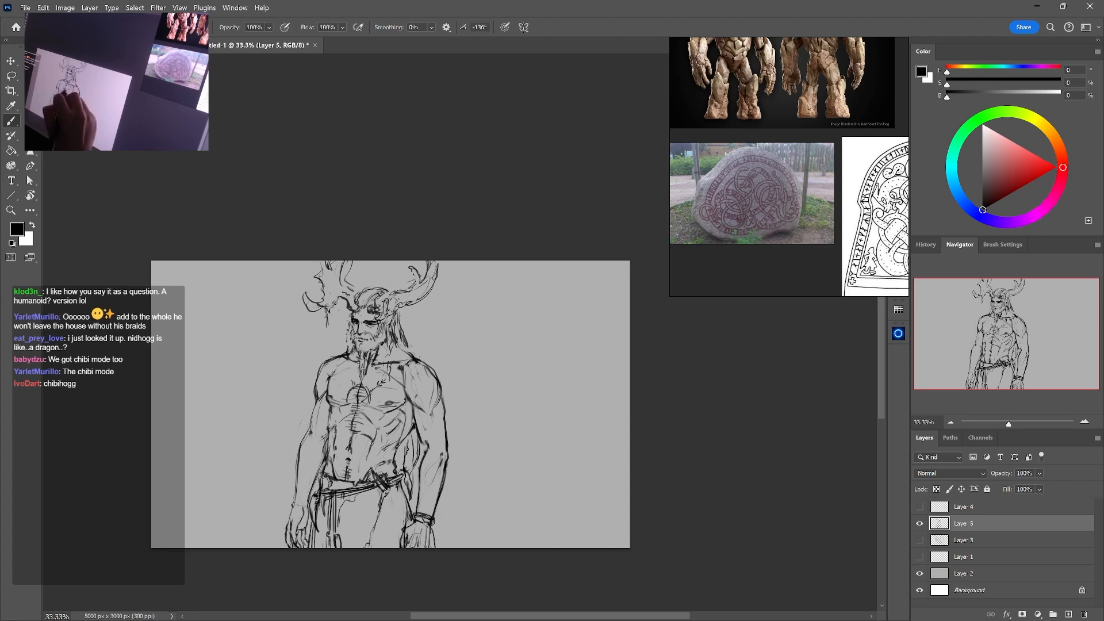
{"action": "mouse_move", "coordinate": [343, 398]}
{"action": "left_mouse_down"}
{"action": "mouse_move", "coordinate": [374, 401]}
{"action": "mouse_move", "coordinate": [373, 411]}
{"action": "left_mouse_up"}
{"action": "mouse_move", "coordinate": [354, 367]}
{"action": "left_mouse_down"}
{"action": "mouse_move", "coordinate": [350, 392]}
{"action": "mouse_move", "coordinate": [353, 383]}
{"action": "left_mouse_up"}
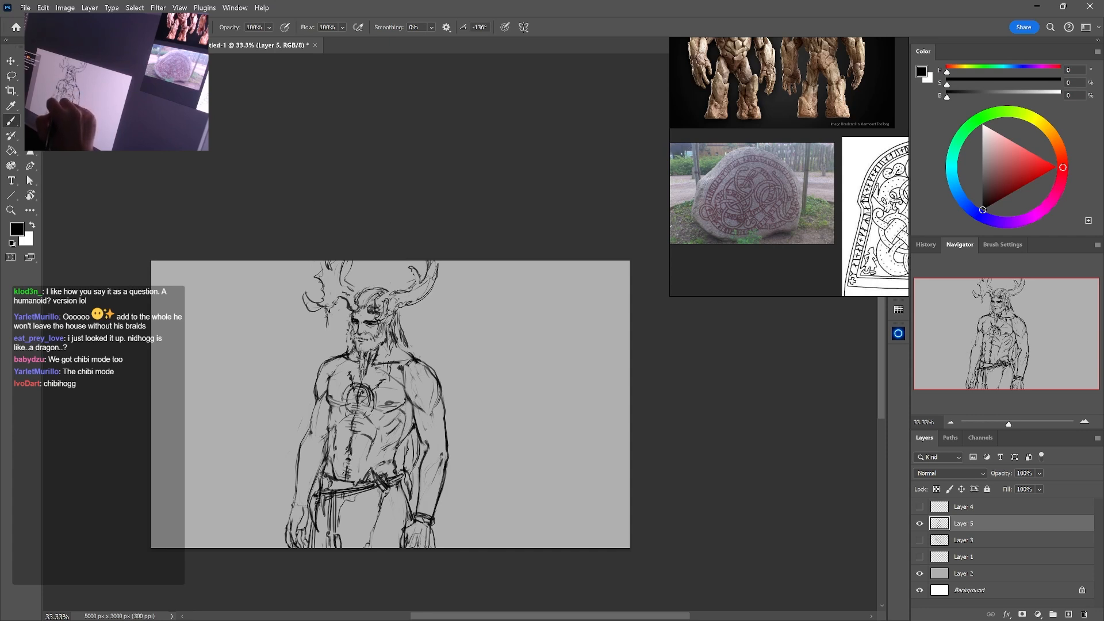
Erase the excess lines around the chest pendant and redraw its rim and inner detail
{"action": "key", "text": "e"}
{"action": "mouse_move", "coordinate": [374, 395]}
{"action": "left_mouse_down"}
{"action": "mouse_move", "coordinate": [371, 408]}
{"action": "mouse_move", "coordinate": [379, 402]}
{"action": "left_mouse_up"}
{"action": "key", "text": "b"}
{"action": "key", "text": "e"}
{"action": "key", "text": "b"}
{"action": "key", "text": "e"}
{"action": "key", "text": "b"}
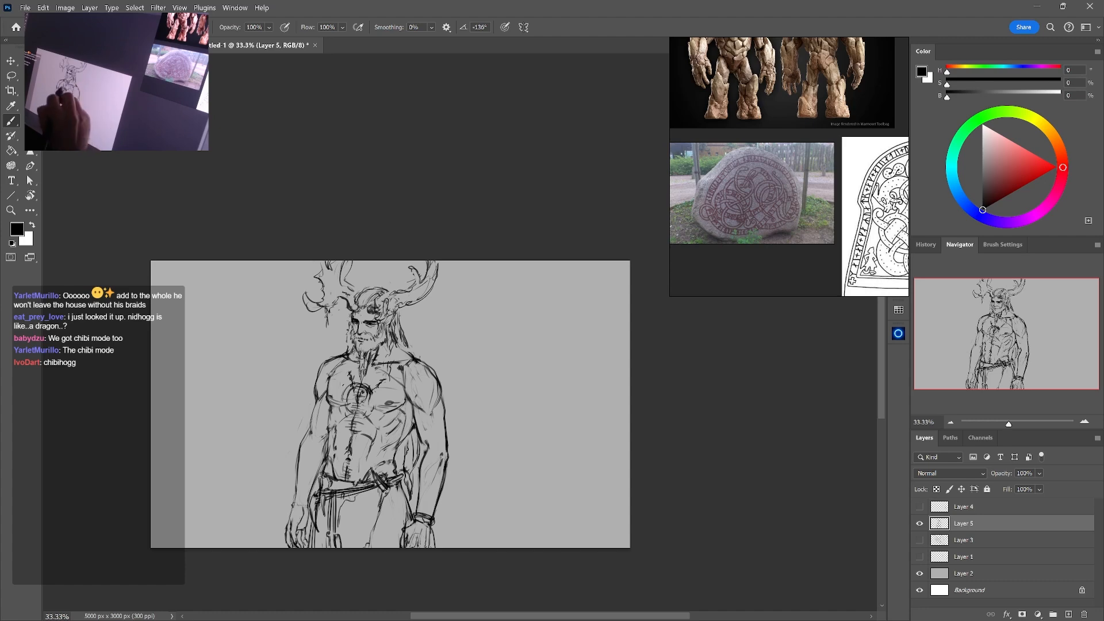
Clean up stray lines on the chest around the pendant with the Eraser
{"action": "key", "text": "e"}
{"action": "left_click_drag", "start_coordinate": [328, 399], "coordinate": [339, 407]}
{"action": "key", "text": "b"}
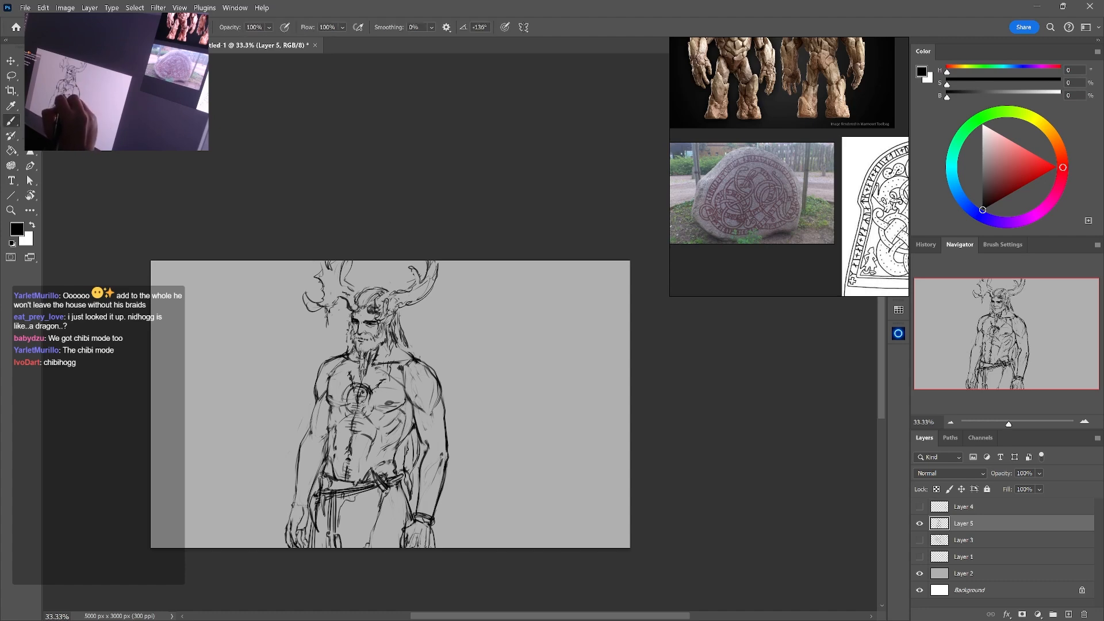
{"action": "key", "text": "e"}
{"action": "mouse_move", "coordinate": [371, 392]}
{"action": "left_mouse_down"}
{"action": "mouse_move", "coordinate": [367, 408]}
{"action": "mouse_move", "coordinate": [354, 384]}
{"action": "left_mouse_up"}
{"action": "key", "text": "b"}
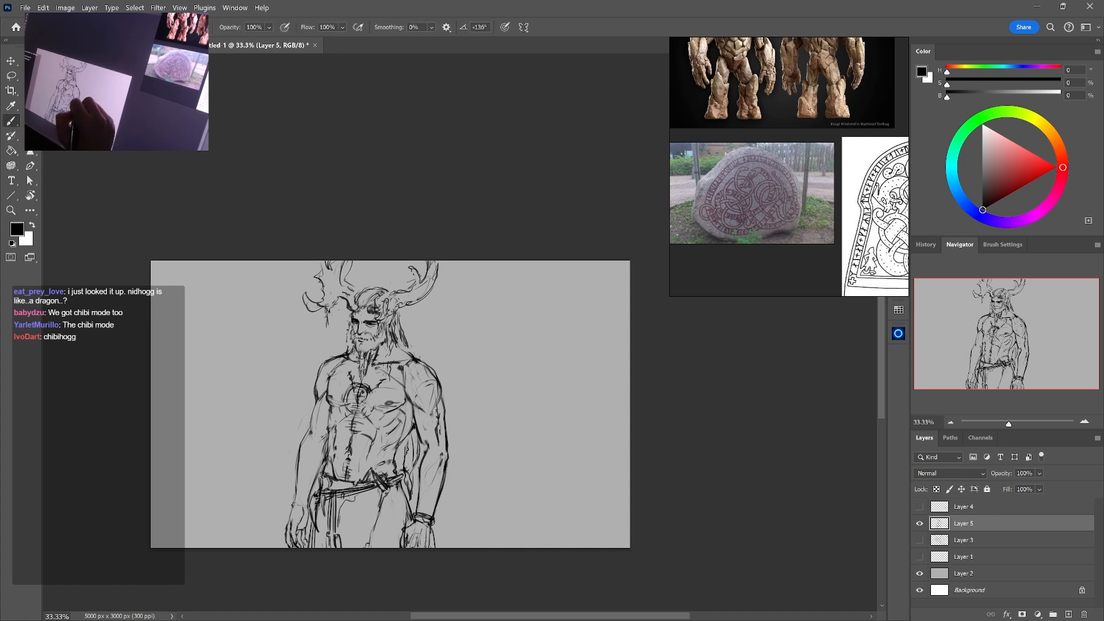
Draw curved band lines on the forearm above the existing bracelet and undo the last unwanted change
{"action": "left_click_drag", "start_coordinate": [441, 427], "coordinate": [444, 446]}
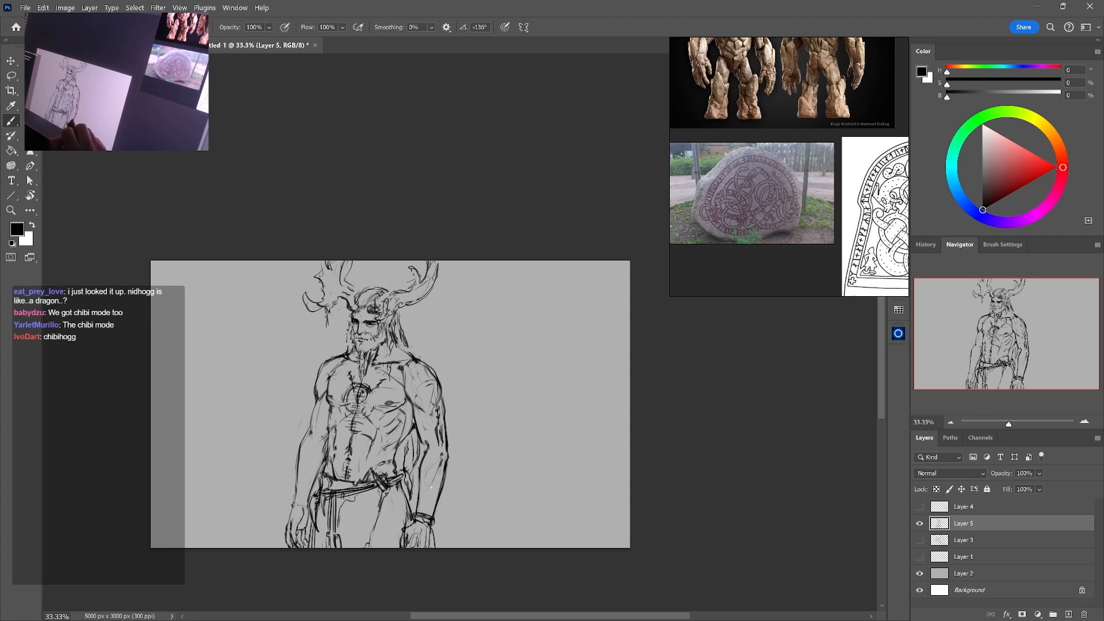
{"action": "mouse_move", "coordinate": [420, 510]}
{"action": "left_mouse_down"}
{"action": "mouse_move", "coordinate": [437, 500]}
{"action": "mouse_move", "coordinate": [422, 515]}
{"action": "left_mouse_up"}
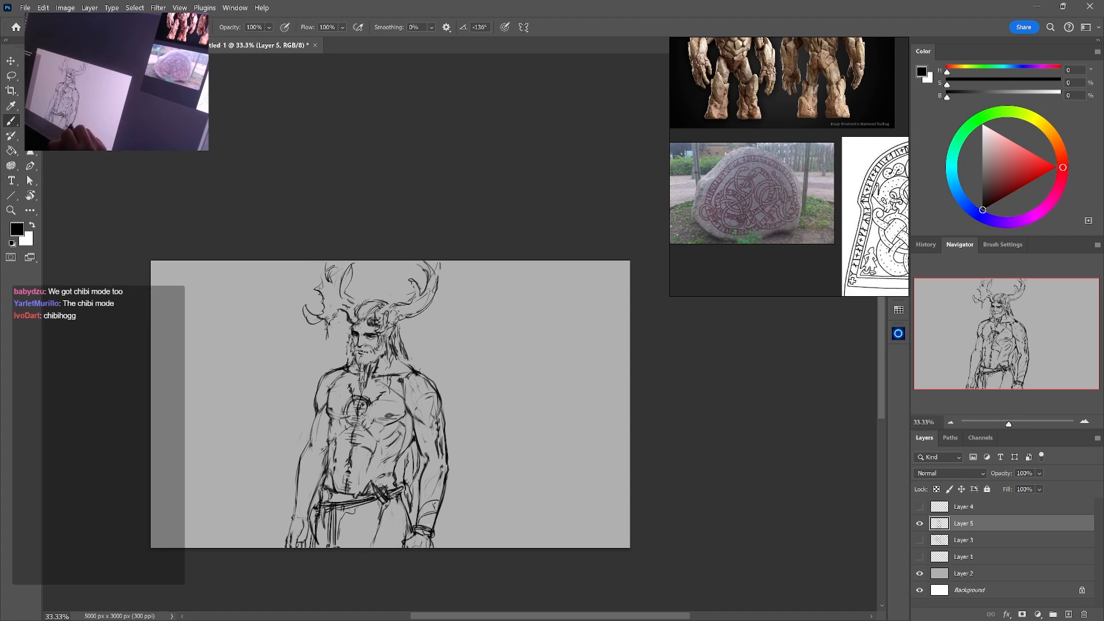
{"action": "key", "text": "ctrl+z"}
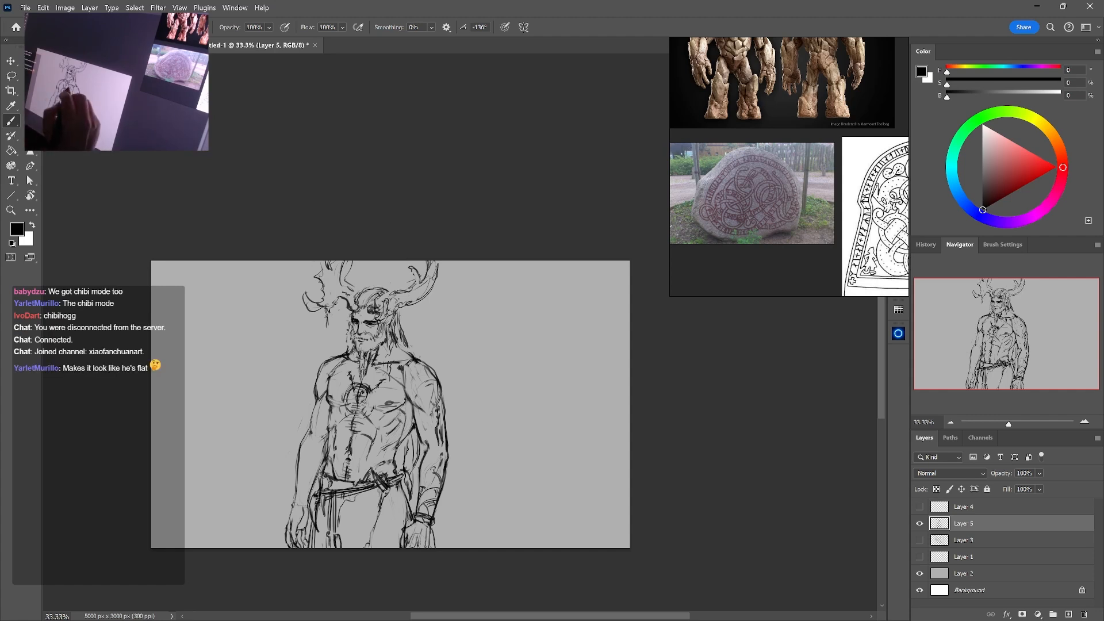
Erase parts of the chest pendant's rim and redraw the pendant as a smaller, narrower shape
{"action": "key", "text": "e"}
{"action": "key", "text": "b"}
{"action": "key", "text": "e"}
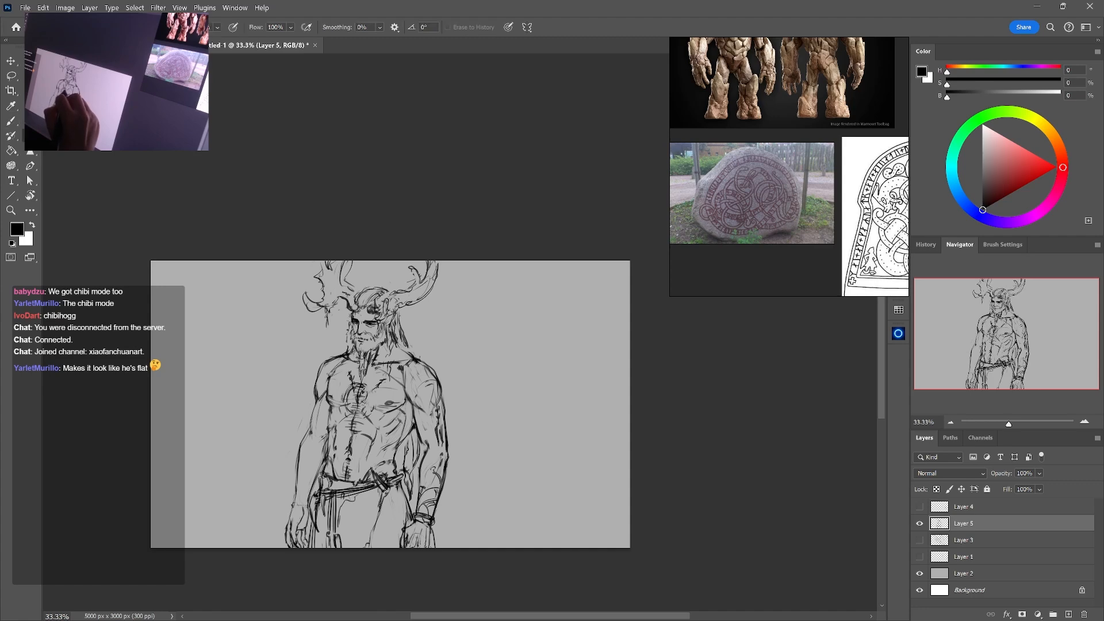
{"action": "key", "text": "b"}
{"action": "left_click_drag", "start_coordinate": [367, 396], "coordinate": [364, 406]}
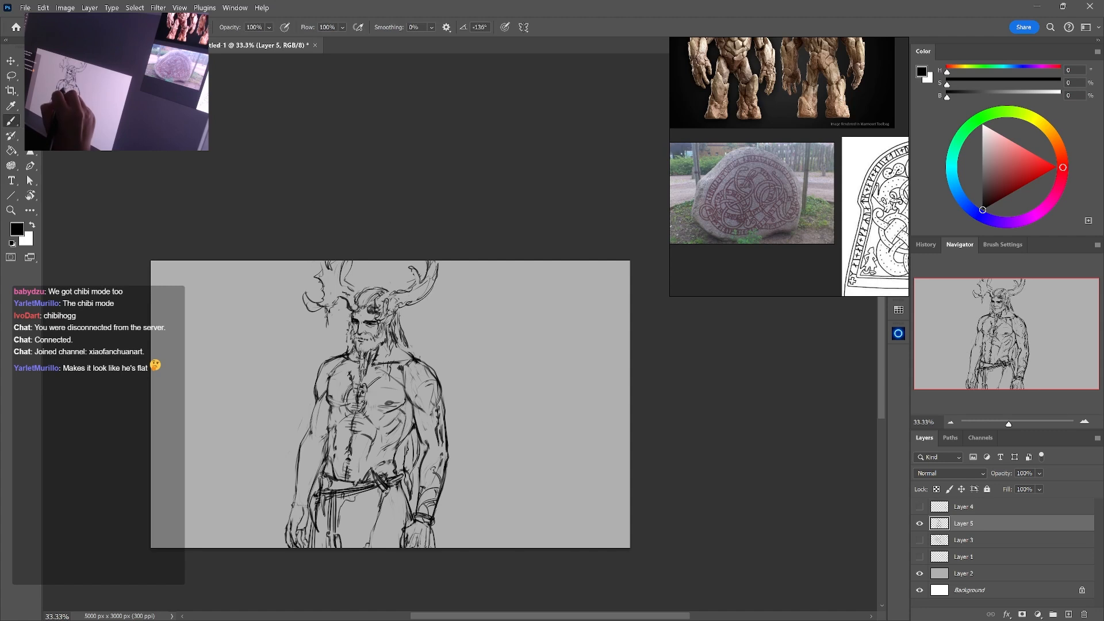
{"action": "key", "text": "e"}
{"action": "key", "text": "b"}
{"action": "key", "text": "e"}
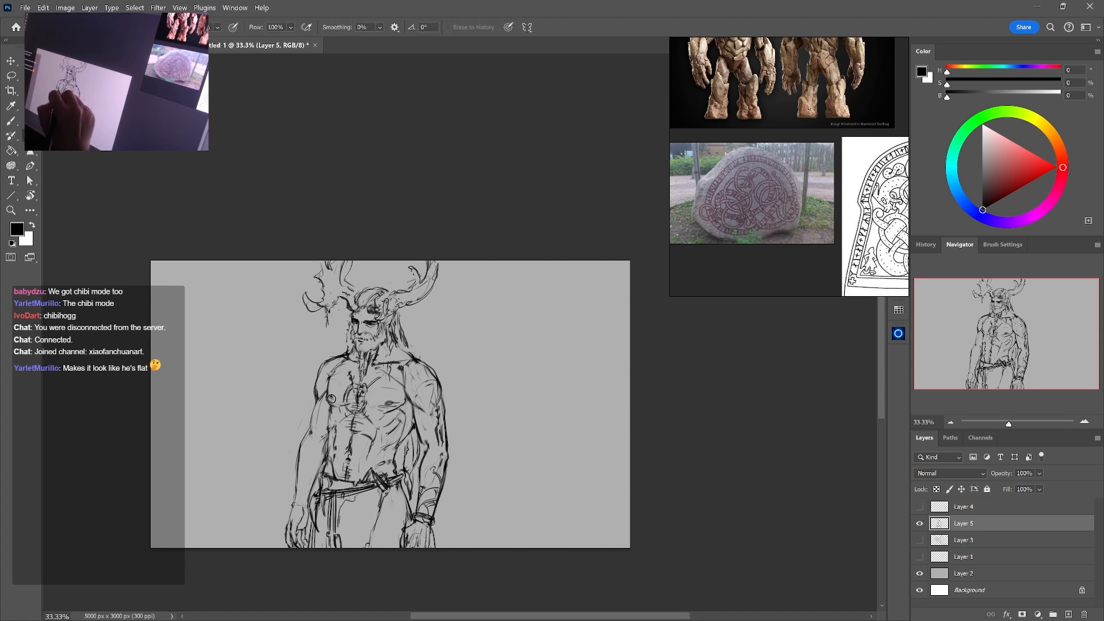
{"action": "key", "text": "b"}
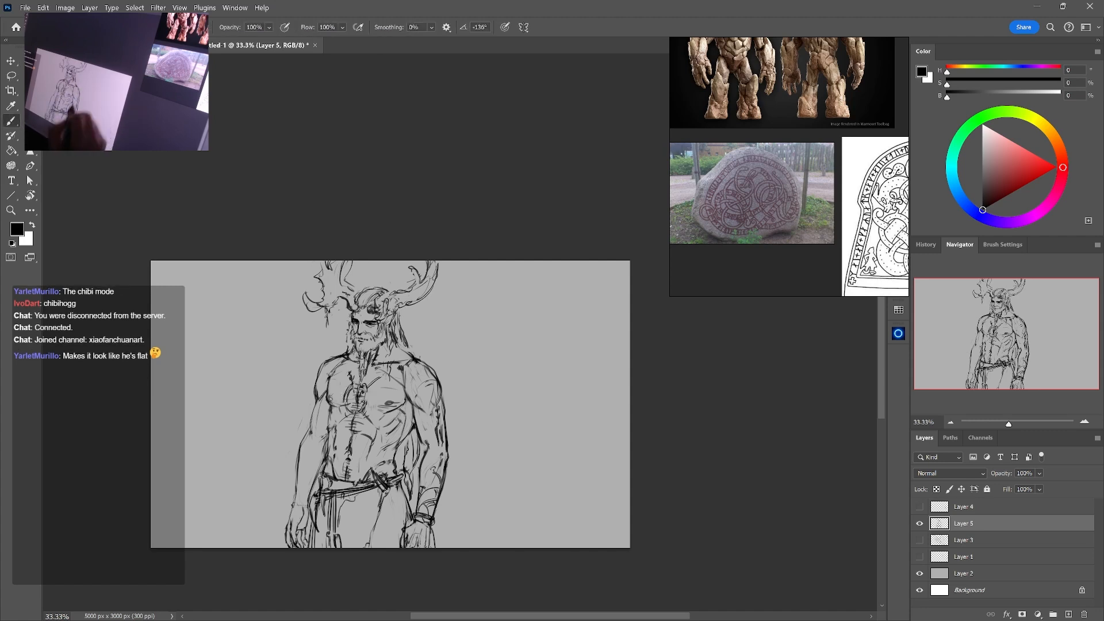
Draw curved tattoo lines on both forearms and add a bracelet to the bare wrist
{"action": "left_click_drag", "start_coordinate": [441, 483], "coordinate": [433, 475]}
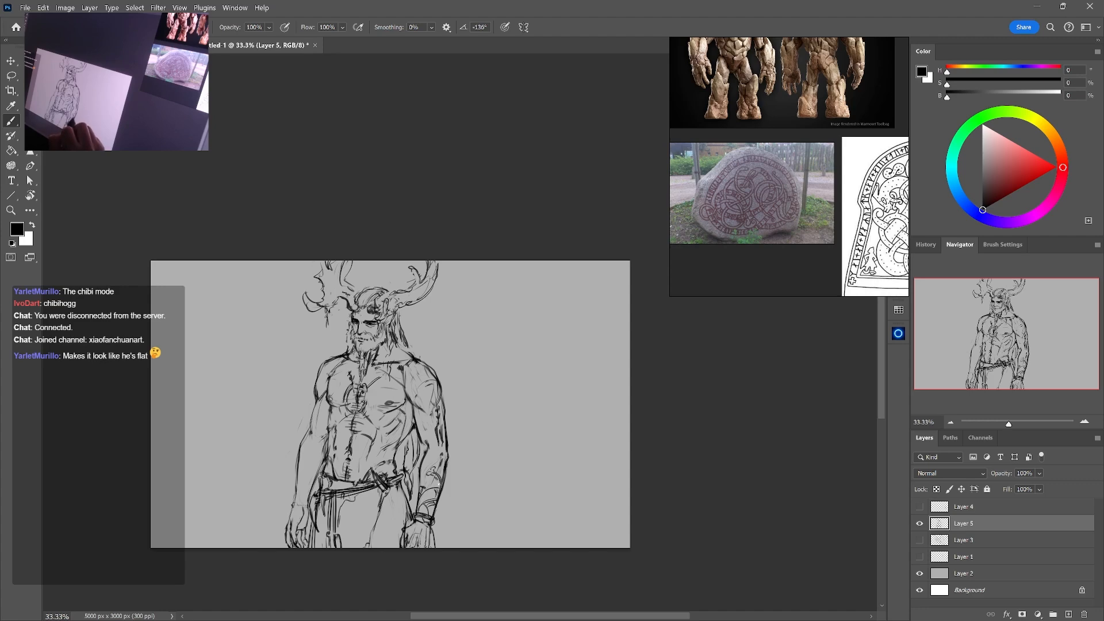
{"action": "key", "text": "e"}
{"action": "key", "text": "b"}
{"action": "key", "text": "e"}
{"action": "key", "text": "b"}
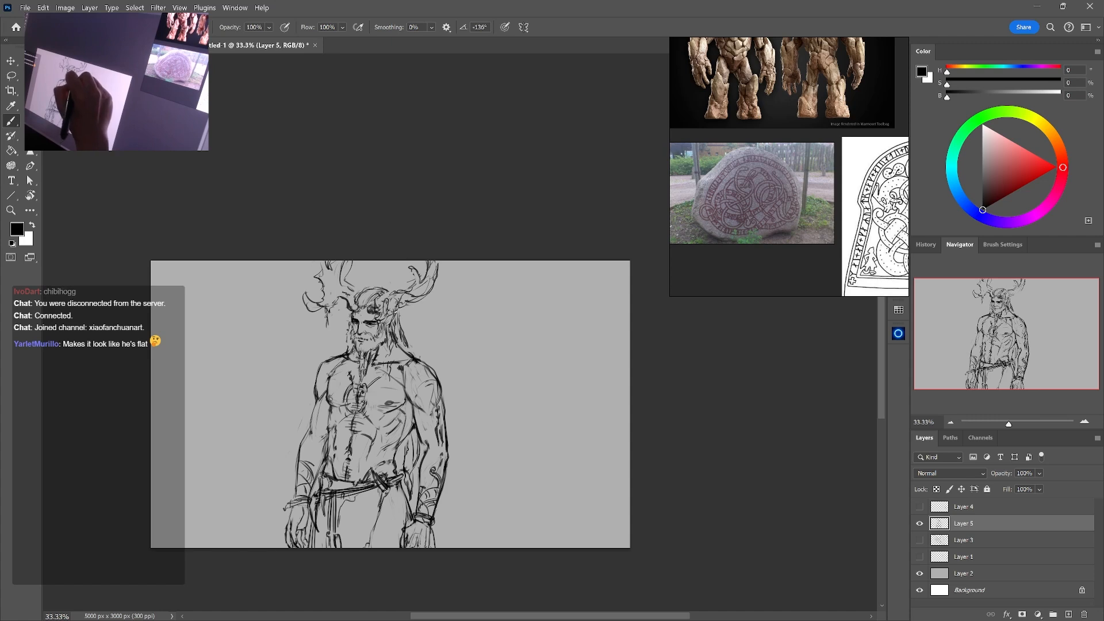
Rework the broken antler's tip into a thin beaded strand hanging beside the face
{"action": "key", "text": "e"}
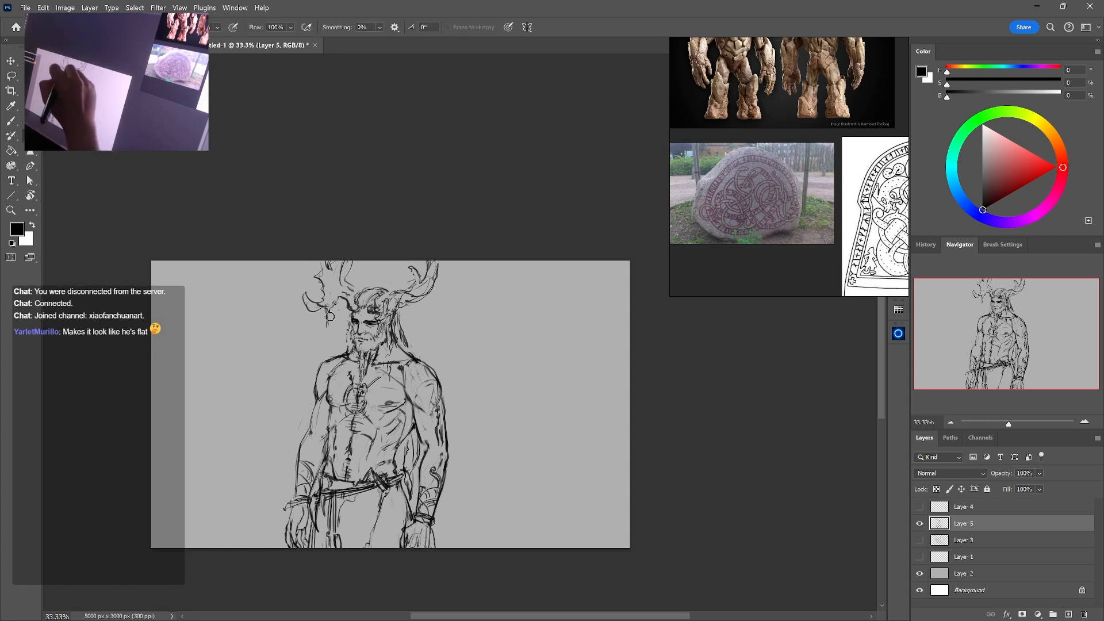
{"action": "key", "text": "b"}
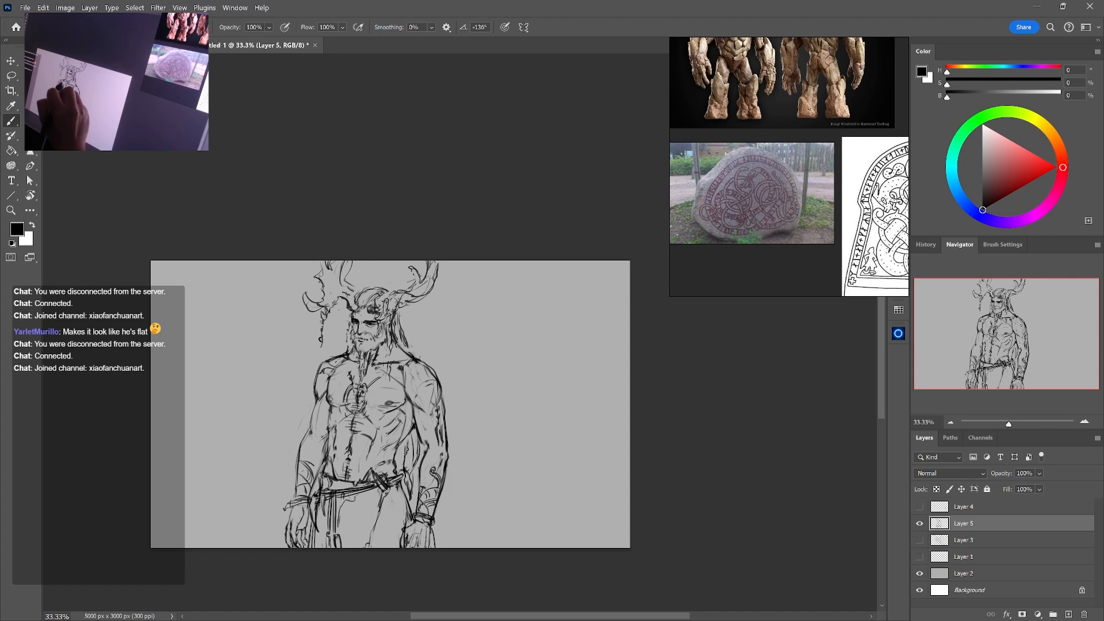
Draw a curved tattoo band over the shoulder beside the long hair, undoing the first attempt and redrawing it
{"action": "left_click_drag", "start_coordinate": [414, 363], "coordinate": [434, 389]}
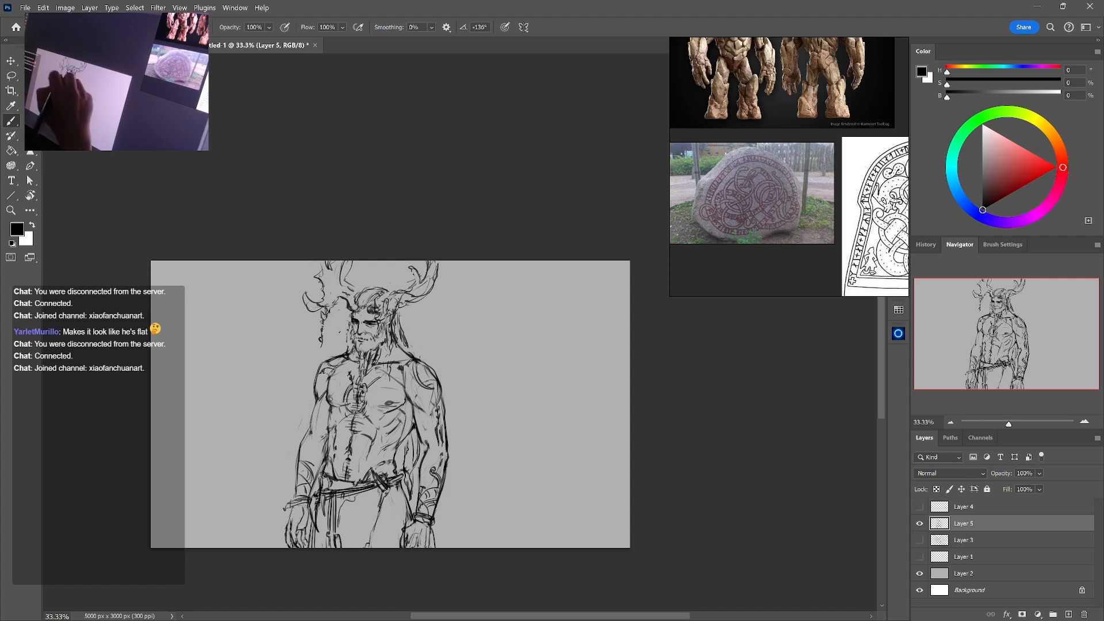
{"action": "key", "text": "ctrl+z"}
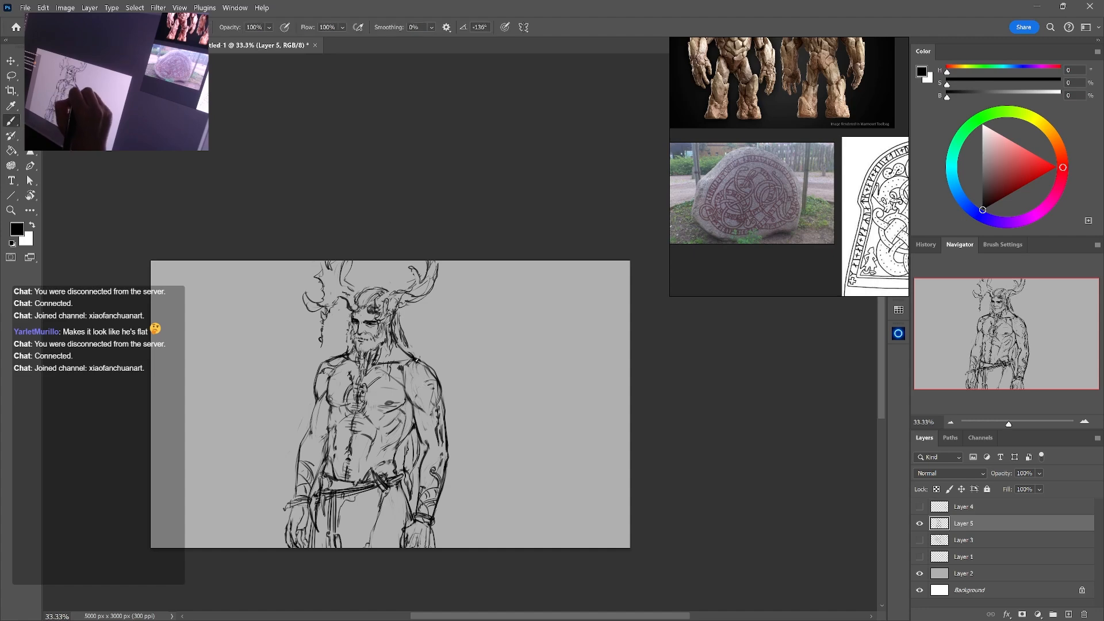
{"action": "left_click_drag", "start_coordinate": [413, 361], "coordinate": [431, 389]}
{"action": "mouse_move", "coordinate": [419, 365]}
{"action": "left_mouse_down"}
{"action": "mouse_move", "coordinate": [433, 405]}
{"action": "mouse_move", "coordinate": [505, 393]}
{"action": "left_mouse_up"}
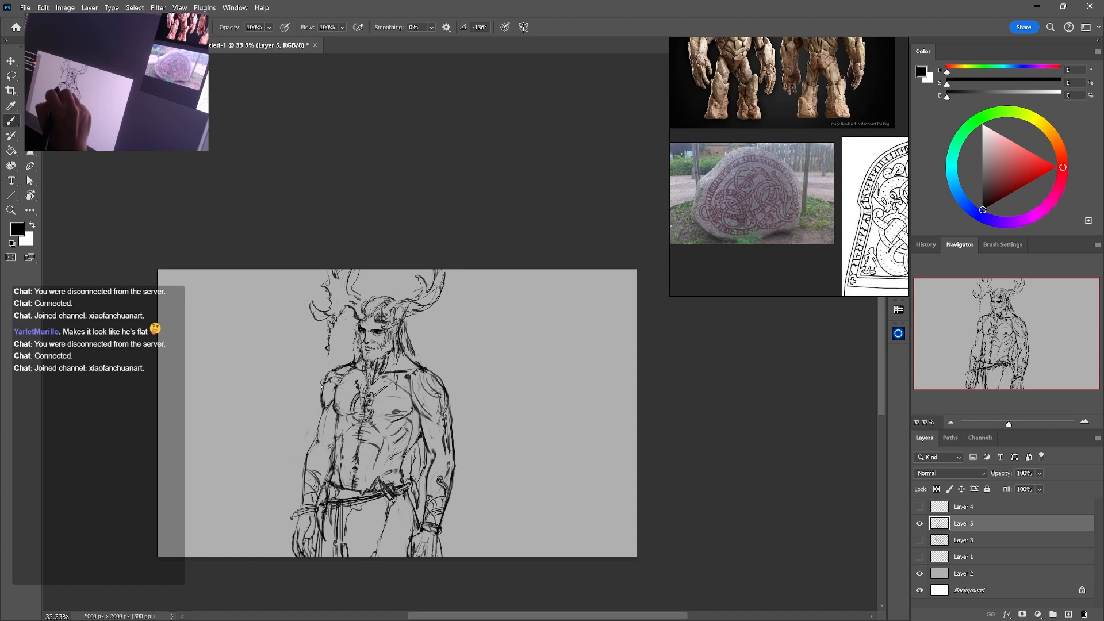
Sketch the wing's main arm rising from behind the shoulder to the canvas's upper edge
{"action": "mouse_move", "coordinate": [438, 369]}
{"action": "left_mouse_down"}
{"action": "mouse_move", "coordinate": [453, 357]}
{"action": "mouse_move", "coordinate": [427, 365]}
{"action": "mouse_move", "coordinate": [457, 366]}
{"action": "mouse_move", "coordinate": [479, 339]}
{"action": "left_mouse_up"}
{"action": "left_click_drag", "start_coordinate": [506, 271], "coordinate": [450, 382]}
{"action": "left_click_drag", "start_coordinate": [439, 369], "coordinate": [453, 385]}
{"action": "key", "text": "e"}
{"action": "key", "text": "b"}
{"action": "left_click_drag", "start_coordinate": [452, 385], "coordinate": [486, 330]}
{"action": "mouse_move", "coordinate": [480, 335]}
{"action": "left_mouse_down"}
{"action": "mouse_move", "coordinate": [452, 389]}
{"action": "mouse_move", "coordinate": [462, 416]}
{"action": "left_mouse_up"}
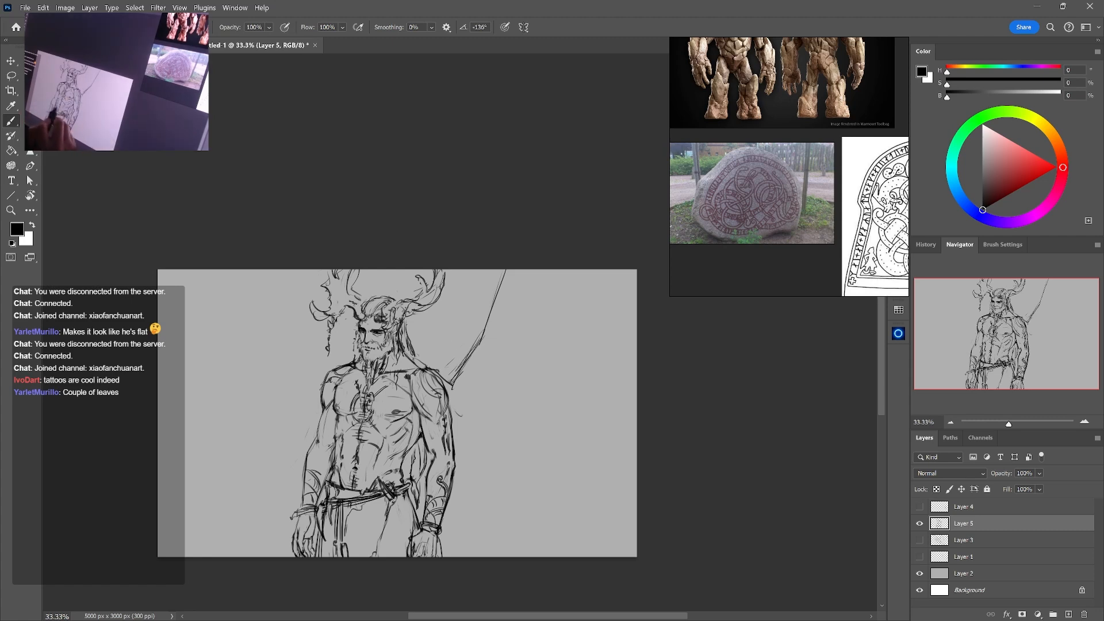
{"action": "left_click_drag", "start_coordinate": [359, 439], "coordinate": [407, 463]}
{"action": "mouse_move", "coordinate": [332, 456]}
{"action": "left_mouse_down"}
{"action": "mouse_move", "coordinate": [403, 443]}
{"action": "mouse_move", "coordinate": [398, 434]}
{"action": "left_mouse_up"}
{"action": "key", "text": "ctrl+z"}
{"action": "key", "text": "ctrl+z"}
{"action": "key", "text": "ctrl+z"}
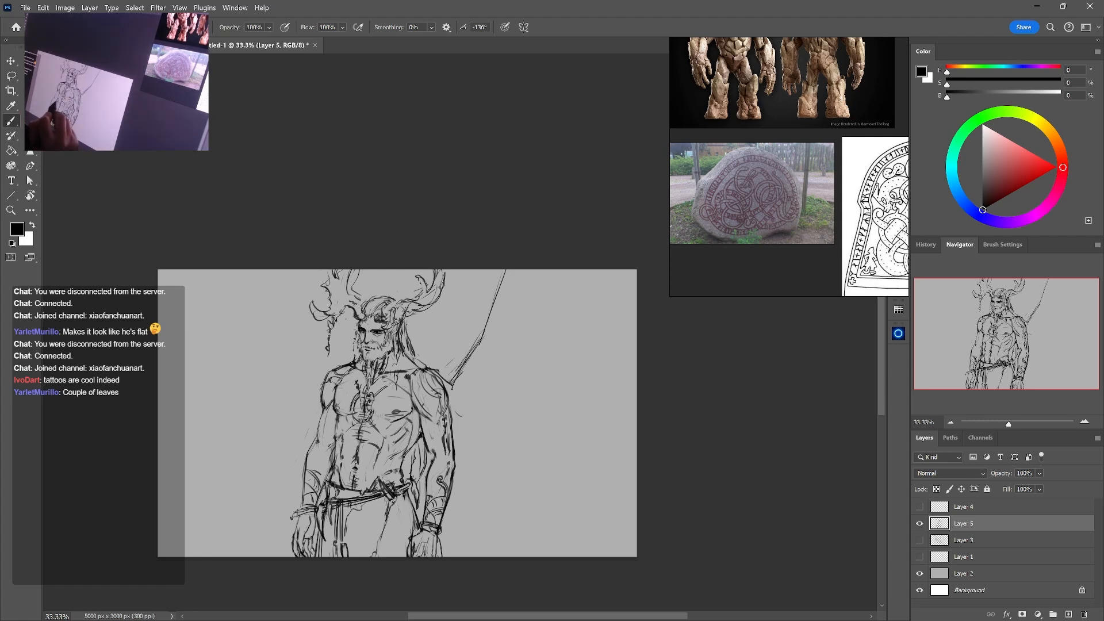
{"action": "left_click_drag", "start_coordinate": [332, 459], "coordinate": [398, 461]}
{"action": "left_click_drag", "start_coordinate": [327, 447], "coordinate": [401, 467]}
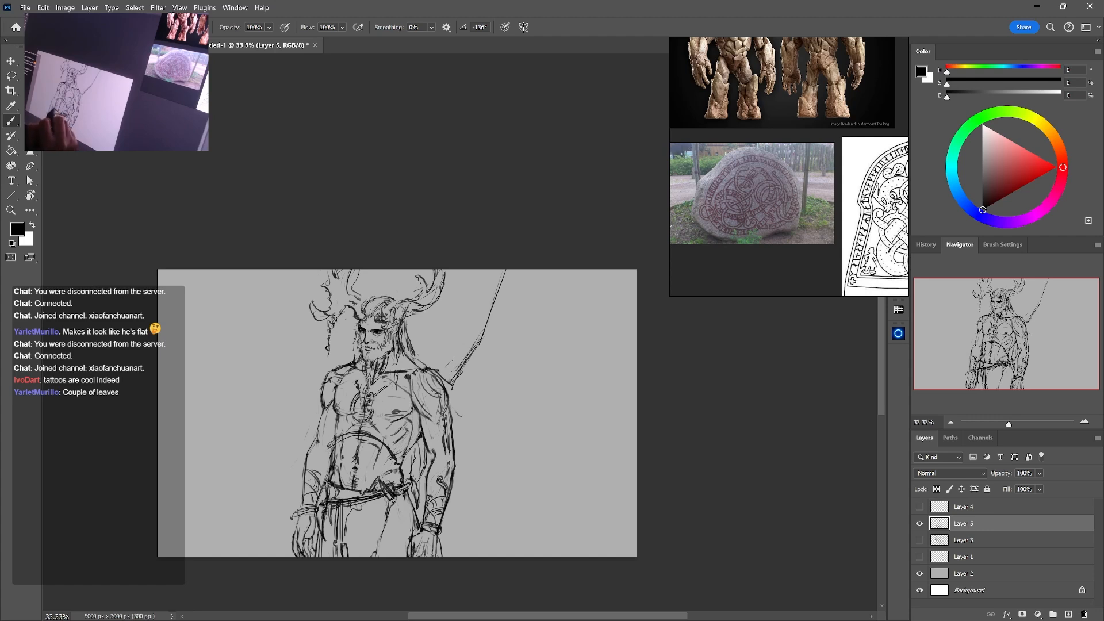
{"action": "key", "text": "ctrl+z"}
{"action": "key", "text": "ctrl+z"}
{"action": "key", "text": "ctrl+z"}
Thicken the wing arm with a second line and sketch its first long finger bone and ragged inner membrane edge
{"action": "left_click_drag", "start_coordinate": [482, 375], "coordinate": [463, 395]}
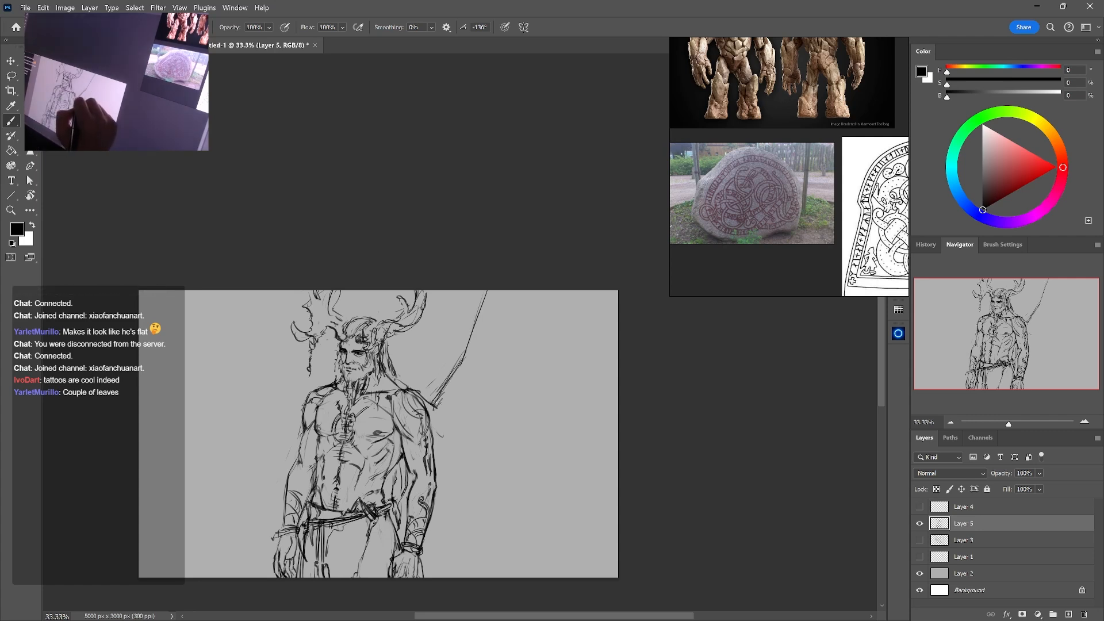
{"action": "left_click_drag", "start_coordinate": [438, 404], "coordinate": [450, 375]}
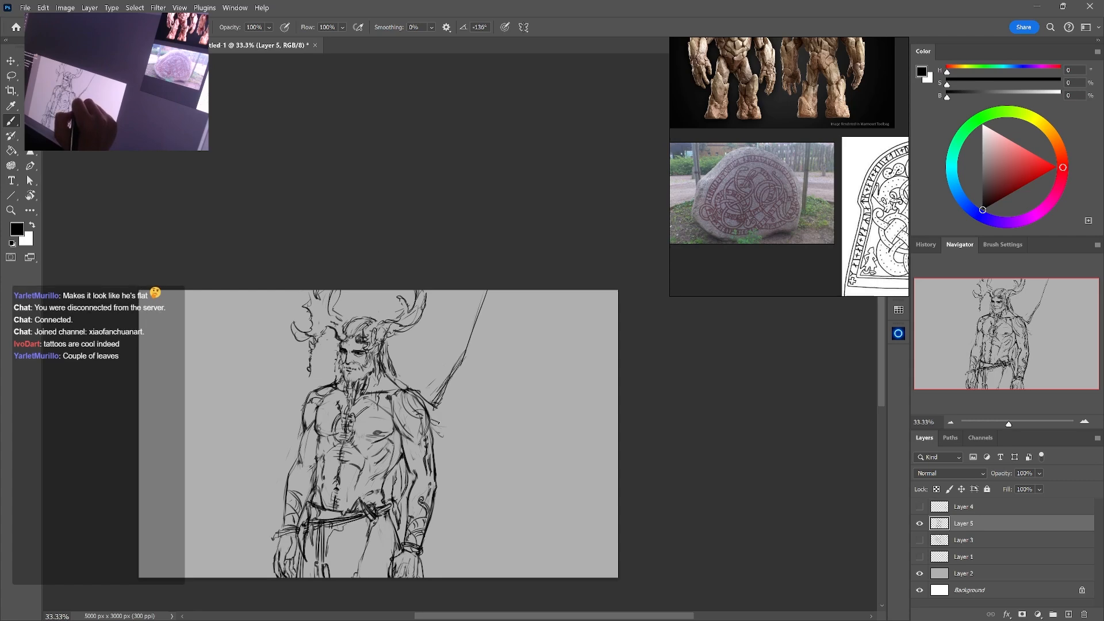
{"action": "mouse_move", "coordinate": [447, 426]}
{"action": "left_mouse_down"}
{"action": "mouse_move", "coordinate": [510, 269]}
{"action": "mouse_move", "coordinate": [476, 358]}
{"action": "left_mouse_up"}
{"action": "mouse_move", "coordinate": [496, 308]}
{"action": "left_mouse_down"}
{"action": "mouse_move", "coordinate": [509, 400]}
{"action": "mouse_move", "coordinate": [486, 535]}
{"action": "left_mouse_up"}
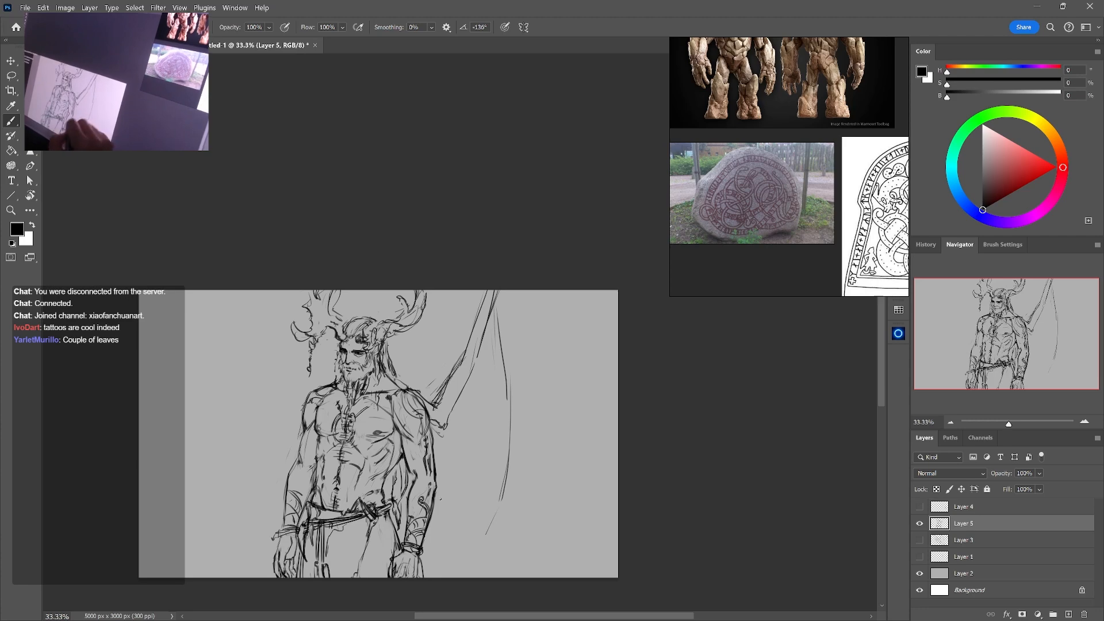
{"action": "mouse_move", "coordinate": [467, 465]}
{"action": "left_mouse_down"}
{"action": "mouse_move", "coordinate": [482, 486]}
{"action": "mouse_move", "coordinate": [470, 531]}
{"action": "mouse_move", "coordinate": [486, 531]}
{"action": "left_mouse_up"}
{"action": "left_click_drag", "start_coordinate": [505, 484], "coordinate": [478, 564]}
{"action": "left_click_drag", "start_coordinate": [499, 296], "coordinate": [506, 369]}
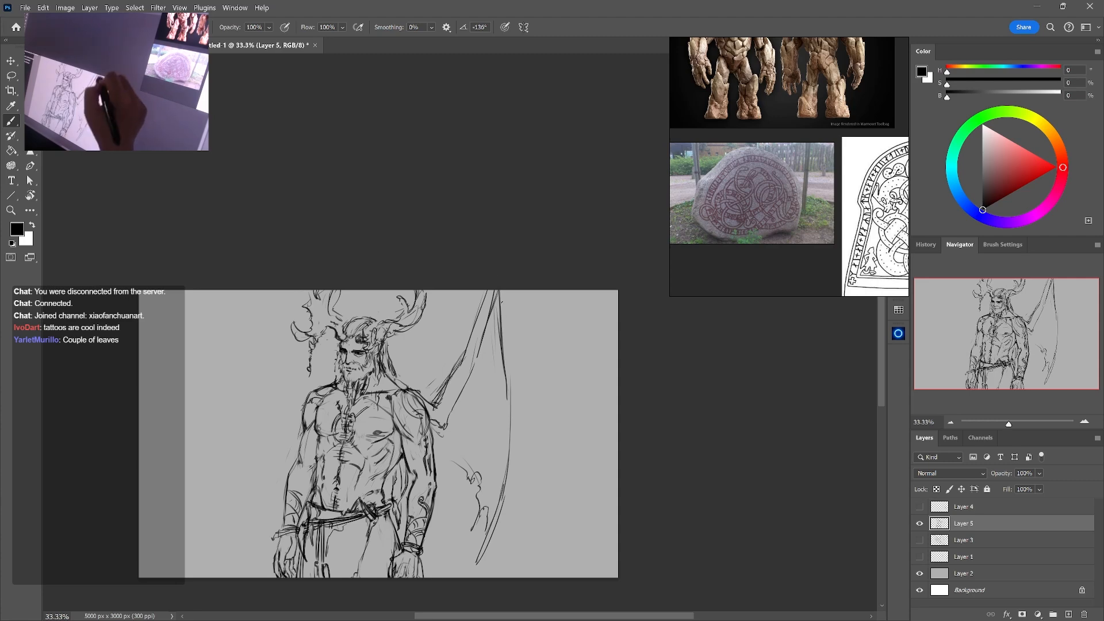
Extend the wing outward with a scalloped membrane edge and further long finger bones reaching the canvas's edge
{"action": "mouse_move", "coordinate": [502, 323]}
{"action": "left_mouse_down"}
{"action": "mouse_move", "coordinate": [515, 413]}
{"action": "mouse_move", "coordinate": [498, 516]}
{"action": "mouse_move", "coordinate": [544, 476]}
{"action": "mouse_move", "coordinate": [558, 444]}
{"action": "left_mouse_up"}
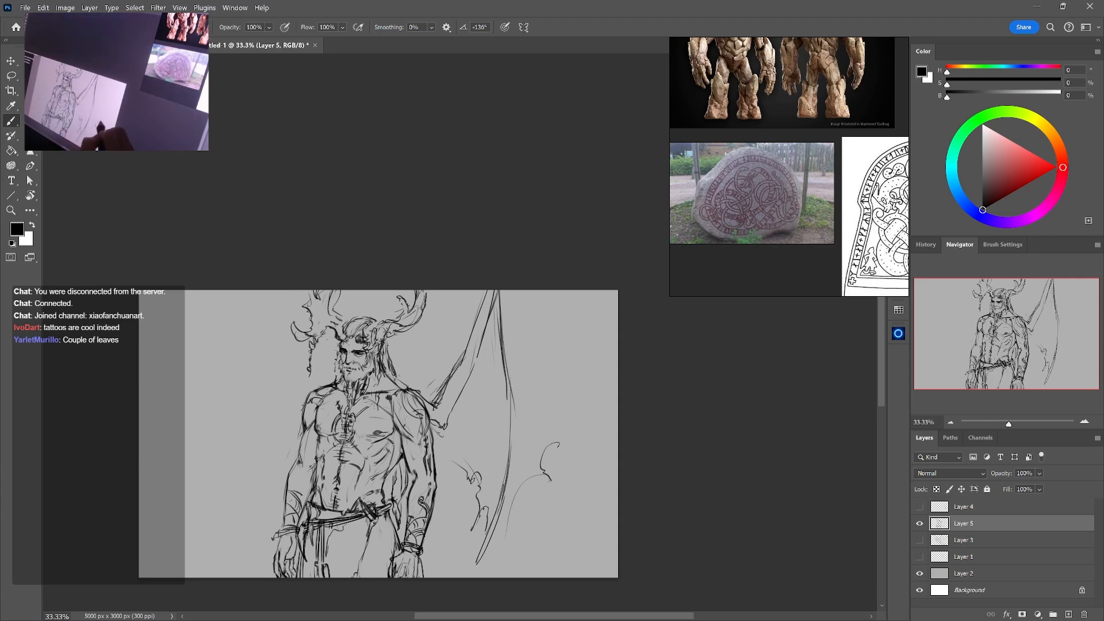
{"action": "left_click_drag", "start_coordinate": [537, 291], "coordinate": [595, 486]}
{"action": "left_click_drag", "start_coordinate": [589, 426], "coordinate": [605, 566]}
{"action": "left_click_drag", "start_coordinate": [593, 452], "coordinate": [595, 578]}
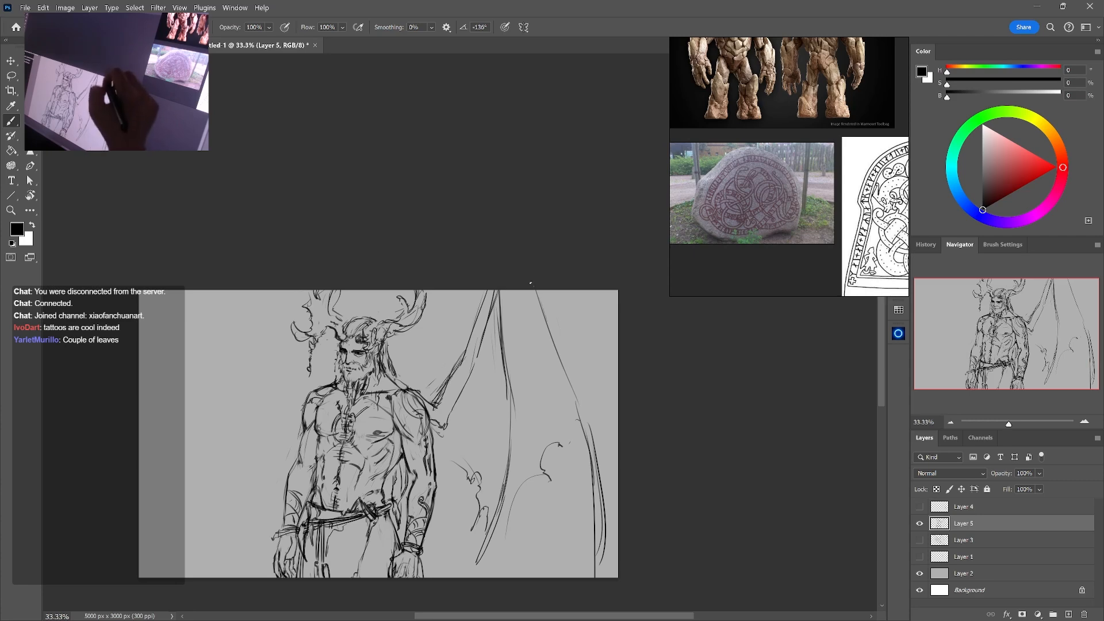
{"action": "left_click_drag", "start_coordinate": [535, 291], "coordinate": [575, 397]}
{"action": "left_click_drag", "start_coordinate": [590, 303], "coordinate": [611, 359]}
{"action": "left_click_drag", "start_coordinate": [600, 413], "coordinate": [596, 444]}
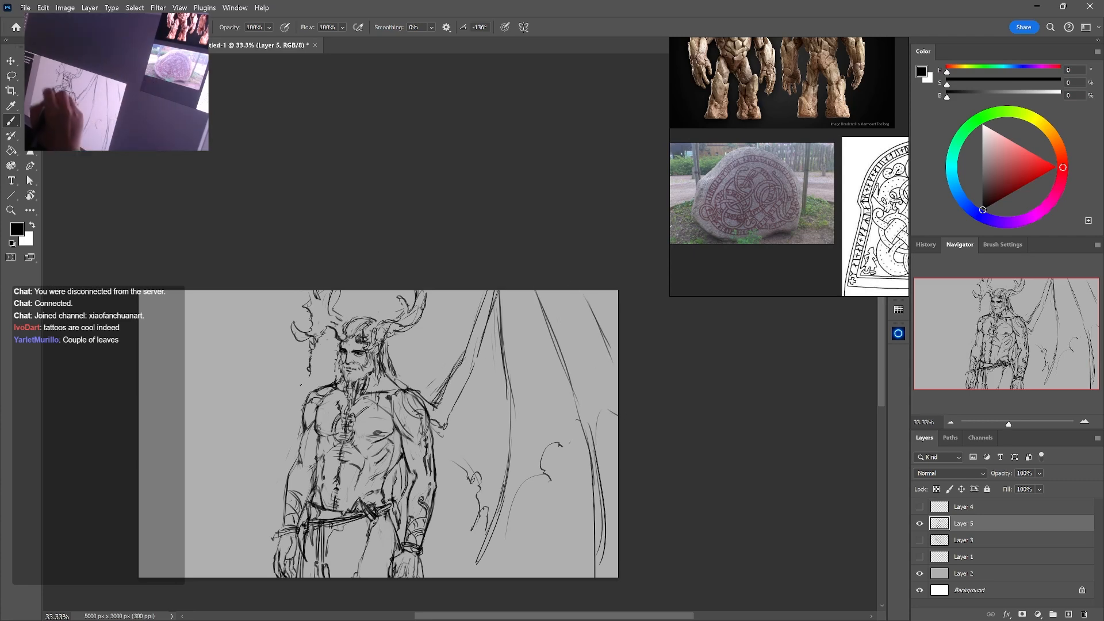
Sketch the opposite wing's inner lines beside the head and its long curved outer finger bone
{"action": "left_click_drag", "start_coordinate": [322, 354], "coordinate": [324, 393]}
{"action": "left_click_drag", "start_coordinate": [321, 353], "coordinate": [322, 388]}
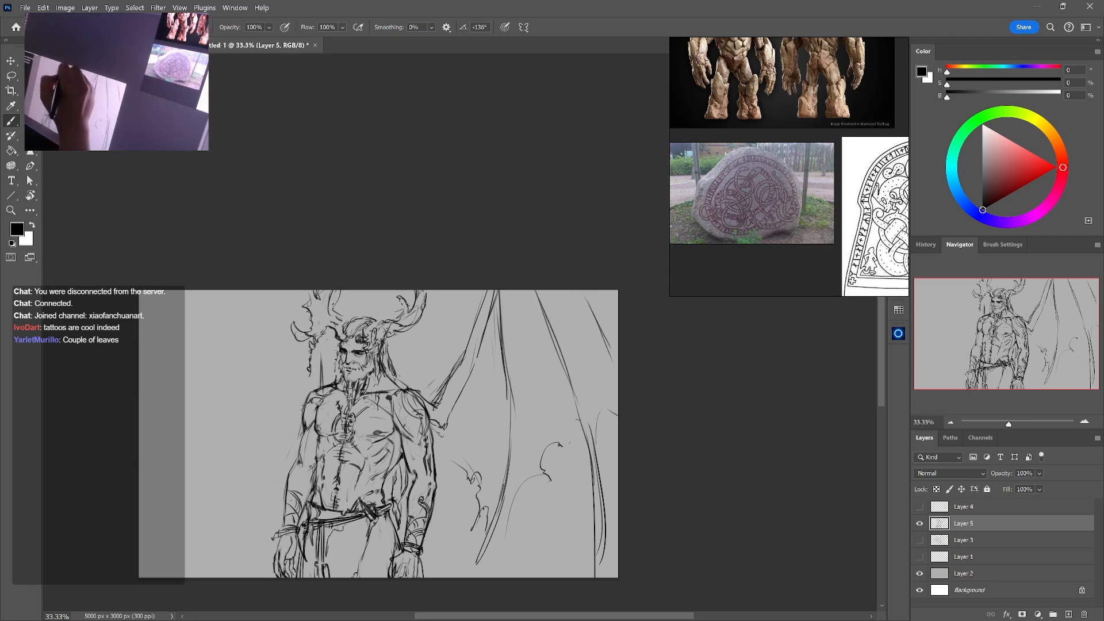
{"action": "left_click_drag", "start_coordinate": [280, 290], "coordinate": [220, 401]}
{"action": "left_click_drag", "start_coordinate": [208, 448], "coordinate": [202, 503]}
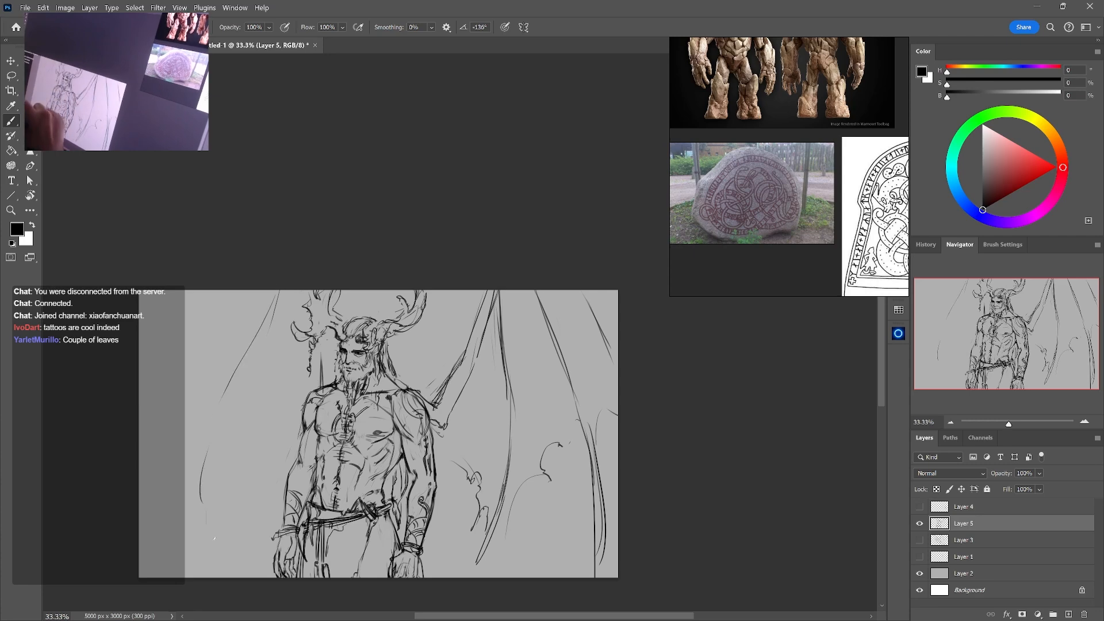
{"action": "left_click_drag", "start_coordinate": [429, 478], "coordinate": [445, 450]}
{"action": "left_click_drag", "start_coordinate": [220, 452], "coordinate": [219, 532]}
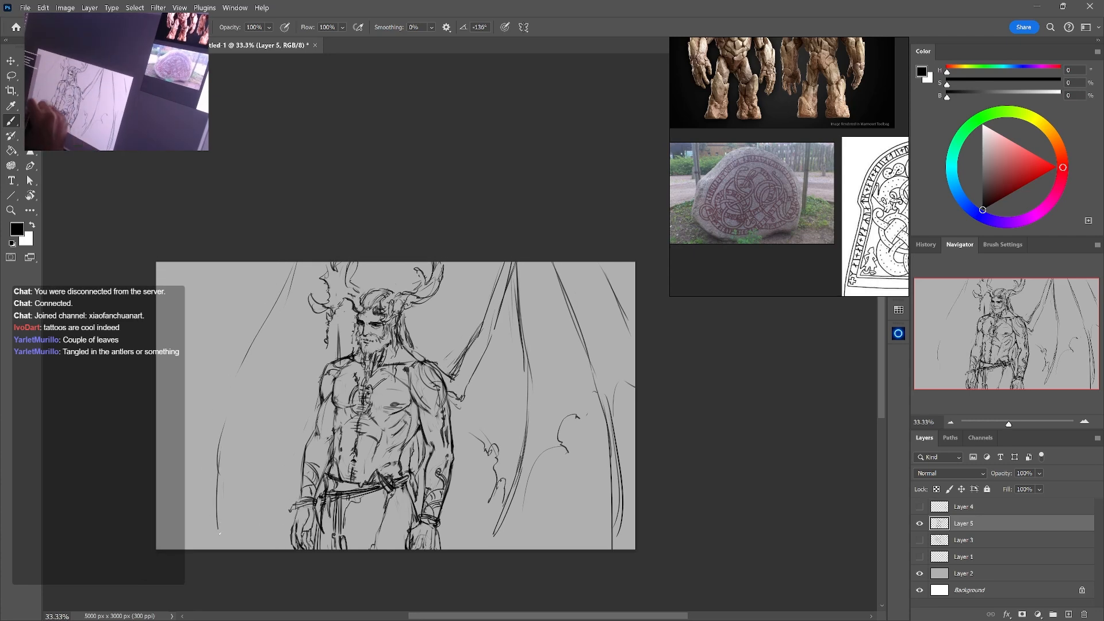
{"action": "mouse_move", "coordinate": [254, 433]}
{"action": "left_mouse_down"}
{"action": "mouse_move", "coordinate": [267, 463]}
{"action": "mouse_move", "coordinate": [246, 451]}
{"action": "left_mouse_up"}
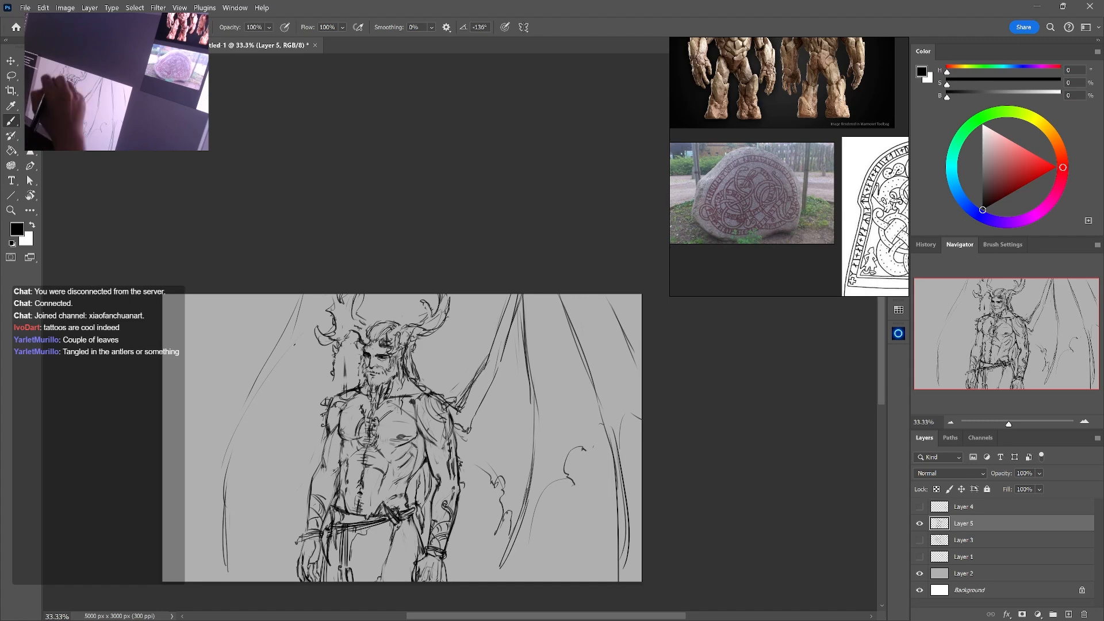
Draw collar lines around the base of the neck and erase the excess strokes near the collarbones
{"action": "left_click_drag", "start_coordinate": [495, 399], "coordinate": [527, 353]}
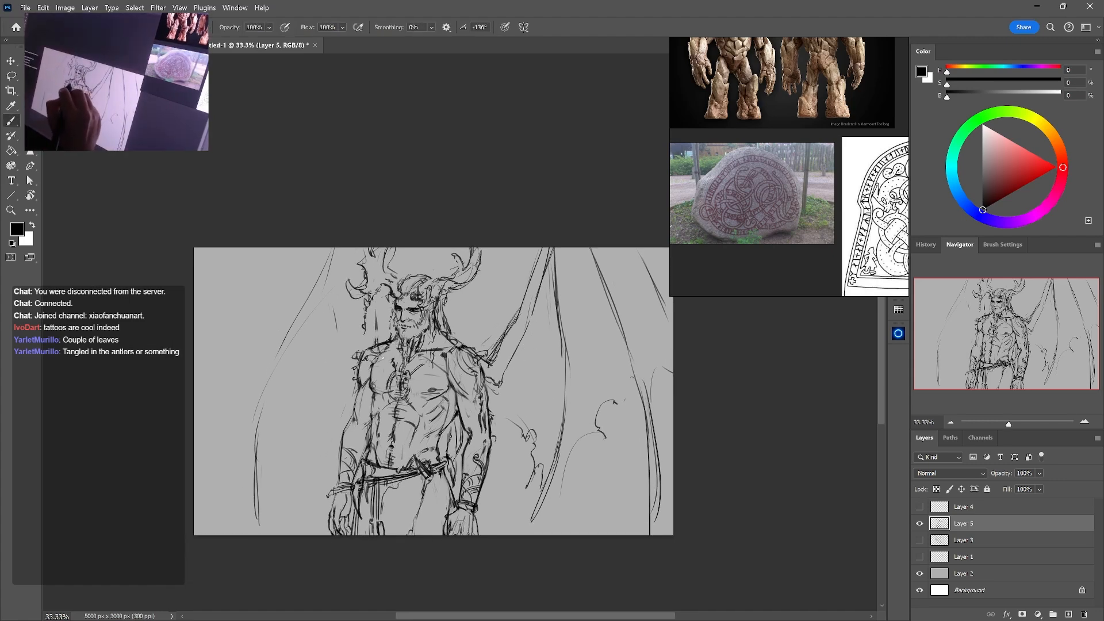
{"action": "left_click_drag", "start_coordinate": [425, 347], "coordinate": [444, 339]}
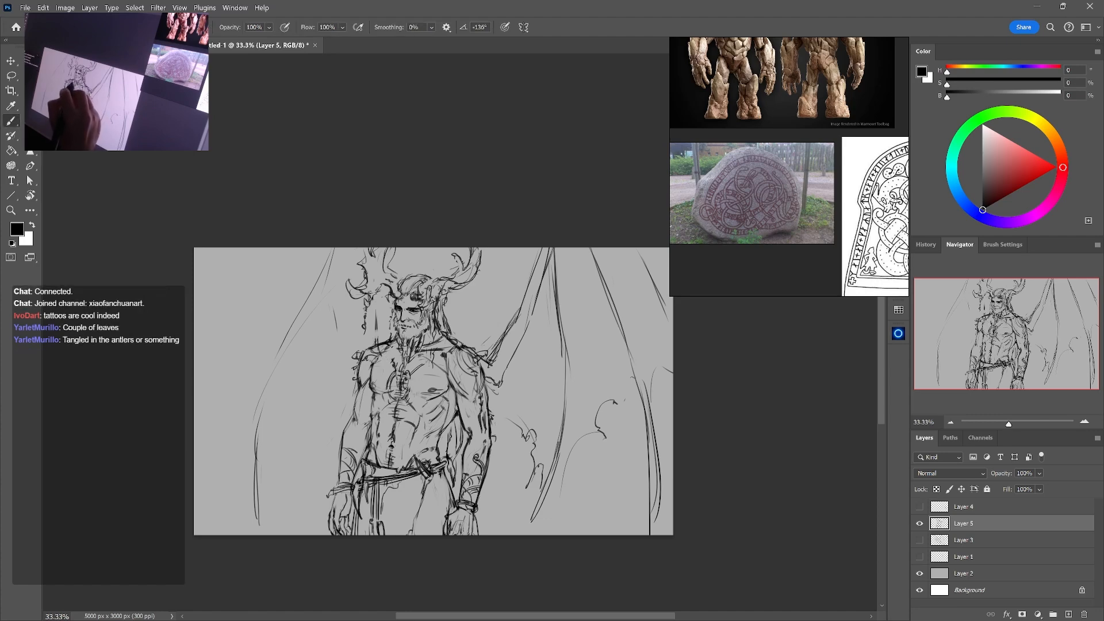
{"action": "left_click_drag", "start_coordinate": [430, 353], "coordinate": [440, 337]}
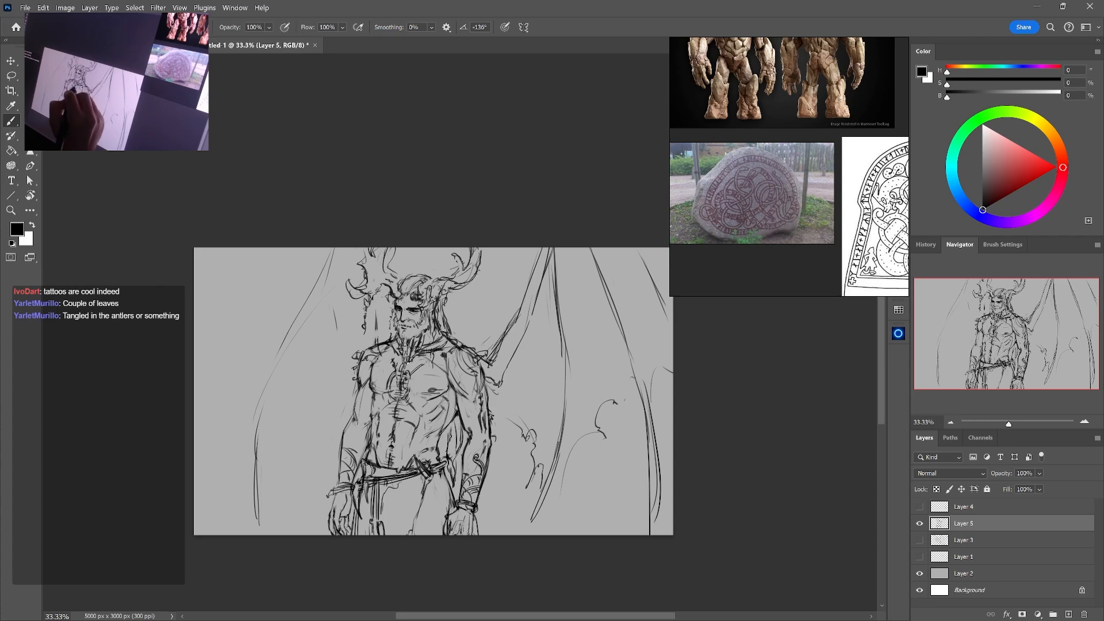
{"action": "key", "text": "e"}
{"action": "mouse_move", "coordinate": [412, 360]}
{"action": "left_mouse_down"}
{"action": "mouse_move", "coordinate": [409, 371]}
{"action": "mouse_move", "coordinate": [381, 349]}
{"action": "left_mouse_up"}
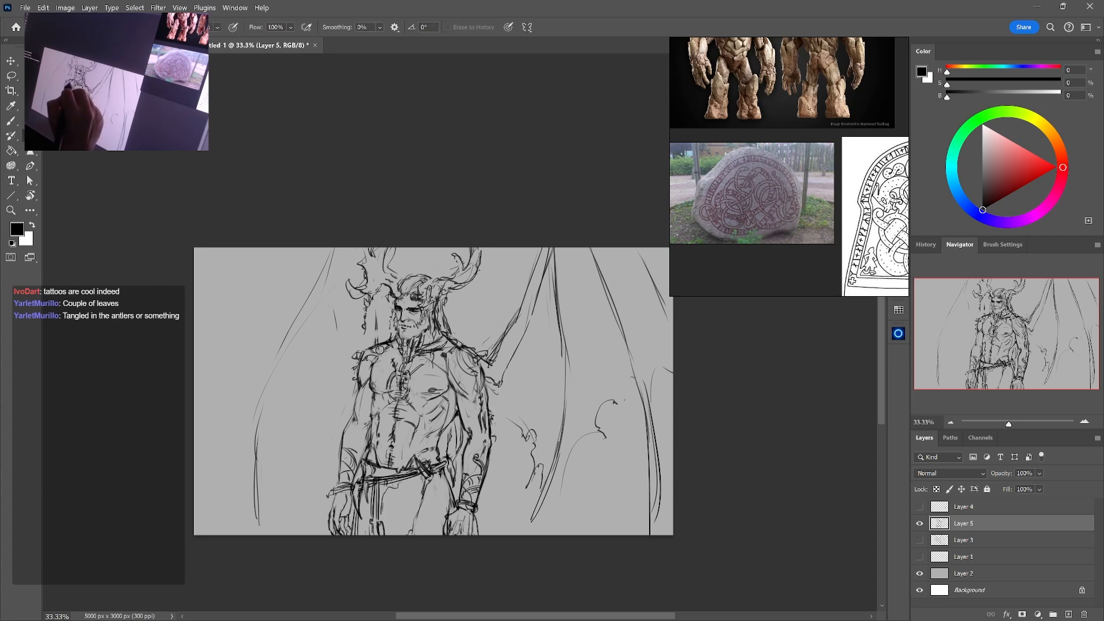
{"action": "key", "text": "b"}
{"action": "key", "text": "e"}
{"action": "left_click_drag", "start_coordinate": [448, 338], "coordinate": [439, 347]}
{"action": "key", "text": "b"}
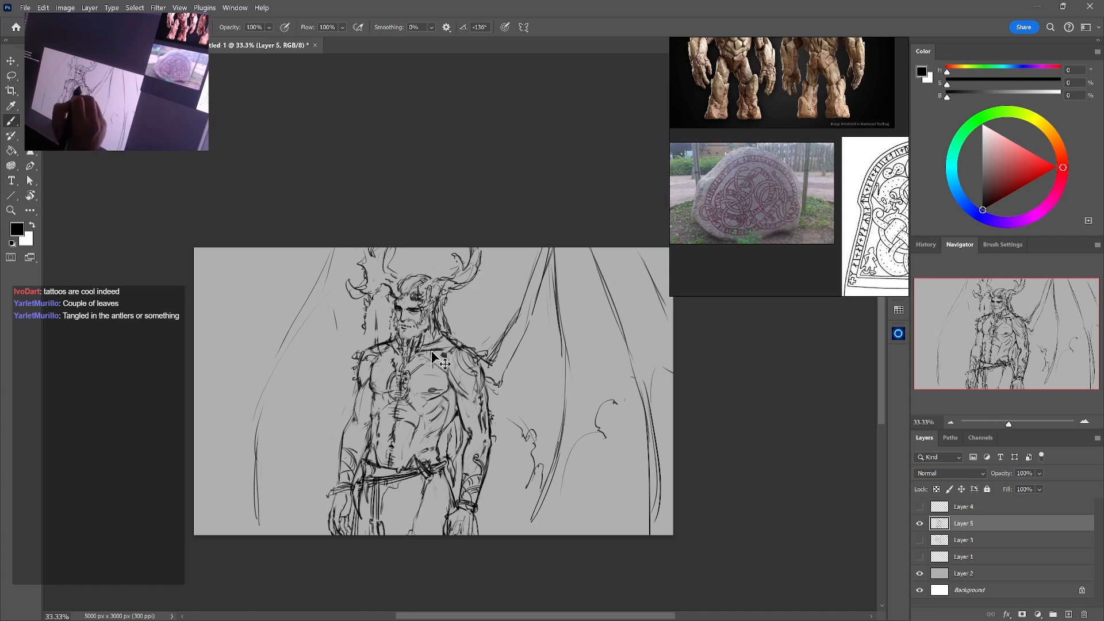
Undo the last collar strokes and redraw the line across the collarbone toward the far shoulder
{"action": "key", "text": "ctrl+z"}
{"action": "key", "text": "ctrl+z"}
{"action": "key", "text": "ctrl+z"}
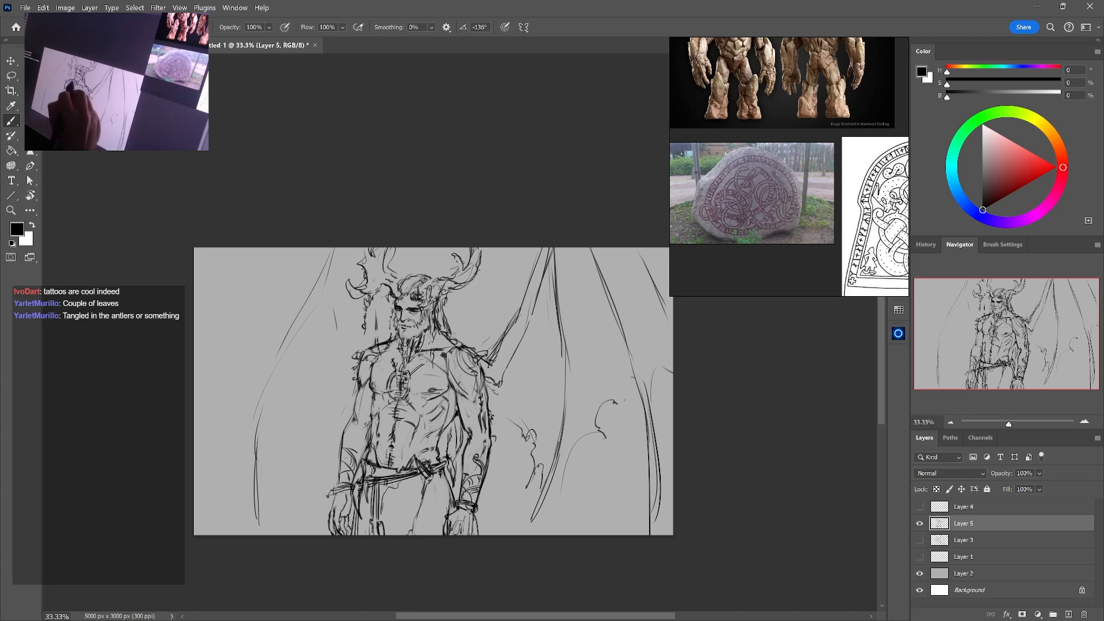
{"action": "left_click_drag", "start_coordinate": [433, 347], "coordinate": [468, 345]}
{"action": "key", "text": "e"}
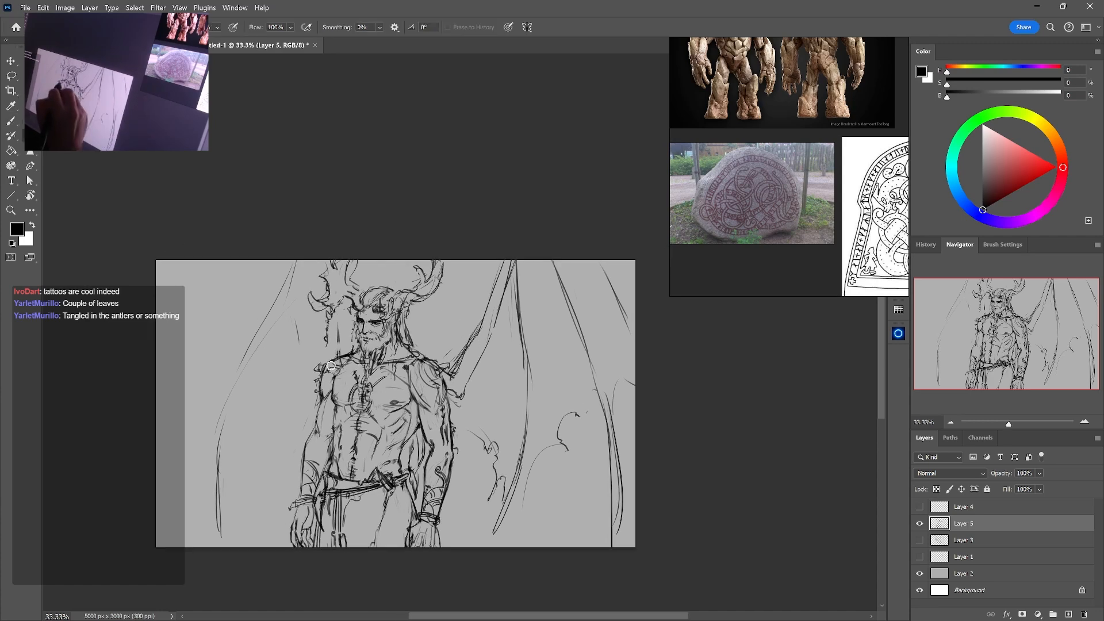
{"action": "key", "text": "b"}
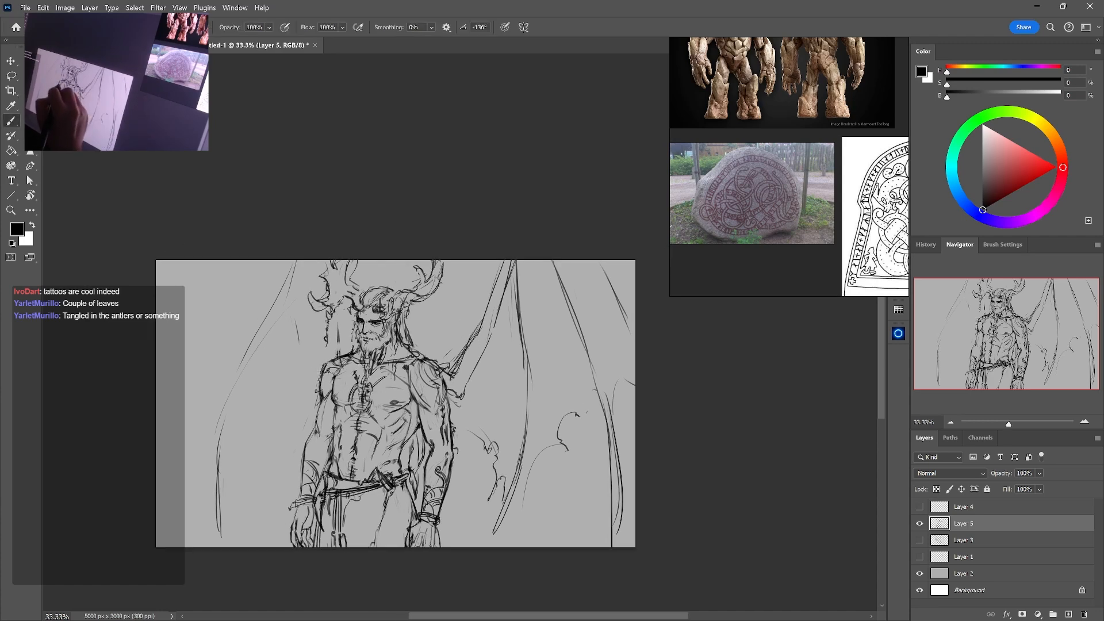
Sketch a shoulder guard with an upward-curving horn-like spike on the shoulder beneath the leaf-tangled antler, erasing stray lines
{"action": "mouse_move", "coordinate": [335, 368]}
{"action": "left_mouse_down"}
{"action": "mouse_move", "coordinate": [310, 384]}
{"action": "mouse_move", "coordinate": [346, 354]}
{"action": "mouse_move", "coordinate": [306, 398]}
{"action": "mouse_move", "coordinate": [319, 402]}
{"action": "mouse_move", "coordinate": [318, 379]}
{"action": "mouse_move", "coordinate": [297, 397]}
{"action": "mouse_move", "coordinate": [323, 391]}
{"action": "mouse_move", "coordinate": [344, 362]}
{"action": "mouse_move", "coordinate": [319, 372]}
{"action": "left_mouse_up"}
{"action": "key", "text": "e"}
{"action": "key", "text": "b"}
{"action": "key", "text": "e"}
{"action": "key", "text": "b"}
{"action": "key", "text": "e"}
{"action": "key", "text": "b"}
{"action": "mouse_move", "coordinate": [307, 357]}
{"action": "left_mouse_down"}
{"action": "mouse_move", "coordinate": [317, 377]}
{"action": "mouse_move", "coordinate": [304, 373]}
{"action": "mouse_move", "coordinate": [307, 400]}
{"action": "left_mouse_up"}
{"action": "key", "text": "e"}
{"action": "key", "text": "b"}
{"action": "left_click_drag", "start_coordinate": [320, 377], "coordinate": [310, 398]}
{"action": "key", "text": "e"}
Draw a double-lined strap running diagonally from the spiked shoulder across the torso to the belt
{"action": "left_click_drag", "start_coordinate": [305, 350], "coordinate": [368, 450]}
{"action": "key", "text": "b"}
{"action": "left_click_drag", "start_coordinate": [340, 377], "coordinate": [375, 456]}
{"action": "key", "text": "e"}
{"action": "key", "text": "b"}
{"action": "left_click_drag", "start_coordinate": [337, 386], "coordinate": [396, 465]}
{"action": "mouse_move", "coordinate": [360, 427]}
{"action": "left_mouse_down"}
{"action": "mouse_move", "coordinate": [401, 466]}
{"action": "mouse_move", "coordinate": [372, 456]}
{"action": "mouse_move", "coordinate": [362, 432]}
{"action": "left_mouse_up"}
{"action": "key", "text": "e"}
{"action": "key", "text": "b"}
{"action": "left_click_drag", "start_coordinate": [350, 421], "coordinate": [358, 433]}
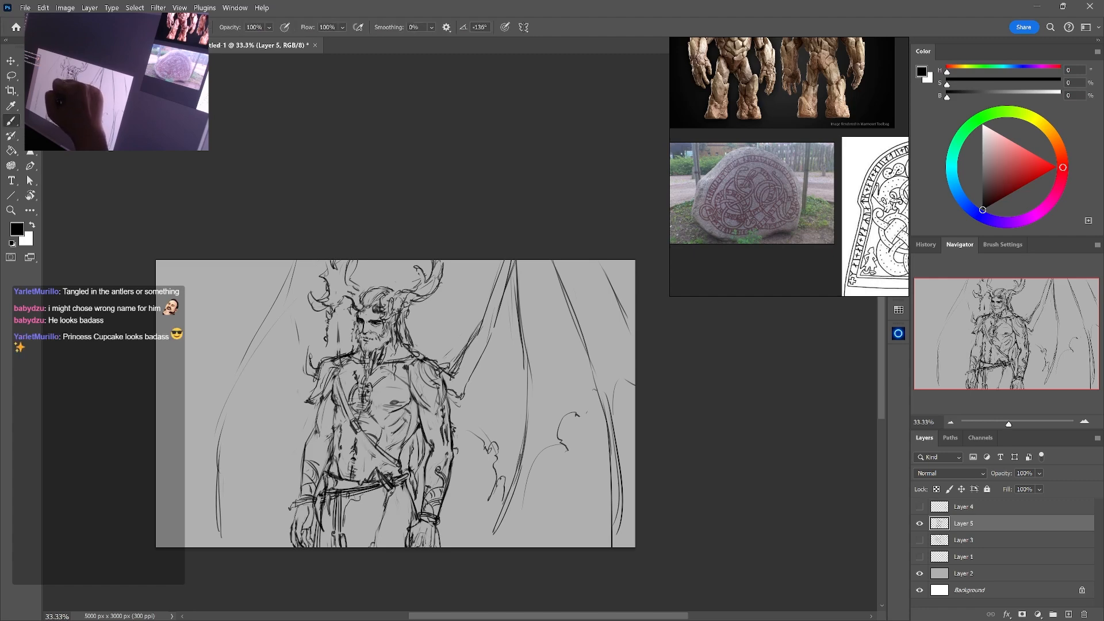
Add ragged hanging fringe strokes beneath the spiked shoulder guard along the upper arm
{"action": "mouse_move", "coordinate": [350, 355]}
{"action": "left_mouse_down"}
{"action": "mouse_move", "coordinate": [337, 375]}
{"action": "mouse_move", "coordinate": [348, 353]}
{"action": "left_mouse_up"}
{"action": "left_click_drag", "start_coordinate": [320, 400], "coordinate": [318, 417]}
{"action": "left_click_drag", "start_coordinate": [311, 417], "coordinate": [326, 401]}
{"action": "key", "text": "e"}
{"action": "key", "text": "b"}
{"action": "key", "text": "e"}
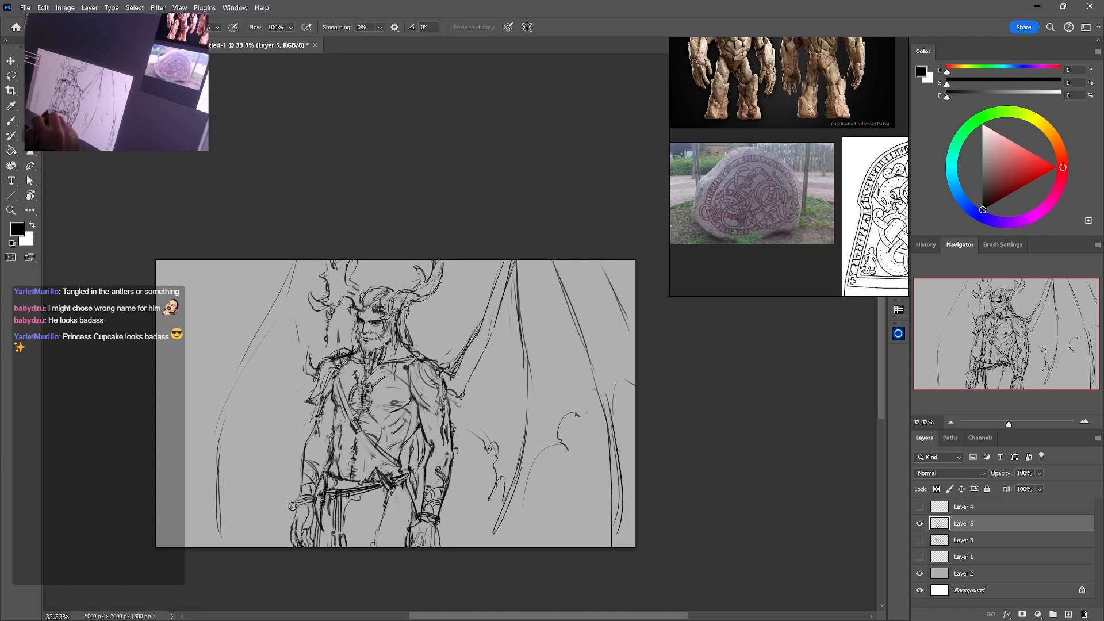
Trim the protruding wristband end, redraw the hand's outer contour, and darken the fringe on the same upper arm
{"action": "left_click_drag", "start_coordinate": [291, 507], "coordinate": [293, 523]}
{"action": "key", "text": "b"}
{"action": "left_click_drag", "start_coordinate": [295, 507], "coordinate": [288, 533]}
{"action": "left_click_drag", "start_coordinate": [288, 534], "coordinate": [290, 547]}
{"action": "left_click_drag", "start_coordinate": [320, 394], "coordinate": [312, 417]}
{"action": "left_click_drag", "start_coordinate": [323, 403], "coordinate": [319, 419]}
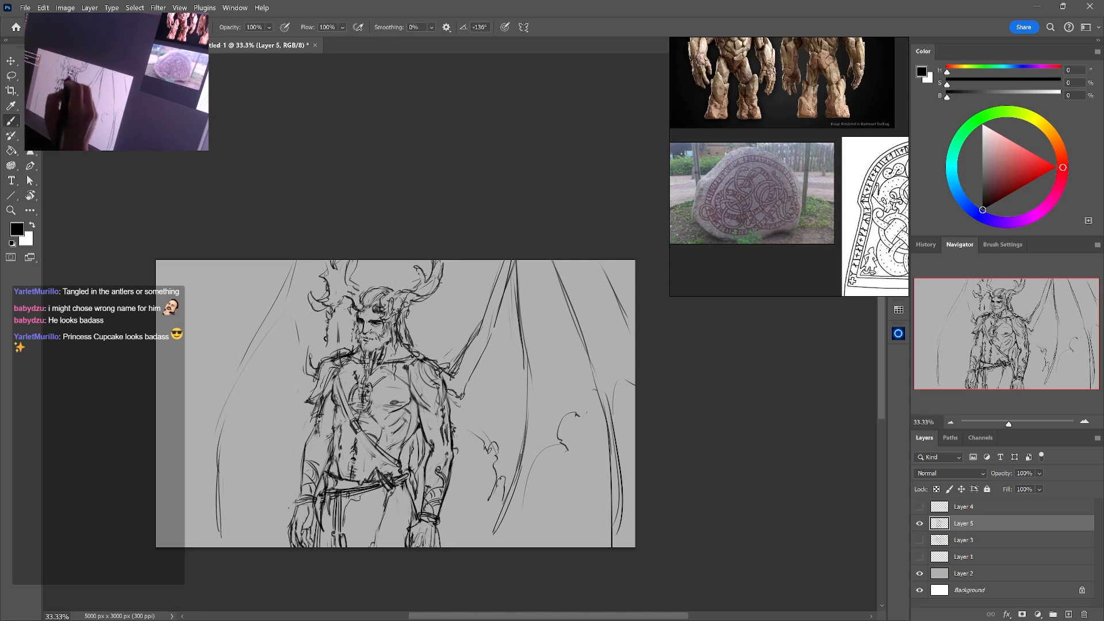
Draw a mantle band across the collarbones and over the shoulder opposite the spiked guard
{"action": "mouse_move", "coordinate": [348, 347]}
{"action": "left_mouse_down"}
{"action": "mouse_move", "coordinate": [338, 357]}
{"action": "mouse_move", "coordinate": [417, 353]}
{"action": "left_mouse_up"}
{"action": "left_click_drag", "start_coordinate": [405, 363], "coordinate": [429, 347]}
{"action": "left_click_drag", "start_coordinate": [429, 352], "coordinate": [436, 360]}
{"action": "key", "text": "e"}
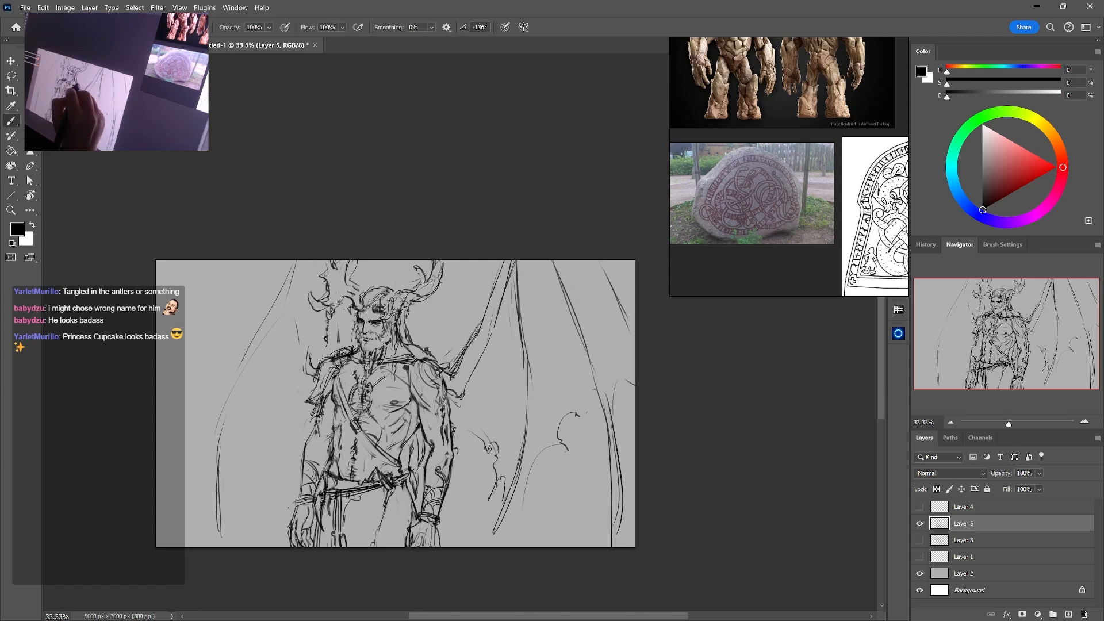
Sketch a ragged fur cloak falling from that shoulder behind the arm, with loose hanging strokes down to the hand
{"action": "key", "text": "e"}
{"action": "mouse_move", "coordinate": [422, 350]}
{"action": "left_mouse_down"}
{"action": "mouse_move", "coordinate": [431, 359]}
{"action": "mouse_move", "coordinate": [409, 359]}
{"action": "mouse_move", "coordinate": [446, 371]}
{"action": "mouse_move", "coordinate": [439, 363]}
{"action": "mouse_move", "coordinate": [469, 454]}
{"action": "left_mouse_up"}
{"action": "key", "text": "b"}
{"action": "key", "text": "e"}
{"action": "key", "text": "b"}
{"action": "mouse_move", "coordinate": [463, 402]}
{"action": "left_mouse_down"}
{"action": "mouse_move", "coordinate": [477, 459]}
{"action": "mouse_move", "coordinate": [446, 377]}
{"action": "mouse_move", "coordinate": [475, 460]}
{"action": "mouse_move", "coordinate": [455, 423]}
{"action": "mouse_move", "coordinate": [469, 484]}
{"action": "left_mouse_up"}
{"action": "key", "text": "e"}
{"action": "key", "text": "b"}
{"action": "key", "text": "e"}
{"action": "key", "text": "b"}
{"action": "key", "text": "e"}
{"action": "key", "text": "b"}
{"action": "mouse_move", "coordinate": [473, 439]}
{"action": "left_mouse_down"}
{"action": "mouse_move", "coordinate": [459, 517]}
{"action": "mouse_move", "coordinate": [464, 484]}
{"action": "left_mouse_up"}
{"action": "key", "text": "e"}
{"action": "key", "text": "b"}
{"action": "left_click_drag", "start_coordinate": [462, 478], "coordinate": [453, 522]}
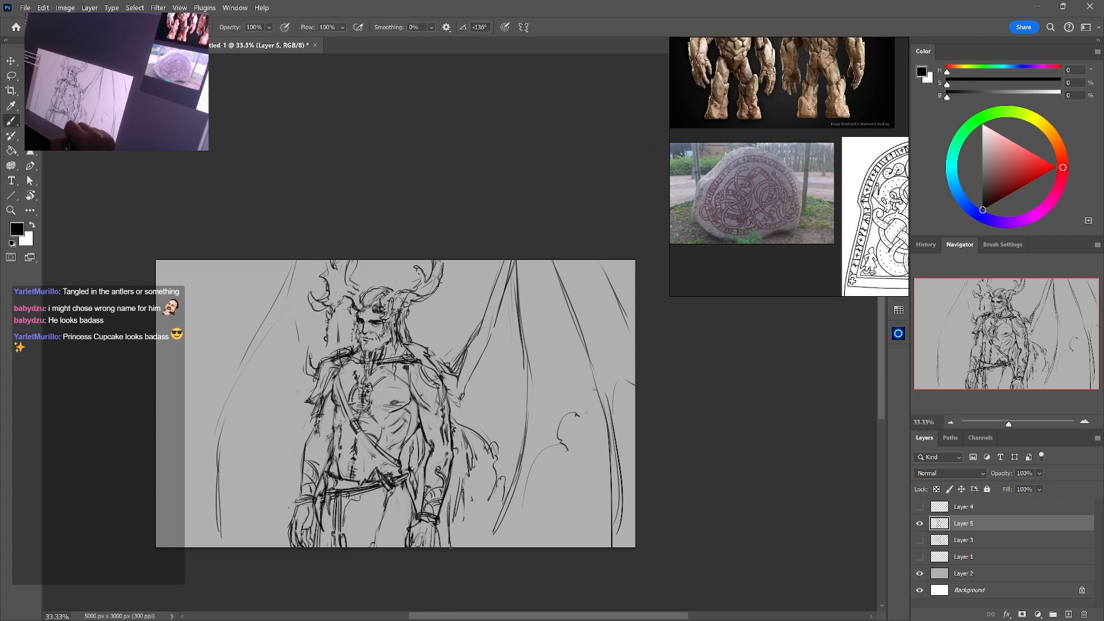
Clean up the lines at the base of the curved spike on the shoulder guard
{"action": "key", "text": "e"}
{"action": "left_click_drag", "start_coordinate": [313, 365], "coordinate": [314, 376]}
{"action": "key", "text": "b"}
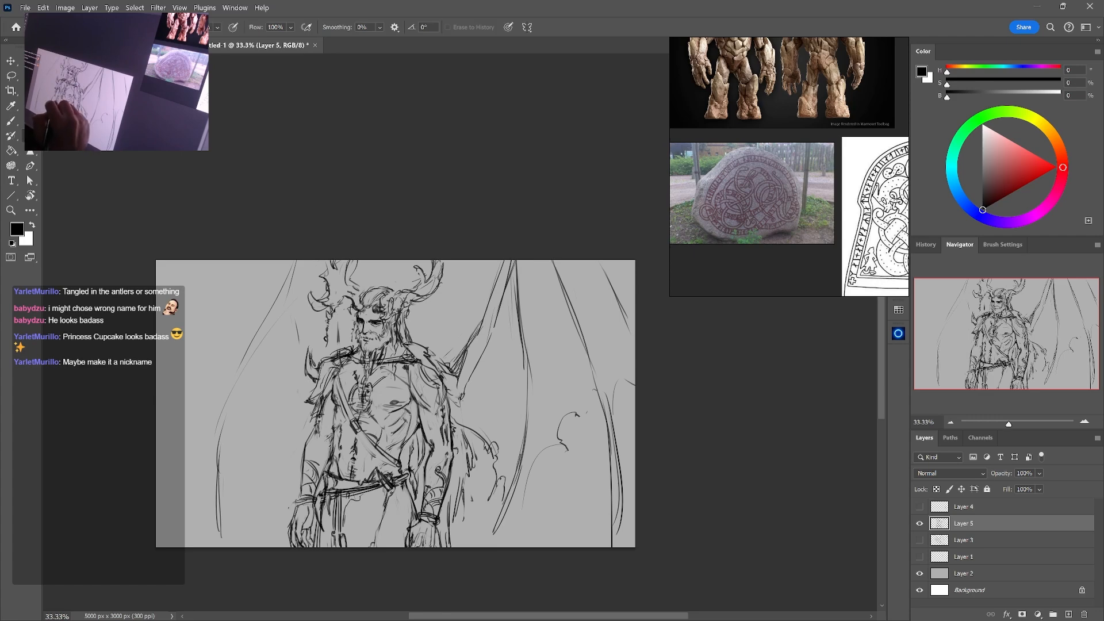
Thicken the long outer finger bone of the wing on the spiked-shoulder side with repeated curved strokes
{"action": "left_click_drag", "start_coordinate": [292, 288], "coordinate": [217, 450]}
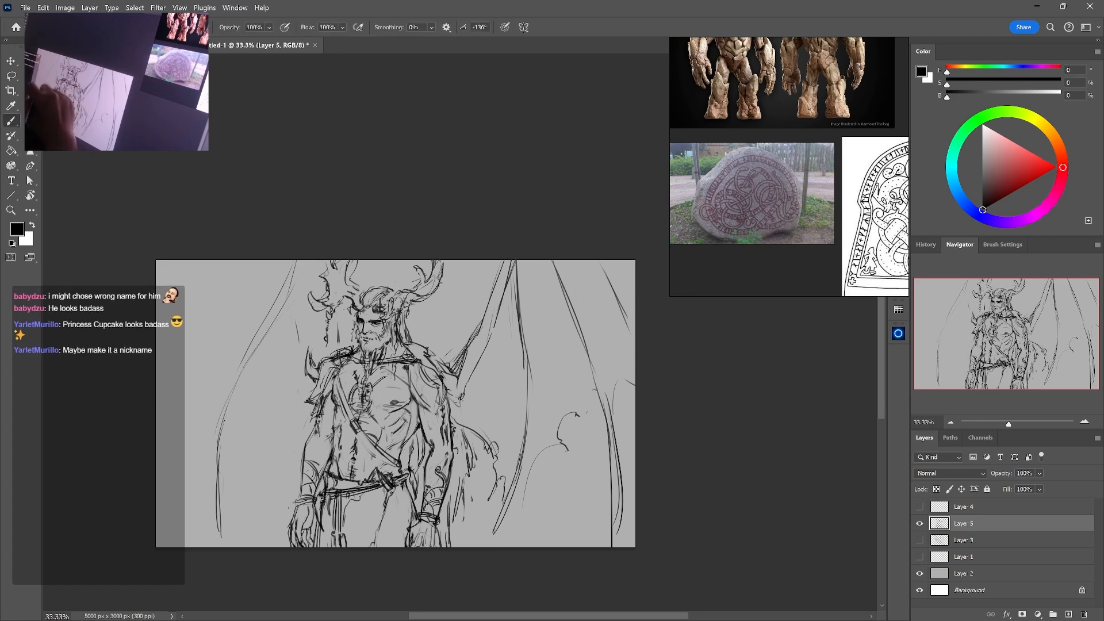
{"action": "left_click_drag", "start_coordinate": [242, 377], "coordinate": [205, 489]}
{"action": "left_click_drag", "start_coordinate": [254, 335], "coordinate": [214, 424]}
{"action": "left_click_drag", "start_coordinate": [290, 272], "coordinate": [203, 487]}
{"action": "left_click_drag", "start_coordinate": [227, 408], "coordinate": [215, 541]}
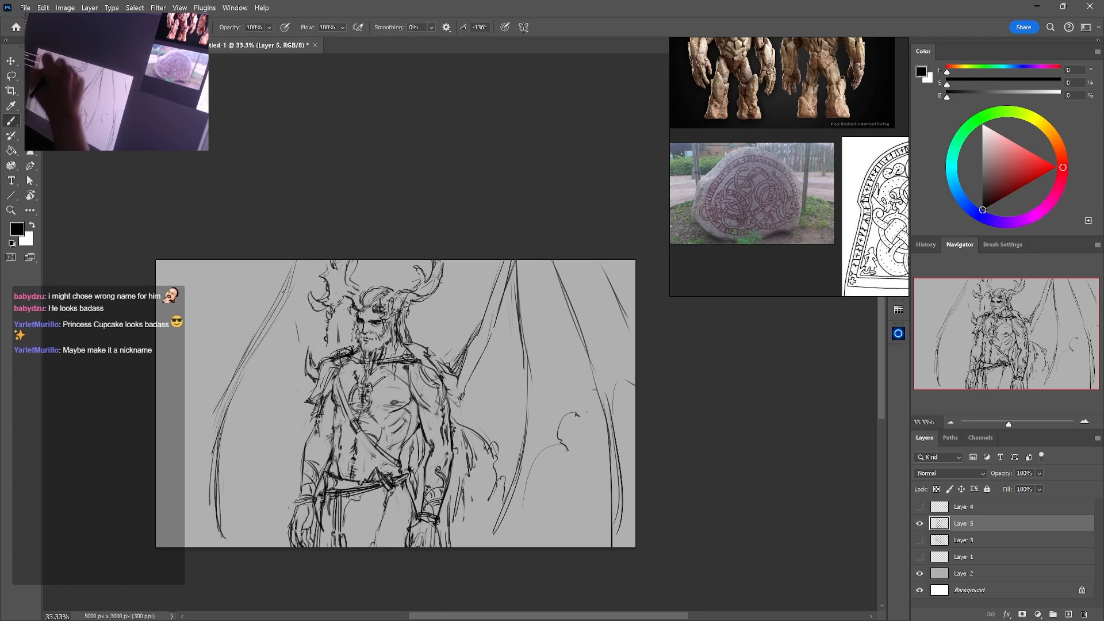
{"action": "left_click_drag", "start_coordinate": [215, 451], "coordinate": [209, 506]}
{"action": "left_click_drag", "start_coordinate": [293, 259], "coordinate": [283, 292]}
{"action": "key", "text": "e"}
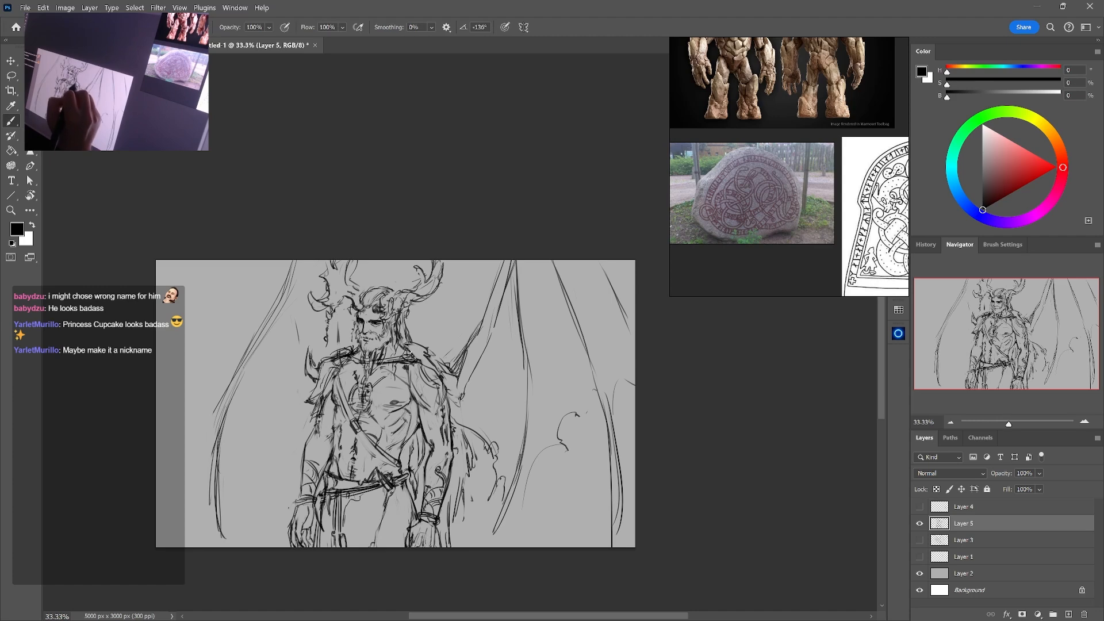
{"action": "key", "text": "b"}
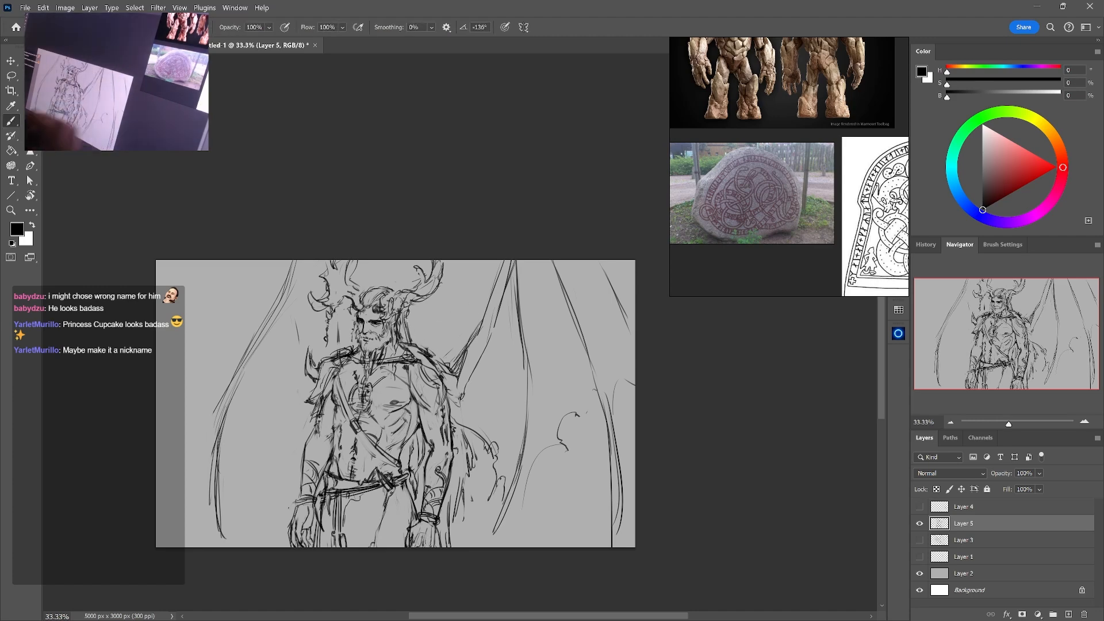
Flip the canvas view horizontally and use Free Transform to rotate the Layer 5 sketch slightly
{"action": "key", "text": "ctrl+shift+h"}
{"action": "key", "text": "ctrl+shift+h"}
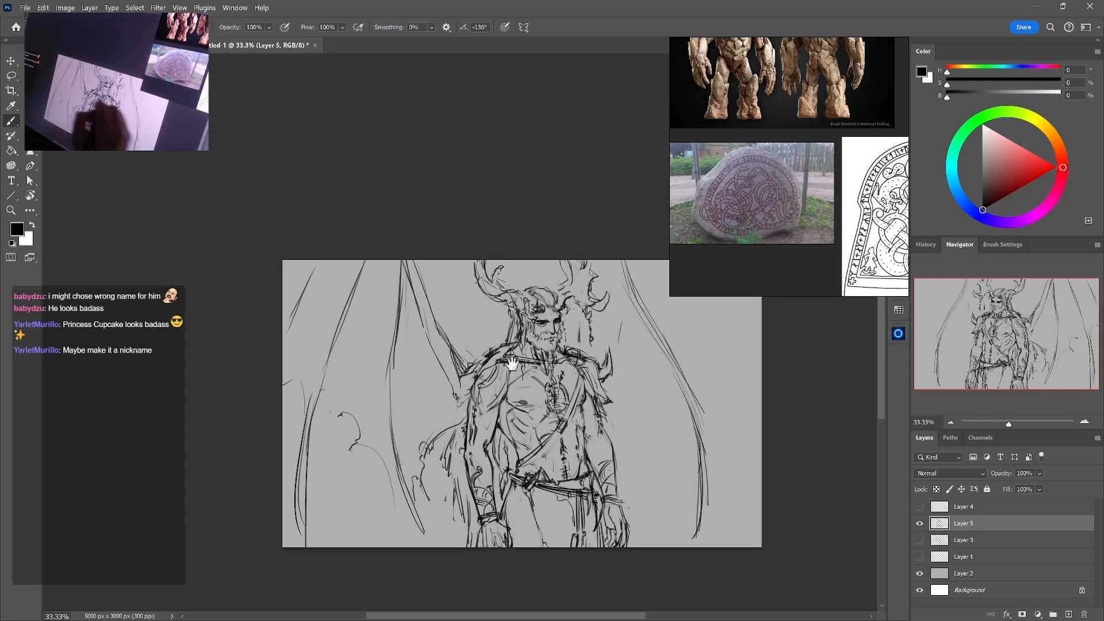
{"action": "key", "text": "ctrl+t"}
{"action": "left_click_drag", "start_coordinate": [722, 412], "coordinate": [723, 397]}
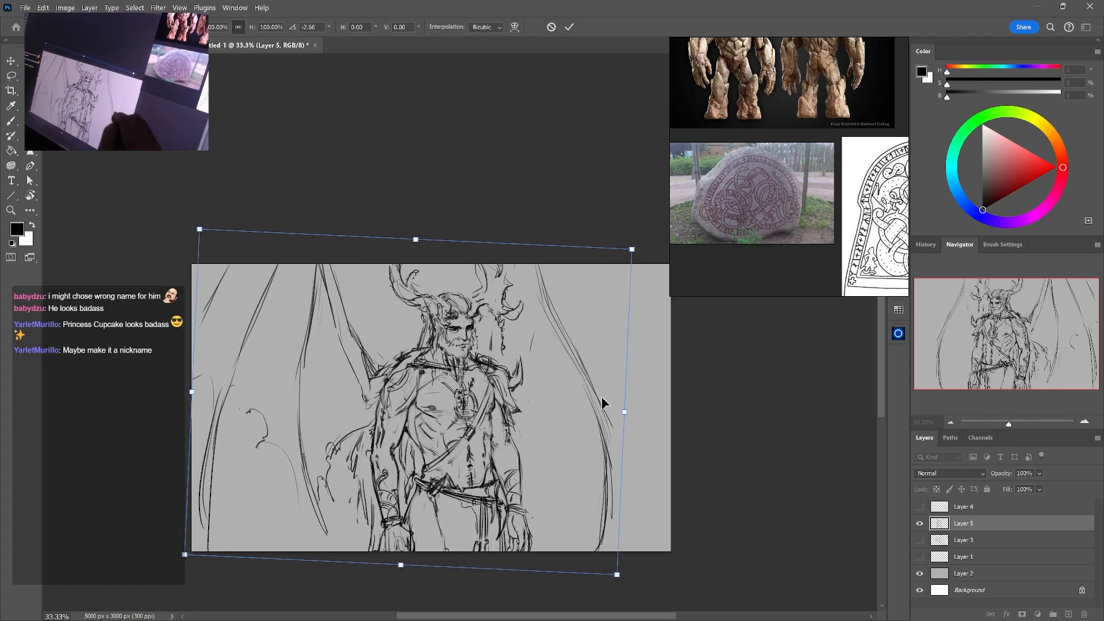
{"action": "left_click_drag", "start_coordinate": [603, 400], "coordinate": [607, 396]}
{"action": "left_click_drag", "start_coordinate": [693, 375], "coordinate": [692, 385]}
{"action": "key", "text": "Return"}
{"action": "key", "text": "b"}
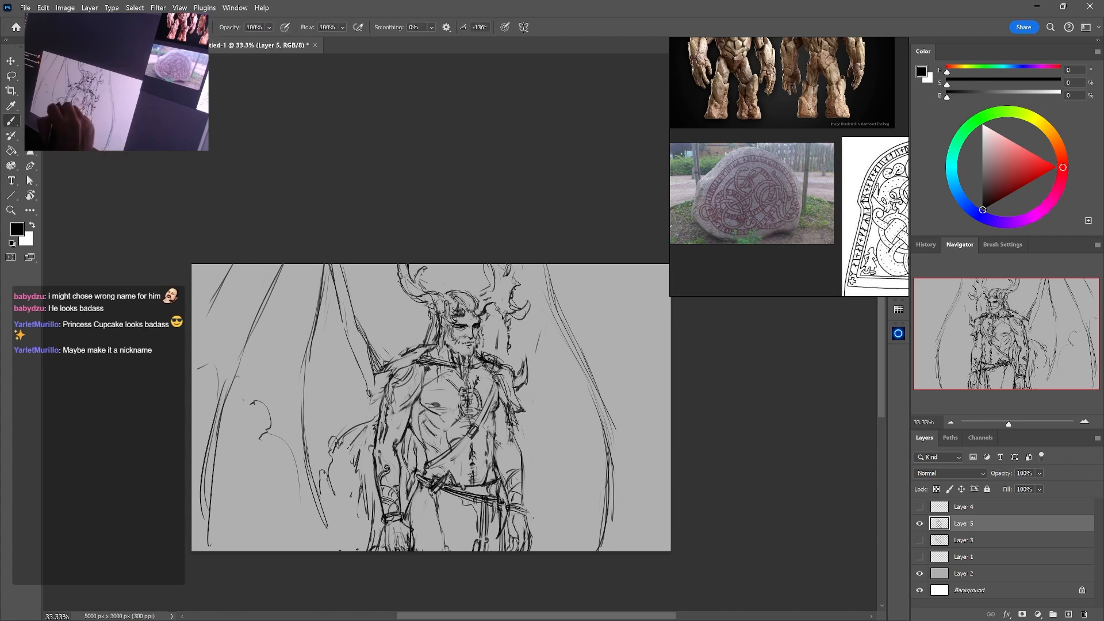
Add a cloak stroke and a long curved inner wing line beside the spiked shoulder, erasing strays outside the outer bone
{"action": "left_click_drag", "start_coordinate": [360, 471], "coordinate": [361, 496]}
{"action": "left_click_drag", "start_coordinate": [557, 359], "coordinate": [574, 399]}
{"action": "left_click_drag", "start_coordinate": [563, 357], "coordinate": [572, 529]}
{"action": "key", "text": "e"}
{"action": "mouse_move", "coordinate": [612, 425]}
{"action": "left_mouse_down"}
{"action": "mouse_move", "coordinate": [604, 538]}
{"action": "mouse_move", "coordinate": [647, 533]}
{"action": "mouse_move", "coordinate": [635, 518]}
{"action": "left_mouse_up"}
{"action": "key", "text": "b"}
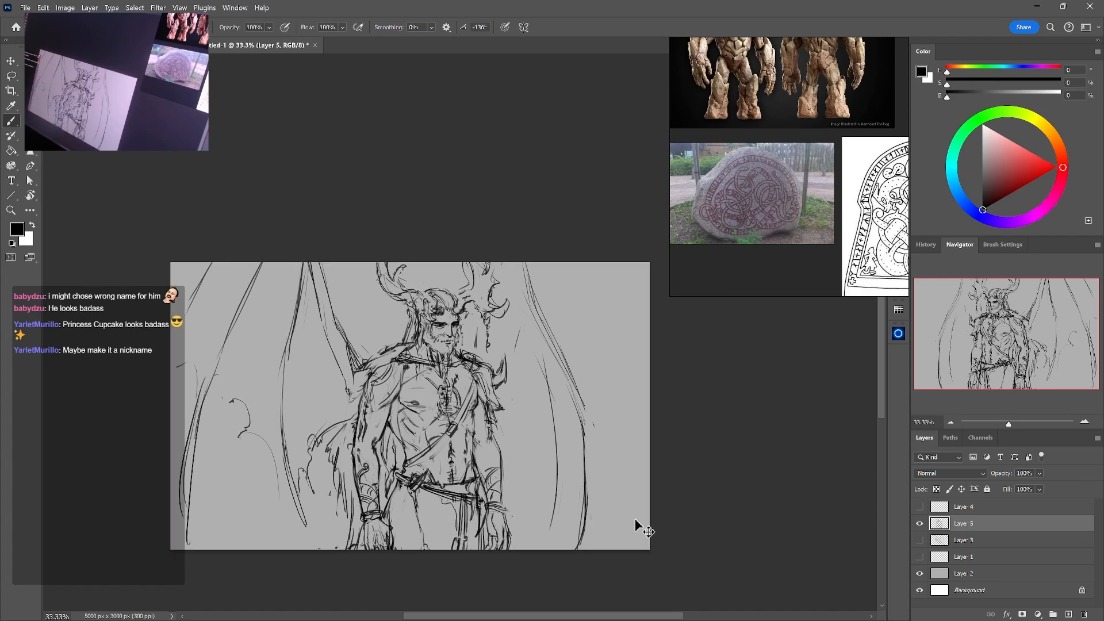
Flip the view back and handwrite the name NIDHOGG in the canvas's empty upper corner
{"action": "key", "text": "ctrl+h"}
{"action": "left_click_drag", "start_coordinate": [722, 496], "coordinate": [654, 498]}
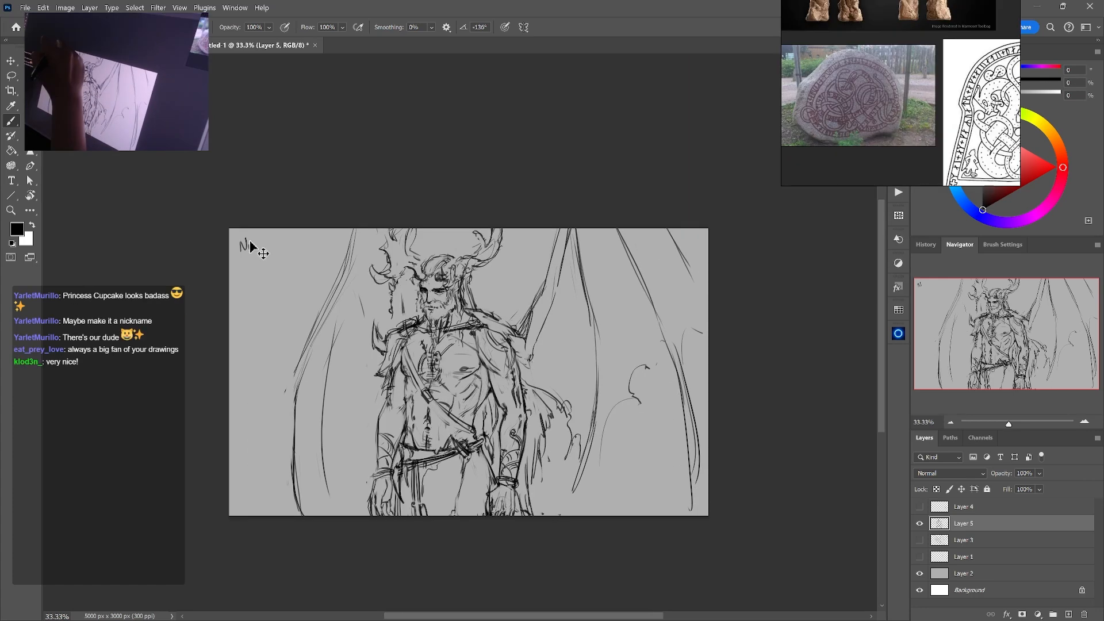
{"action": "left_click_drag", "start_coordinate": [263, 240], "coordinate": [289, 247]}
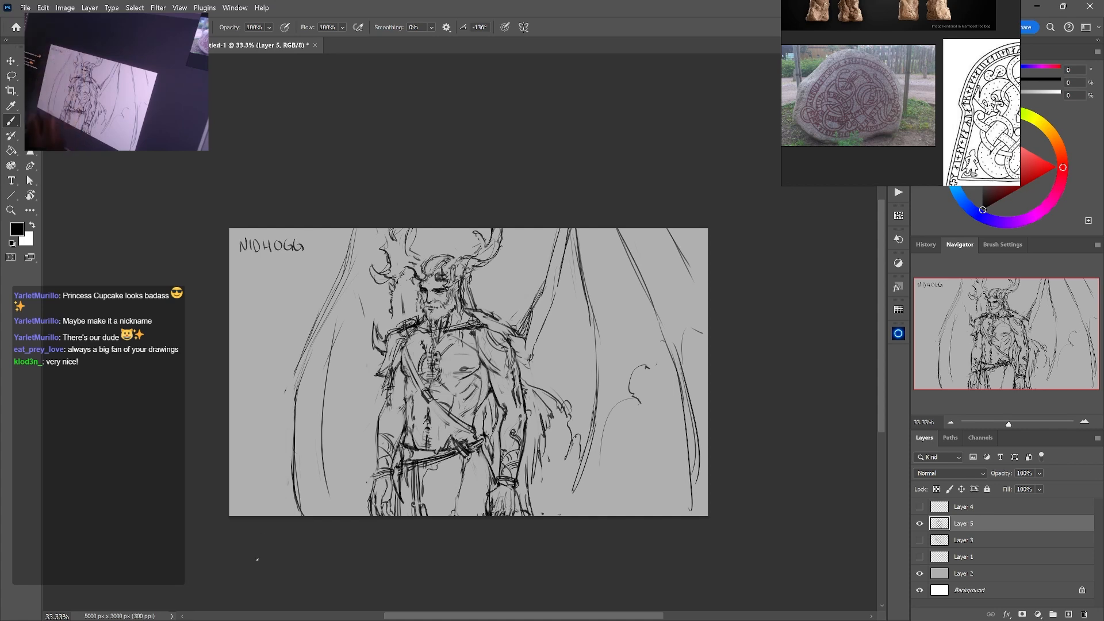